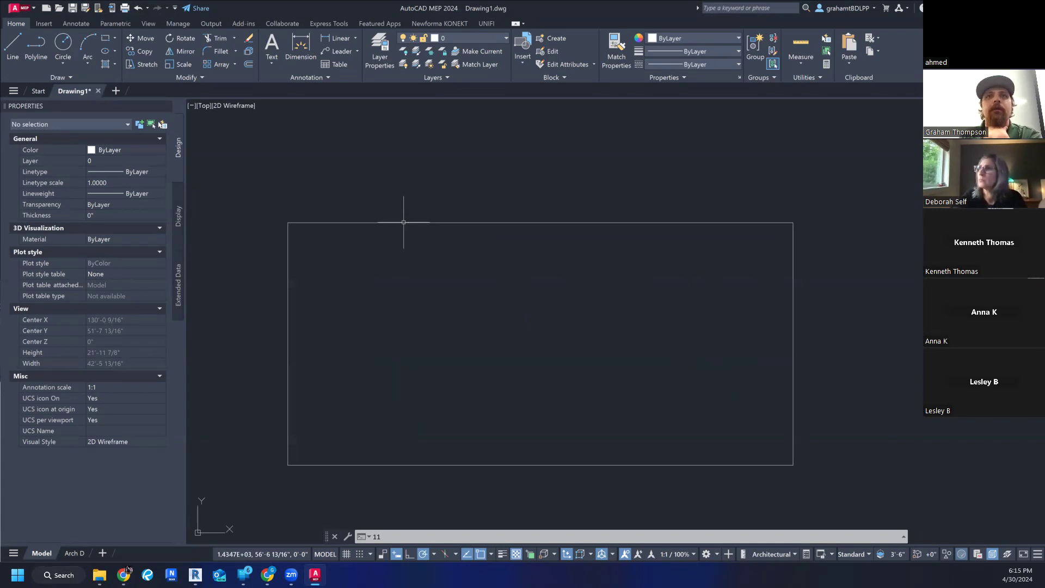
- Start a line in the empty space beside the existing rectangle and draw a 25' horizontal top edge to the right
{"action": "scroll", "coordinate": [735, 283], "scroll_direction": "down", "scroll_amount": 2}
{"action": "middle_click_drag", "start_coordinate": [717, 296], "coordinate": [674, 302]}
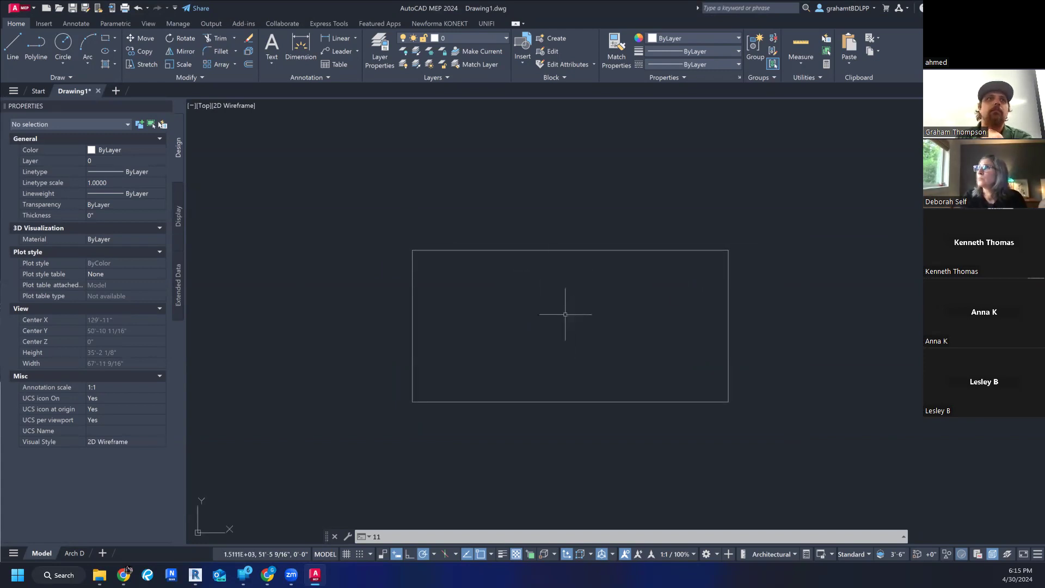
{"action": "left_click", "coordinate": [14, 34]}
{"action": "middle_click_drag", "start_coordinate": [571, 250], "coordinate": [279, 250]}
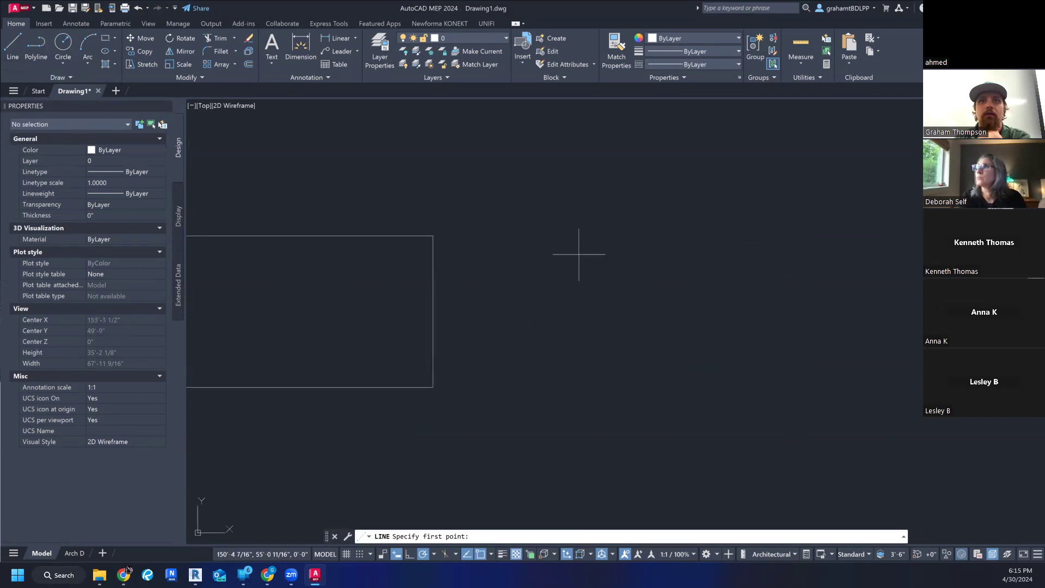
{"action": "left_click", "coordinate": [524, 237]}
{"action": "type", "text": "25"}
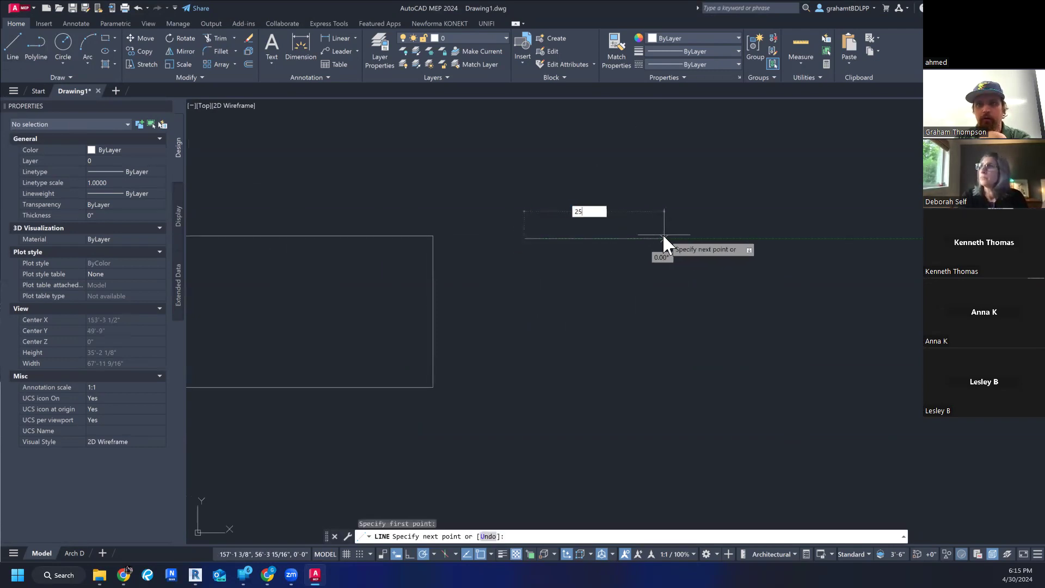
{"action": "type", "text": "'"}
{"action": "key", "text": "Return"}
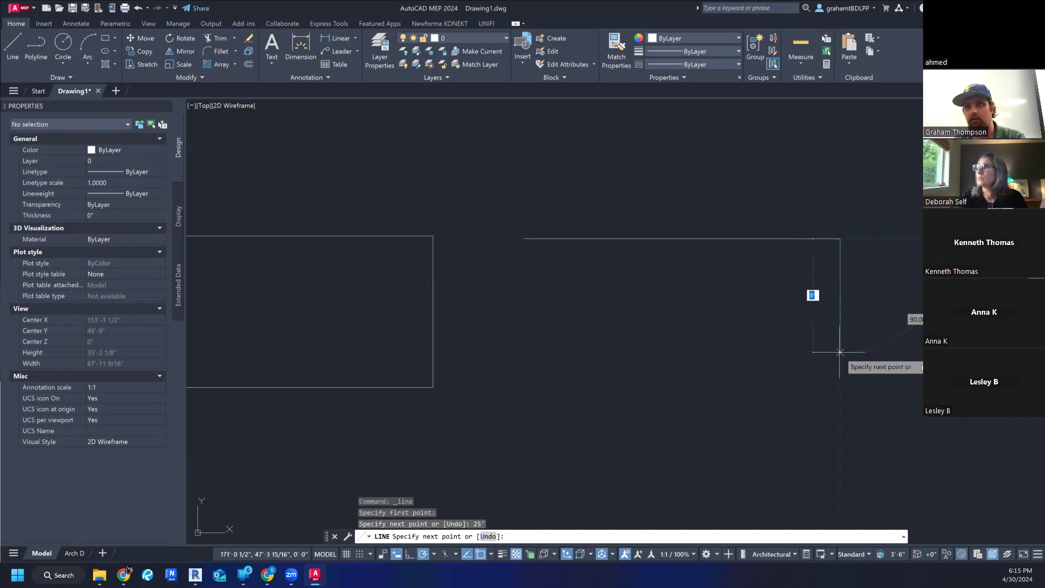
- Complete the second rectangle with a 12' side downward, a 25' bottom edge back left, and a closing side to the start point
{"action": "type", "text": "12'"}
{"action": "key", "text": "Return"}
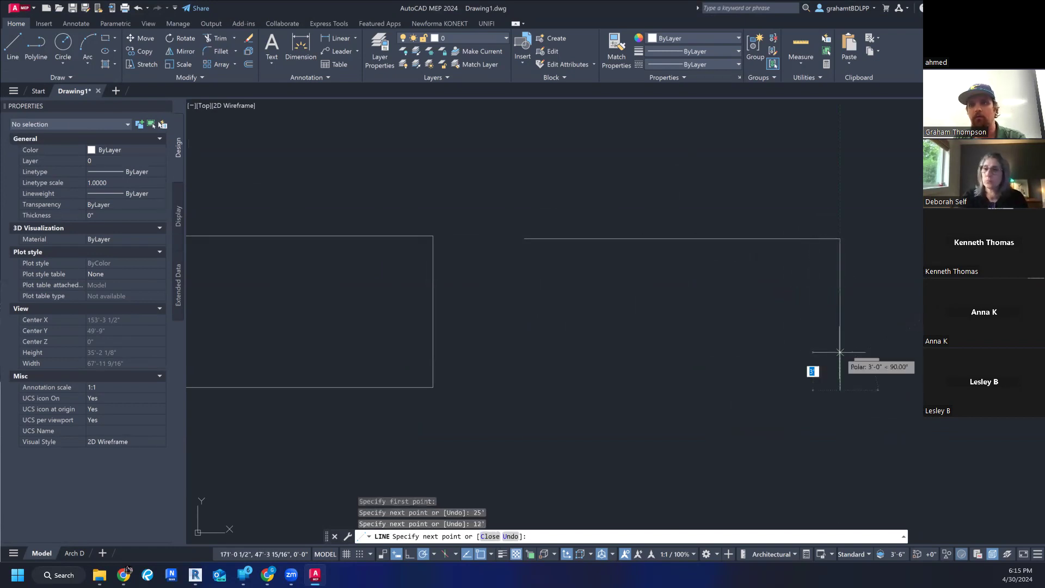
{"action": "type", "text": "25'"}
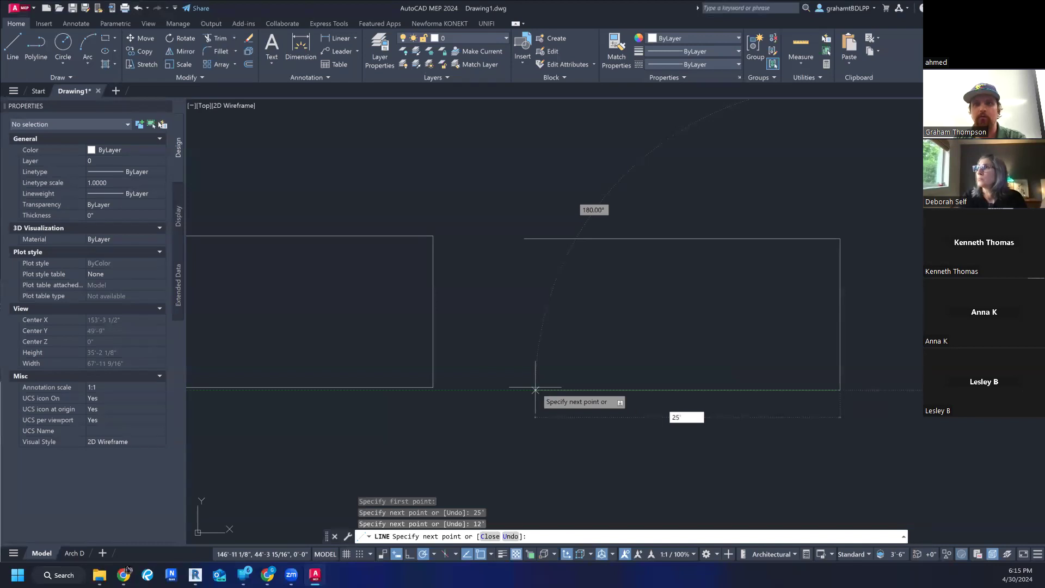
{"action": "key", "text": "Return"}
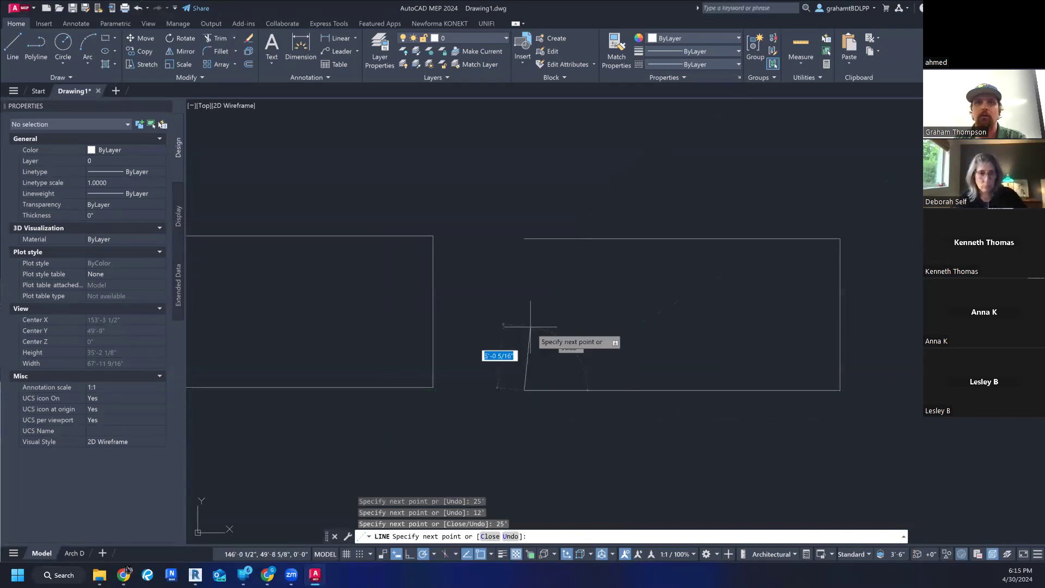
{"action": "key", "text": "Escape"}
{"action": "key", "text": "Escape"}
{"action": "key", "text": "Escape"}
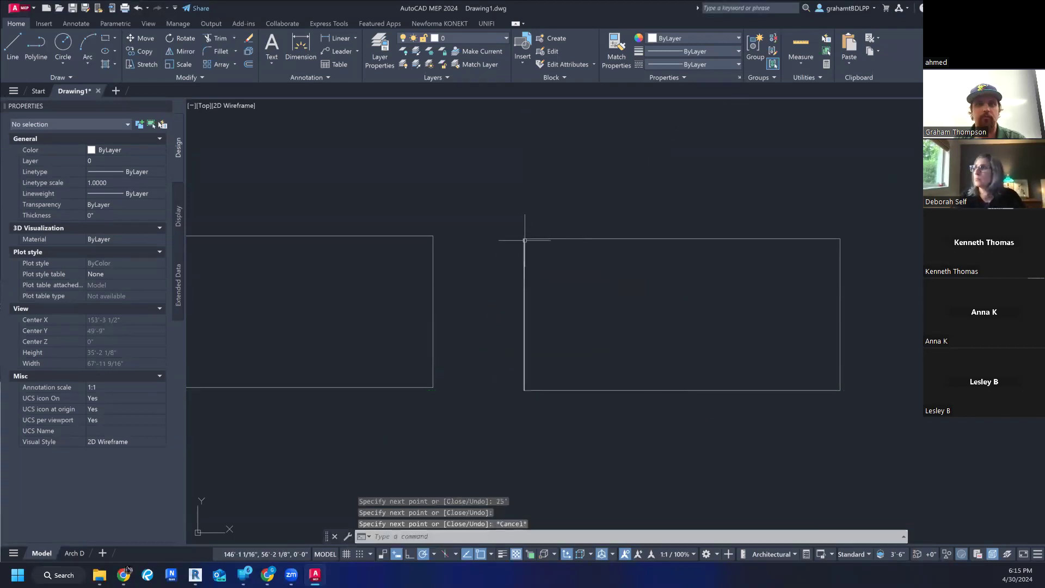
- Delete the four lines of the original left-hand rectangle, leaving only the newly drawn one
{"action": "scroll", "coordinate": [524, 240], "scroll_direction": "down", "scroll_amount": 5}
{"action": "scroll", "coordinate": [507, 268], "scroll_direction": "up", "scroll_amount": 6}
{"action": "scroll", "coordinate": [508, 252], "scroll_direction": "down", "scroll_amount": 4}
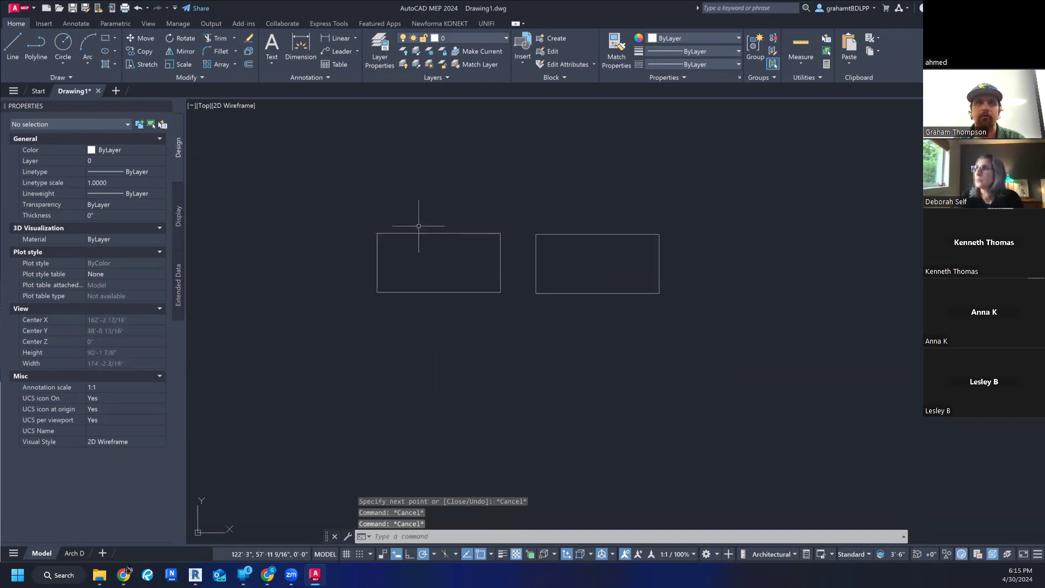
{"action": "left_click", "coordinate": [348, 217]}
{"action": "left_click", "coordinate": [507, 327]}
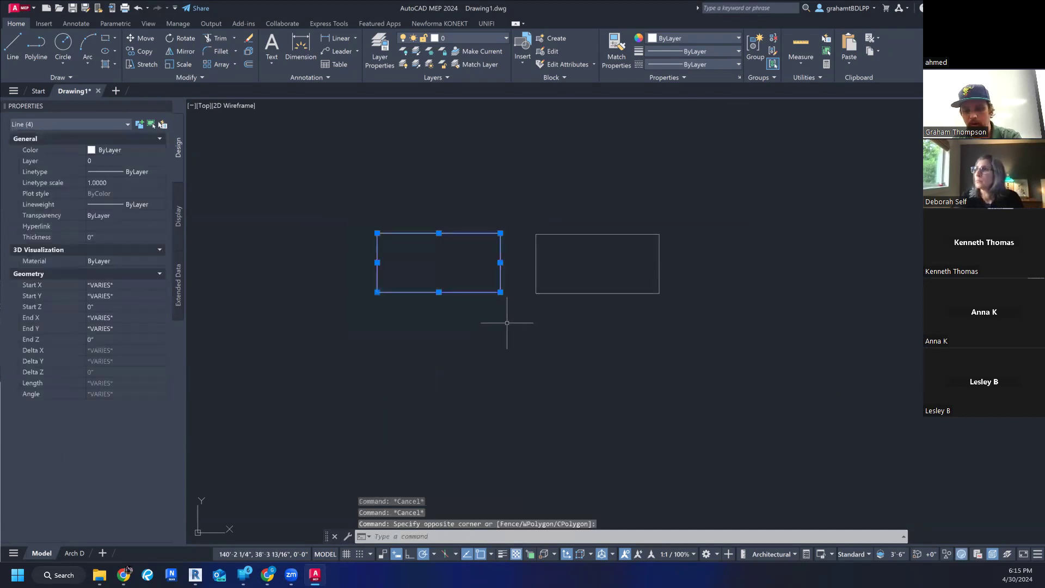
{"action": "key", "text": "Delete"}
{"action": "scroll", "coordinate": [617, 290], "scroll_direction": "up", "scroll_amount": 5}
{"action": "scroll", "coordinate": [617, 289], "scroll_direction": "down", "scroll_amount": 4}
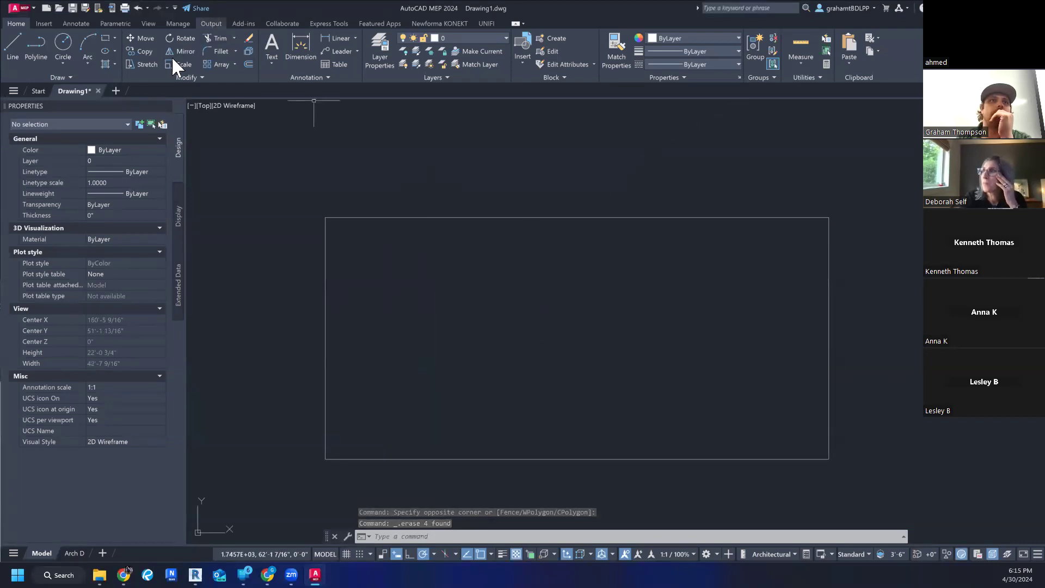
- Draw a horizontal line from the midpoint of the rectangle's left edge to the midpoint of its right edge
{"action": "left_click", "coordinate": [14, 43]}
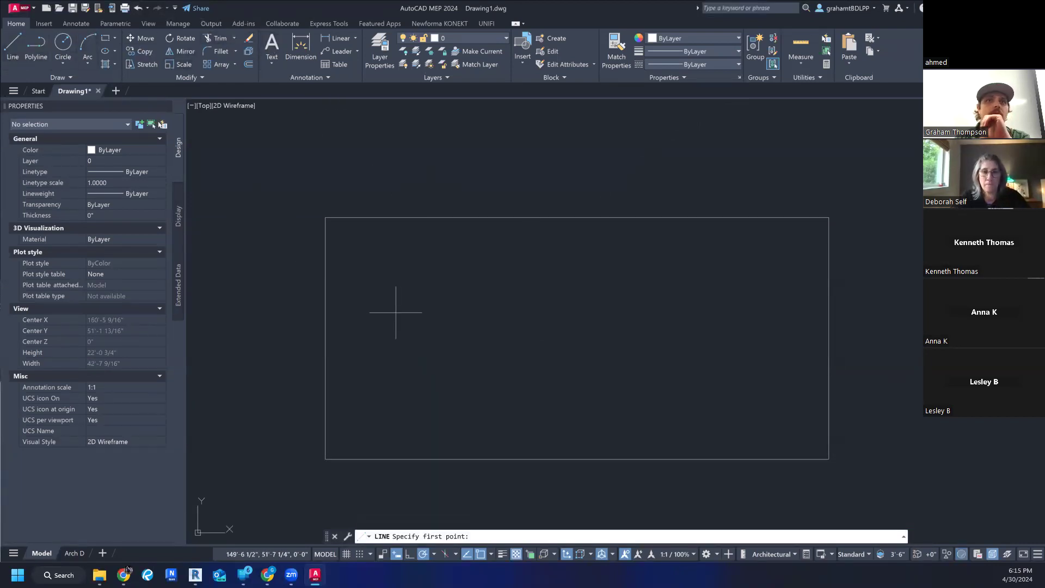
{"action": "left_click", "coordinate": [325, 338]}
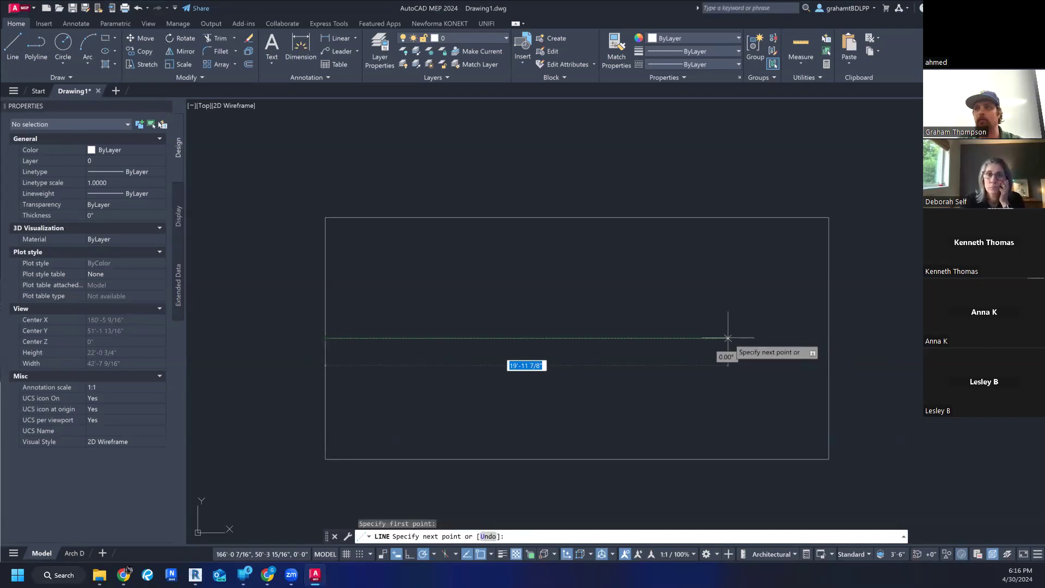
{"action": "left_click", "coordinate": [829, 338]}
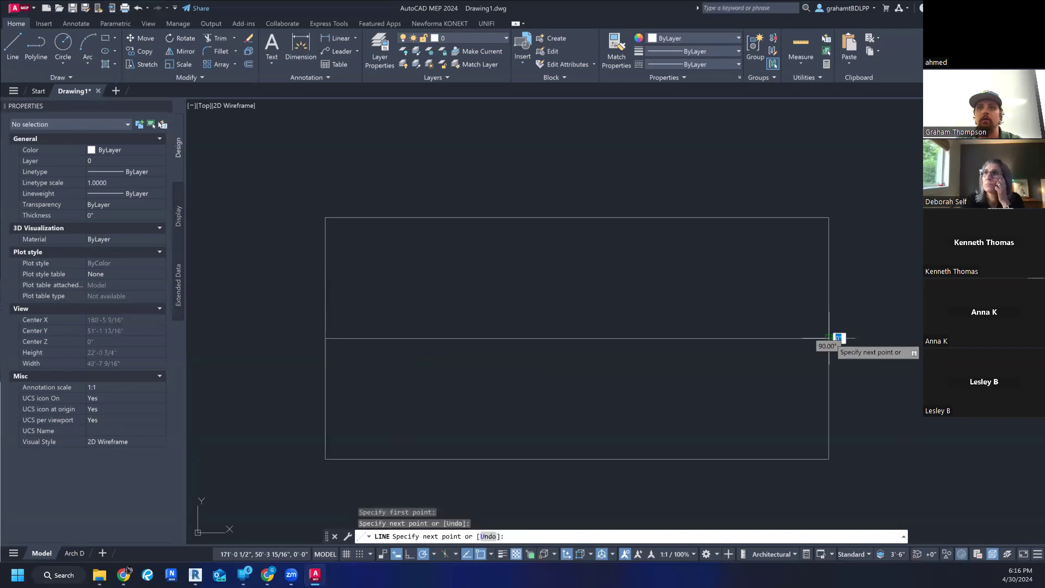
{"action": "key", "text": "Escape"}
{"action": "key", "text": "Escape"}
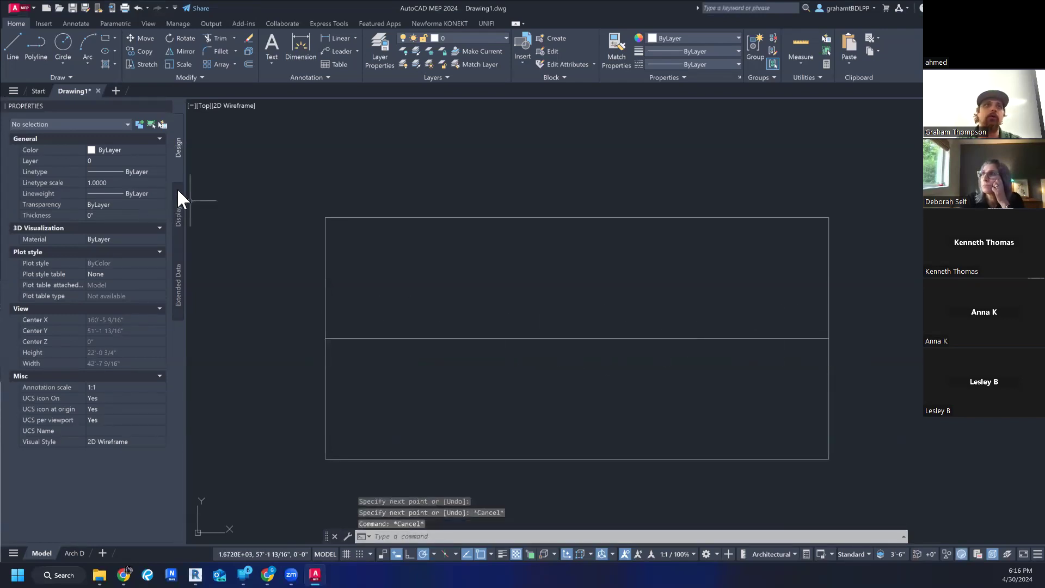
- Draw a vertical line from the midpoint of the rectangle's top edge to the midpoint of its bottom edge
{"action": "left_click", "coordinate": [12, 37]}
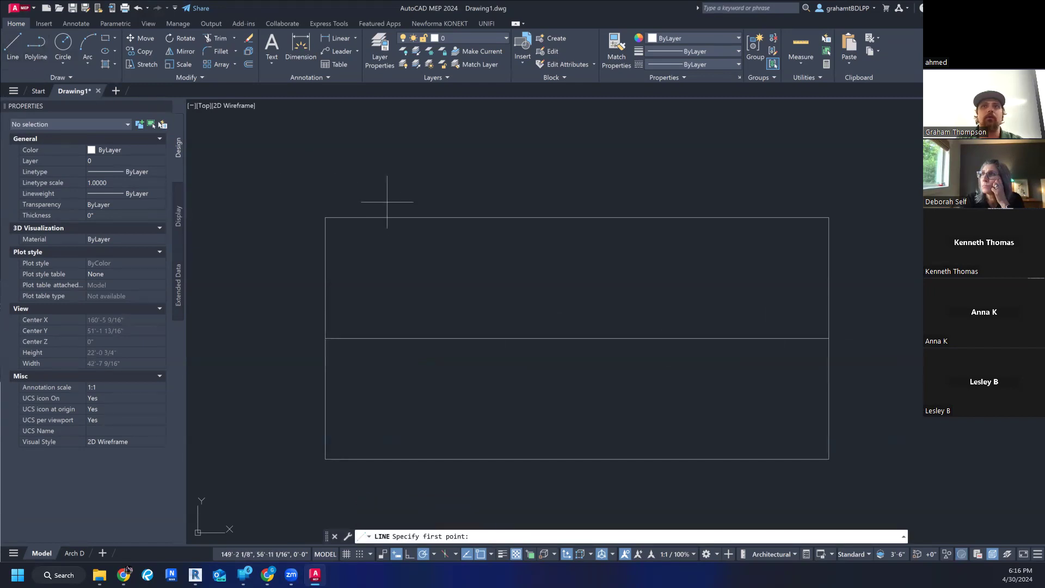
{"action": "left_click", "coordinate": [578, 218]}
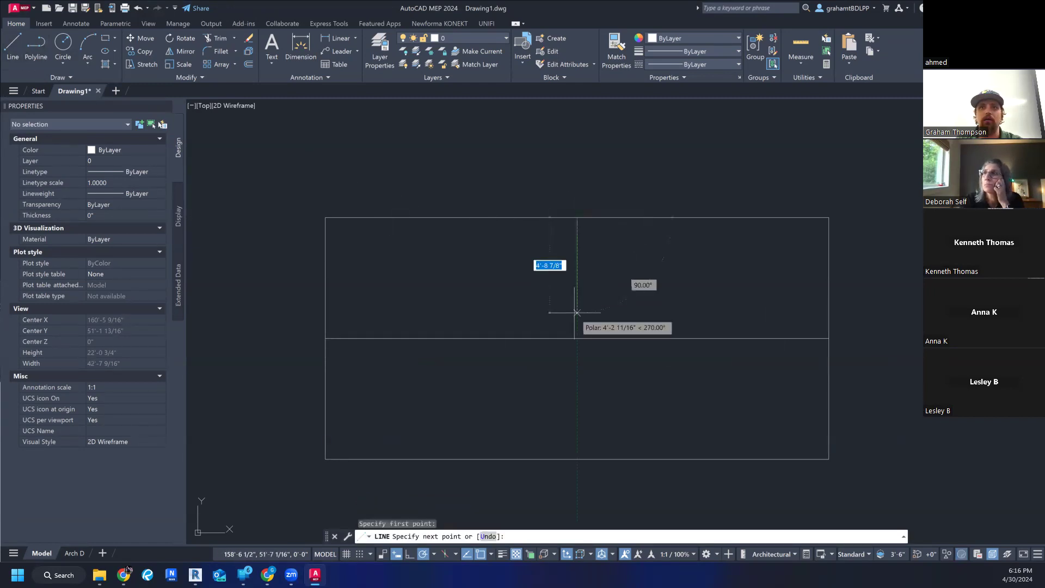
{"action": "left_click", "coordinate": [577, 459]}
{"action": "key", "text": "Escape"}
{"action": "key", "text": "Escape"}
{"action": "key", "text": "Escape"}
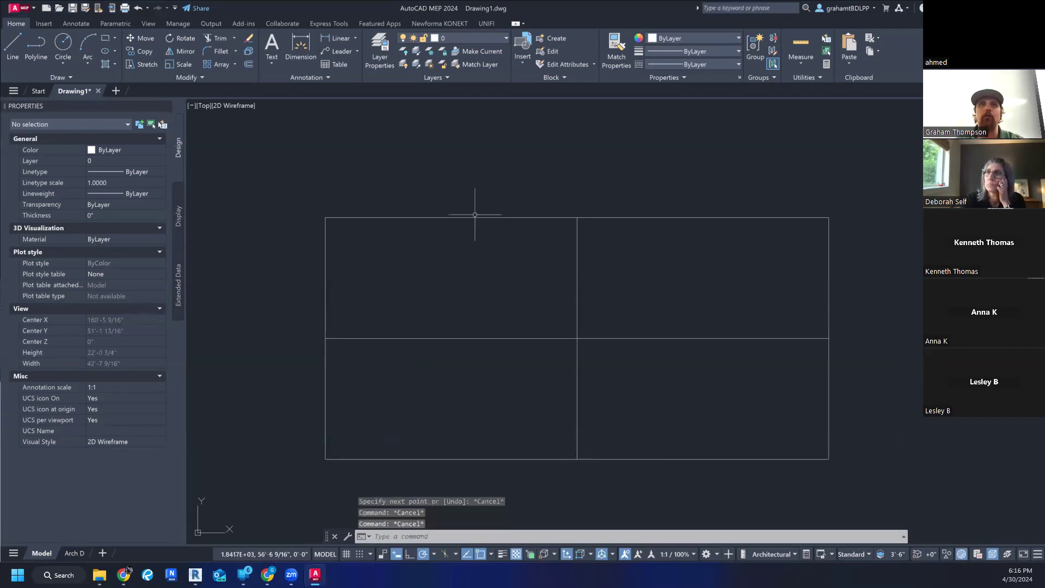
{"action": "left_click", "coordinate": [466, 36]}
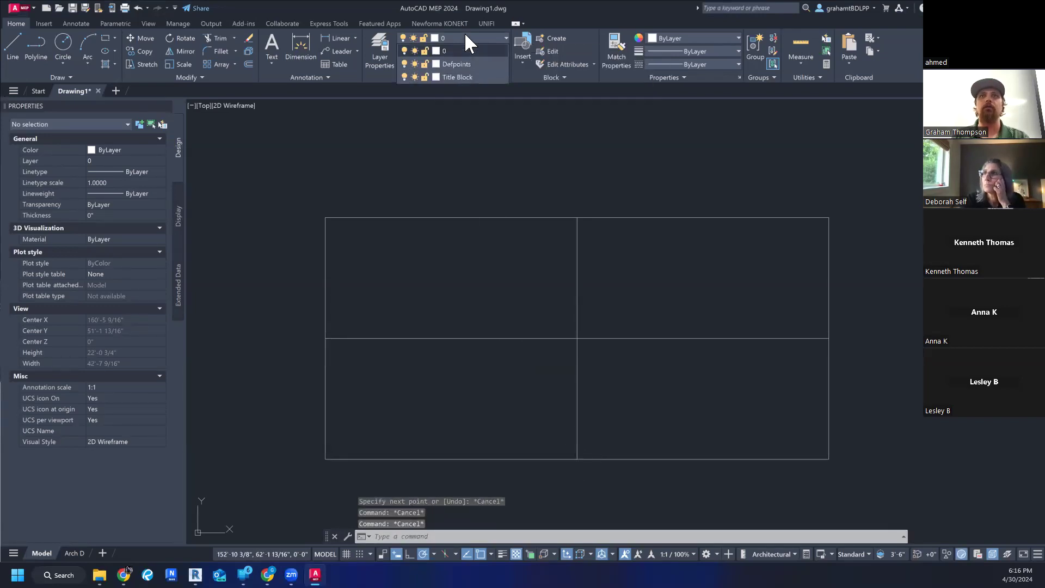
{"action": "left_click", "coordinate": [465, 36]}
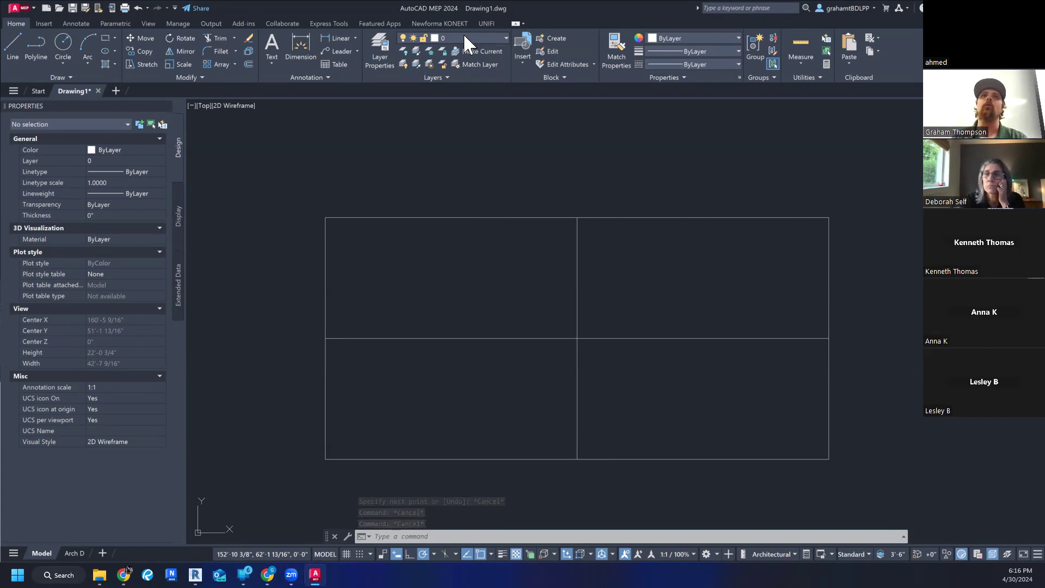
{"action": "left_click", "coordinate": [460, 36]}
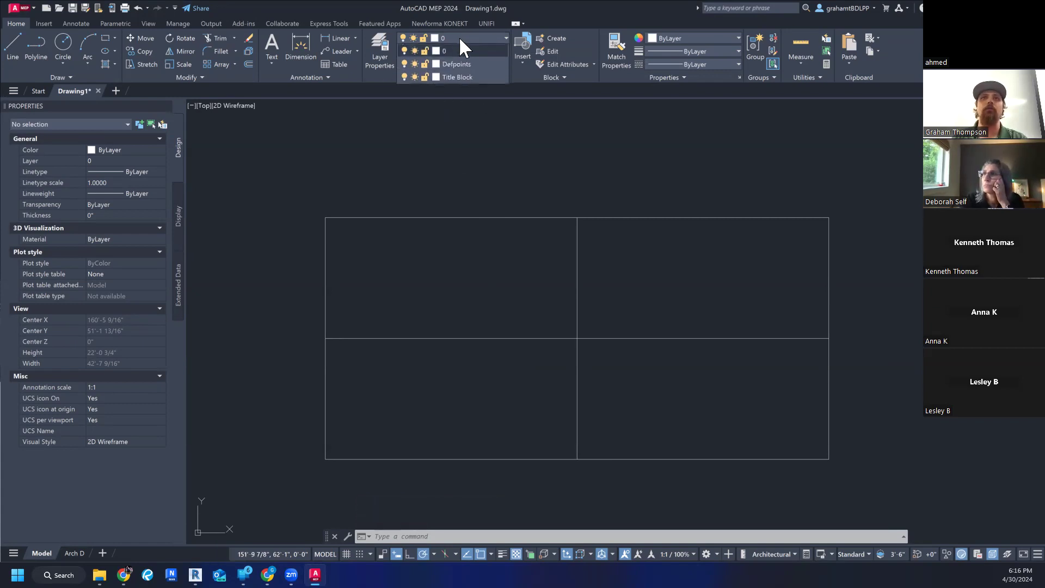
{"action": "left_click", "coordinate": [491, 39]}
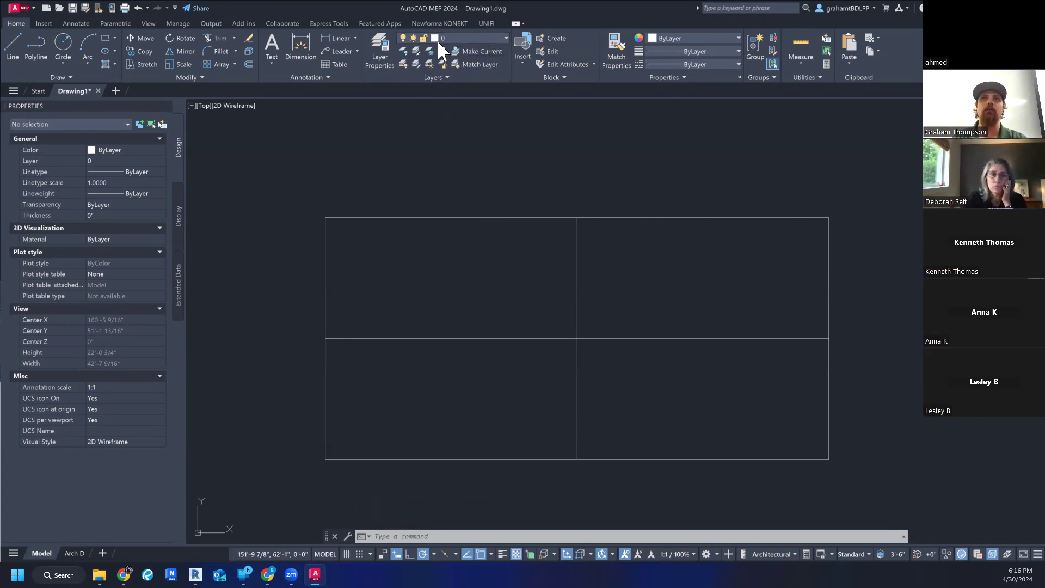
- Change the color of layer 0 to magenta index color 210 in the layer properties, and close the layer manager
{"action": "left_click", "coordinate": [387, 53]}
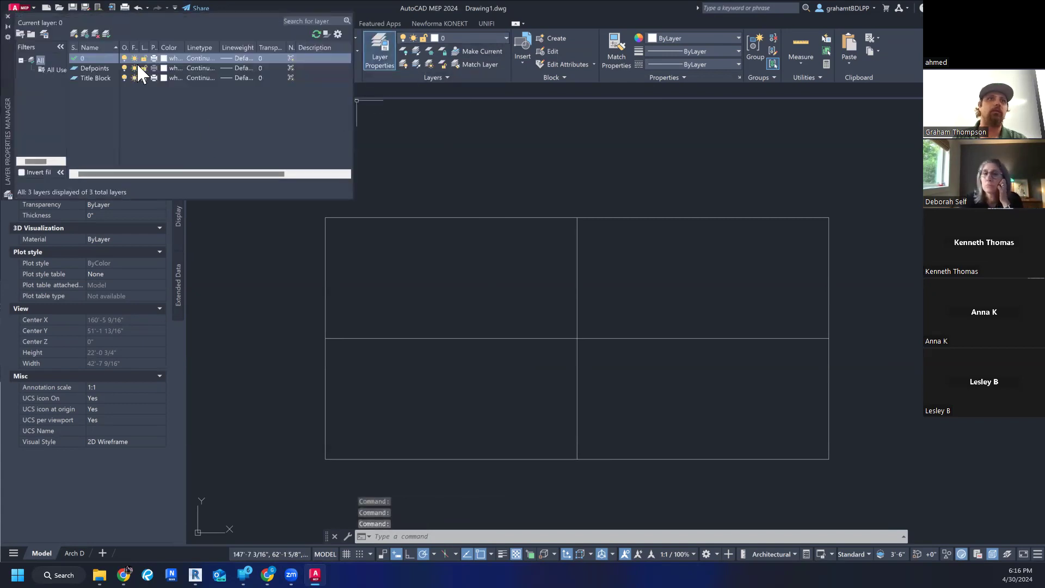
{"action": "left_click", "coordinate": [165, 59]}
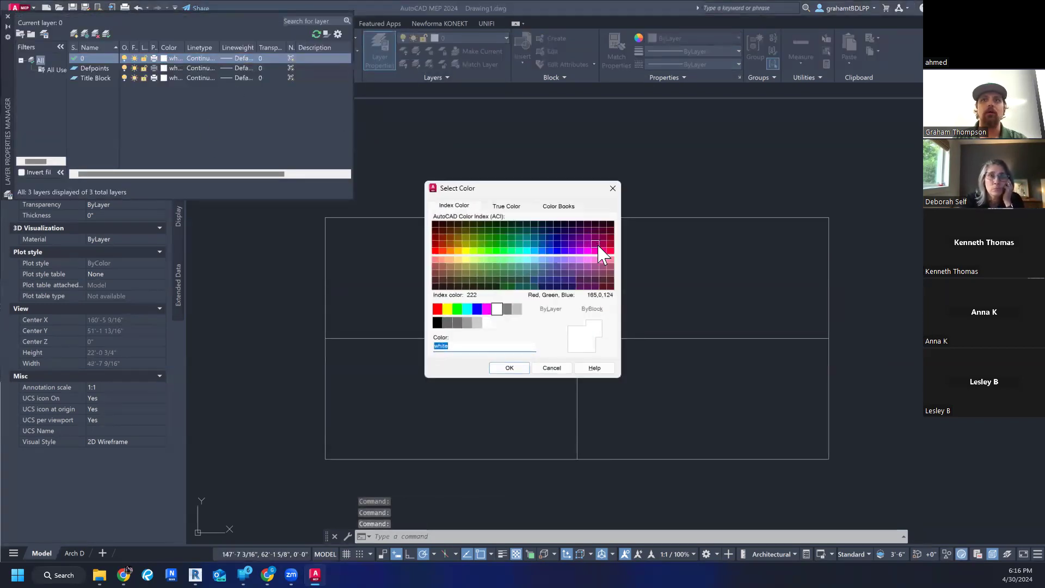
{"action": "left_click", "coordinate": [588, 251]}
{"action": "left_click", "coordinate": [512, 368]}
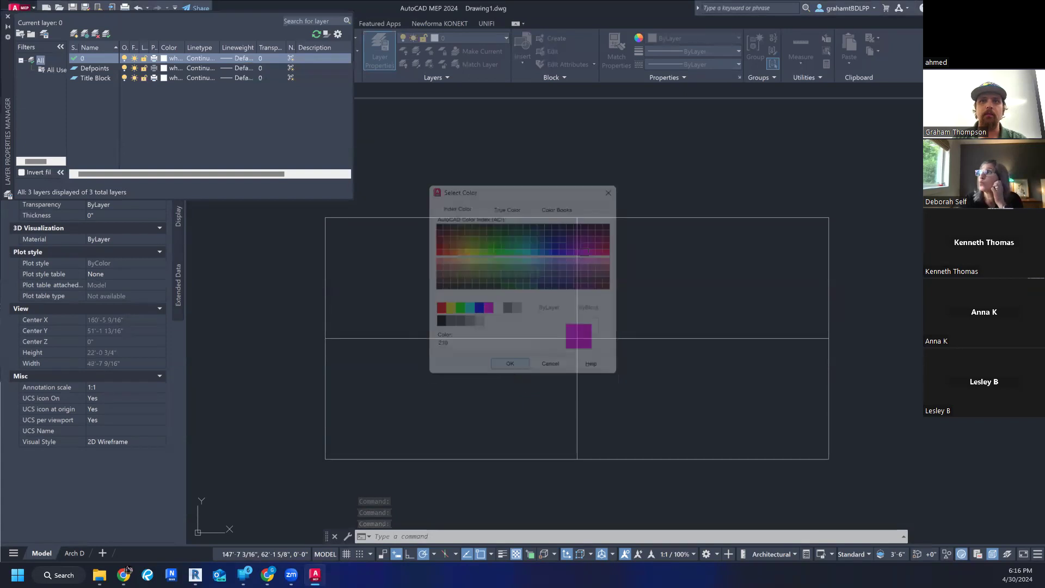
{"action": "left_click", "coordinate": [165, 58]}
{"action": "key", "text": "Escape"}
{"action": "key", "text": "Escape"}
{"action": "key", "text": "Escape"}
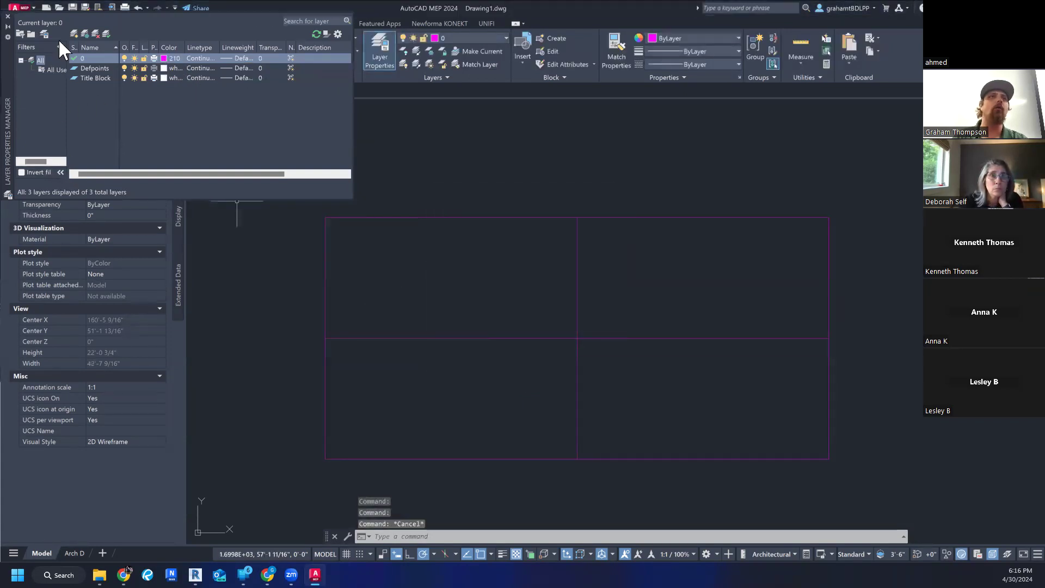
{"action": "left_click", "coordinate": [7, 16]}
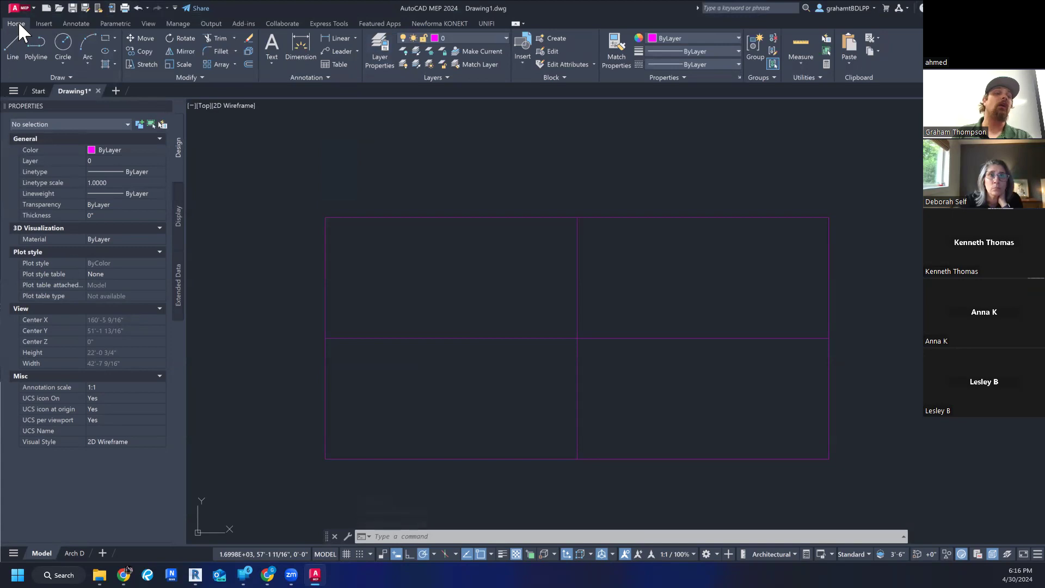
- Open the program options and choose the Dark color theme in the display settings
{"action": "left_click", "coordinate": [17, 7]}
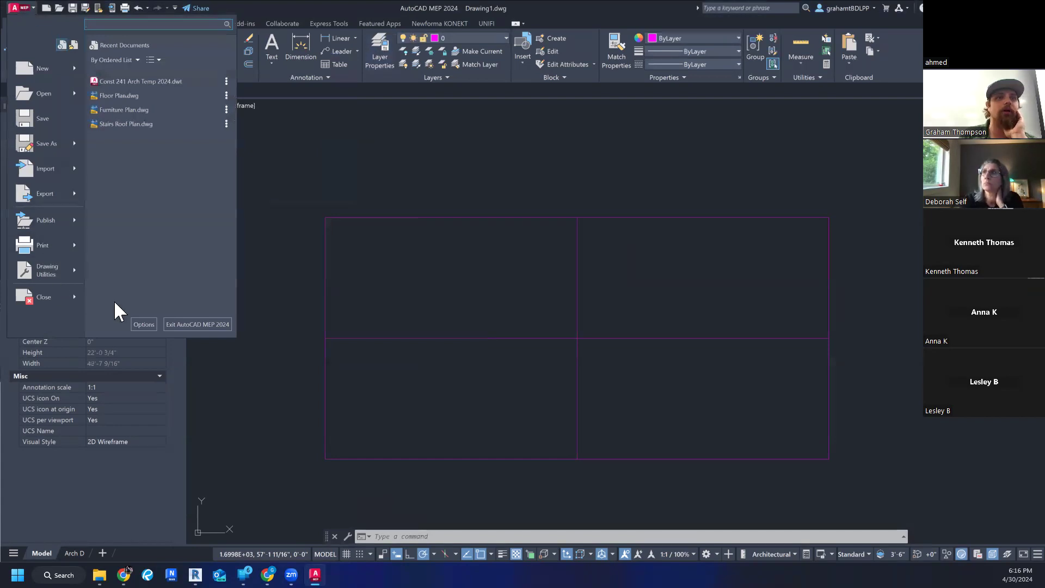
{"action": "left_click", "coordinate": [142, 325]}
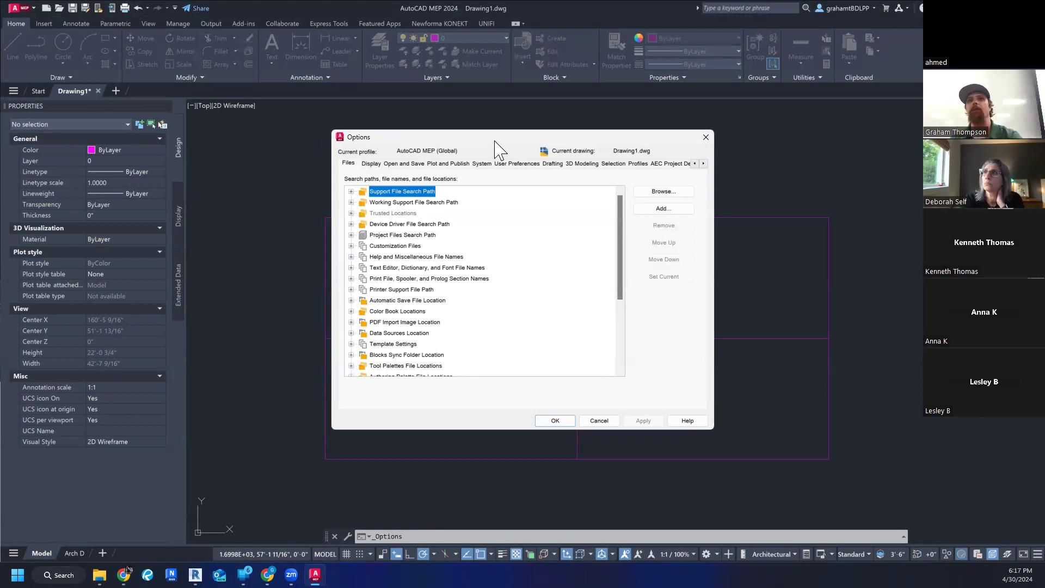
{"action": "left_click_drag", "start_coordinate": [495, 142], "coordinate": [411, 144]}
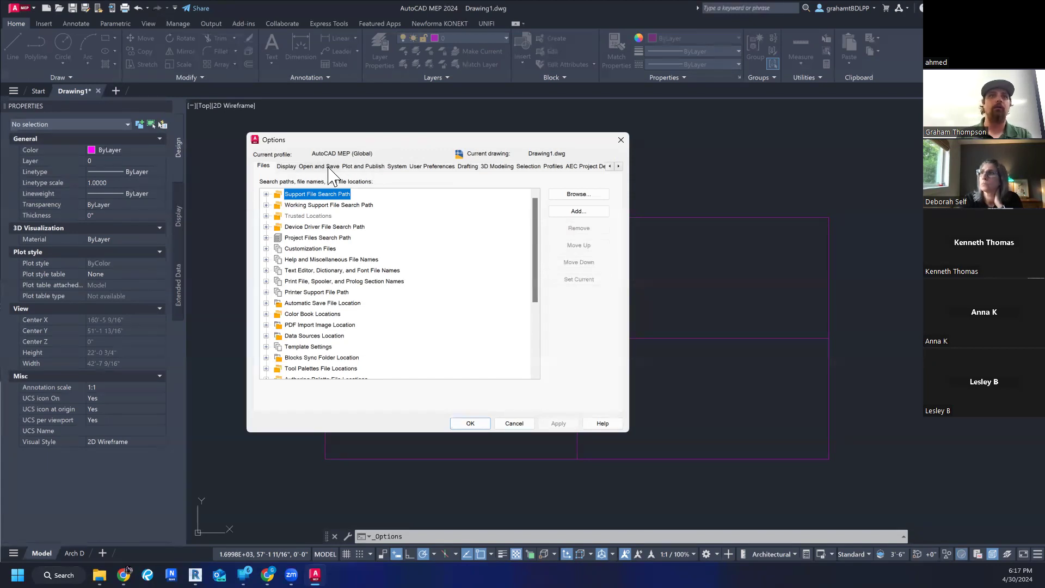
{"action": "left_click", "coordinate": [287, 166]}
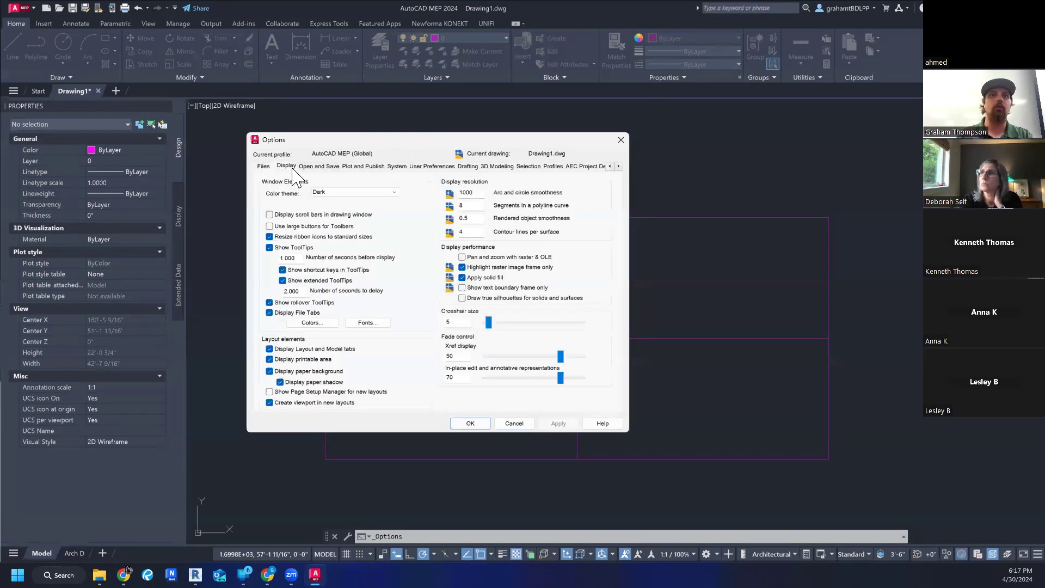
{"action": "left_click", "coordinate": [339, 192]}
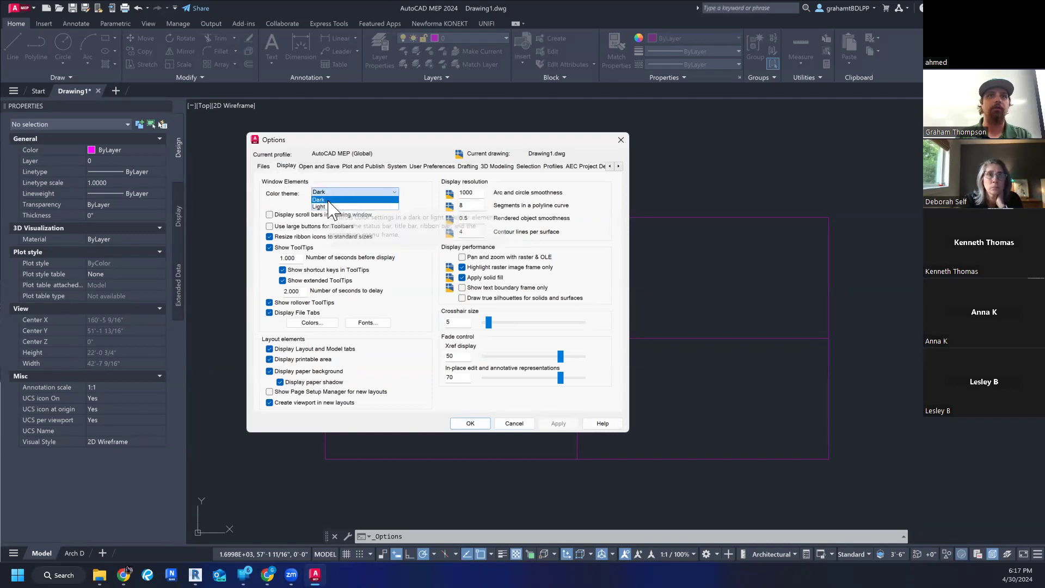
{"action": "left_click", "coordinate": [362, 199]}
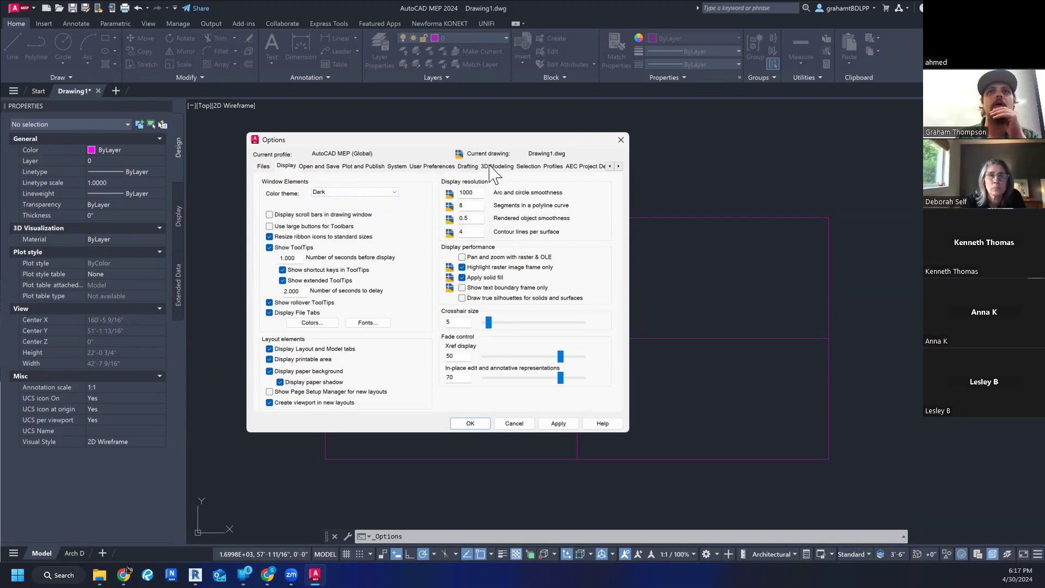
- Look through the profile, selection, 3D modeling, drafting, user preference, system, plotting and file-saving settings in the program options
{"action": "left_click", "coordinate": [552, 166]}
{"action": "left_click", "coordinate": [527, 166]}
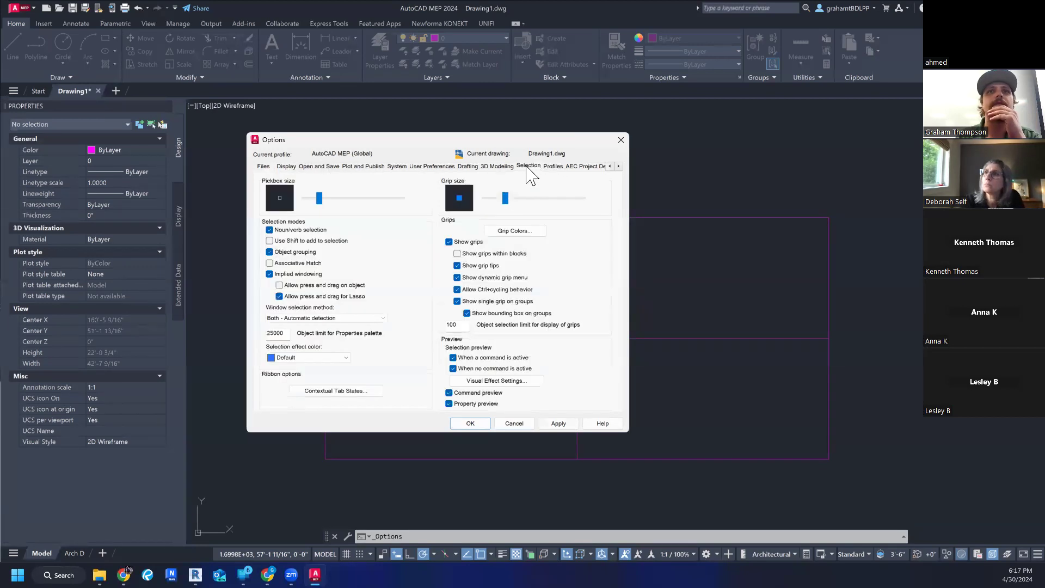
{"action": "left_click", "coordinate": [496, 167]}
{"action": "left_click", "coordinate": [463, 167]}
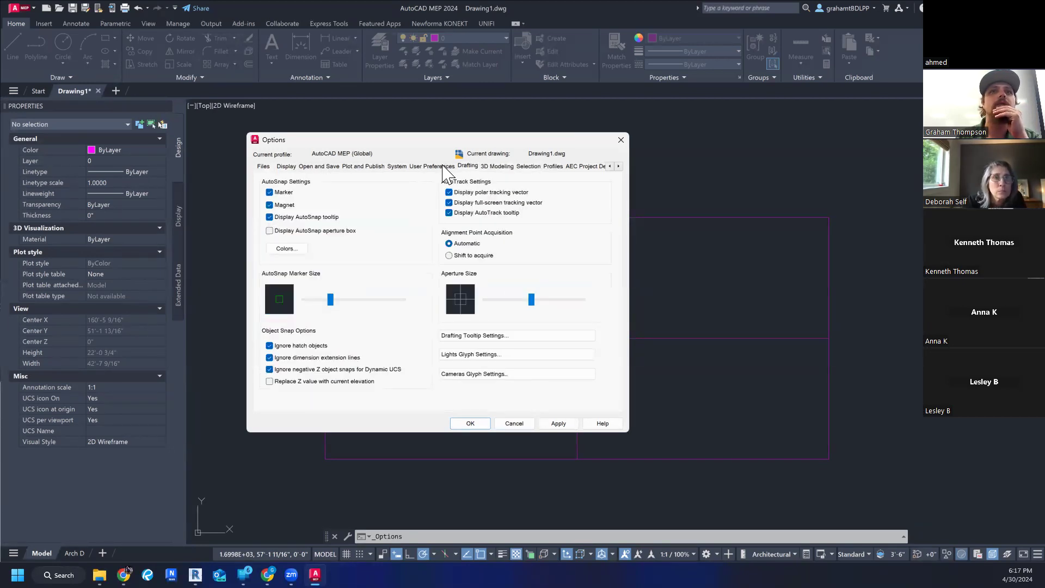
{"action": "left_click", "coordinate": [442, 167]}
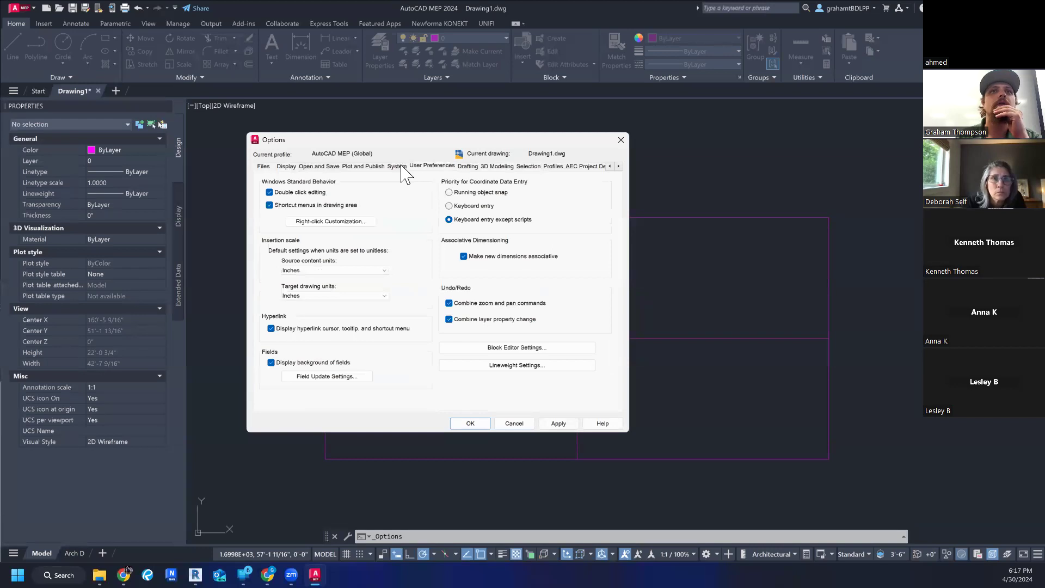
{"action": "left_click", "coordinate": [287, 166]}
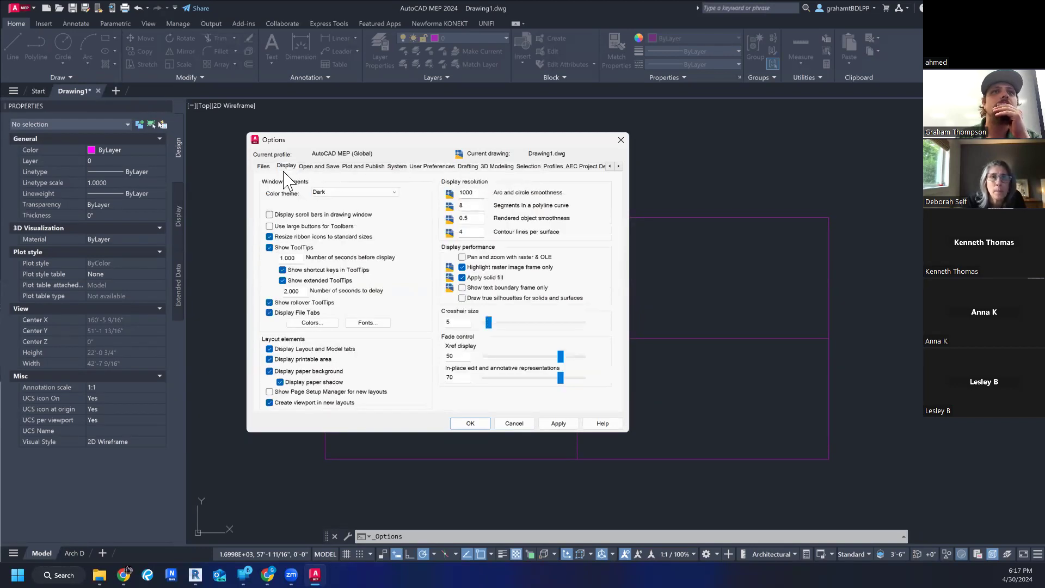
{"action": "left_click", "coordinate": [264, 167]}
{"action": "left_click", "coordinate": [287, 166]}
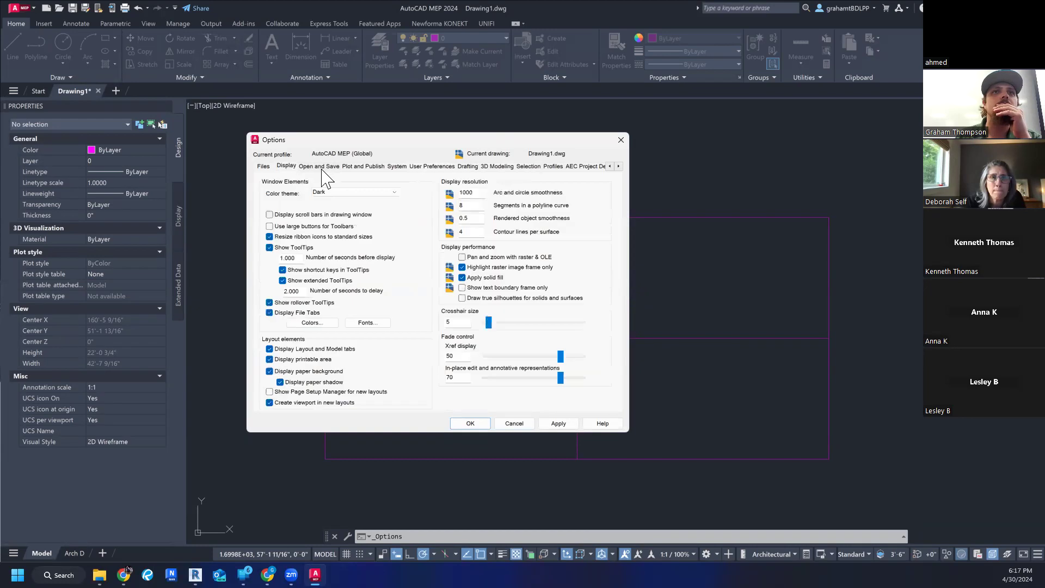
{"action": "left_click", "coordinate": [436, 166]}
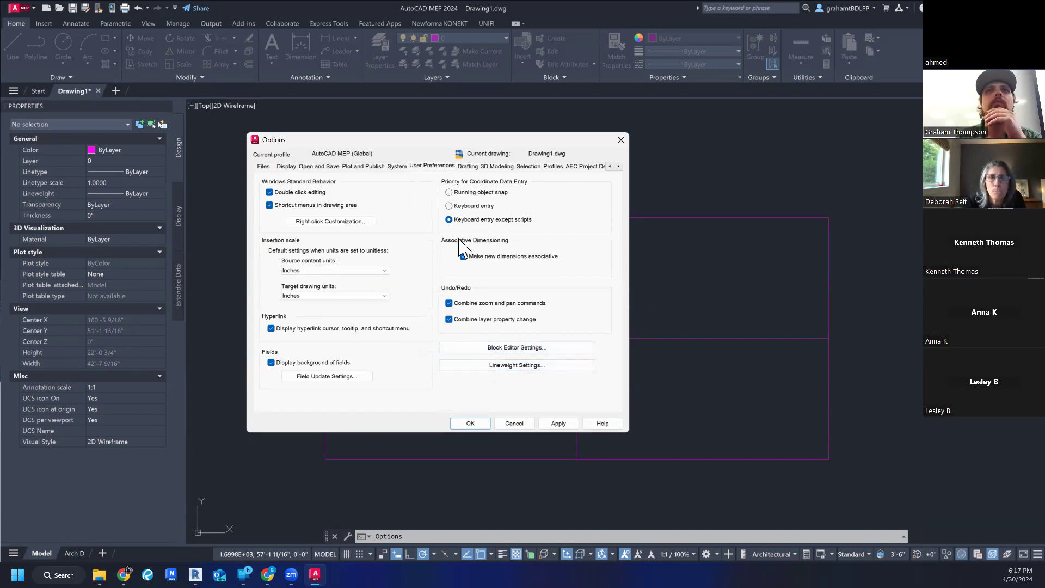
{"action": "left_click", "coordinate": [398, 166]}
{"action": "left_click", "coordinate": [349, 166]}
{"action": "left_click", "coordinate": [333, 166]}
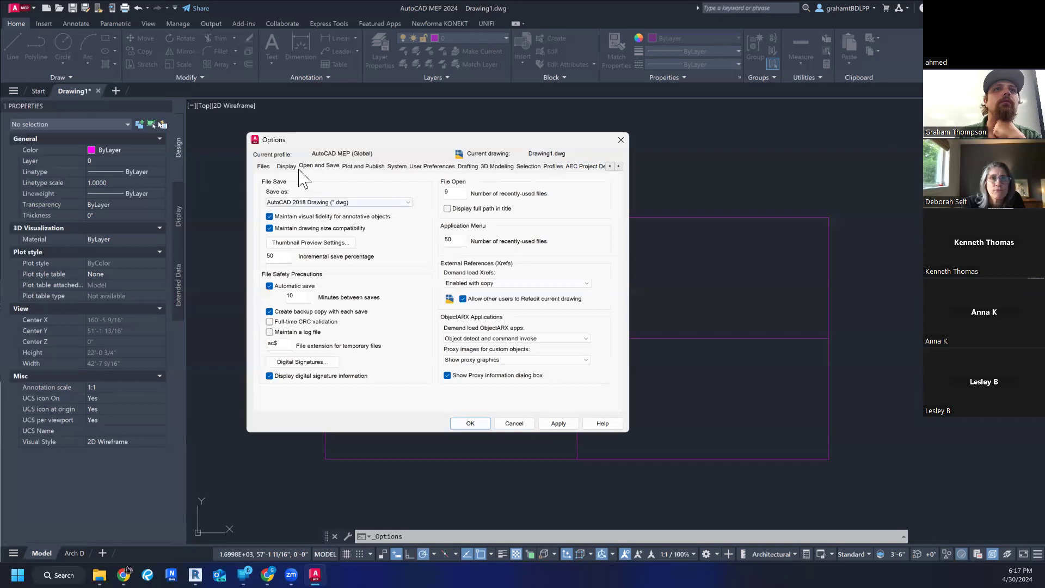
- Review the available color themes in the display settings, and close the options discarding unsaved changes
{"action": "left_click", "coordinate": [286, 166]}
{"action": "left_click", "coordinate": [331, 192]}
{"action": "left_click", "coordinate": [331, 191]}
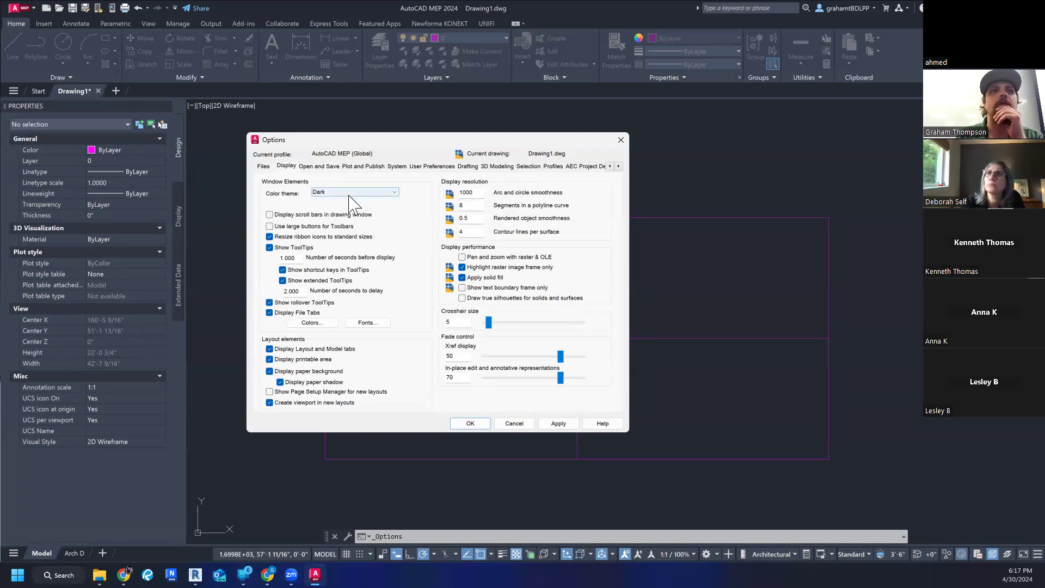
{"action": "left_click", "coordinate": [349, 193]}
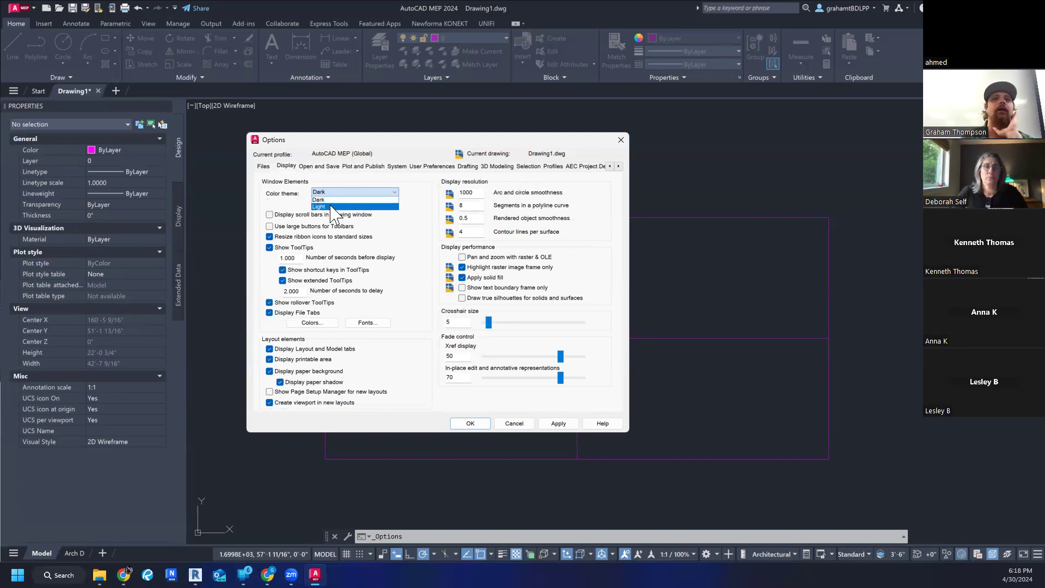
{"action": "left_click", "coordinate": [343, 191]}
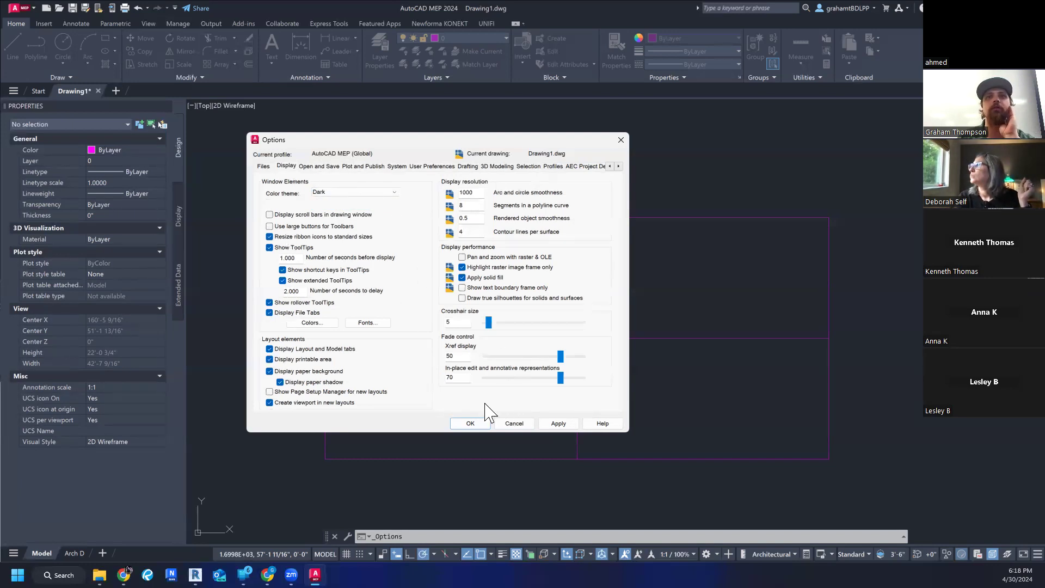
{"action": "left_click", "coordinate": [514, 424]}
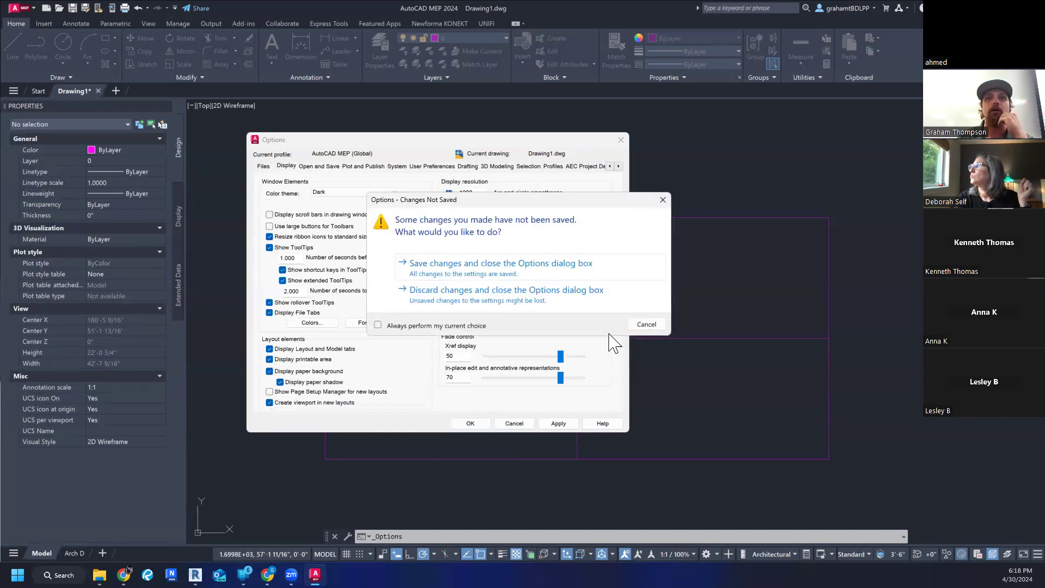
{"action": "left_click", "coordinate": [471, 298]}
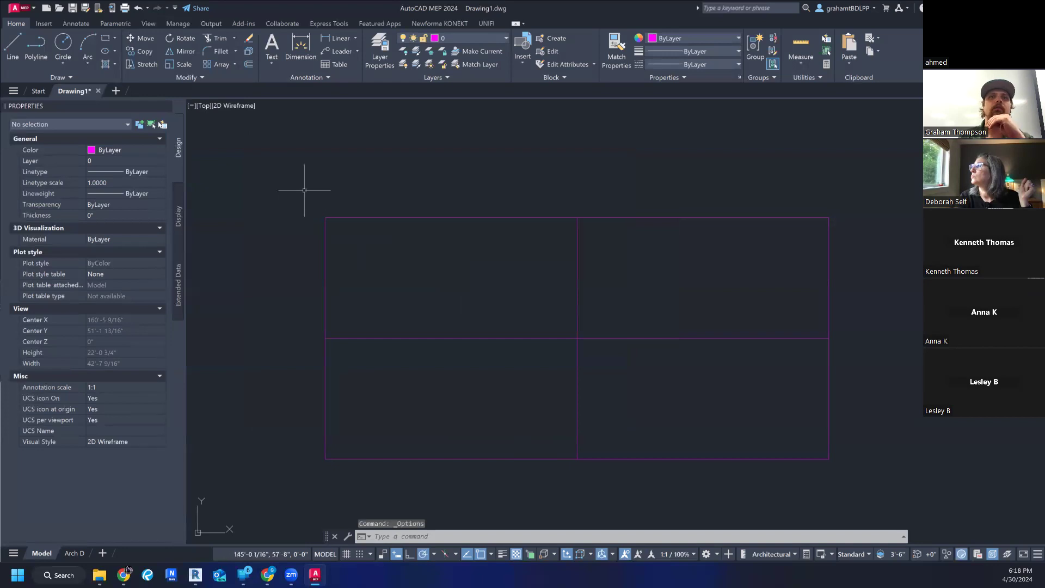
- Select the rectangle with its midpoint lines, change layer 0 to yellow index color 50, and clear the selection
{"action": "middle_click_drag", "start_coordinate": [320, 225], "coordinate": [310, 211]}
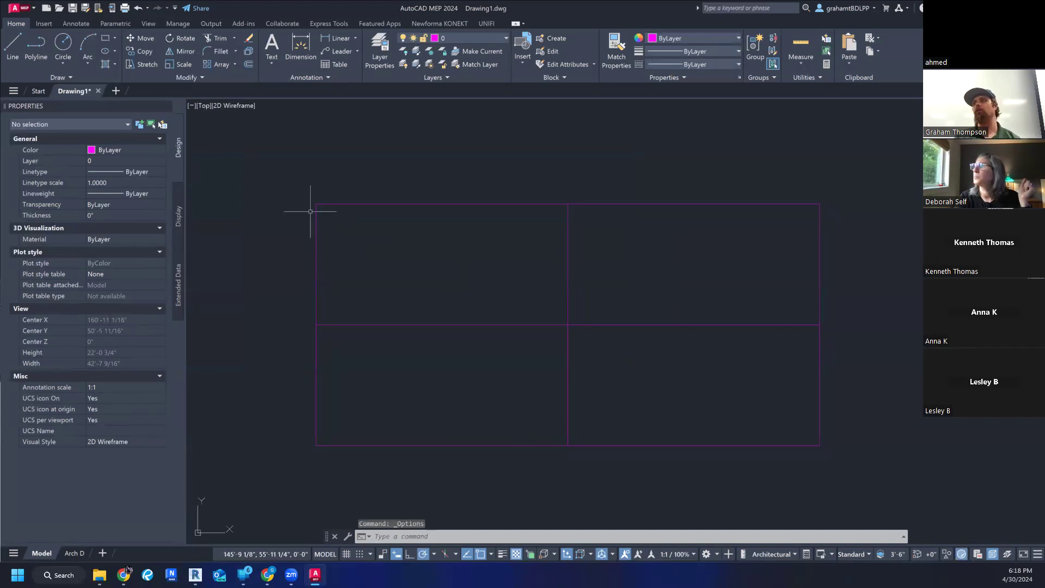
{"action": "left_click", "coordinate": [304, 192]}
{"action": "left_click", "coordinate": [849, 468]}
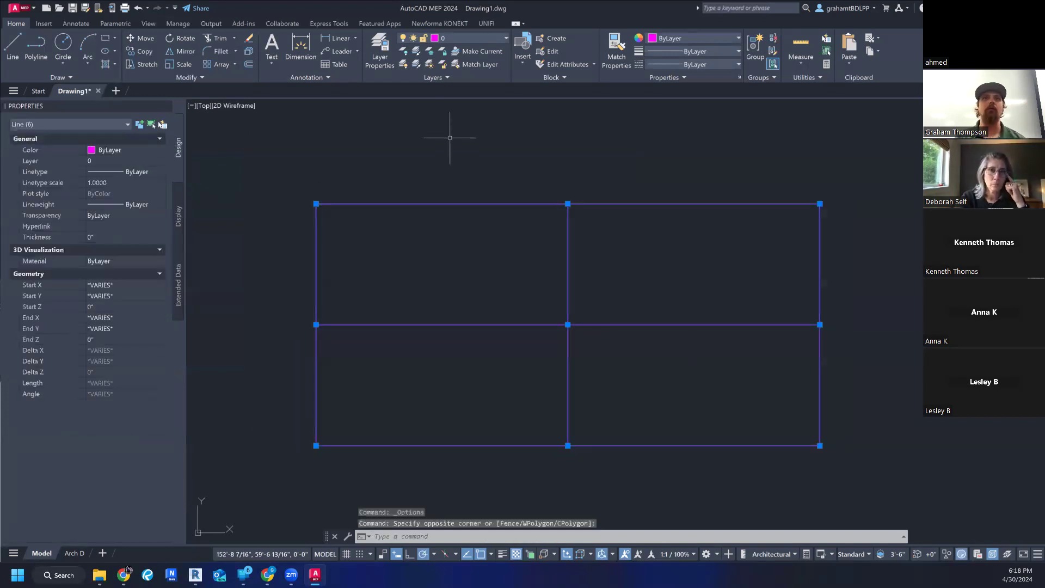
{"action": "left_click", "coordinate": [450, 35]}
{"action": "left_click", "coordinate": [443, 41]}
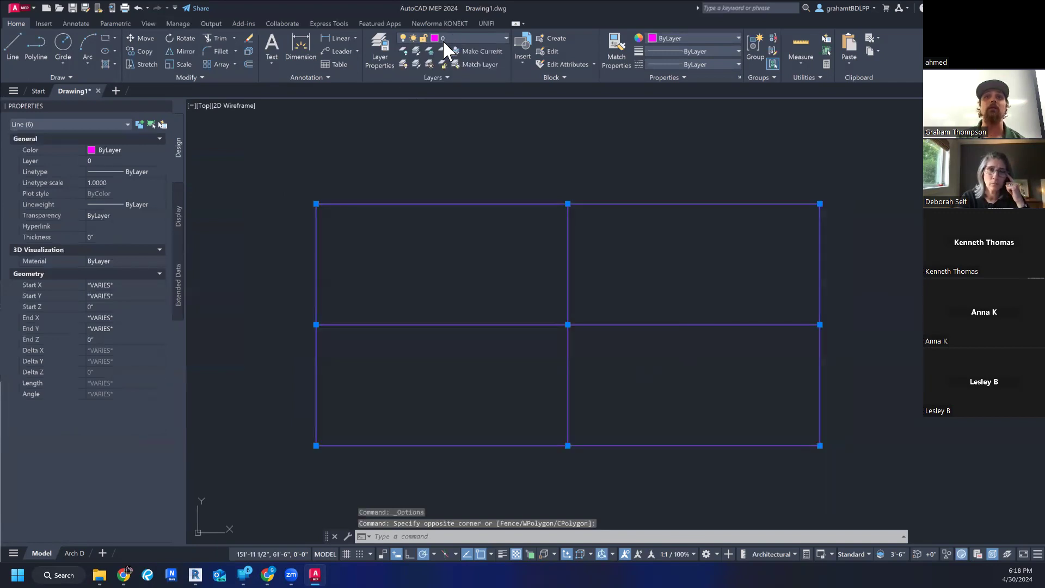
{"action": "left_click", "coordinate": [436, 34]}
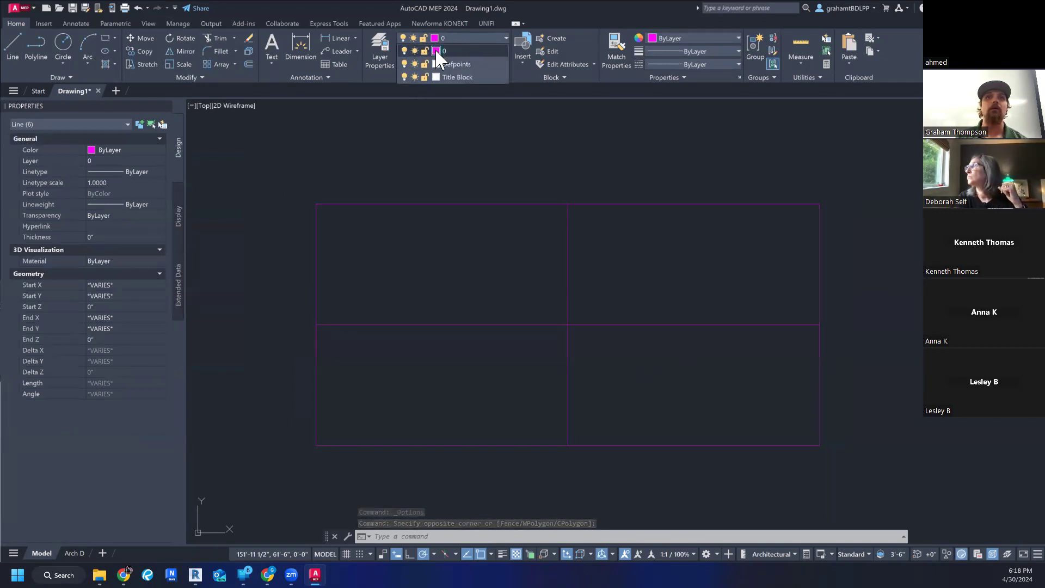
{"action": "left_click", "coordinate": [436, 50]}
{"action": "left_click", "coordinate": [466, 251]}
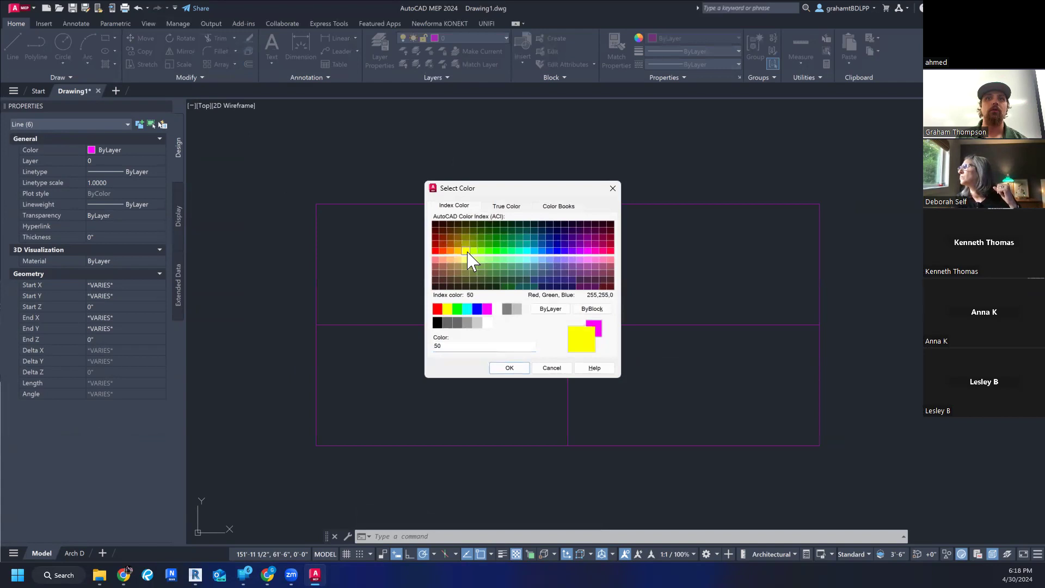
{"action": "left_click", "coordinate": [509, 369]}
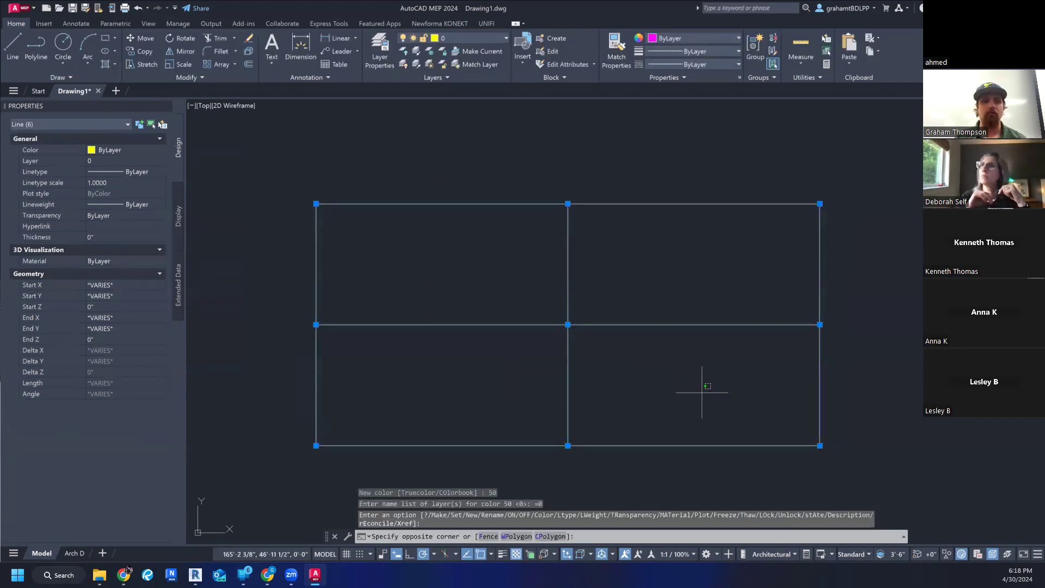
{"action": "key", "text": "Escape"}
{"action": "key", "text": "Escape"}
{"action": "middle_click_drag", "start_coordinate": [701, 386], "coordinate": [696, 385]}
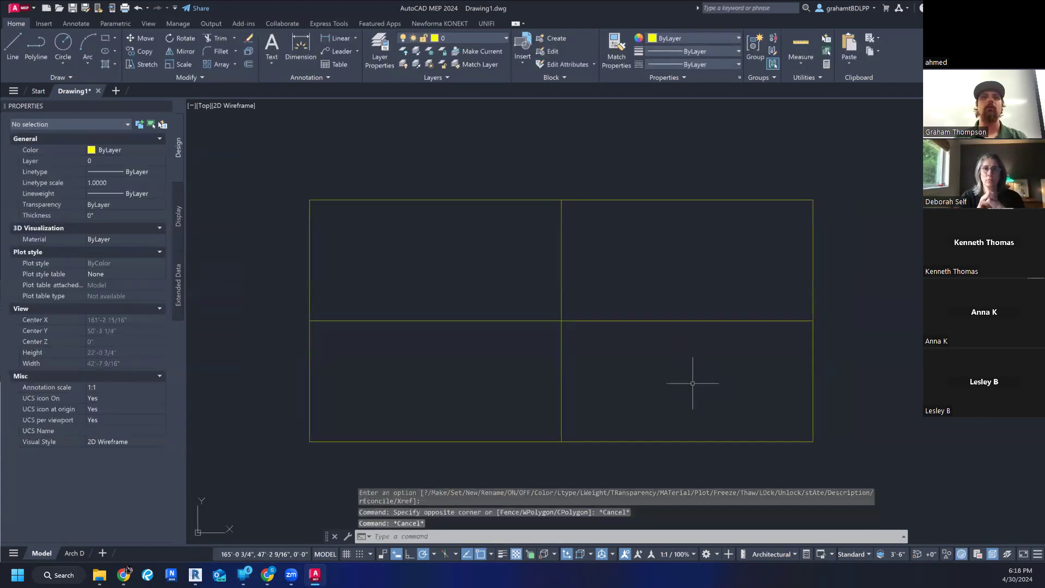
- Reselect all six lines, change layer 0 to green index color 100, and clear the selection
{"action": "middle_click_drag", "start_coordinate": [624, 318], "coordinate": [616, 315]}
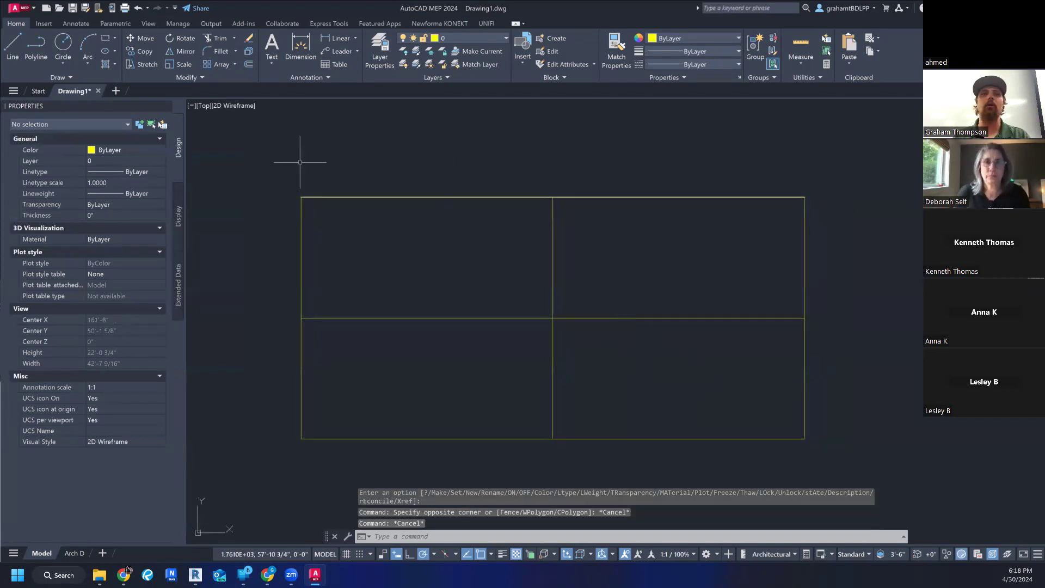
{"action": "left_click", "coordinate": [273, 160]}
{"action": "left_click", "coordinate": [838, 466]}
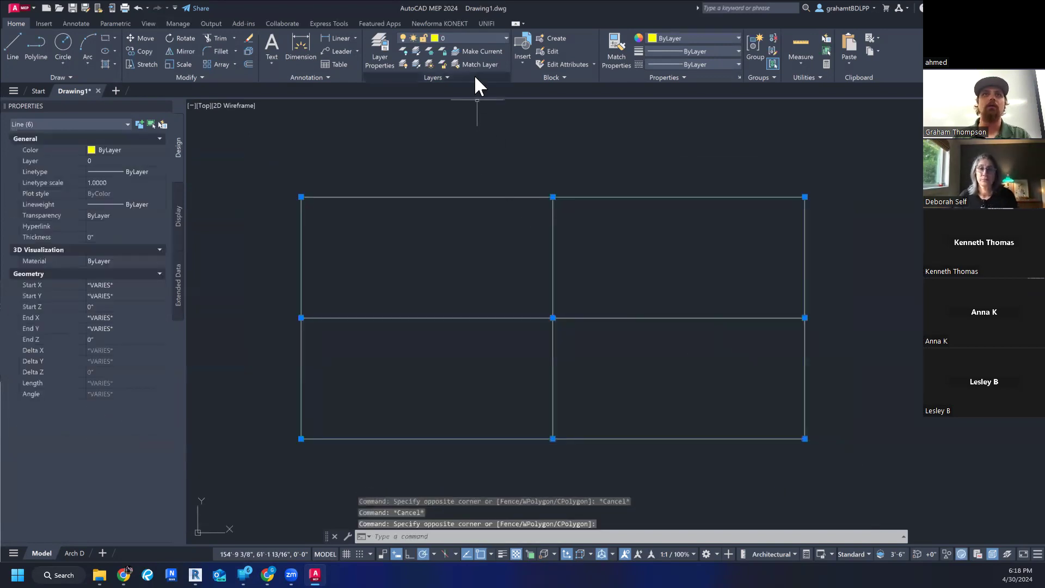
{"action": "left_click", "coordinate": [462, 39]}
{"action": "left_click", "coordinate": [434, 51]}
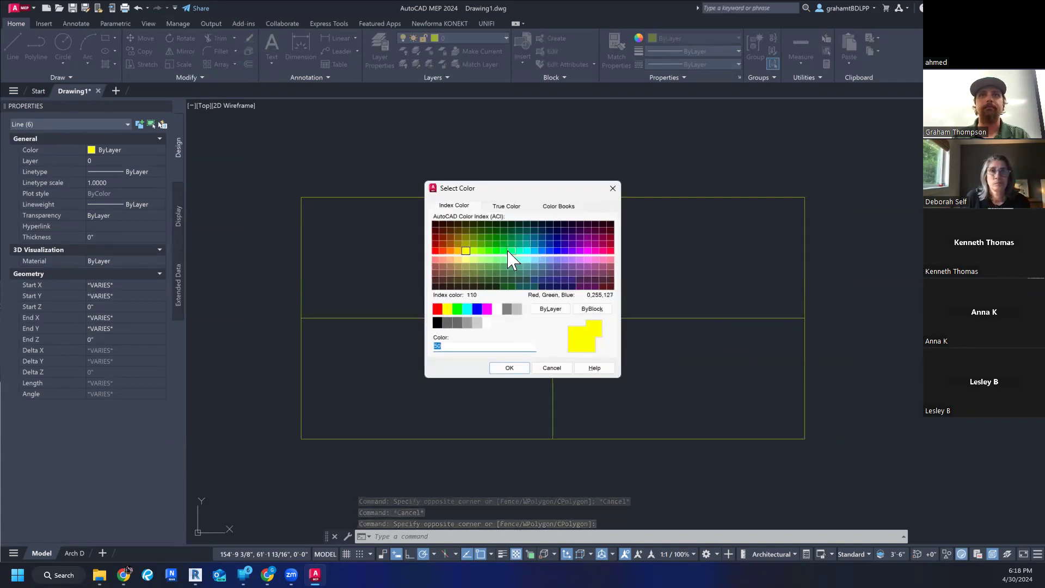
{"action": "left_click", "coordinate": [508, 259]}
{"action": "left_click", "coordinate": [509, 368]}
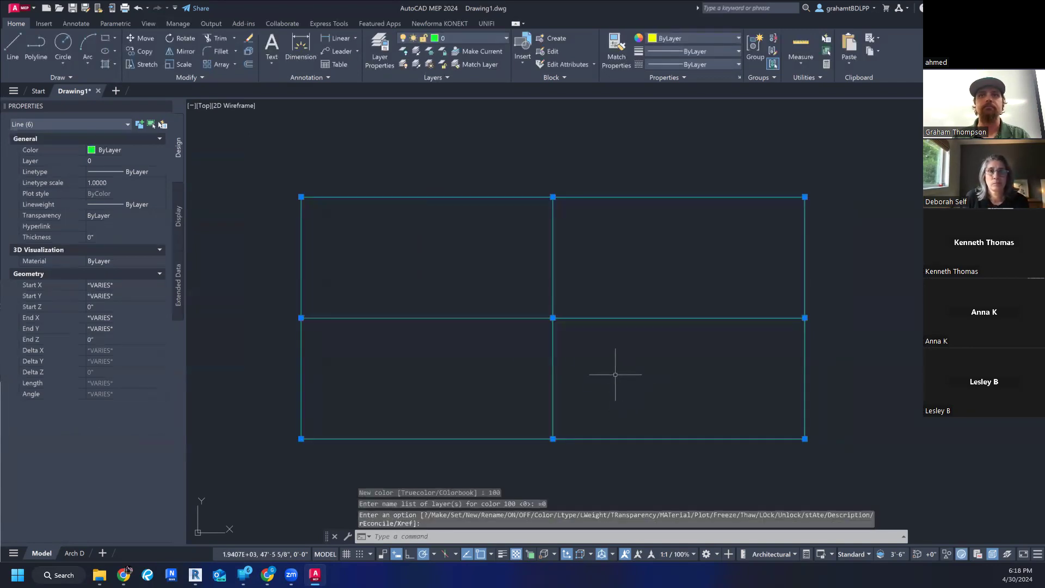
{"action": "key", "text": "Escape"}
{"action": "middle_click_drag", "start_coordinate": [633, 378], "coordinate": [633, 379]}
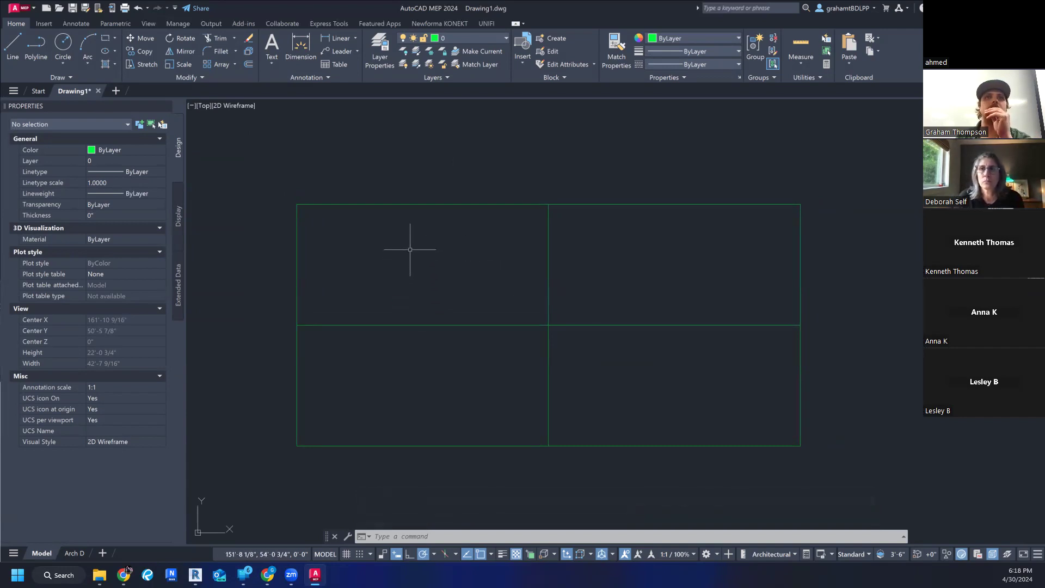
- Start a multiline text box from the rectangle's upper-left corner to its center point, with a text height of 6"
{"action": "middle_click_drag", "start_coordinate": [365, 152], "coordinate": [374, 152]}
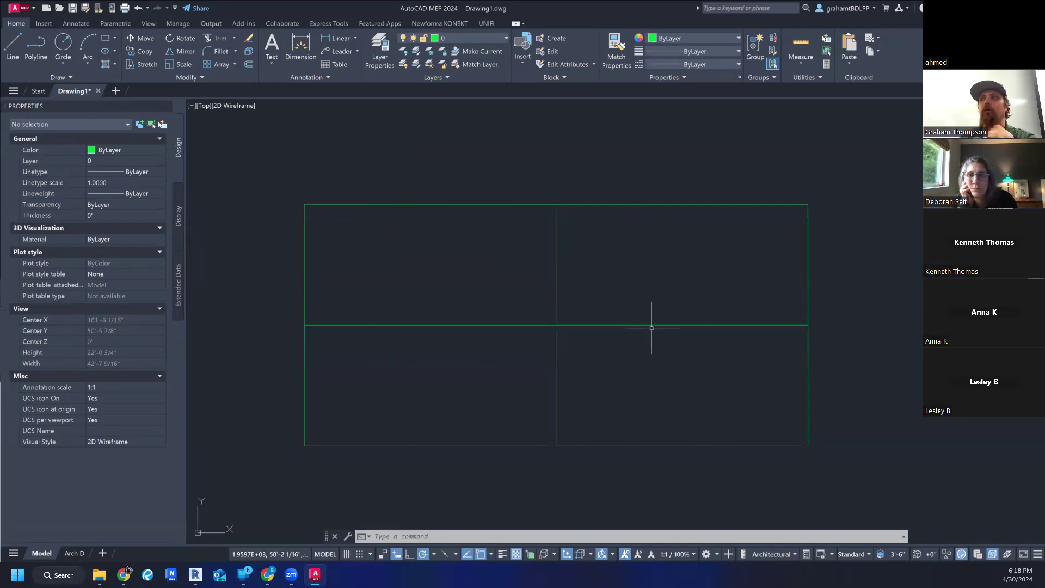
{"action": "left_click", "coordinate": [271, 57]}
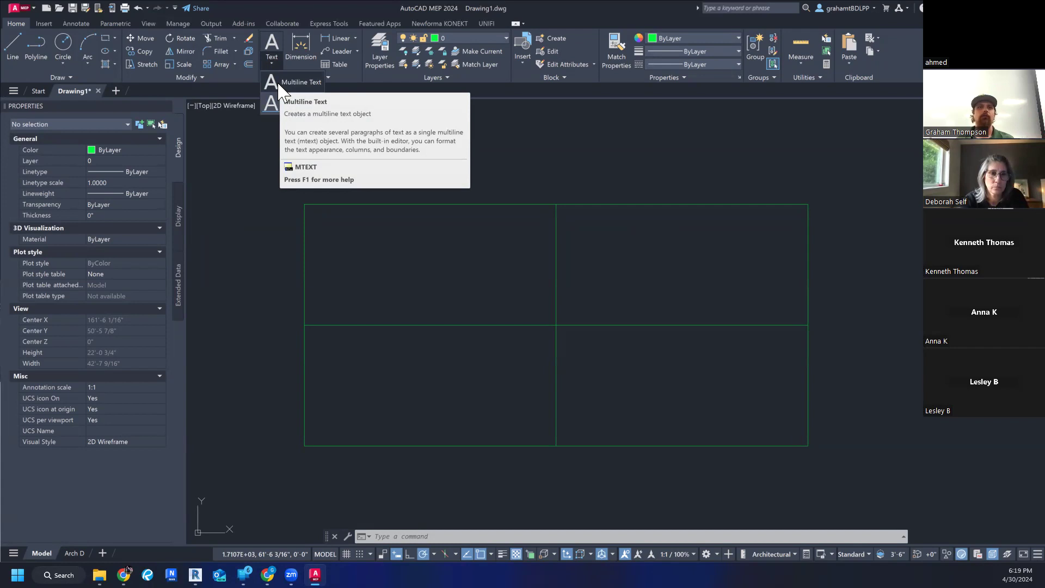
{"action": "left_click", "coordinate": [278, 82]}
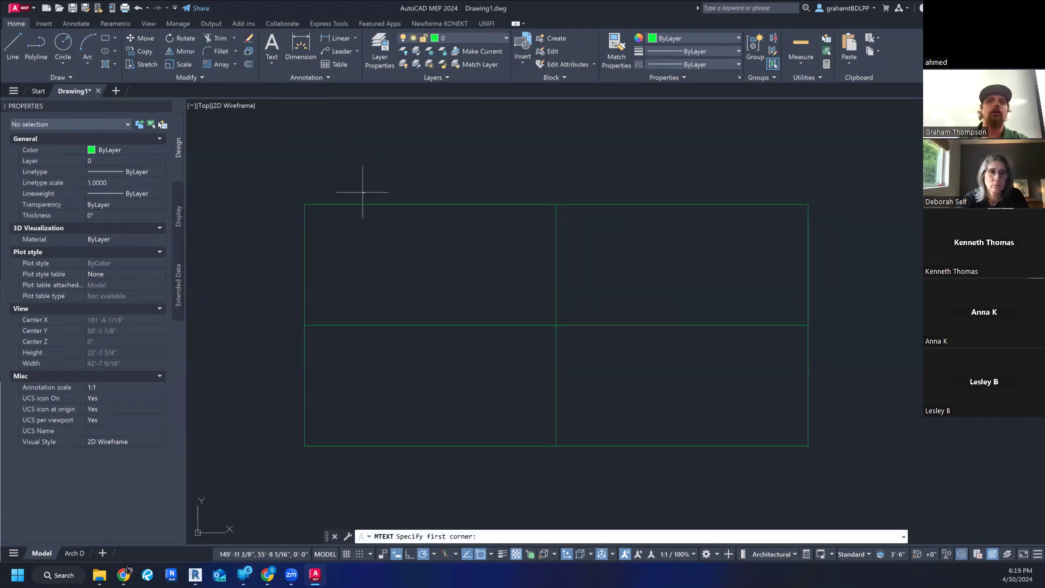
{"action": "scroll", "coordinate": [342, 229], "scroll_direction": "up", "scroll_amount": 2}
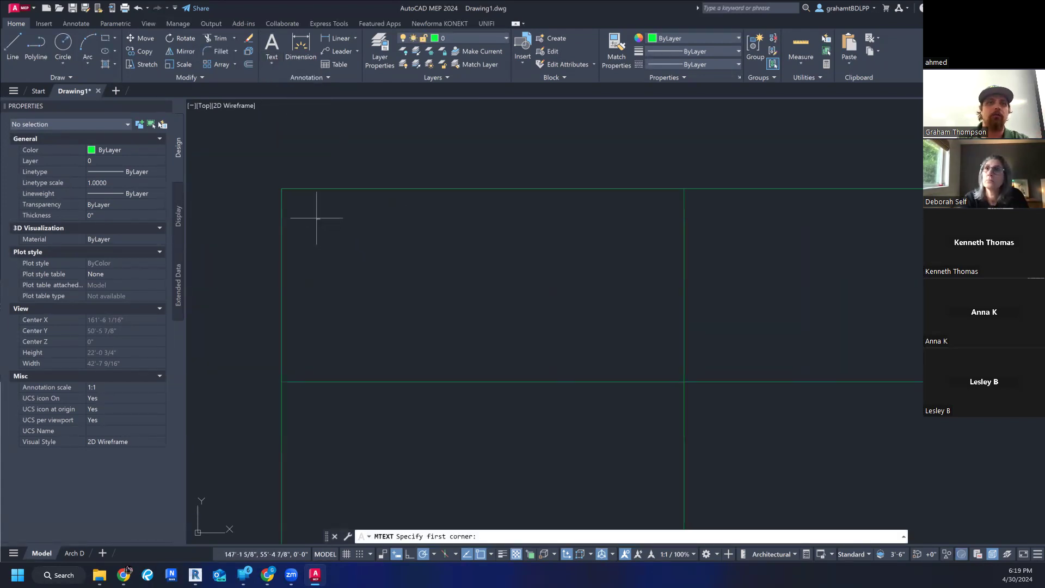
{"action": "left_click", "coordinate": [281, 188]}
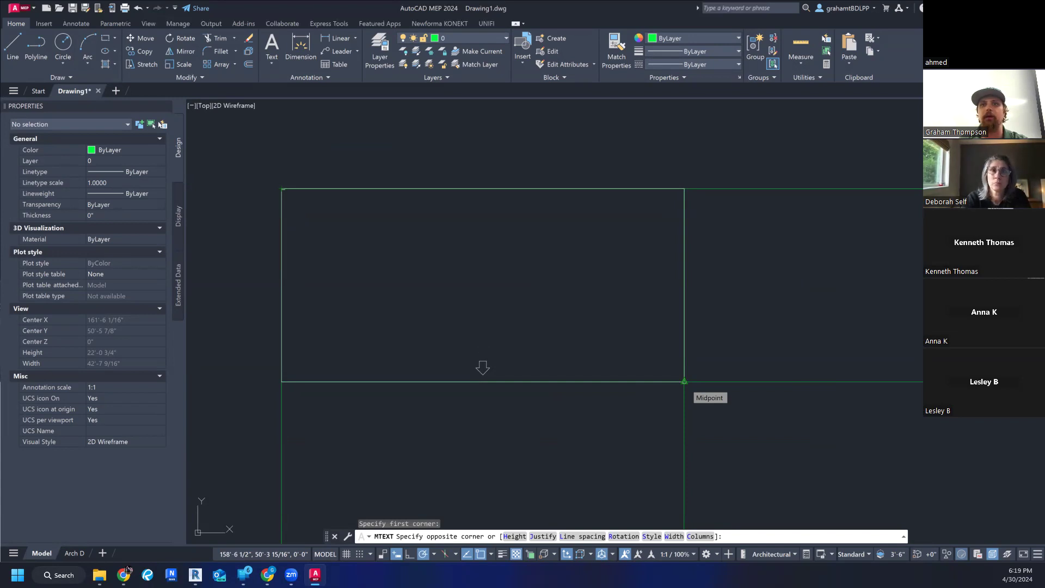
{"action": "left_click", "coordinate": [685, 381]}
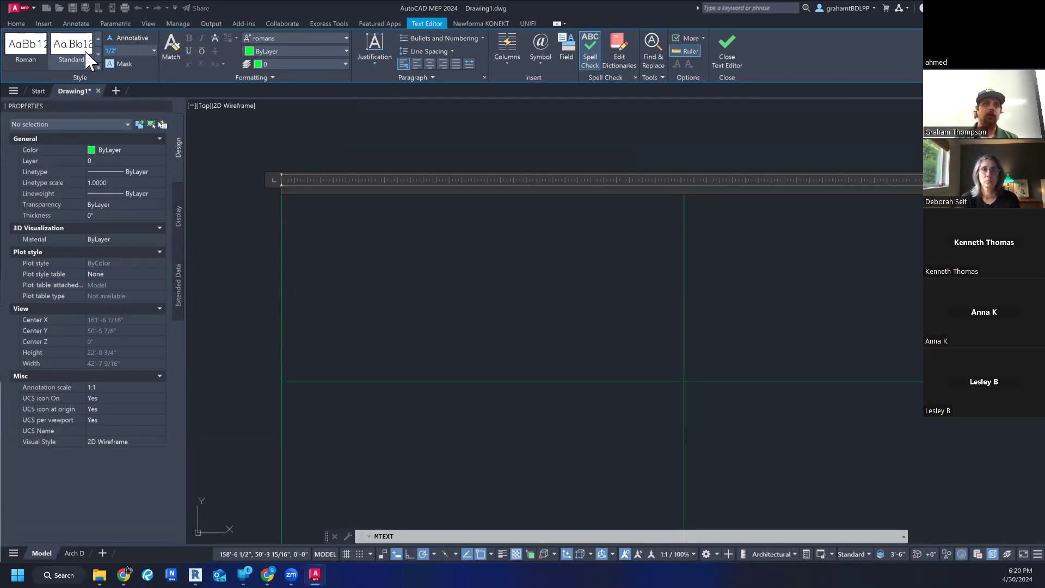
{"action": "type", "text": "6"}
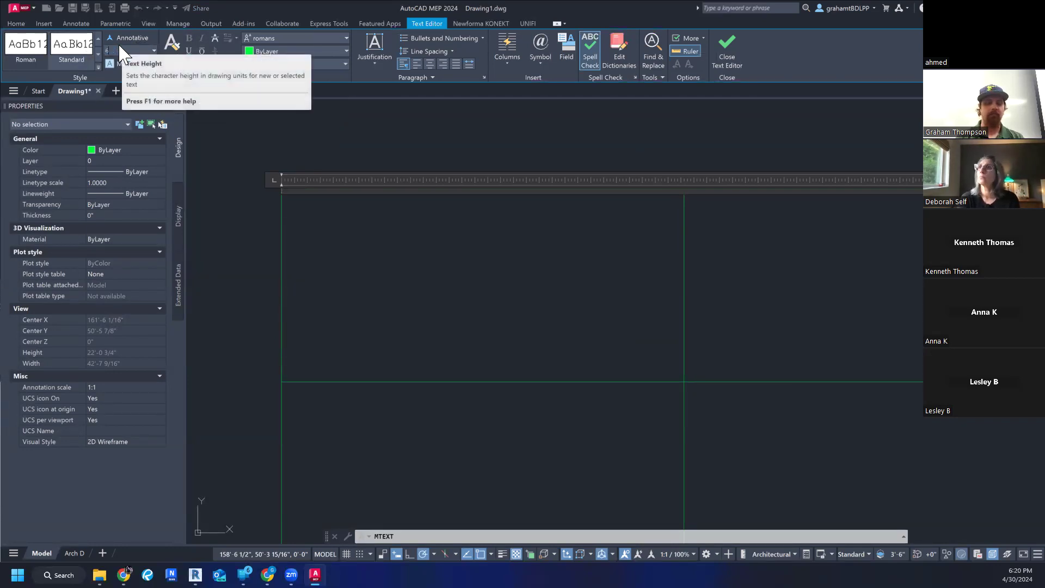
{"action": "key", "text": "Return"}
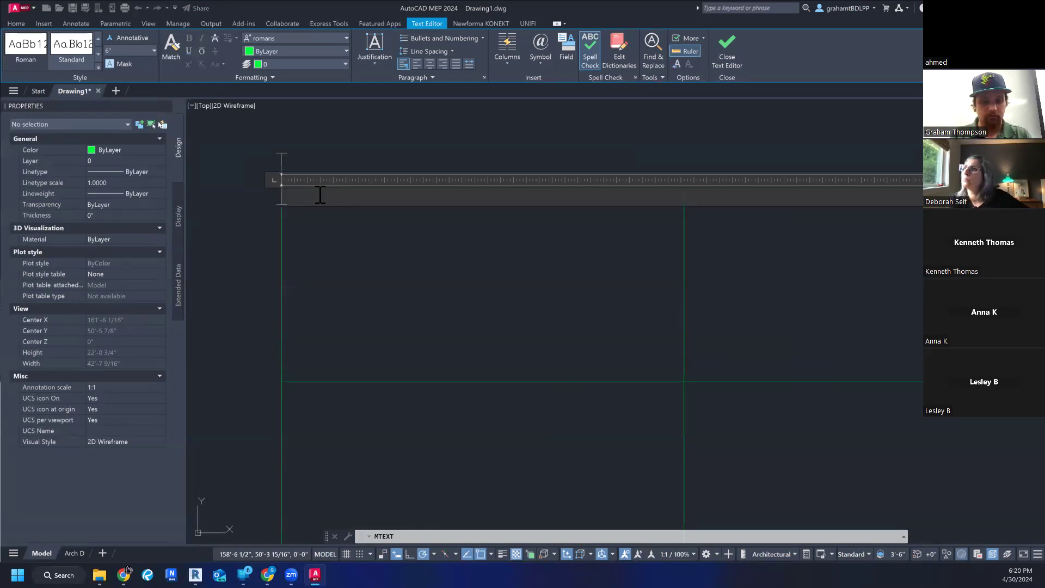
- Enter QUAD 1 in capitals as the content of the multiline text box
{"action": "type", "text": "qua"}
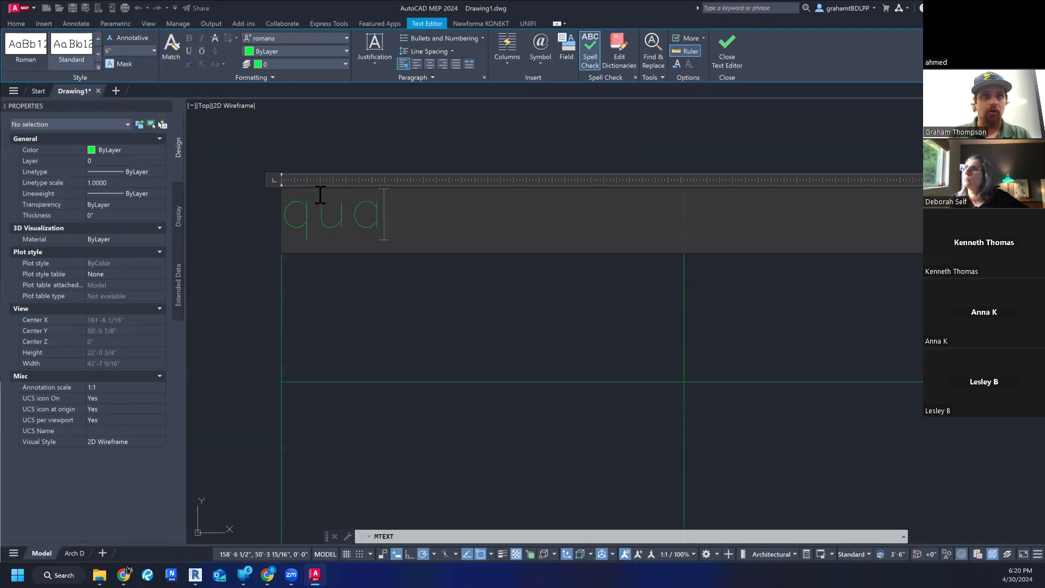
{"action": "key", "text": "BackSpace"}
{"action": "key", "text": "BackSpace"}
{"action": "key", "text": "BackSpace"}
{"action": "type", "text": "quad"}
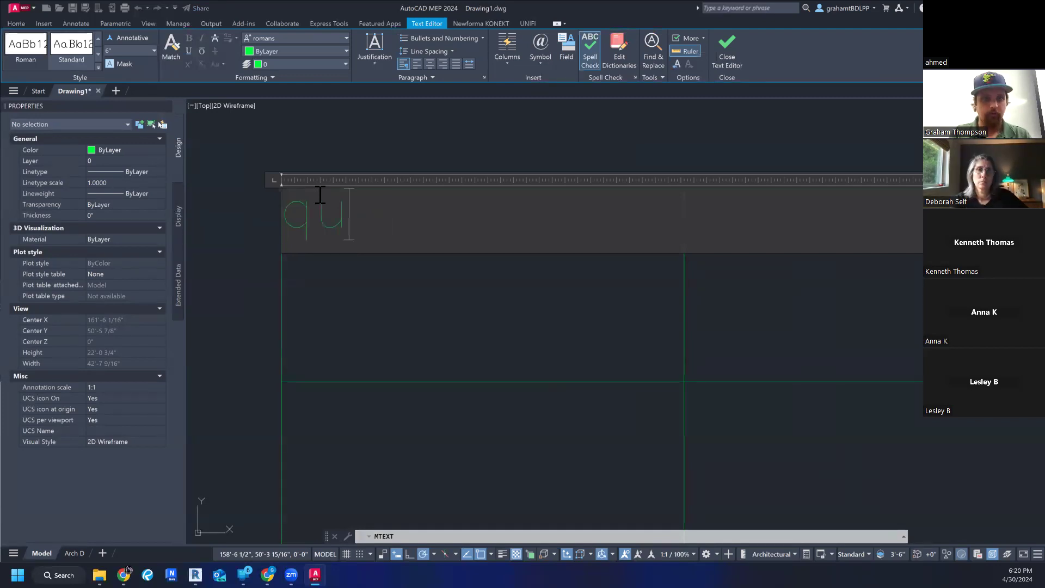
{"action": "key", "text": "BackSpace"}
{"action": "key", "text": "BackSpace"}
{"action": "key", "text": "BackSpace"}
{"action": "key", "text": "BackSpace"}
{"action": "type", "text": "QUAD "}
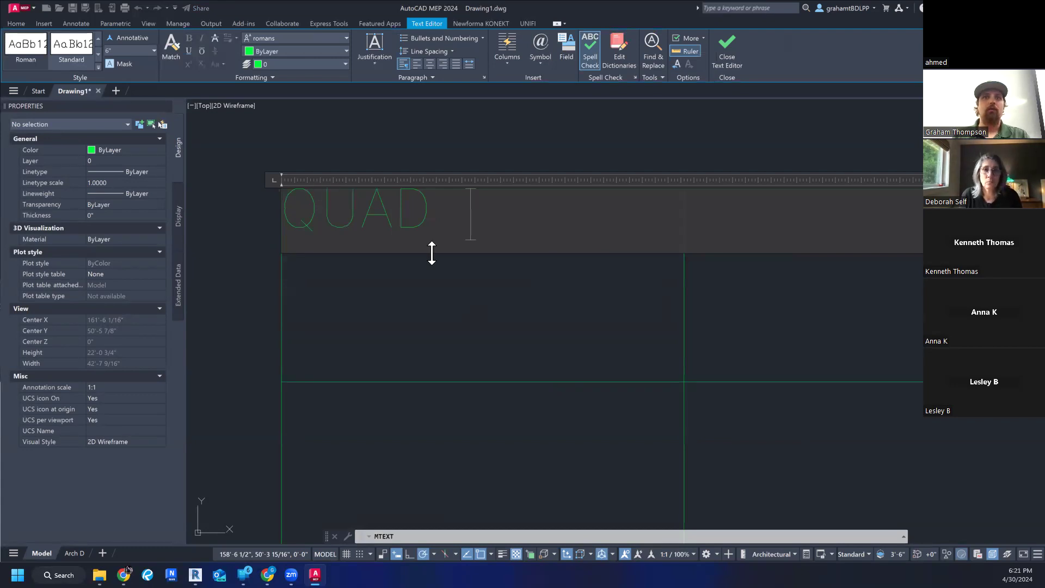
{"action": "type", "text": "1"}
- Set the font of the whole QUAD 1 text to Arial and finish editing the text
{"action": "left_click_drag", "start_coordinate": [506, 227], "coordinate": [280, 227]}
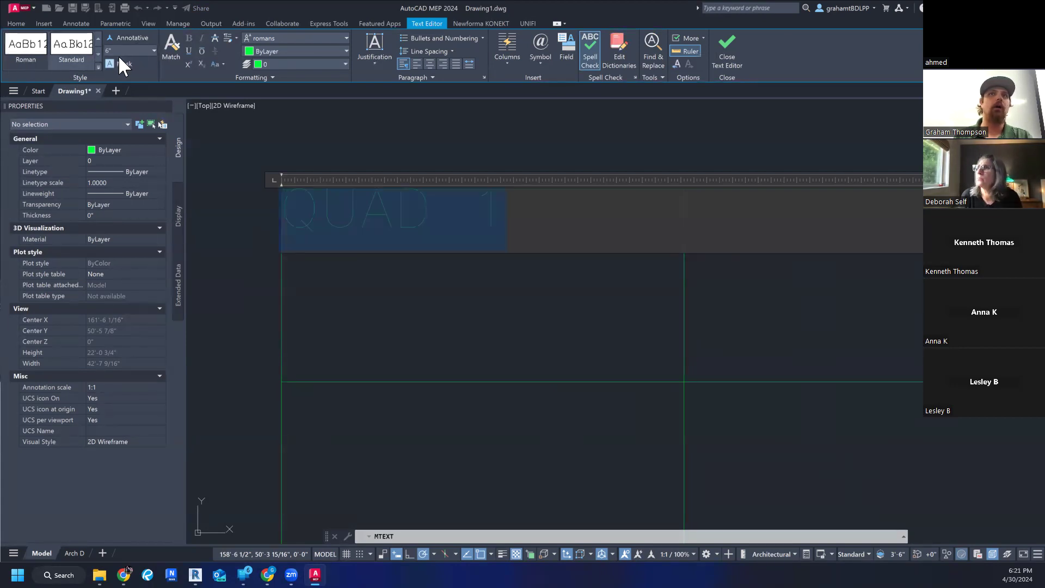
{"action": "left_click", "coordinate": [318, 35]}
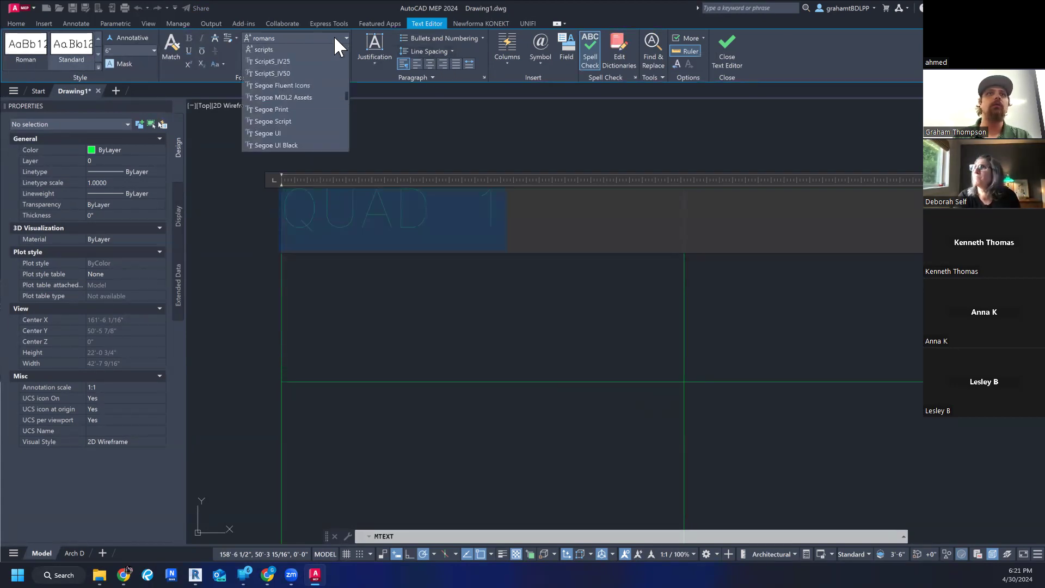
{"action": "scroll", "coordinate": [309, 195], "scroll_direction": "up", "scroll_amount": 15}
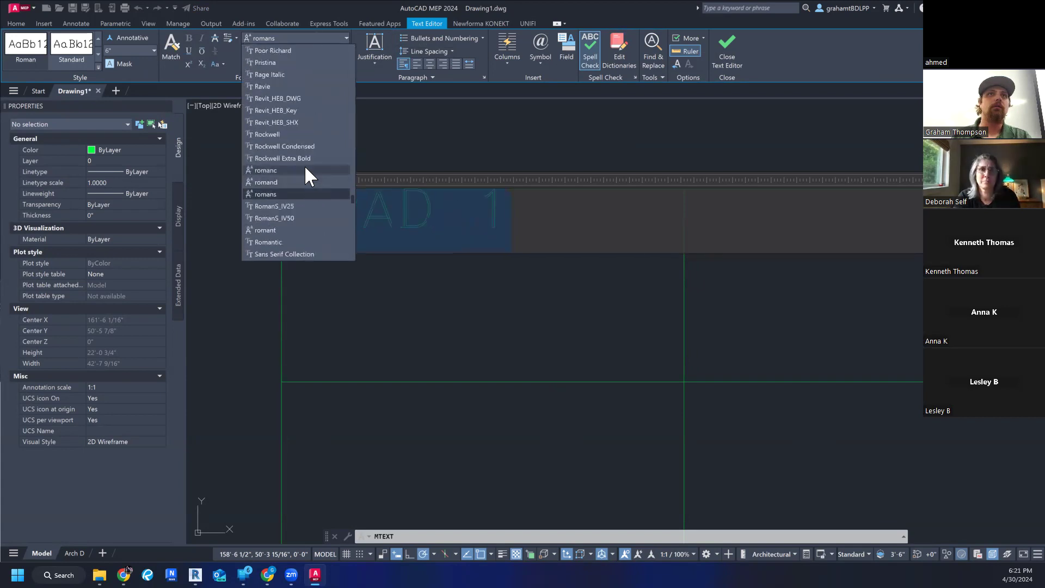
{"action": "scroll", "coordinate": [300, 151], "scroll_direction": "up", "scroll_amount": 10}
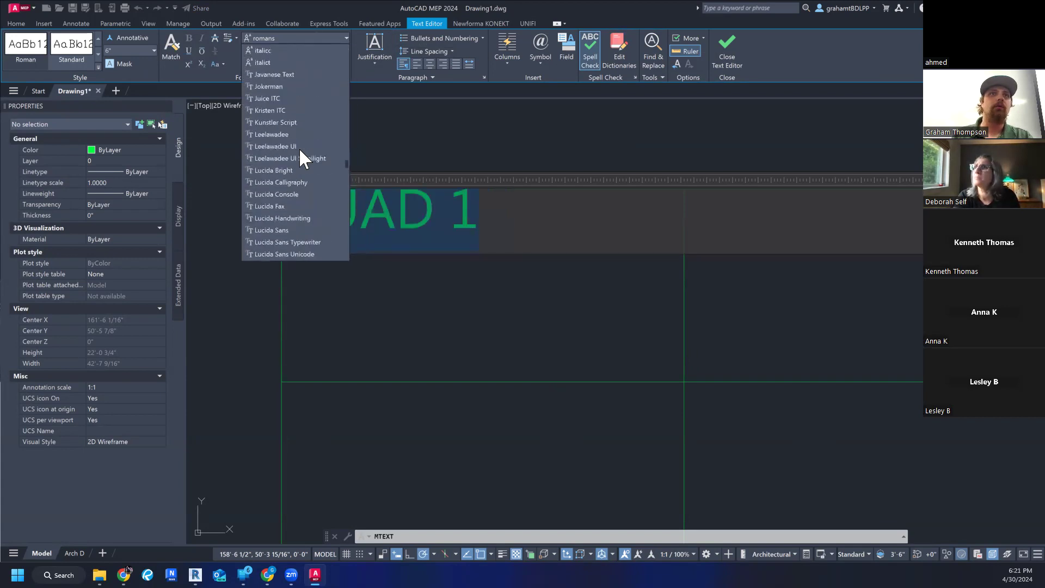
{"action": "scroll", "coordinate": [300, 149], "scroll_direction": "down", "scroll_amount": 3}
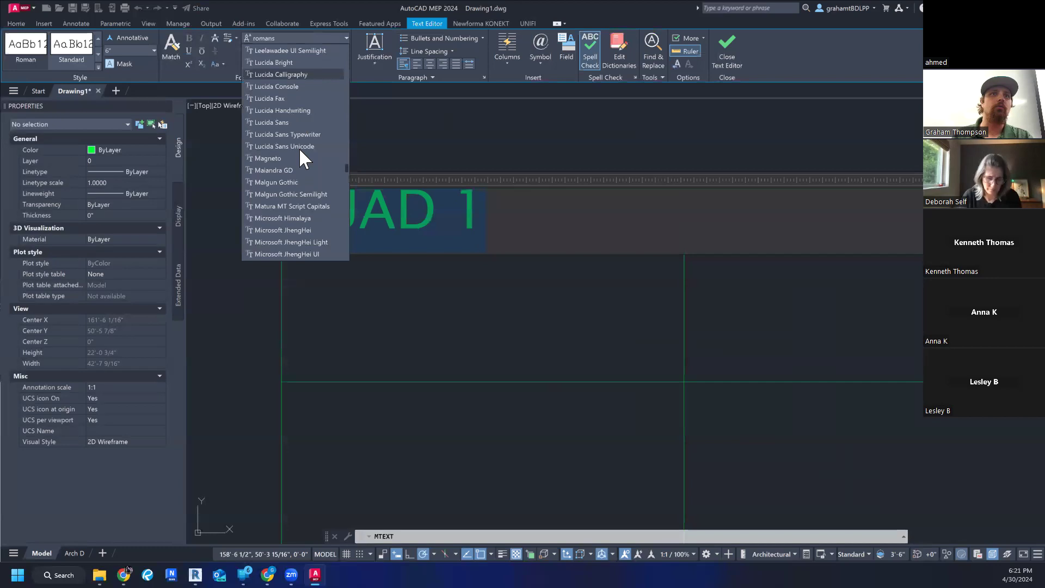
{"action": "scroll", "coordinate": [300, 150], "scroll_direction": "up", "scroll_amount": 12}
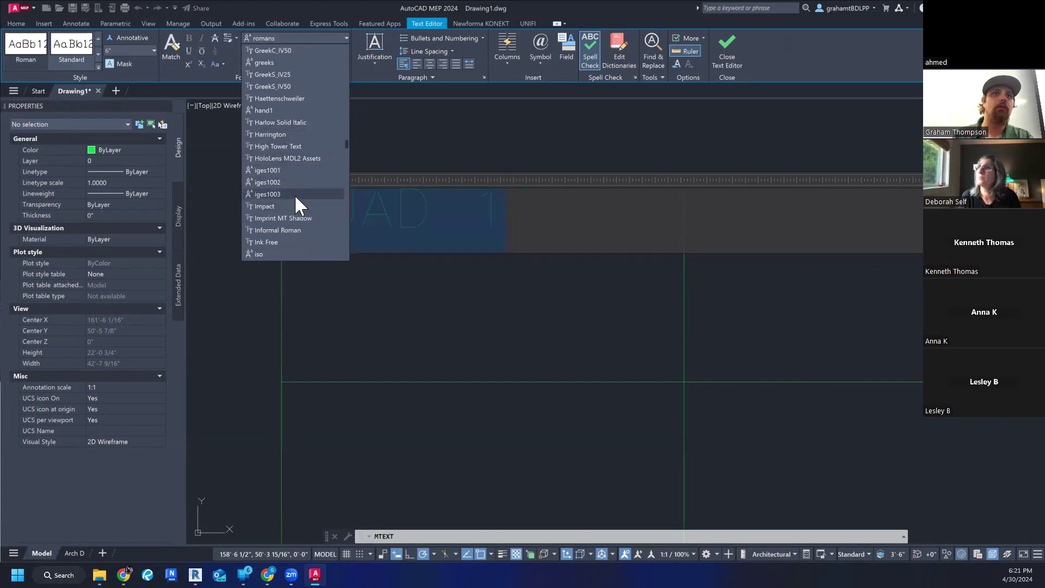
{"action": "scroll", "coordinate": [294, 188], "scroll_direction": "up", "scroll_amount": 1}
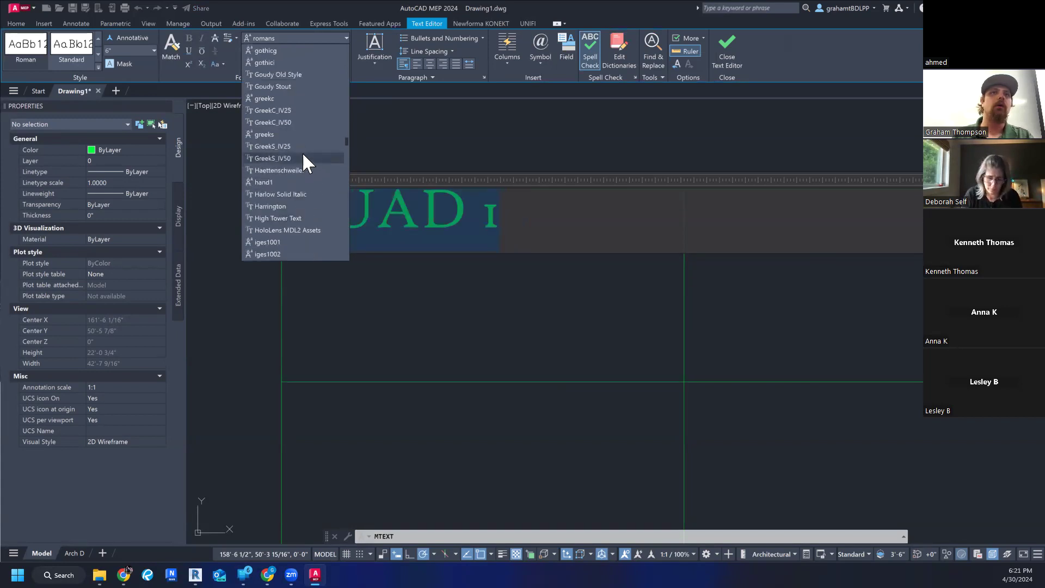
{"action": "scroll", "coordinate": [302, 149], "scroll_direction": "up", "scroll_amount": 15}
{"action": "scroll", "coordinate": [303, 152], "scroll_direction": "up", "scroll_amount": 15}
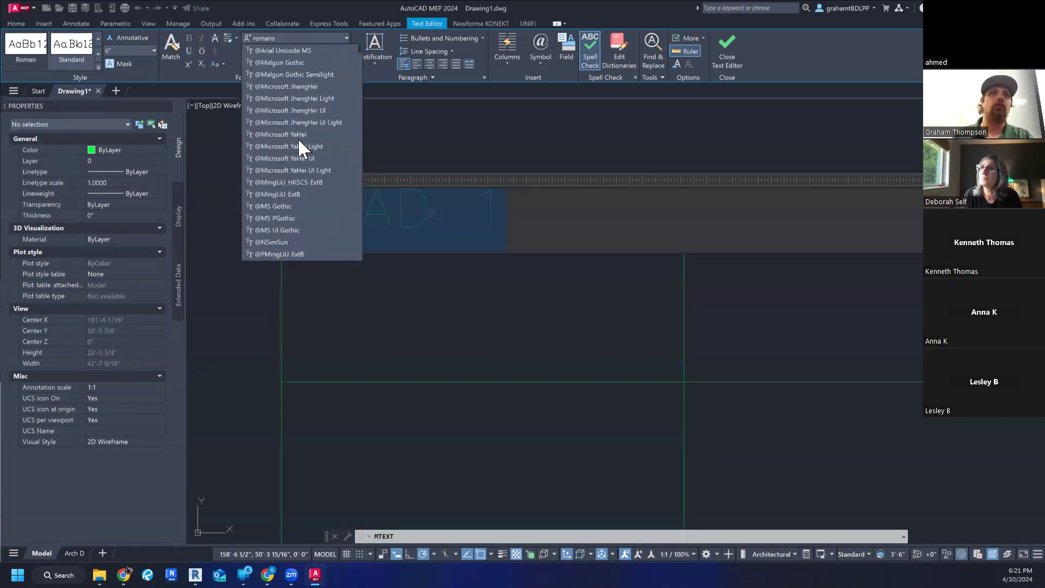
{"action": "scroll", "coordinate": [296, 185], "scroll_direction": "down", "scroll_amount": 3}
{"action": "scroll", "coordinate": [293, 202], "scroll_direction": "down", "scroll_amount": 1}
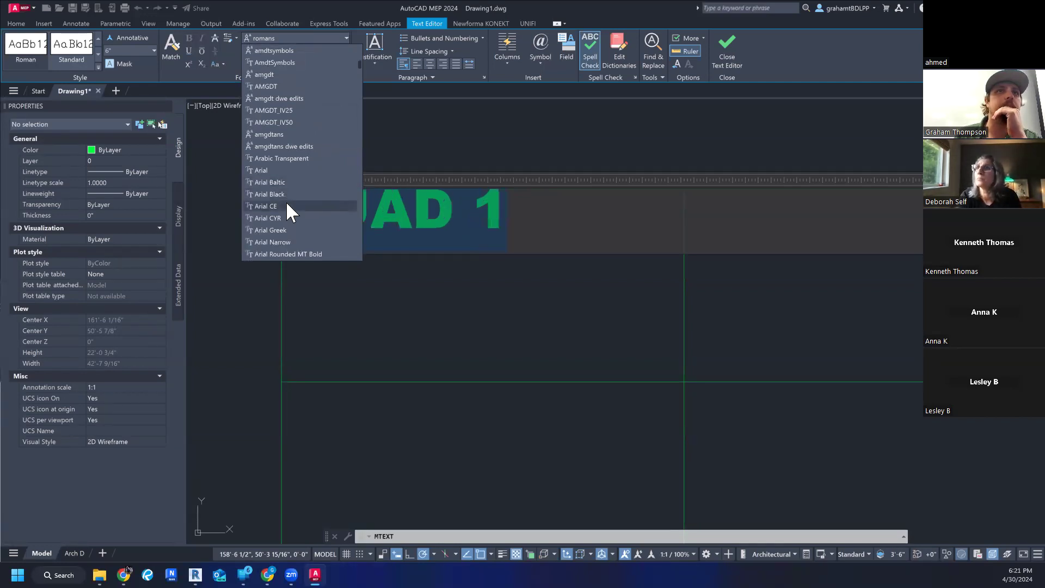
{"action": "scroll", "coordinate": [286, 227], "scroll_direction": "down", "scroll_amount": 1}
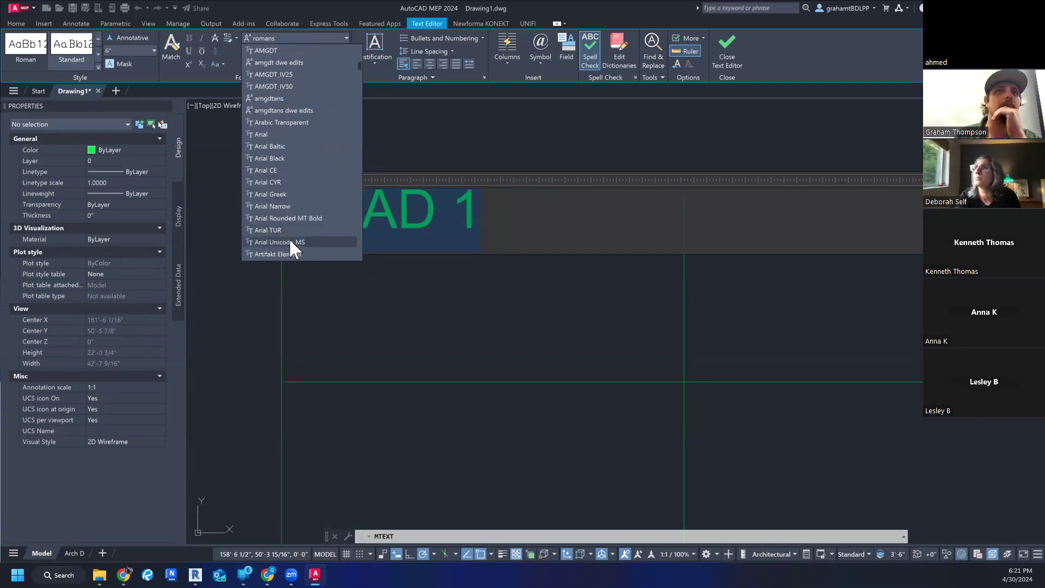
{"action": "left_click", "coordinate": [278, 136]}
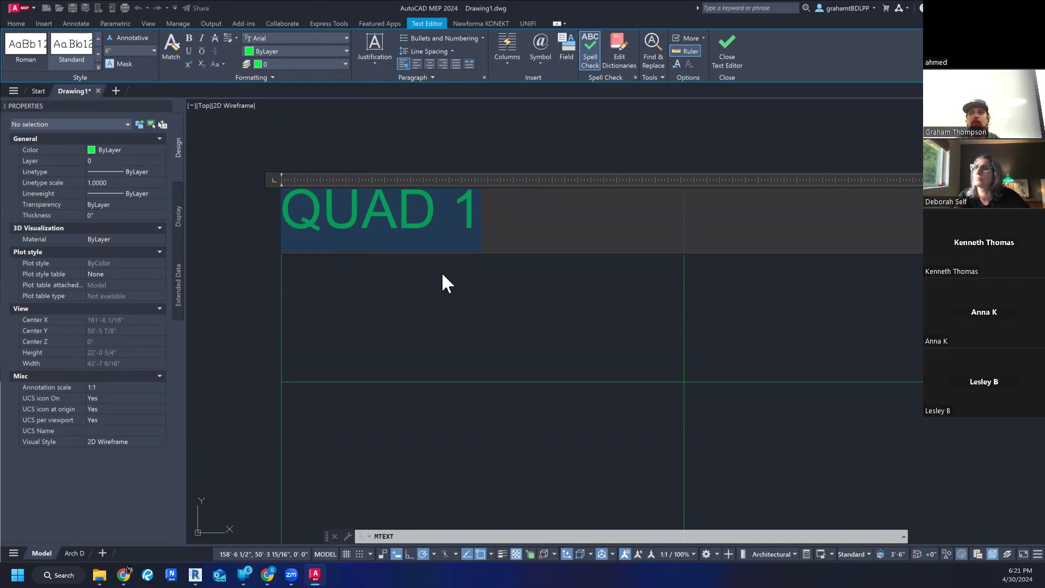
{"action": "left_click", "coordinate": [369, 223]}
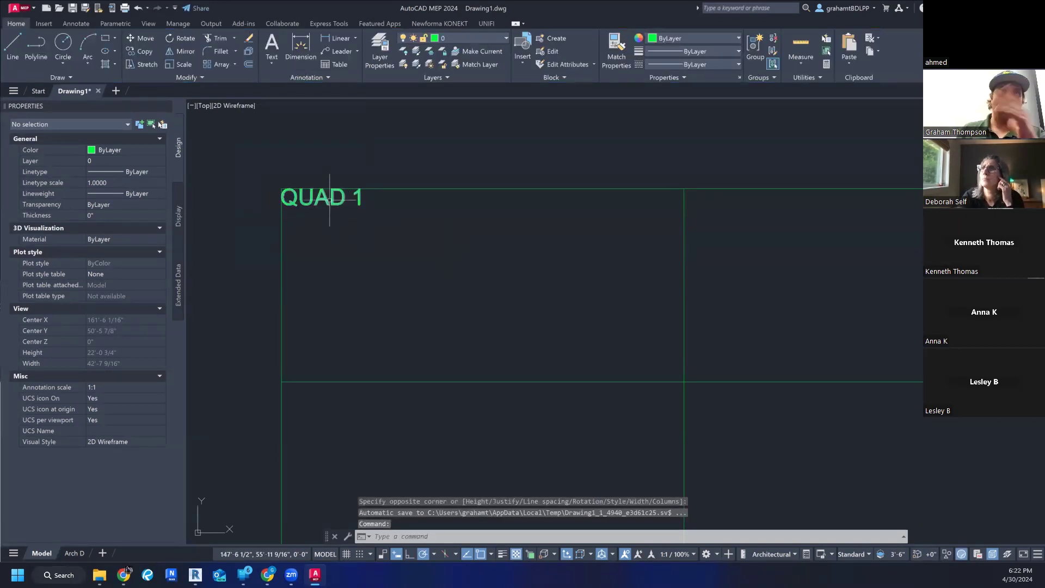
- Examine up close how the QUAD 1 lettering sits against the rectangle's upper-left corner edges
{"action": "scroll", "coordinate": [329, 198], "scroll_direction": "down", "scroll_amount": 2}
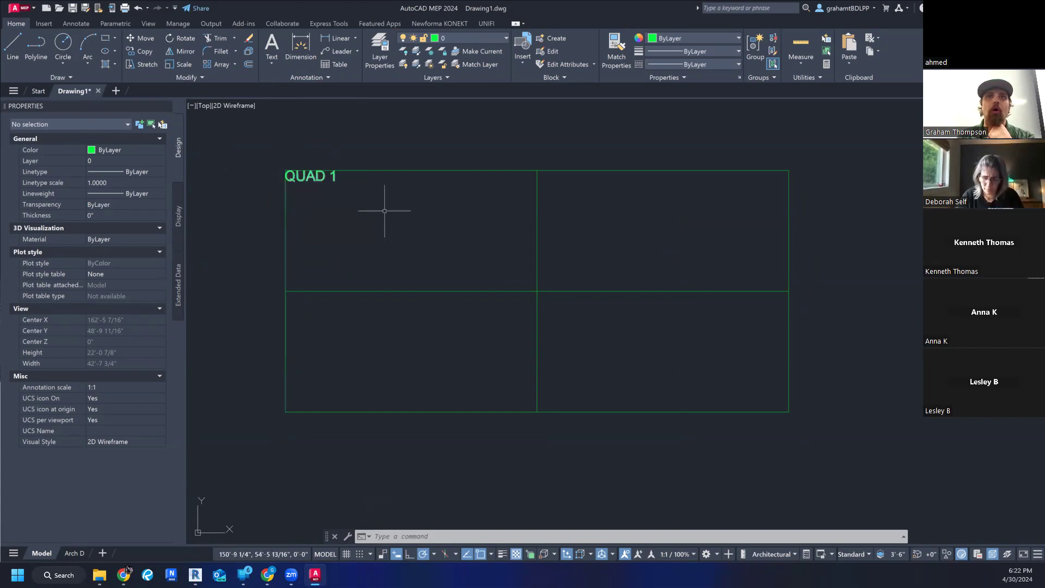
{"action": "scroll", "coordinate": [283, 191], "scroll_direction": "up", "scroll_amount": 15}
{"action": "middle_click_drag", "start_coordinate": [284, 191], "coordinate": [344, 262]}
{"action": "middle_click_drag", "start_coordinate": [336, 148], "coordinate": [322, 245]}
{"action": "mouse_move", "coordinate": [384, 272]}
{"action": "middle_mouse_down"}
{"action": "mouse_move", "coordinate": [393, 417]}
{"action": "mouse_move", "coordinate": [406, 338]}
{"action": "mouse_move", "coordinate": [407, 436]}
{"action": "middle_mouse_up"}
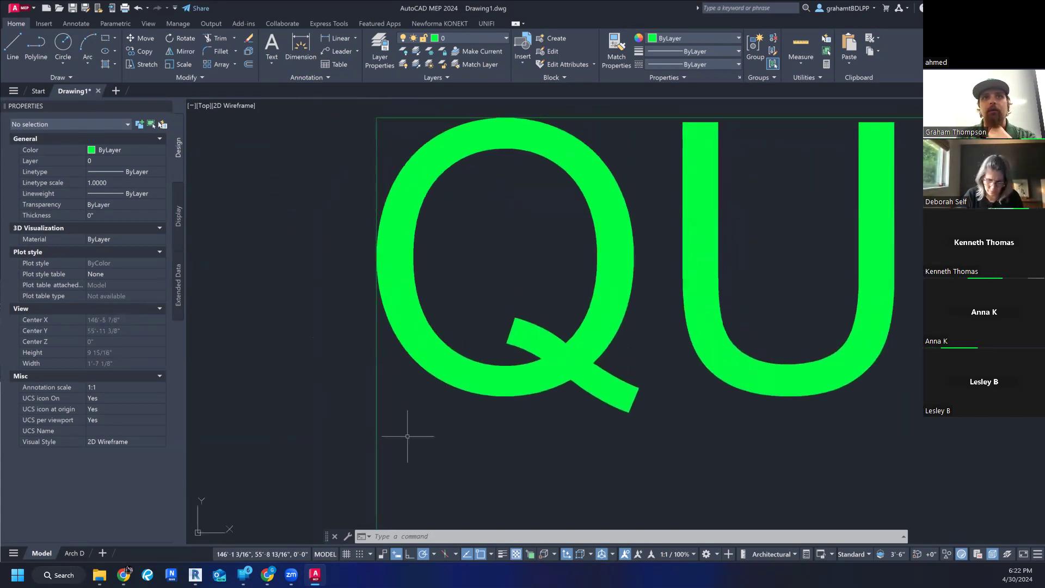
{"action": "scroll", "coordinate": [382, 259], "scroll_direction": "up", "scroll_amount": 8}
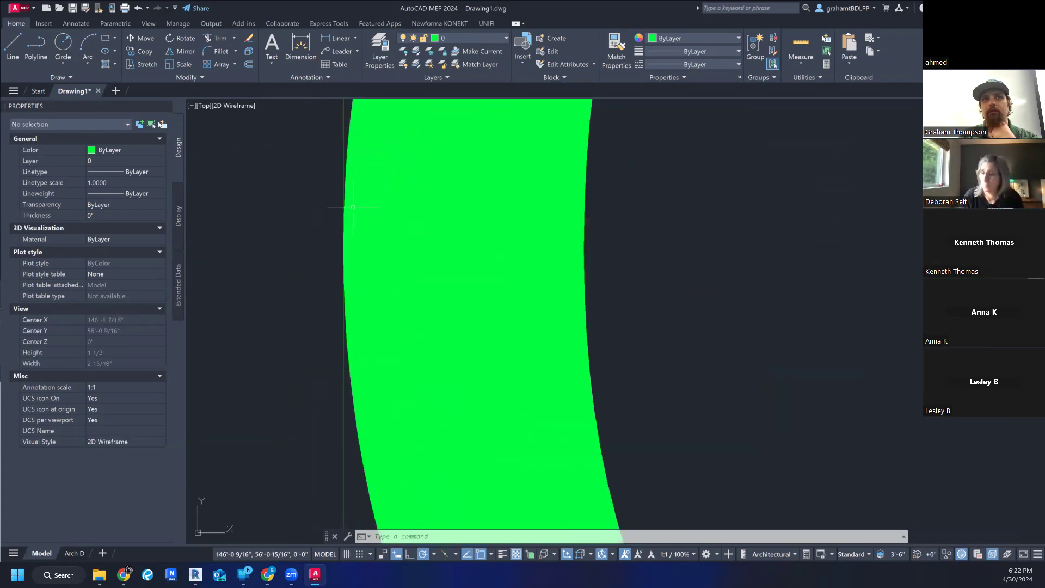
{"action": "scroll", "coordinate": [359, 294], "scroll_direction": "down", "scroll_amount": 12}
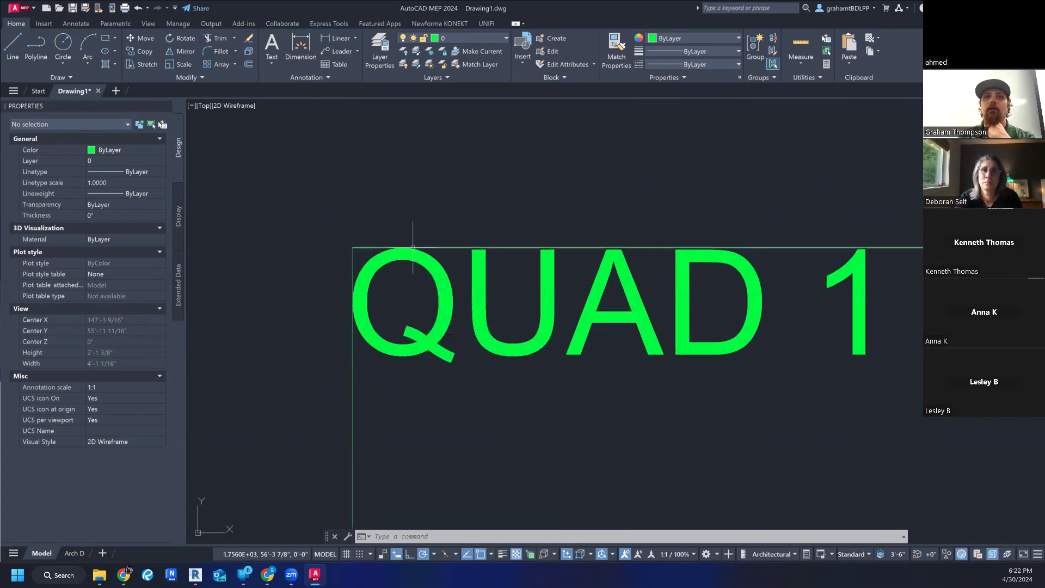
{"action": "scroll", "coordinate": [403, 231], "scroll_direction": "up", "scroll_amount": 10}
{"action": "scroll", "coordinate": [383, 217], "scroll_direction": "down", "scroll_amount": 5}
{"action": "scroll", "coordinate": [384, 216], "scroll_direction": "down", "scroll_amount": 8}
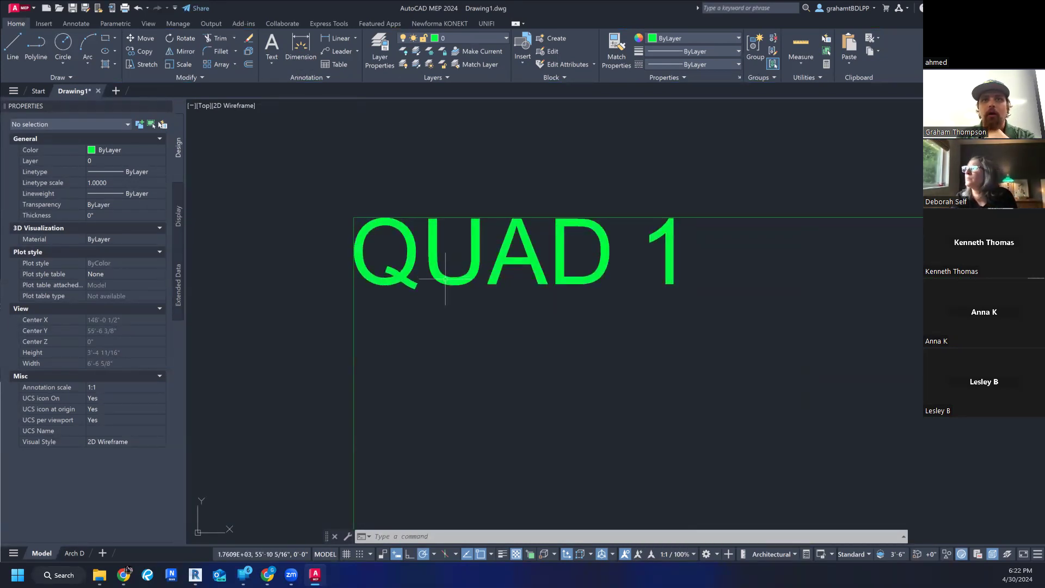
- Try the Move command to shift the QUAD 1 label slightly away from the rectangle's corner, and undo the move
{"action": "left_click", "coordinate": [446, 280]}
{"action": "scroll", "coordinate": [428, 264], "scroll_direction": "down", "scroll_amount": 4}
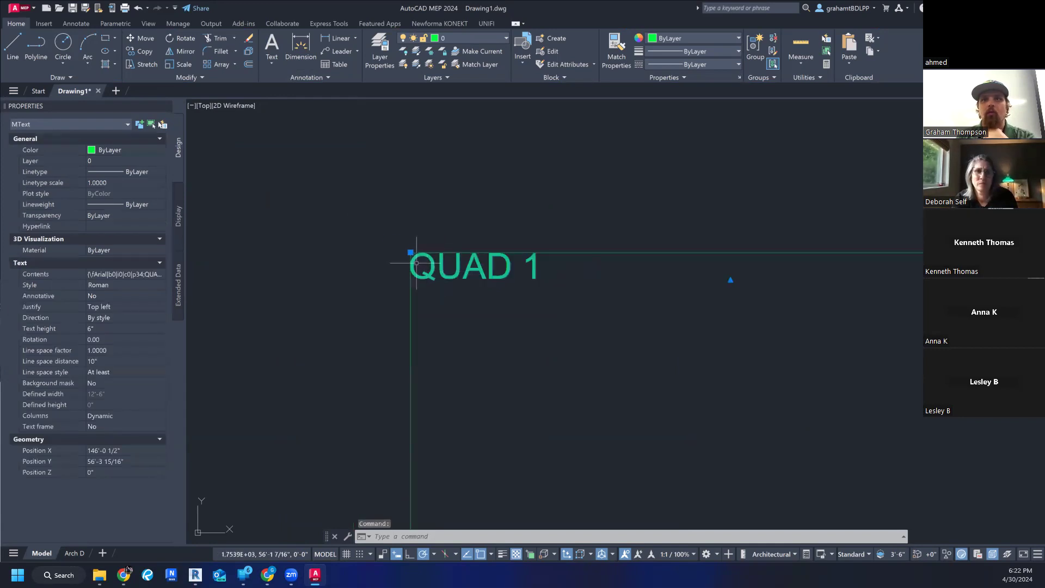
{"action": "scroll", "coordinate": [417, 263], "scroll_direction": "down", "scroll_amount": 4}
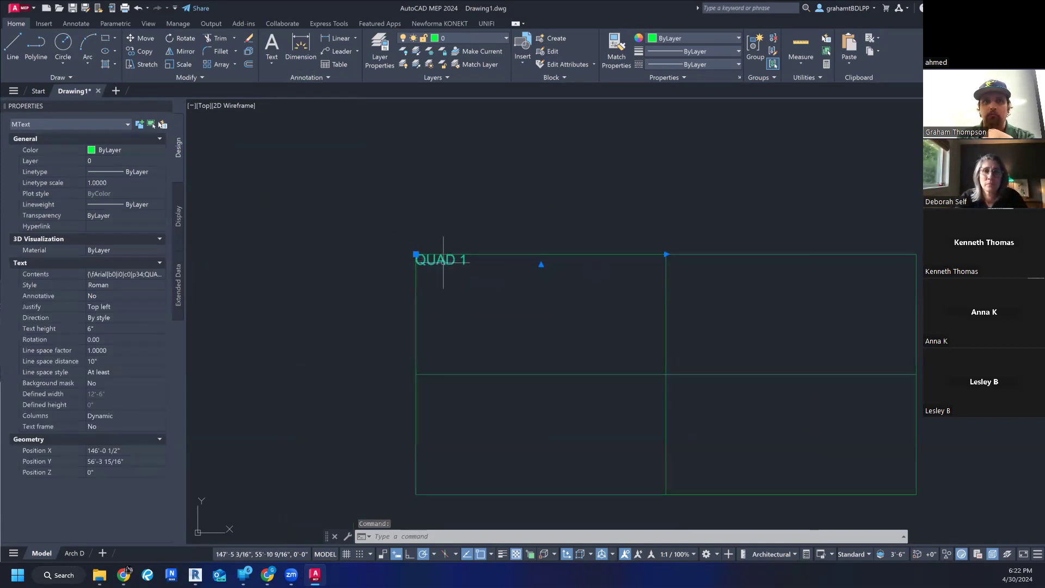
{"action": "type", "text": "m"}
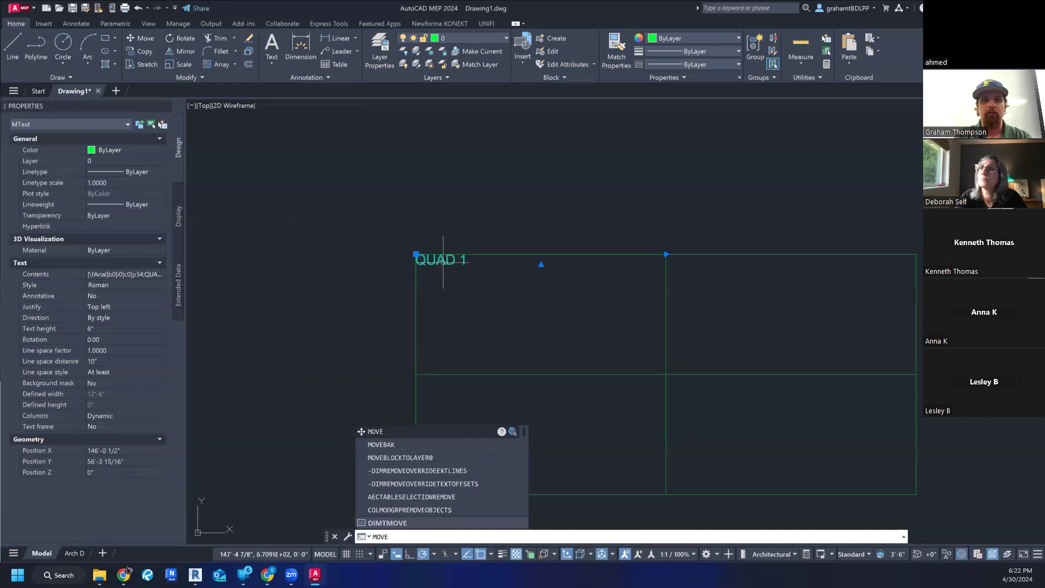
{"action": "key", "text": "Return"}
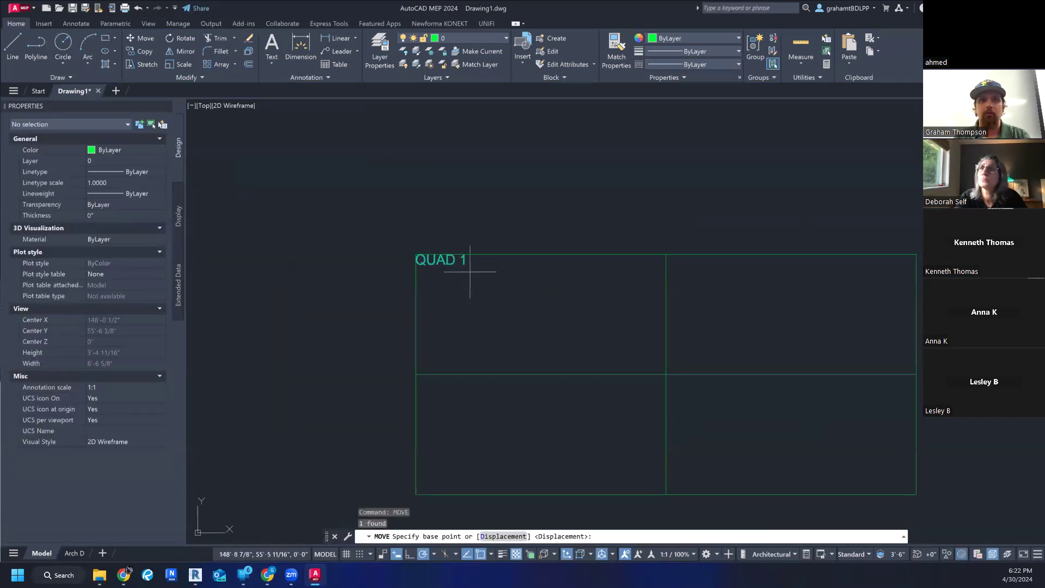
{"action": "left_click", "coordinate": [456, 260]}
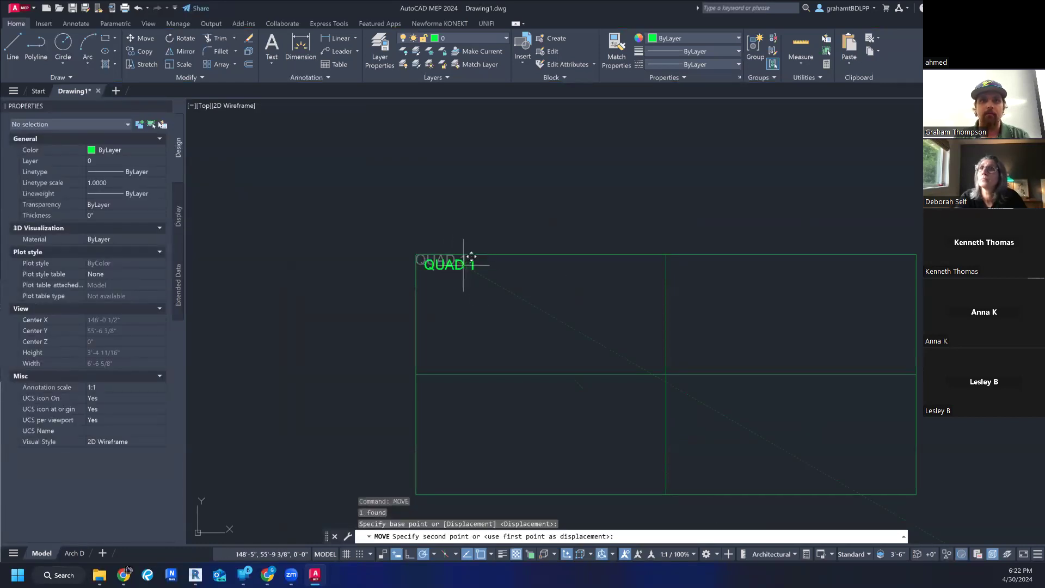
{"action": "left_click", "coordinate": [463, 265]}
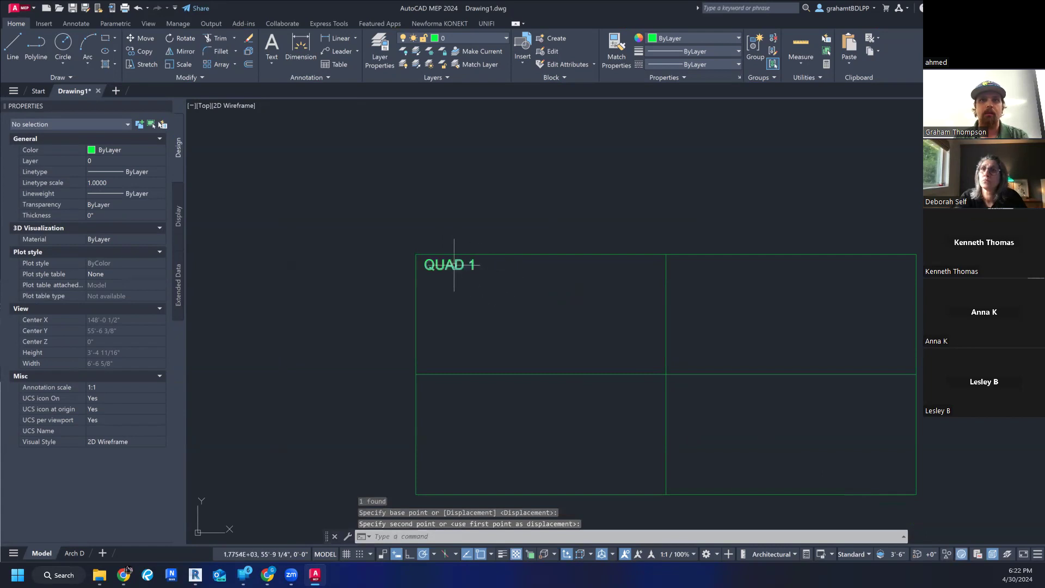
{"action": "left_click", "coordinate": [455, 265]}
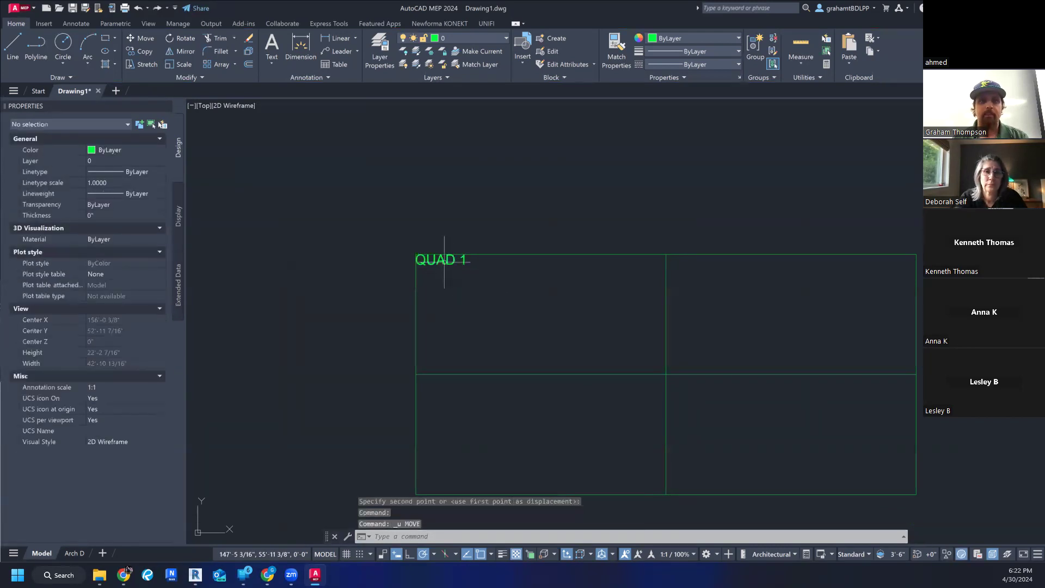
{"action": "key", "text": "ctrl+z"}
- Shift the QUAD 1 label by its insertion grip about 5 1/2" right and down from the rectangle's corner, and clear the selection
{"action": "scroll", "coordinate": [435, 262], "scroll_direction": "up", "scroll_amount": 5}
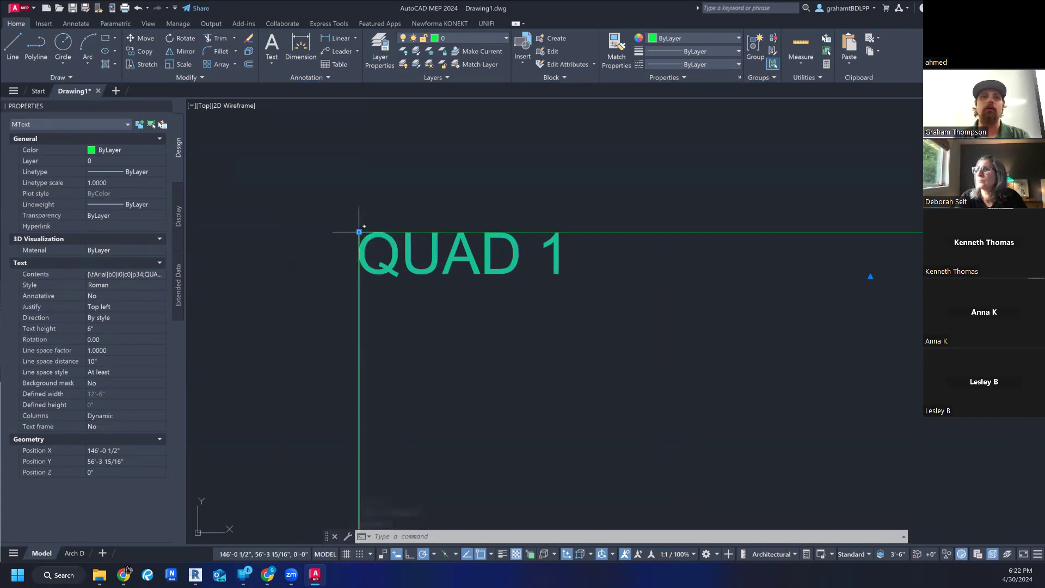
{"action": "left_click", "coordinate": [359, 232]}
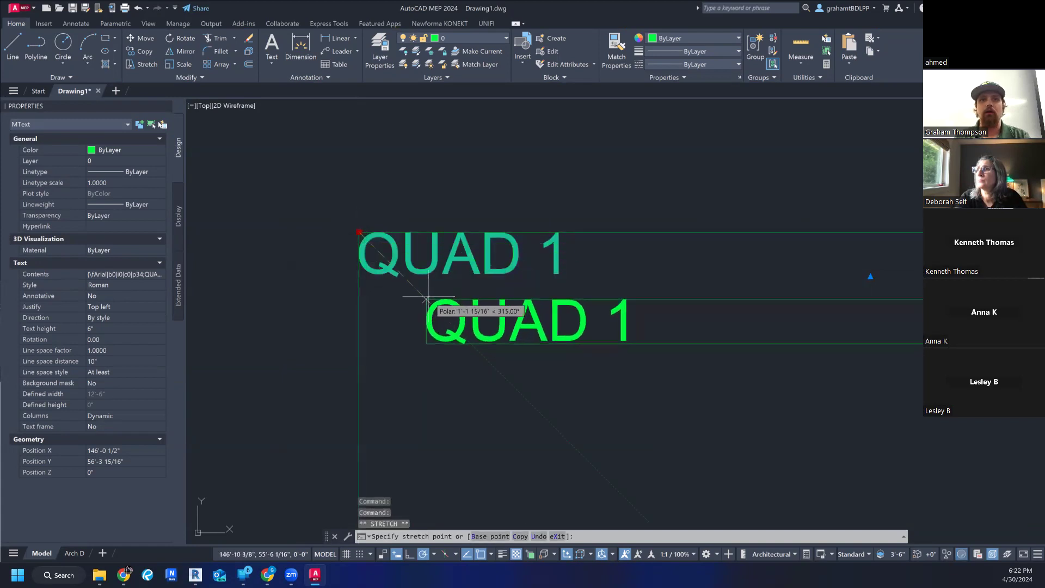
{"action": "left_click", "coordinate": [359, 232]}
{"action": "left_click", "coordinate": [360, 233]}
{"action": "scroll", "coordinate": [386, 284], "scroll_direction": "down", "scroll_amount": 3}
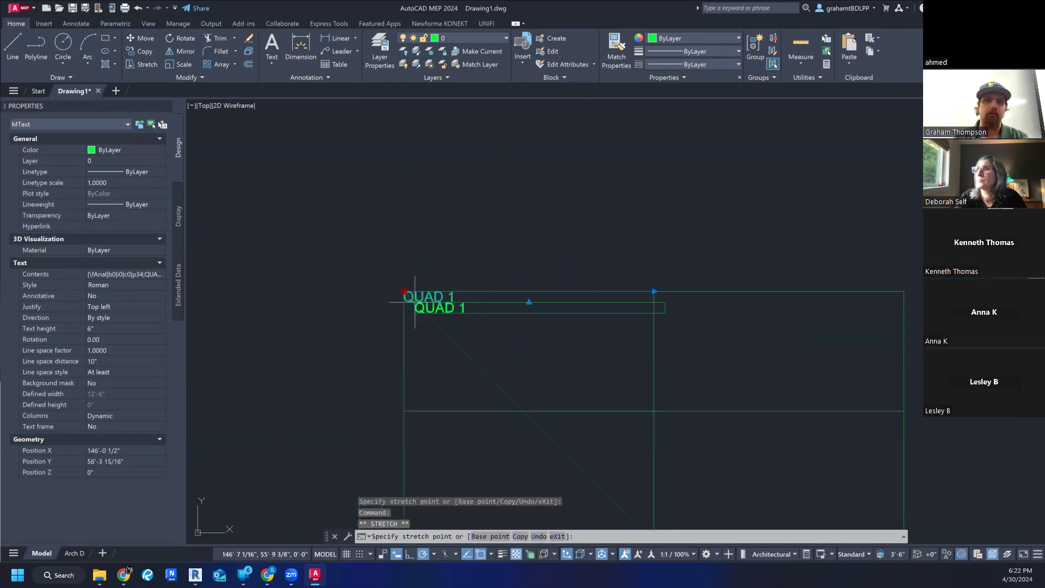
{"action": "scroll", "coordinate": [408, 294], "scroll_direction": "up", "scroll_amount": 3}
{"action": "left_click", "coordinate": [402, 296]}
{"action": "scroll", "coordinate": [422, 319], "scroll_direction": "down", "scroll_amount": 8}
{"action": "left_click", "coordinate": [456, 351]}
{"action": "left_click", "coordinate": [456, 342]}
{"action": "key", "text": "Escape"}
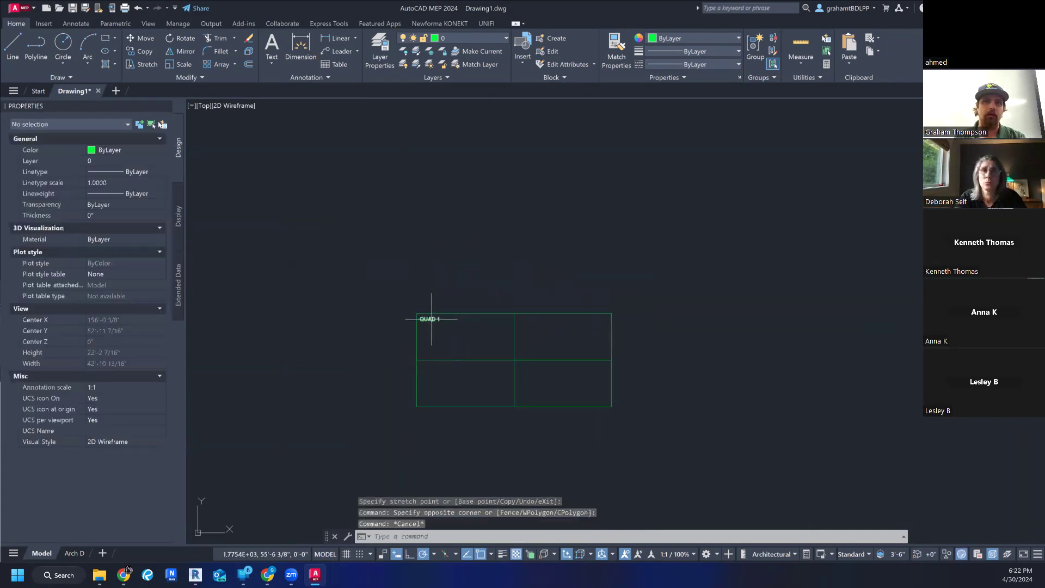
- Narrow the QUAD 1 label's column width to about 3'-0" so its frame fits closely around the text
{"action": "scroll", "coordinate": [431, 320], "scroll_direction": "up", "scroll_amount": 6}
{"action": "left_click", "coordinate": [432, 320]}
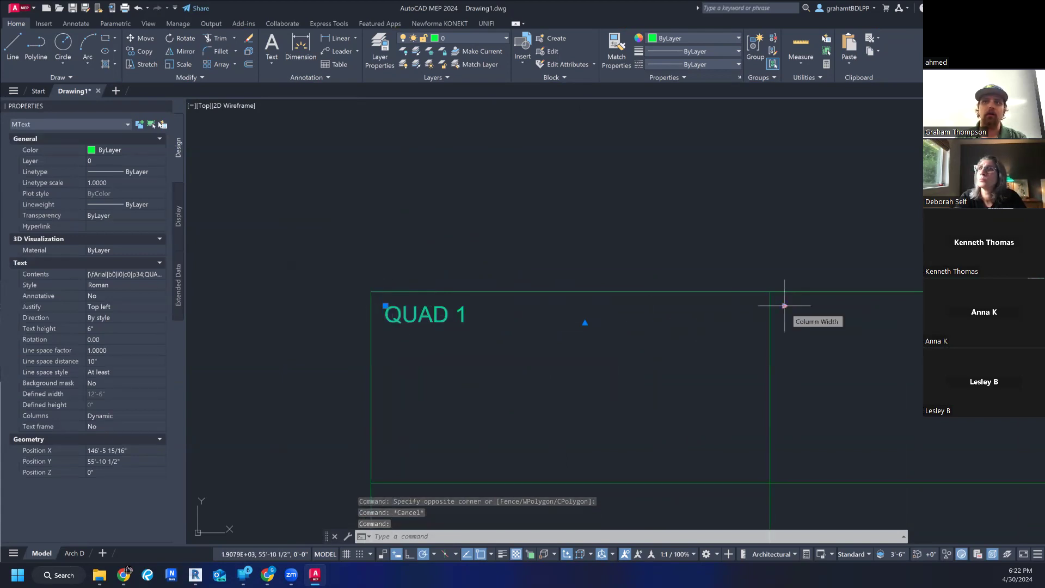
{"action": "left_click", "coordinate": [785, 306]}
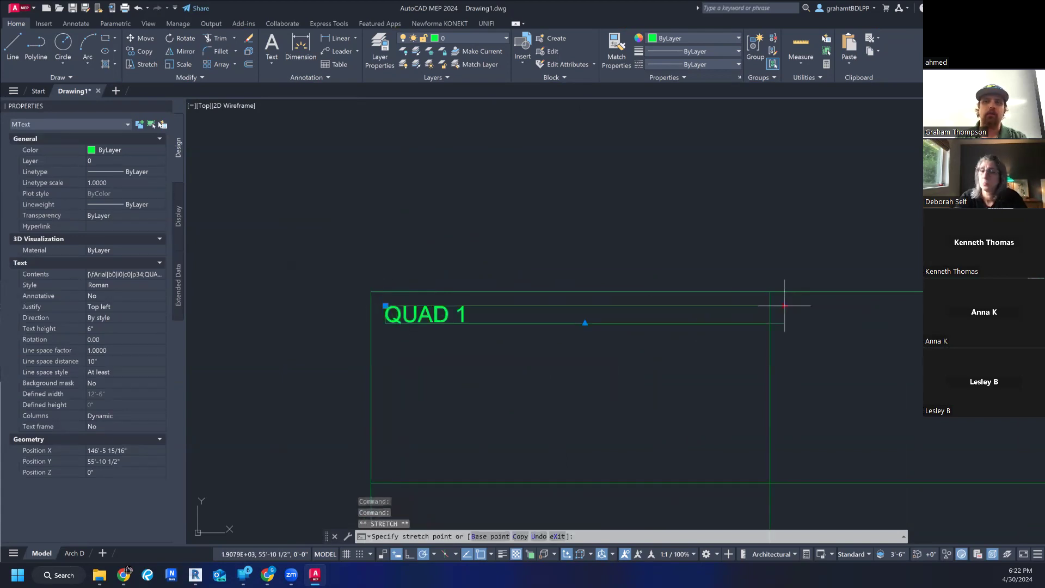
{"action": "left_click", "coordinate": [482, 311]}
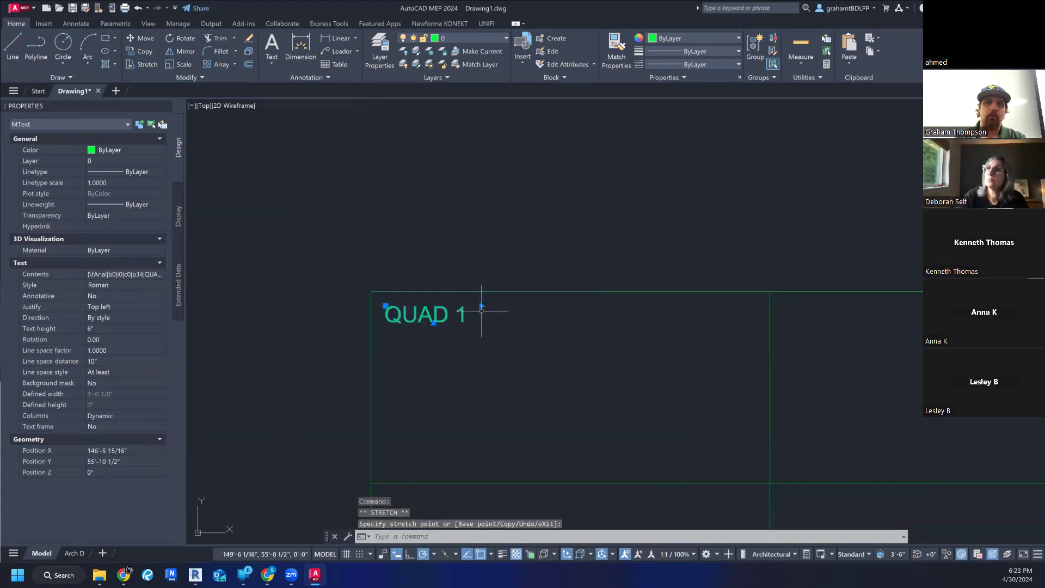
- Slide the QUAD 1 label horizontally about 4'-3" right, toward the middle of the upper-left quadrant, and clear the selection
{"action": "left_click", "coordinate": [385, 306]}
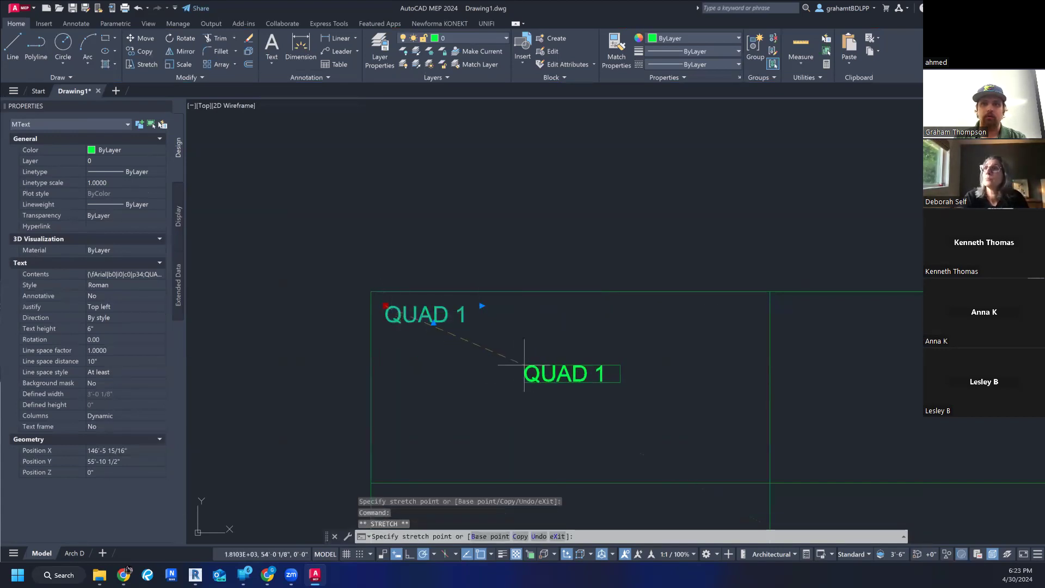
{"action": "left_click", "coordinate": [521, 306]}
{"action": "scroll", "coordinate": [616, 387], "scroll_direction": "down", "scroll_amount": 4}
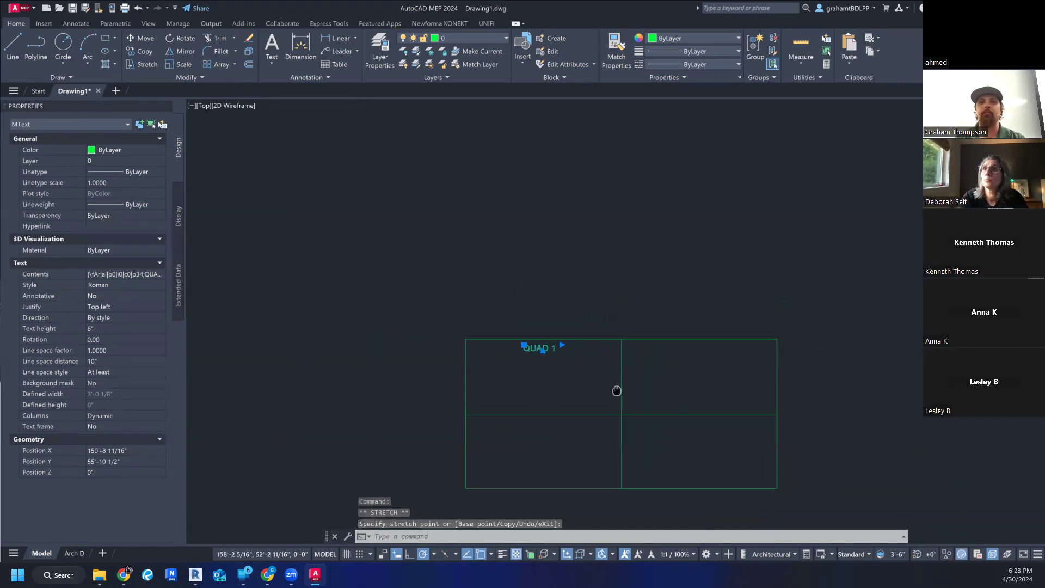
{"action": "key", "text": "Escape"}
{"action": "key", "text": "Escape"}
{"action": "middle_click_drag", "start_coordinate": [608, 386], "coordinate": [577, 348]}
{"action": "scroll", "coordinate": [479, 321], "scroll_direction": "up", "scroll_amount": 2}
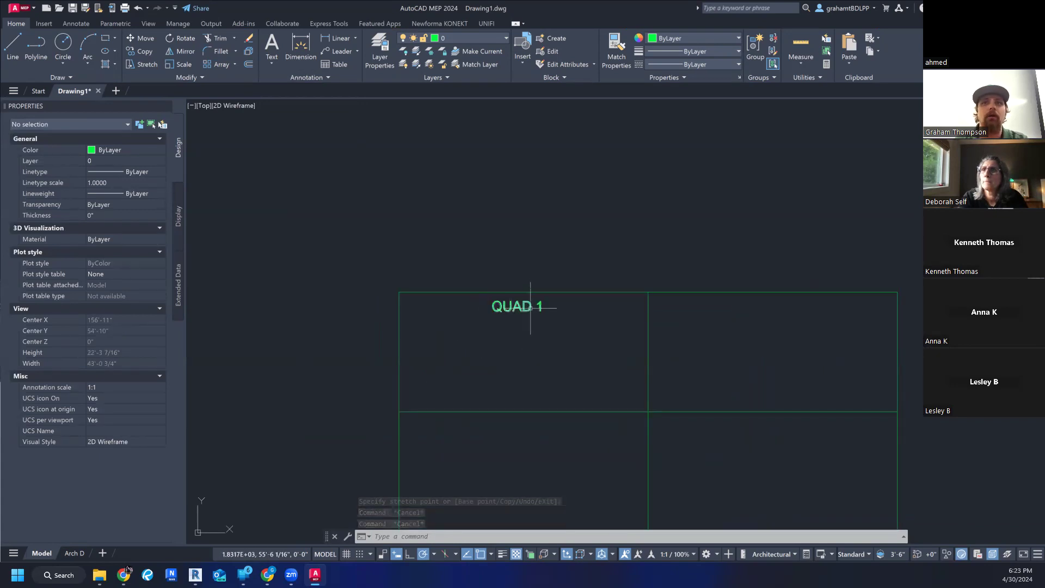
{"action": "left_click", "coordinate": [338, 183]}
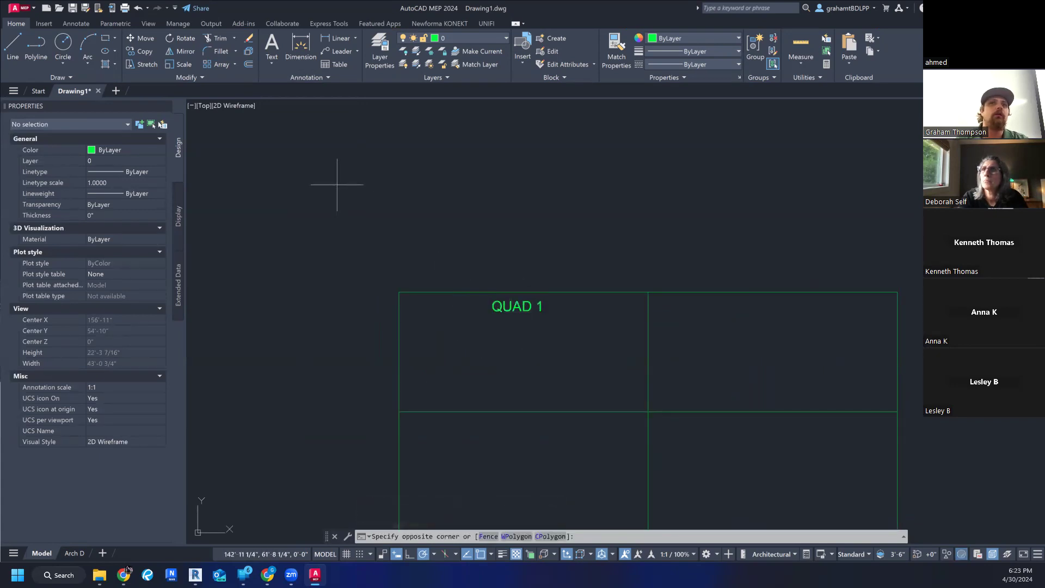
{"action": "left_click", "coordinate": [517, 279]}
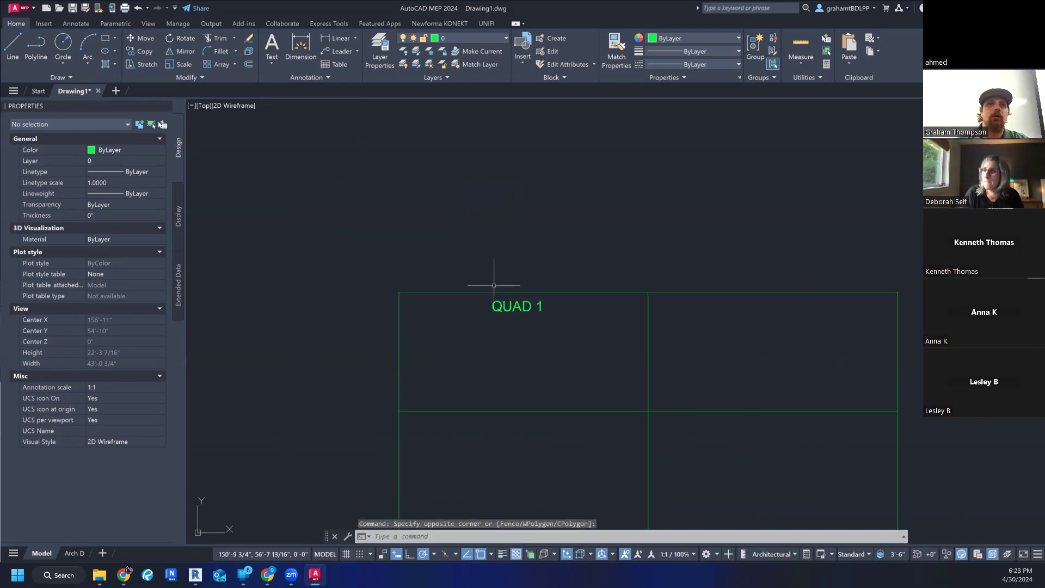
- Start a multiline text frame spanning the upper-right quadrant, from the rectangle's top midpoint to the midpoint of its right edge
{"action": "middle_click_drag", "start_coordinate": [563, 327], "coordinate": [488, 278]}
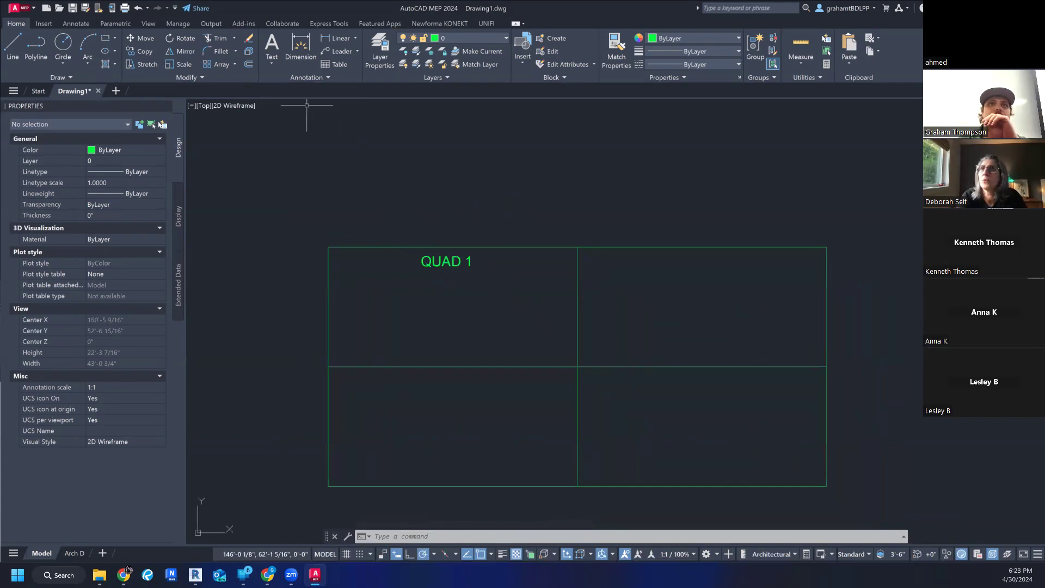
{"action": "left_click", "coordinate": [272, 57]}
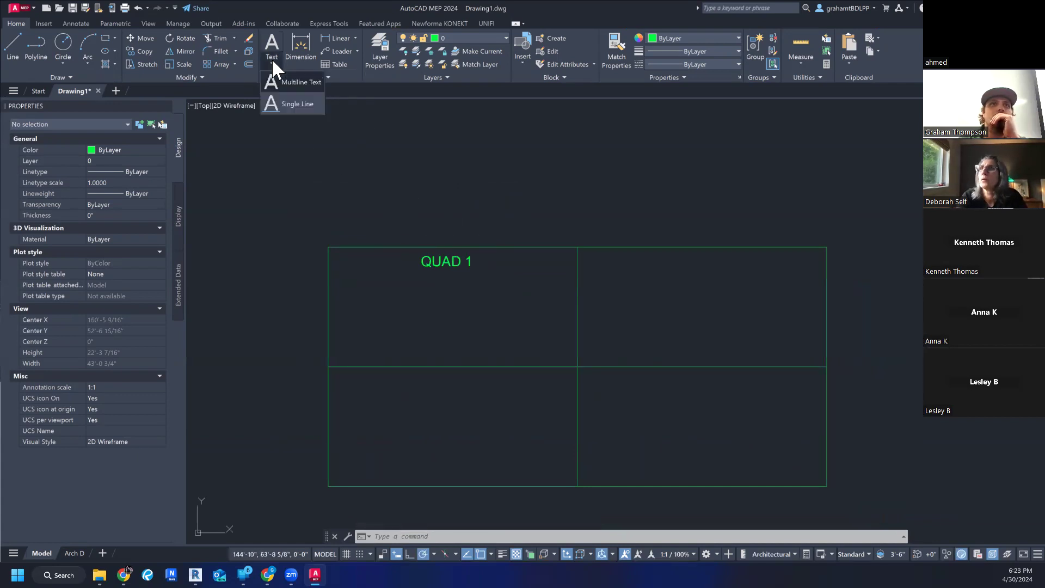
{"action": "left_click", "coordinate": [287, 82]}
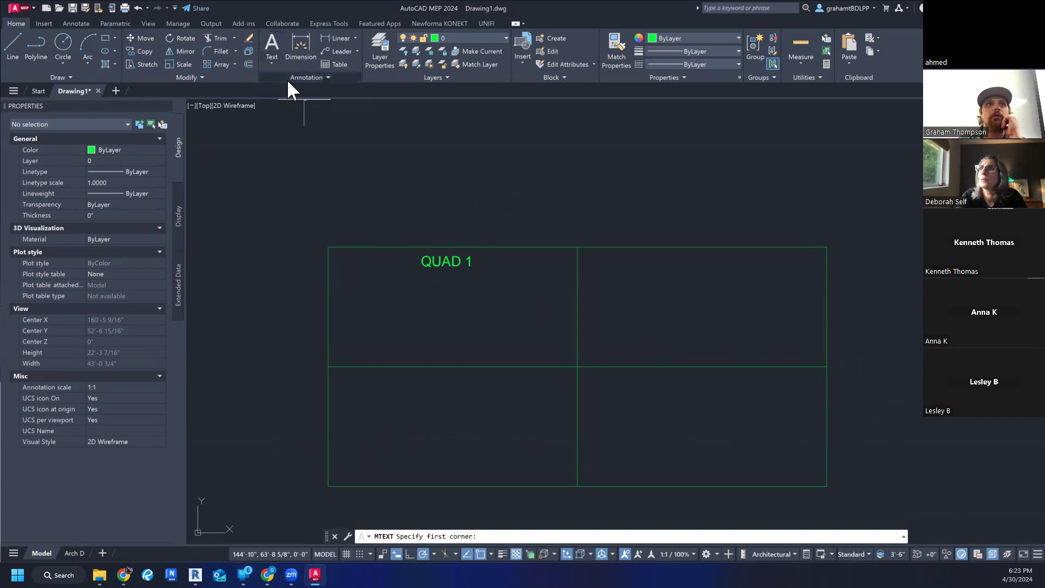
{"action": "left_click", "coordinate": [273, 65]}
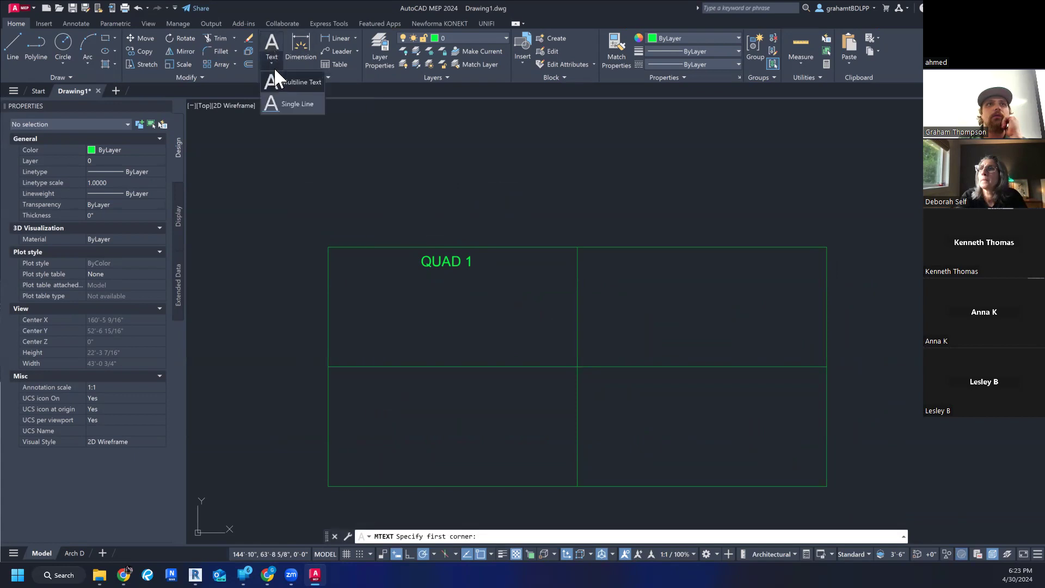
{"action": "left_click", "coordinate": [275, 76]}
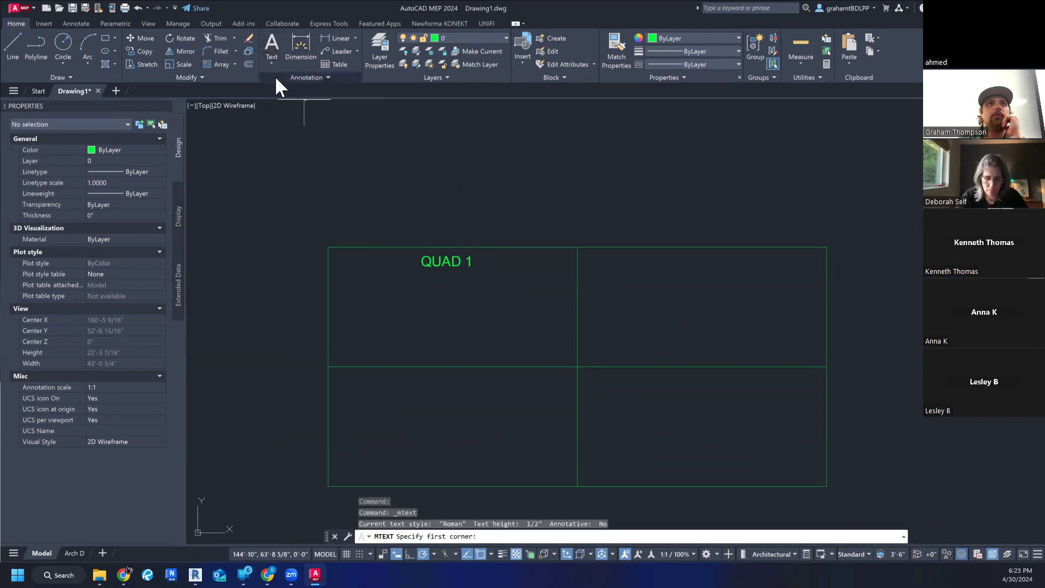
{"action": "left_click", "coordinate": [577, 247]}
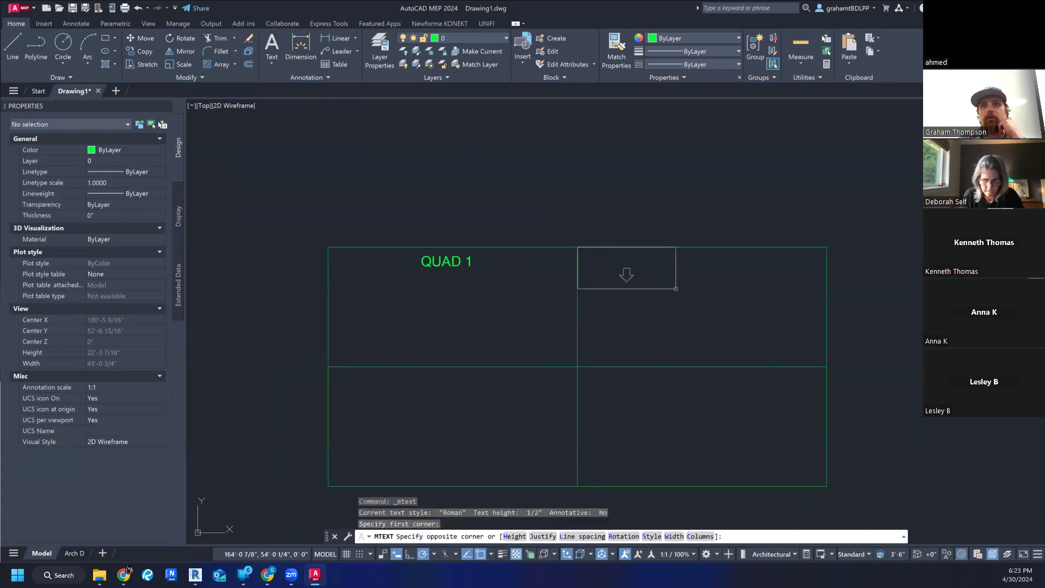
{"action": "left_click", "coordinate": [826, 366]}
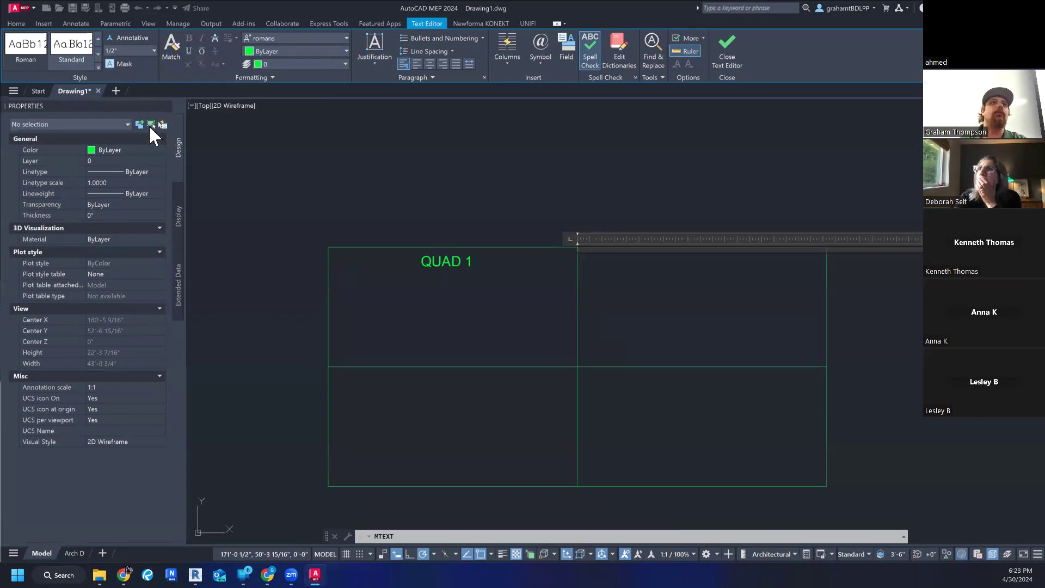
- Set the text height for the upper-right quadrant's new label to 4"
{"action": "left_click", "coordinate": [155, 51]}
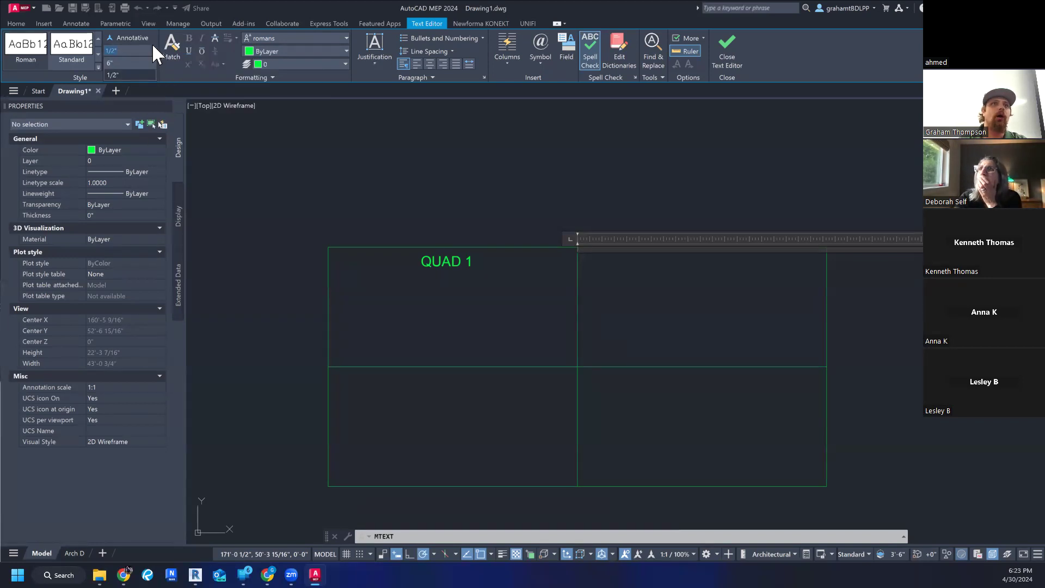
{"action": "left_click", "coordinate": [154, 47]}
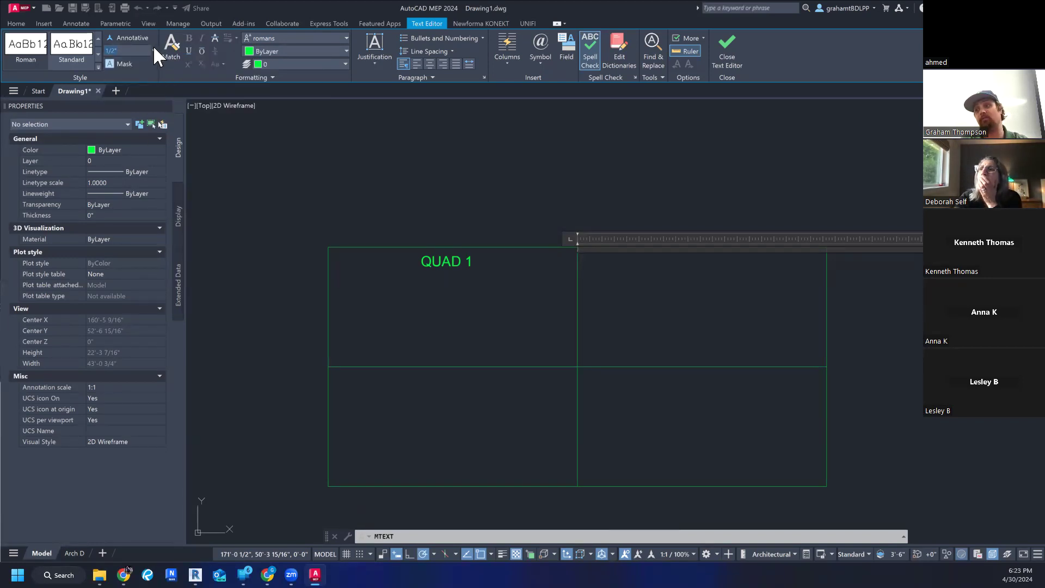
{"action": "left_click", "coordinate": [154, 49]}
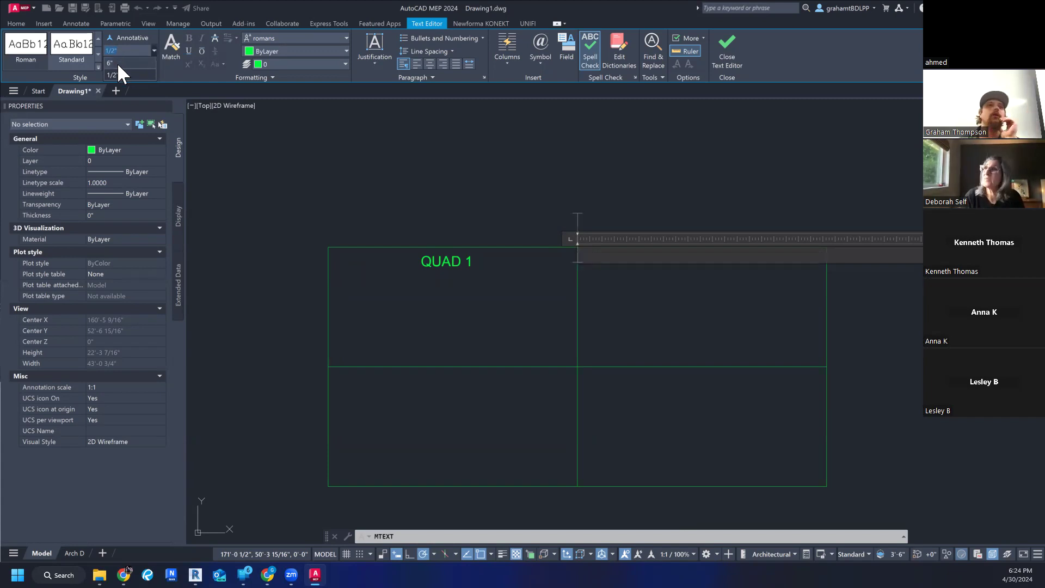
{"action": "left_click", "coordinate": [146, 49]}
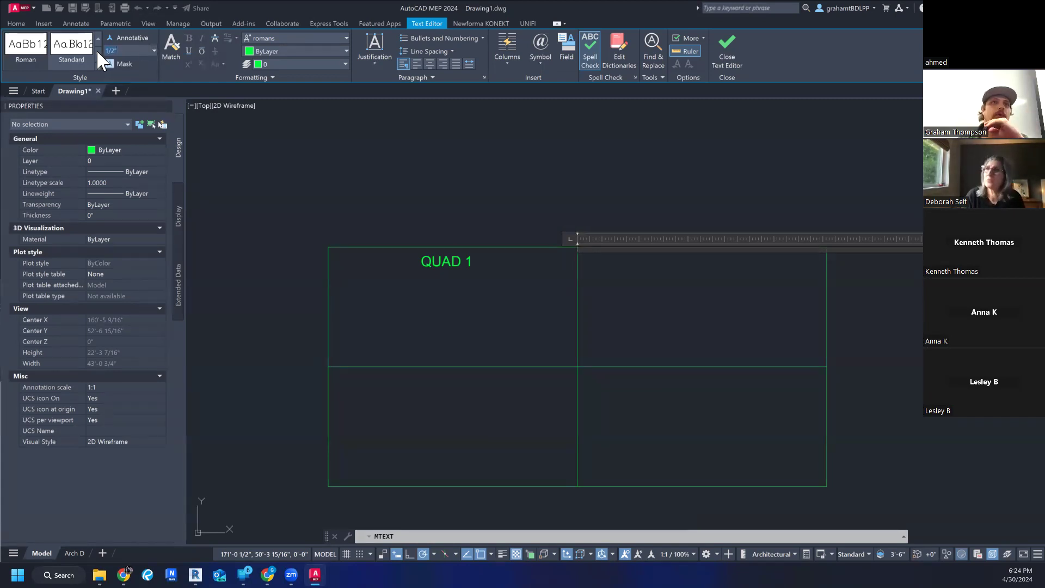
{"action": "type", "text": "4"}
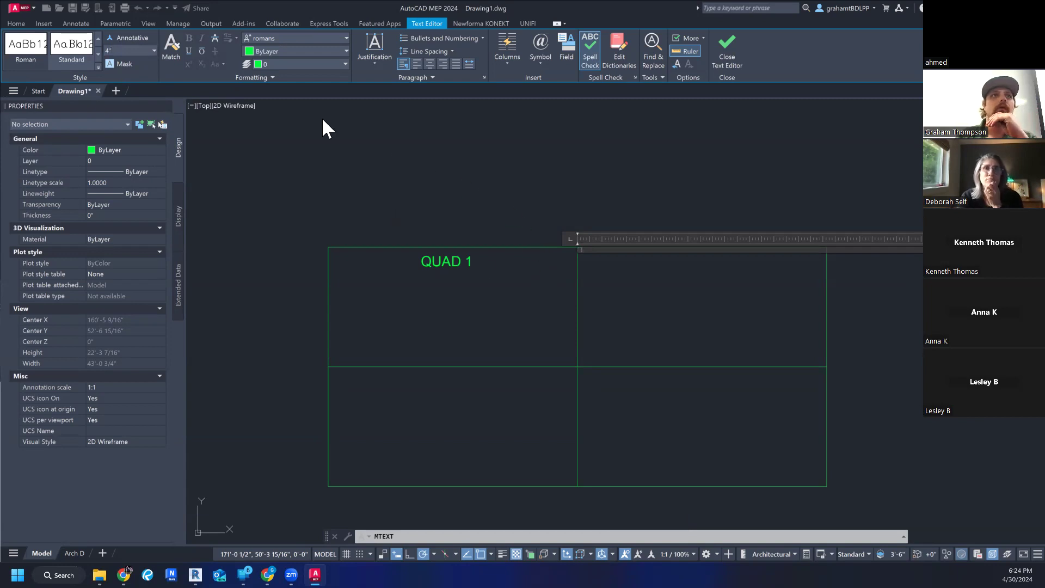
- Set the font of the upper-right quadrant's new label to Arial
{"action": "left_click", "coordinate": [263, 35]}
{"action": "scroll", "coordinate": [302, 101], "scroll_direction": "up", "scroll_amount": 20}
{"action": "scroll", "coordinate": [303, 107], "scroll_direction": "up", "scroll_amount": 15}
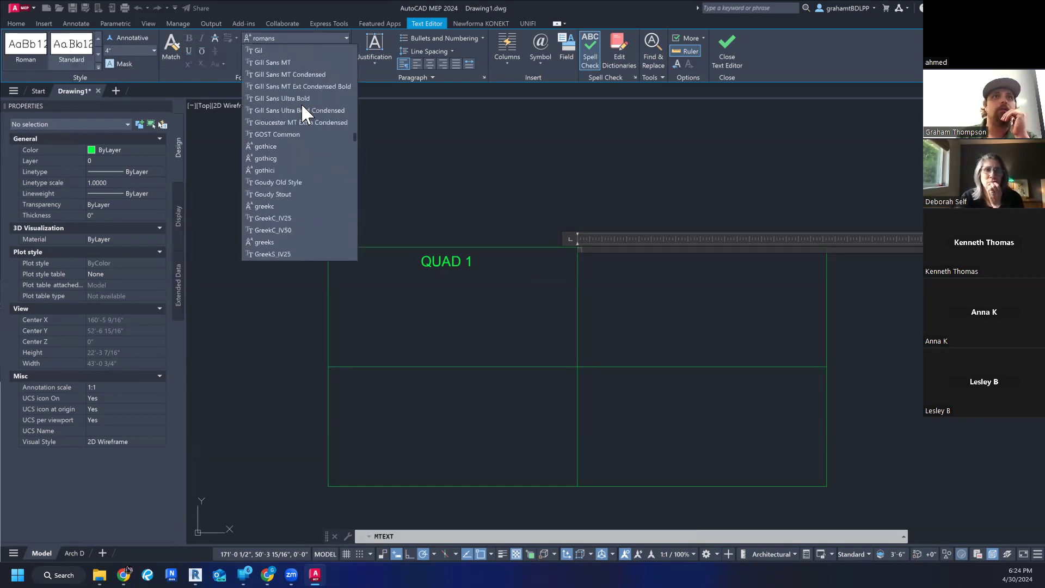
{"action": "scroll", "coordinate": [302, 107], "scroll_direction": "up", "scroll_amount": 20}
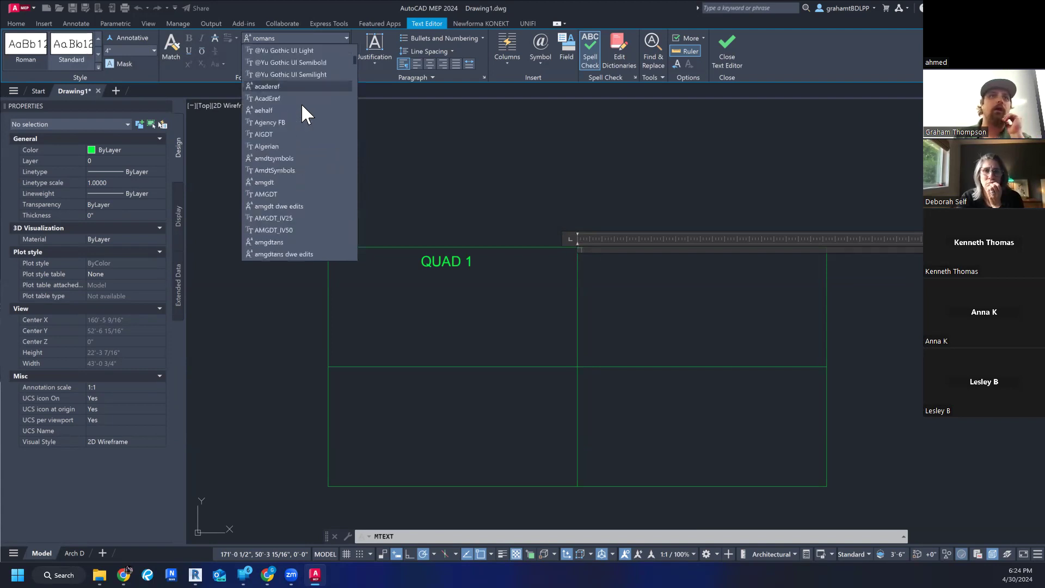
{"action": "left_click", "coordinate": [286, 98]}
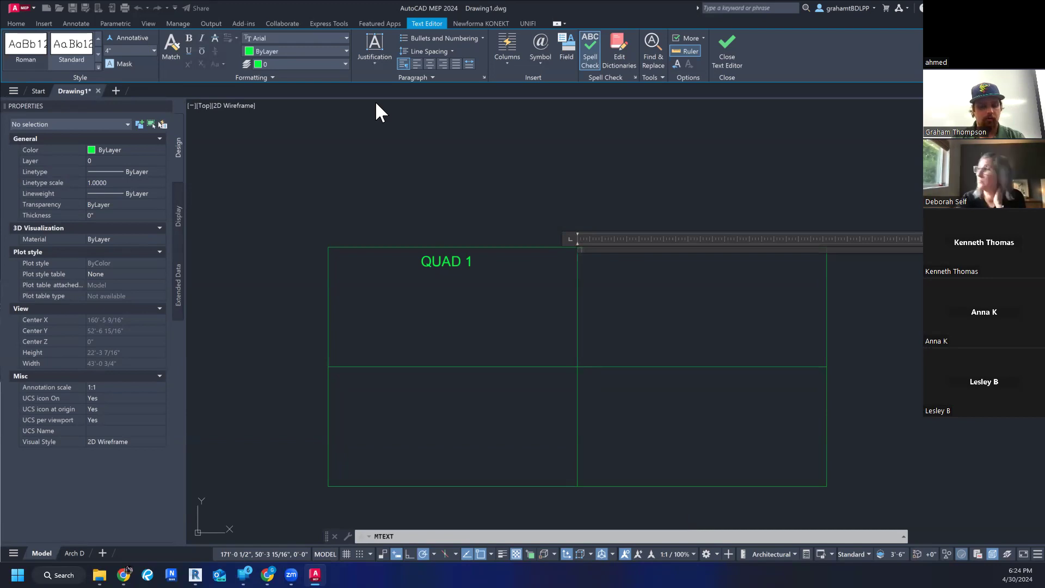
- Enter QUAD 2 as the upper-right quadrant's label and finish the multiline text
{"action": "type", "text": "QUAD "}
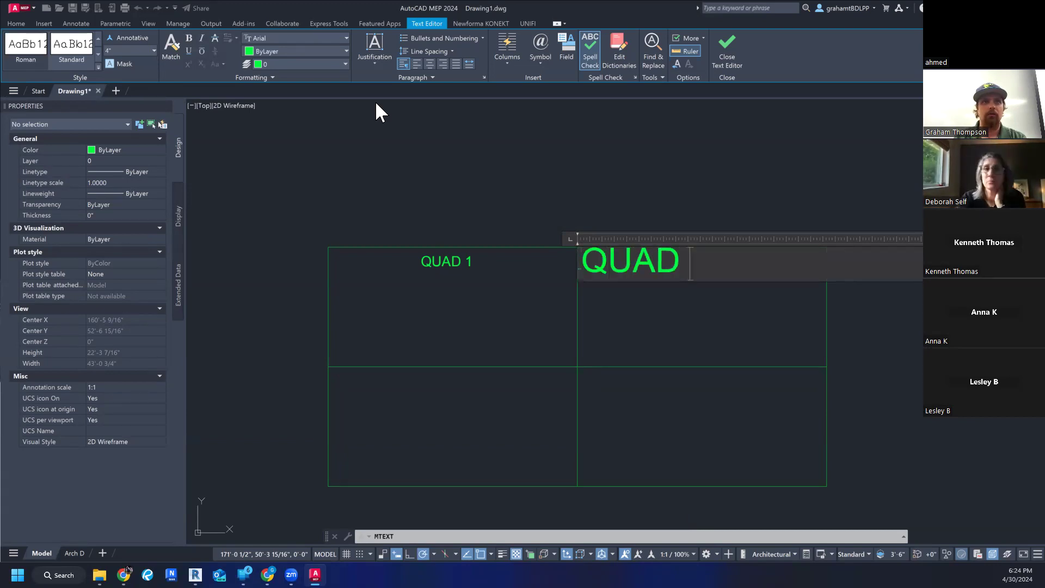
{"action": "type", "text": "2"}
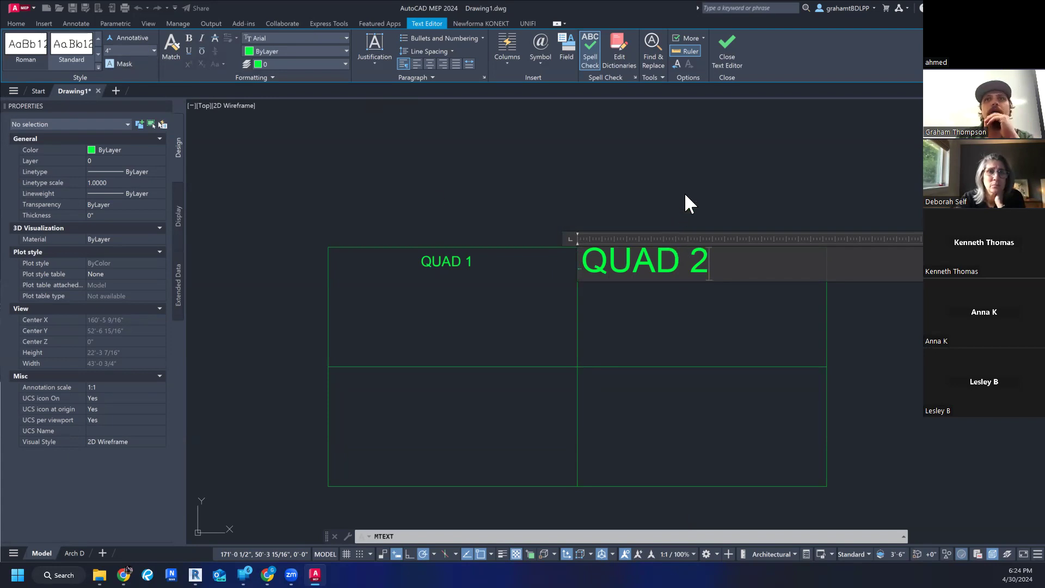
{"action": "left_click", "coordinate": [683, 329]}
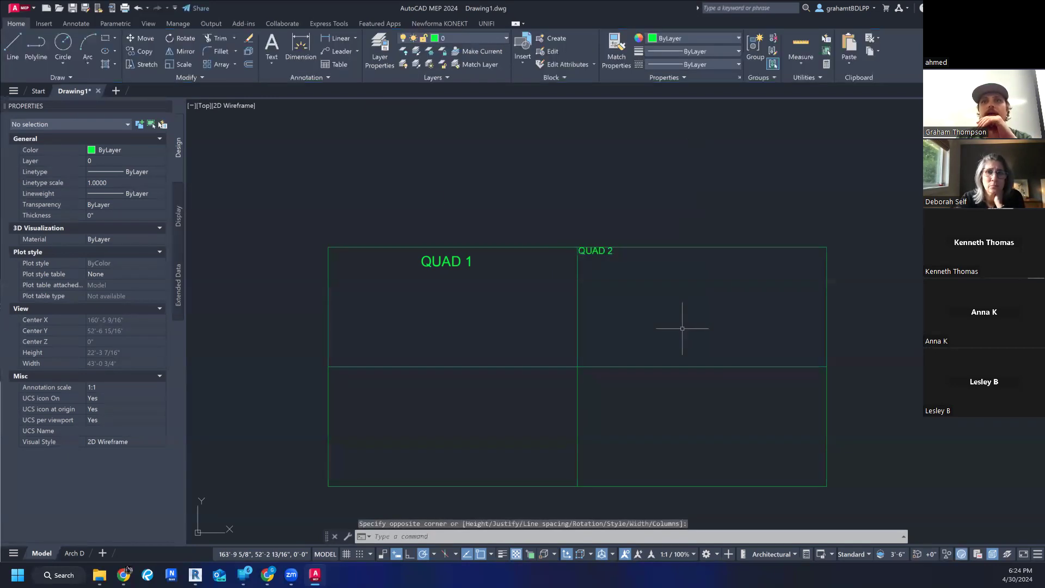
- Shift the QUAD 2 label by its insertion grip about 8" right and 4" down from the quadrant's corner, and clear the selection
{"action": "left_click", "coordinate": [602, 253]}
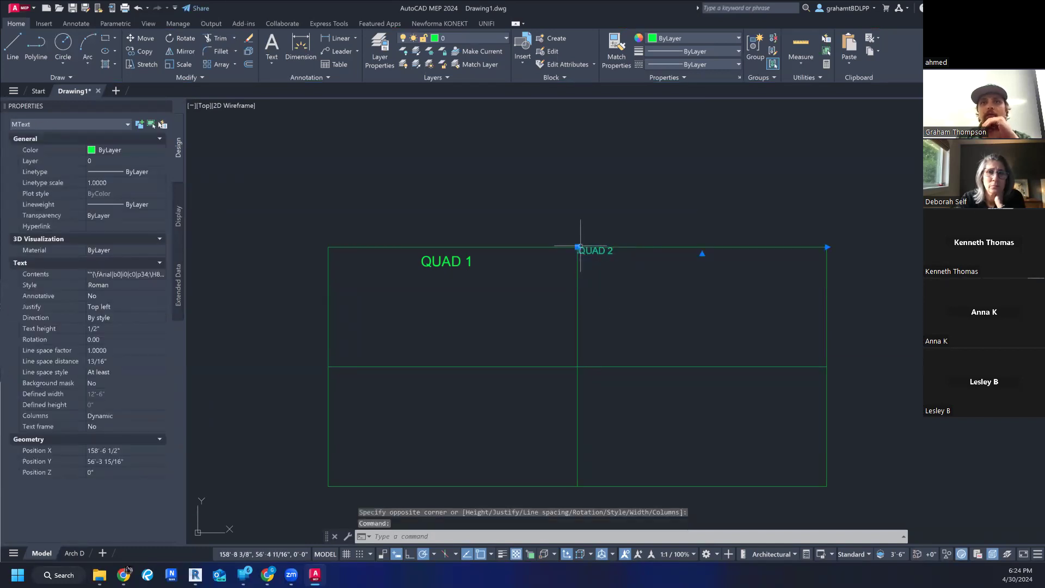
{"action": "left_click", "coordinate": [577, 247]}
{"action": "left_click", "coordinate": [590, 254]}
{"action": "left_click", "coordinate": [616, 295]}
{"action": "key", "text": "Escape"}
{"action": "key", "text": "Escape"}
{"action": "key", "text": "Escape"}
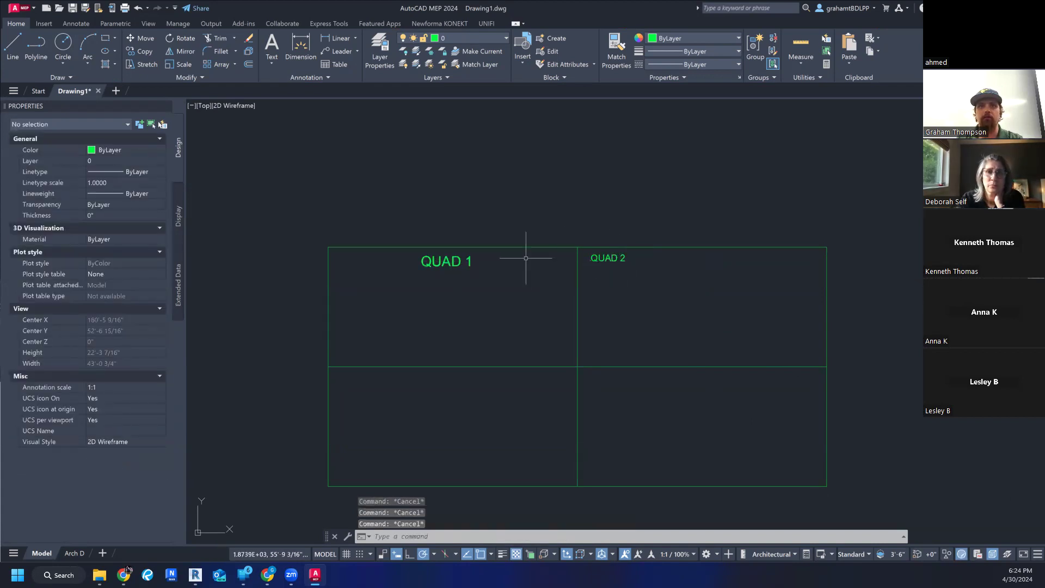
- Slide the QUAD 2 label about 4'-3" right within its quadrant and narrow its column width to about 2'-2 3/8"
{"action": "left_click", "coordinate": [608, 258]}
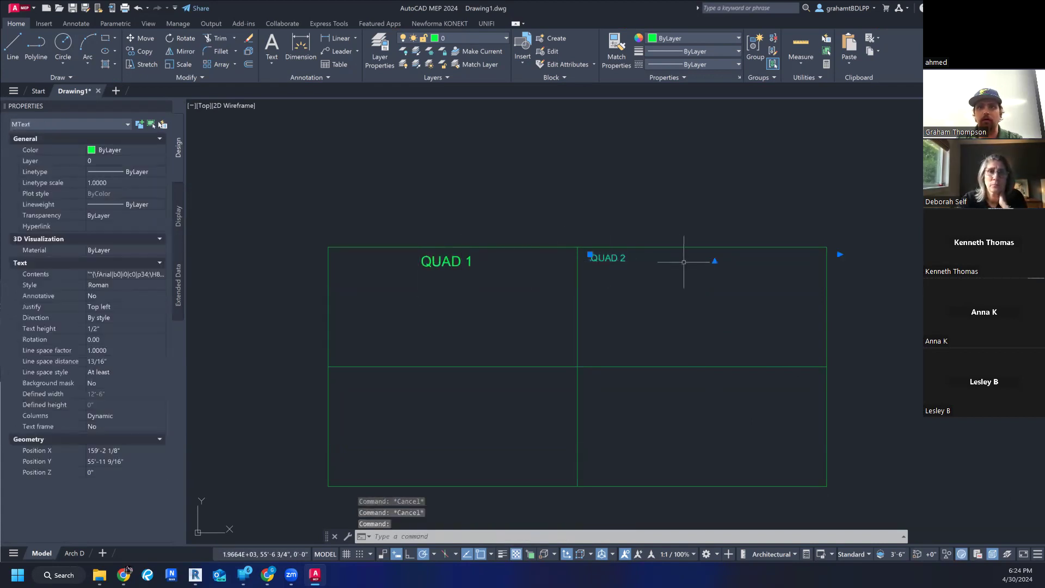
{"action": "left_click", "coordinate": [591, 255]}
{"action": "left_click", "coordinate": [675, 255]}
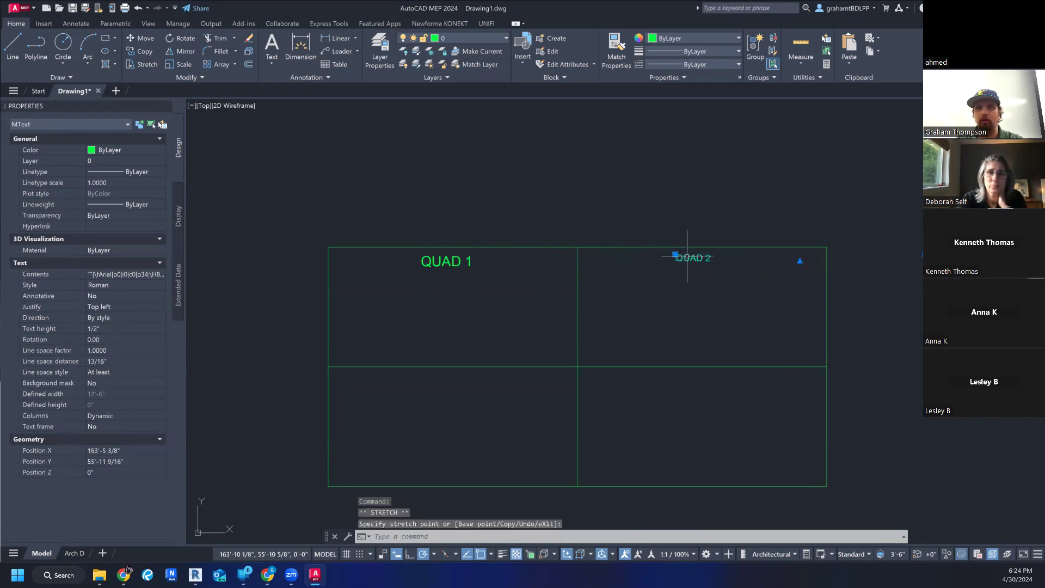
{"action": "left_click", "coordinate": [800, 261]}
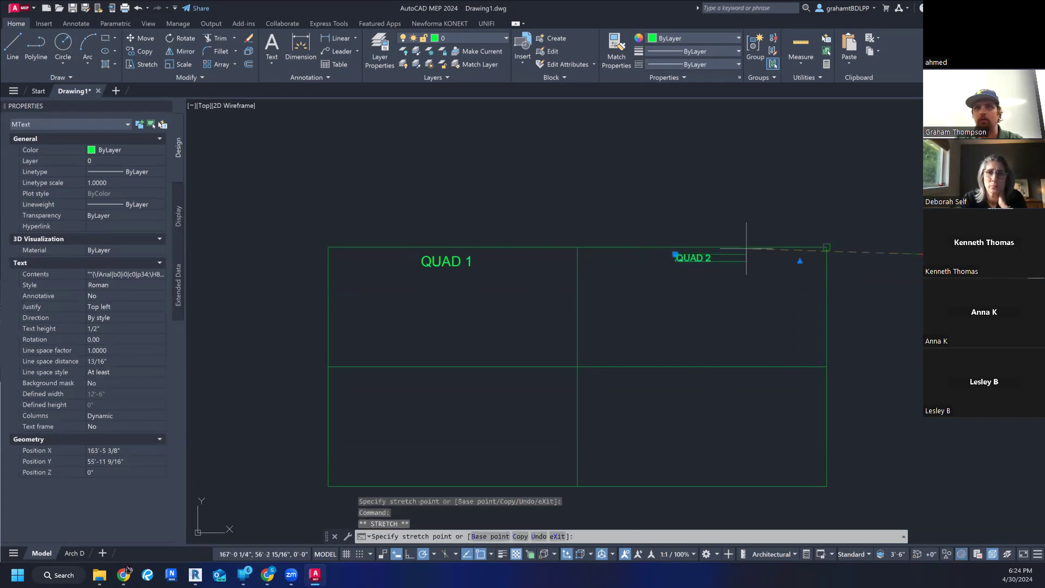
{"action": "left_click", "coordinate": [720, 255]}
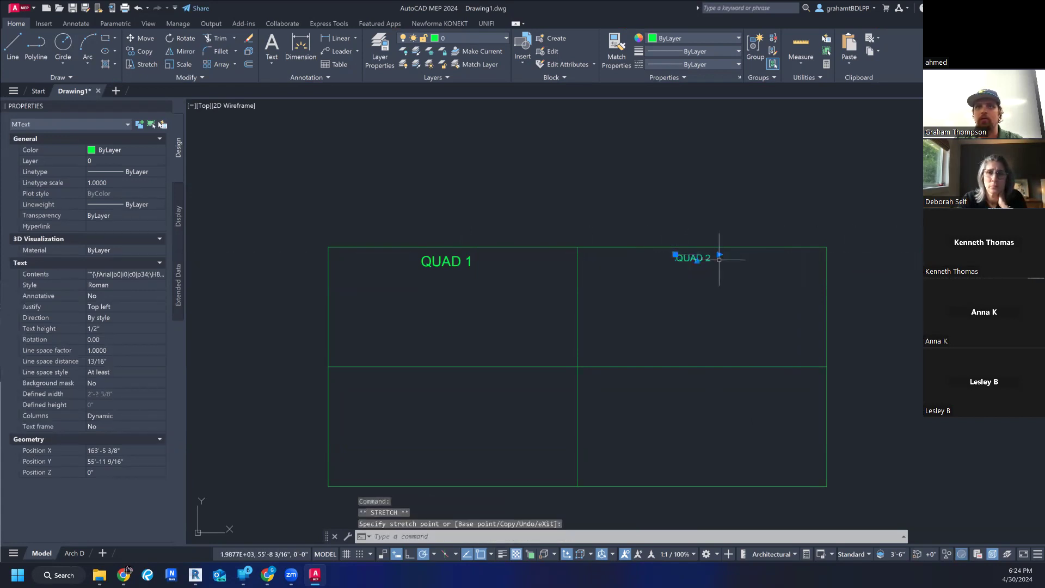
- Open the QUAD 2 label for editing, review its text style and editing options, and close the text editor
{"action": "right_click", "coordinate": [678, 256]}
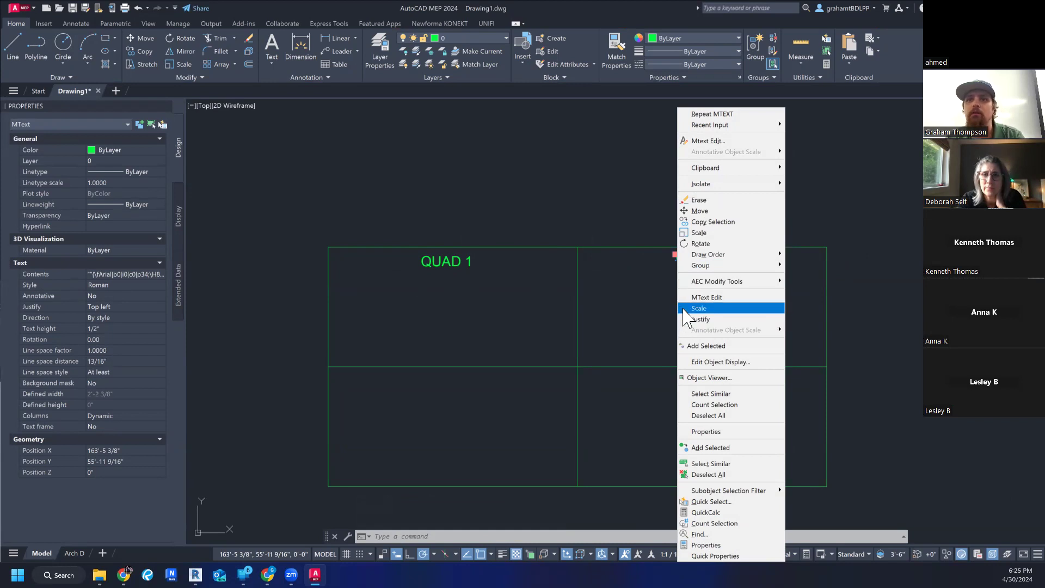
{"action": "left_click", "coordinate": [729, 141]}
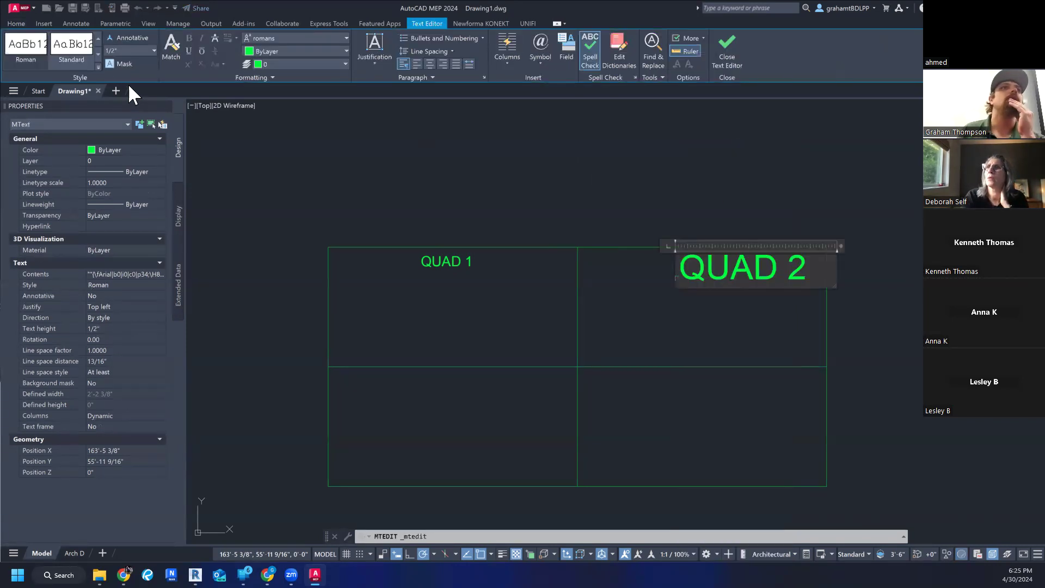
{"action": "left_click", "coordinate": [97, 66]}
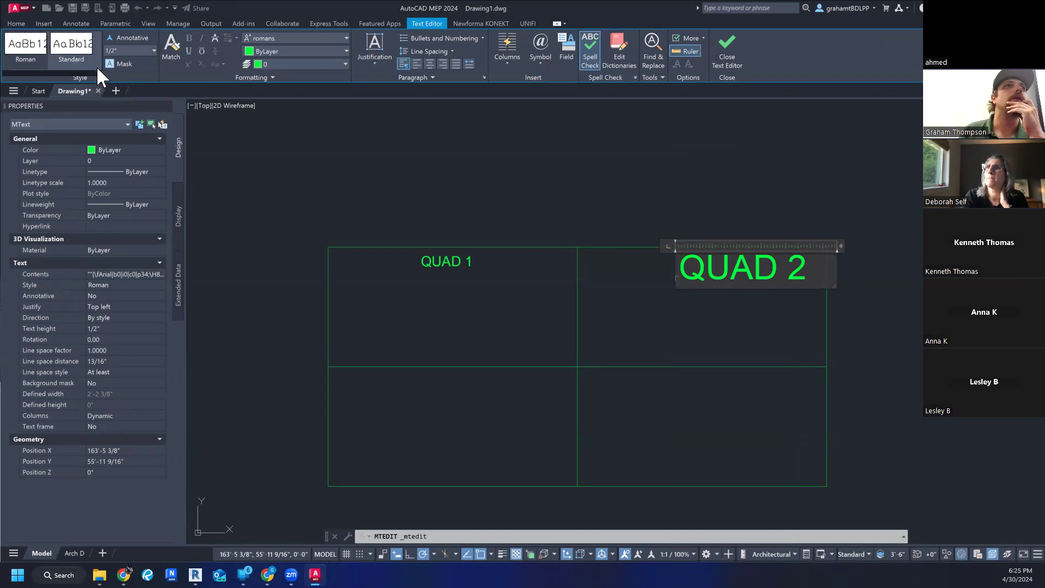
{"action": "left_click_drag", "start_coordinate": [98, 73], "coordinate": [71, 49]}
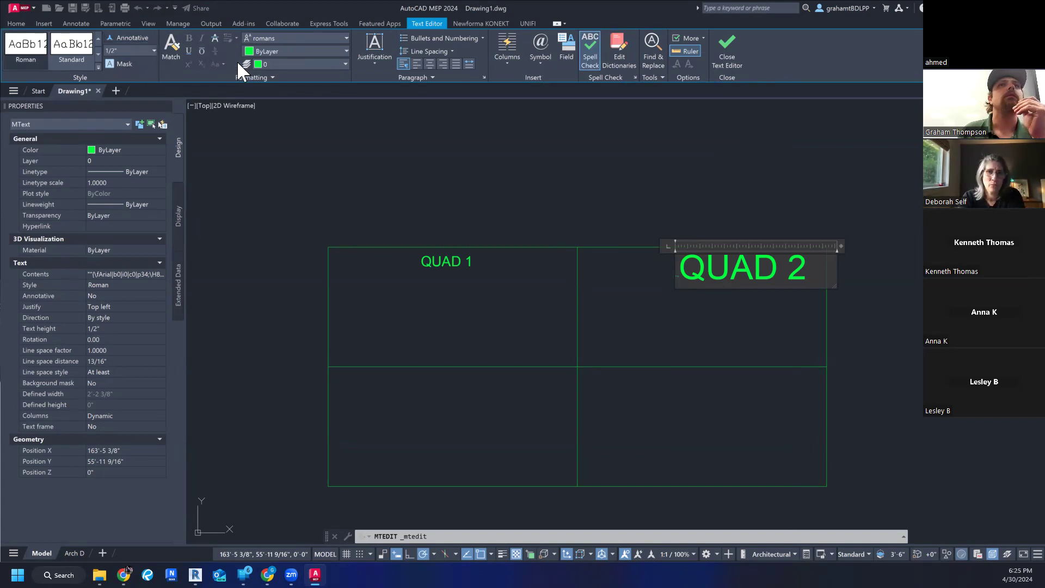
{"action": "right_click", "coordinate": [715, 275]}
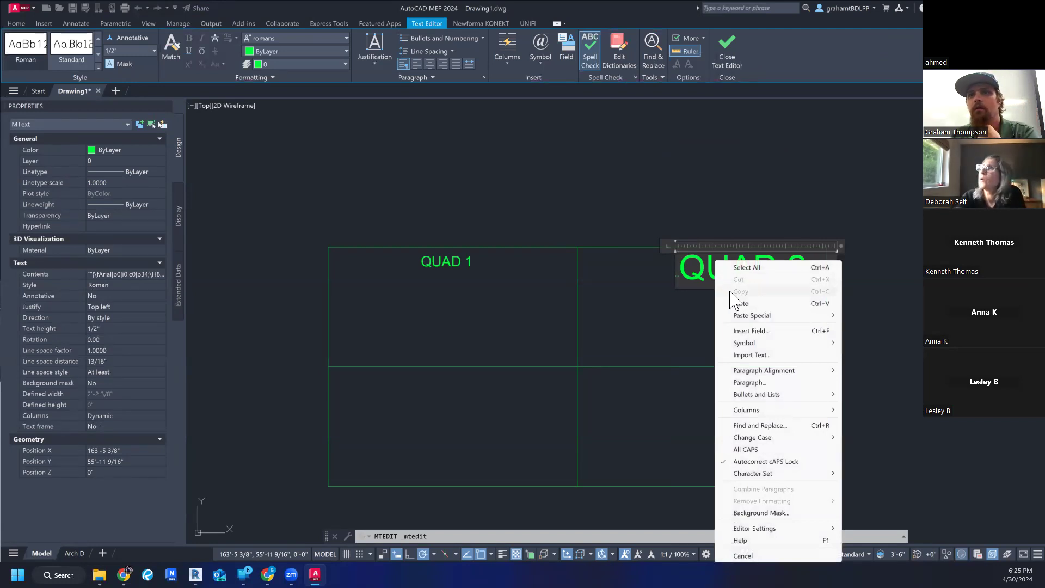
{"action": "left_click", "coordinate": [691, 194]}
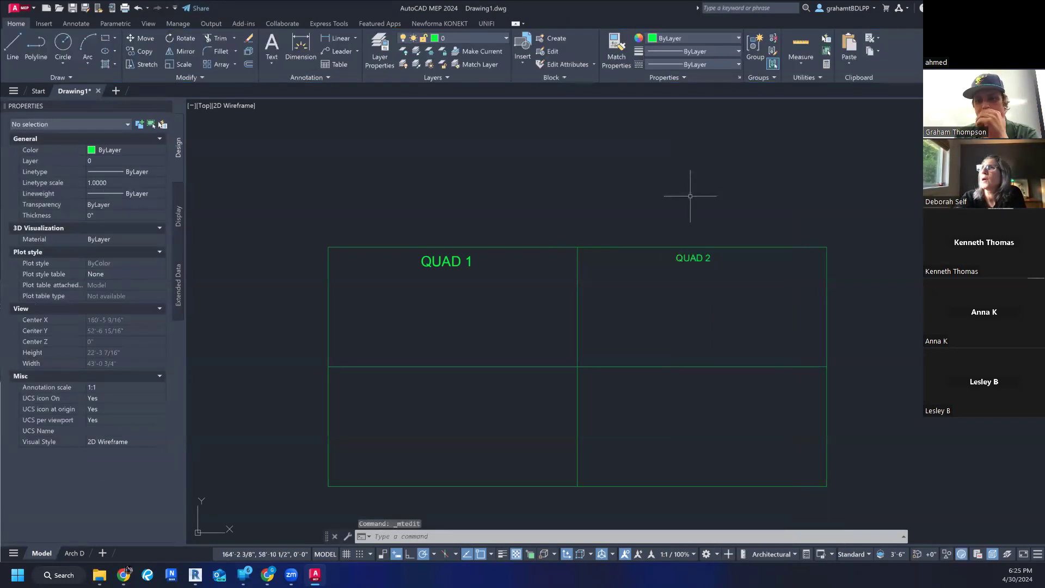
- Compare the text style and text height properties of the QUAD 2 and QUAD 1 labels, and clear the selection
{"action": "left_click", "coordinate": [699, 259]}
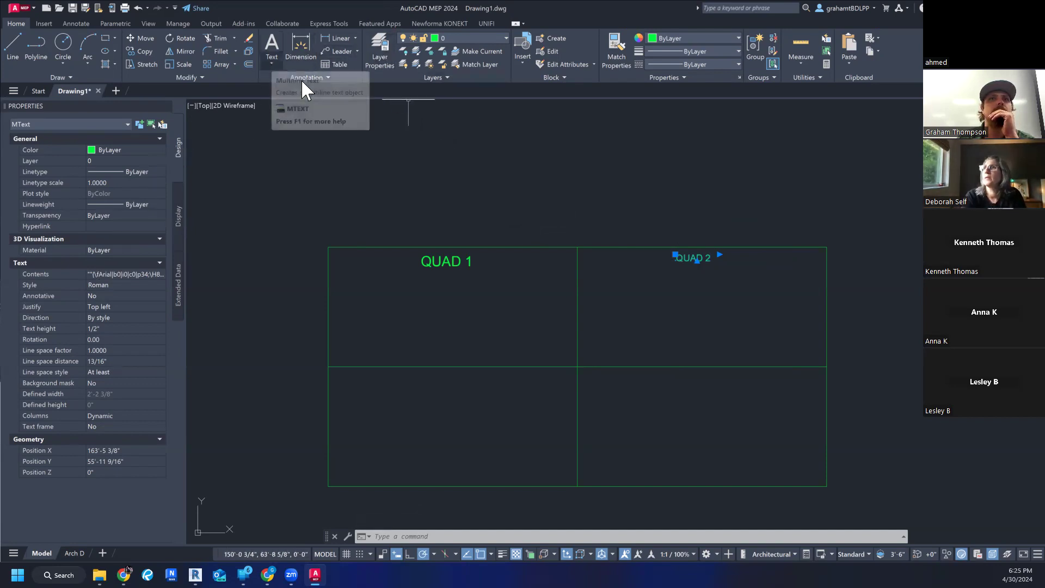
{"action": "left_click", "coordinate": [129, 284]}
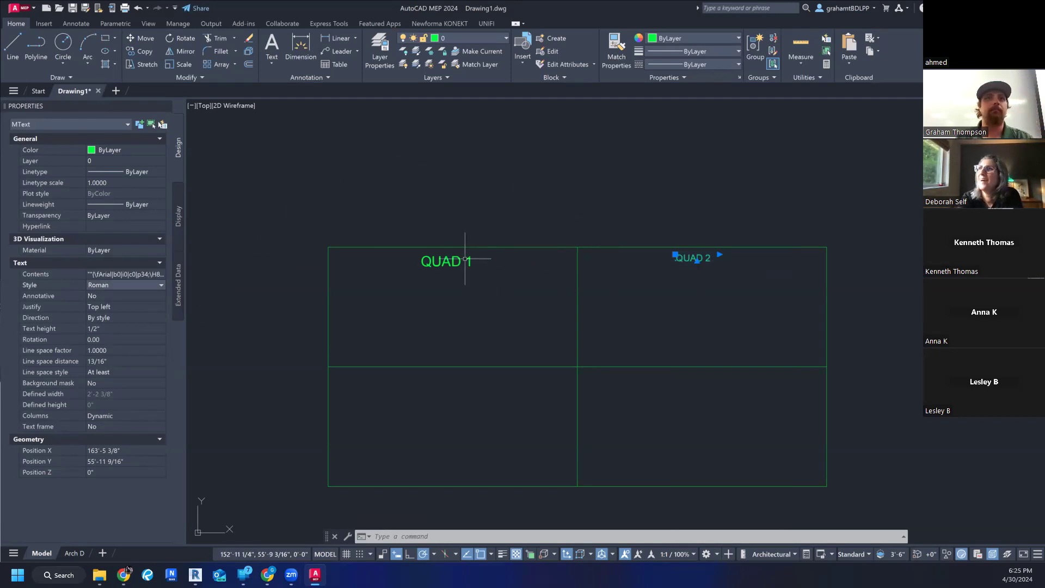
{"action": "key", "text": "Escape"}
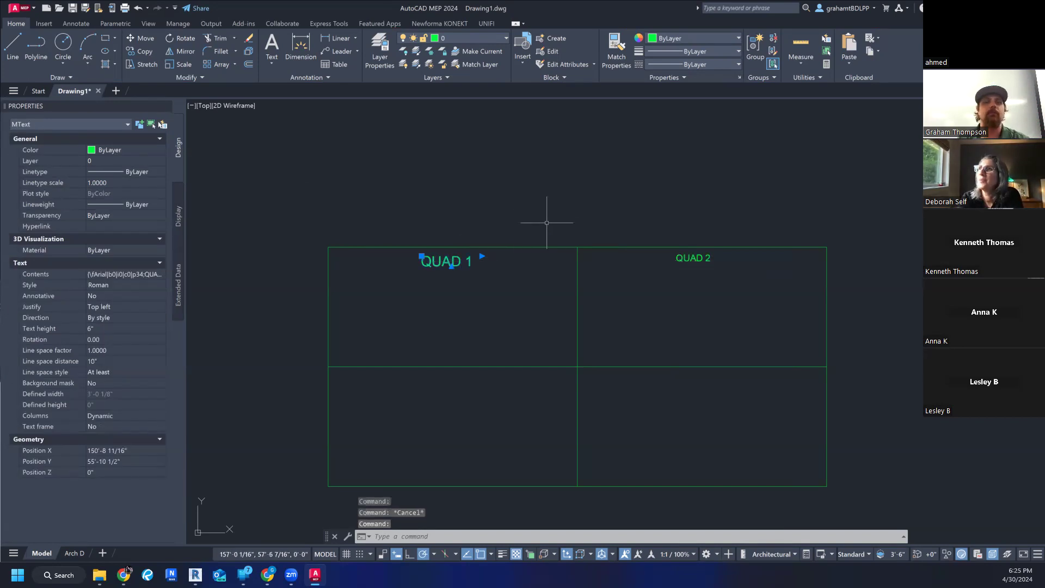
{"action": "key", "text": "Escape"}
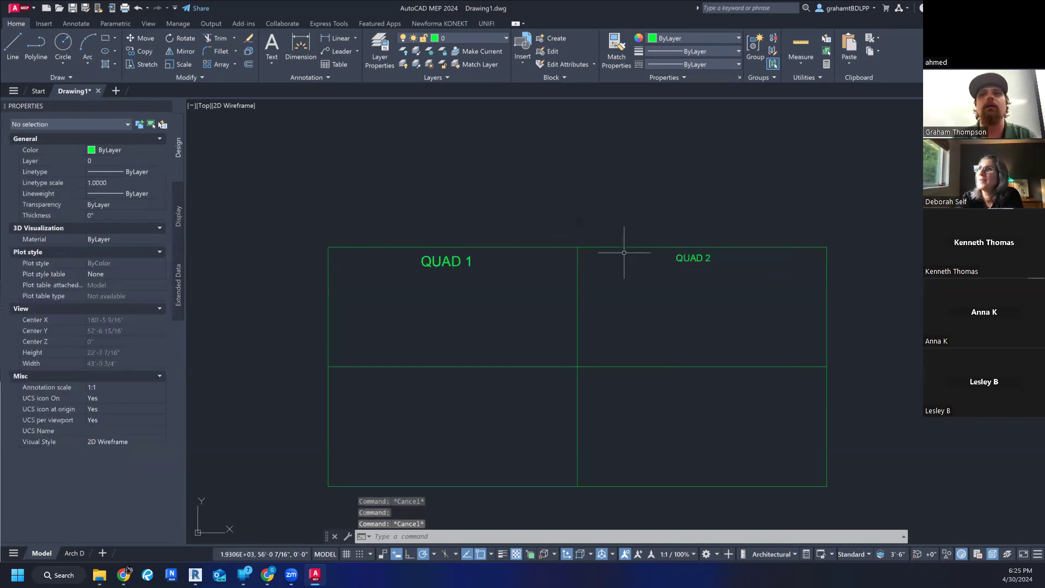
- Open the QUAD 1 label for editing, inspect its text style choices and background mask settings, and decline the text style change
{"action": "left_click", "coordinate": [459, 262]}
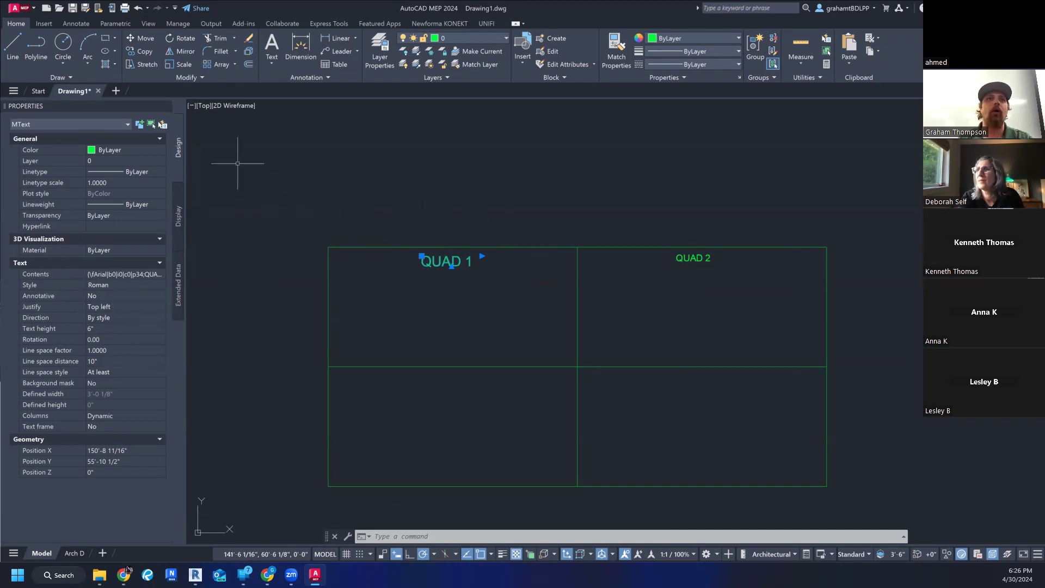
{"action": "right_click", "coordinate": [423, 257]}
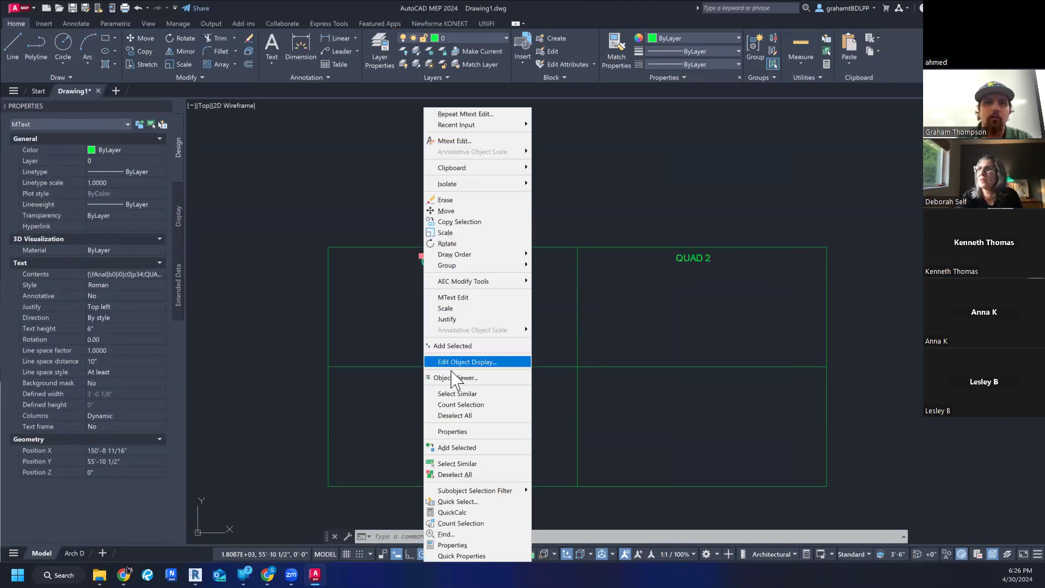
{"action": "left_click", "coordinate": [490, 141]}
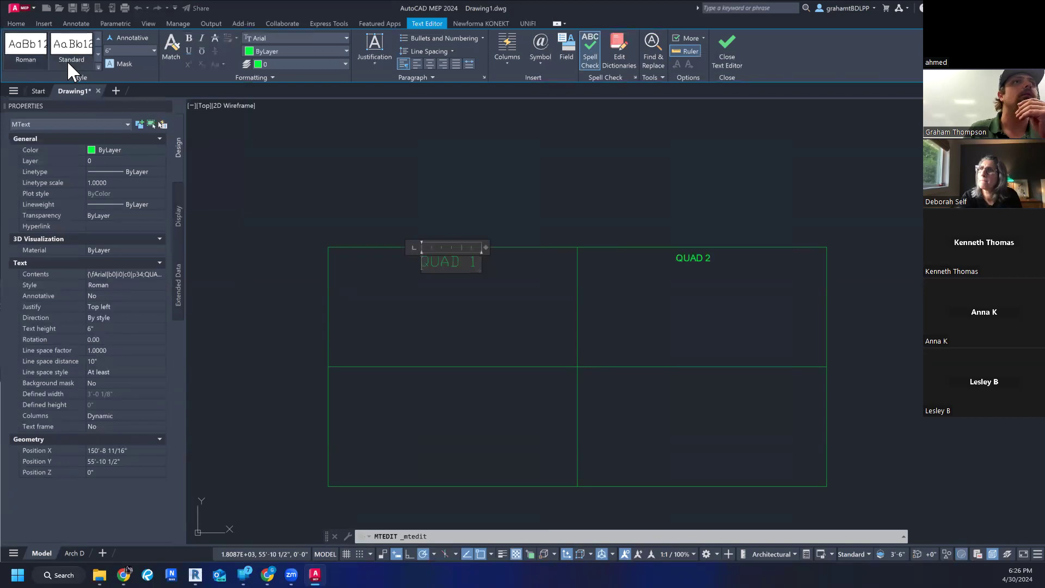
{"action": "right_click", "coordinate": [67, 60]}
{"action": "mouse_move", "coordinate": [109, 71]}
{"action": "left_click", "coordinate": [35, 57]}
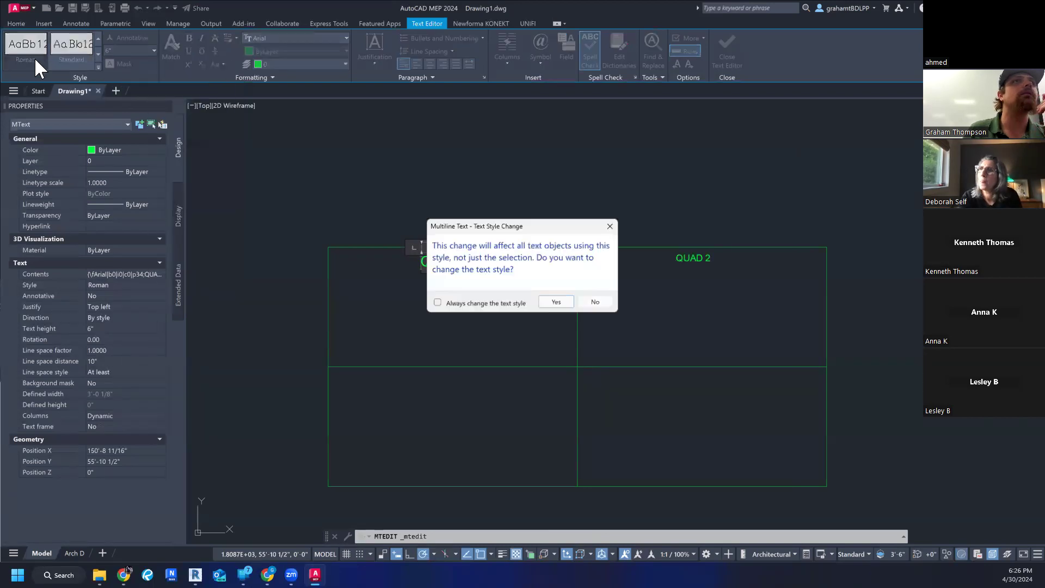
{"action": "left_click", "coordinate": [596, 301]}
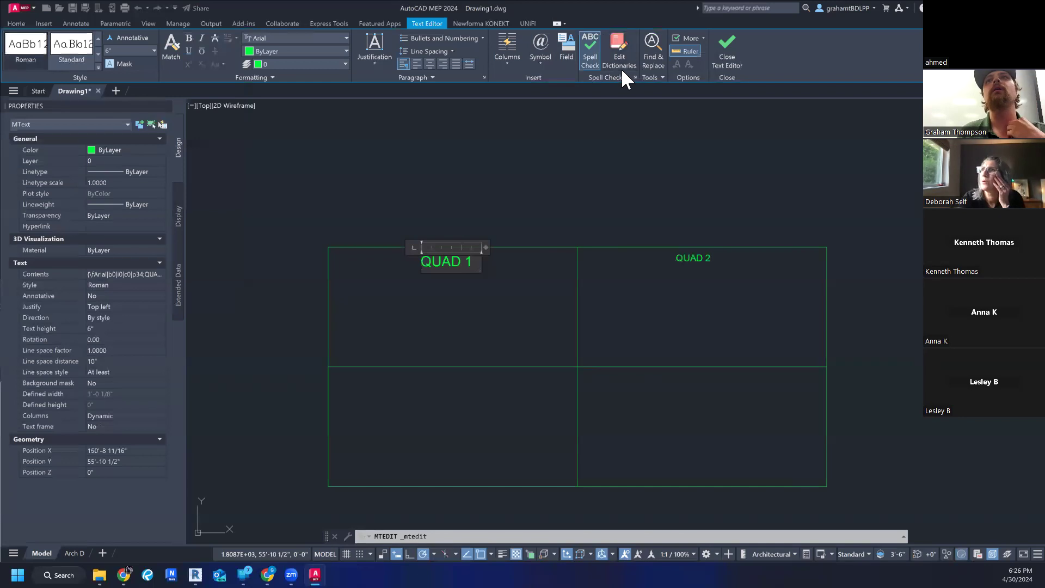
{"action": "left_click", "coordinate": [124, 64]}
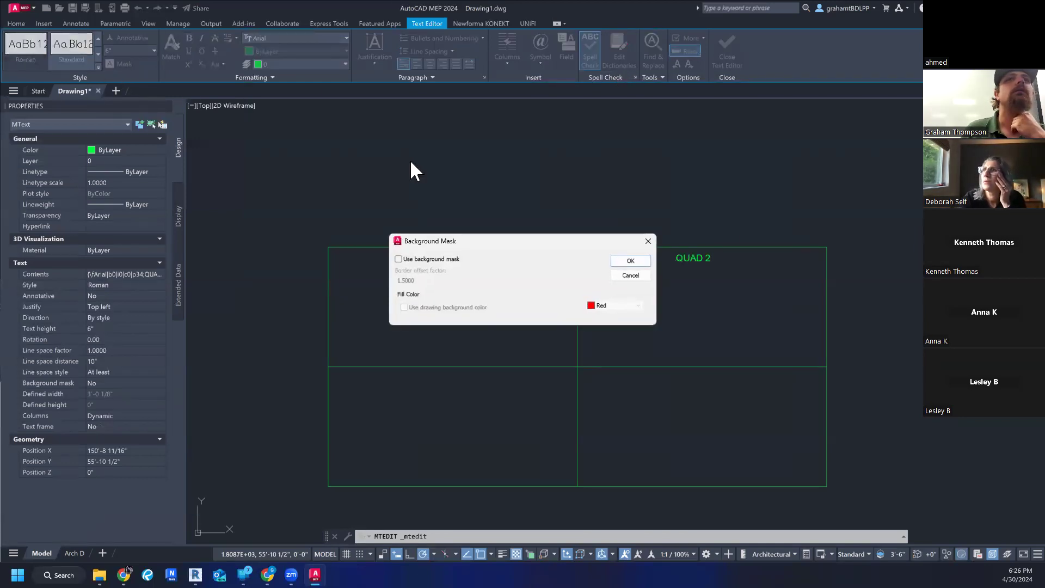
{"action": "left_click", "coordinate": [648, 241]}
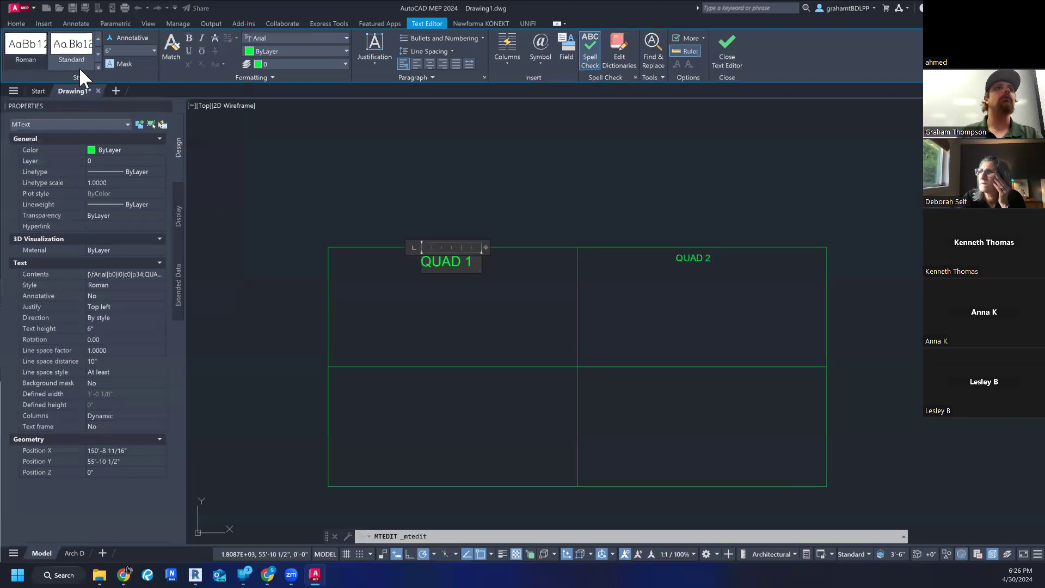
- Examine the text editor's style and additional options for a way to manage text styles, and close the QUAD 1 editor
{"action": "right_click", "coordinate": [70, 55]}
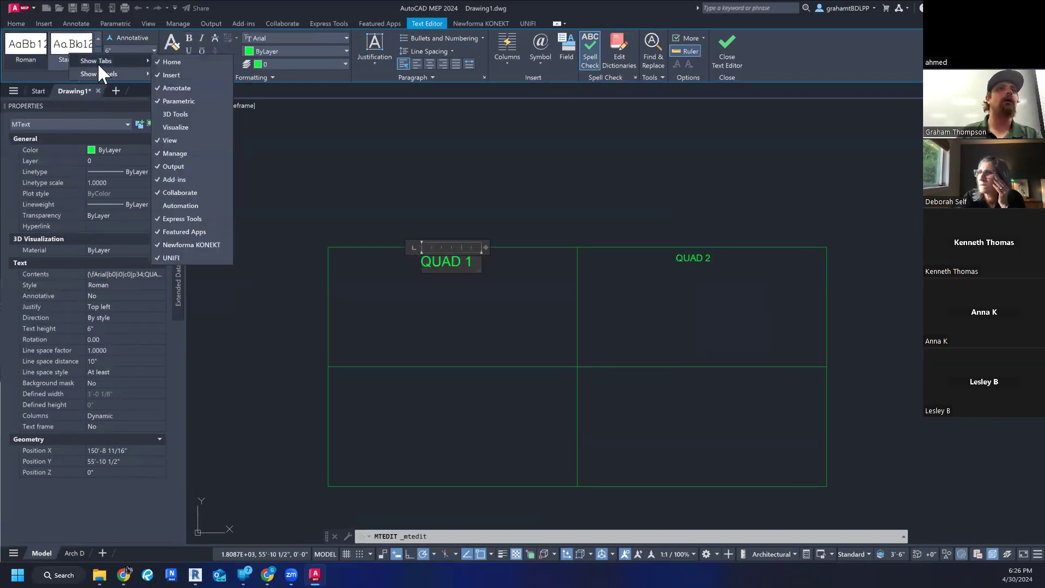
{"action": "mouse_move", "coordinate": [99, 72]}
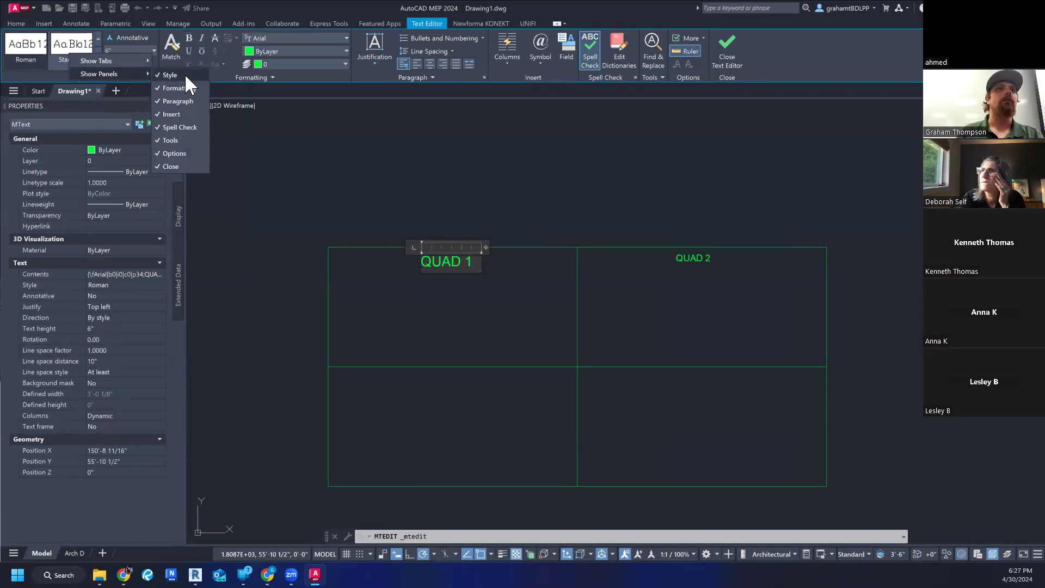
{"action": "left_click", "coordinate": [41, 74]}
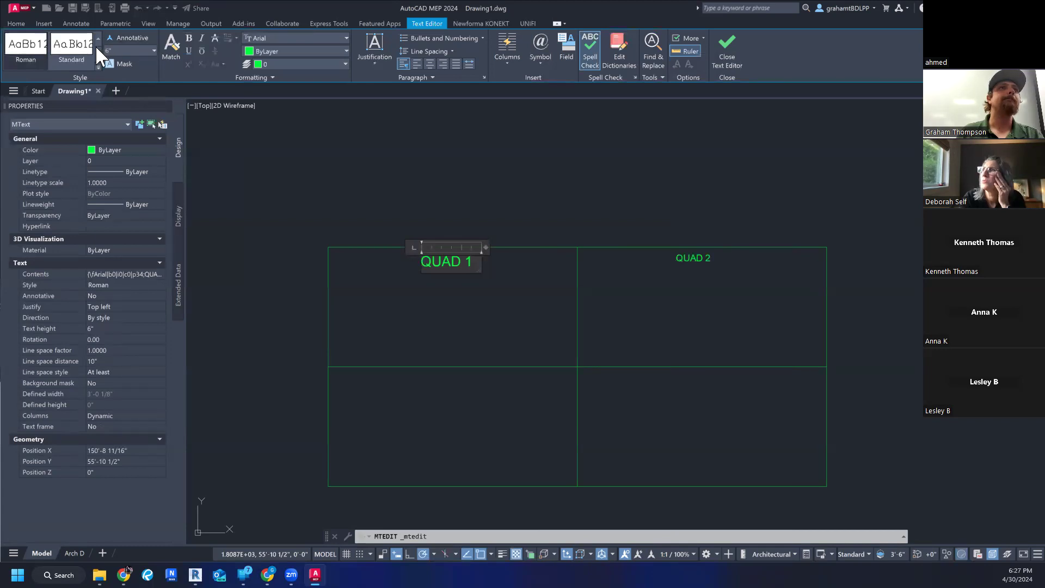
{"action": "right_click", "coordinate": [80, 58]}
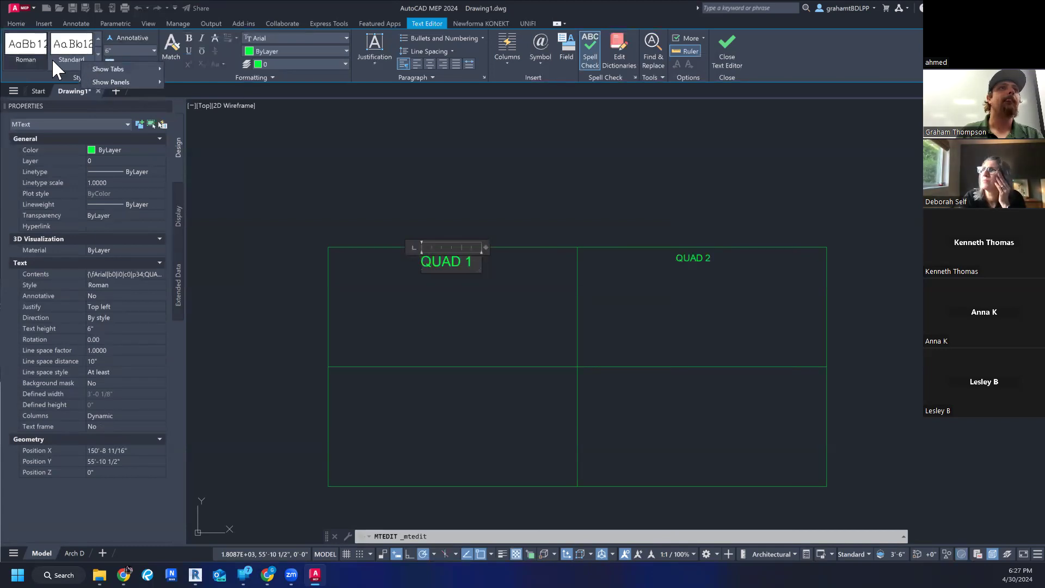
{"action": "left_click", "coordinate": [70, 57]}
{"action": "left_click", "coordinate": [596, 302]}
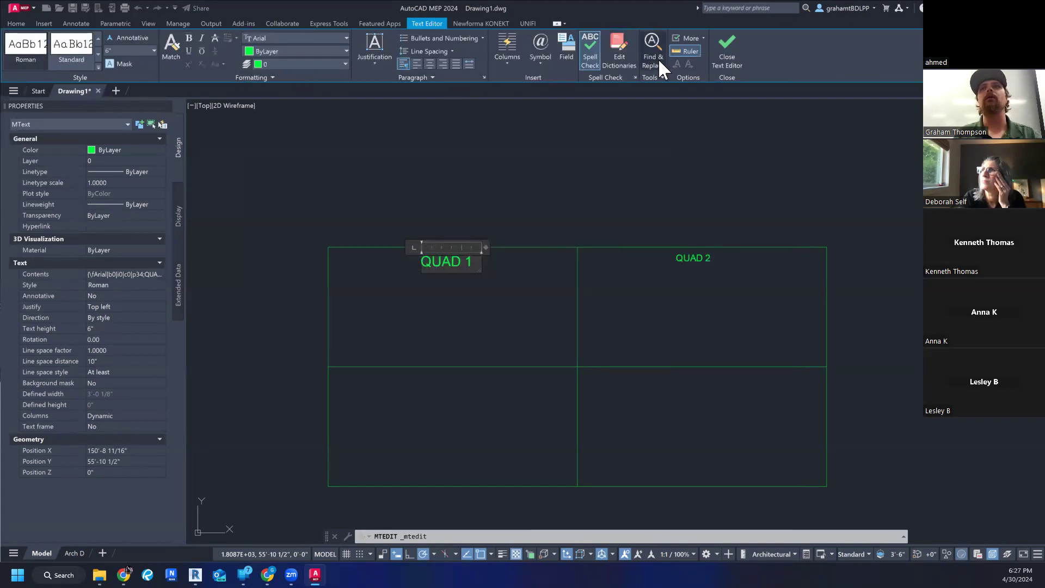
{"action": "left_click", "coordinate": [689, 38]}
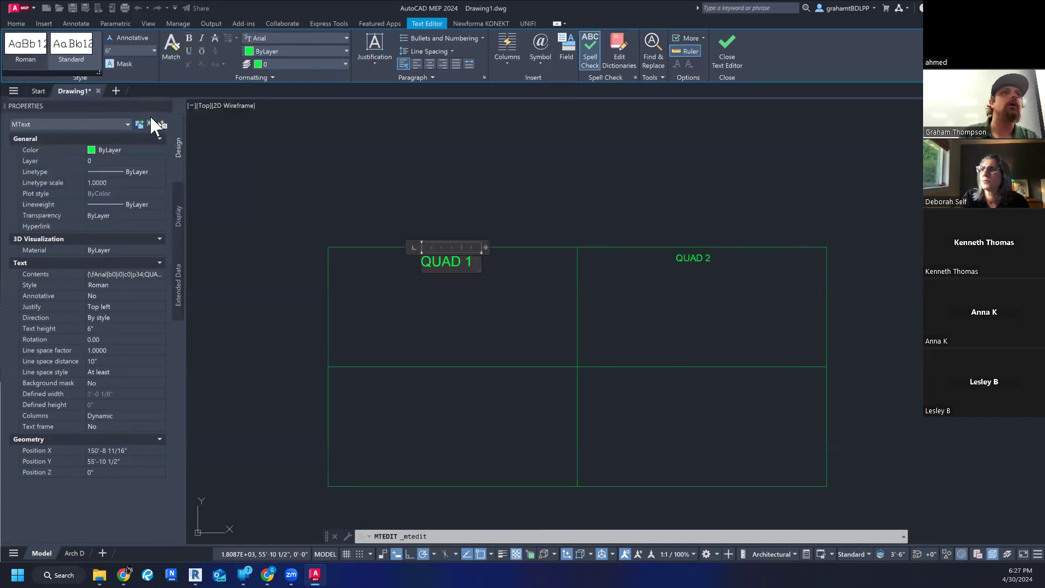
{"action": "left_click_drag", "start_coordinate": [97, 73], "coordinate": [158, 163]}
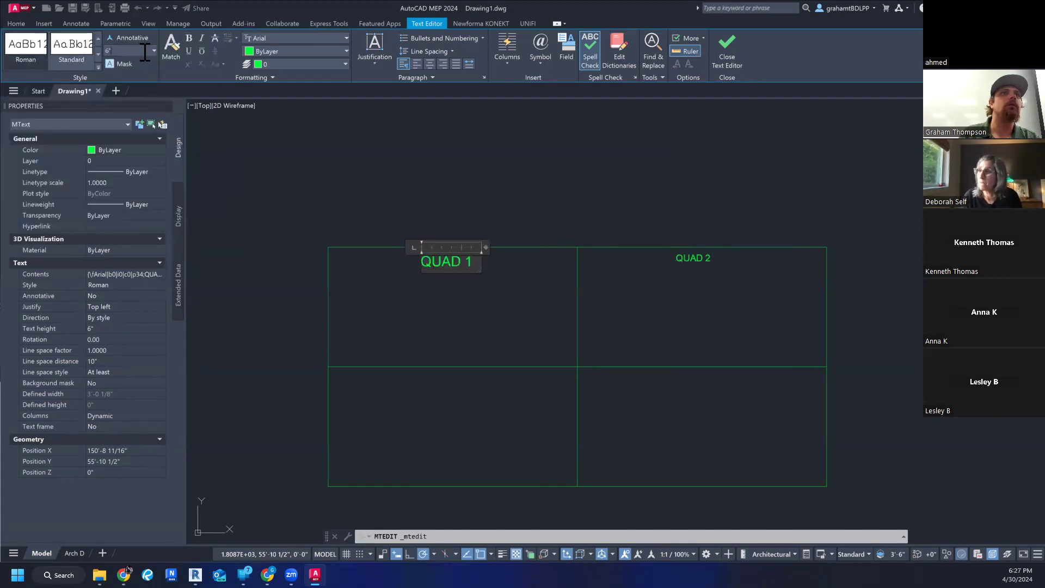
{"action": "right_click", "coordinate": [80, 76]}
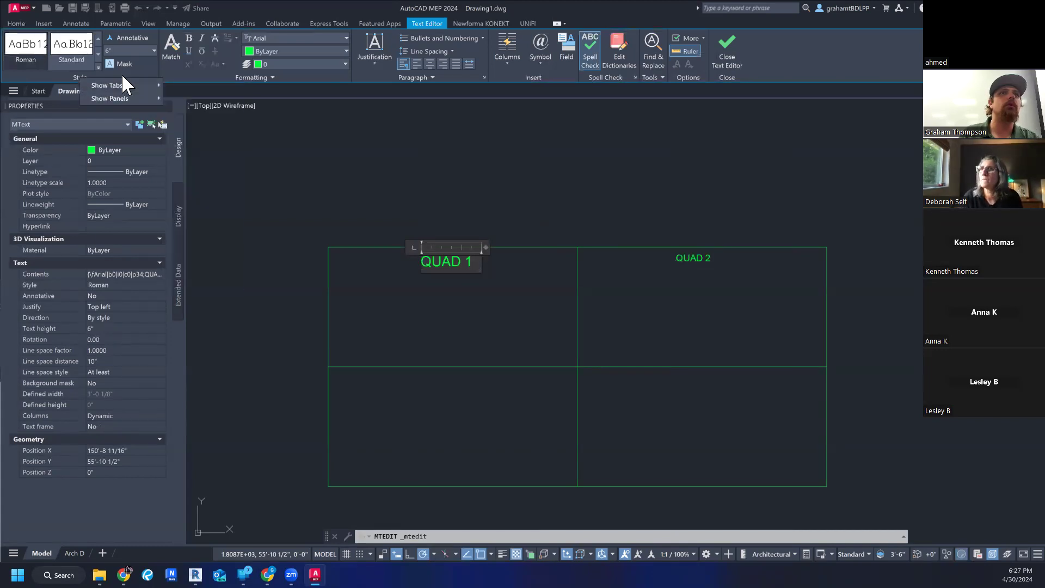
{"action": "left_click", "coordinate": [230, 74]}
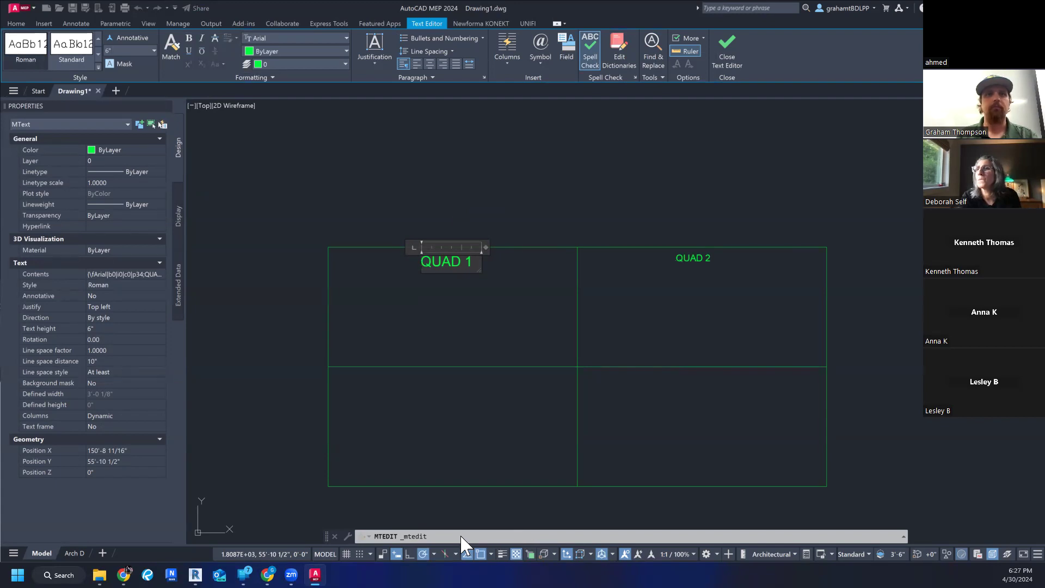
{"action": "key", "text": "Escape"}
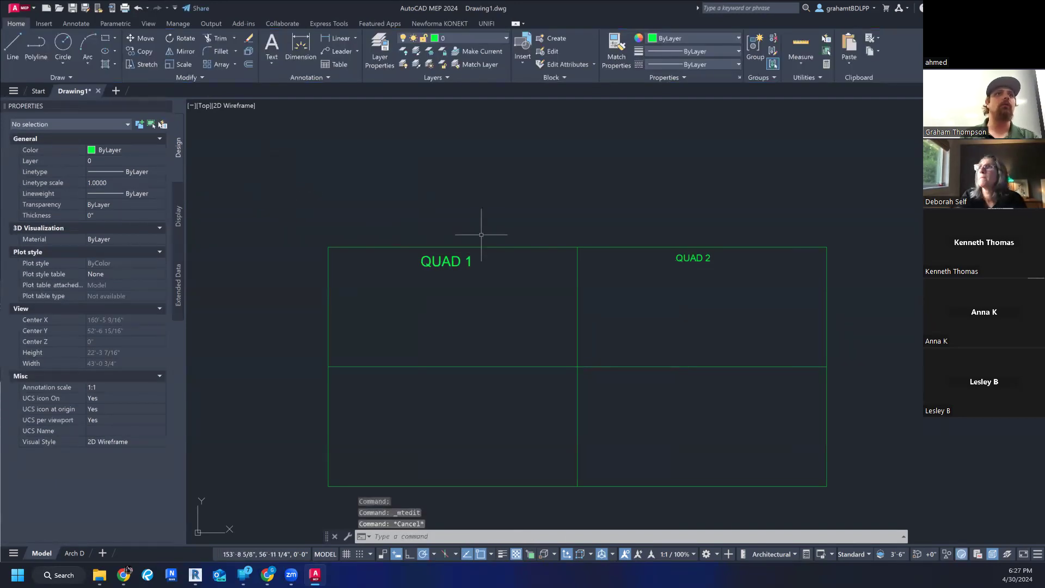
- Inspect the QUAD 2 label's text style and height properties, and clear the selection
{"action": "left_click", "coordinate": [691, 258]}
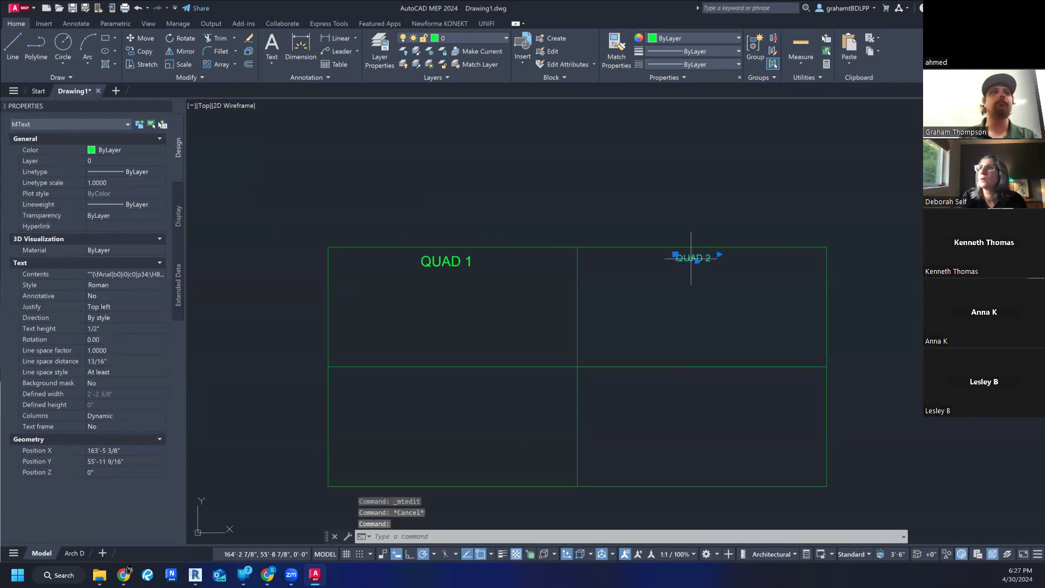
{"action": "key", "text": "Escape"}
{"action": "key", "text": "Escape"}
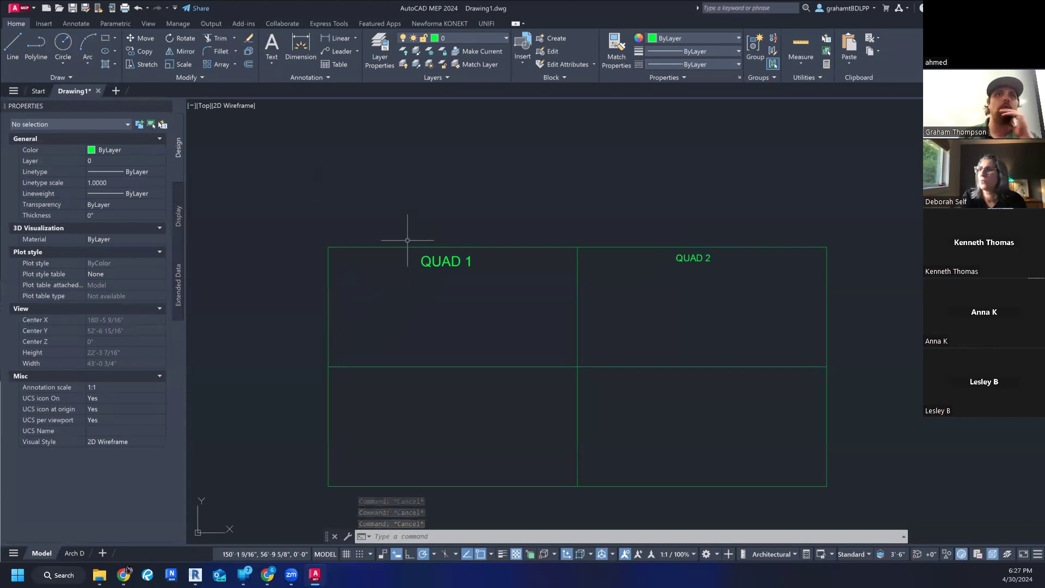
{"action": "left_click", "coordinate": [701, 258]}
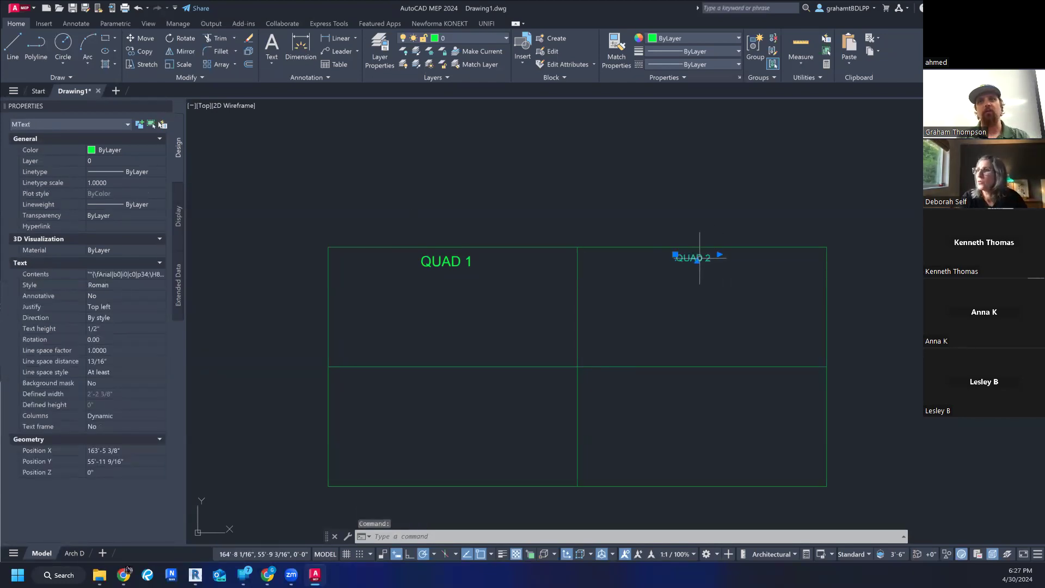
{"action": "left_click", "coordinate": [685, 241]}
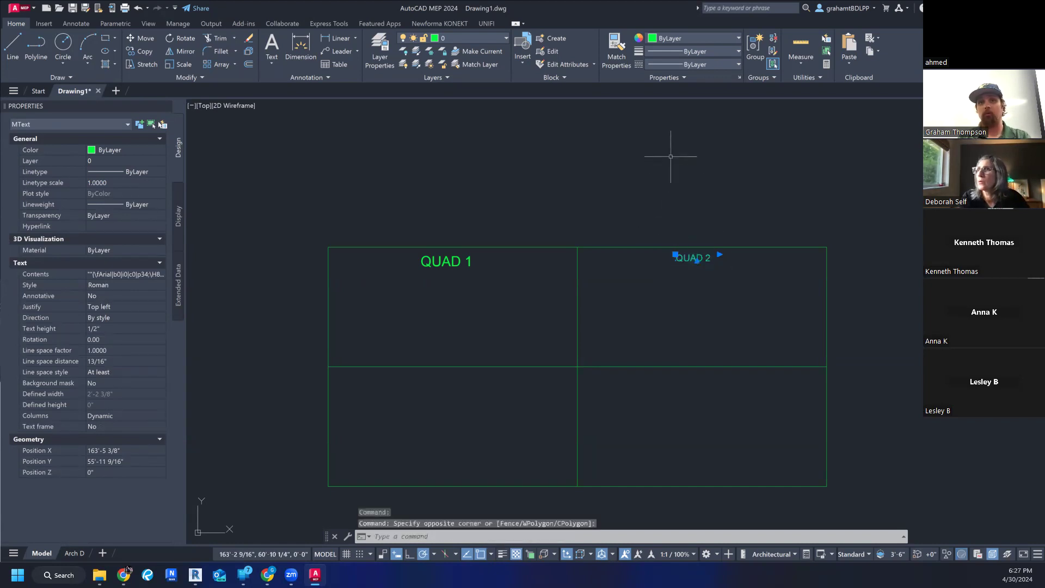
{"action": "key", "text": "Escape"}
{"action": "key", "text": "Escape"}
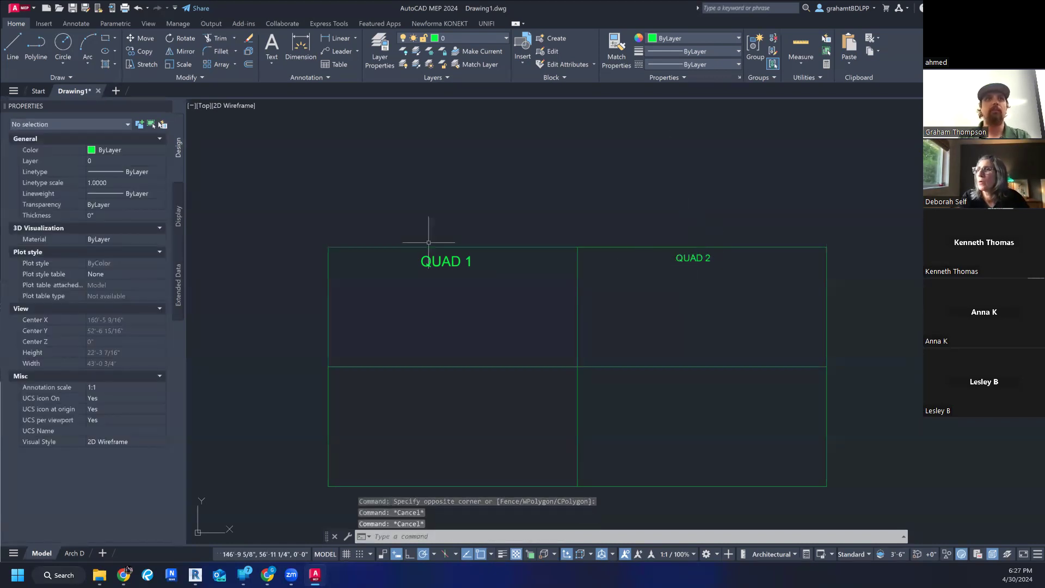
- Select the QUAD 2 label and review the object commands available for it, leaving its position as is
{"action": "left_click", "coordinate": [694, 258]}
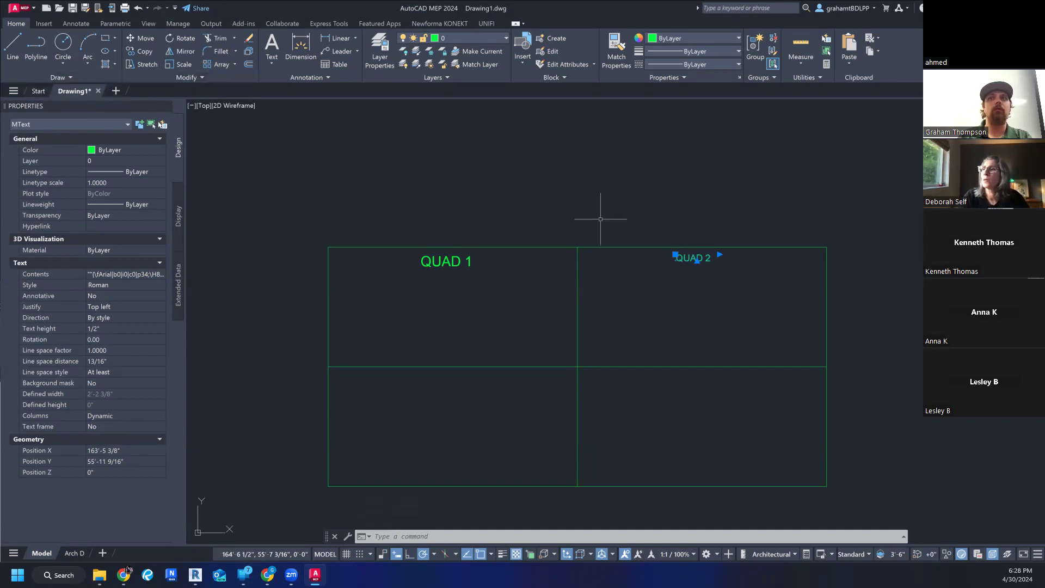
{"action": "left_click", "coordinate": [675, 255]}
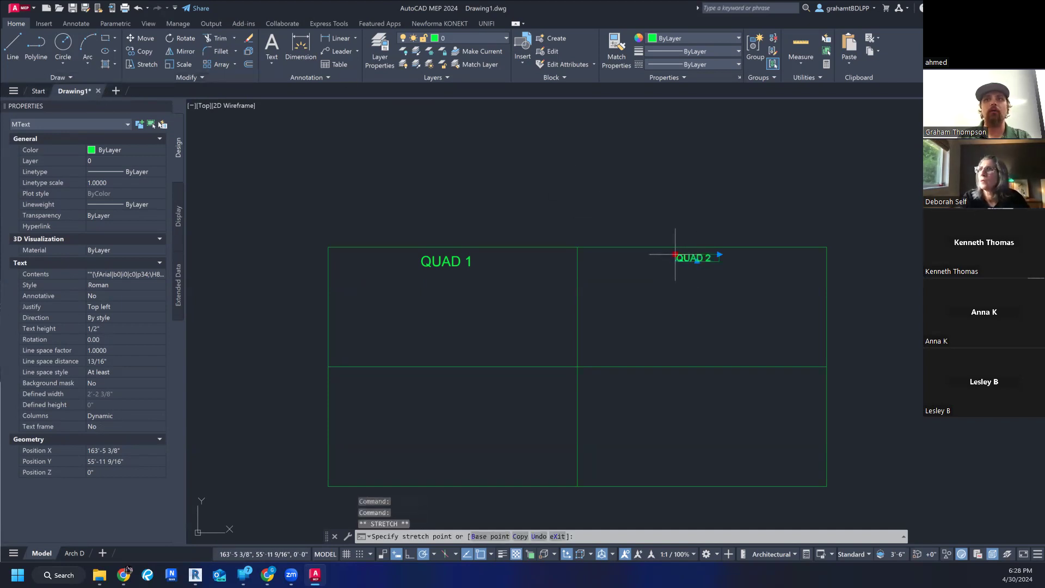
{"action": "key", "text": "Escape"}
{"action": "right_click", "coordinate": [676, 255]}
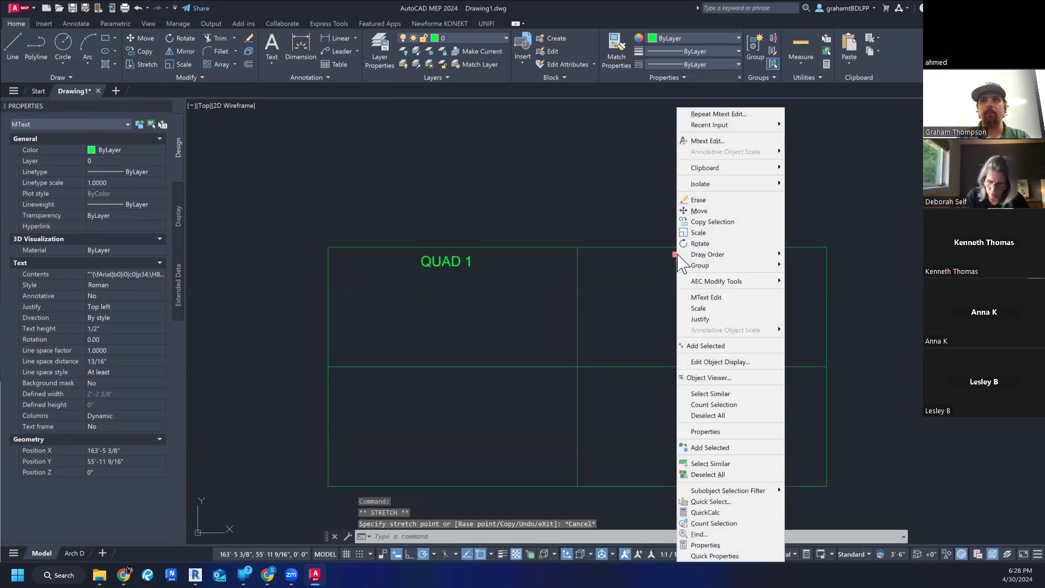
{"action": "key", "text": "Escape"}
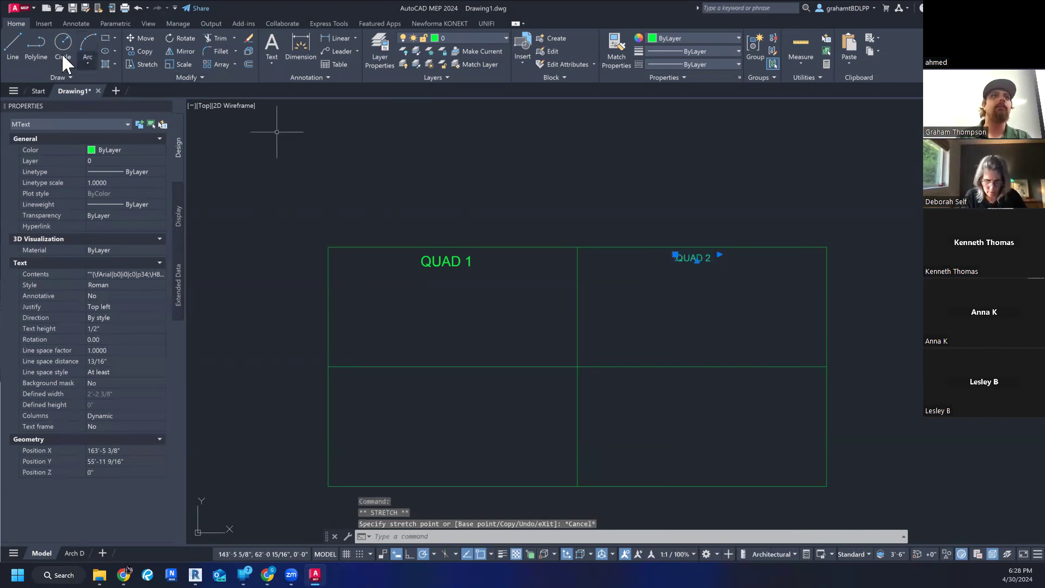
- Review the text styles offered by the annotation tools, and deselect the QUAD 2 label
{"action": "left_click", "coordinate": [75, 23]}
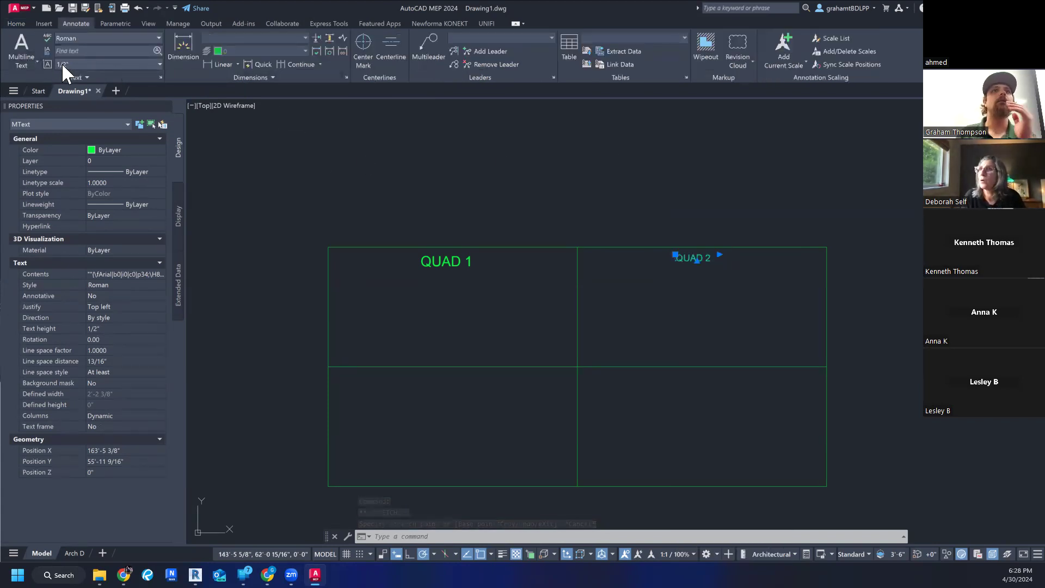
{"action": "left_click", "coordinate": [99, 37]}
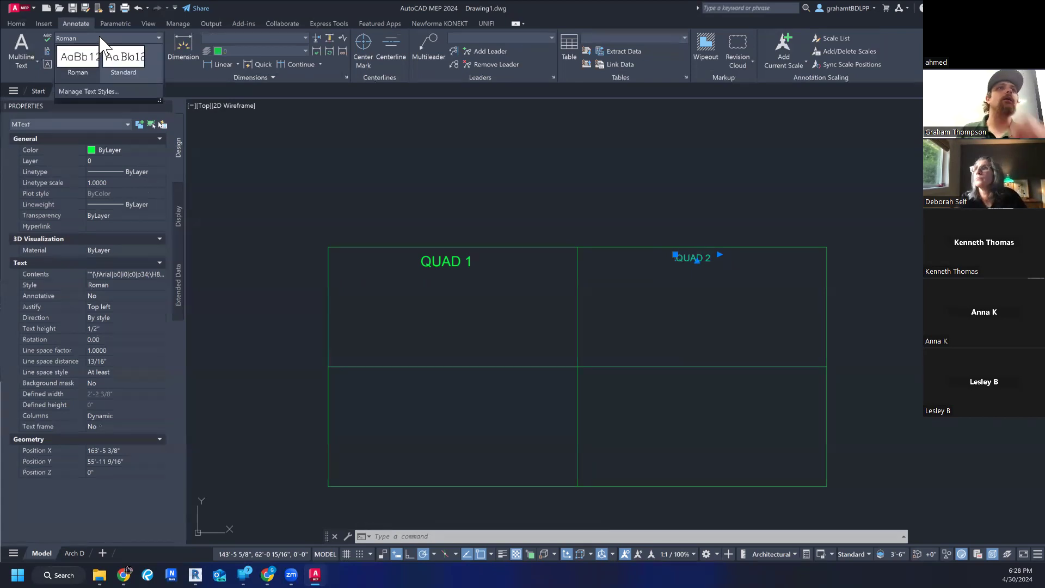
{"action": "left_click", "coordinate": [100, 38]}
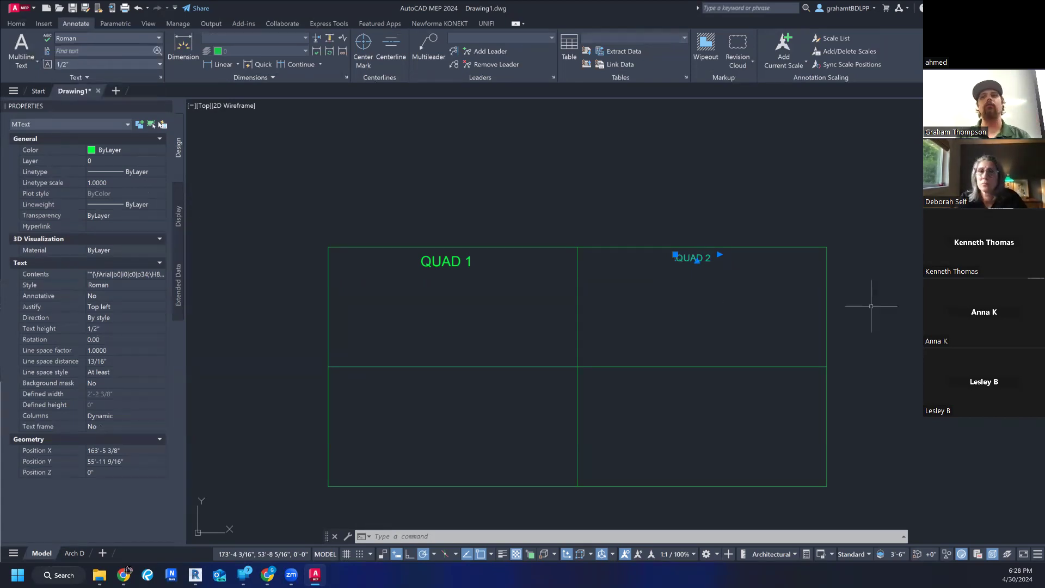
{"action": "key", "text": "Escape"}
{"action": "key", "text": "Escape"}
- Open the QUAD 2 label for editing, browse the fonts offered for it, and exit without changing the text
{"action": "left_click", "coordinate": [687, 259]}
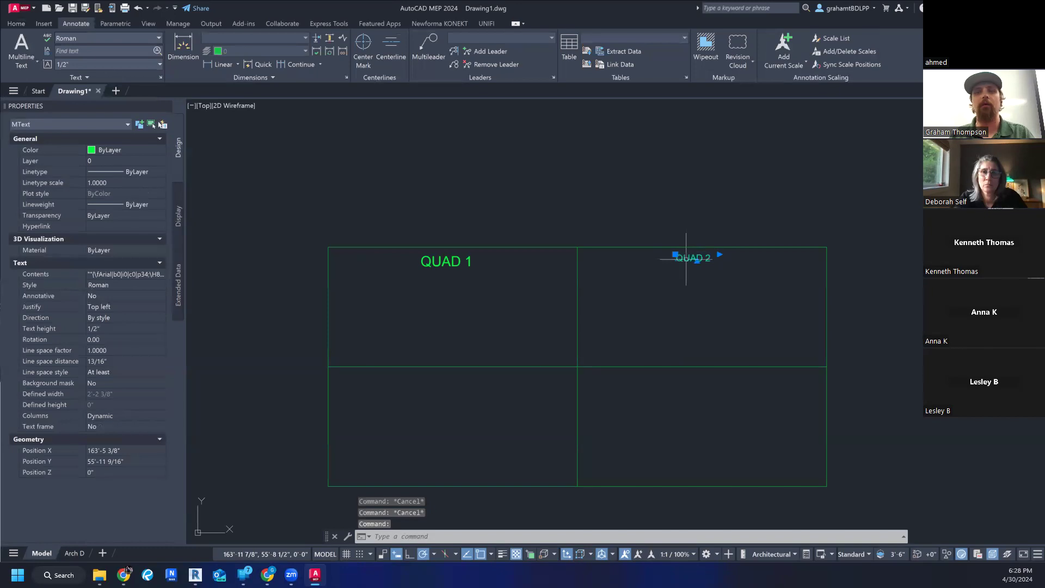
{"action": "right_click", "coordinate": [675, 255]}
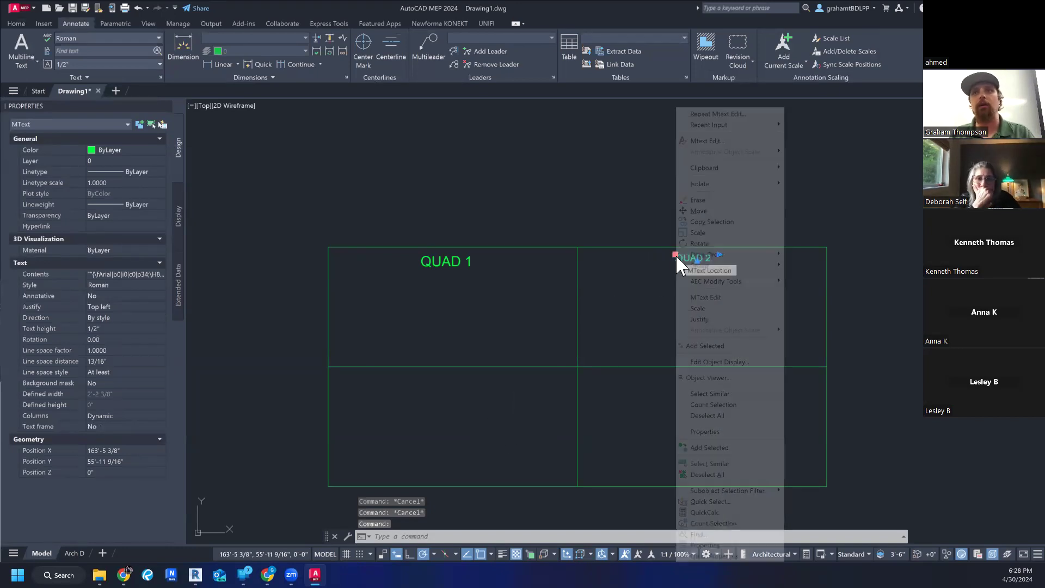
{"action": "left_click", "coordinate": [717, 297]}
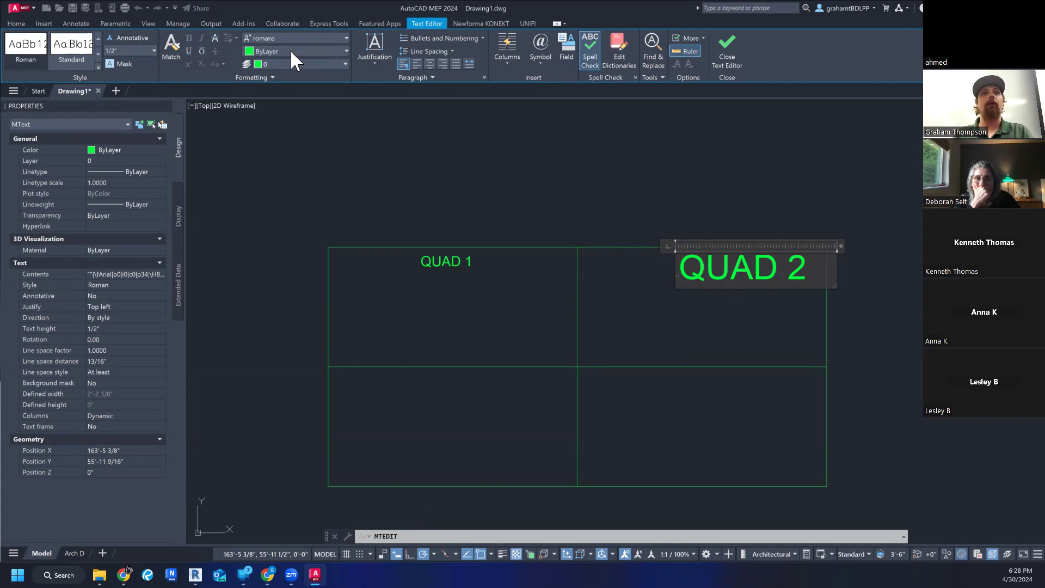
{"action": "left_click", "coordinate": [283, 36]}
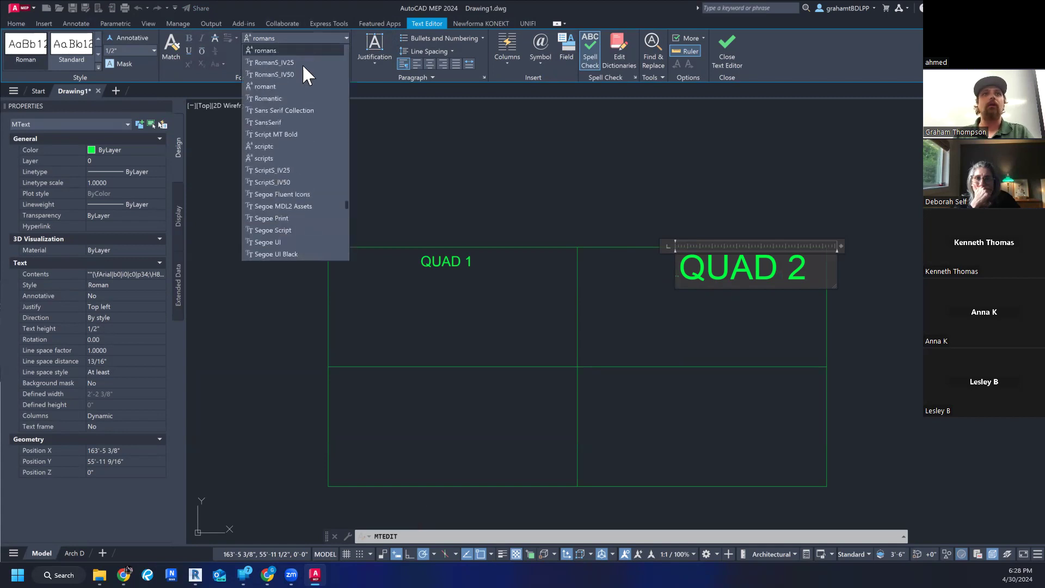
{"action": "scroll", "coordinate": [283, 76], "scroll_direction": "up", "scroll_amount": 20}
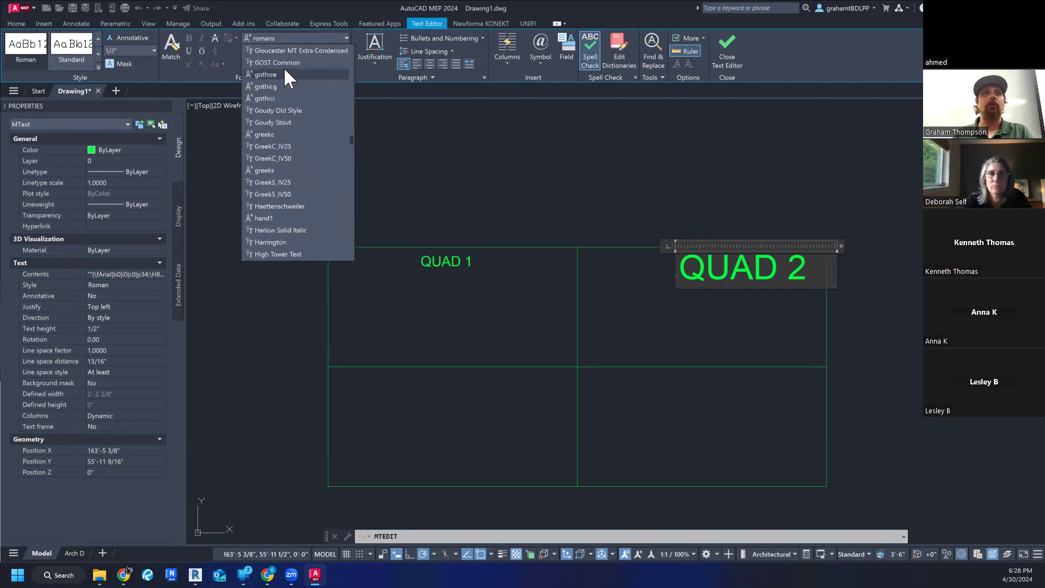
{"action": "scroll", "coordinate": [283, 68], "scroll_direction": "up", "scroll_amount": 10}
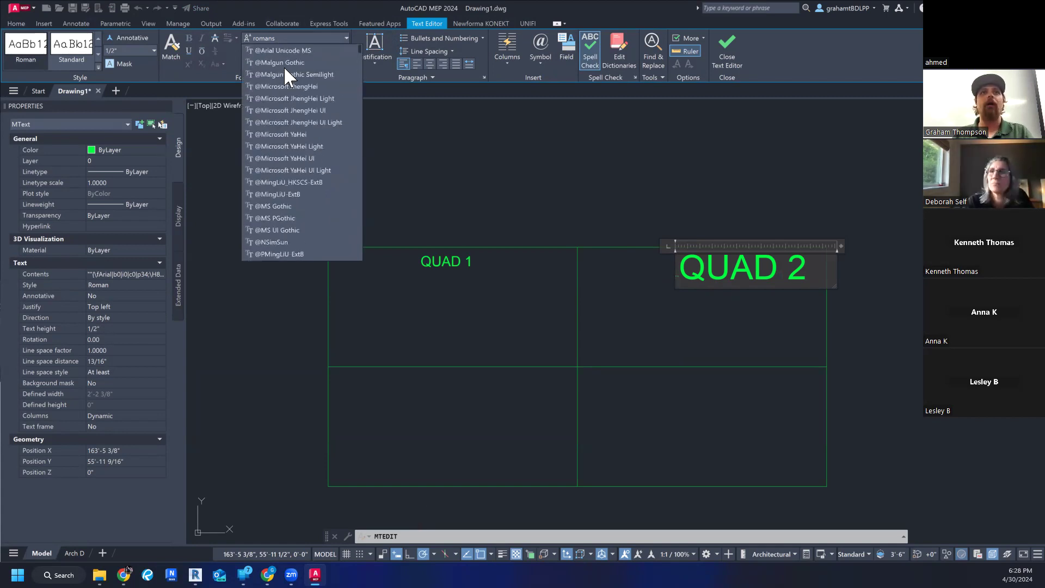
{"action": "left_click", "coordinate": [283, 35]}
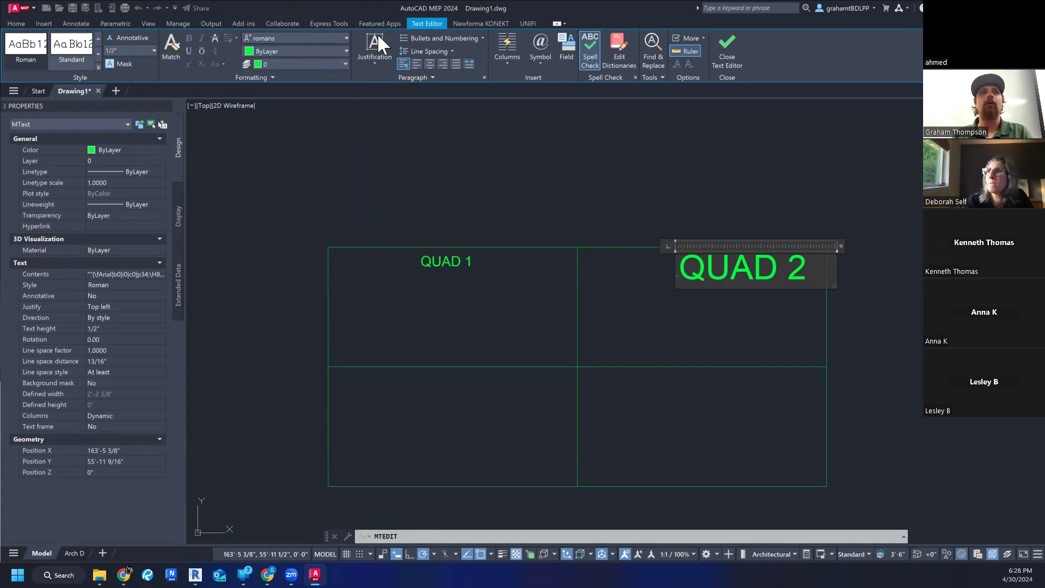
{"action": "left_click", "coordinate": [82, 23]}
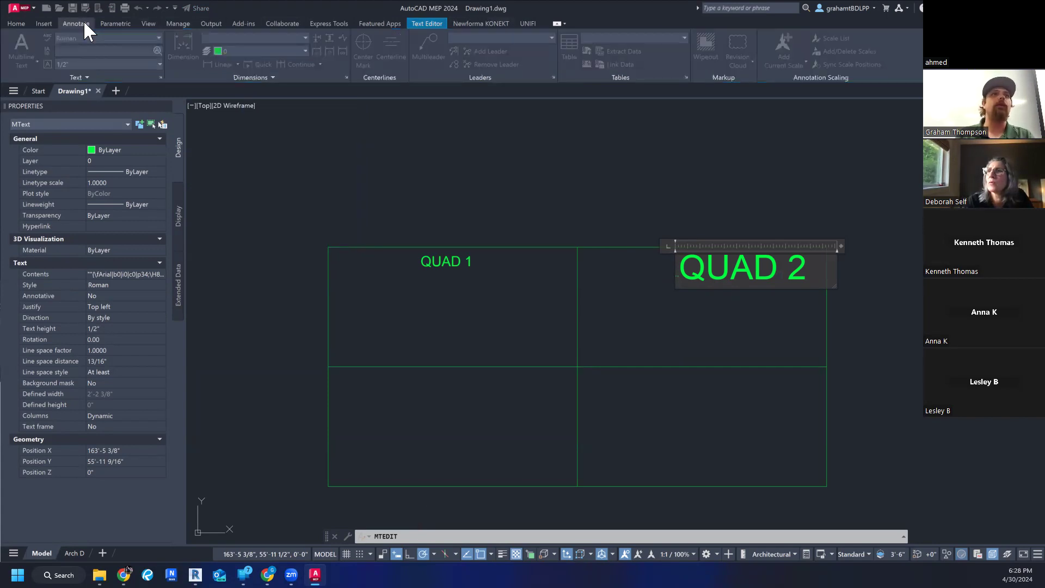
{"action": "left_click", "coordinate": [528, 105]}
{"action": "key", "text": "Escape"}
{"action": "key", "text": "Escape"}
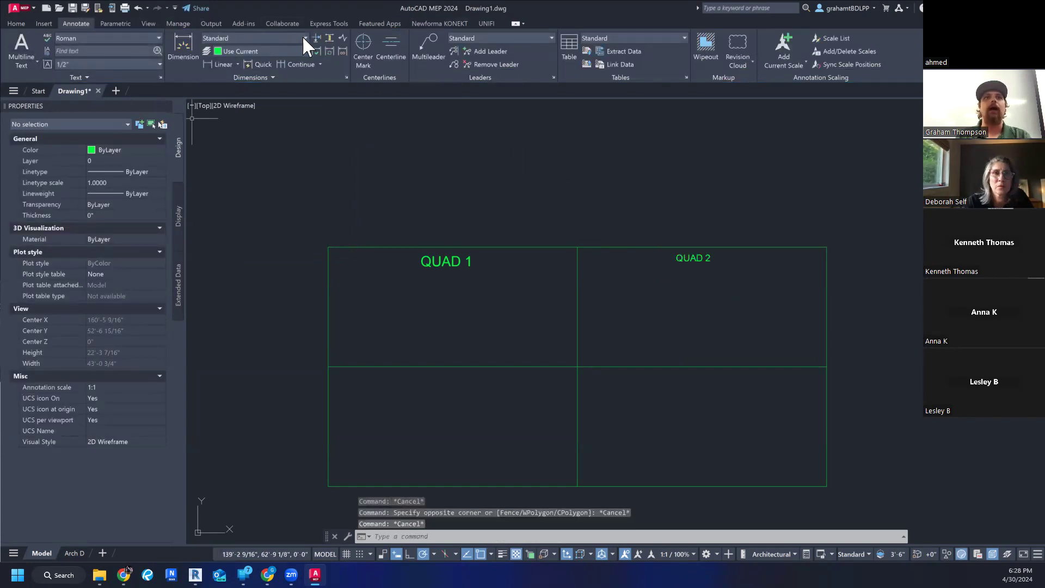
- Open the text style manager from the annotation tools, review the Roman style's settings, and close it
{"action": "left_click", "coordinate": [107, 37]}
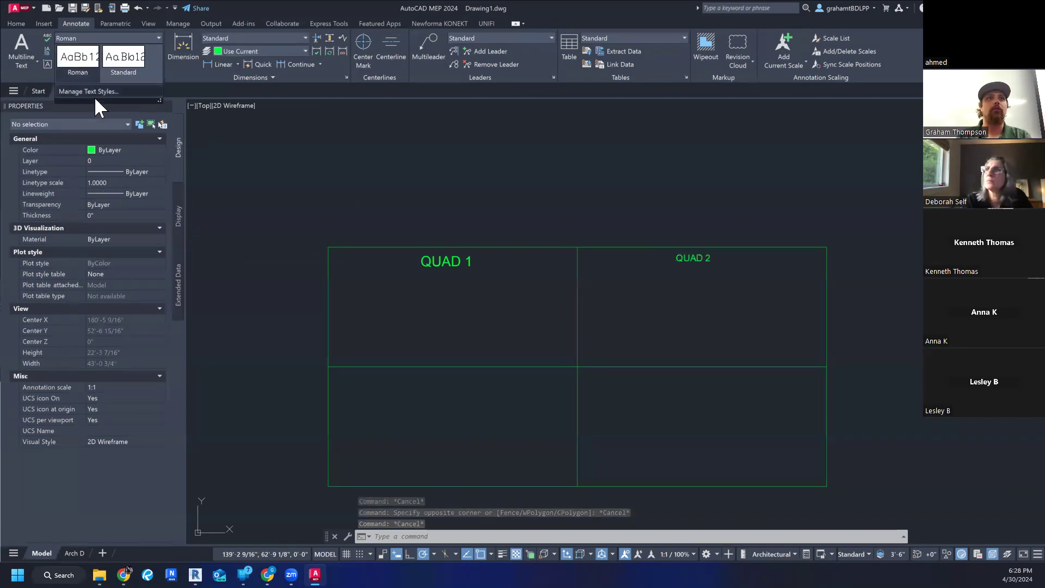
{"action": "left_click", "coordinate": [105, 91]}
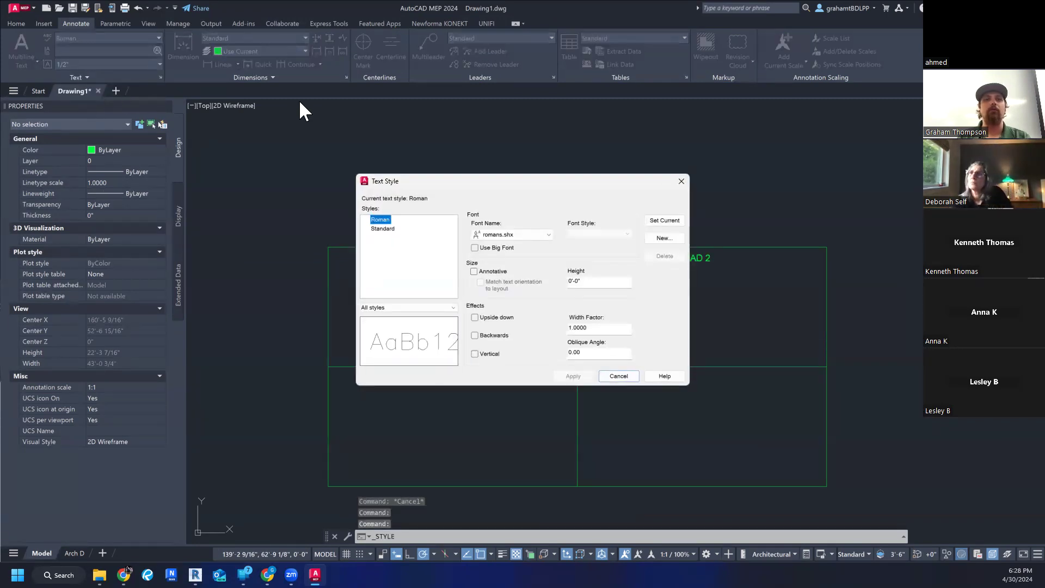
{"action": "key", "text": "Escape"}
{"action": "left_click", "coordinate": [157, 37]}
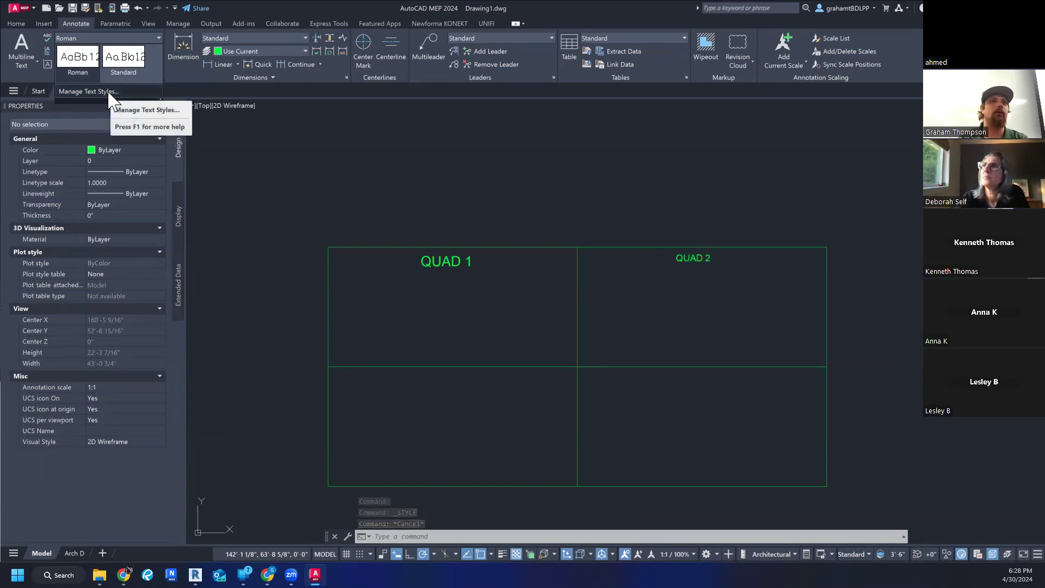
{"action": "left_click", "coordinate": [109, 93]}
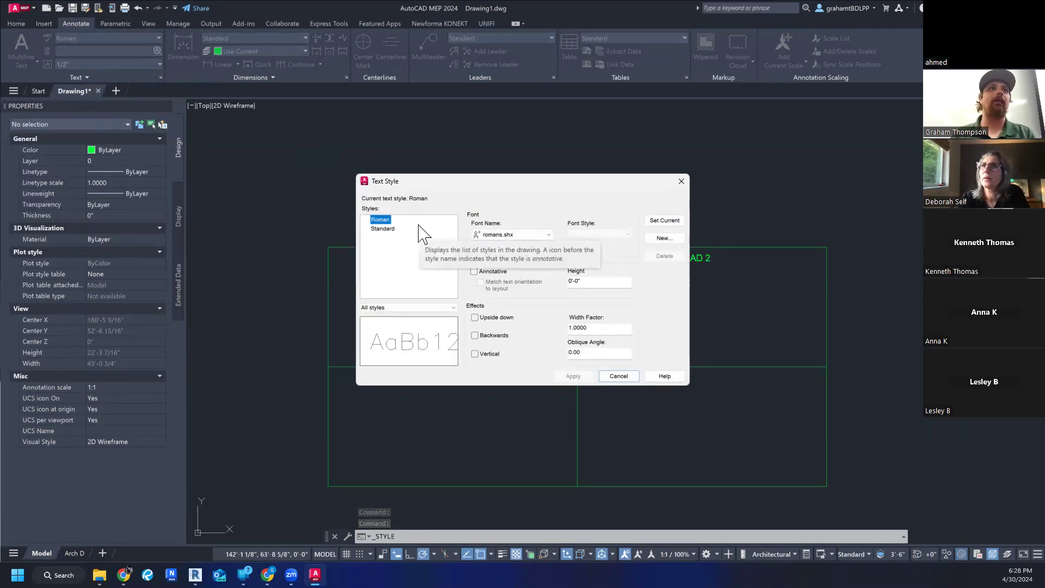
{"action": "key", "text": "Escape"}
{"action": "key", "text": "Escape"}
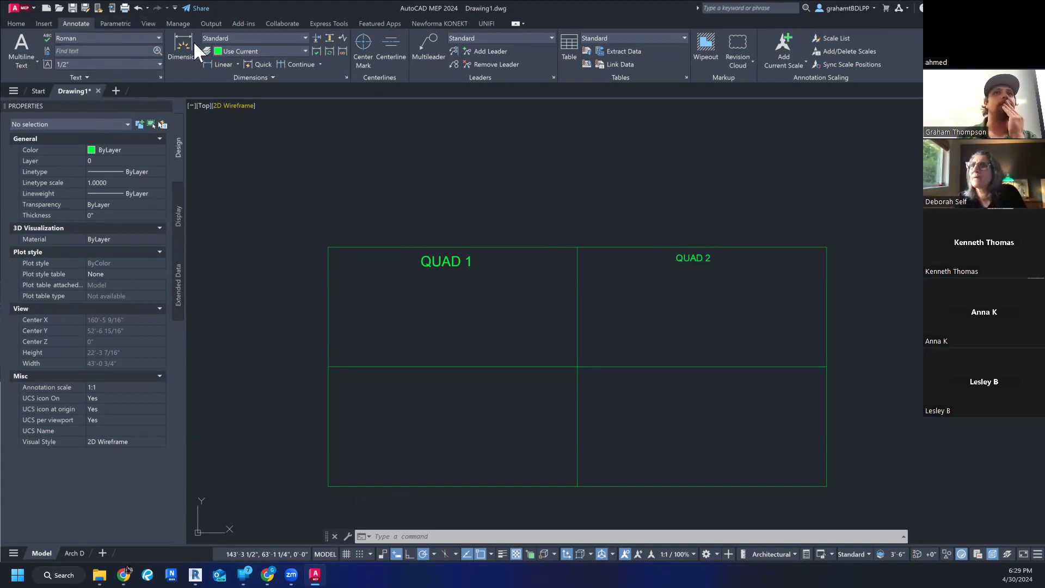
- Review the dimension styles offered by the annotation tools and leave the current one in place
{"action": "left_click", "coordinate": [306, 35]}
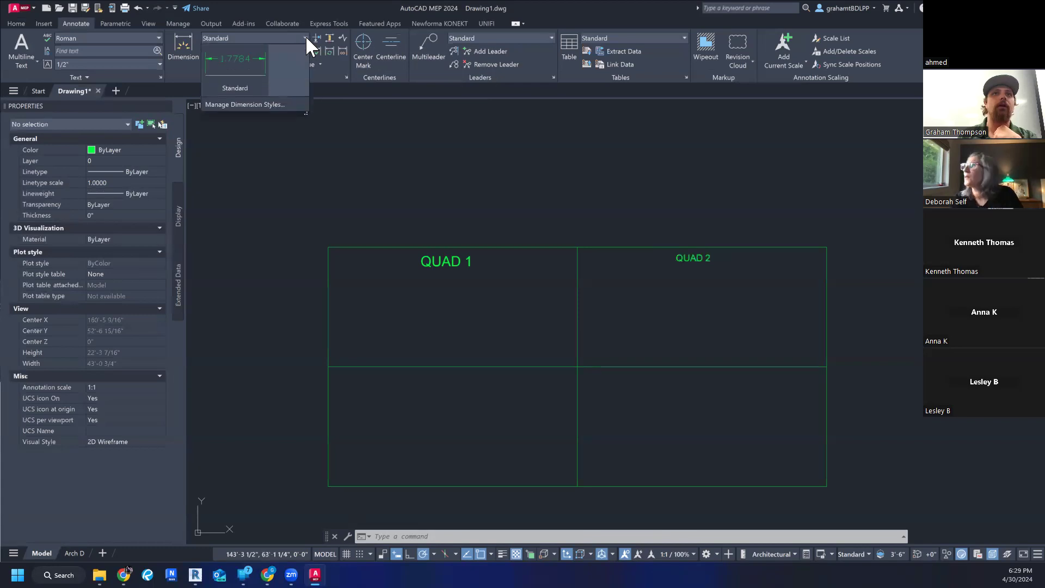
{"action": "left_click", "coordinate": [459, 162]}
{"action": "left_click", "coordinate": [288, 169]}
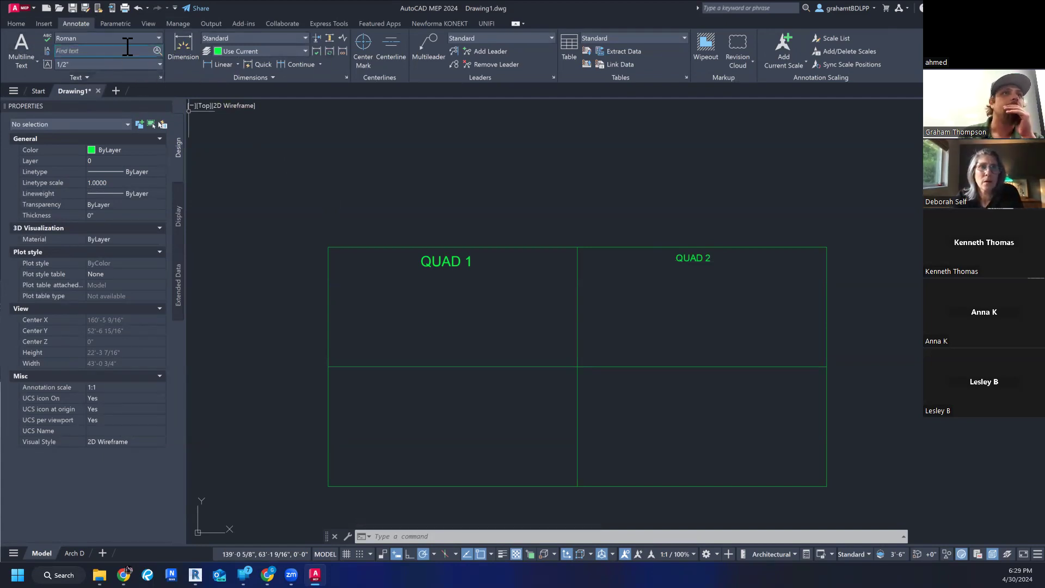
- Create a new text style named "Const 241 6 inch Arial", spelling out the inch unit to avoid unsupported characters
{"action": "left_click", "coordinate": [158, 38]}
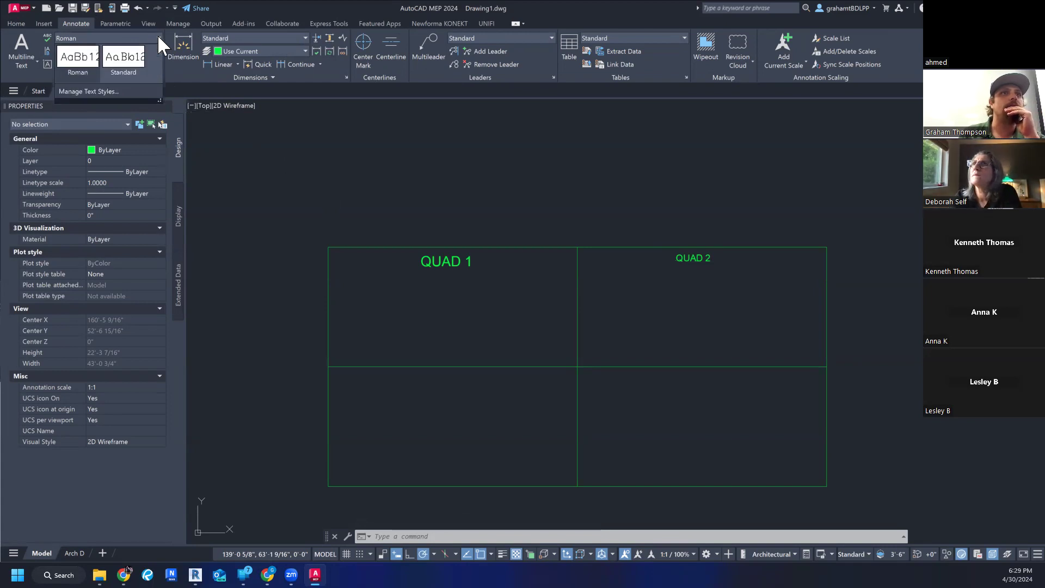
{"action": "left_click", "coordinate": [96, 92]}
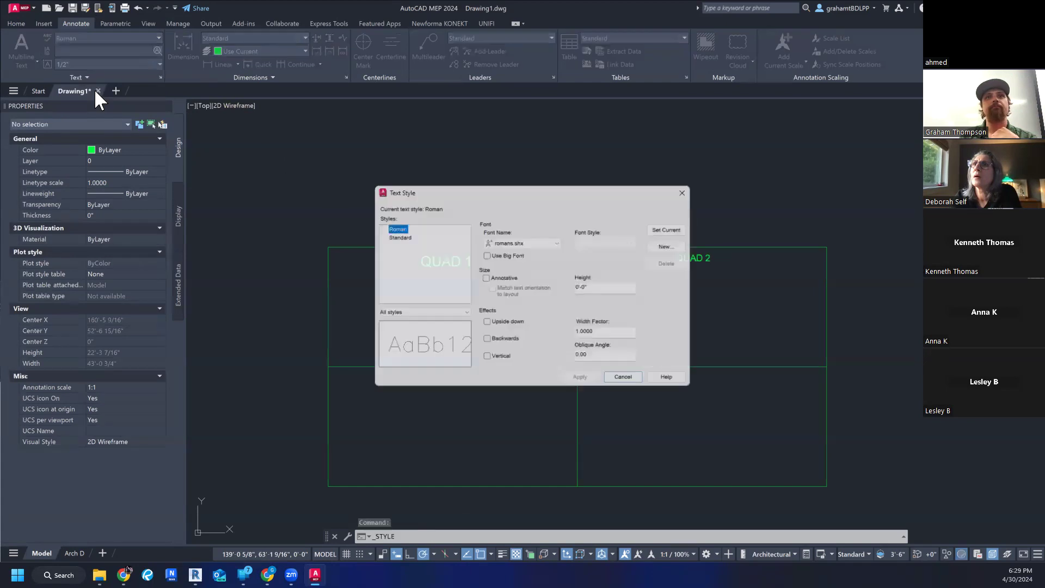
{"action": "left_click", "coordinate": [383, 245]}
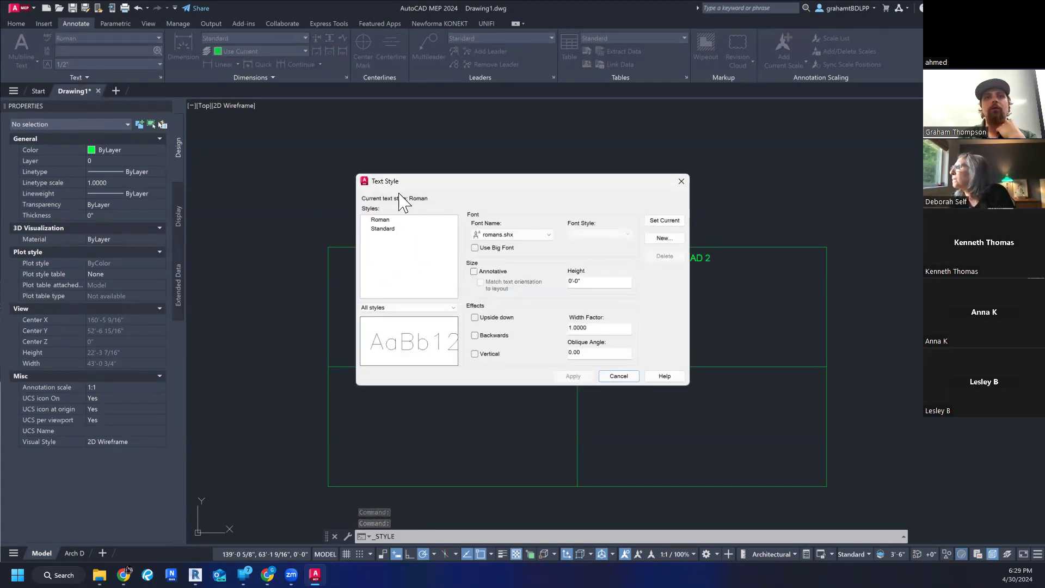
{"action": "left_click", "coordinate": [659, 238]}
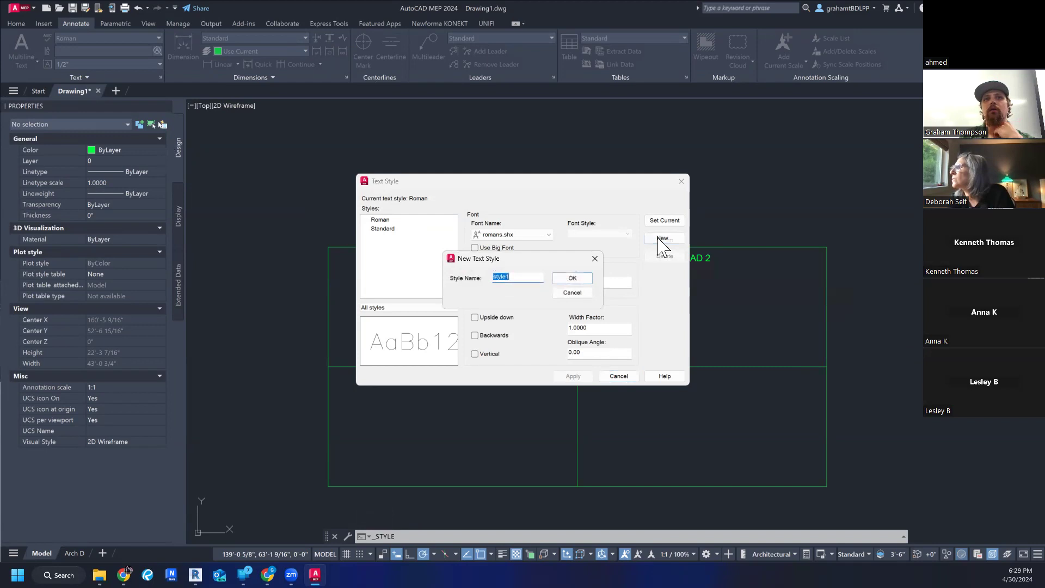
{"action": "type", "text": "cON"}
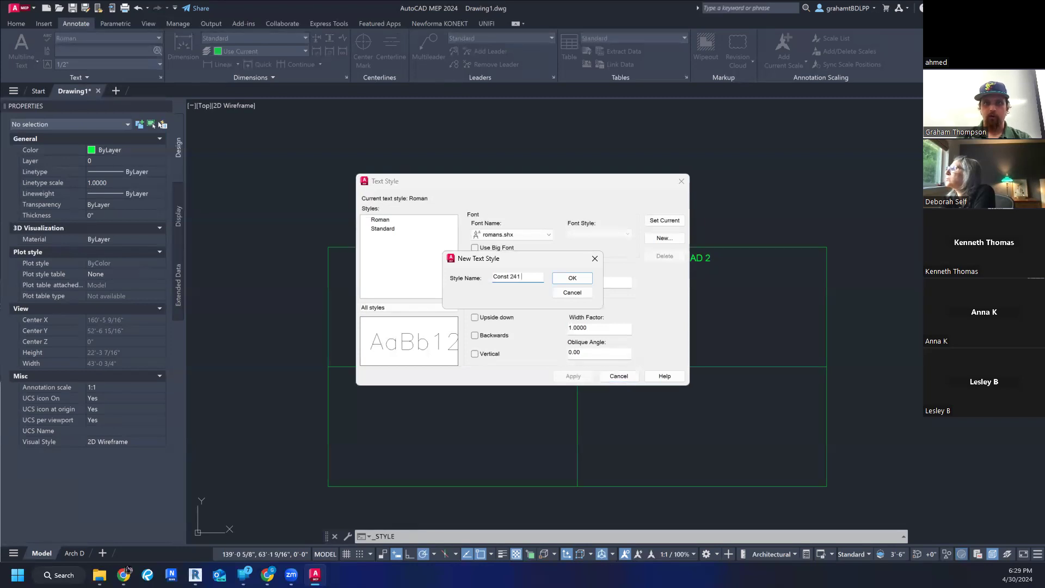
{"action": "type", "text": "st 241 6\" Arial"}
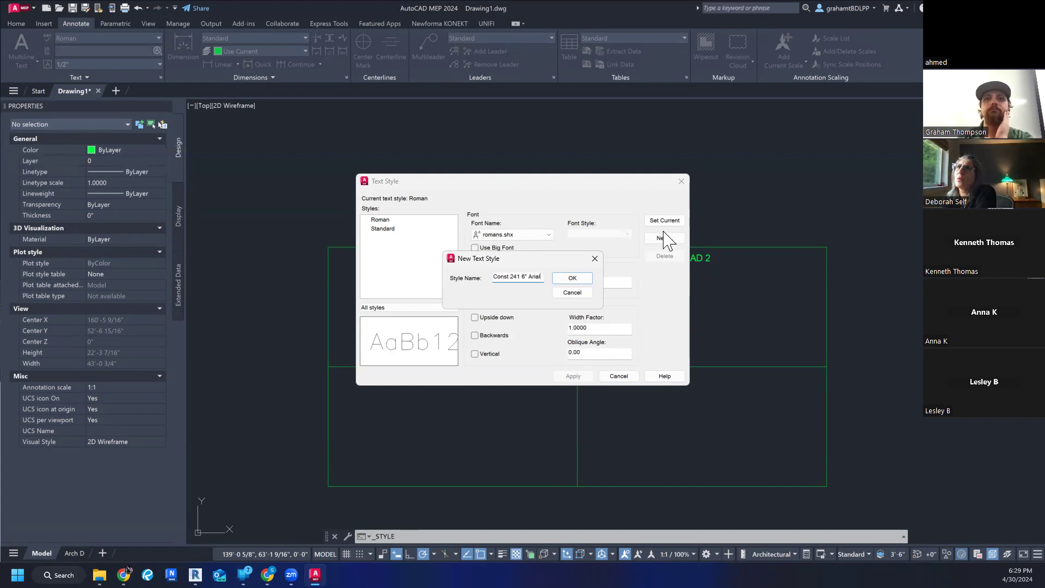
{"action": "left_click", "coordinate": [572, 280]}
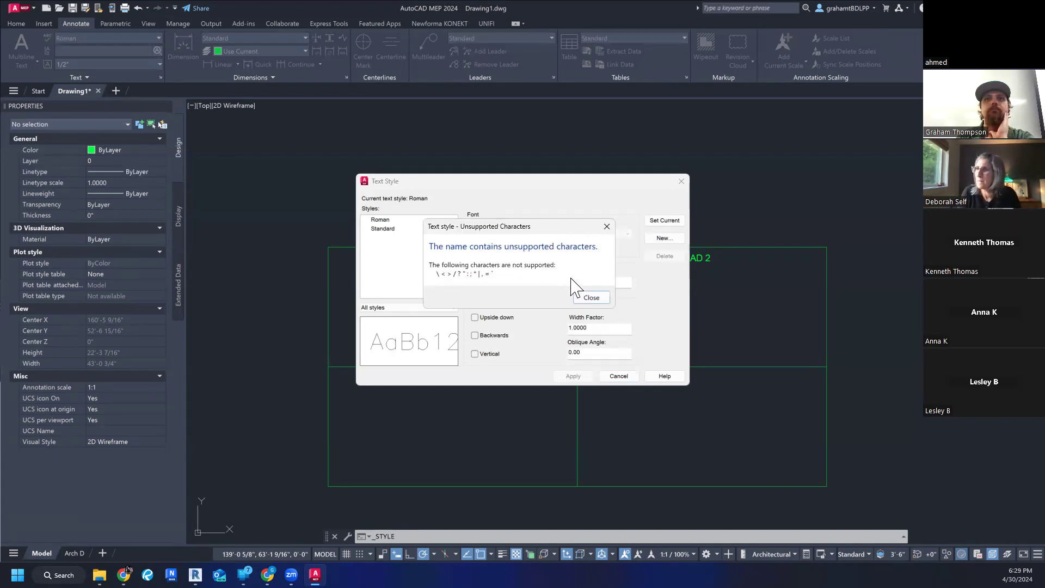
{"action": "left_click", "coordinate": [589, 298]}
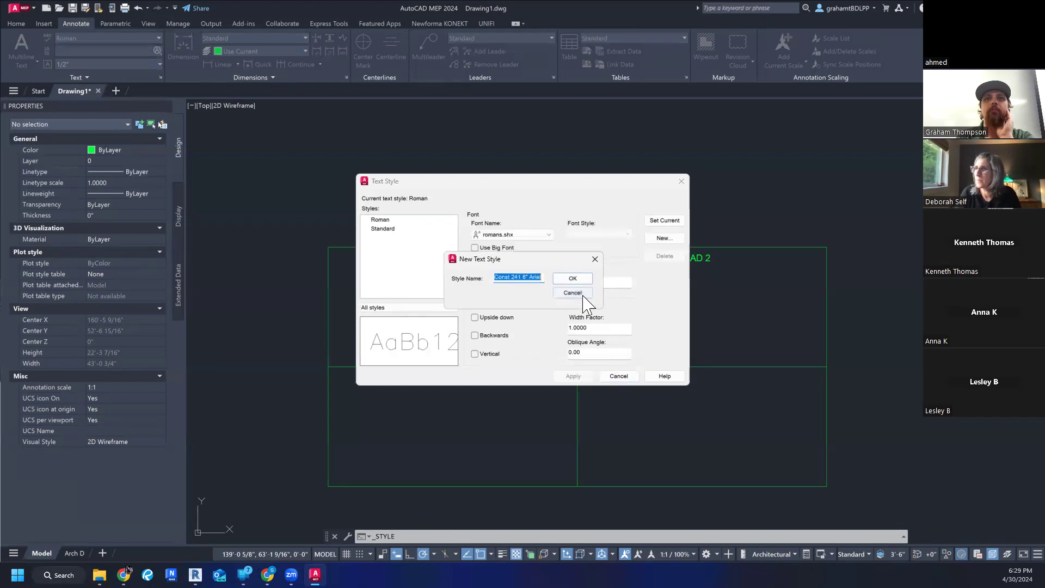
{"action": "left_click", "coordinate": [527, 277]}
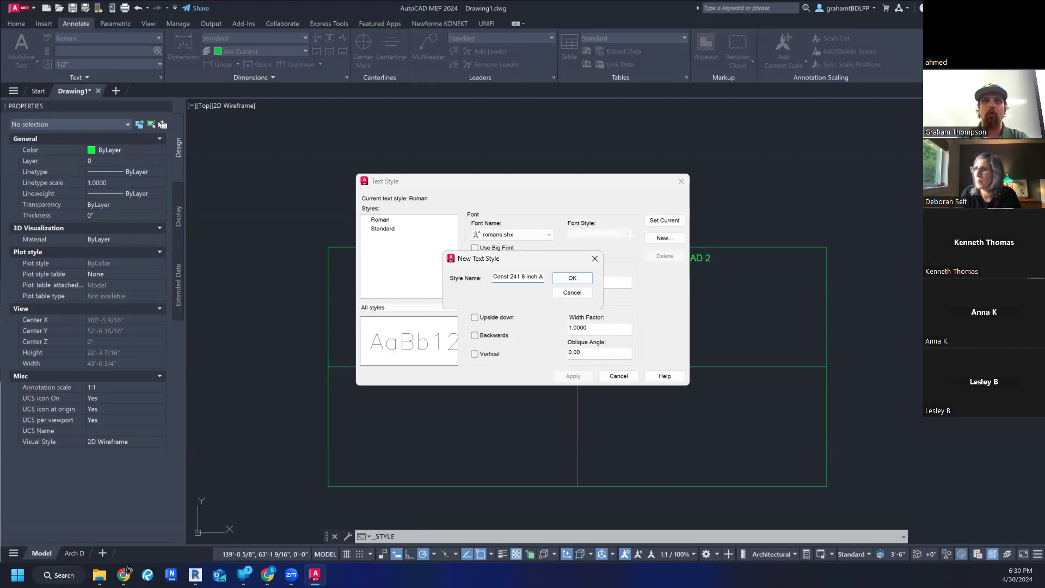
{"action": "key", "text": "Return"}
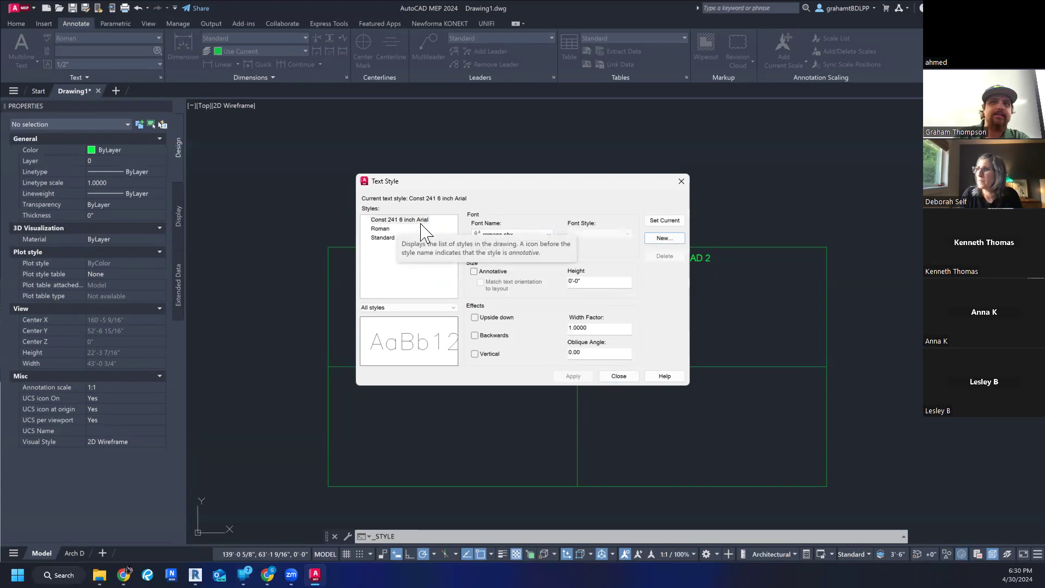
- Set the Const 241 6 inch Arial style's font to Arial and height to 6", apply it, and close the style manager
{"action": "left_click", "coordinate": [520, 235]}
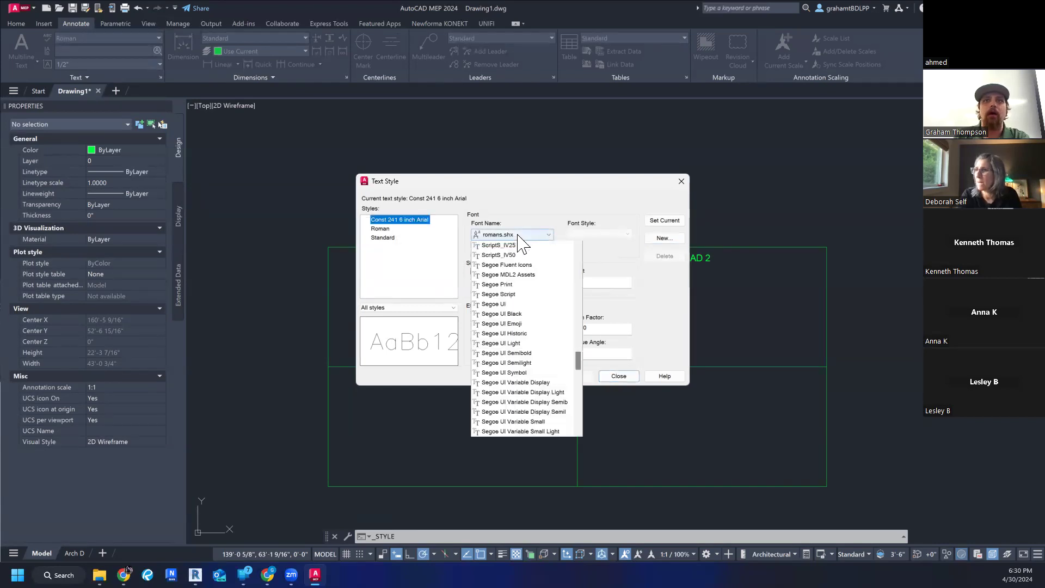
{"action": "type", "text": "arent"}
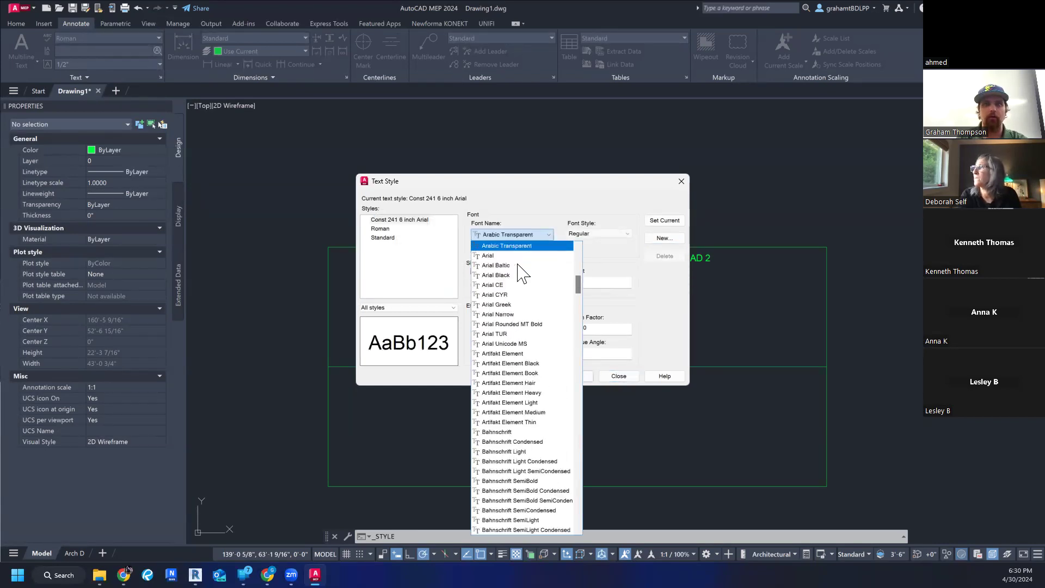
{"action": "left_click", "coordinate": [512, 256]}
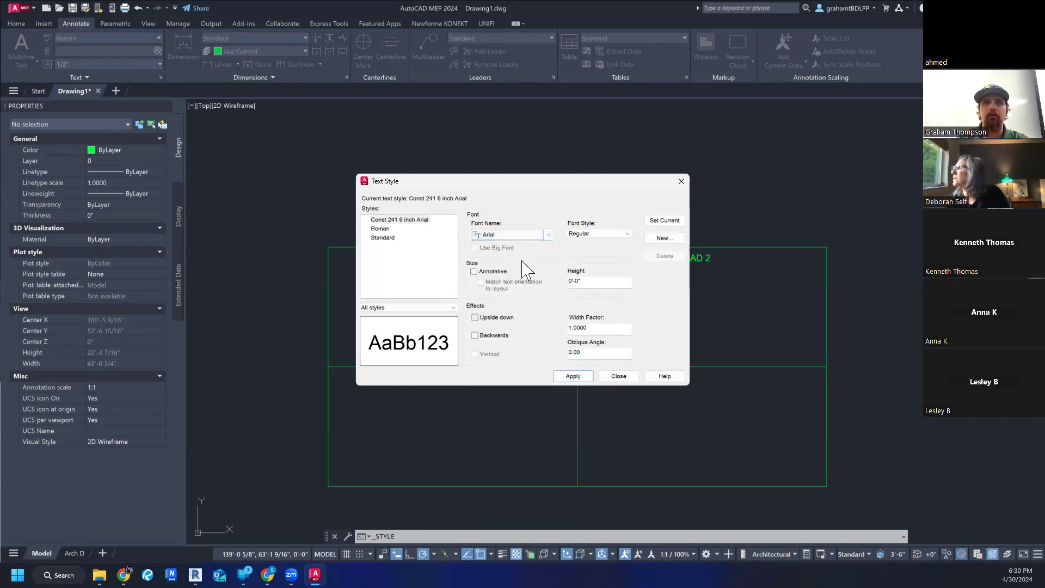
{"action": "double_click", "coordinate": [600, 283]}
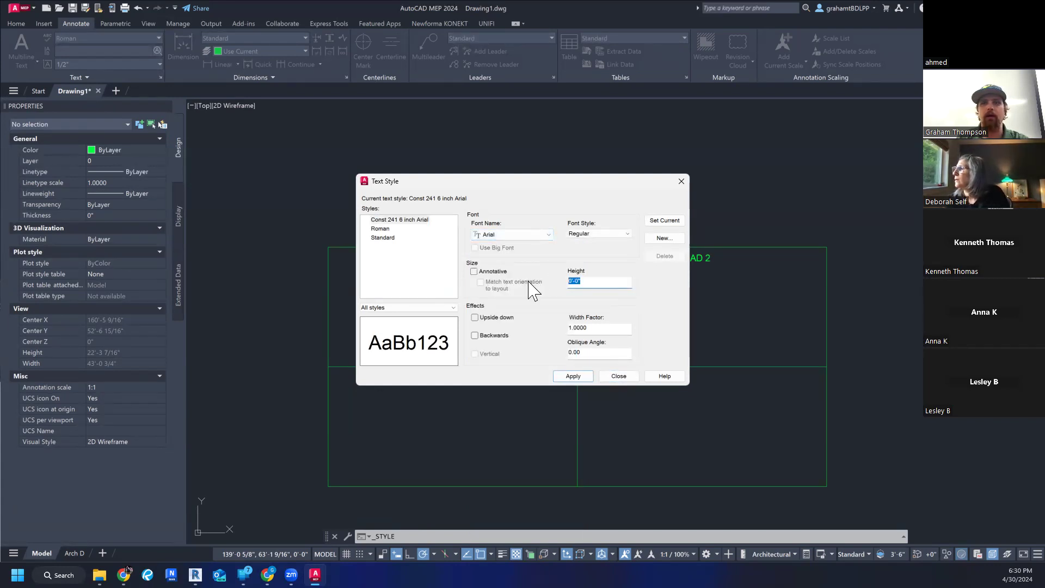
{"action": "type", "text": "6"}
{"action": "key", "text": "Return"}
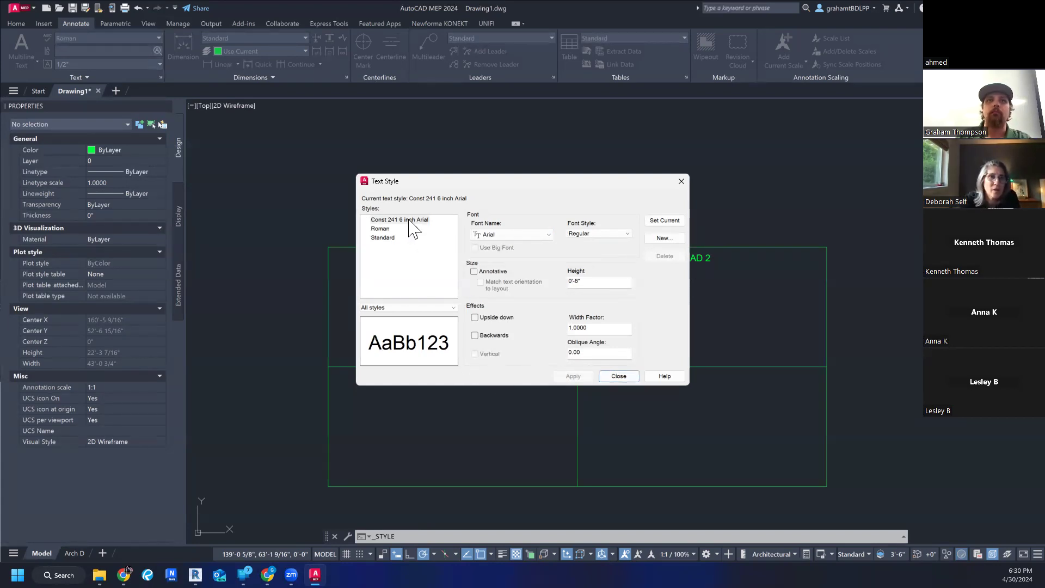
{"action": "left_click", "coordinate": [619, 377]}
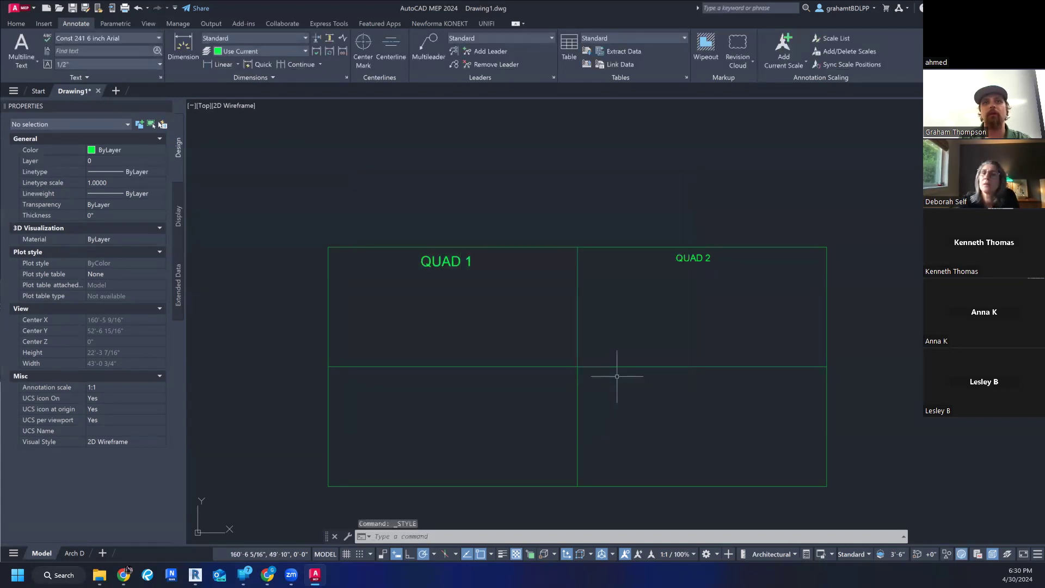
{"action": "key", "text": "Escape"}
{"action": "key", "text": "Escape"}
{"action": "key", "text": "Escape"}
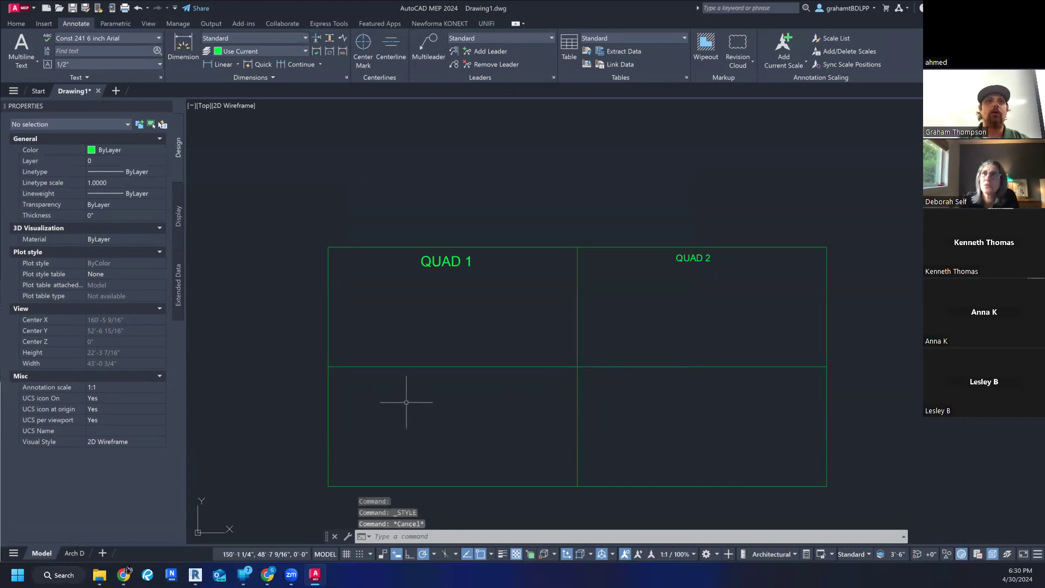
- Examine where the text tool and the active text style are offered among the home and annotation tools
{"action": "left_click", "coordinate": [17, 24]}
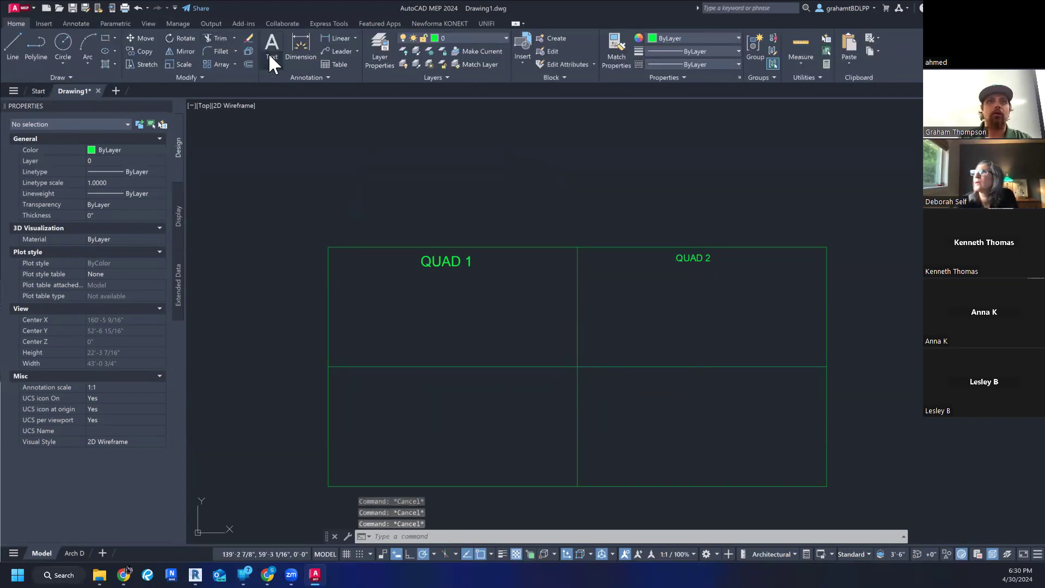
{"action": "left_click", "coordinate": [86, 22]}
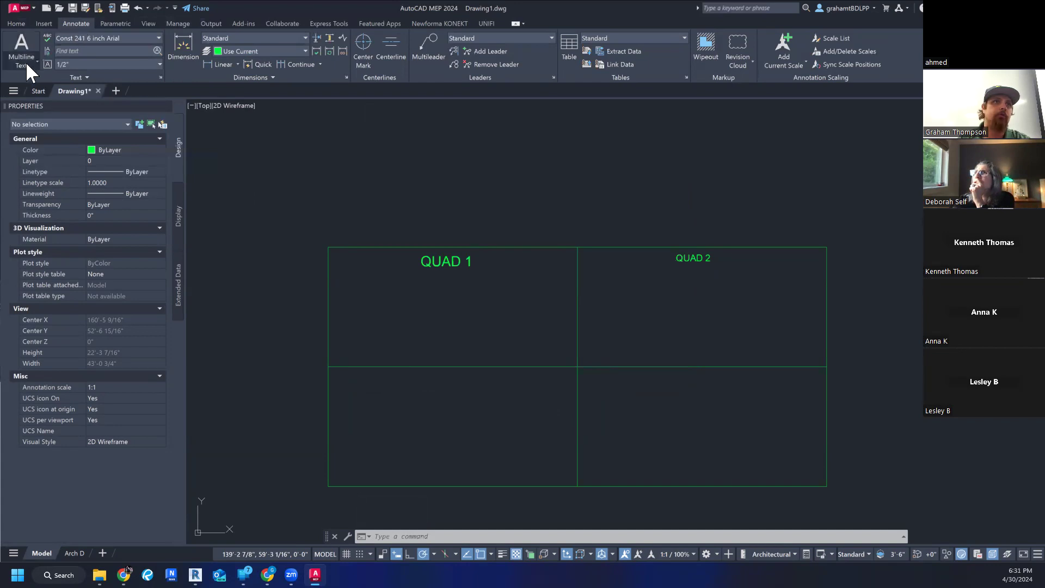
{"action": "left_click", "coordinate": [18, 23]}
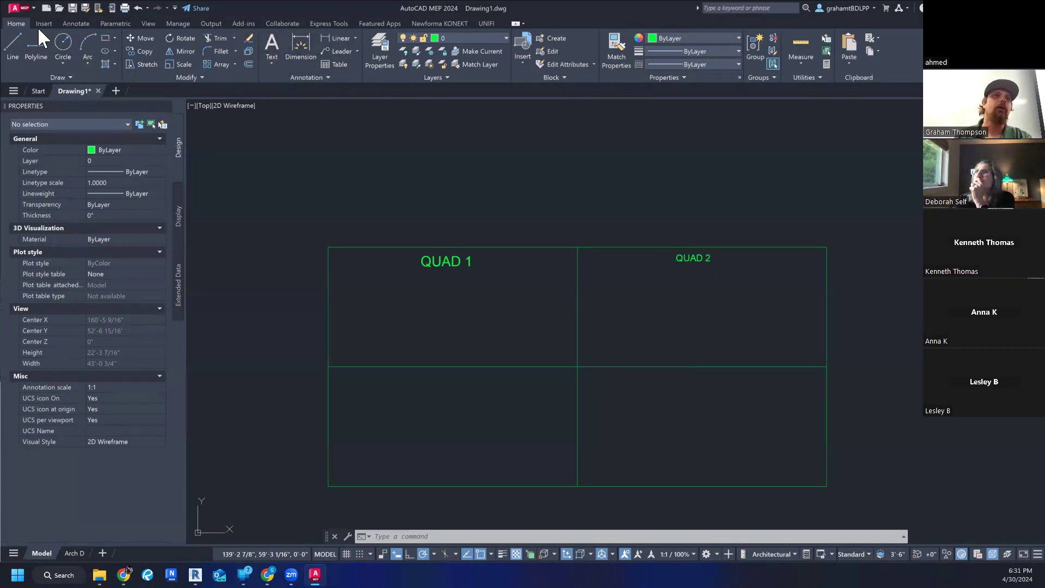
{"action": "left_click", "coordinate": [325, 74]}
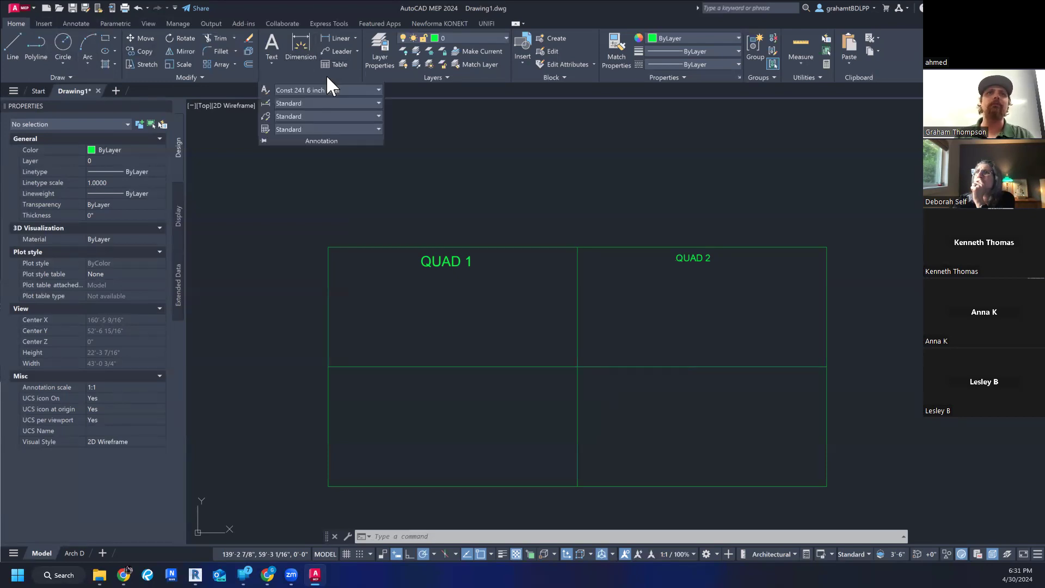
{"action": "left_click", "coordinate": [362, 90]}
{"action": "left_click", "coordinate": [362, 89]}
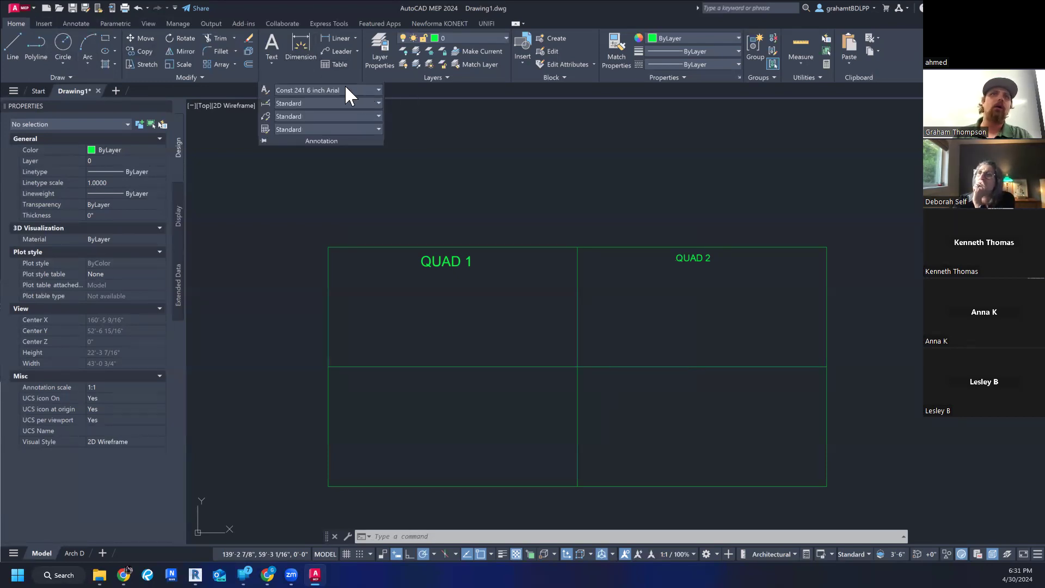
{"action": "left_click", "coordinate": [273, 61]}
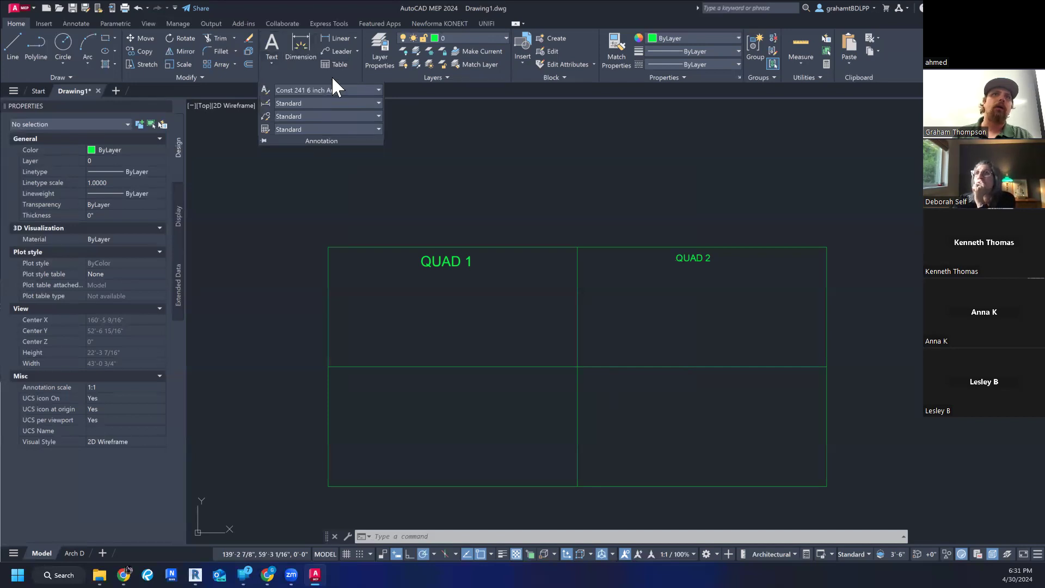
{"action": "left_click", "coordinate": [76, 24]}
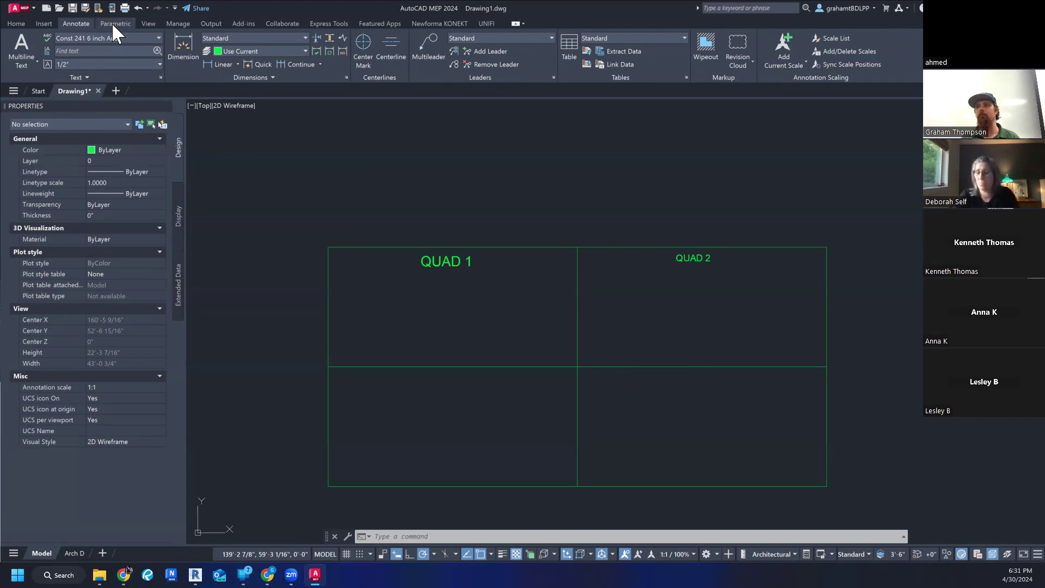
{"action": "left_click", "coordinate": [18, 23]}
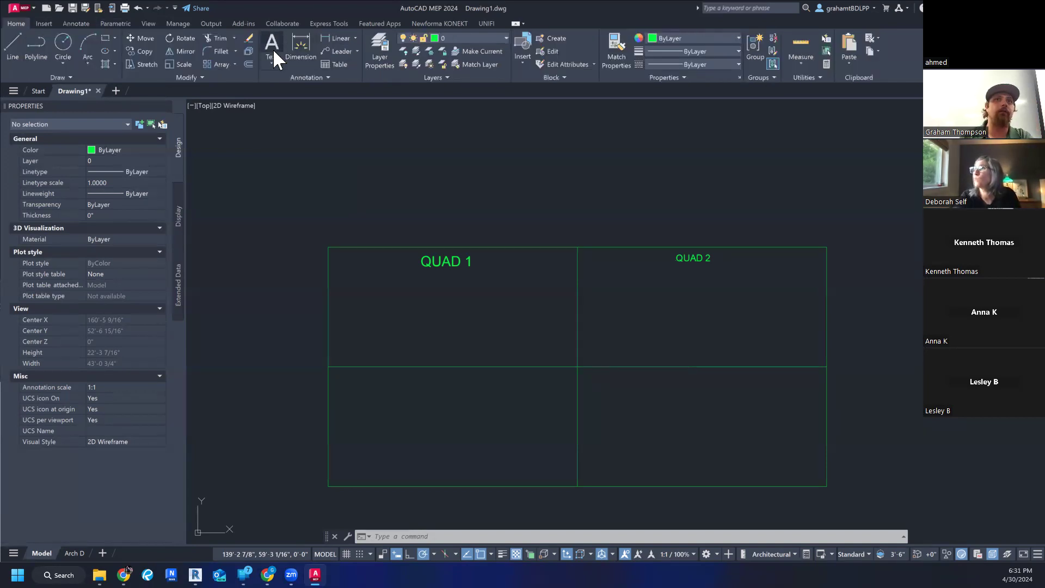
{"action": "left_click", "coordinate": [75, 23]}
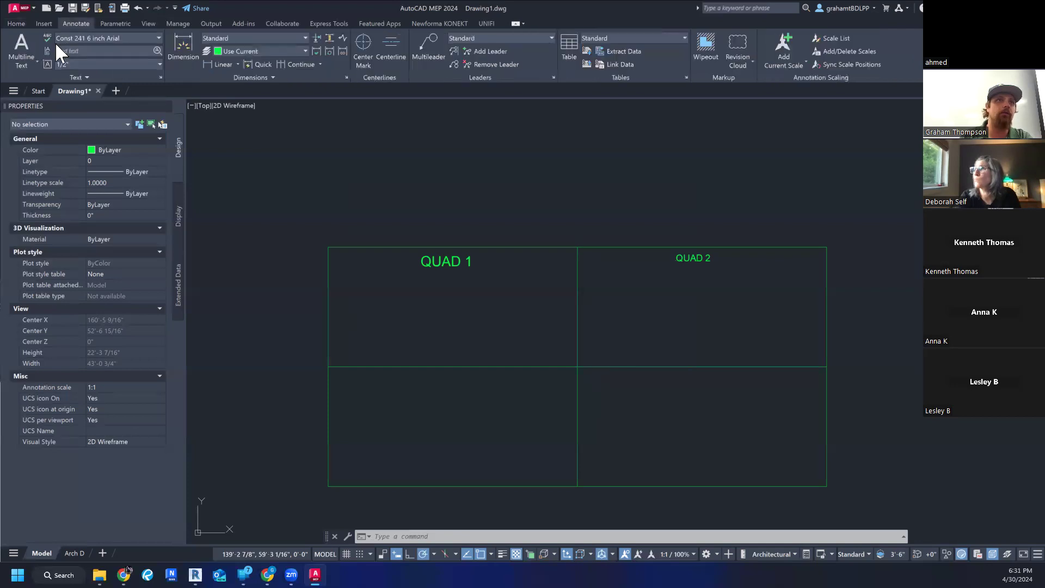
- Add the multiline text "QUAD 3" in the lower-left quadrant, spanning its box from the rectangle's left-edge midpoint to the bottom-edge midpoint
{"action": "left_click", "coordinate": [24, 59]}
{"action": "left_click", "coordinate": [34, 80]}
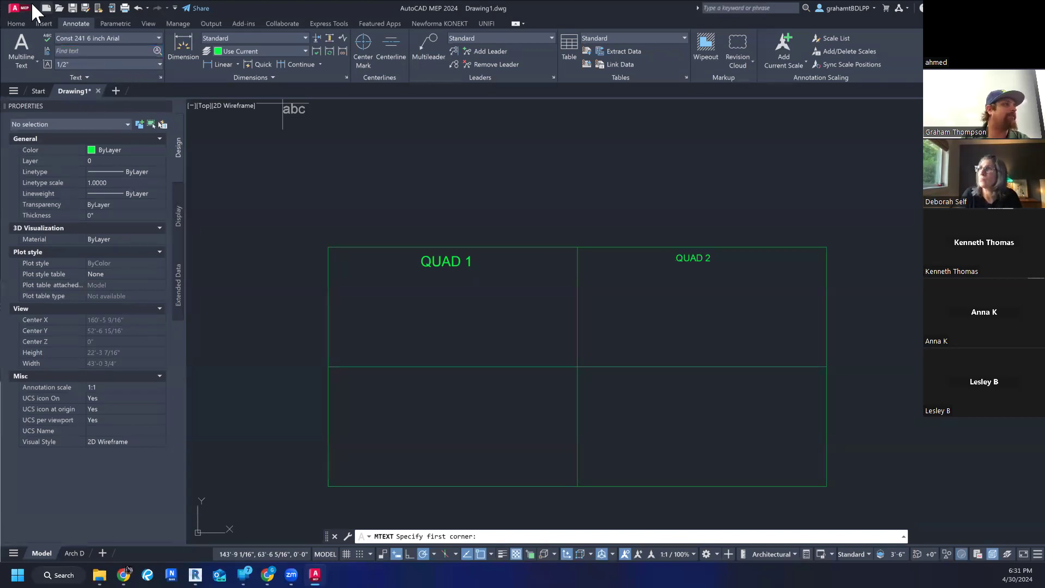
{"action": "left_click", "coordinate": [328, 367]}
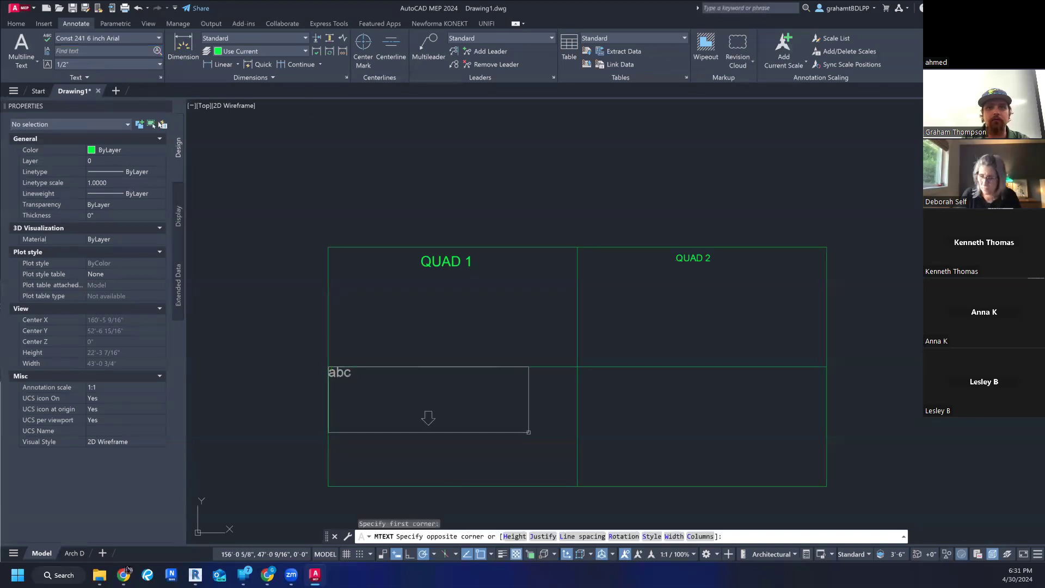
{"action": "left_click", "coordinate": [578, 486]}
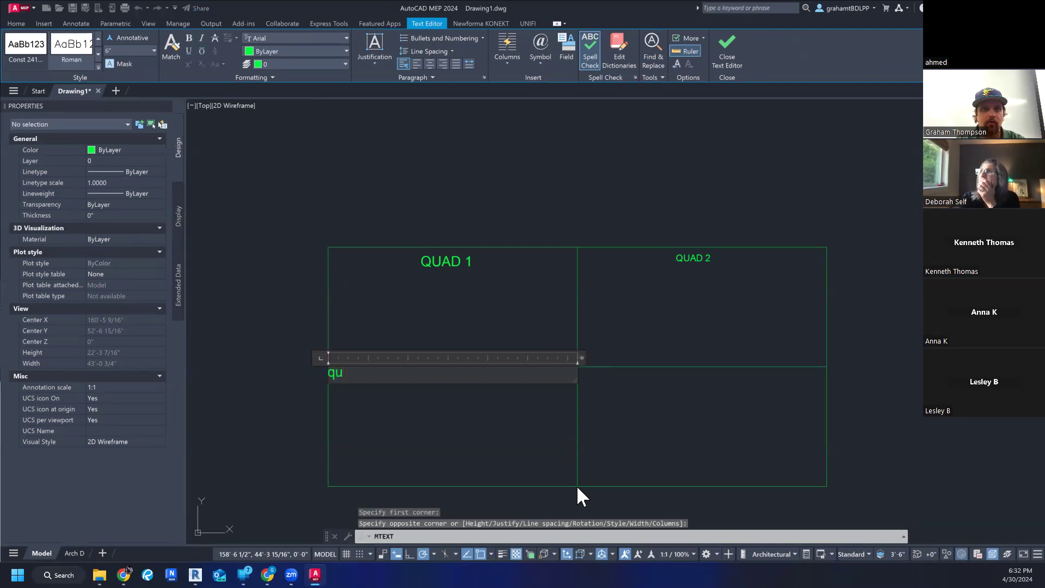
{"action": "type", "text": "QUAD 3"}
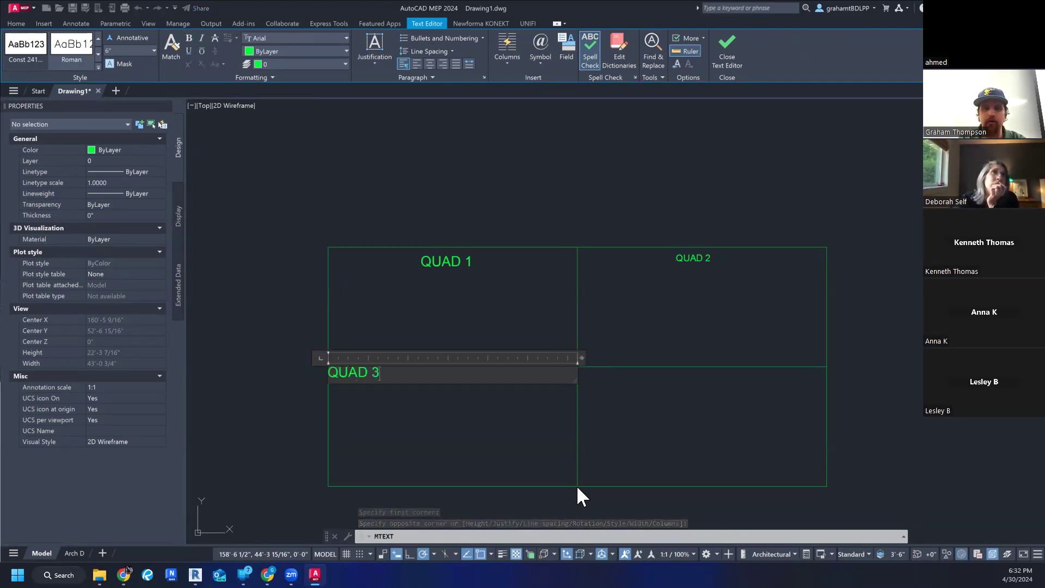
{"action": "left_click", "coordinate": [508, 311]}
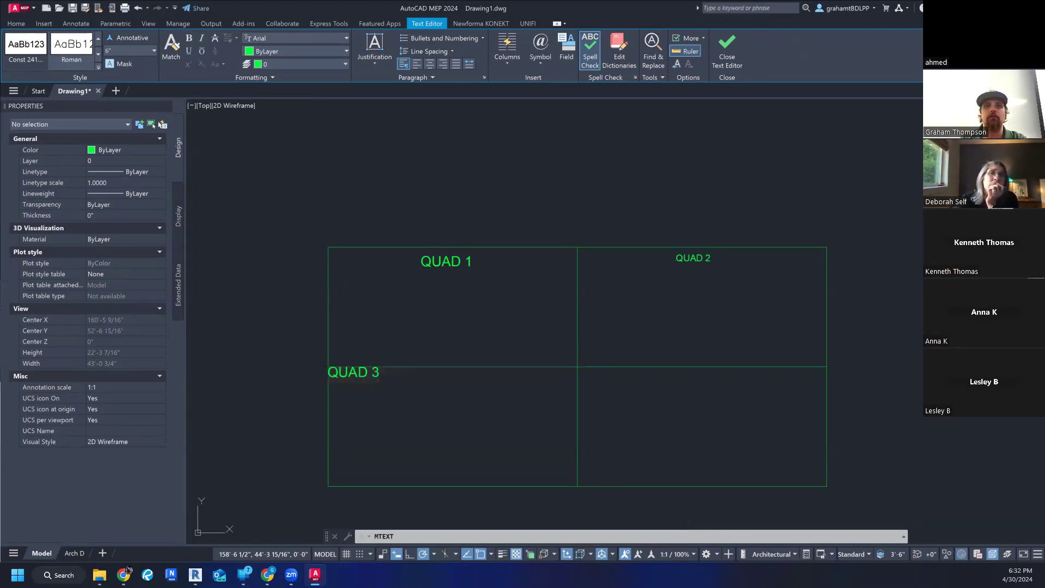
{"action": "key", "text": "Escape"}
{"action": "key", "text": "Escape"}
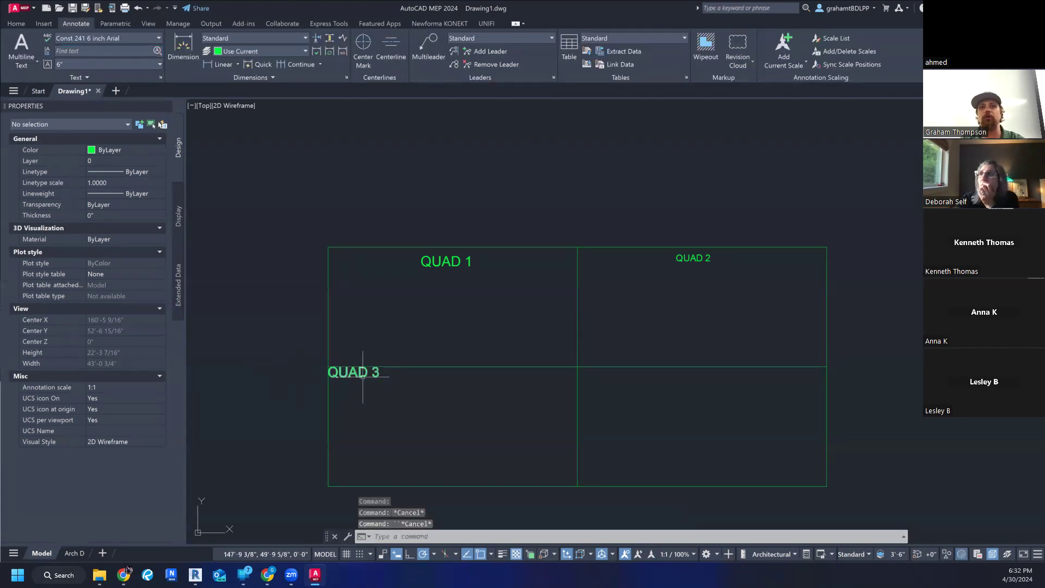
- Move the QUAD 3 label by its insertion grip to the upper middle of its quadrant, roughly beneath QUAD 1, and deselect it
{"action": "left_click", "coordinate": [361, 372]}
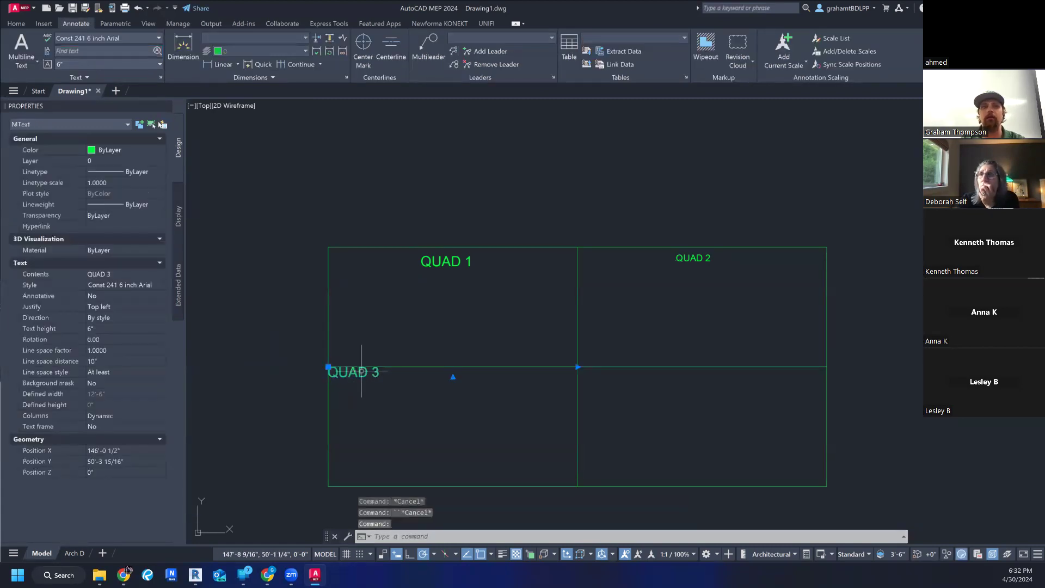
{"action": "left_click", "coordinate": [327, 366]}
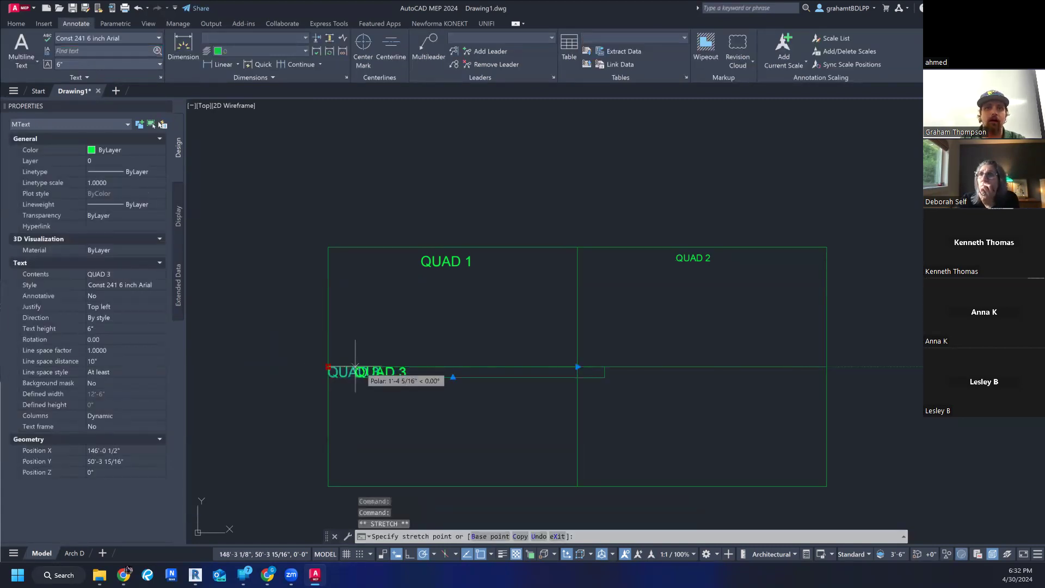
{"action": "left_click", "coordinate": [417, 376]}
{"action": "key", "text": "Escape"}
{"action": "key", "text": "Escape"}
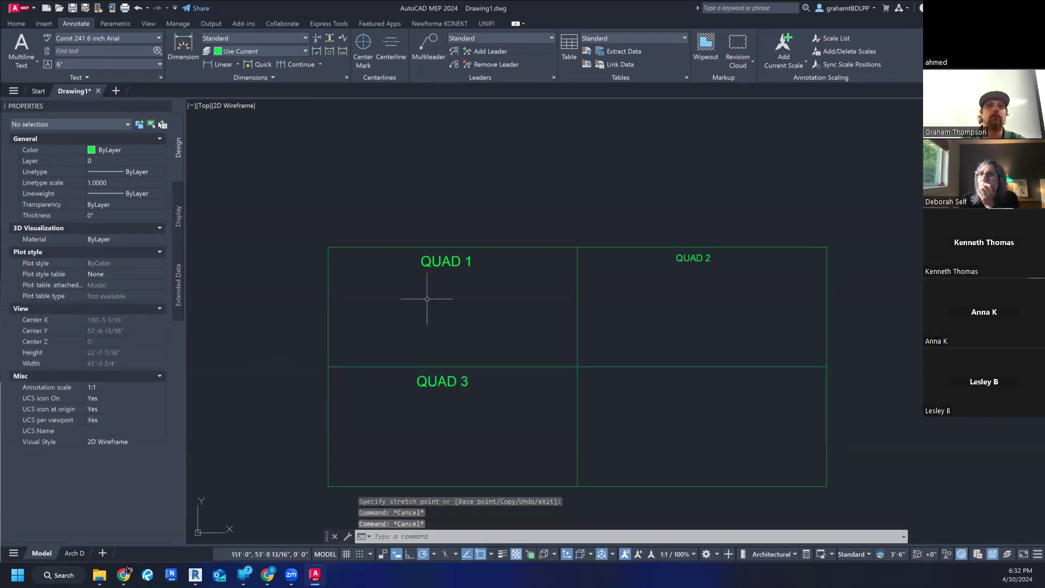
- Inspect the QUAD 1 and QUAD 3 labels, checking which text style QUAD 3 uses, and clear the selection
{"action": "left_click", "coordinate": [438, 260]}
{"action": "key", "text": "Escape"}
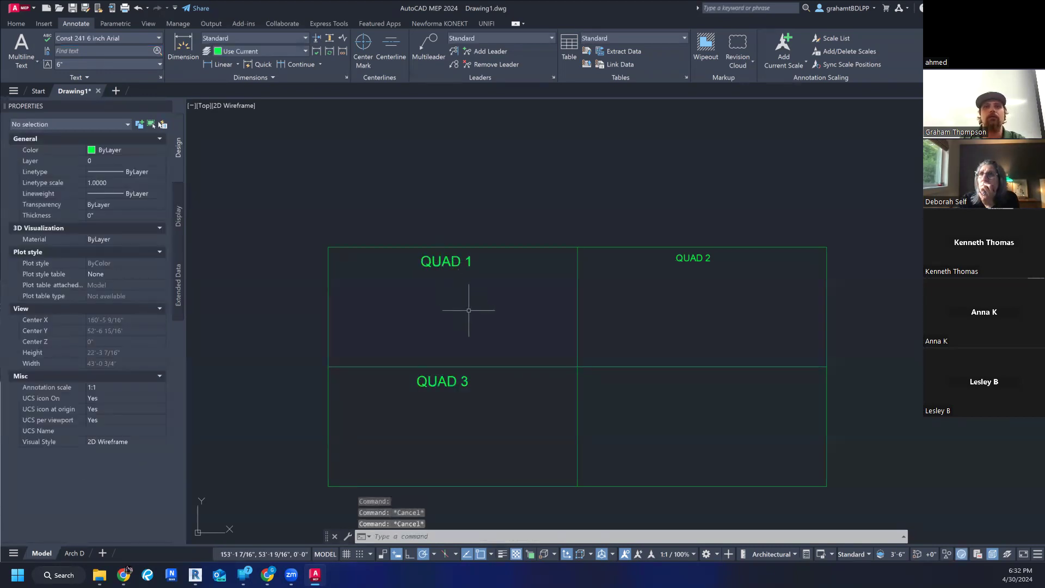
{"action": "left_click", "coordinate": [470, 311]}
{"action": "left_click", "coordinate": [470, 311]}
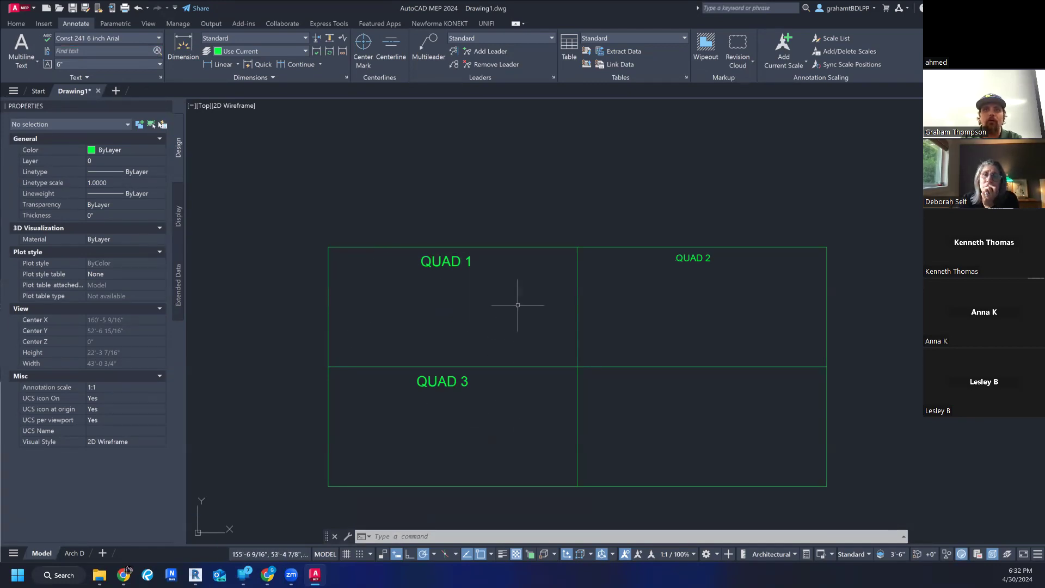
{"action": "left_click", "coordinate": [452, 381]}
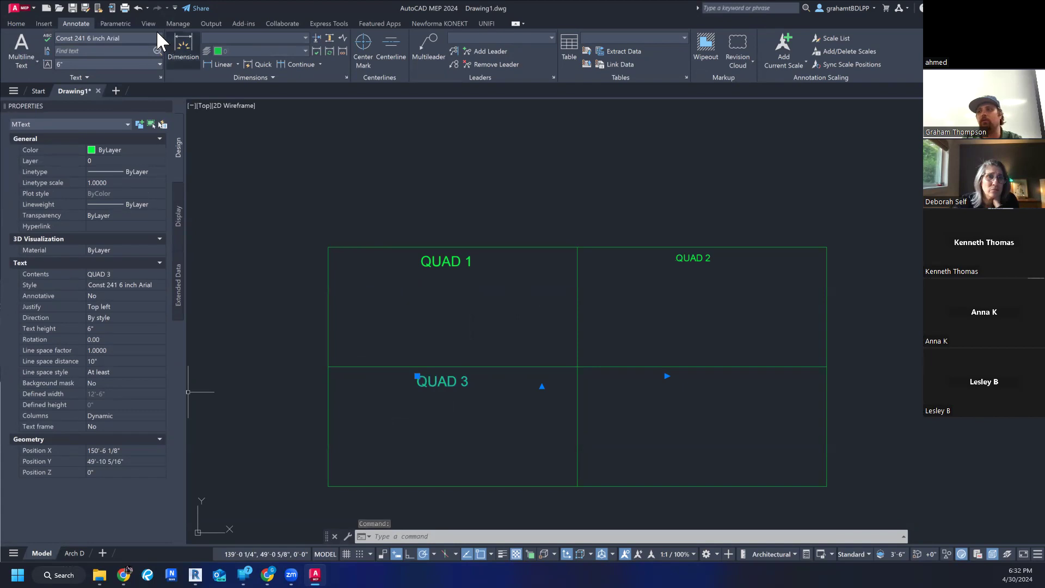
{"action": "left_click", "coordinate": [448, 419]}
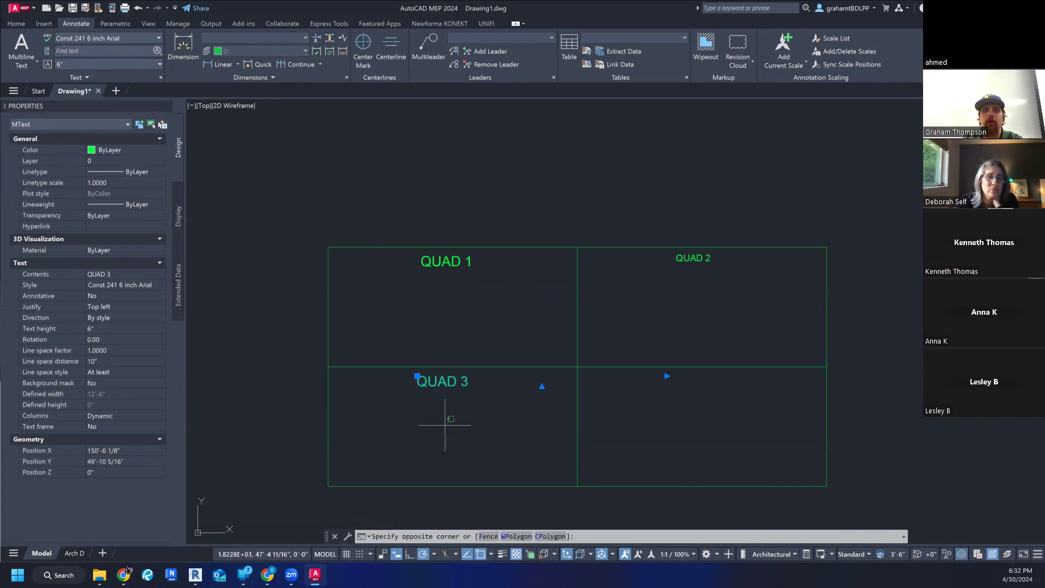
{"action": "key", "text": "Escape"}
{"action": "key", "text": "Escape"}
{"action": "key", "text": "Escape"}
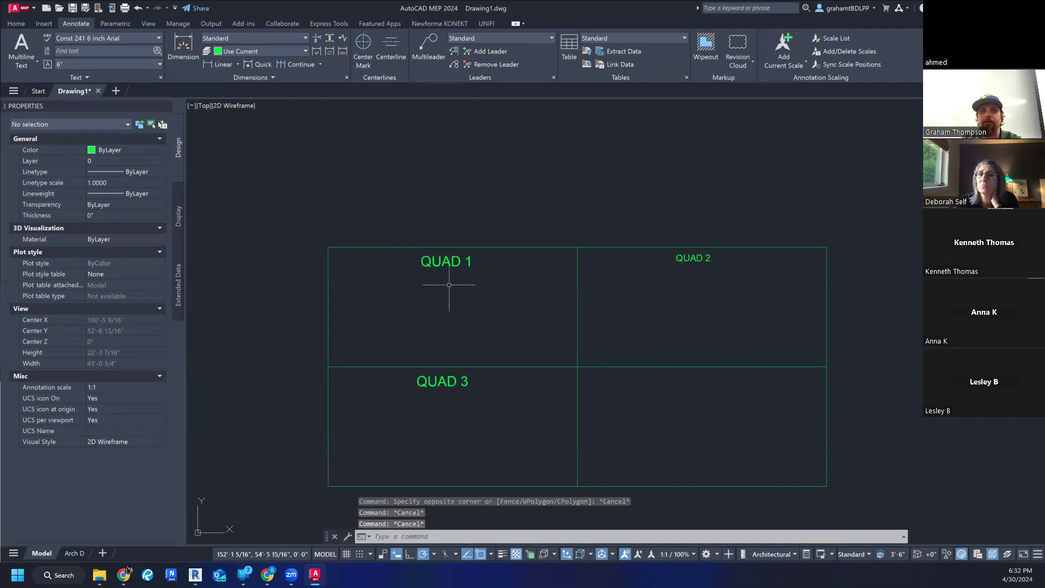
{"action": "left_click", "coordinate": [450, 262]}
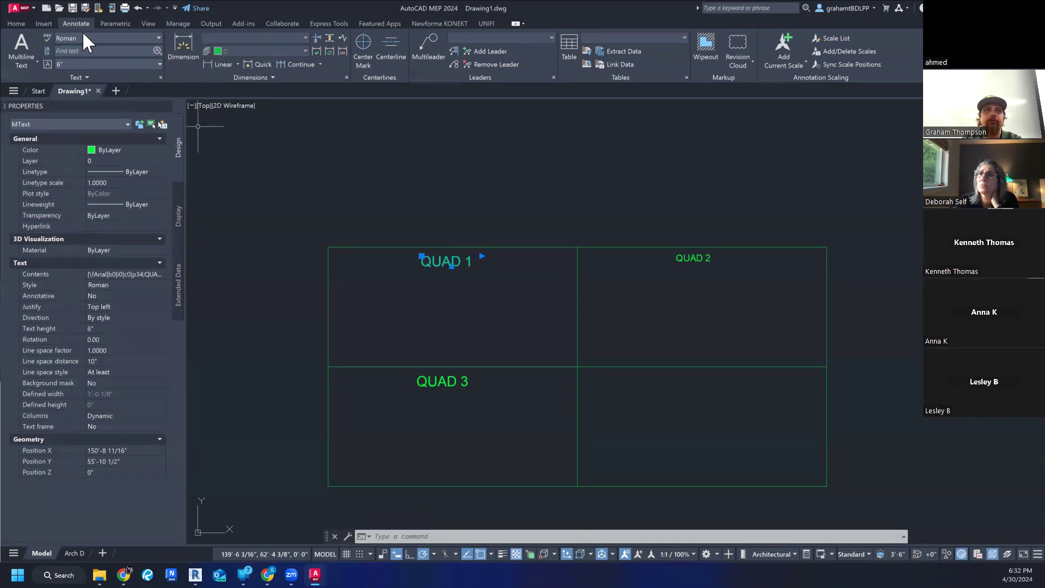
{"action": "left_click", "coordinate": [116, 38]}
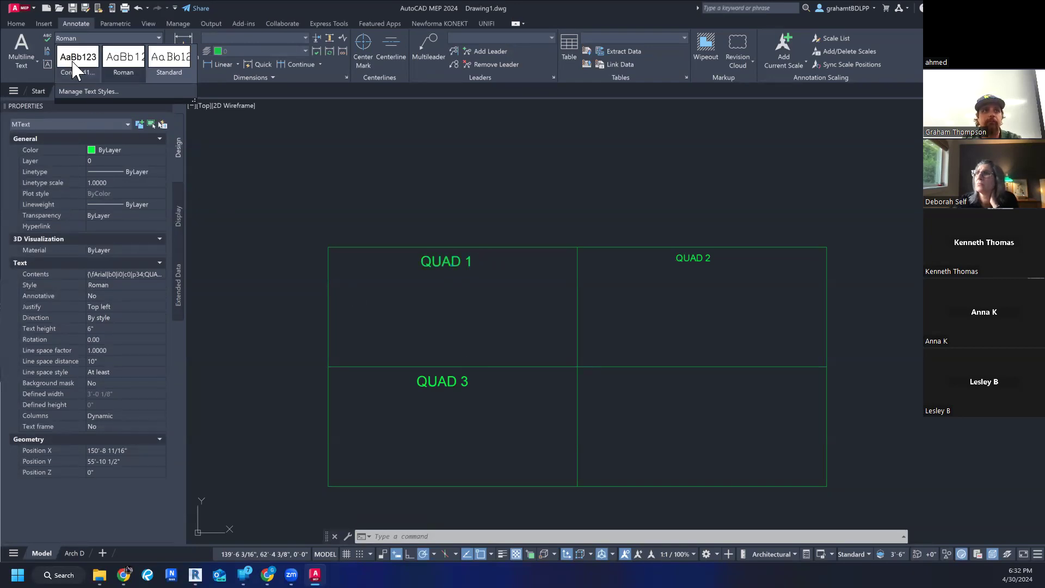
{"action": "key", "text": "Escape"}
{"action": "key", "text": "Escape"}
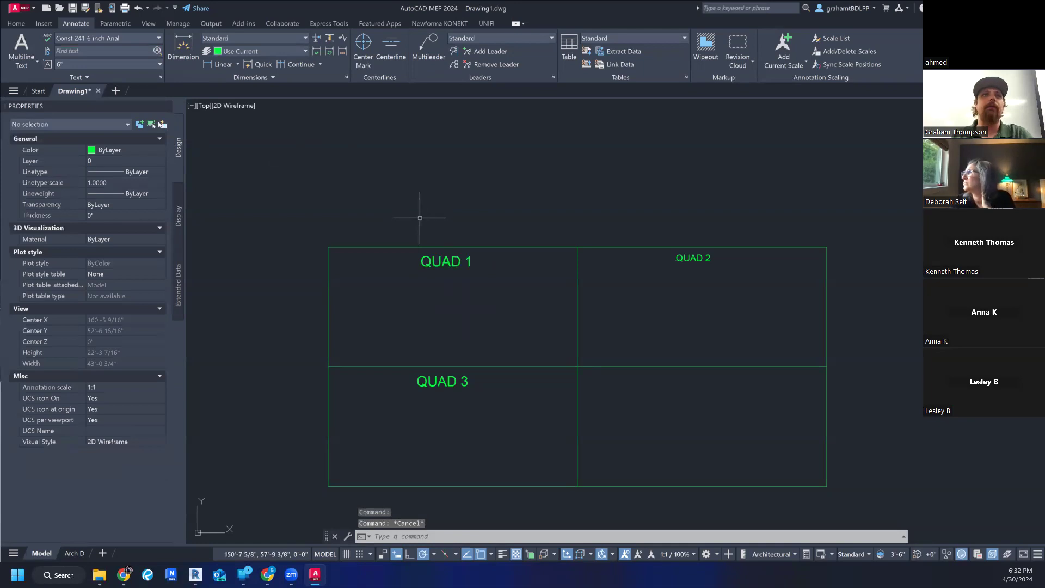
- Assign the Const 241 6 inch Arial text style to the QUAD 1 label and deselect it
{"action": "left_click", "coordinate": [458, 262]}
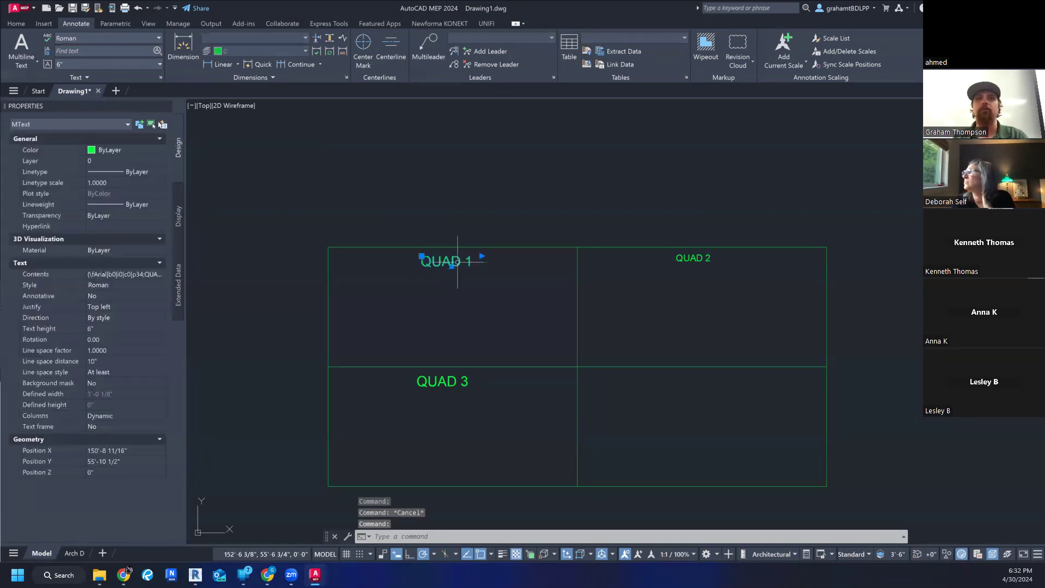
{"action": "left_click", "coordinate": [111, 37]}
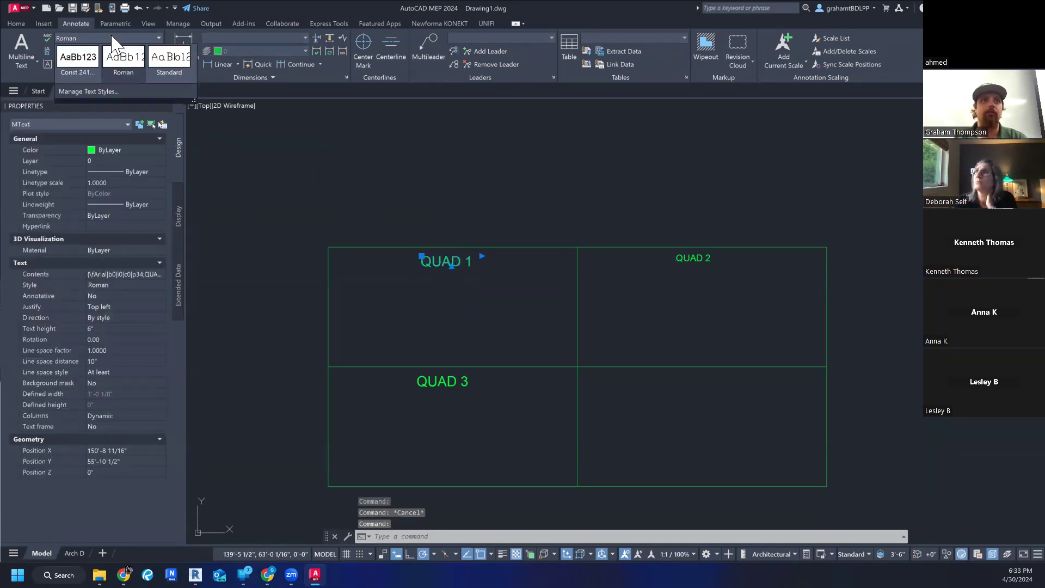
{"action": "left_click", "coordinate": [81, 69]}
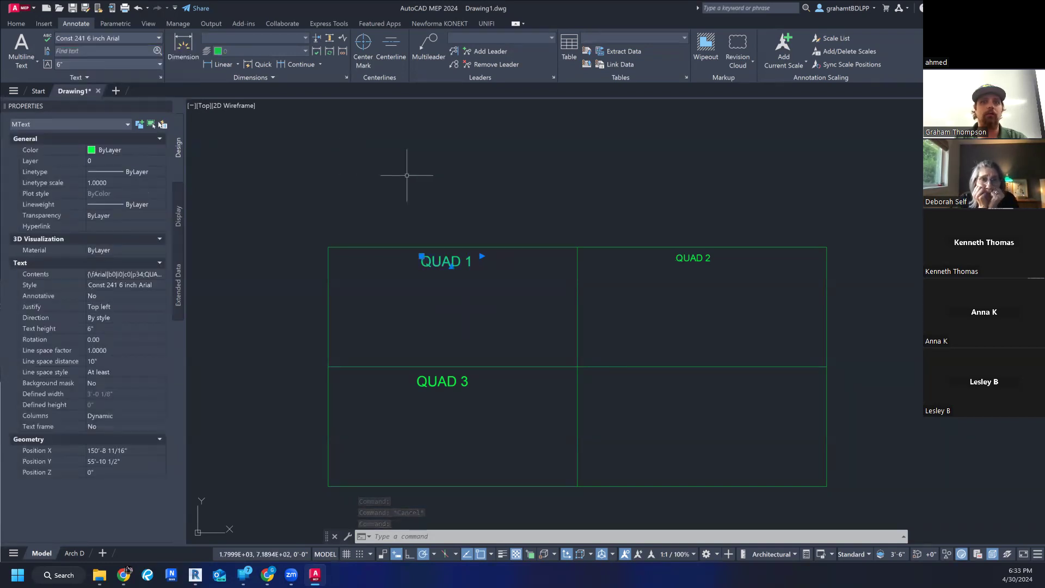
{"action": "key", "text": "Escape"}
- Assign the Const 241 6 inch Arial text style to the QUAD 2 label
{"action": "left_click", "coordinate": [693, 258]}
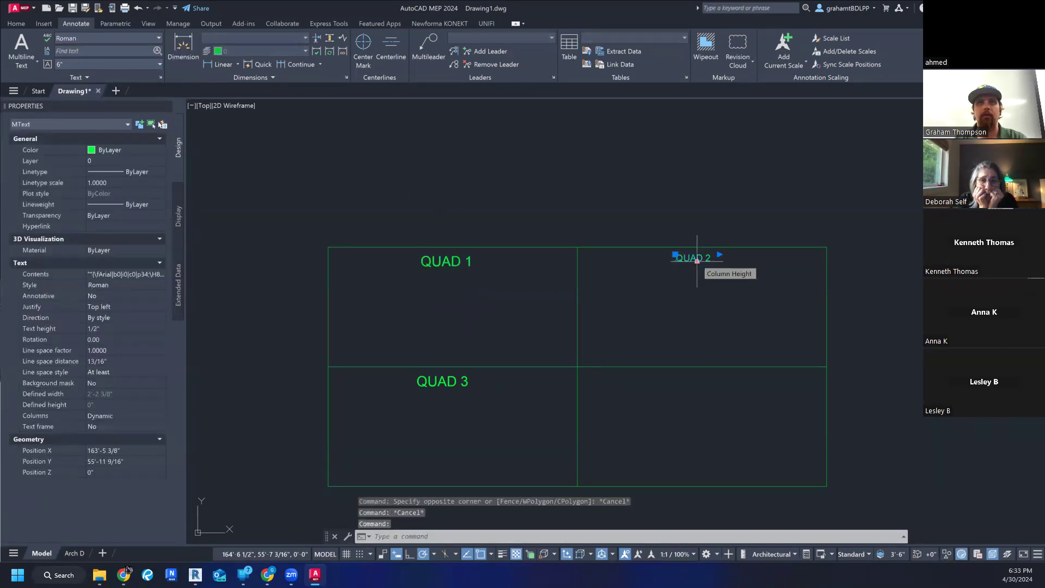
{"action": "left_click", "coordinate": [76, 37]}
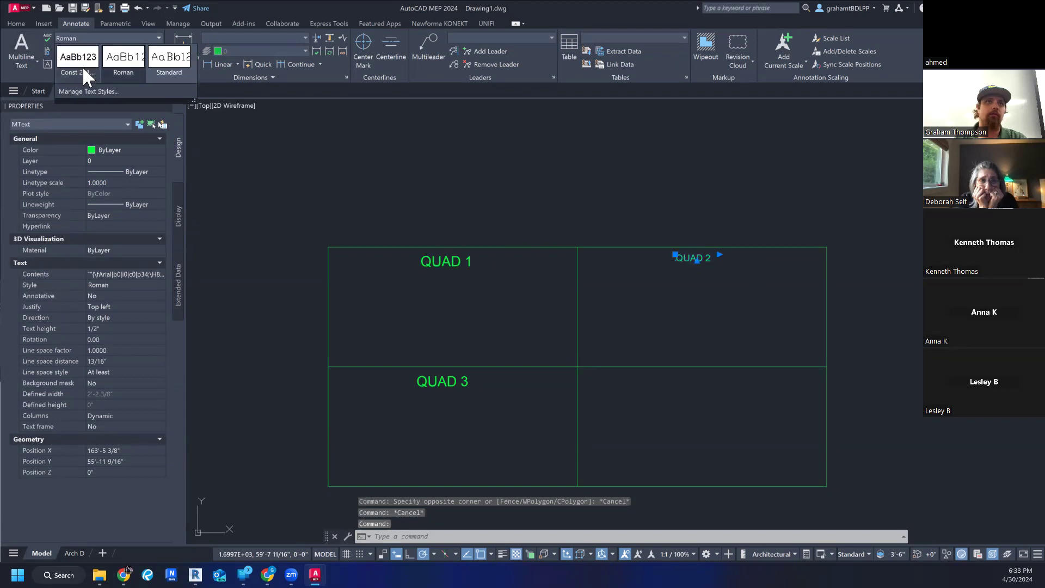
{"action": "left_click", "coordinate": [68, 65]}
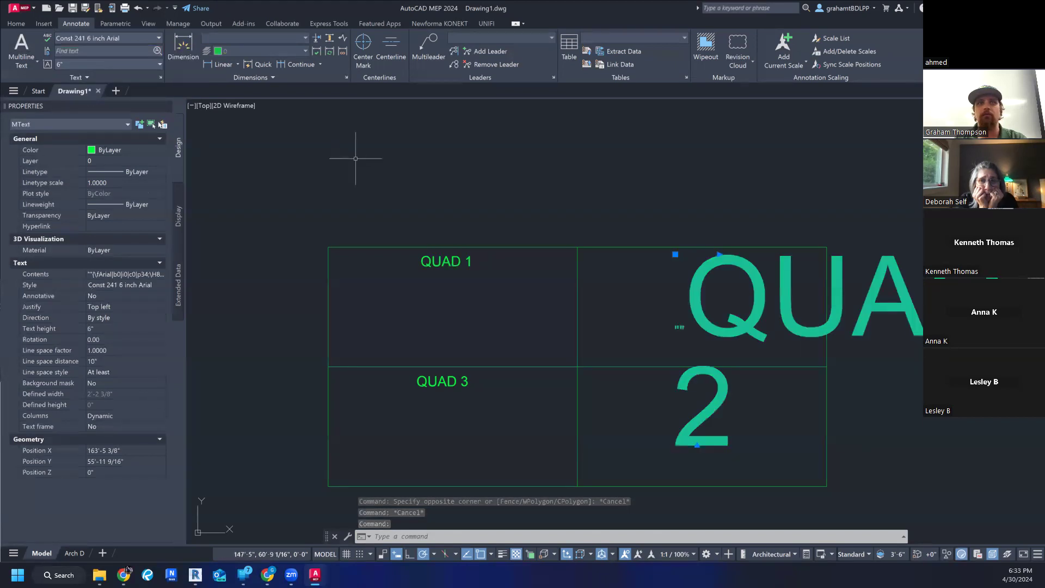
- Try to set the selected QUAD 2 label's text height to 1/2" and clear the selection
{"action": "left_click", "coordinate": [111, 62]}
{"action": "left_click", "coordinate": [106, 71]}
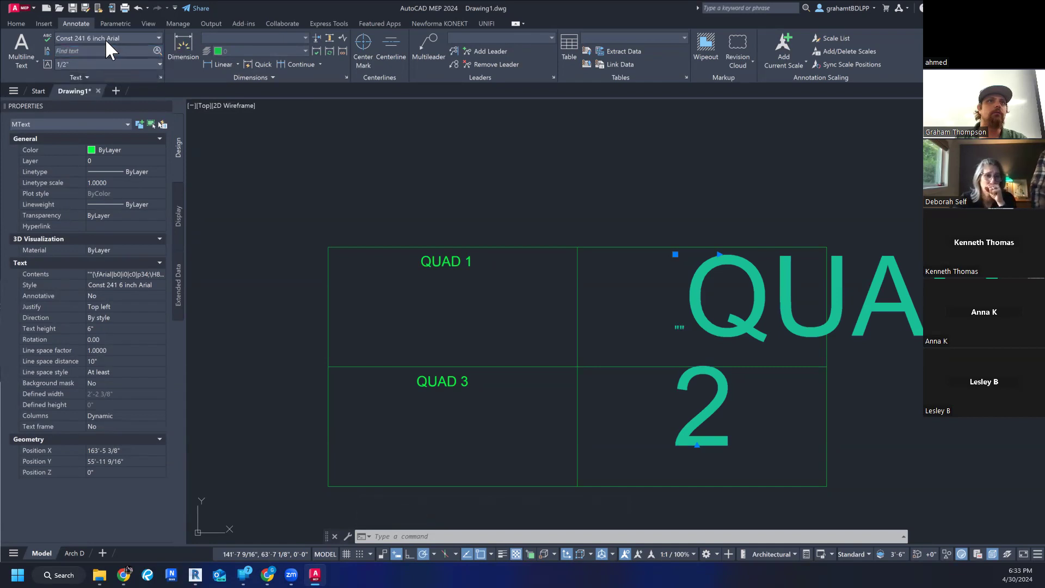
{"action": "key", "text": "Escape"}
- Check the text style and height of the oversized QUAD 2 label and delete the label
{"action": "scroll", "coordinate": [715, 264], "scroll_direction": "down", "scroll_amount": 2}
{"action": "left_click", "coordinate": [703, 282]}
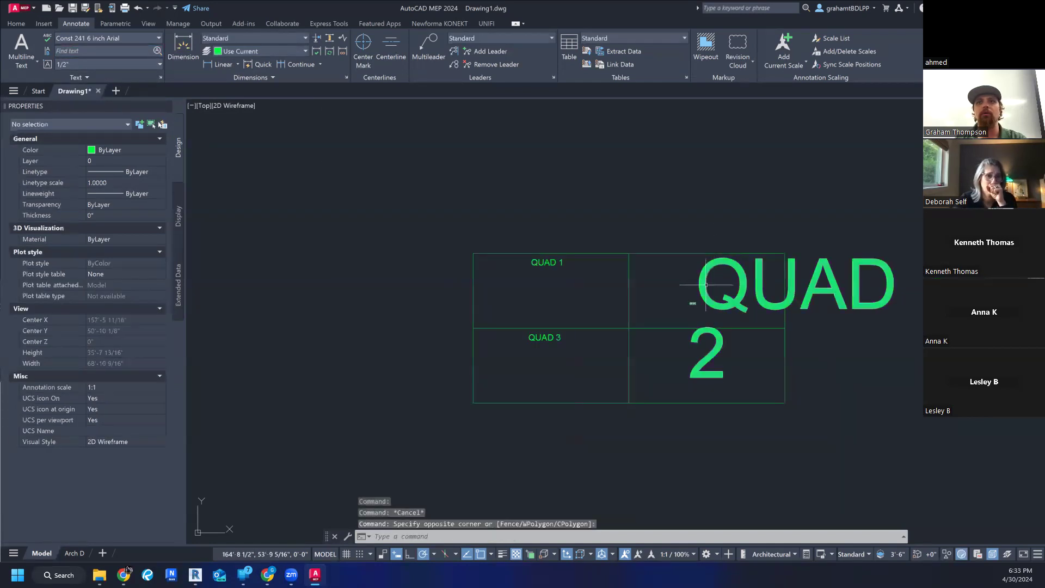
{"action": "left_click", "coordinate": [680, 268]}
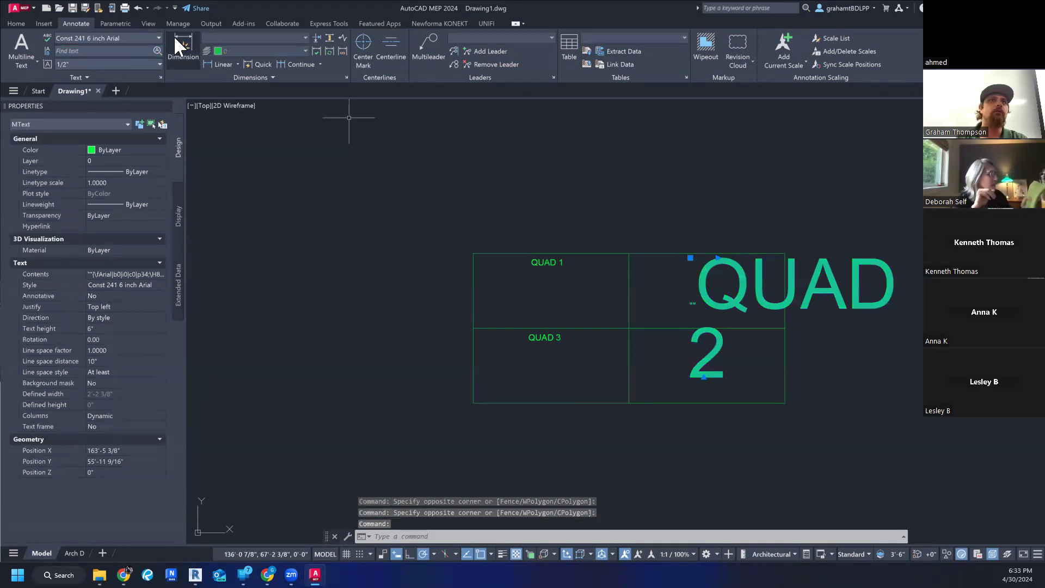
{"action": "left_click", "coordinate": [129, 37]}
{"action": "left_click", "coordinate": [70, 66]}
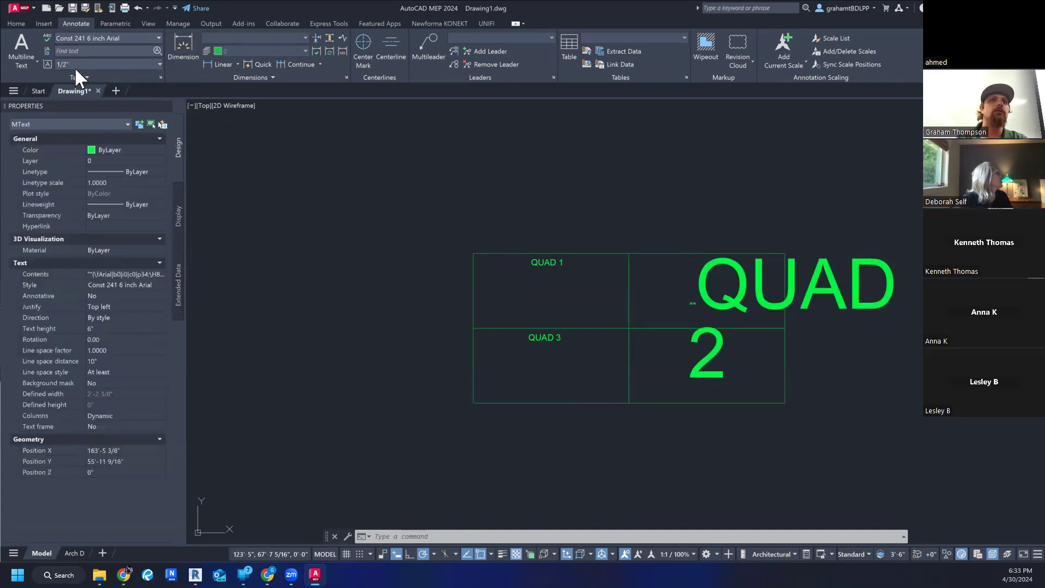
{"action": "key", "text": "Escape"}
{"action": "left_click", "coordinate": [733, 297]}
{"action": "left_click", "coordinate": [722, 300]}
{"action": "scroll", "coordinate": [714, 299], "scroll_direction": "up", "scroll_amount": 10}
{"action": "scroll", "coordinate": [714, 300], "scroll_direction": "down", "scroll_amount": 12}
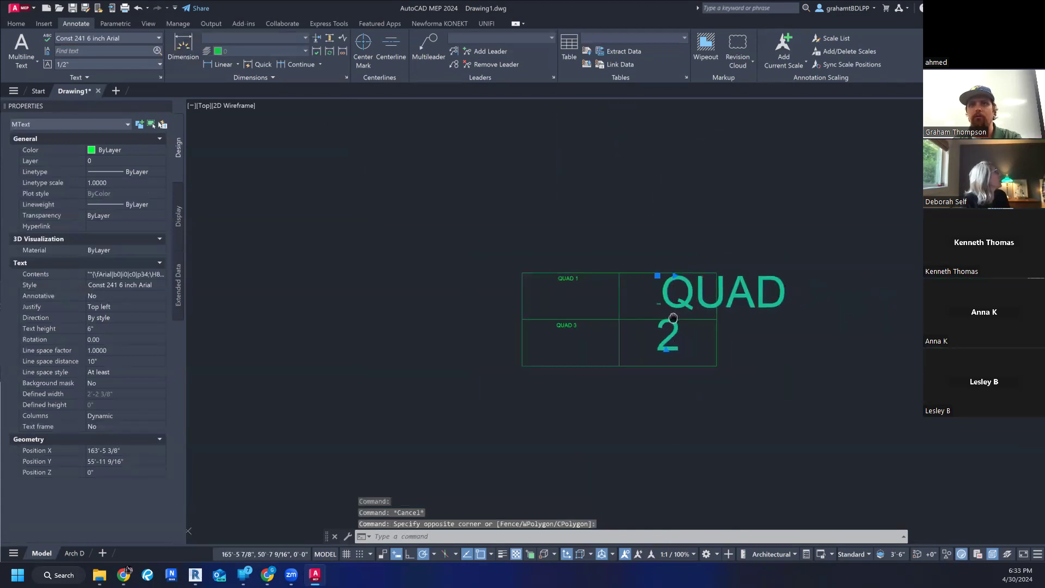
{"action": "key", "text": "Delete"}
- Copy the QUAD 1 label into the upper-right quadrant, from the rectangle's upper-left corner to the midpoint of its top edge
{"action": "scroll", "coordinate": [631, 272], "scroll_direction": "up", "scroll_amount": 8}
{"action": "scroll", "coordinate": [546, 308], "scroll_direction": "down", "scroll_amount": 7}
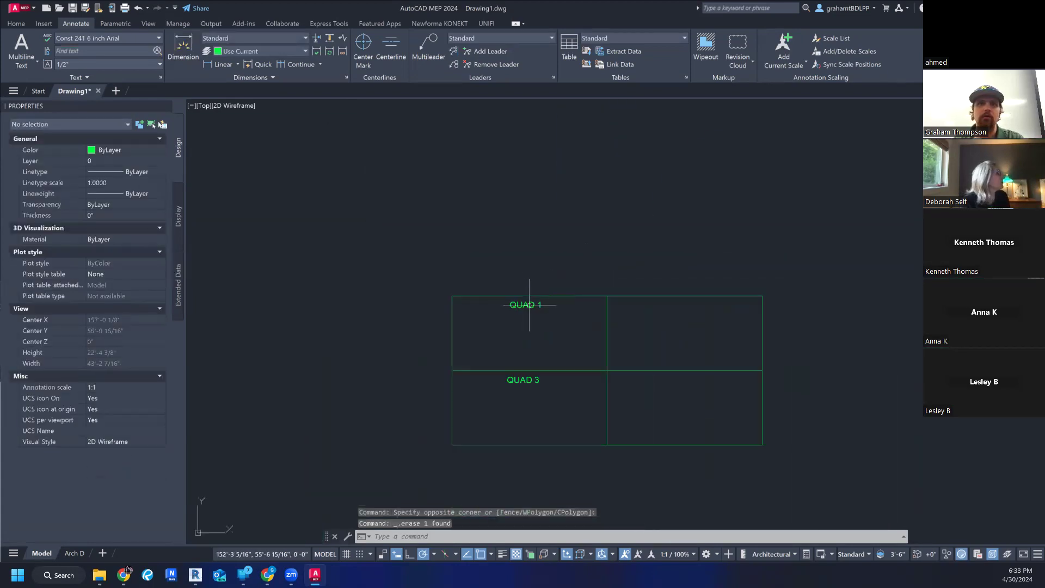
{"action": "left_click", "coordinate": [525, 304]}
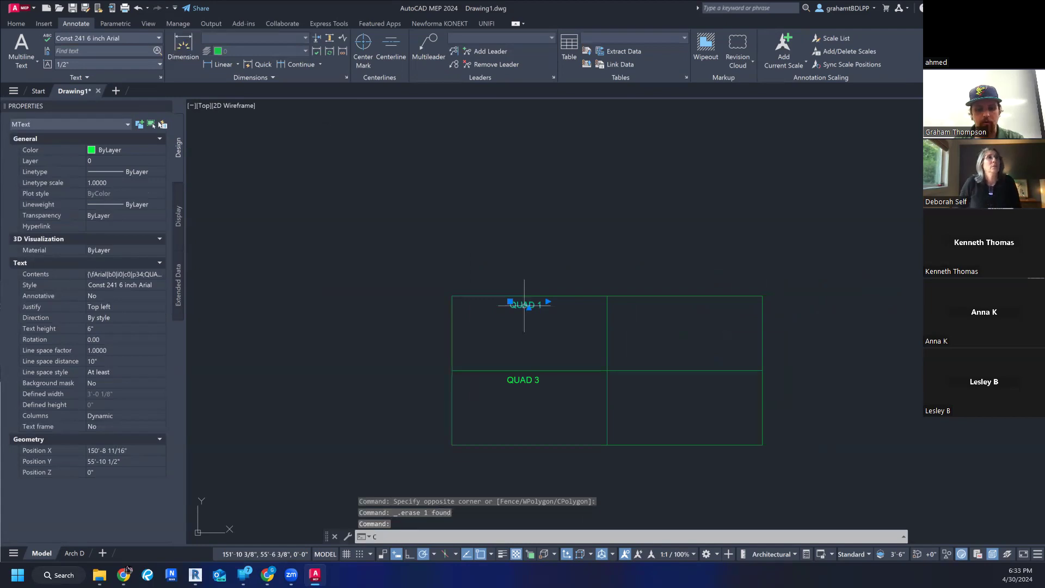
{"action": "type", "text": "copy"}
{"action": "key", "text": "Return"}
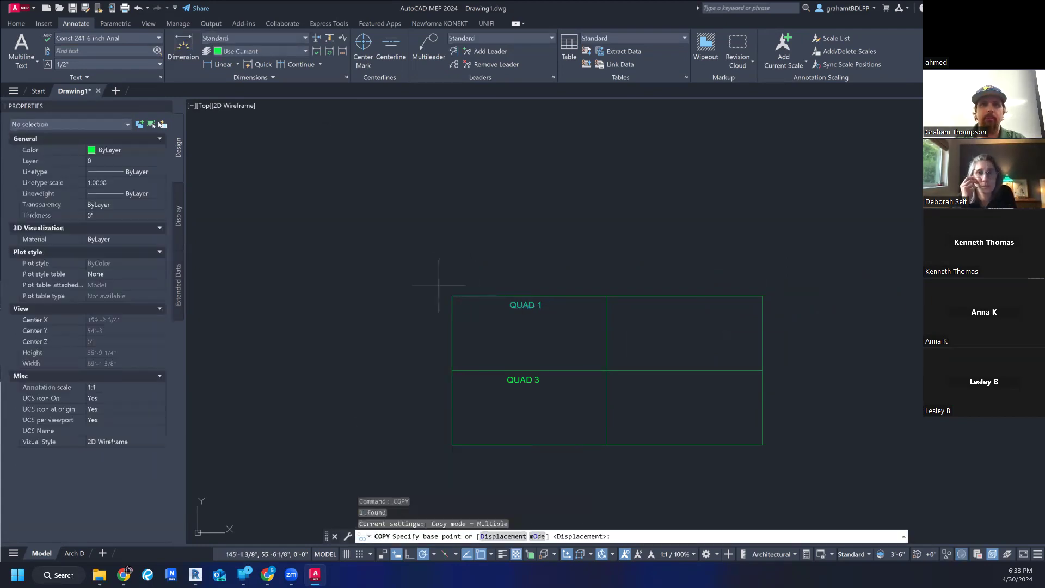
{"action": "left_click", "coordinate": [452, 296]}
{"action": "left_click", "coordinate": [608, 296]}
{"action": "key", "text": "Escape"}
{"action": "key", "text": "Escape"}
- Assign the Standard text style to the copied label in the upper-right quadrant and clear the selection
{"action": "left_click", "coordinate": [681, 305]}
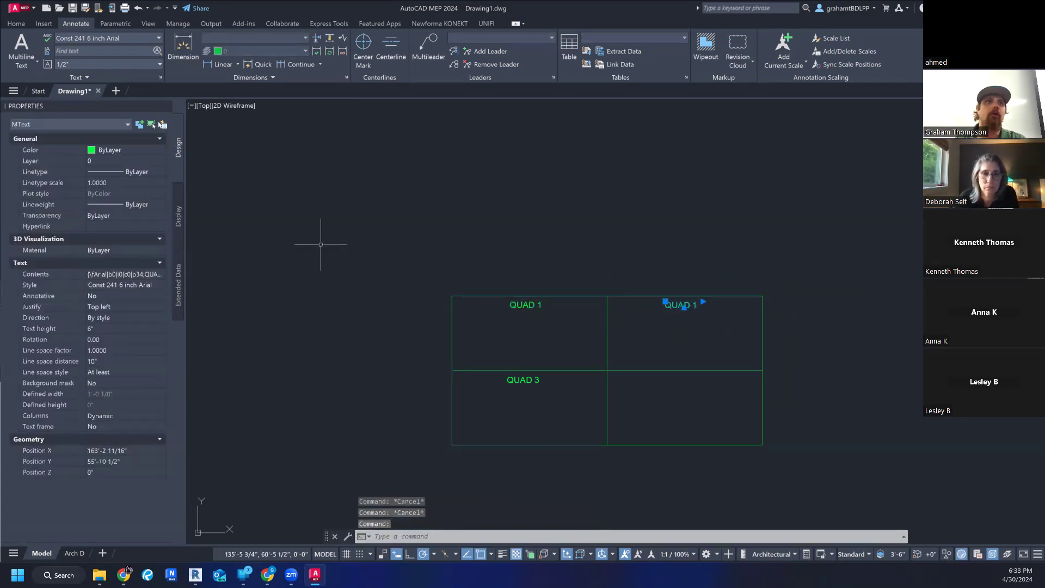
{"action": "left_click", "coordinate": [136, 39]}
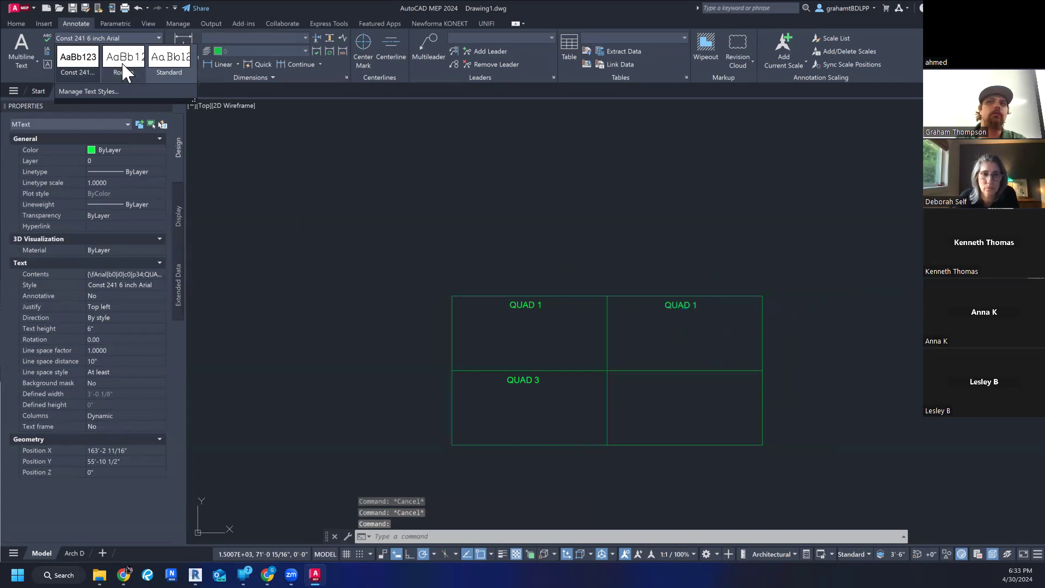
{"action": "left_click", "coordinate": [168, 58]}
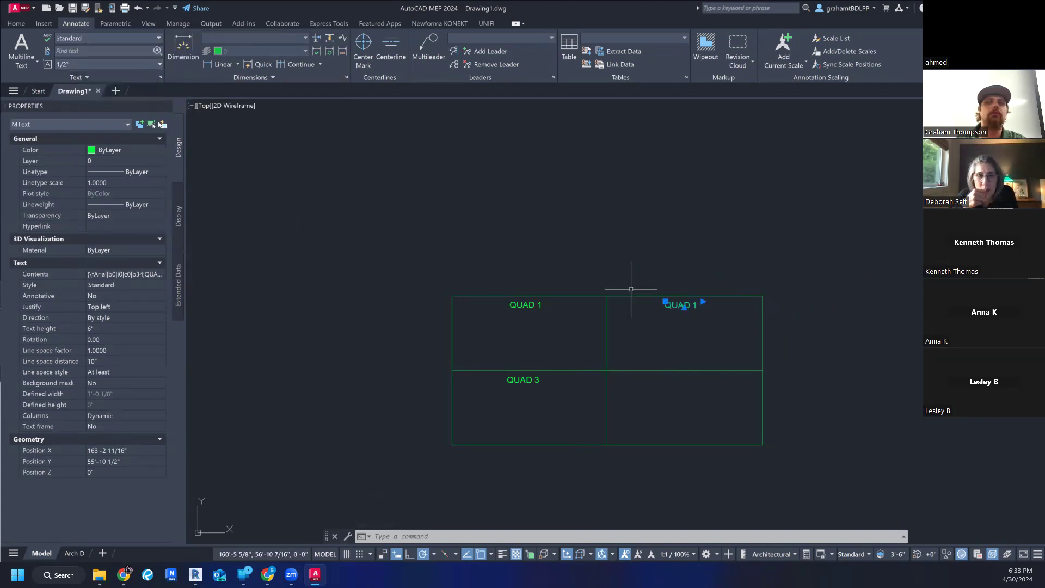
{"action": "key", "text": "Escape"}
{"action": "key", "text": "Escape"}
{"action": "scroll", "coordinate": [675, 297], "scroll_direction": "up", "scroll_amount": 2}
{"action": "left_click", "coordinate": [677, 312]}
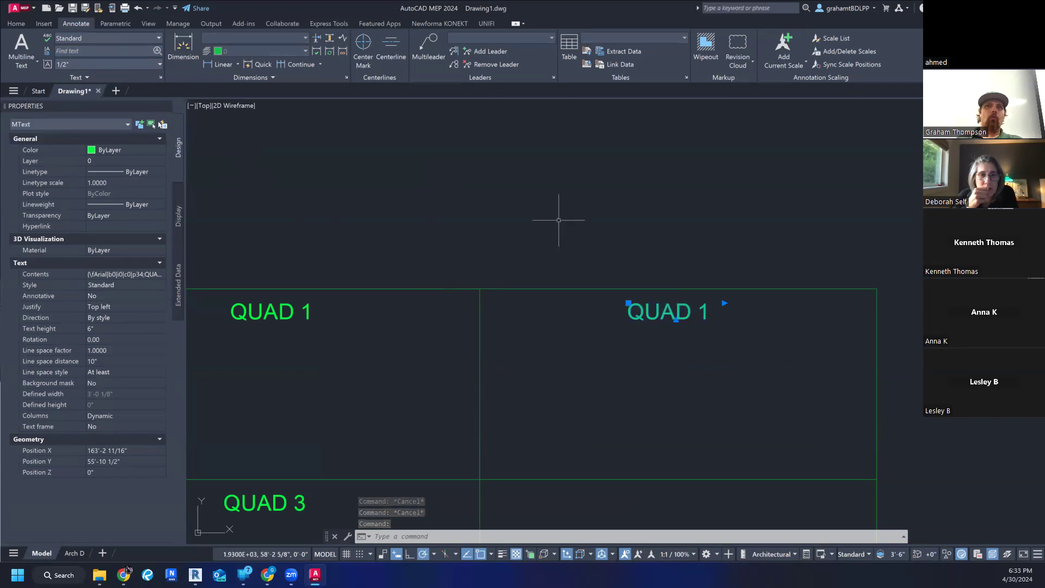
{"action": "key", "text": "Escape"}
{"action": "key", "text": "Escape"}
- Examine the text style and text height of the original QUAD 1 label in the upper-left quadrant
{"action": "left_click", "coordinate": [17, 21]}
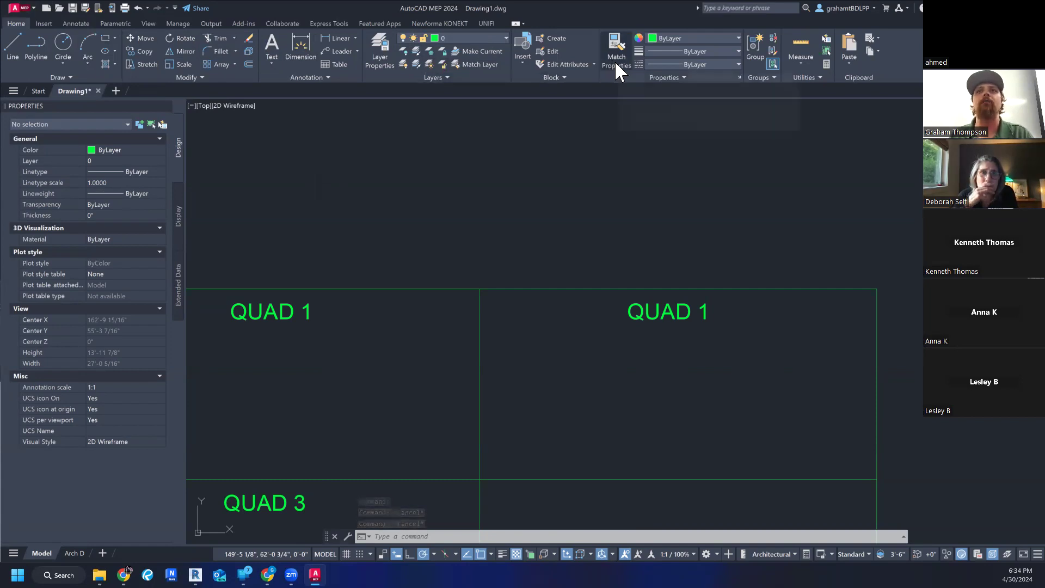
{"action": "scroll", "coordinate": [604, 235], "scroll_direction": "down", "scroll_amount": 3}
{"action": "scroll", "coordinate": [479, 340], "scroll_direction": "up", "scroll_amount": 5}
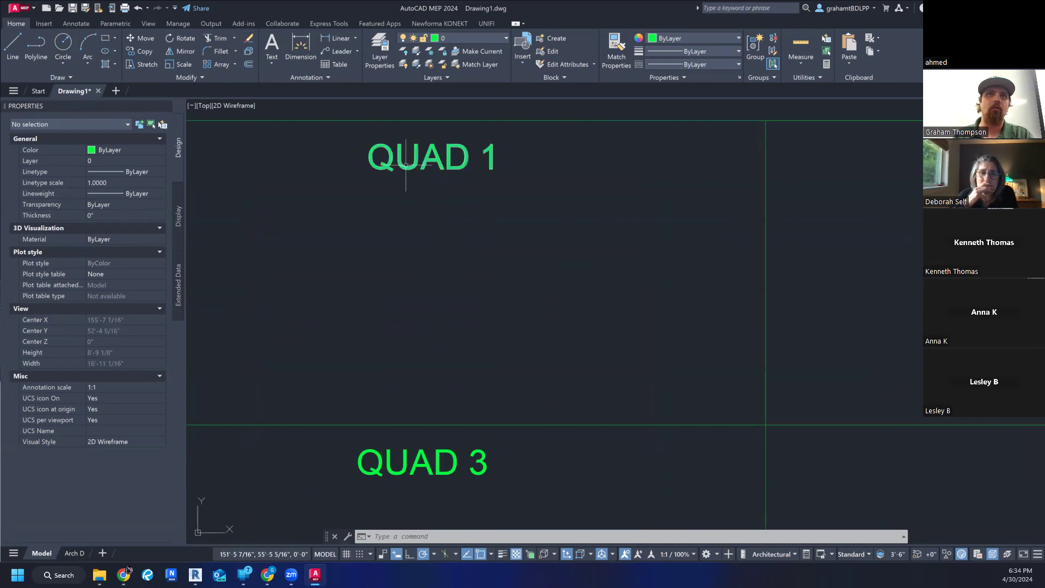
{"action": "left_click", "coordinate": [425, 161]}
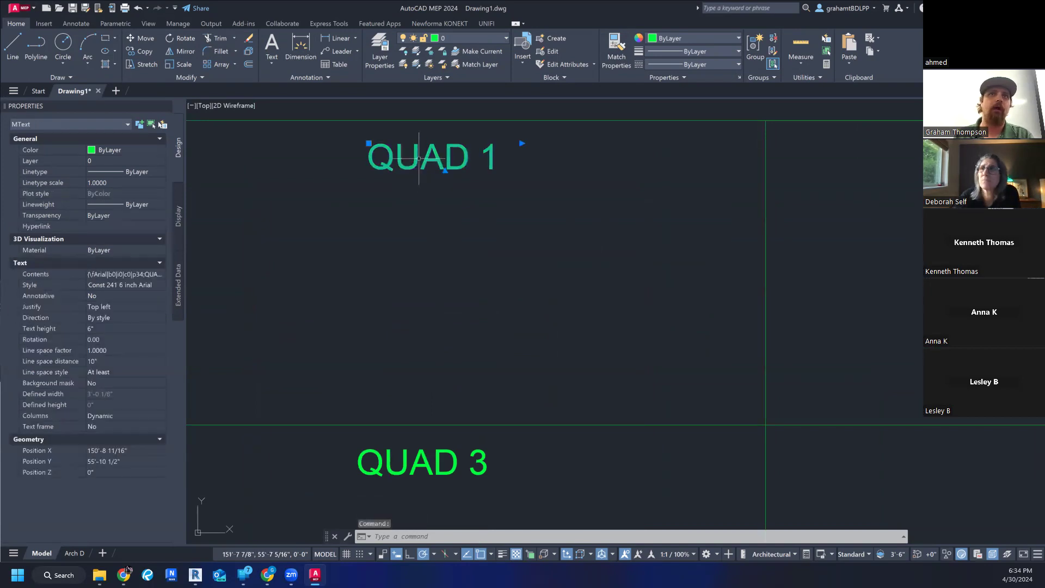
{"action": "left_click", "coordinate": [404, 161]}
{"action": "key", "text": "Escape"}
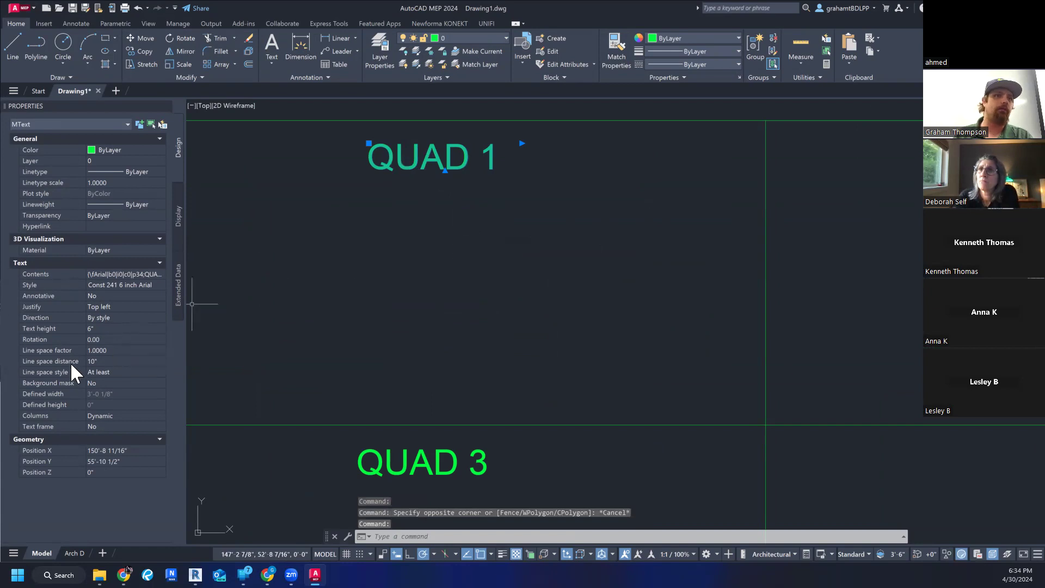
{"action": "key", "text": "Escape"}
{"action": "key", "text": "Escape"}
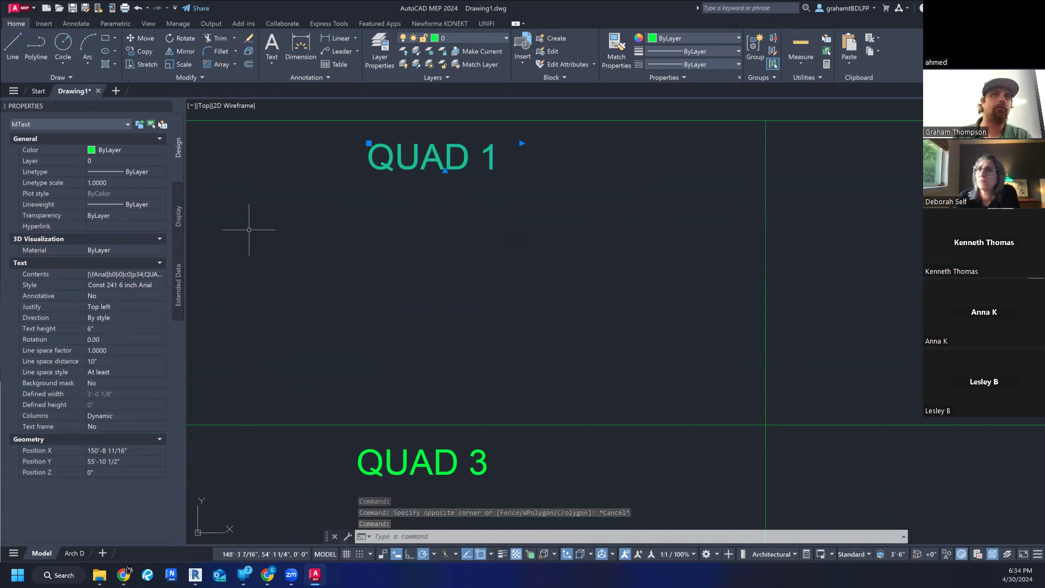
- Assign the Roman text style to the original QUAD 1 label and deselect it
{"action": "left_click", "coordinate": [388, 147]}
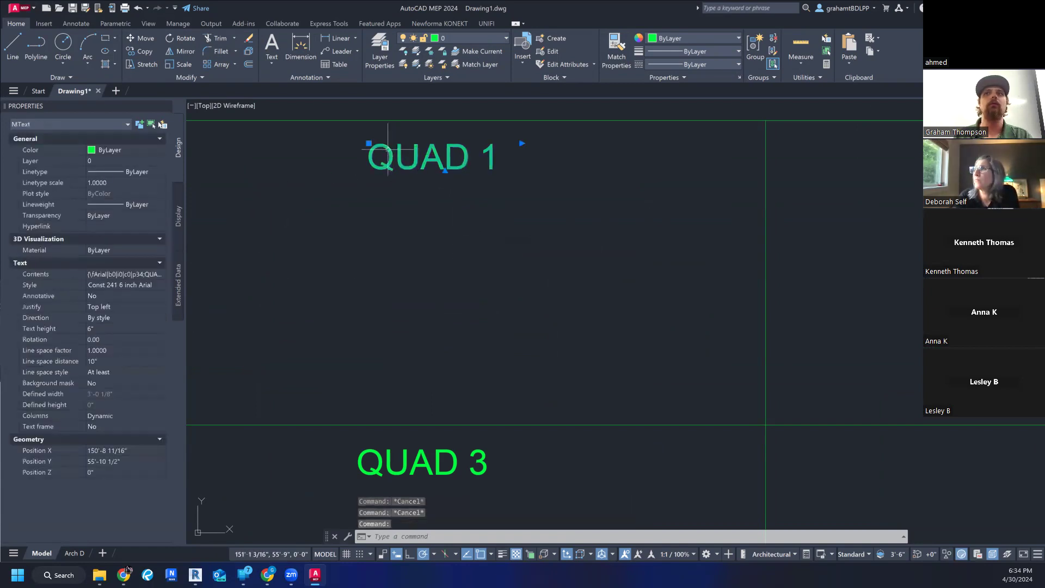
{"action": "left_click", "coordinate": [83, 22]}
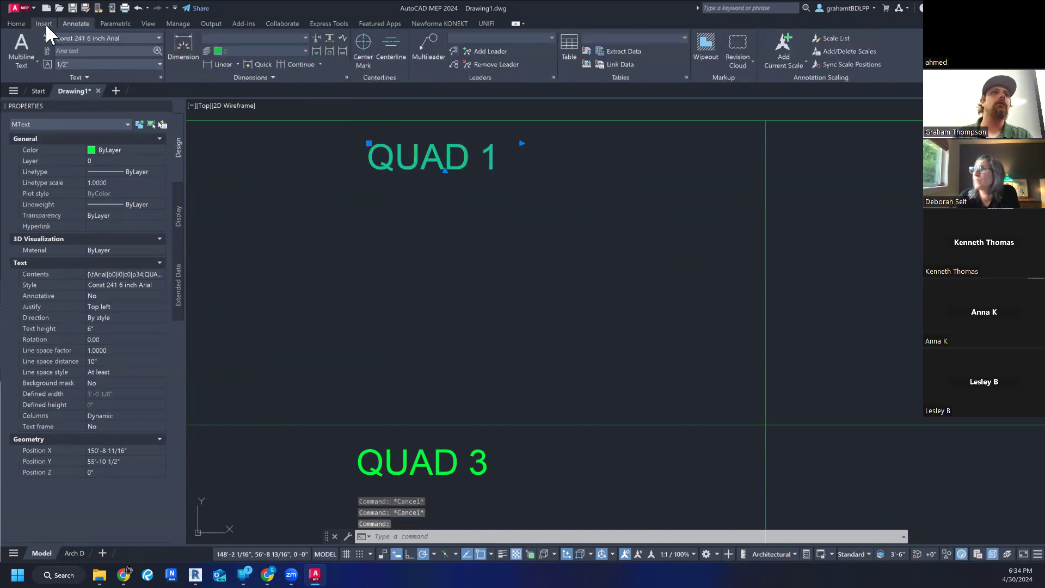
{"action": "left_click", "coordinate": [125, 37]}
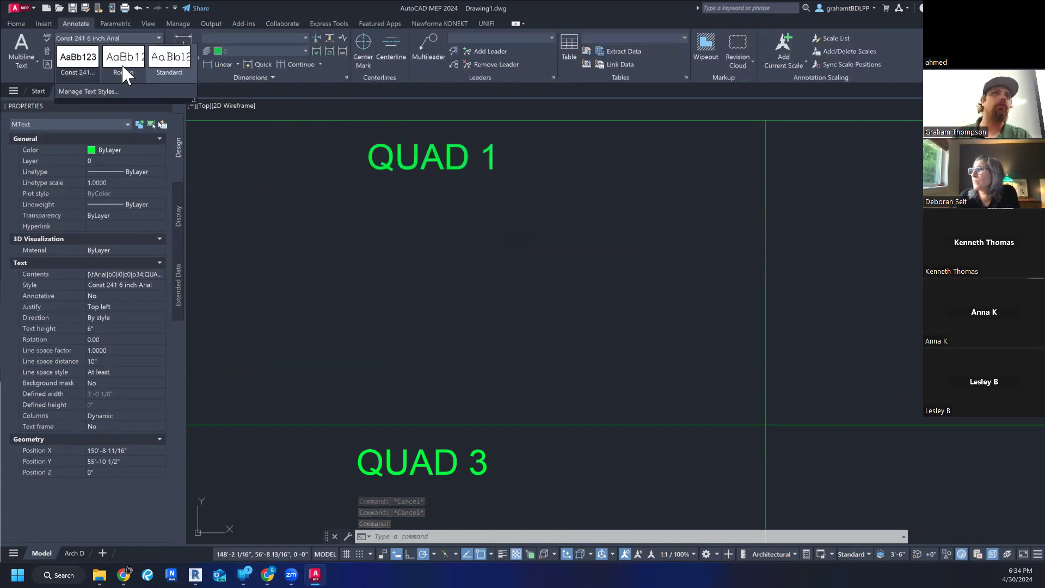
{"action": "left_click", "coordinate": [122, 64]}
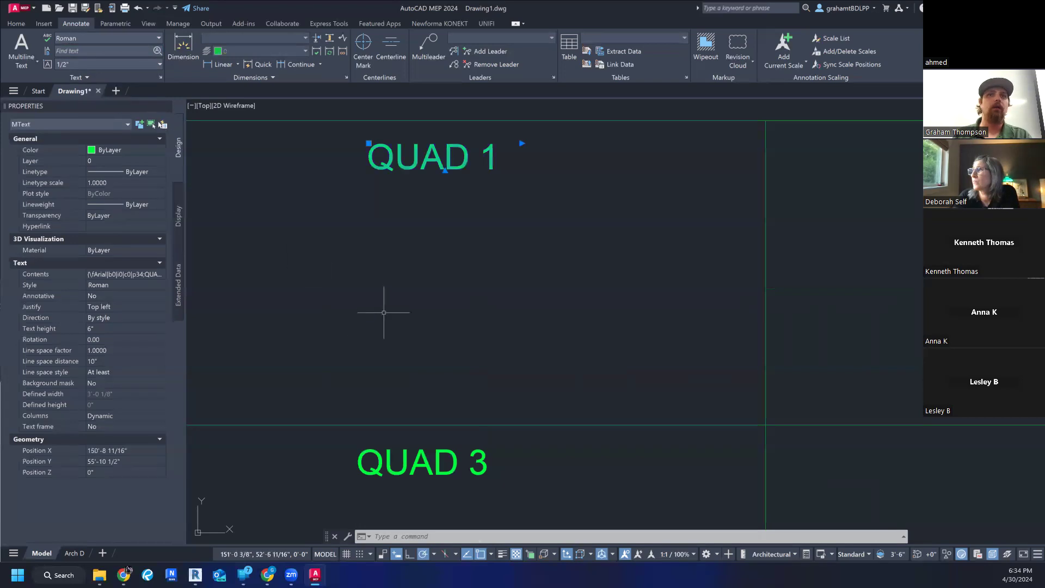
{"action": "key", "text": "Escape"}
{"action": "key", "text": "Escape"}
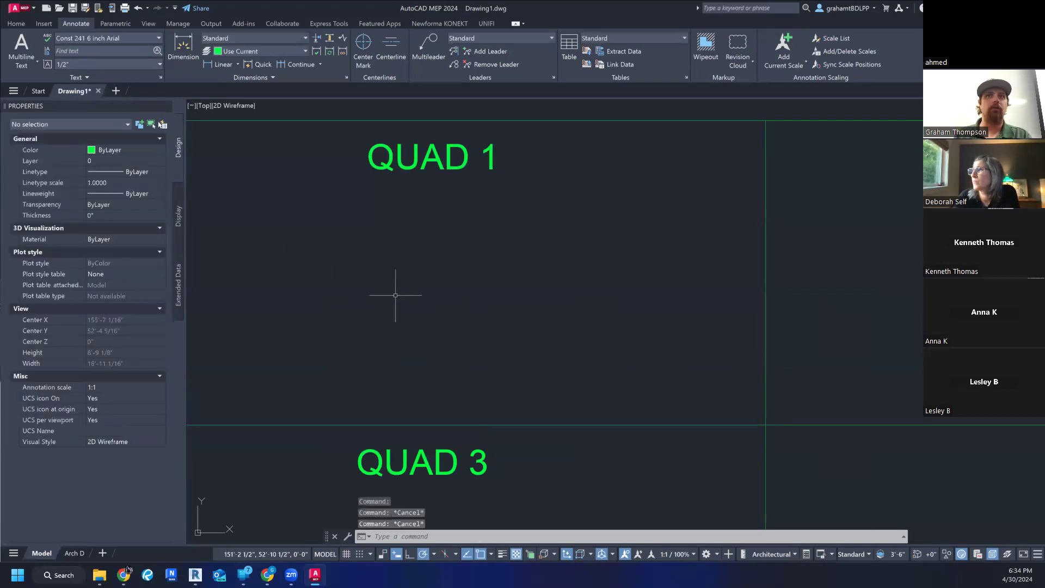
- Apply the QUAD 3 label's properties to the original QUAD 1 label with Match Properties and check the label's text style
{"action": "left_click", "coordinate": [16, 24]}
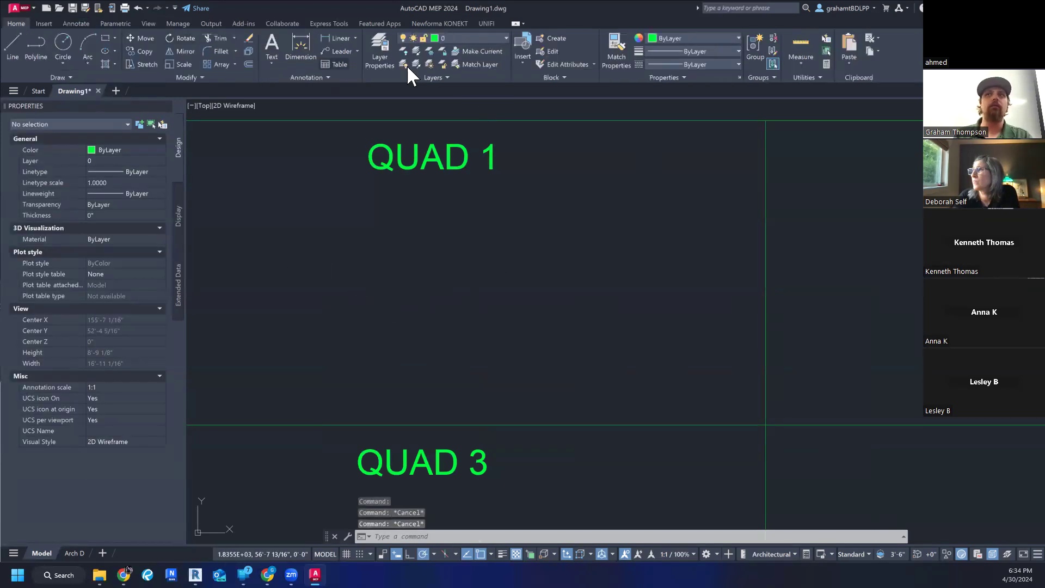
{"action": "left_click", "coordinate": [615, 54]}
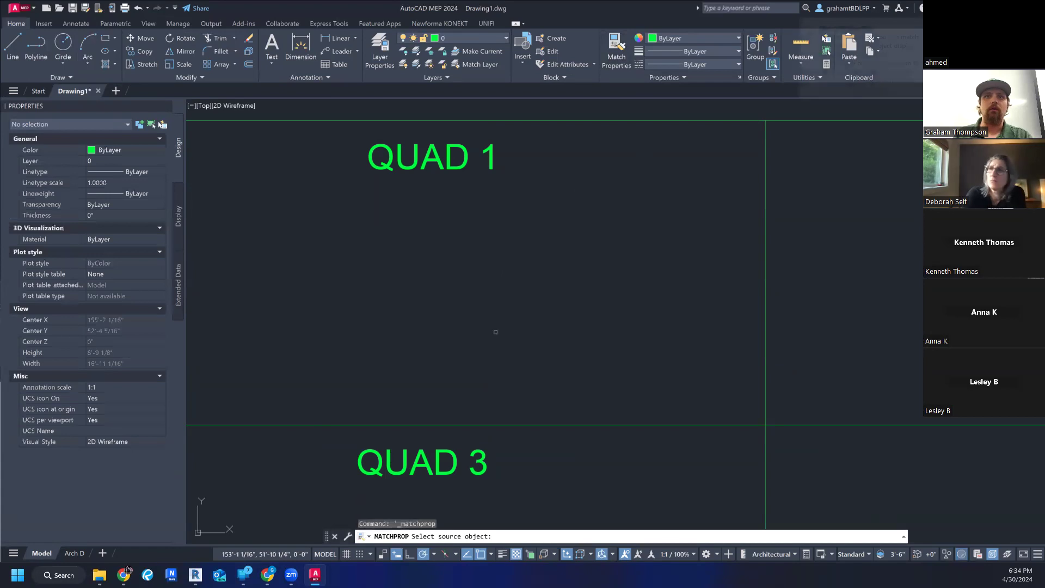
{"action": "left_click", "coordinate": [438, 457]}
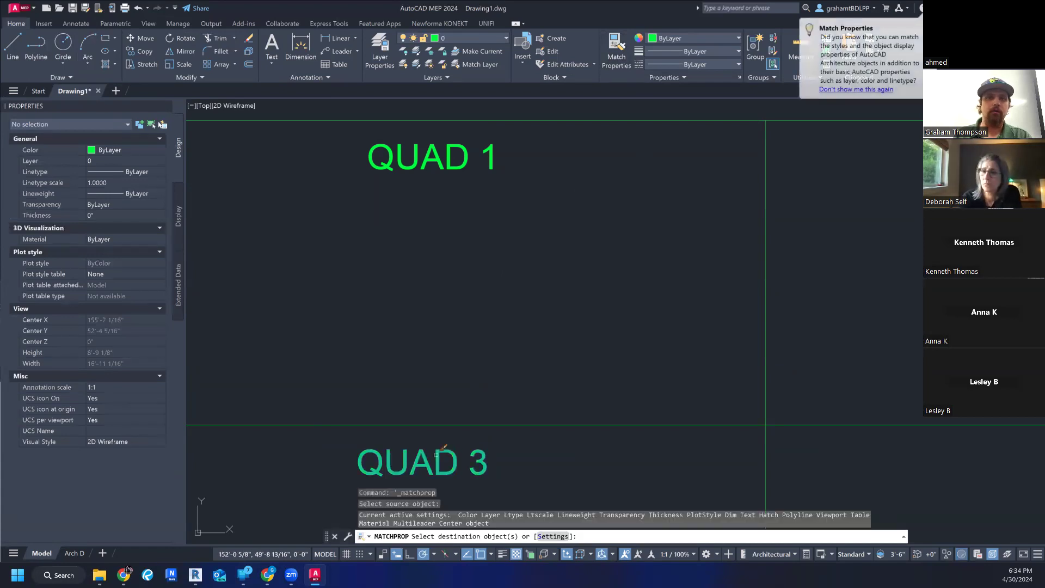
{"action": "left_click", "coordinate": [434, 155]}
{"action": "key", "text": "Escape"}
{"action": "key", "text": "Escape"}
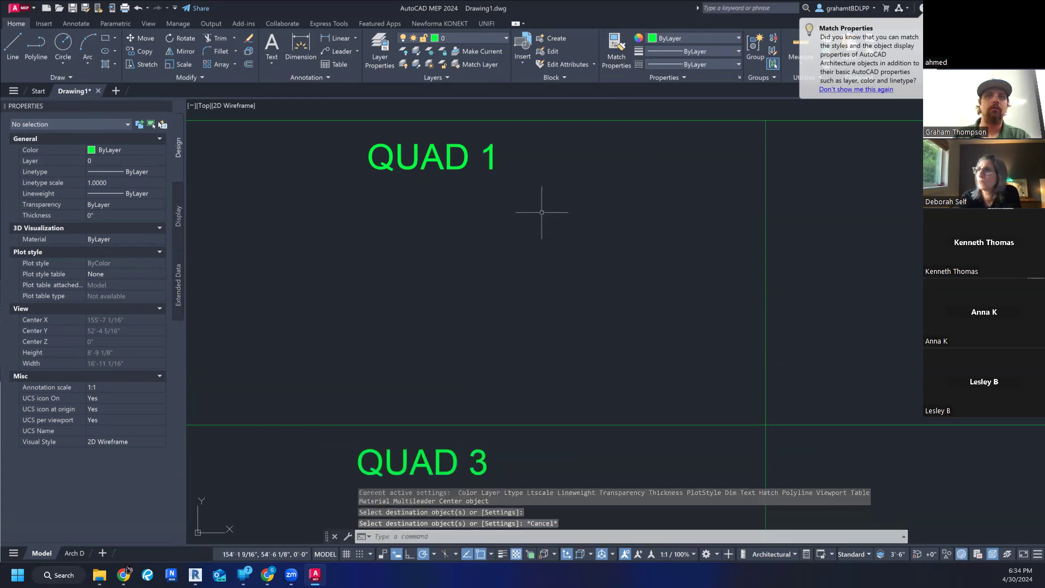
{"action": "left_click", "coordinate": [437, 160]}
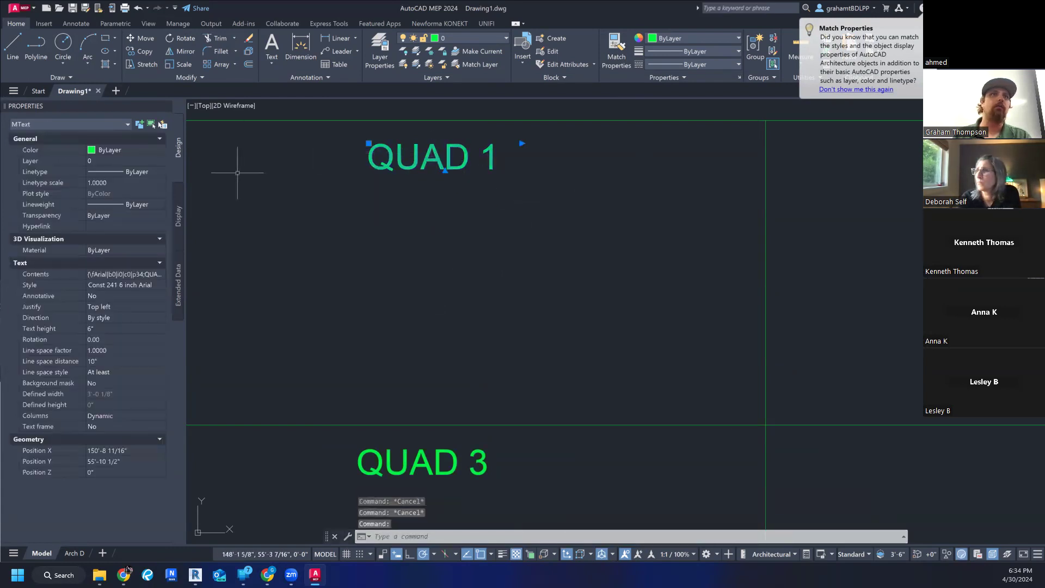
{"action": "left_click", "coordinate": [76, 23]}
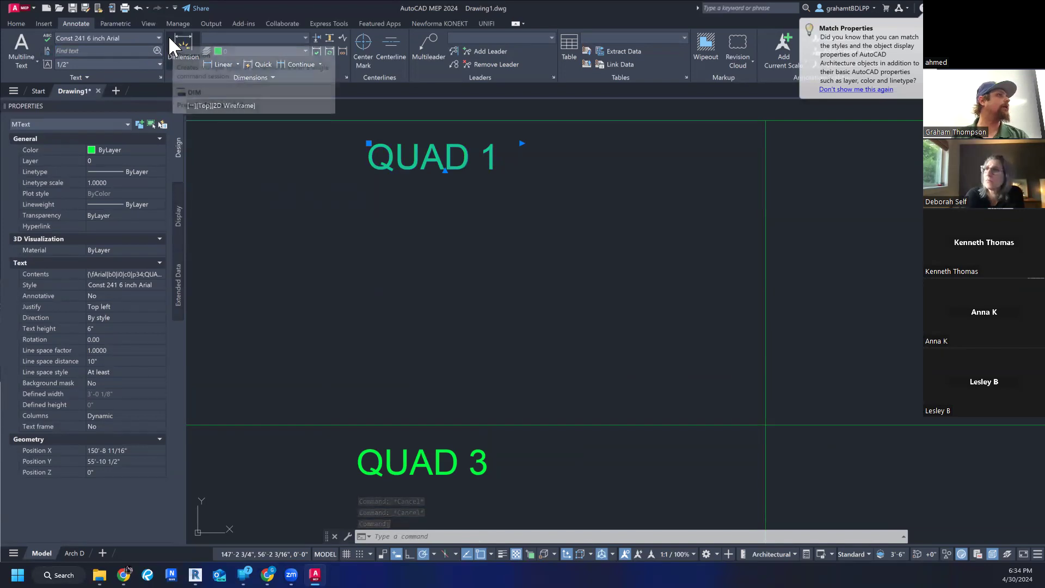
{"action": "key", "text": "Escape"}
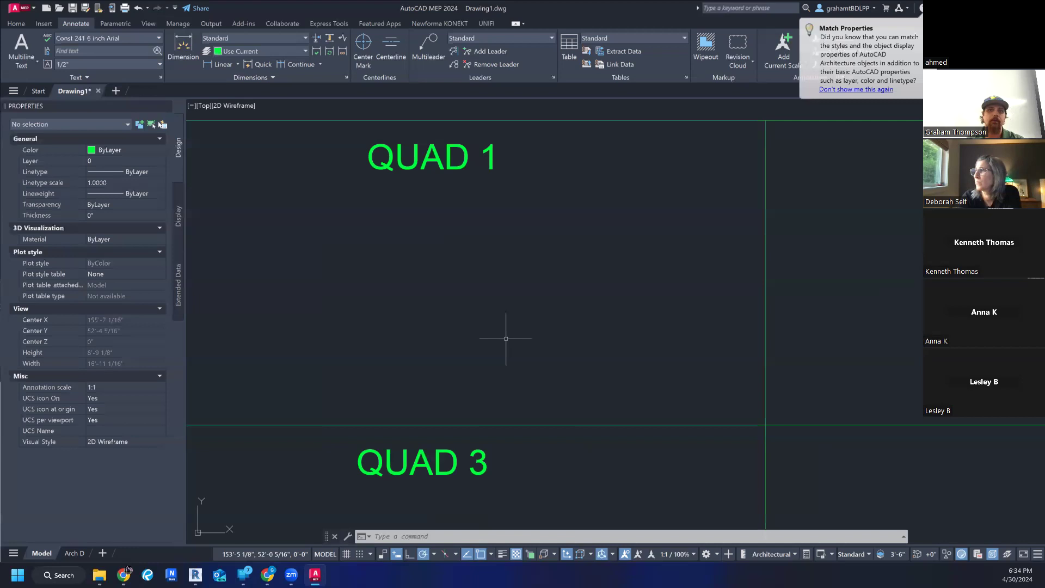
{"action": "key", "text": "Escape"}
{"action": "key", "text": "Escape"}
{"action": "key", "text": "Escape"}
- Copy the QUAD 3 label into the lower-right quadrant, from the rectangle's lower-left corner to the midpoint of its bottom edge
{"action": "left_click", "coordinate": [16, 23]}
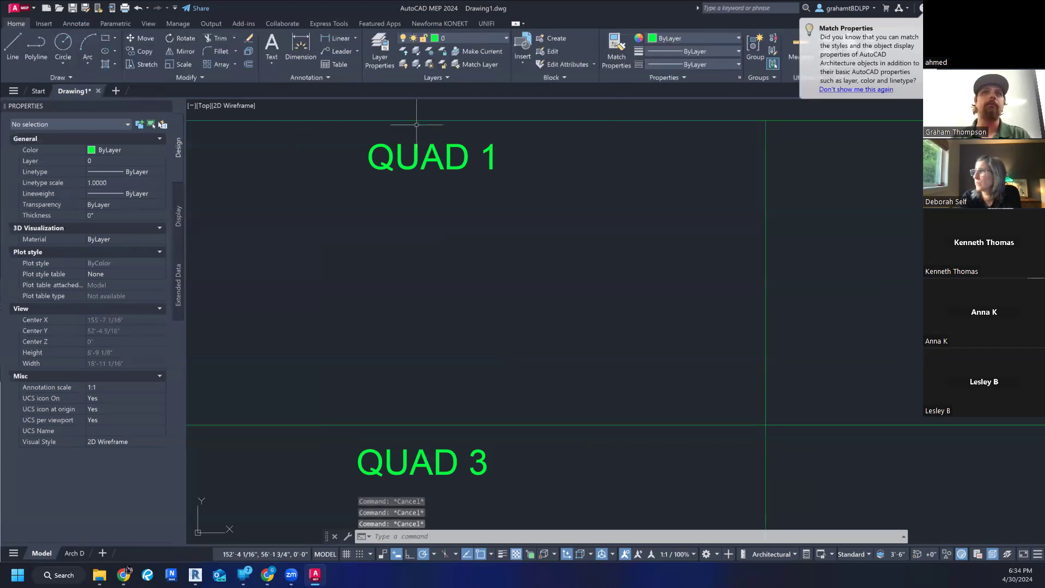
{"action": "scroll", "coordinate": [589, 175], "scroll_direction": "down", "scroll_amount": 2}
{"action": "scroll", "coordinate": [589, 175], "scroll_direction": "down", "scroll_amount": 4}
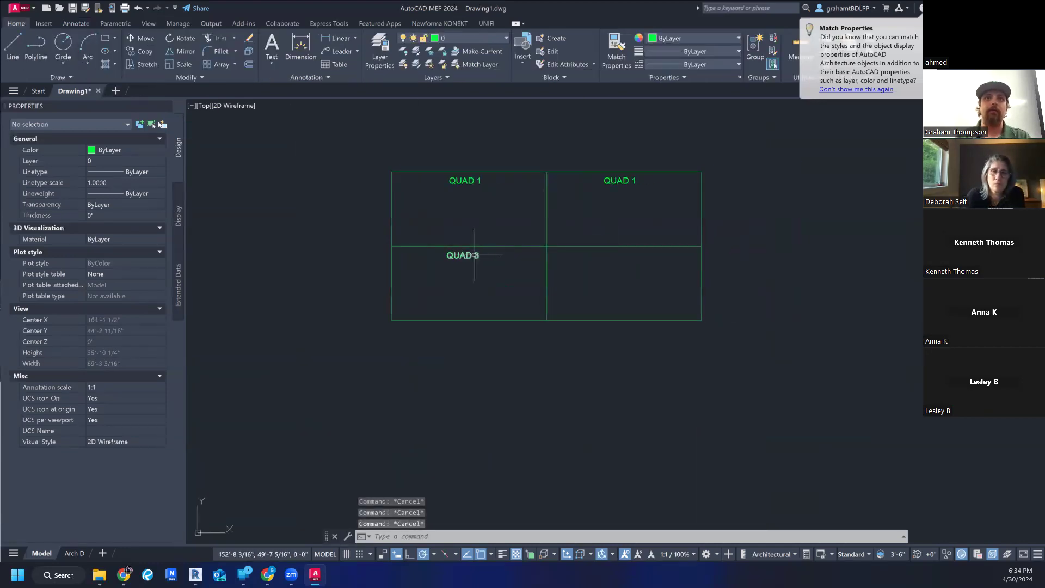
{"action": "left_click", "coordinate": [474, 255]}
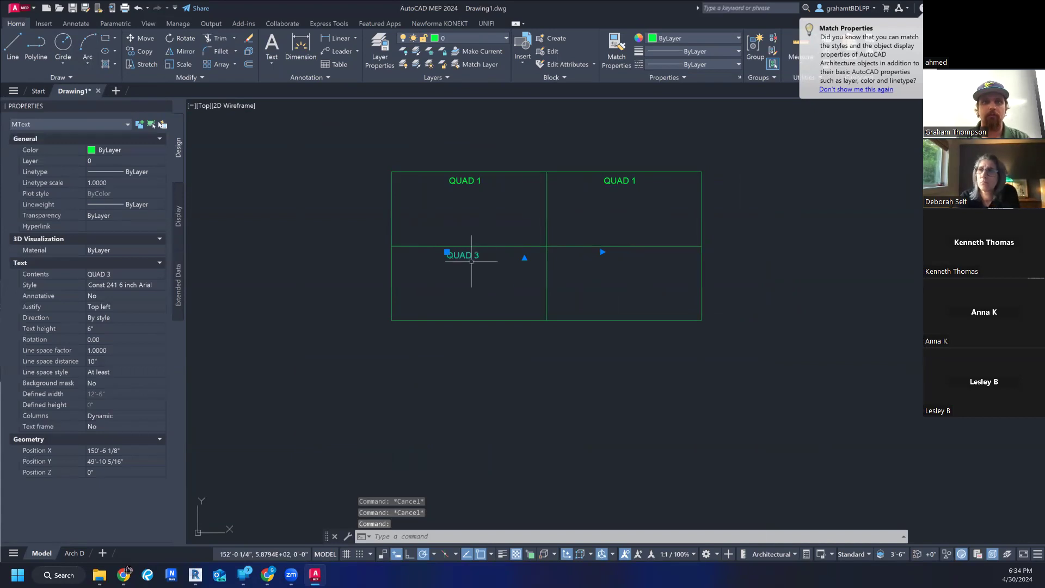
{"action": "type", "text": "COP"}
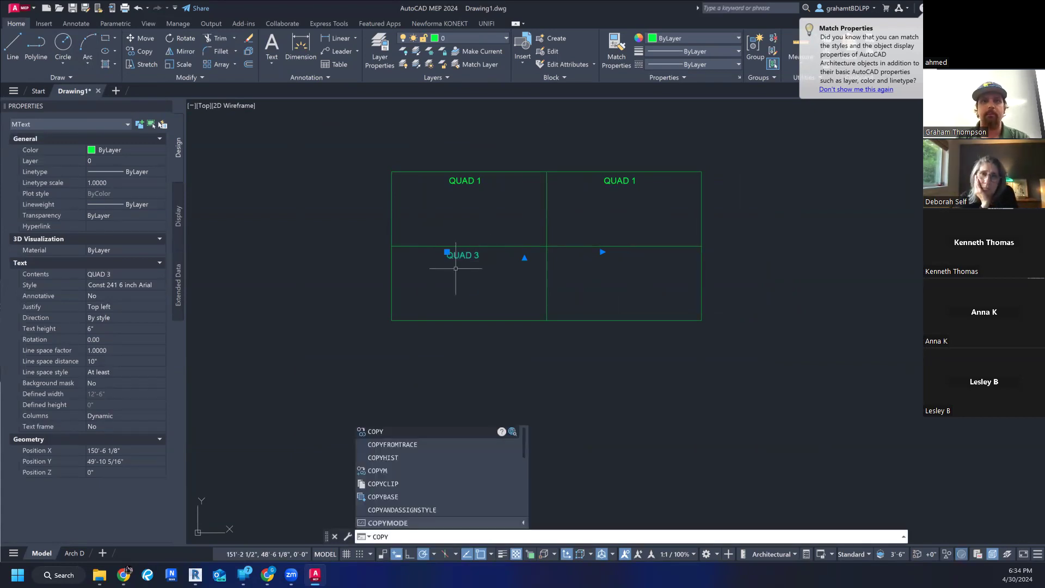
{"action": "type", "text": "Y"}
{"action": "key", "text": "Return"}
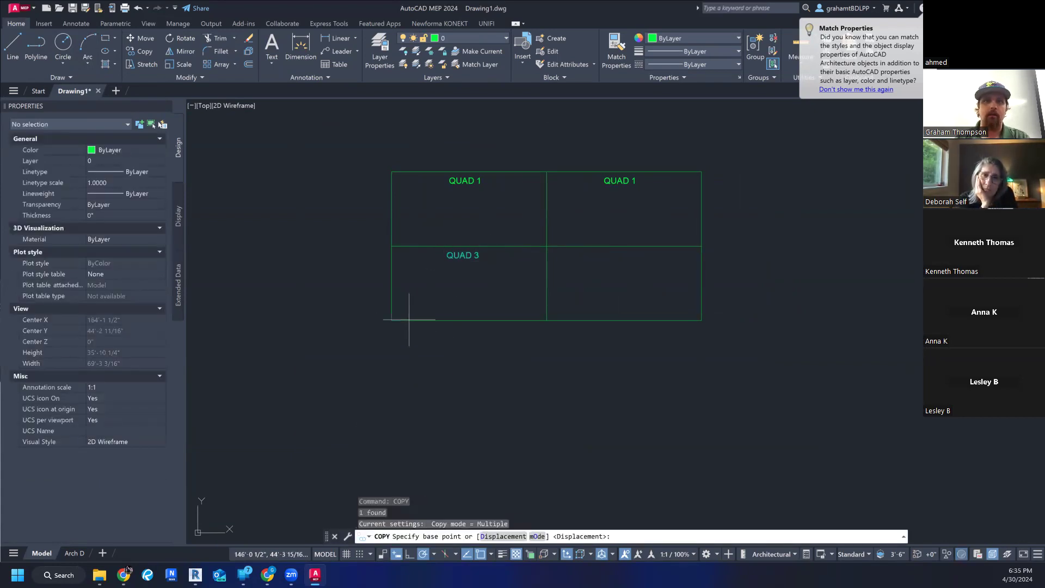
{"action": "left_click", "coordinate": [390, 320]}
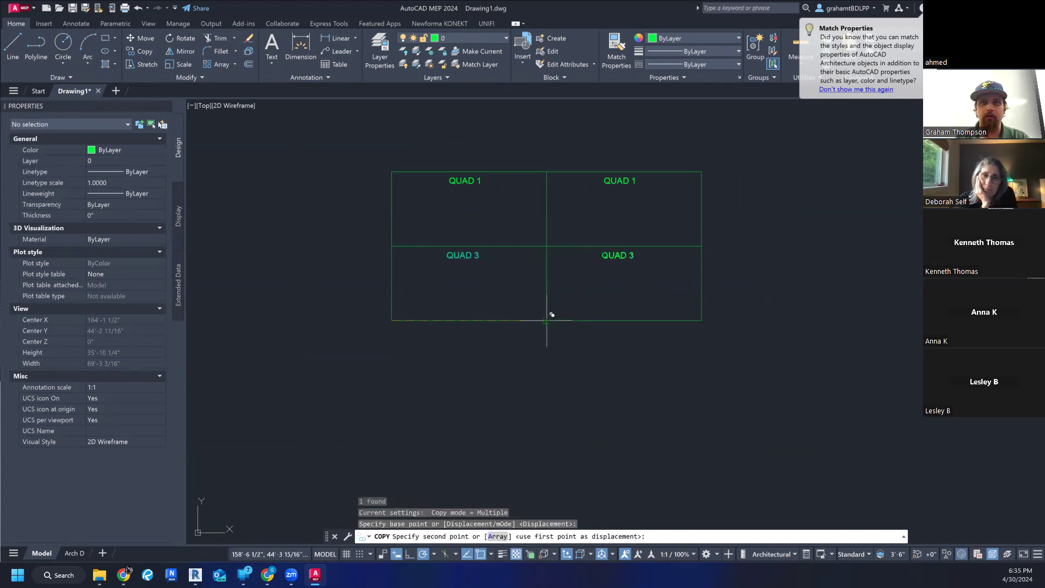
{"action": "key", "text": "Escape"}
{"action": "key", "text": "Escape"}
- Change the text of the label in the upper-right quadrant to QUAD 2
{"action": "left_click", "coordinate": [621, 181]}
{"action": "key", "text": "Escape"}
{"action": "left_click", "coordinate": [622, 180]}
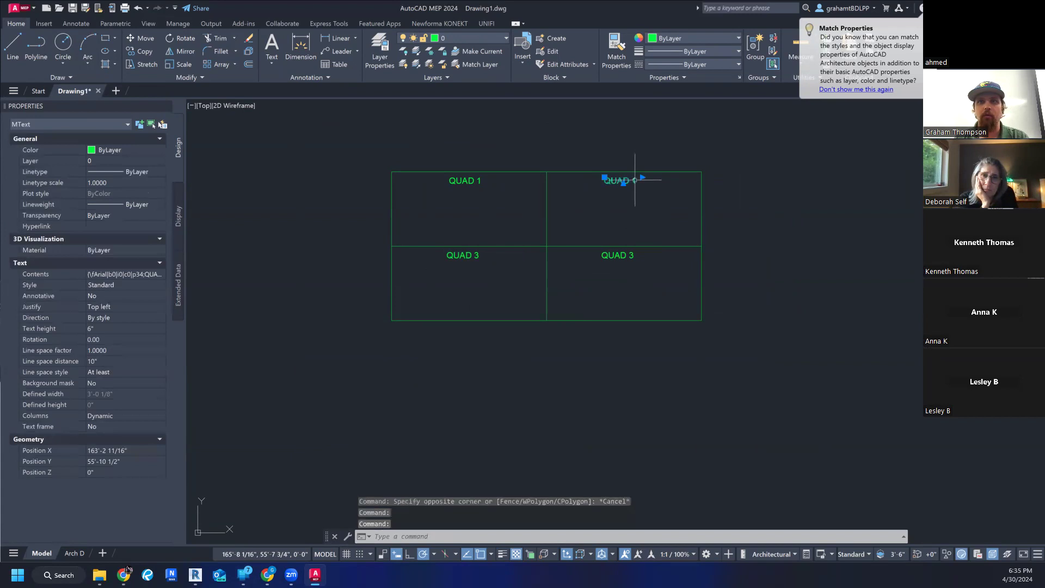
{"action": "double_click", "coordinate": [634, 180]}
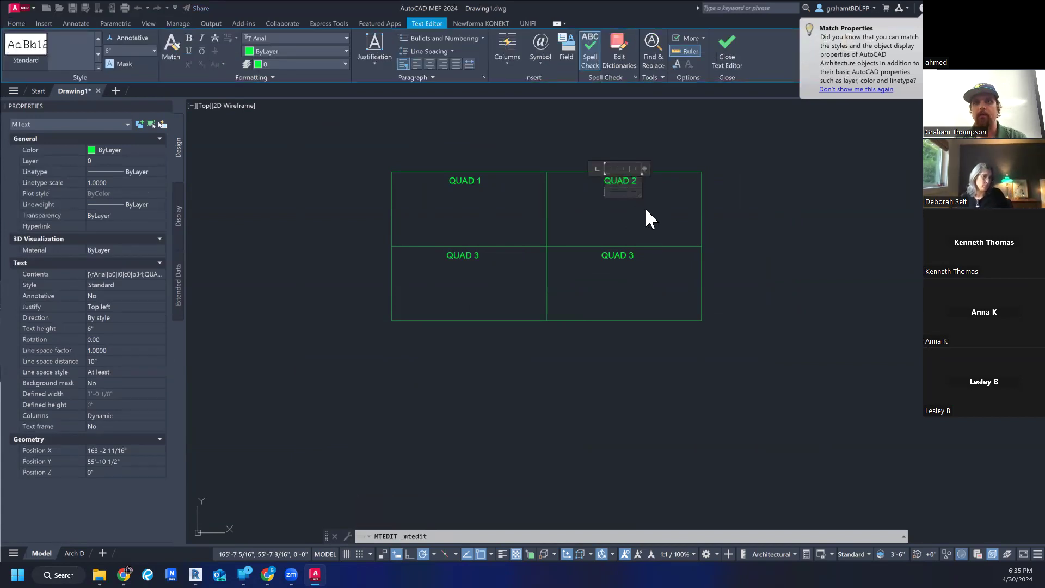
{"action": "left_click", "coordinate": [645, 207]}
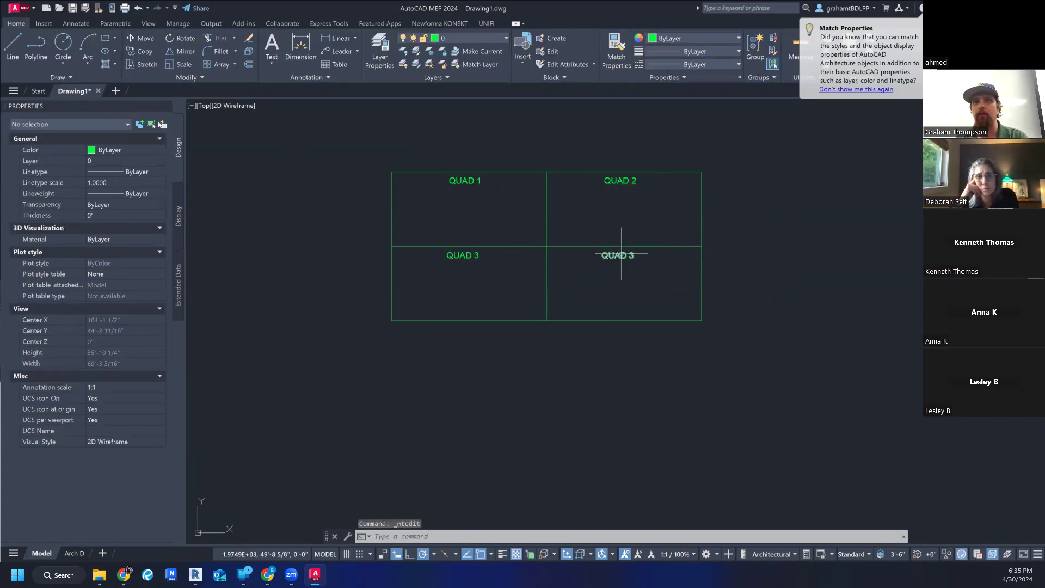
- Change the contents of the copied label in the lower-right quadrant to QUAD 4
{"action": "left_click", "coordinate": [616, 257]}
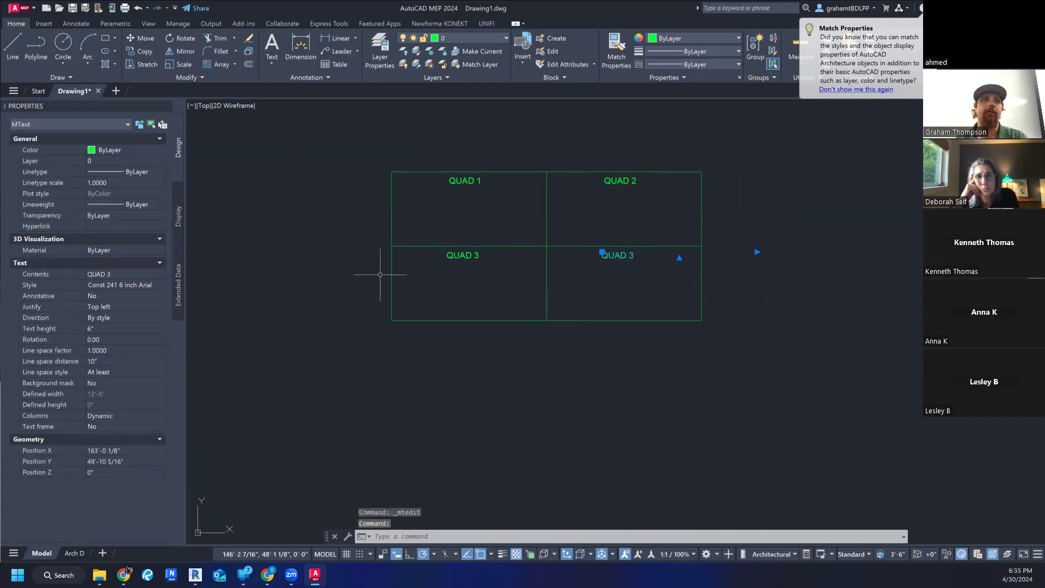
{"action": "left_click", "coordinate": [120, 274]}
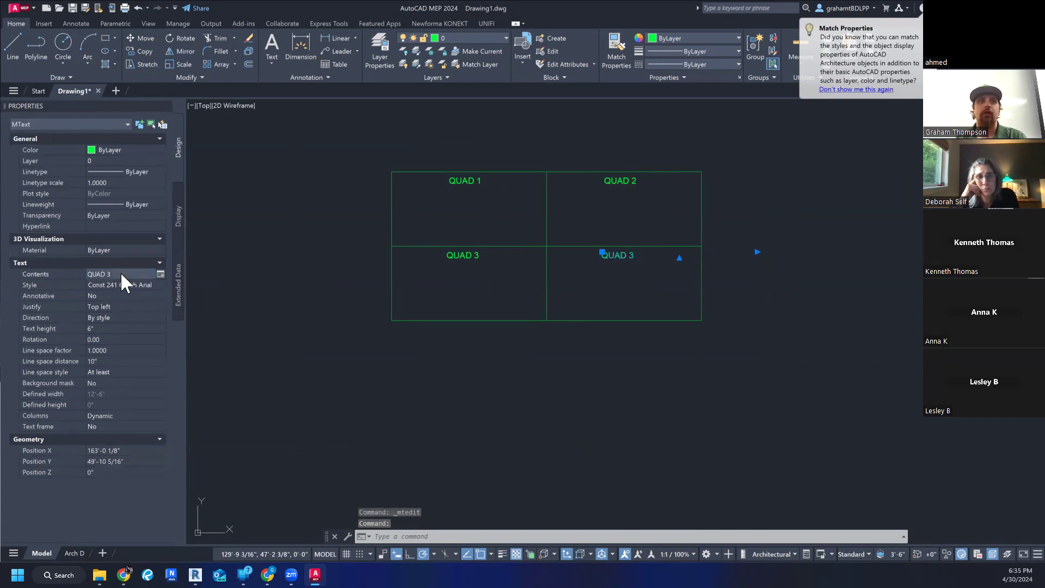
{"action": "left_click", "coordinate": [160, 274]}
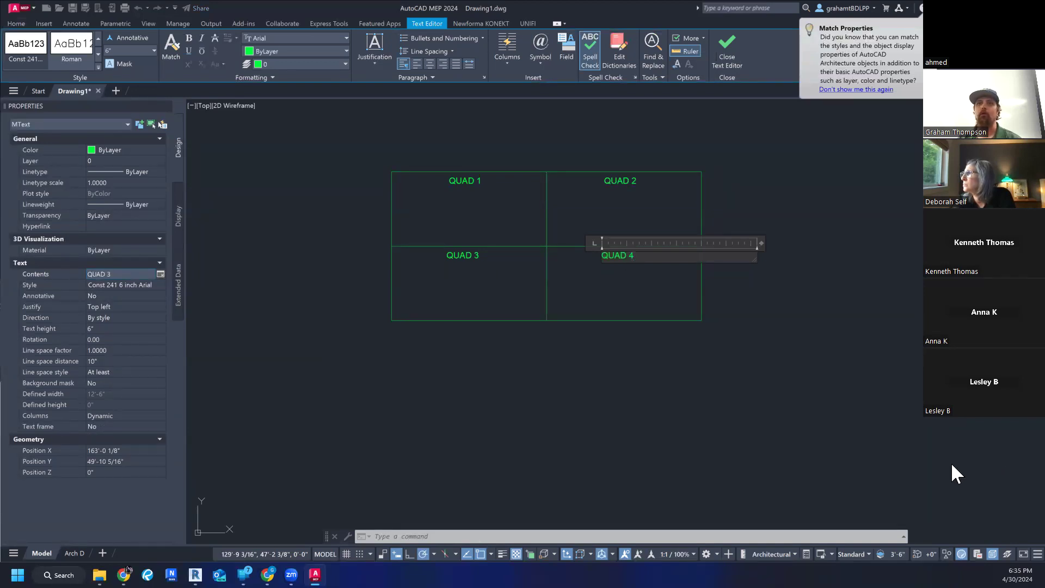
{"action": "left_click", "coordinate": [599, 302]}
{"action": "left_click", "coordinate": [625, 180]}
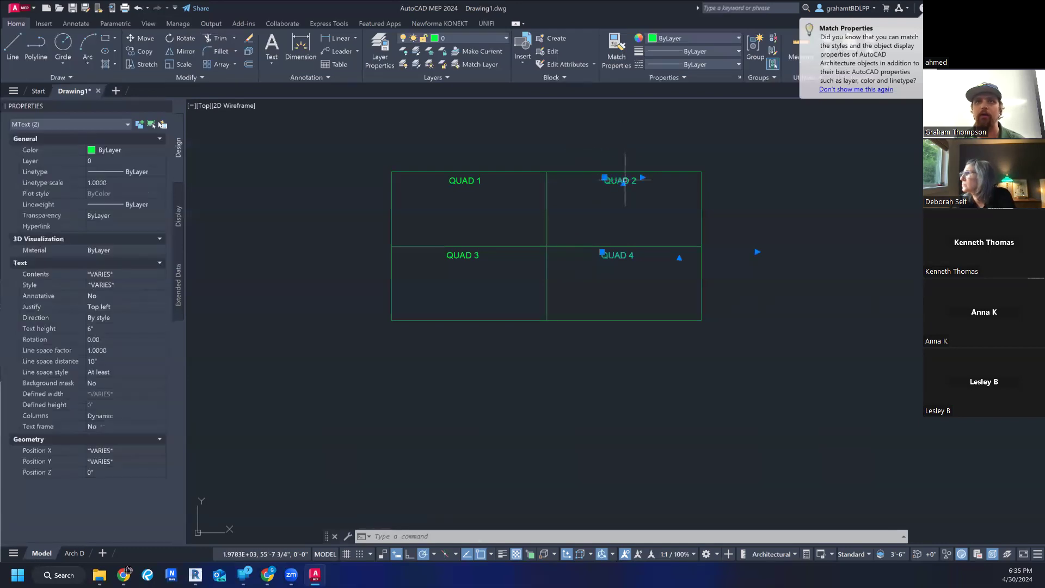
{"action": "key", "text": "ctrl+shift+p"}
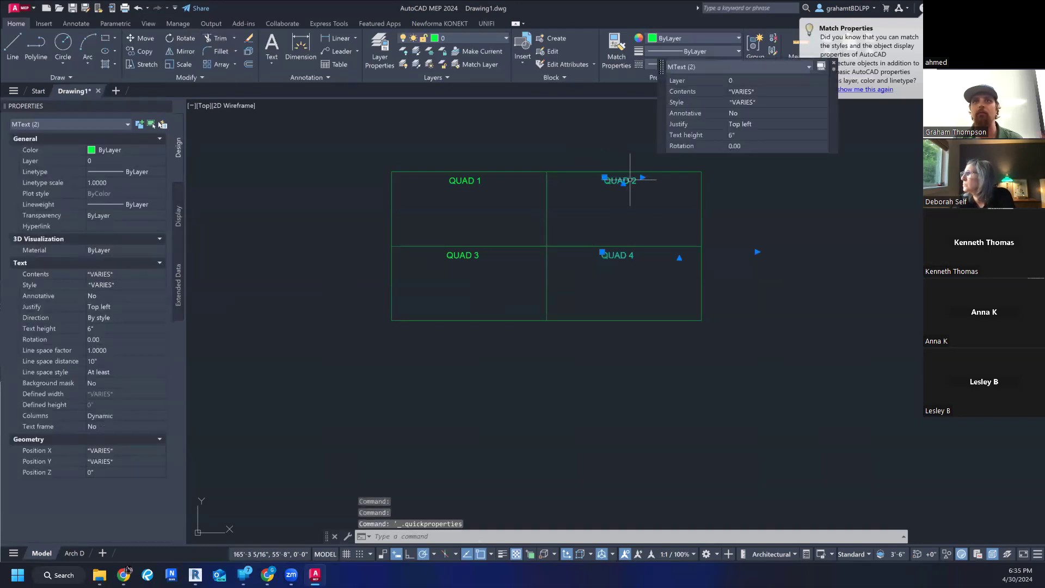
{"action": "key", "text": "Escape"}
{"action": "key", "text": "Escape"}
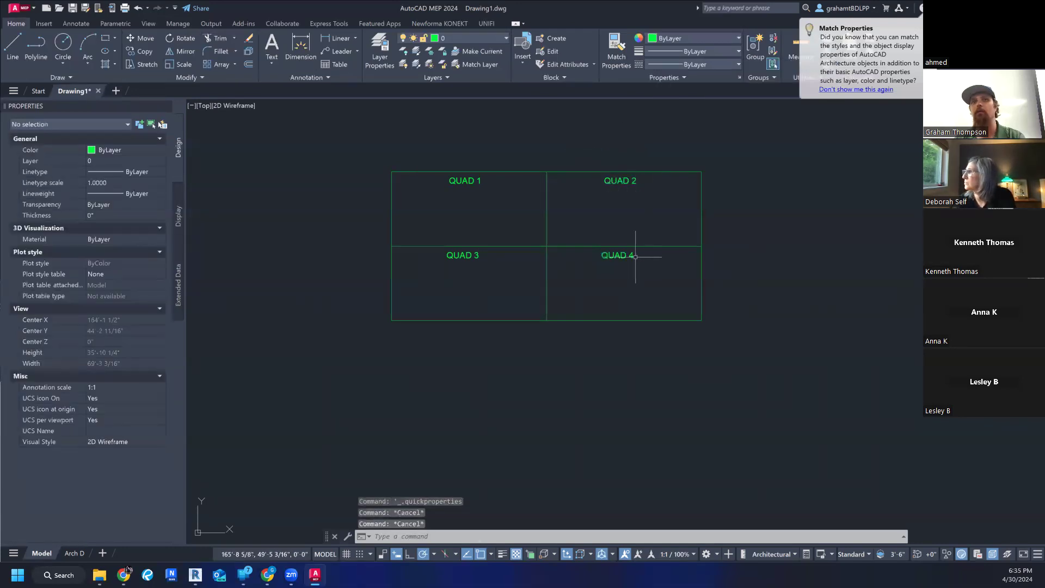
- Open the QUAD 4 label's contents in the text editor from its properties, leave the editor and deselect the label
{"action": "left_click", "coordinate": [620, 255]}
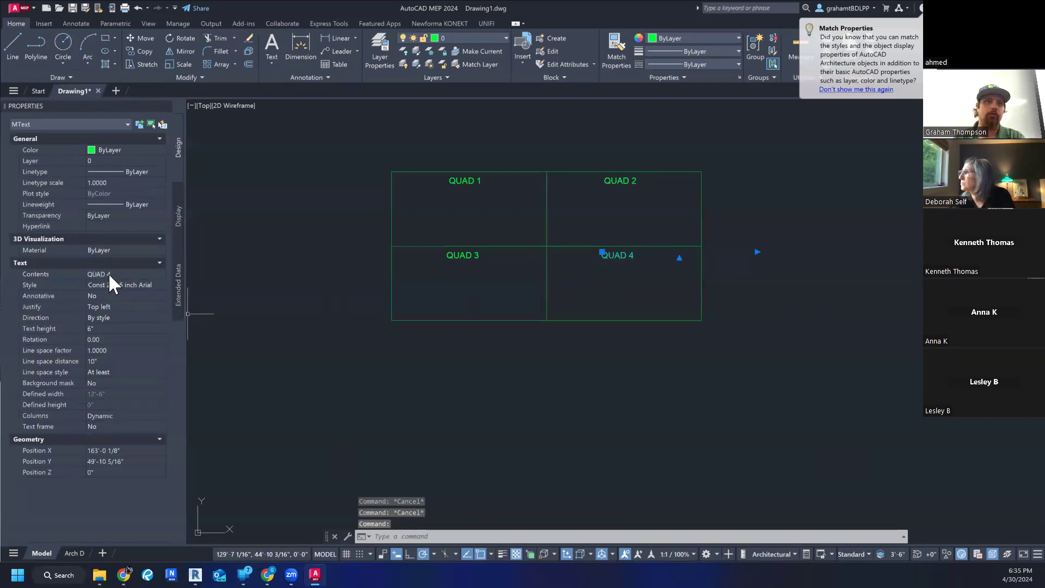
{"action": "left_click", "coordinate": [123, 274]}
{"action": "left_click", "coordinate": [161, 274]}
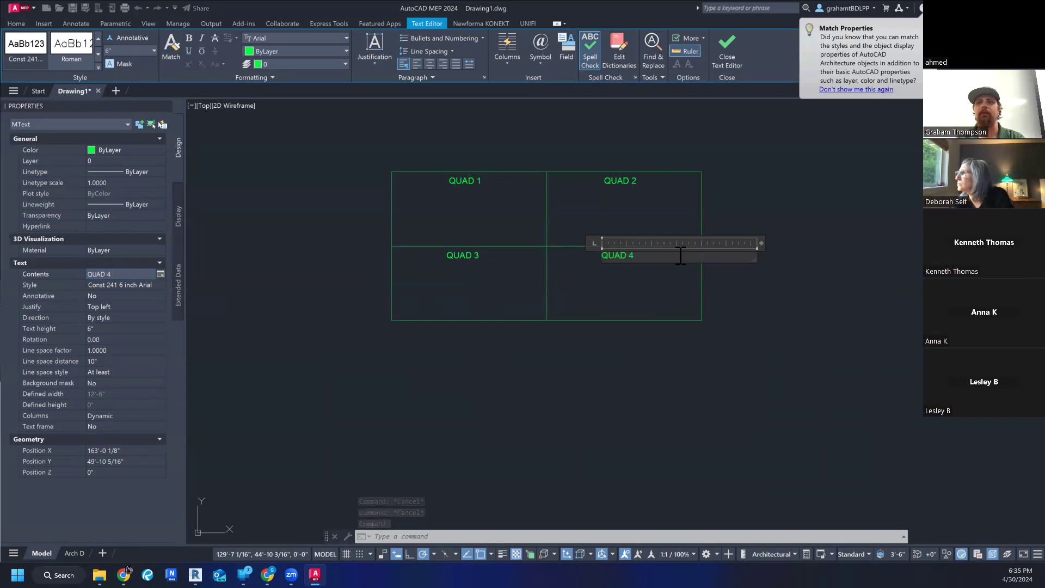
{"action": "left_click", "coordinate": [708, 122]}
{"action": "key", "text": "Escape"}
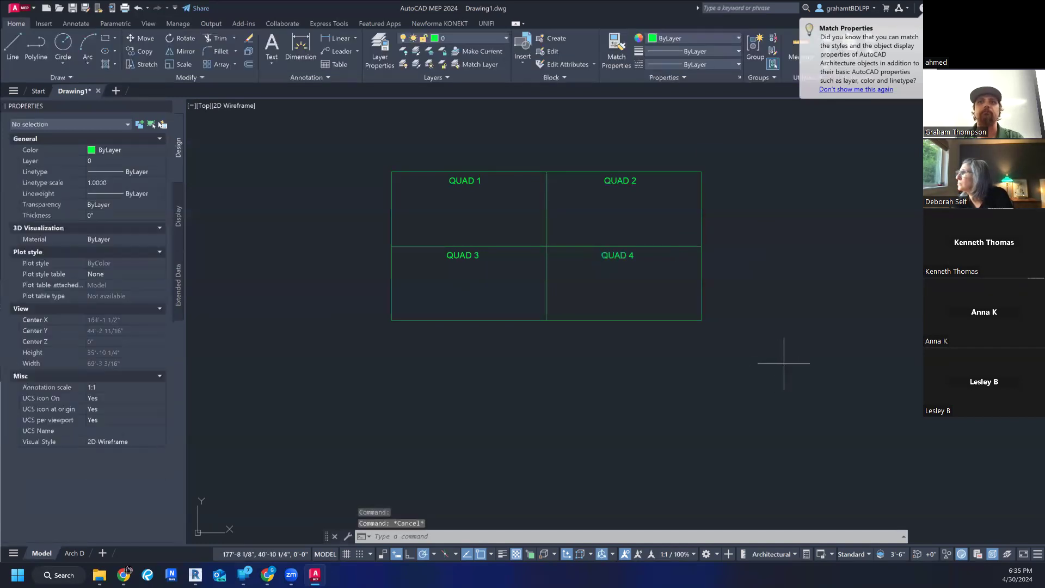
{"action": "left_click", "coordinate": [783, 364]}
{"action": "key", "text": "Escape"}
{"action": "scroll", "coordinate": [783, 363], "scroll_direction": "down", "scroll_amount": 2}
{"action": "middle_click_drag", "start_coordinate": [783, 364], "coordinate": [722, 394]}
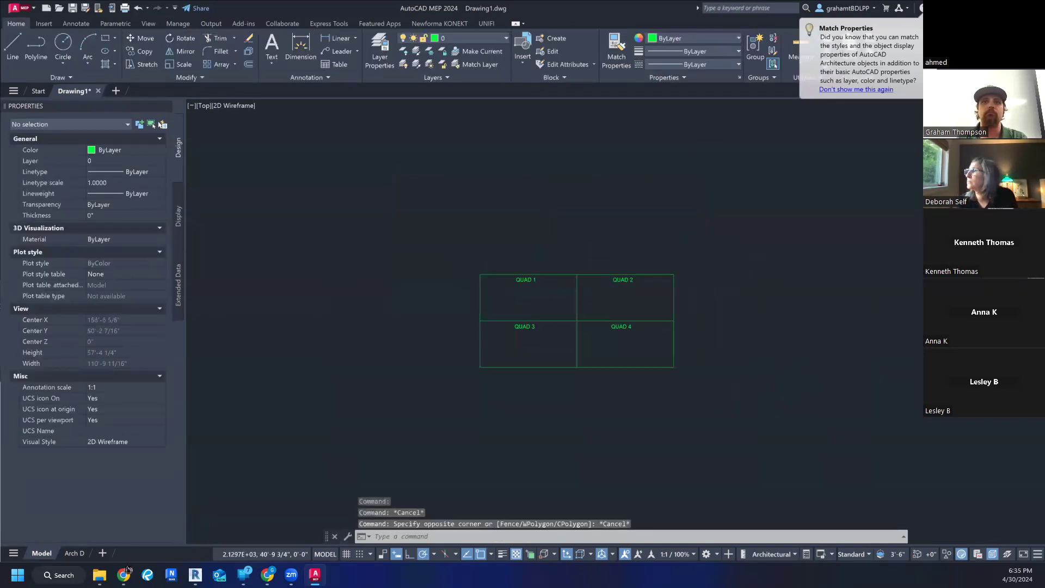
{"action": "scroll", "coordinate": [730, 367], "scroll_direction": "up", "scroll_amount": 2}
{"action": "middle_click_drag", "start_coordinate": [734, 307], "coordinate": [730, 369]}
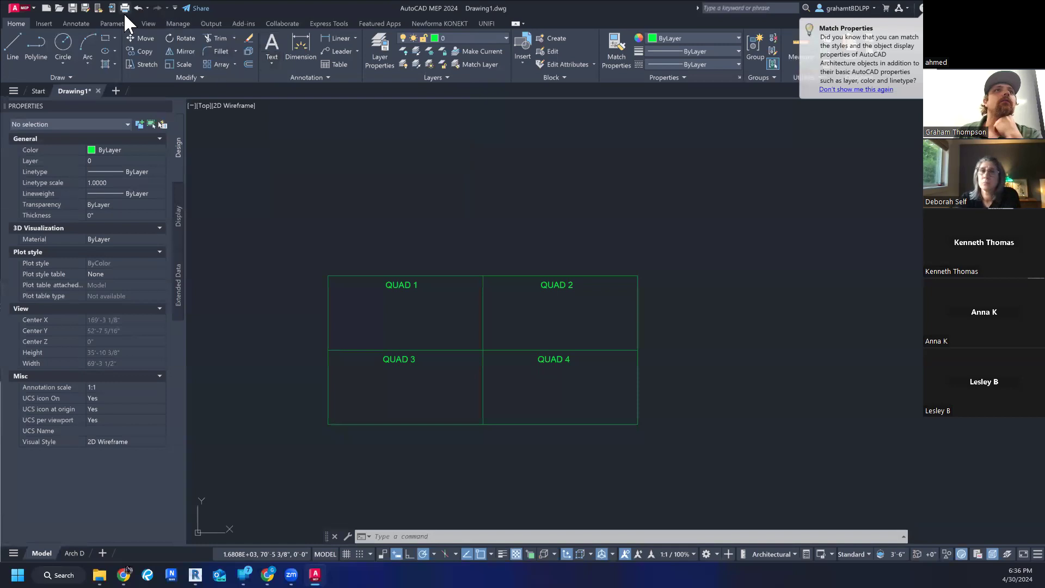
- Examine the available text, dimension, multileader and table styles among the annotation settings
{"action": "left_click", "coordinate": [80, 21]}
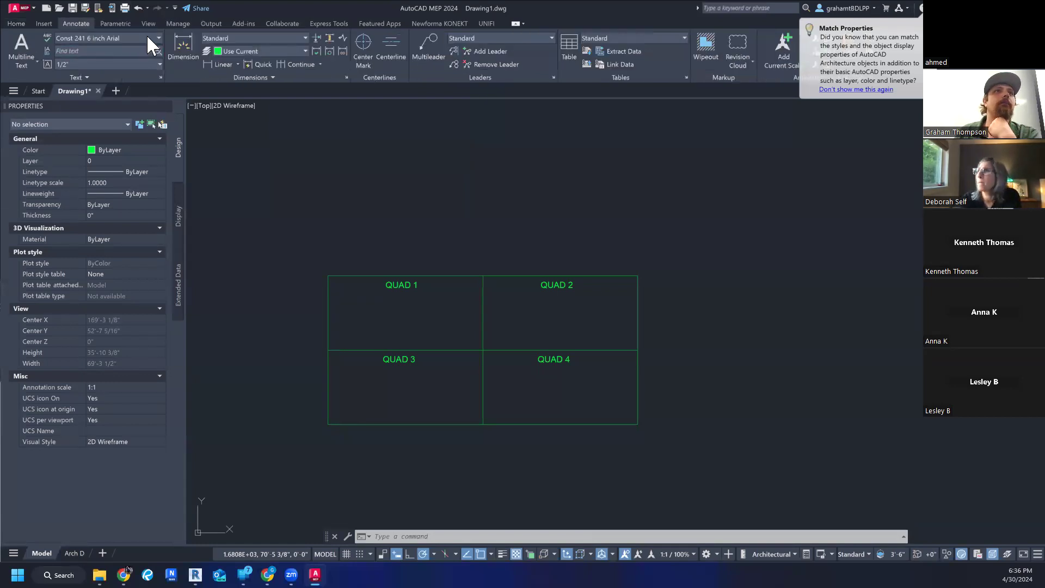
{"action": "left_click", "coordinate": [18, 22]}
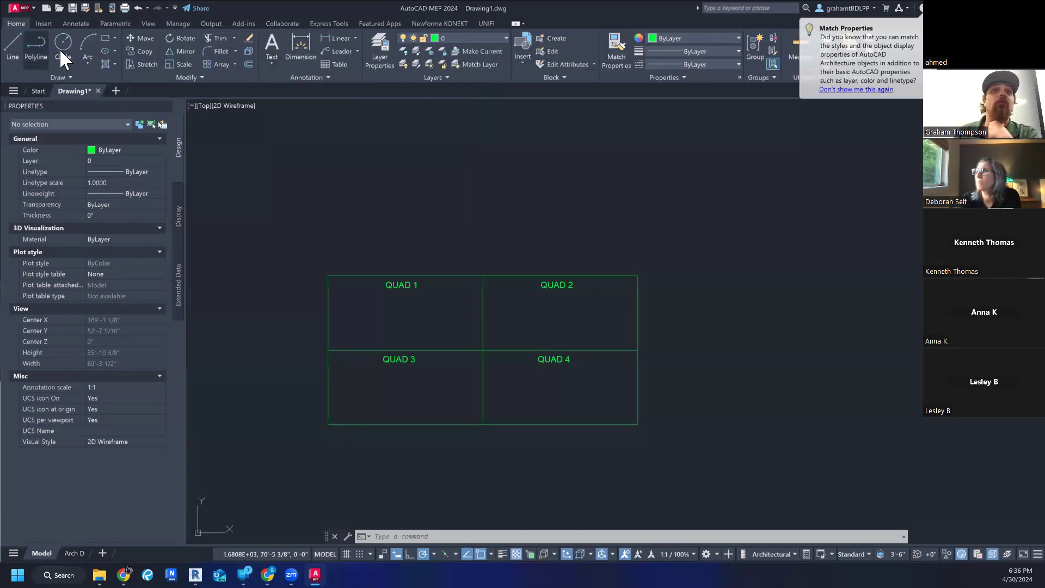
{"action": "left_click", "coordinate": [272, 61]}
{"action": "left_click", "coordinate": [315, 65]}
{"action": "left_click", "coordinate": [332, 77]}
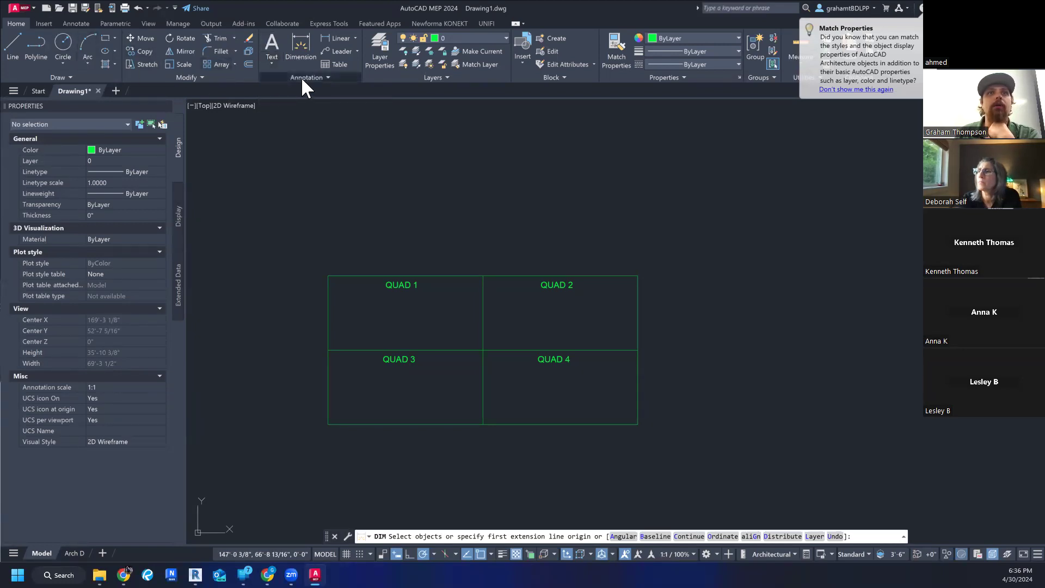
{"action": "left_click", "coordinate": [302, 76]}
{"action": "left_click", "coordinate": [356, 89]}
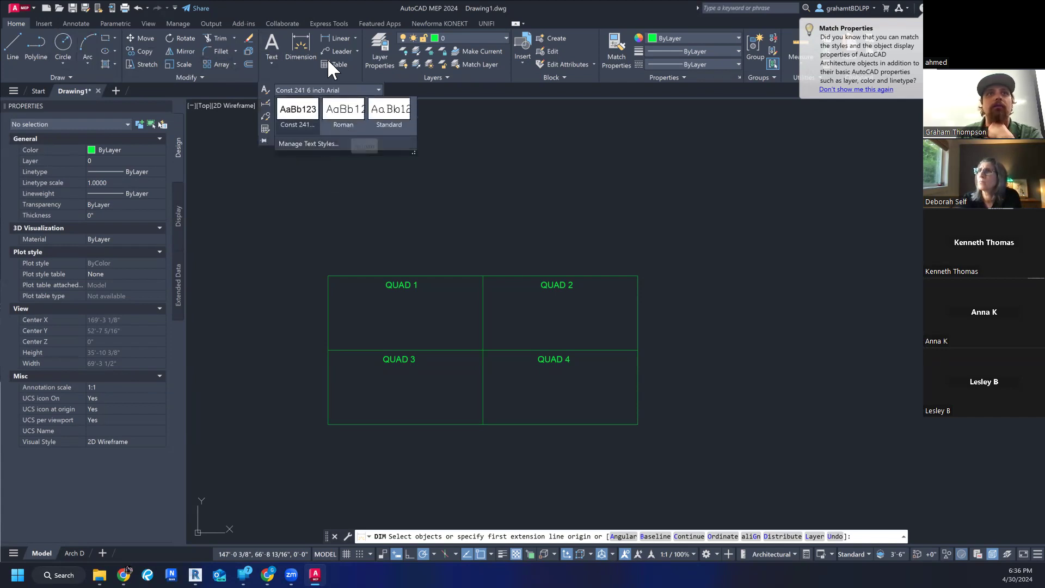
{"action": "left_click", "coordinate": [334, 104]}
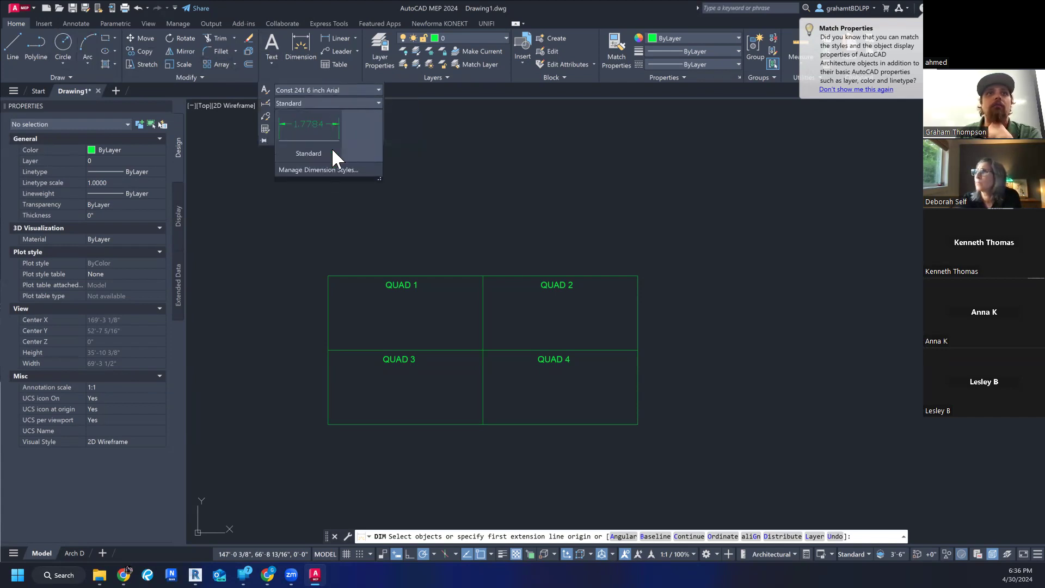
{"action": "left_click", "coordinate": [318, 71]}
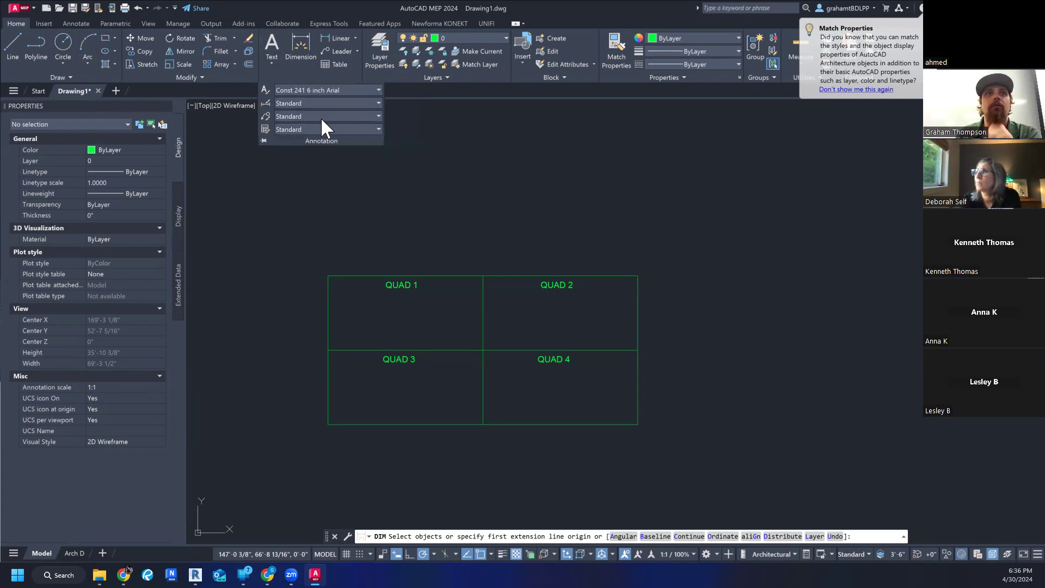
{"action": "left_click", "coordinate": [322, 117]}
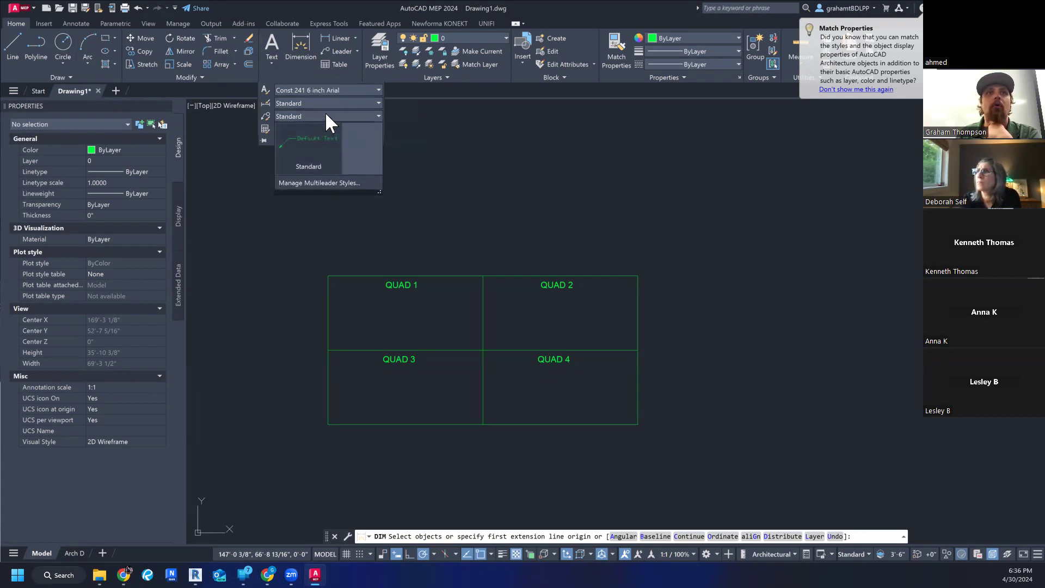
{"action": "left_click", "coordinate": [325, 113]}
{"action": "left_click", "coordinate": [326, 130]}
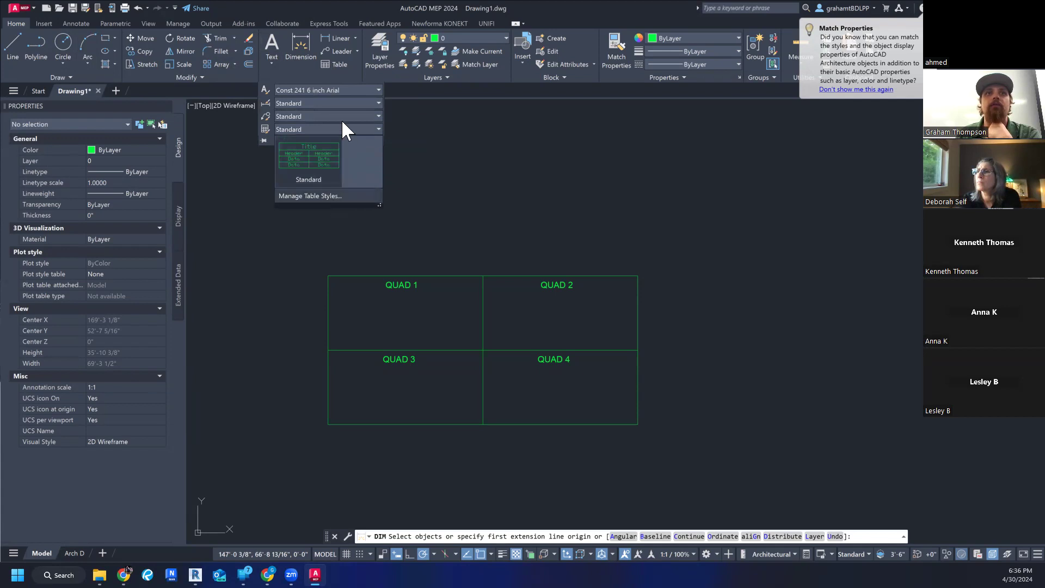
{"action": "left_click", "coordinate": [344, 125]}
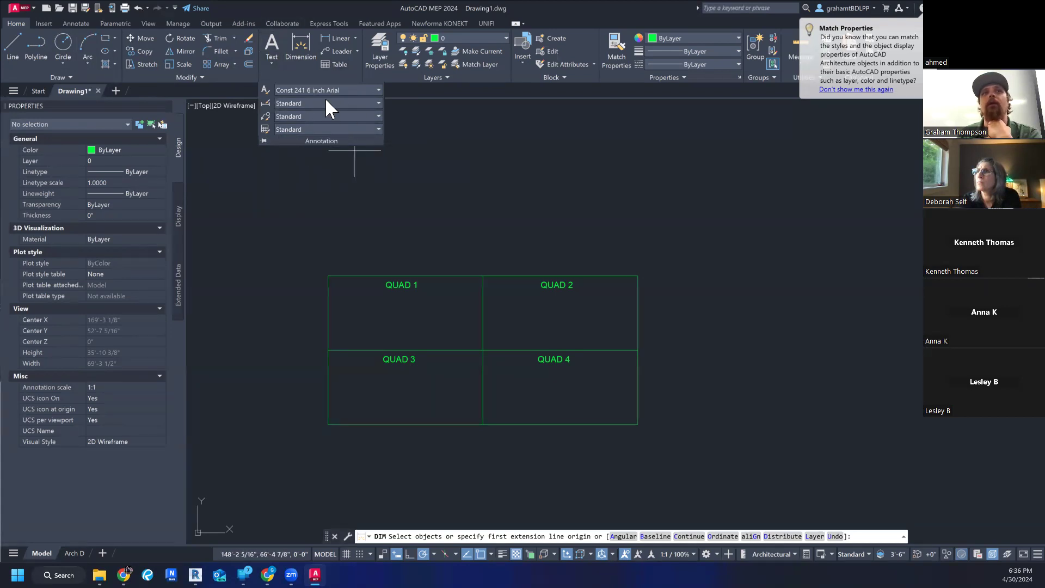
- Check the list of dimension styles among the dimension tools and cancel the started dimension
{"action": "left_click", "coordinate": [421, 156]}
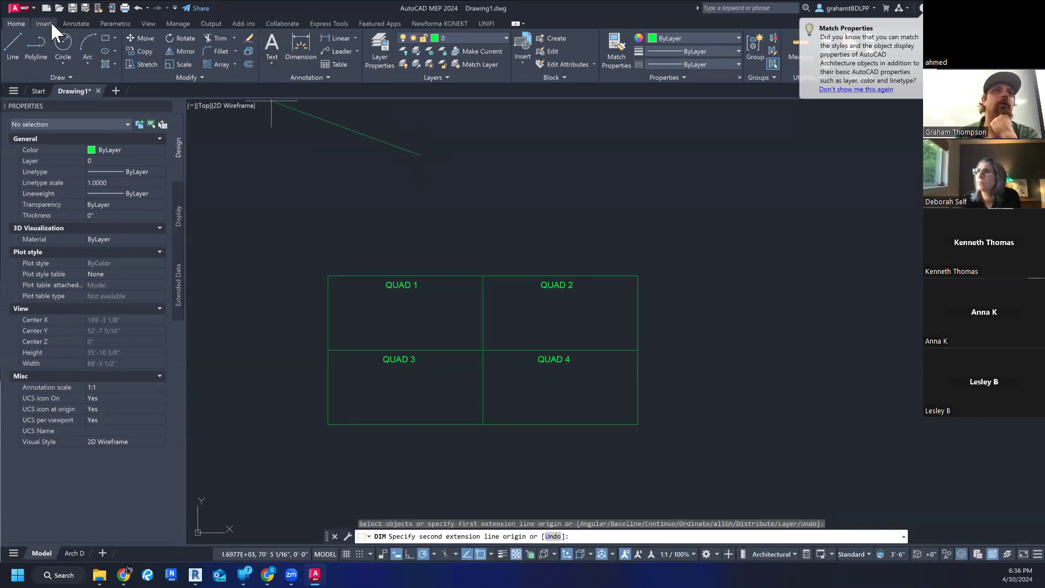
{"action": "left_click", "coordinate": [72, 23]}
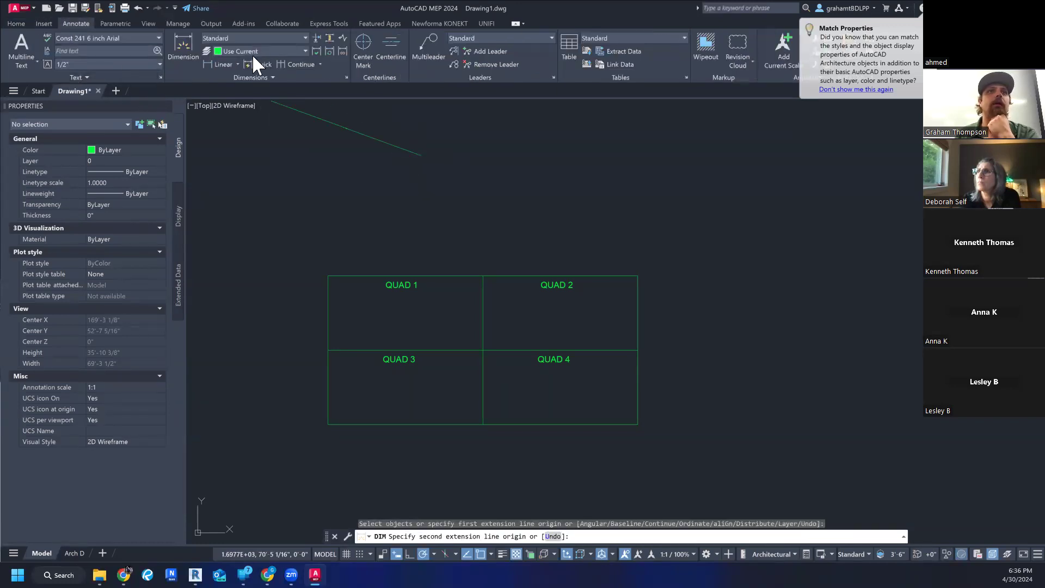
{"action": "left_click", "coordinate": [280, 76]}
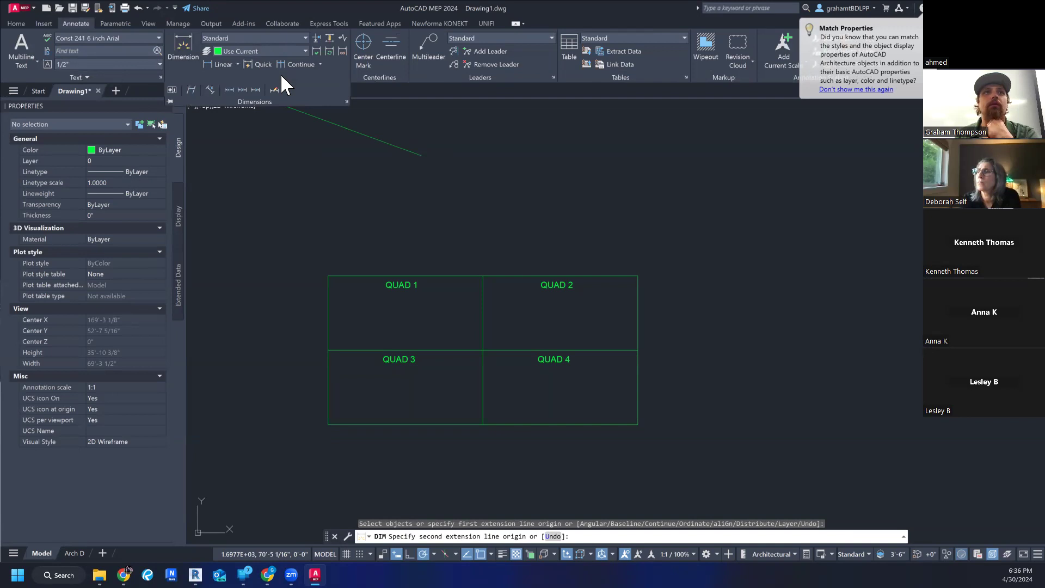
{"action": "left_click", "coordinate": [305, 39]}
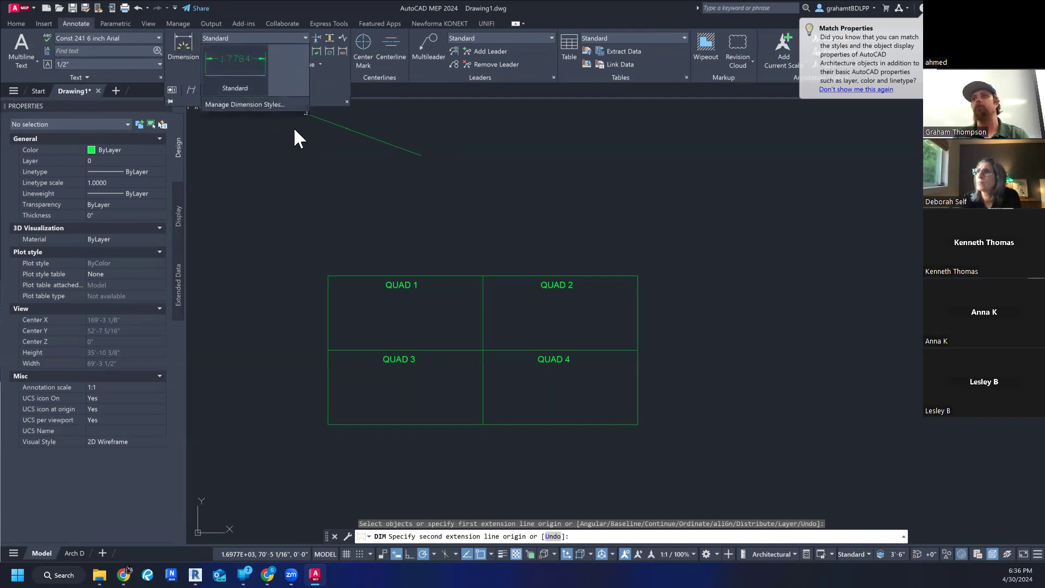
{"action": "key", "text": "Escape"}
{"action": "key", "text": "Escape"}
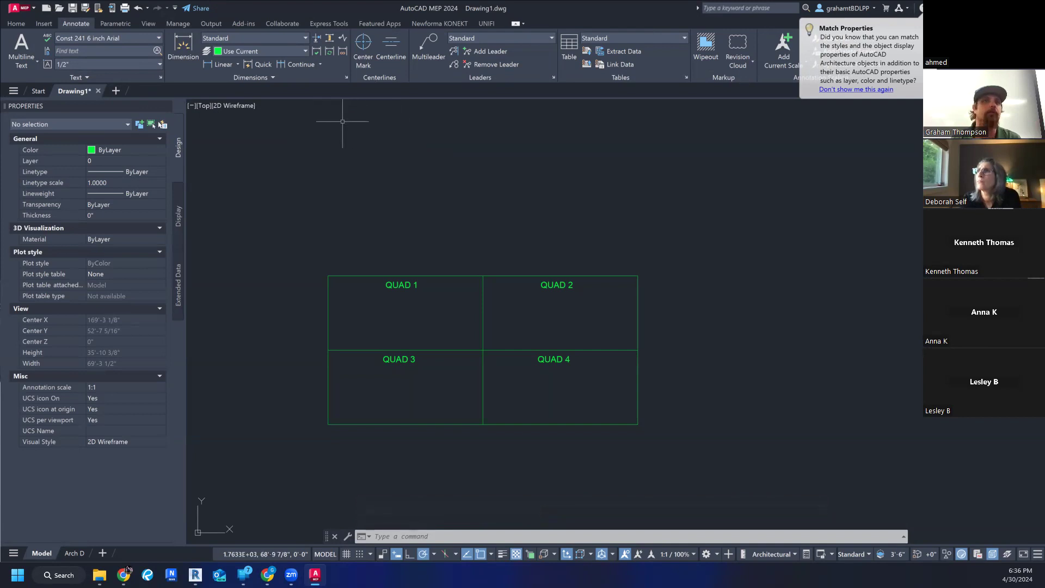
- Open the text style manager and start a new text style with a name beginning with "C"
{"action": "left_click", "coordinate": [119, 38]}
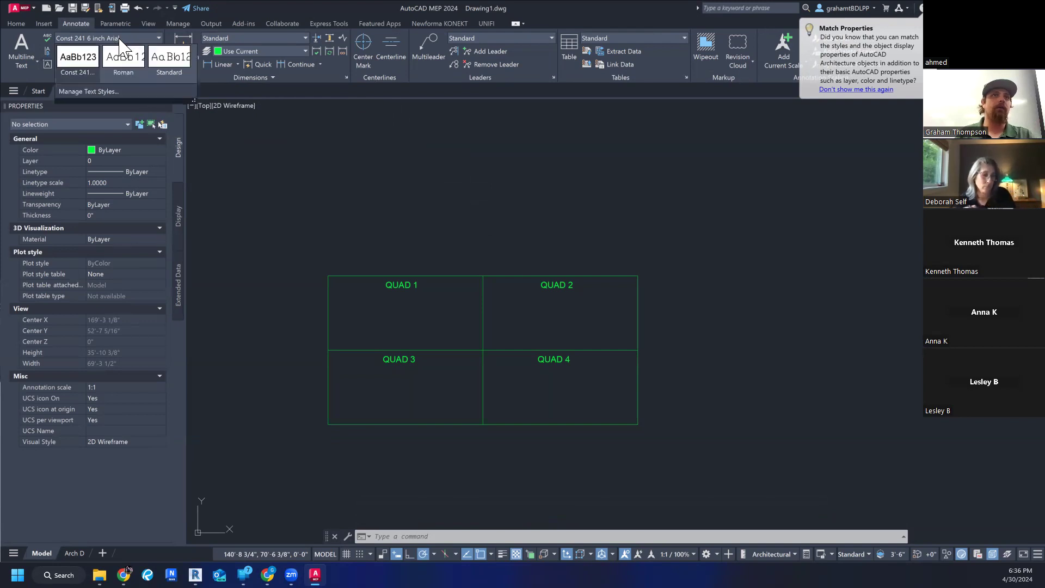
{"action": "left_click", "coordinate": [112, 93]}
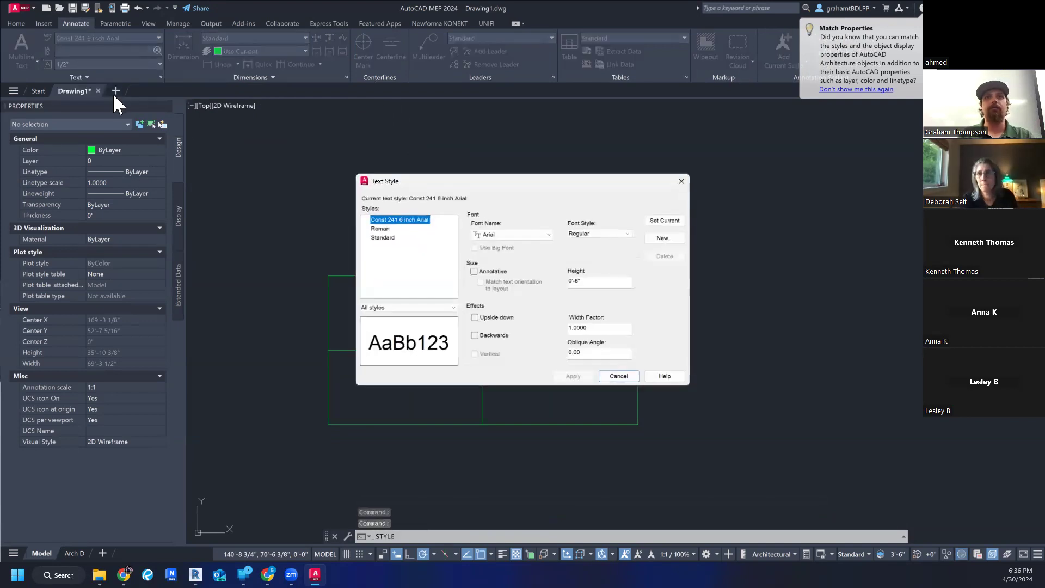
{"action": "left_click", "coordinate": [660, 239]}
{"action": "type", "text": "C"}
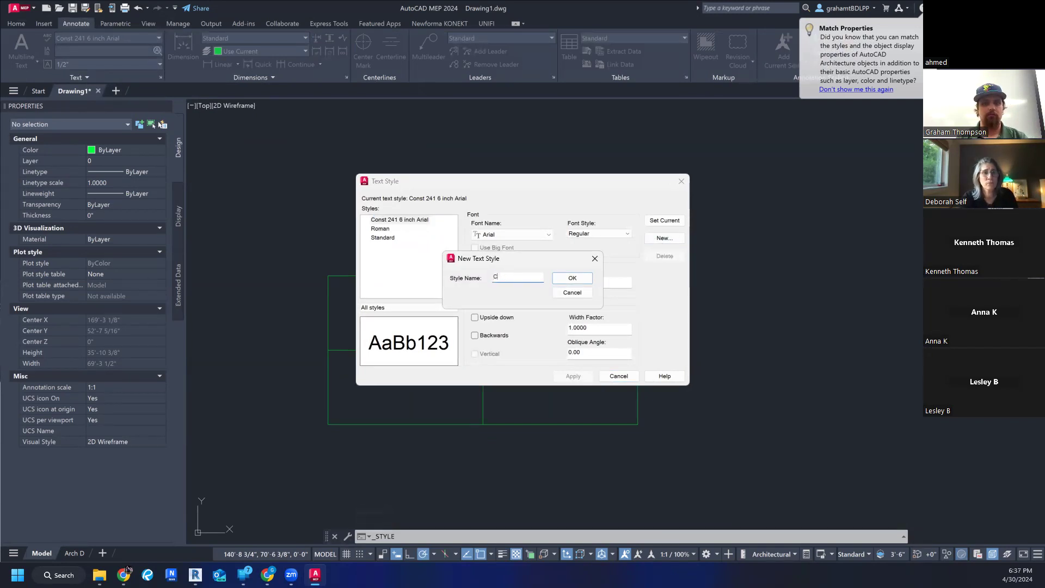
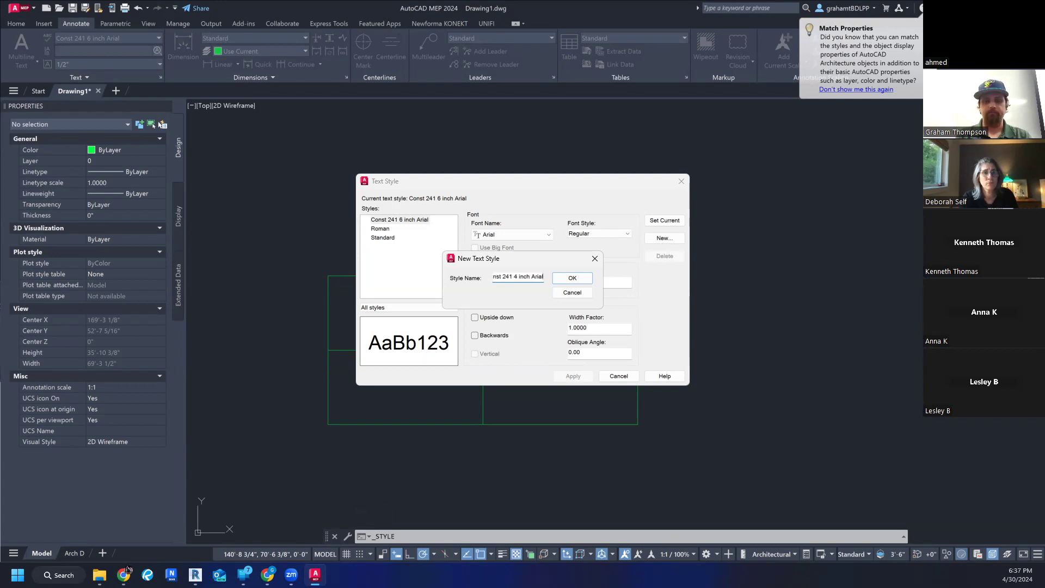
- Name the new text style Const 241 4 inch Arial and compare its settings with the Standard and 6 inch Arial styles
{"action": "key", "text": "Return"}
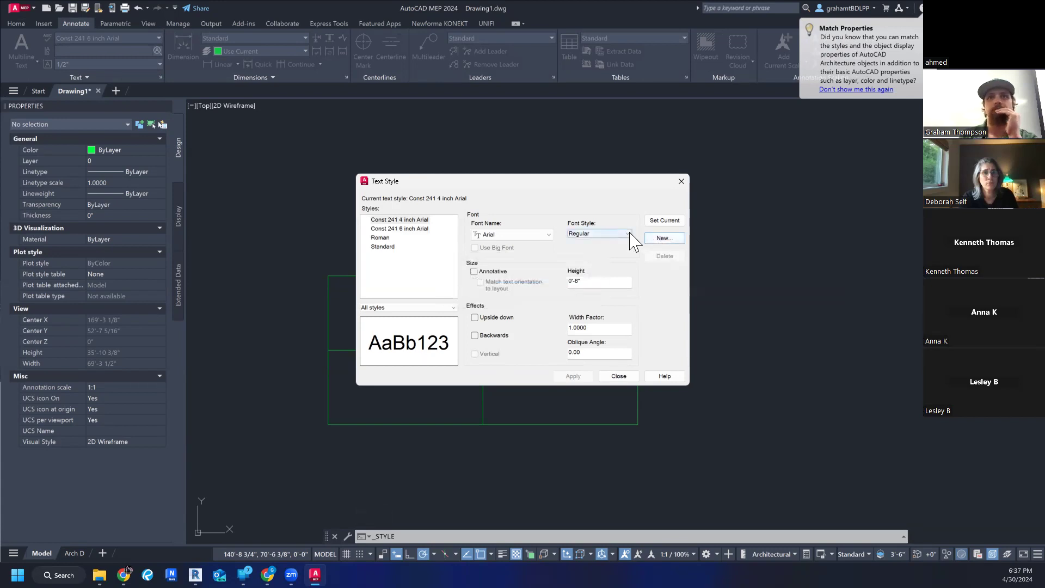
{"action": "left_click", "coordinate": [390, 246]}
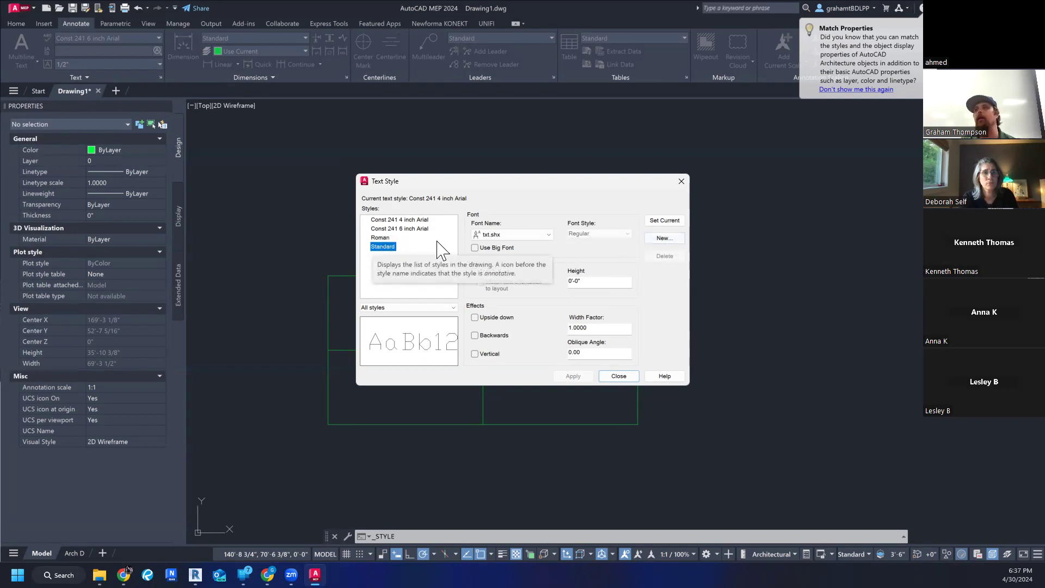
{"action": "left_click", "coordinate": [426, 221]}
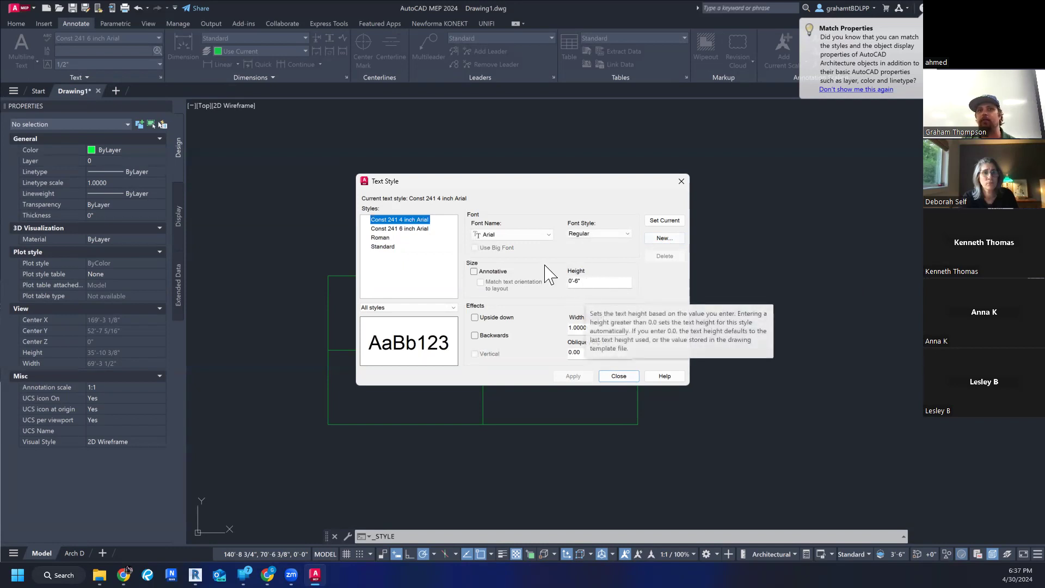
{"action": "left_click", "coordinate": [398, 229]}
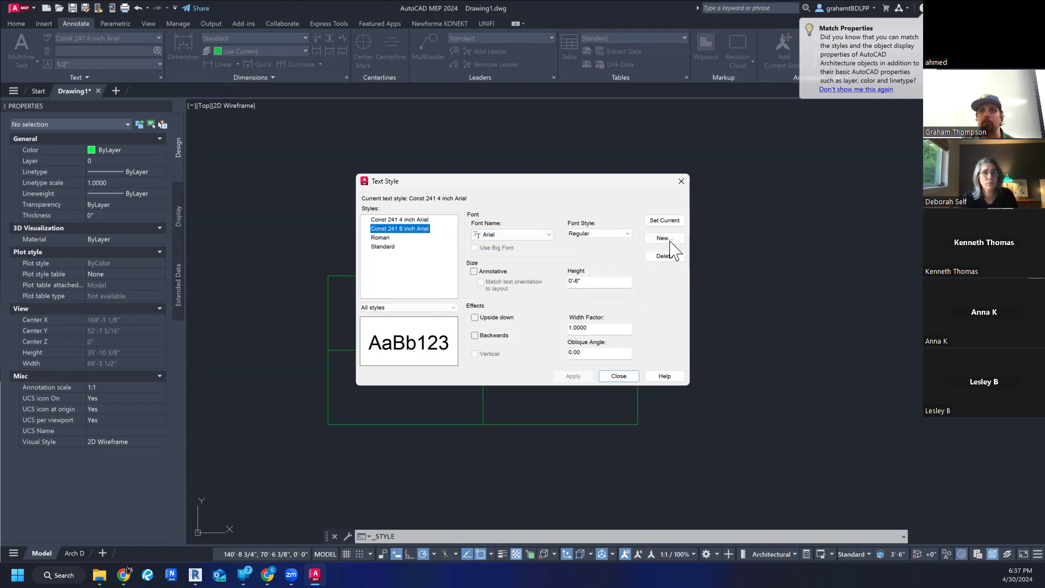
{"action": "left_click", "coordinate": [438, 222]}
{"action": "left_click", "coordinate": [428, 219]}
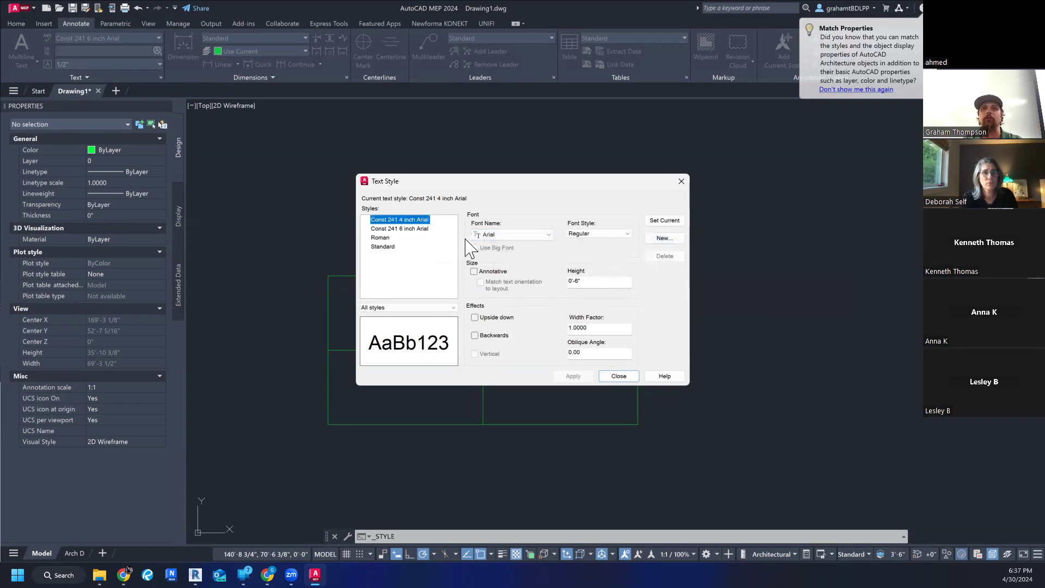
- Set the Const 241 4 inch Arial style's text height to 0'-4", apply it and close the text style manager
{"action": "left_click", "coordinate": [583, 280]}
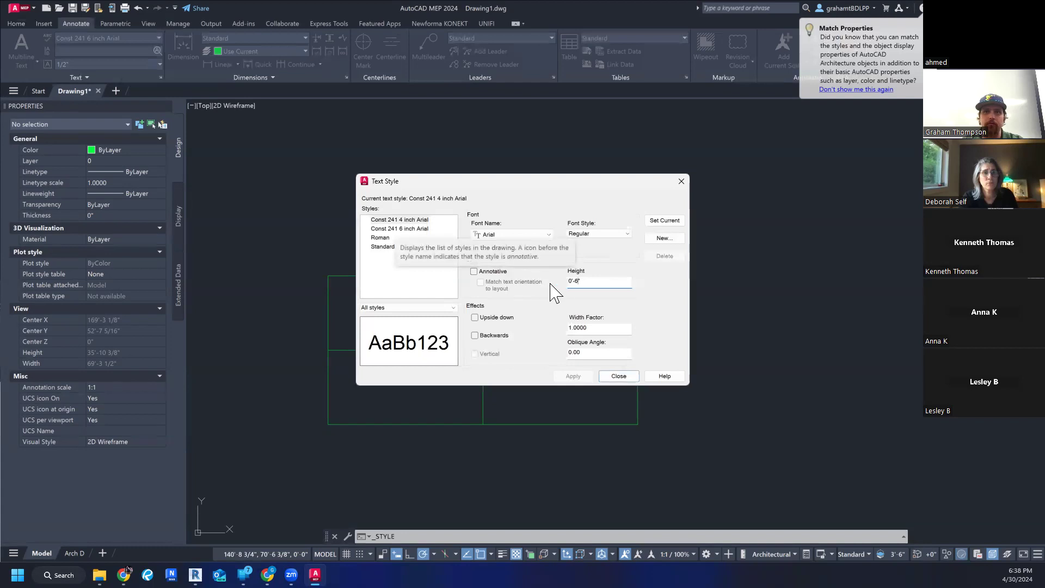
{"action": "key", "text": "BackSpace"}
{"action": "type", "text": "4"}
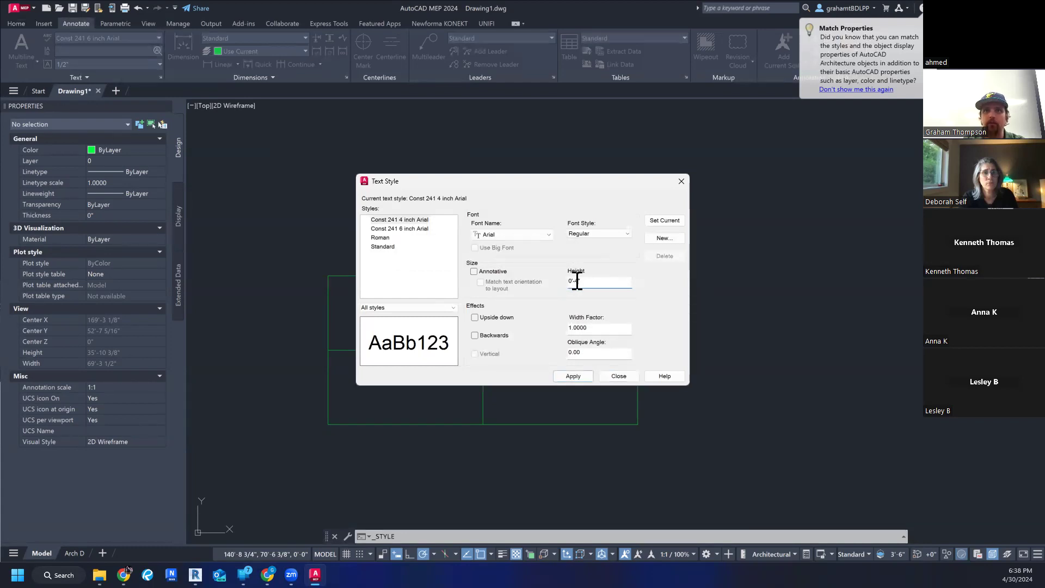
{"action": "left_click", "coordinate": [579, 380]}
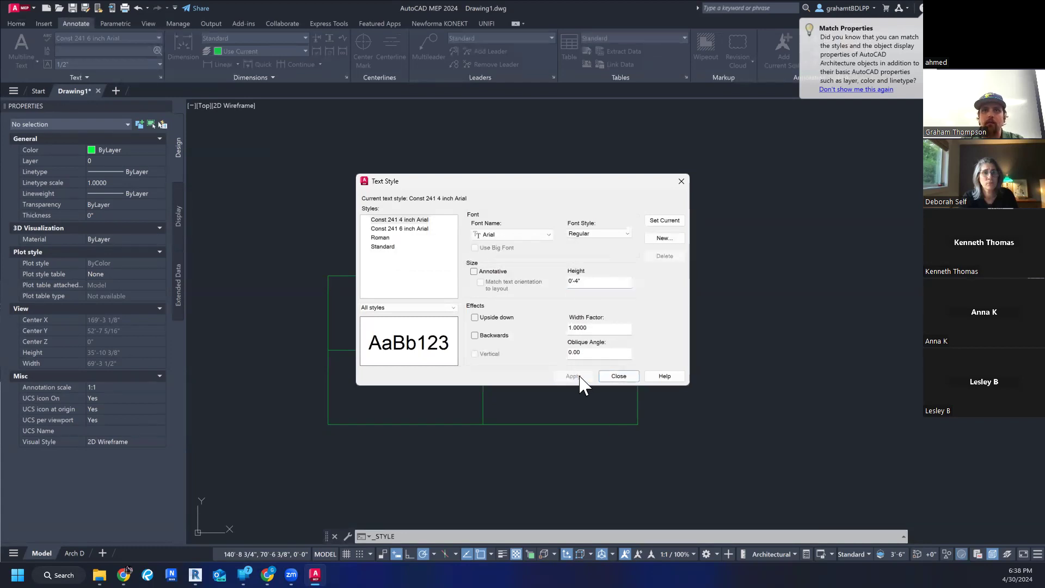
{"action": "left_click", "coordinate": [618, 377]}
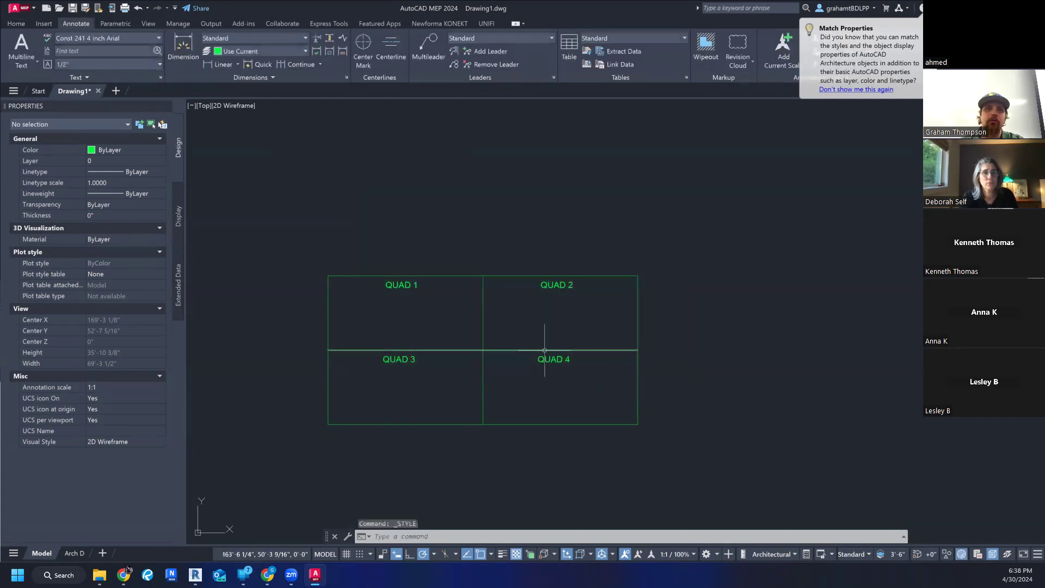
- Examine the properties of the four quadrant labels together and of individual upper labels, leaving nothing selected
{"action": "left_click", "coordinate": [366, 220]}
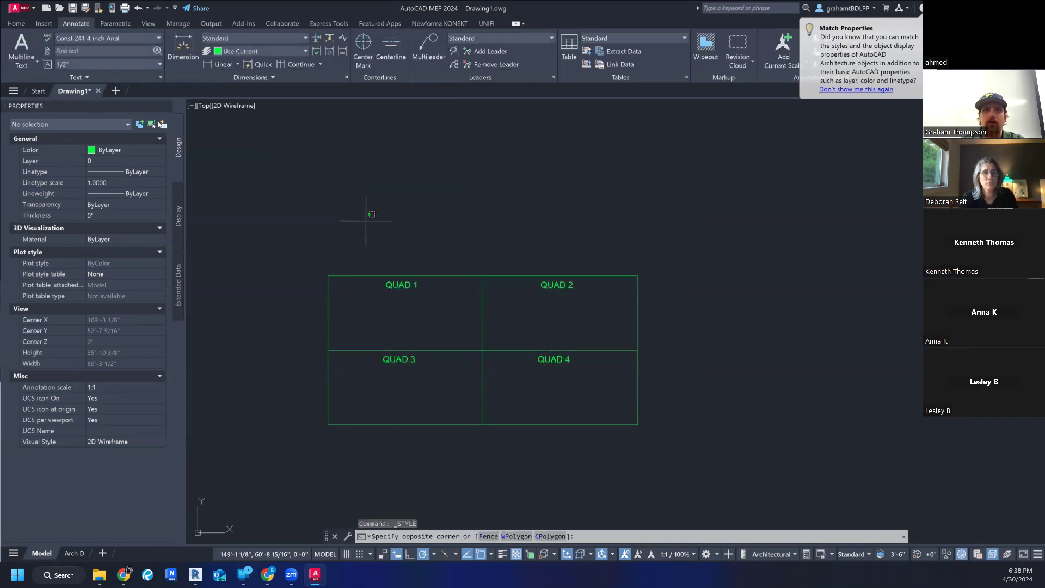
{"action": "left_click", "coordinate": [599, 410]}
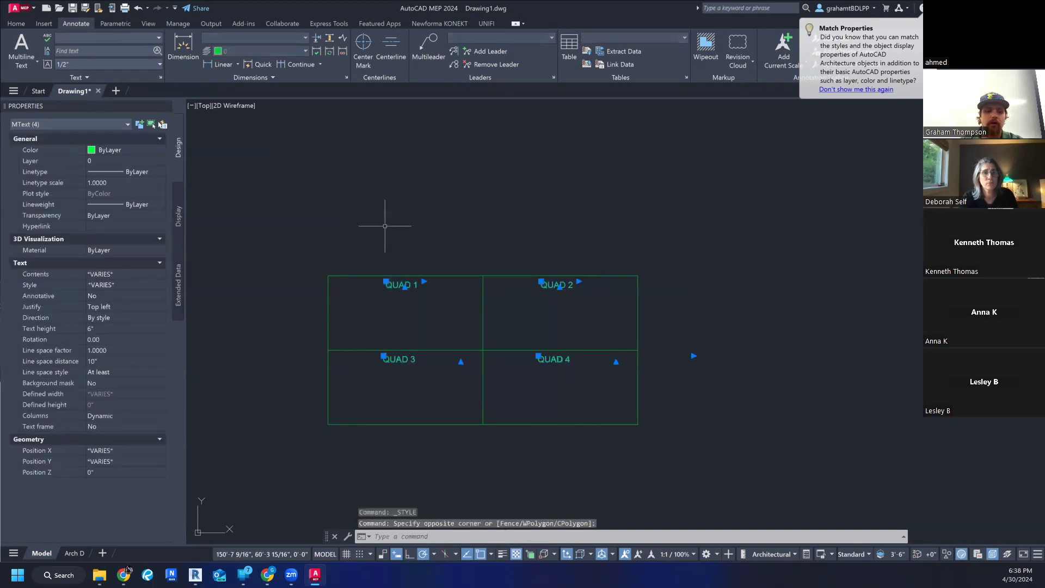
{"action": "key", "text": "Escape"}
{"action": "left_click", "coordinate": [386, 285]}
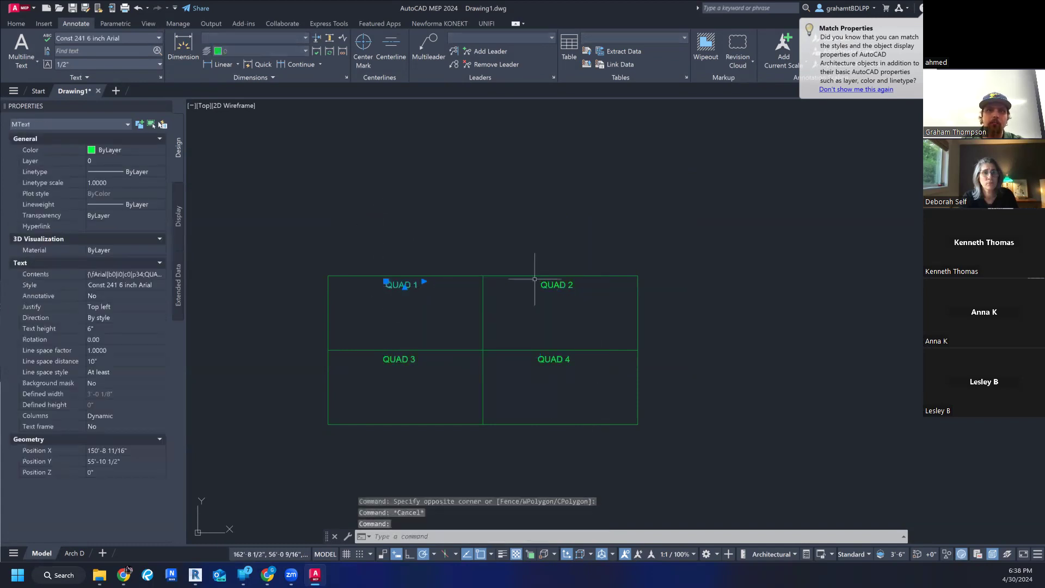
{"action": "left_click", "coordinate": [554, 284]}
{"action": "key", "text": "Escape"}
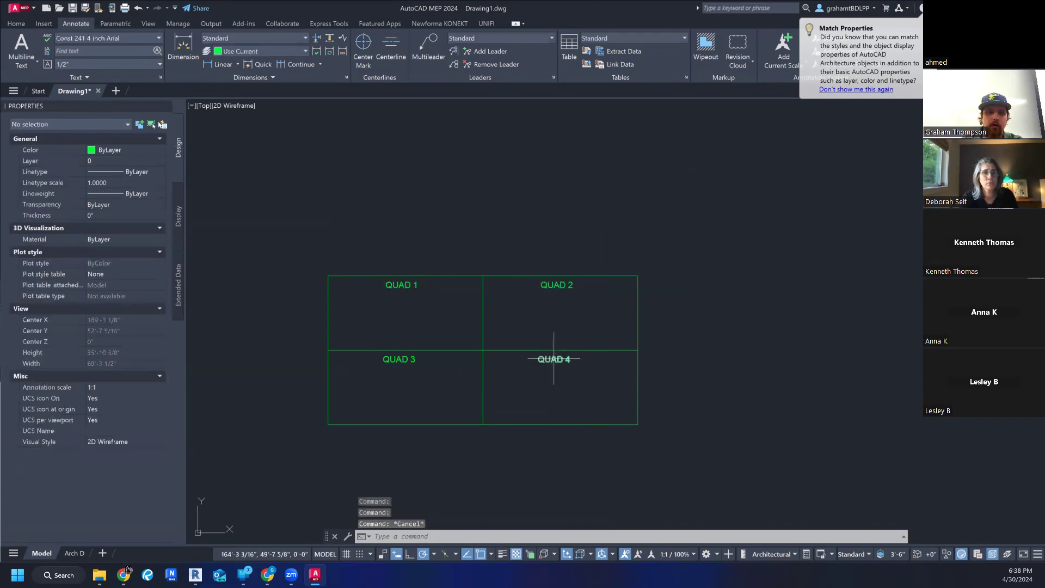
- Try selecting the quadrant labels with rectangular windows and with freehand lassos, clearing each selection
{"action": "left_click", "coordinate": [370, 231]}
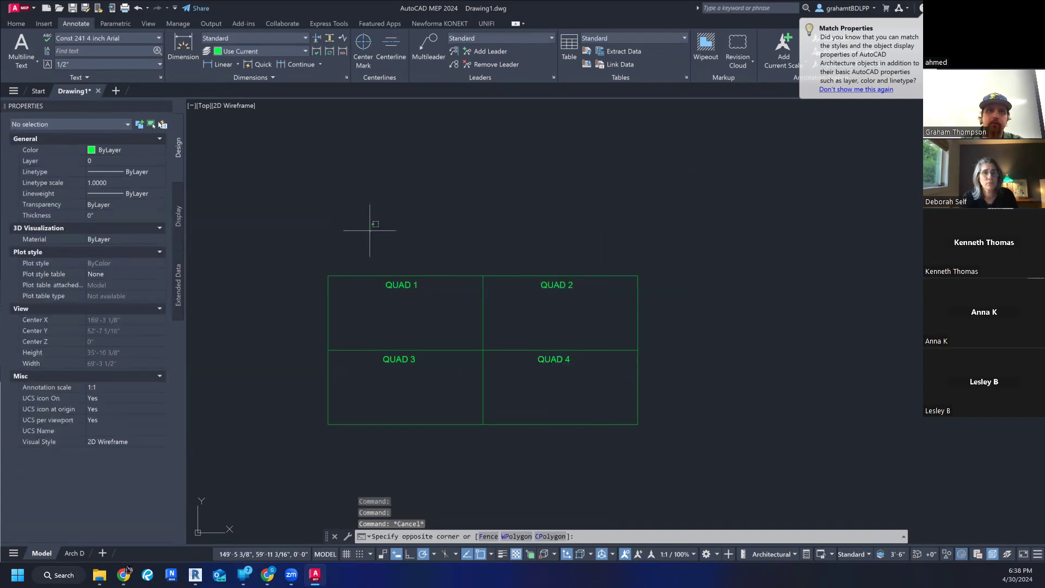
{"action": "left_click", "coordinate": [371, 231]}
{"action": "left_click", "coordinate": [373, 237]}
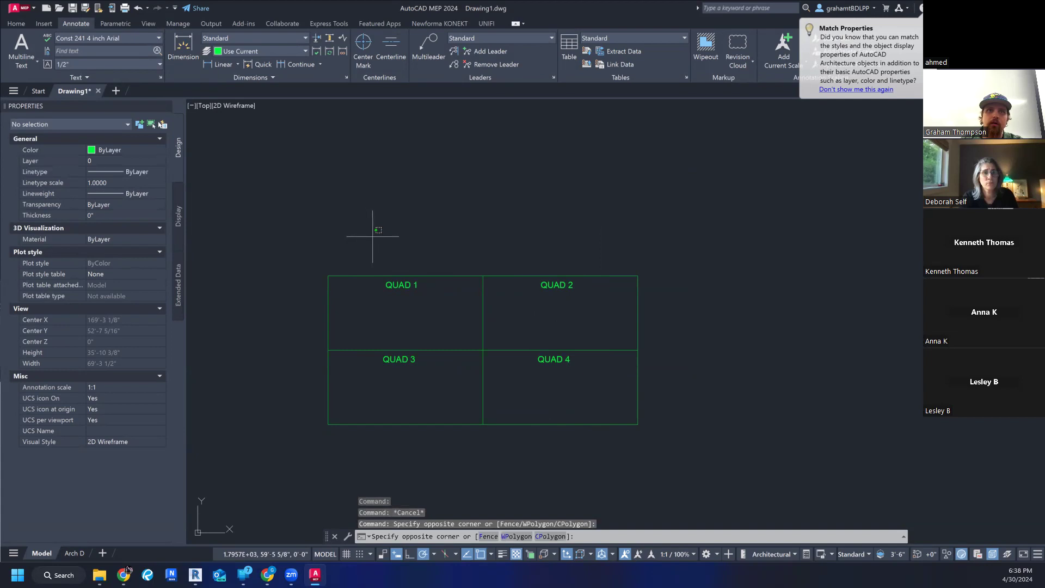
{"action": "left_click", "coordinate": [601, 382]}
{"action": "key", "text": "Escape"}
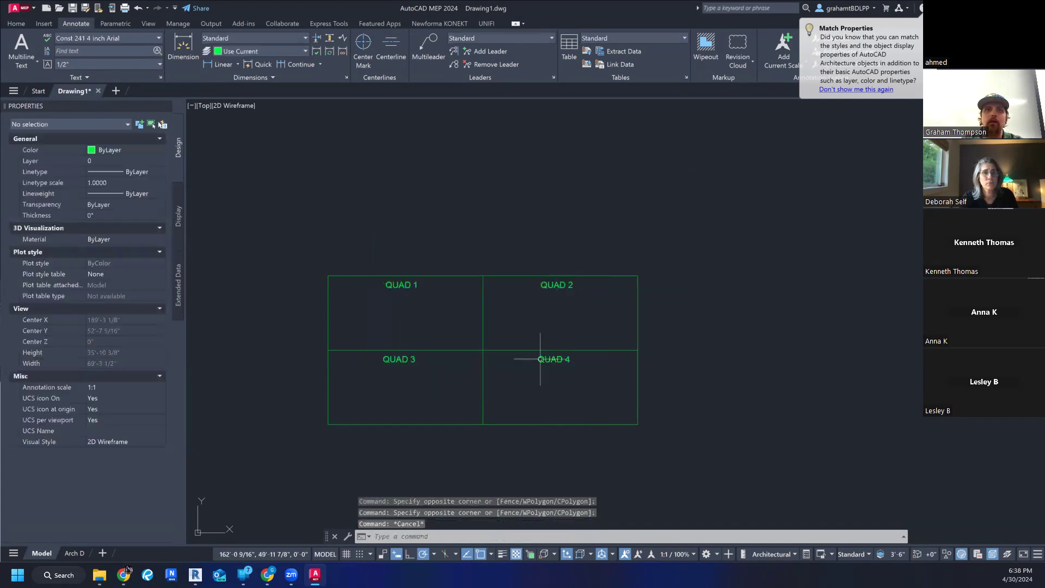
{"action": "key", "text": "Escape"}
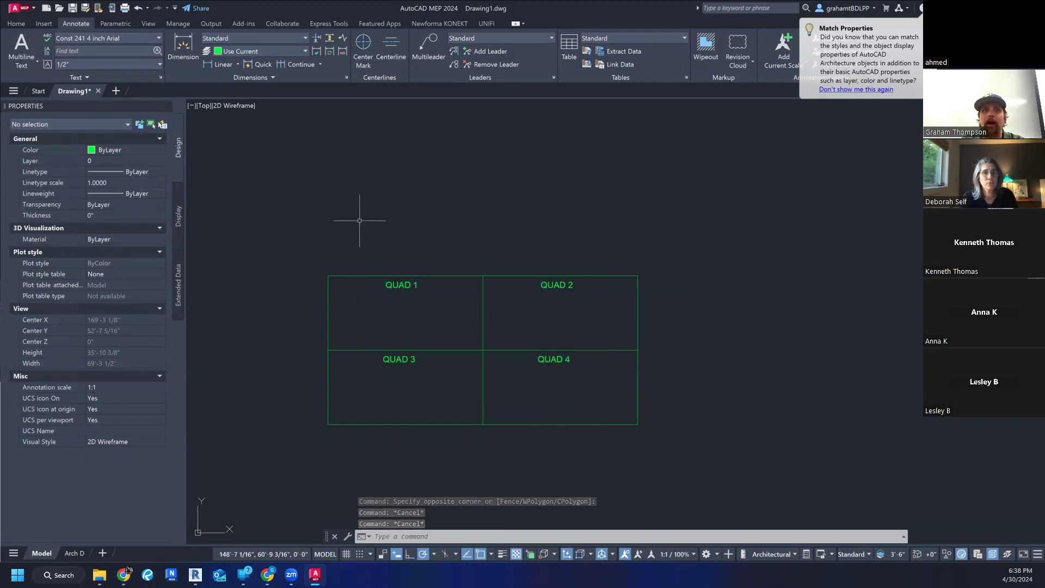
{"action": "mouse_move", "coordinate": [359, 221]}
{"action": "left_mouse_down"}
{"action": "mouse_move", "coordinate": [518, 233]}
{"action": "mouse_move", "coordinate": [560, 254]}
{"action": "mouse_move", "coordinate": [581, 329]}
{"action": "mouse_move", "coordinate": [568, 425]}
{"action": "mouse_move", "coordinate": [350, 464]}
{"action": "mouse_move", "coordinate": [305, 250]}
{"action": "mouse_move", "coordinate": [370, 175]}
{"action": "mouse_move", "coordinate": [395, 176]}
{"action": "left_mouse_up"}
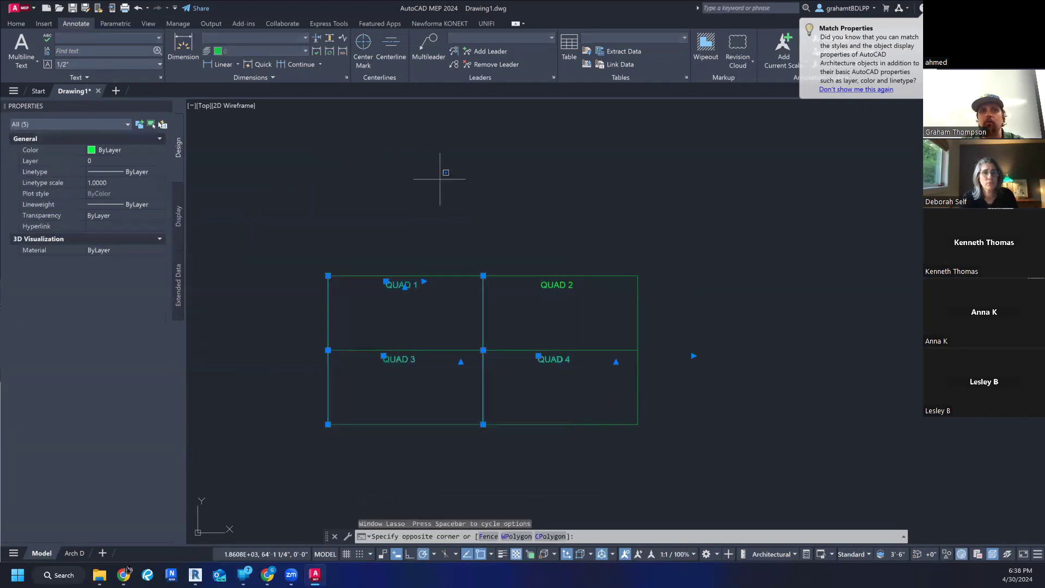
{"action": "key", "text": "Escape"}
{"action": "key", "text": "Escape"}
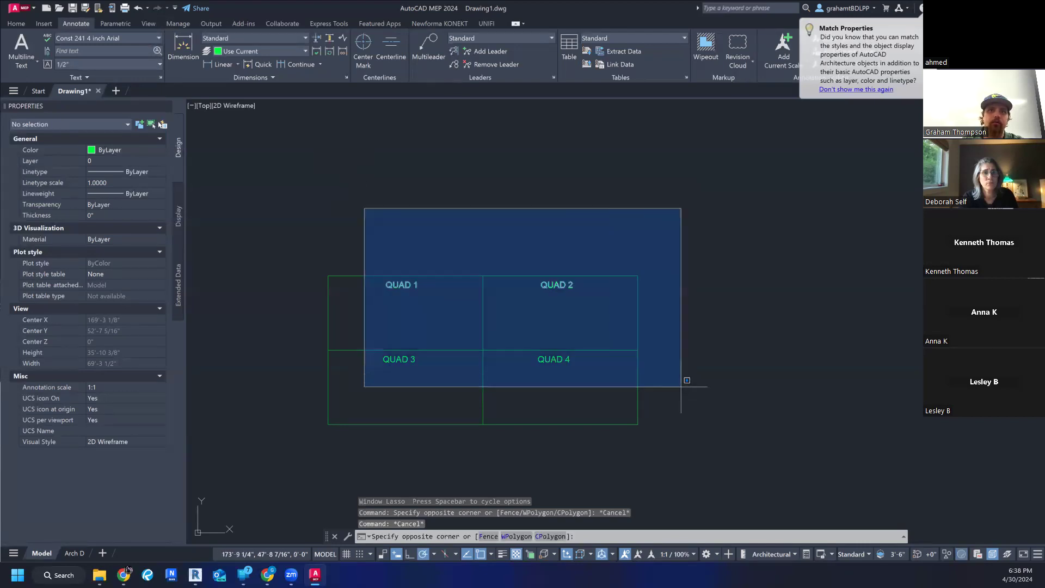
{"action": "left_click", "coordinate": [604, 393]}
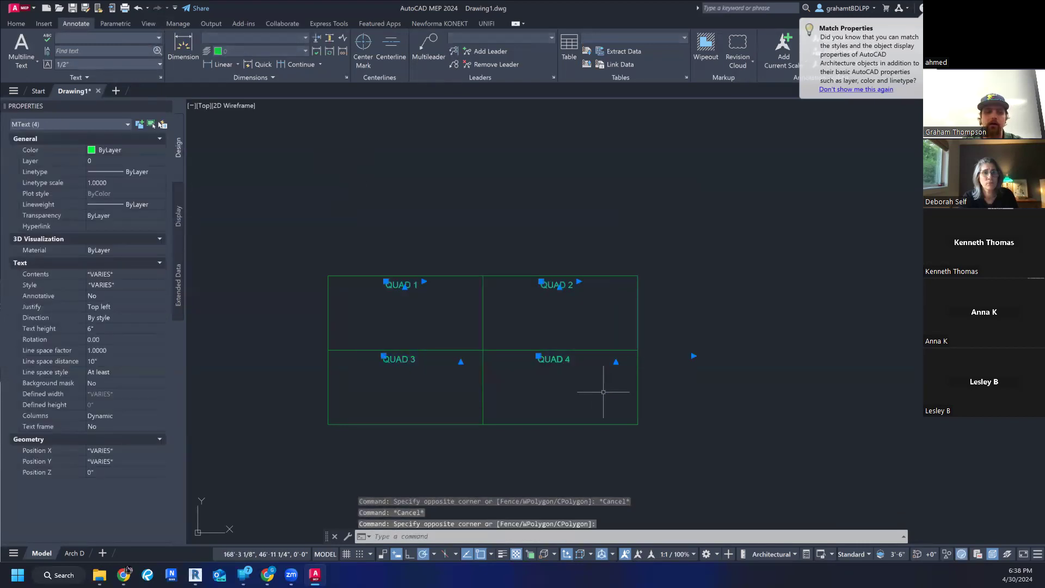
{"action": "key", "text": "Escape"}
{"action": "mouse_move", "coordinate": [366, 235]}
{"action": "left_mouse_down"}
{"action": "mouse_move", "coordinate": [414, 215]}
{"action": "mouse_move", "coordinate": [463, 163]}
{"action": "mouse_move", "coordinate": [552, 242]}
{"action": "mouse_move", "coordinate": [342, 222]}
{"action": "mouse_move", "coordinate": [221, 427]}
{"action": "mouse_move", "coordinate": [611, 429]}
{"action": "mouse_move", "coordinate": [635, 222]}
{"action": "mouse_move", "coordinate": [651, 238]}
{"action": "left_mouse_up"}
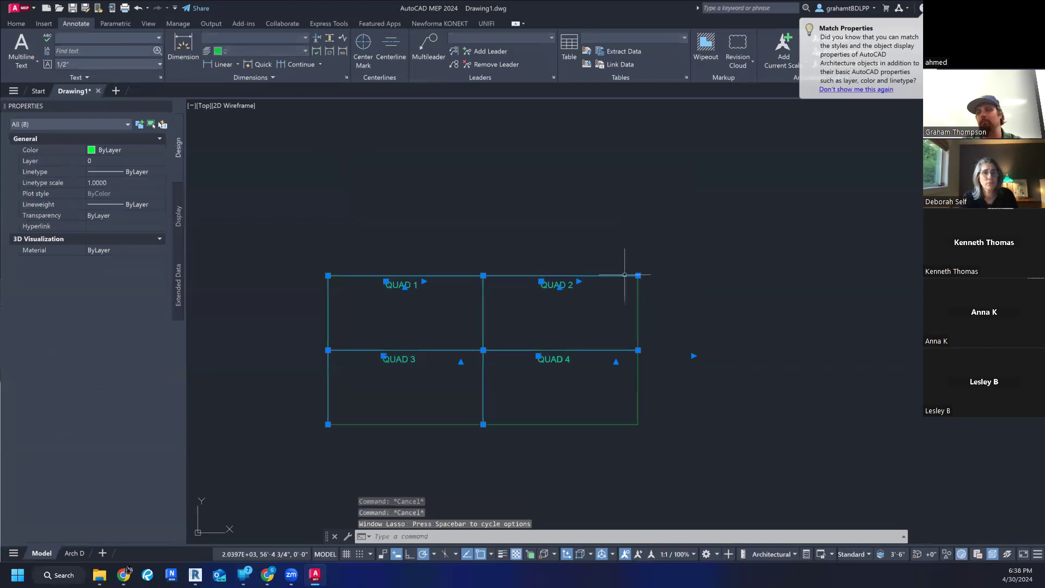
{"action": "key", "text": "Escape"}
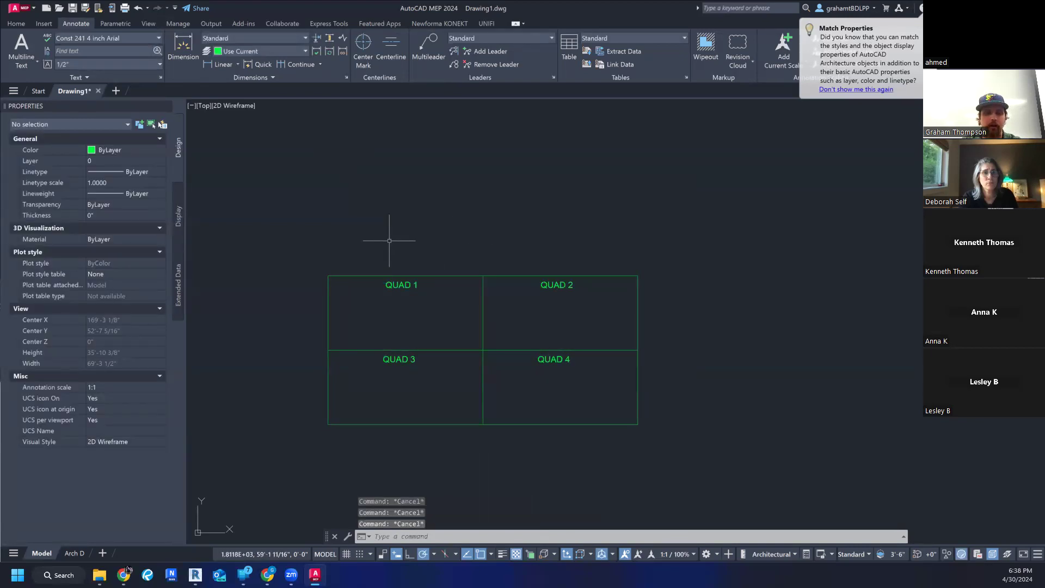
- Copy the four quadrant labels 1' straight down, using the midpoint of the rectangle's upper edge as base point
{"action": "left_click", "coordinate": [365, 204]}
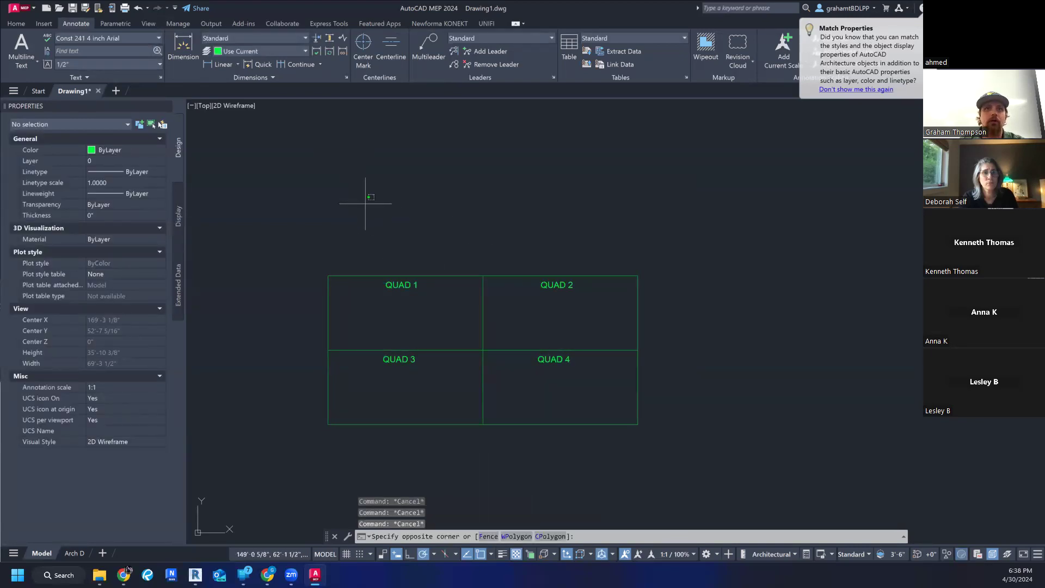
{"action": "left_click", "coordinate": [579, 368]}
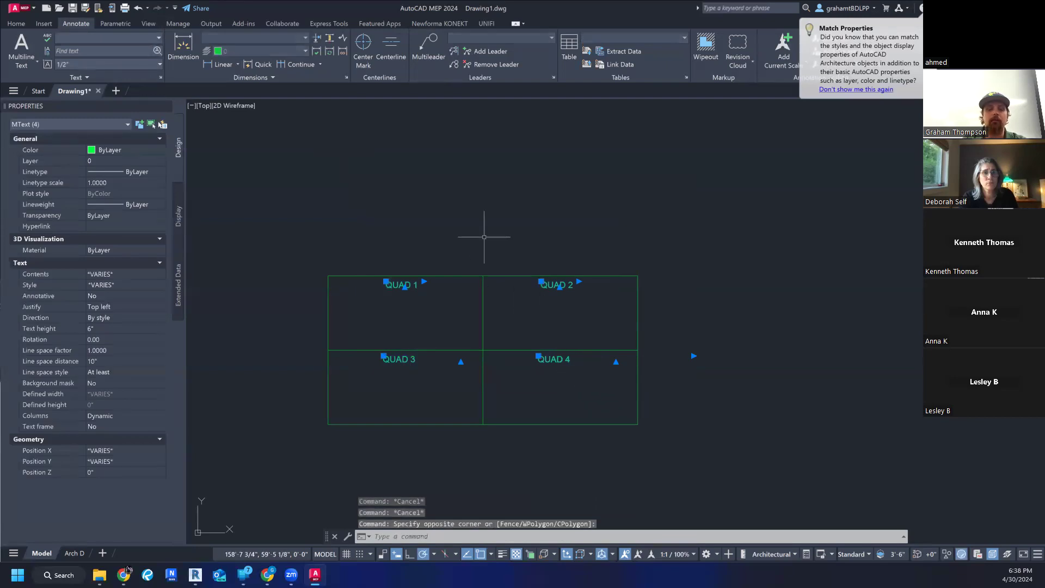
{"action": "type", "text": "cop"}
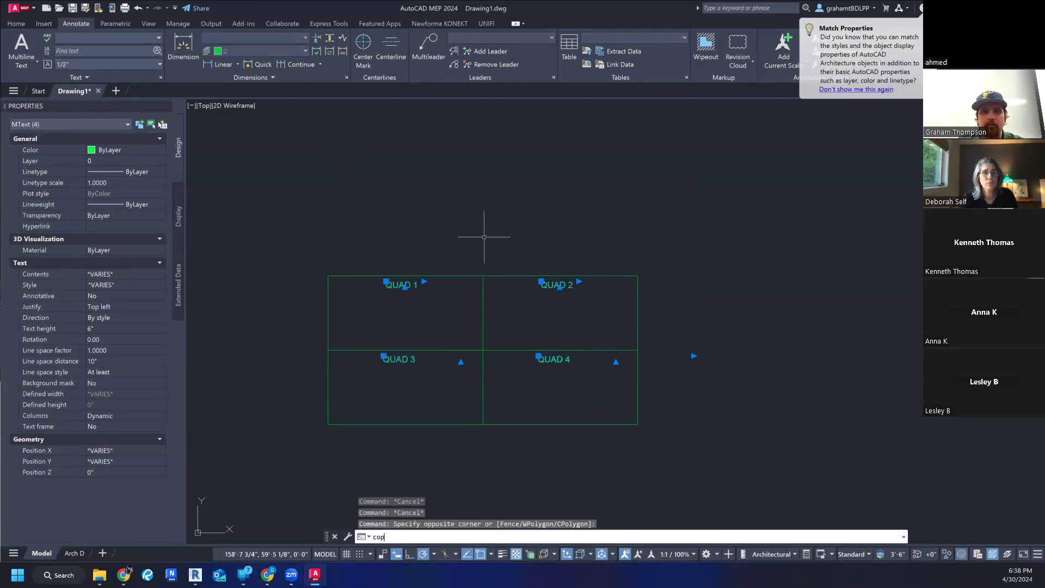
{"action": "type", "text": "y"}
{"action": "key", "text": "Return"}
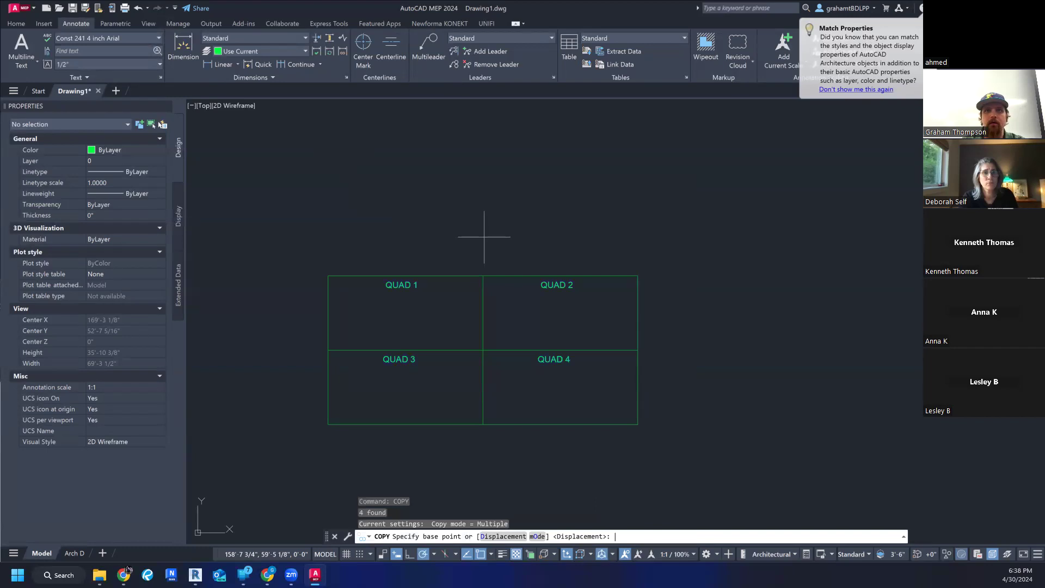
{"action": "left_click", "coordinate": [483, 276]}
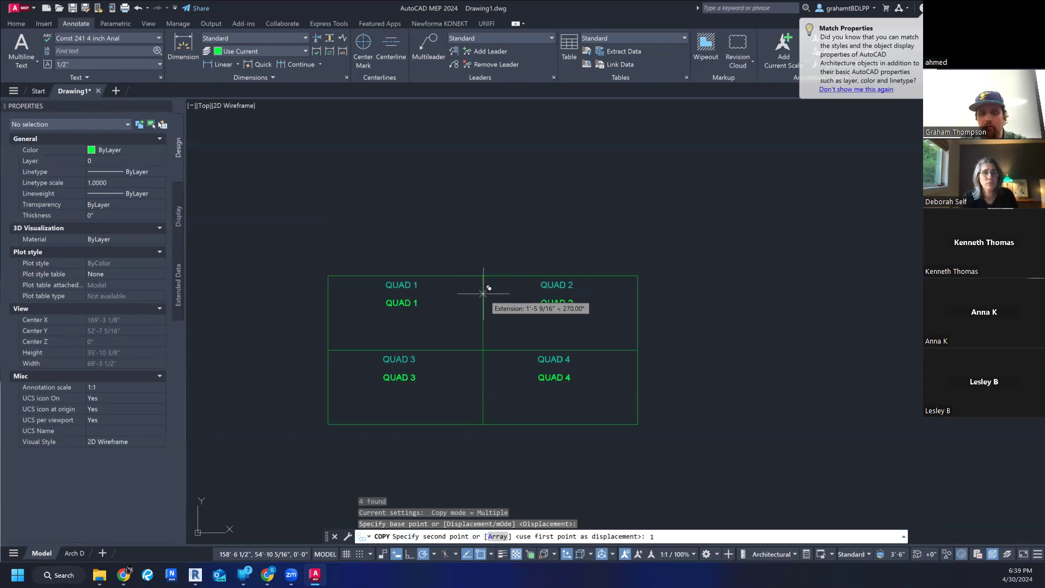
{"action": "key", "text": "Return"}
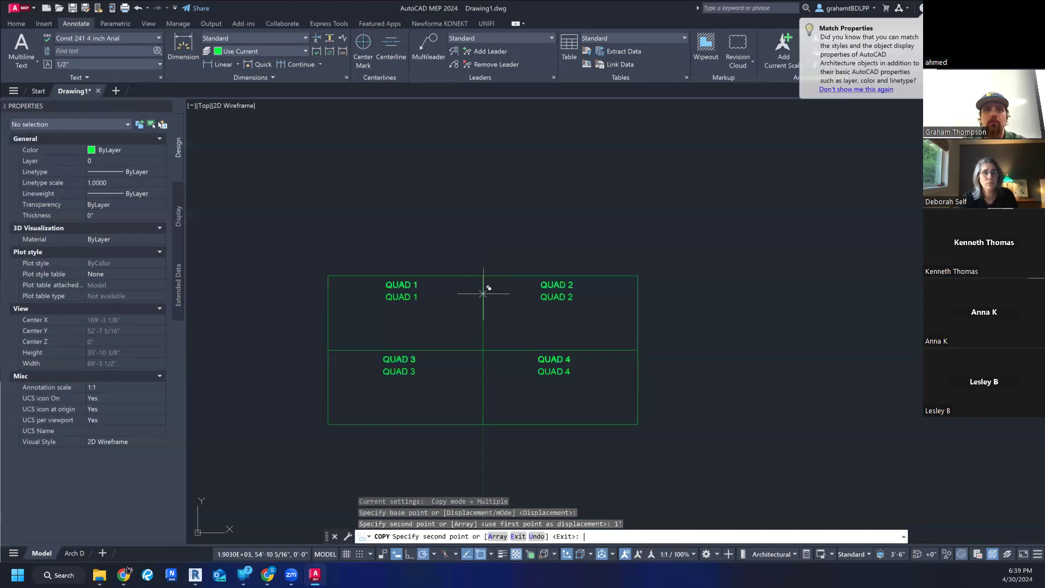
{"action": "key", "text": "Escape"}
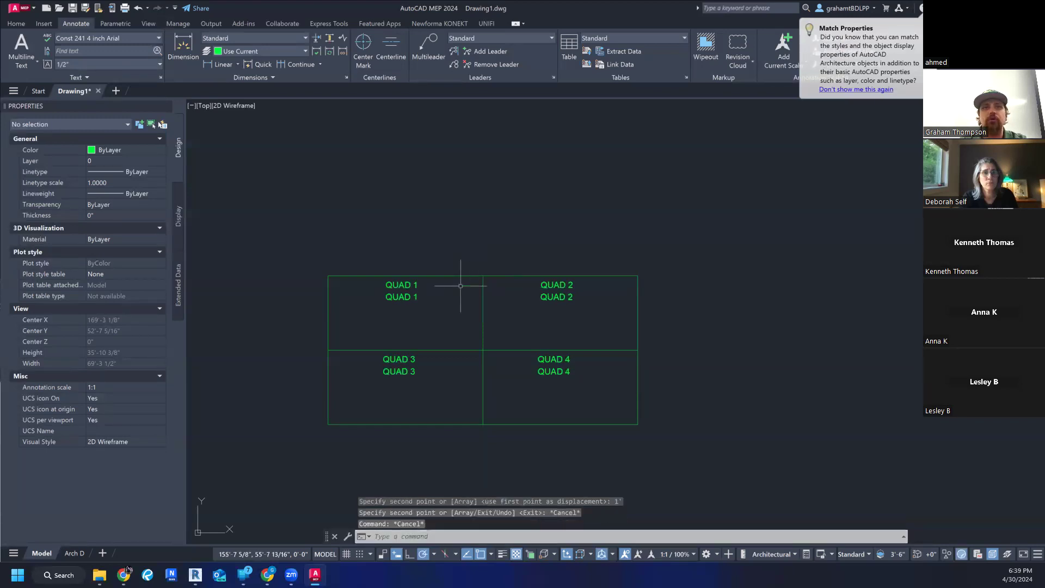
- Apply the Const 241 4 inch Arial text style to the four copied labels and deselect them
{"action": "left_click", "coordinate": [552, 299]}
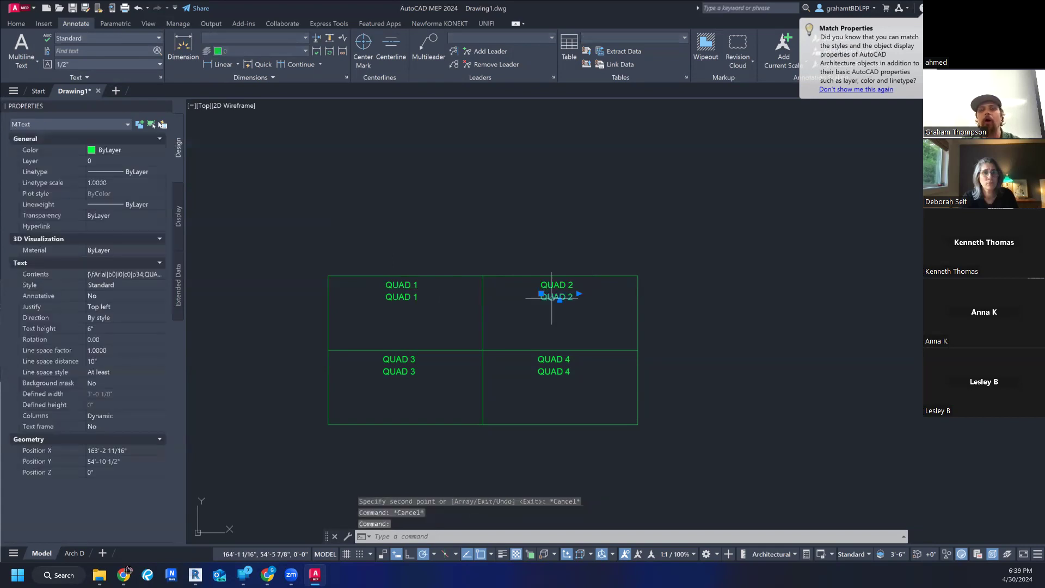
{"action": "left_click", "coordinate": [394, 297]}
{"action": "left_click", "coordinate": [401, 372]}
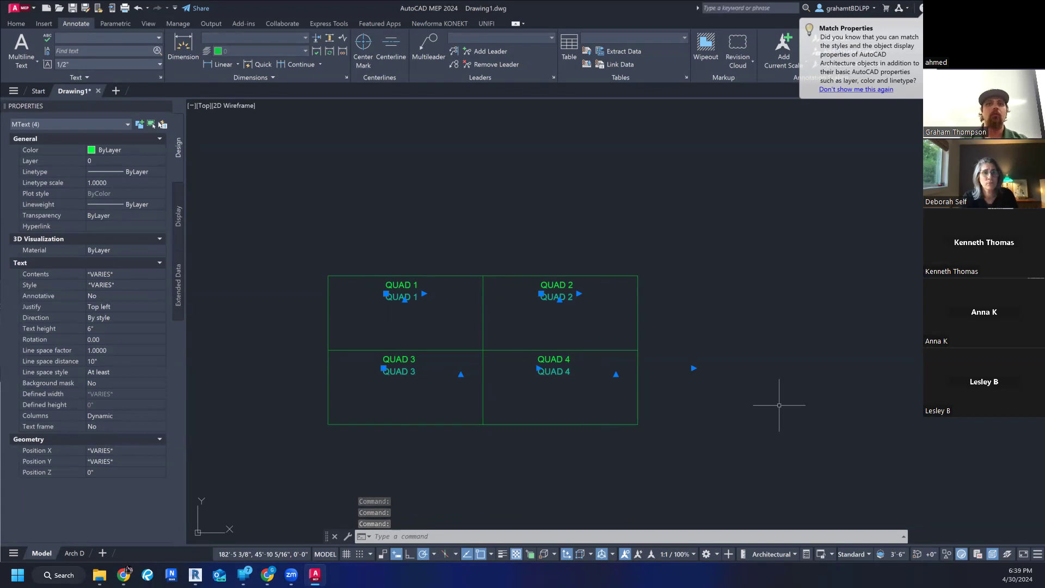
{"action": "left_click", "coordinate": [126, 36]}
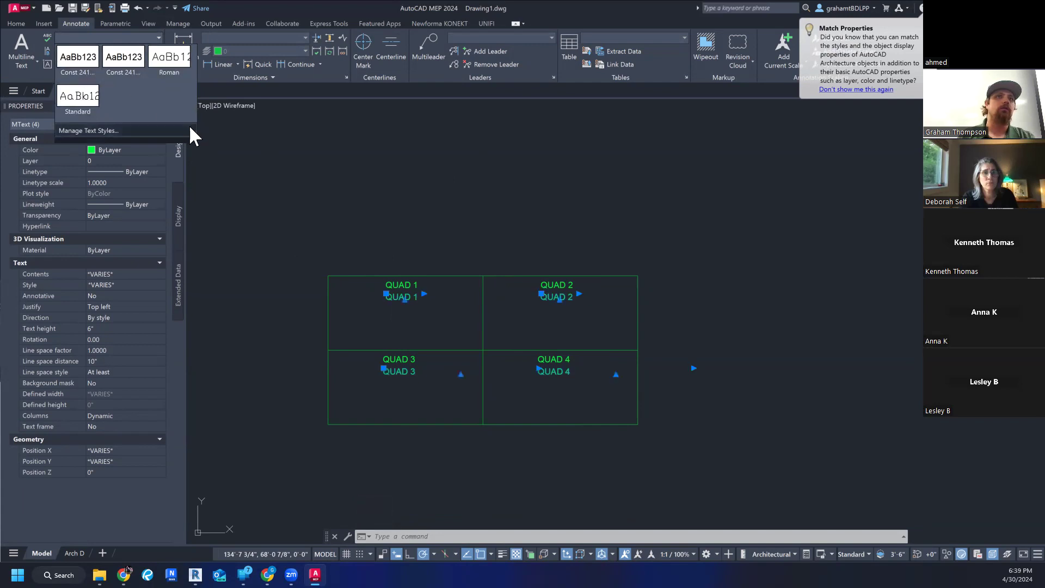
{"action": "left_click", "coordinate": [78, 58]}
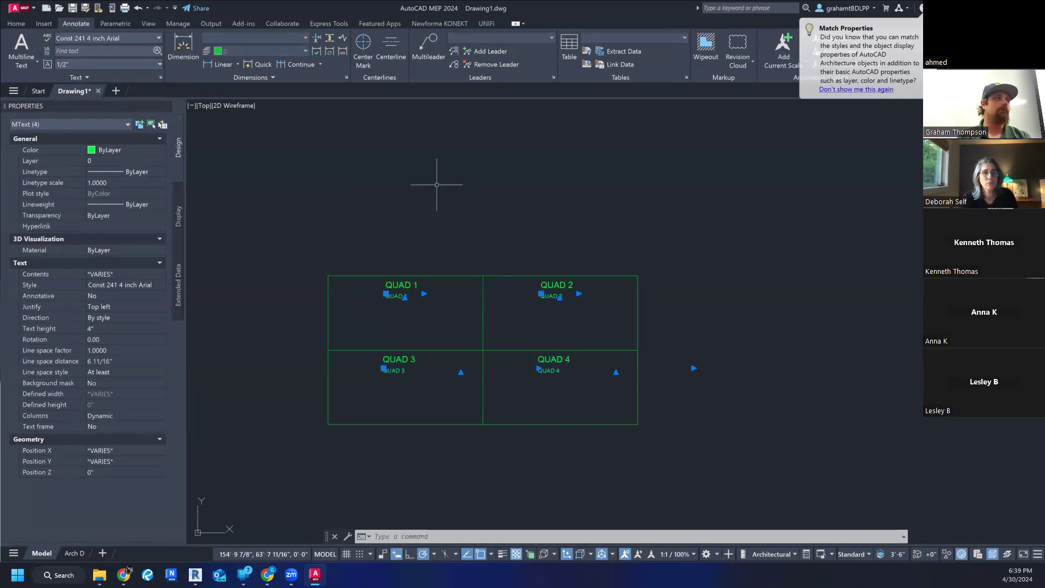
{"action": "key", "text": "Escape"}
{"action": "key", "text": "Escape"}
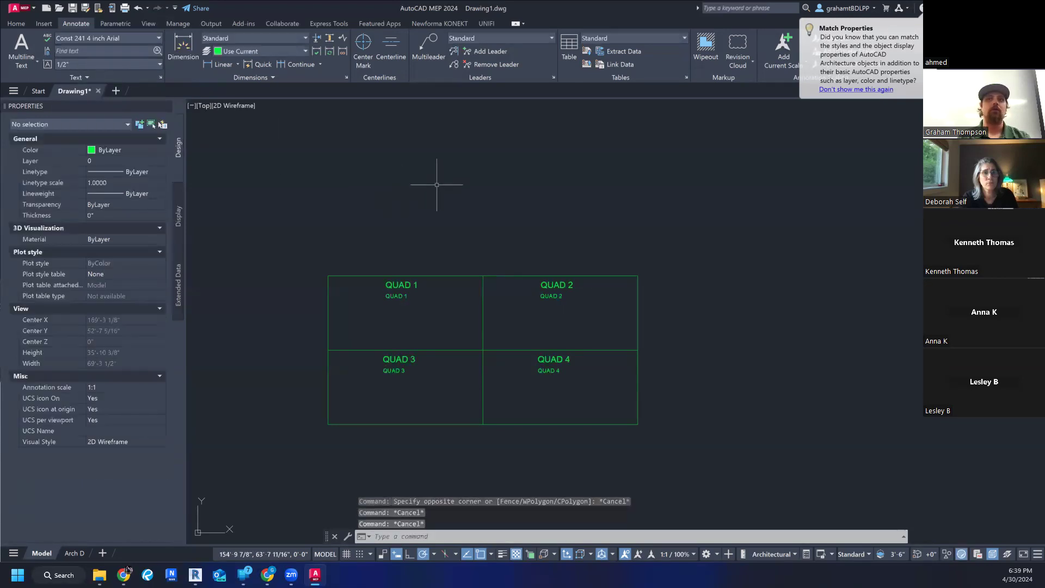
- Copy the four 4-inch quadrant labels 8" straight down, using the rectangle's center point as base point
{"action": "scroll", "coordinate": [392, 293], "scroll_direction": "up", "scroll_amount": 2}
{"action": "left_click", "coordinate": [392, 294]}
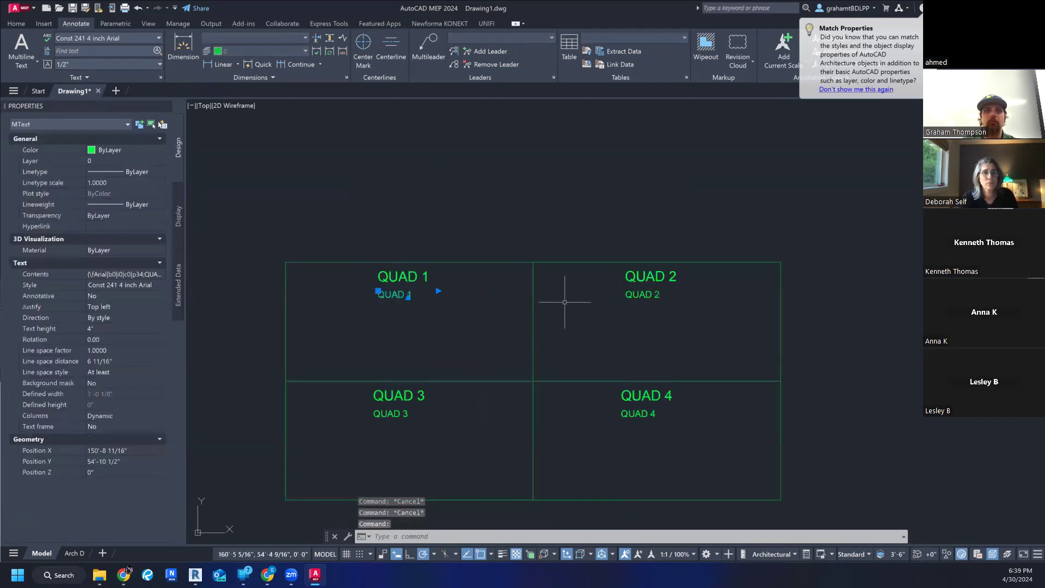
{"action": "left_click", "coordinate": [647, 294]}
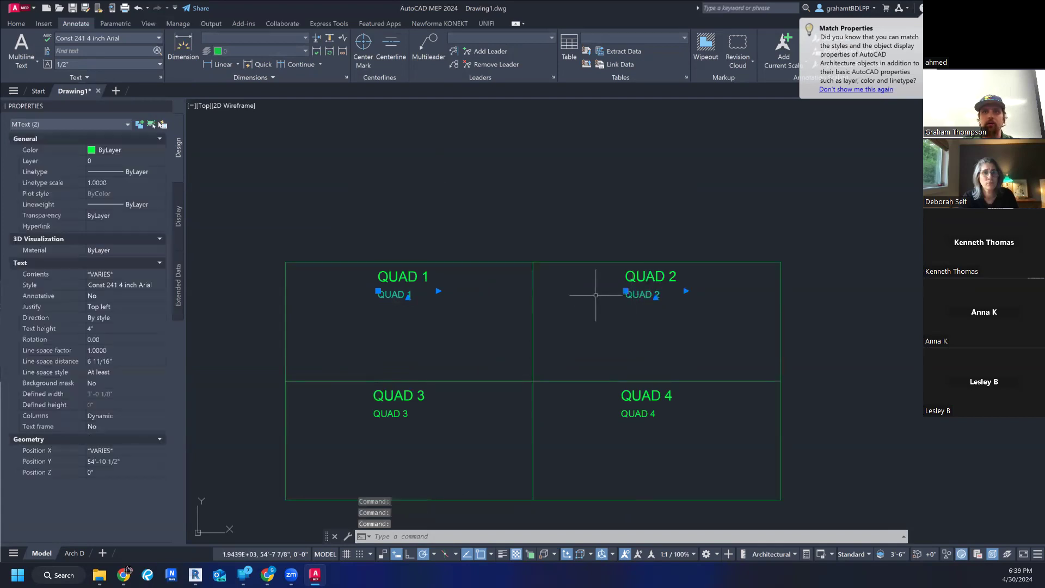
{"action": "left_click", "coordinate": [637, 413]}
{"action": "left_click", "coordinate": [390, 414]}
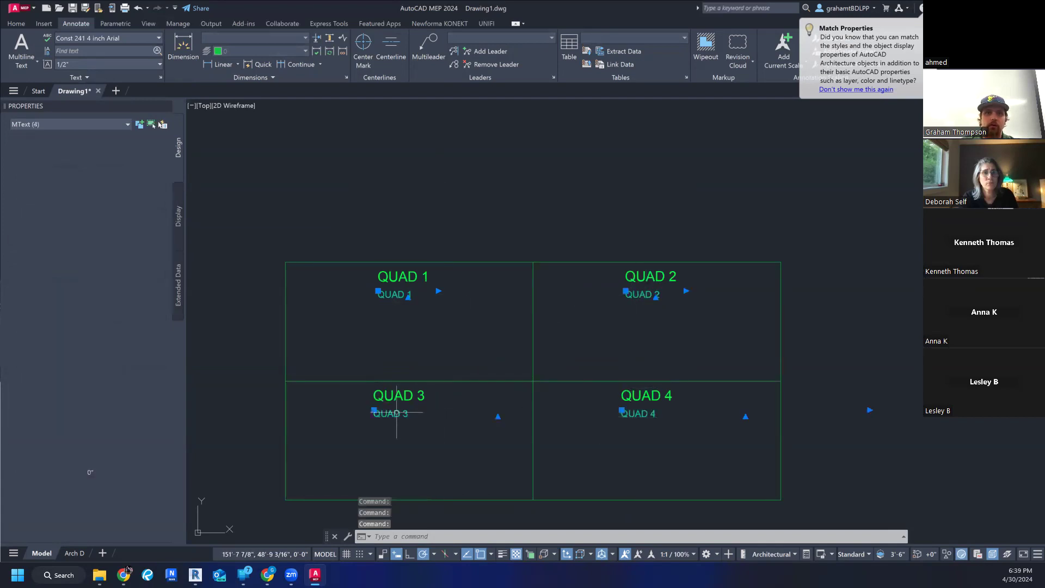
{"action": "type", "text": "cop"}
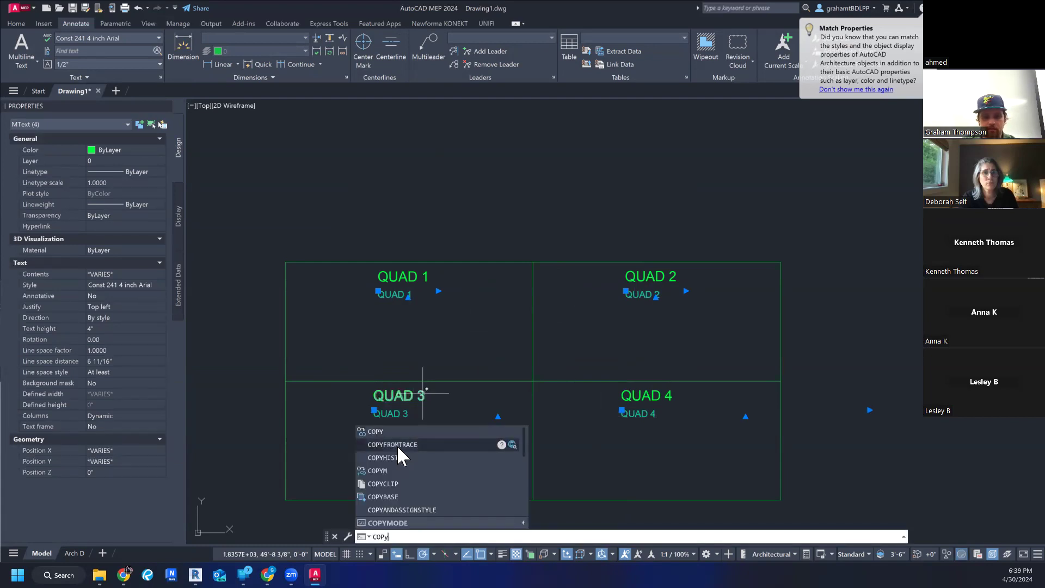
{"action": "key", "text": "Return"}
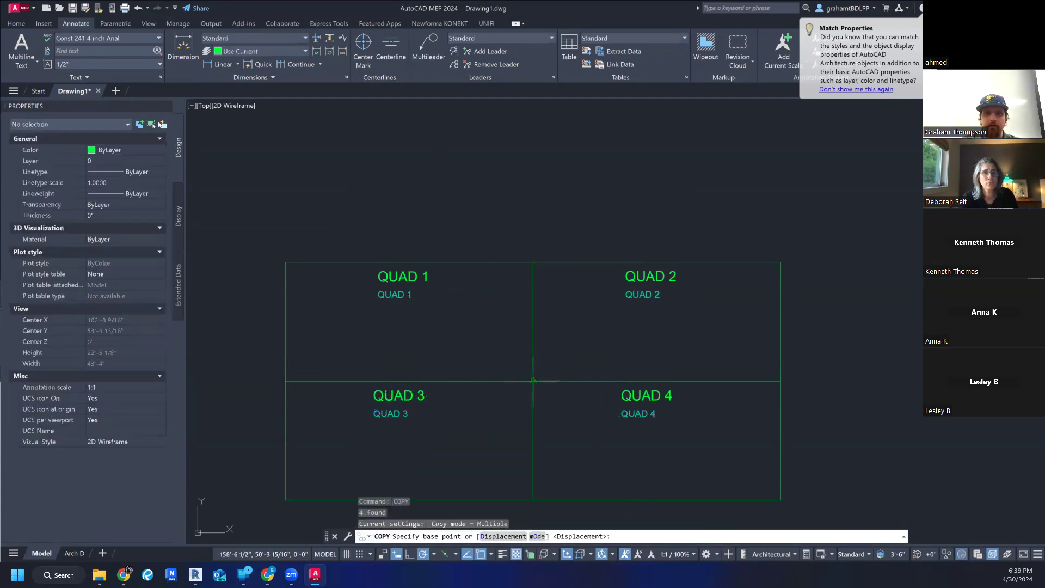
{"action": "left_click", "coordinate": [533, 381]}
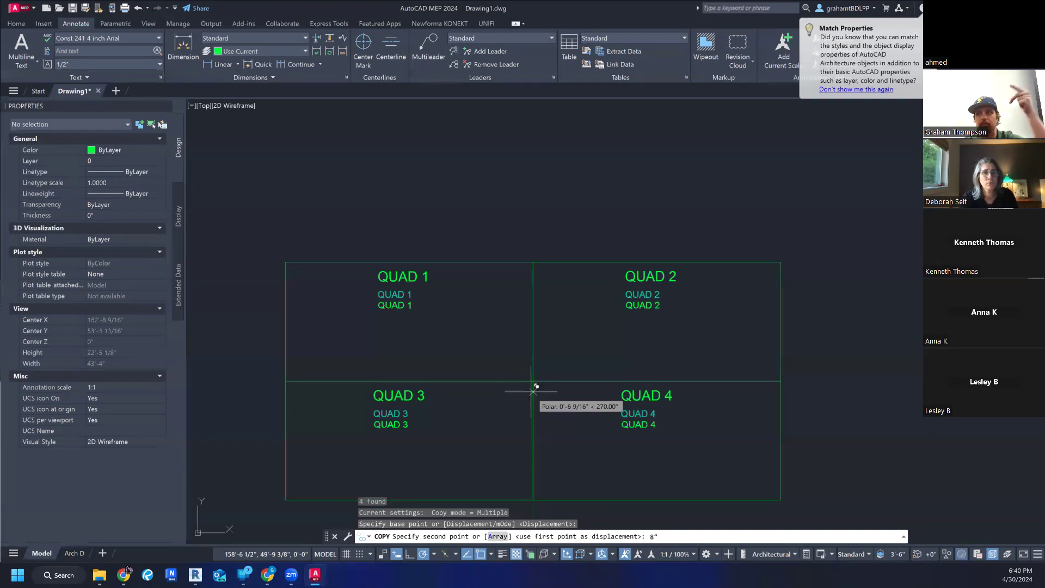
{"action": "key", "text": "Return"}
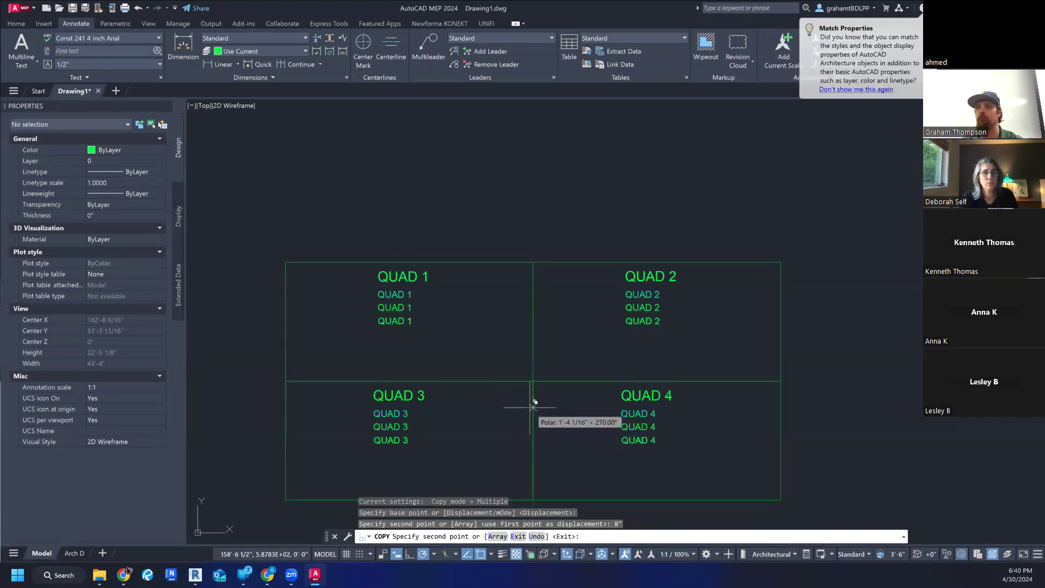
{"action": "key", "text": "Escape"}
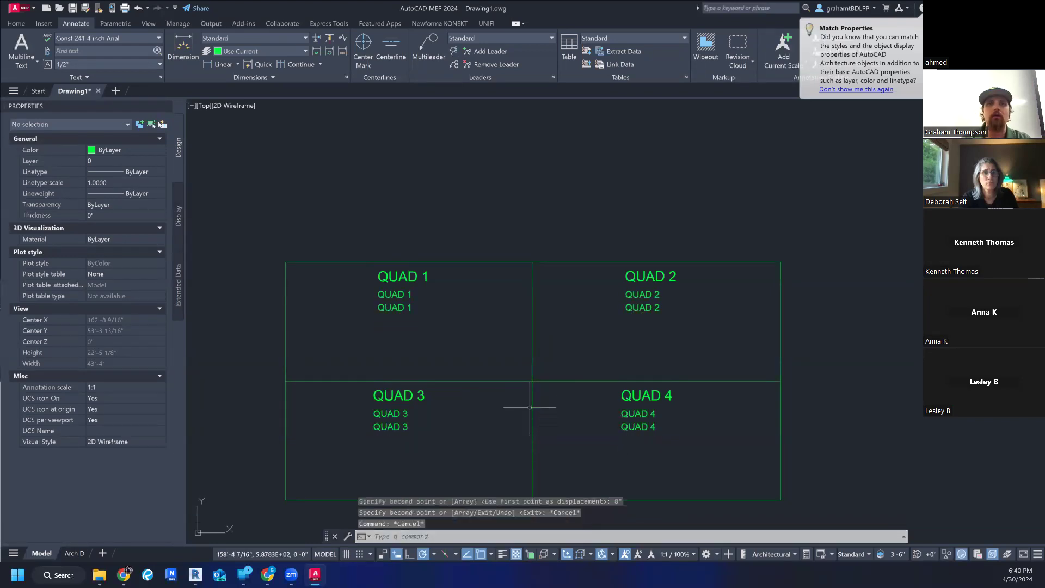
{"action": "left_click", "coordinate": [387, 306]}
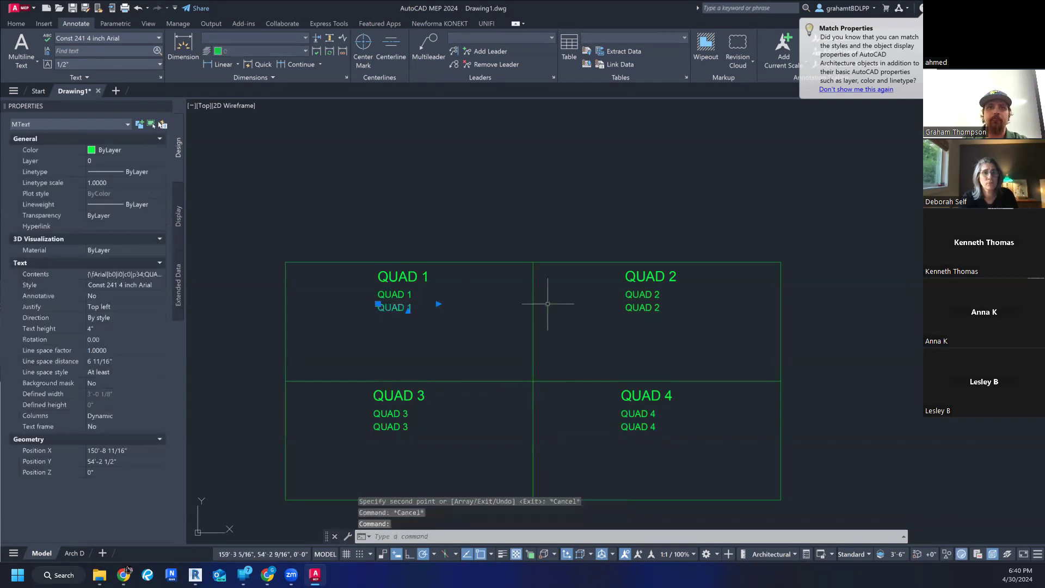
{"action": "left_click", "coordinate": [644, 306]}
{"action": "left_click", "coordinate": [637, 426]}
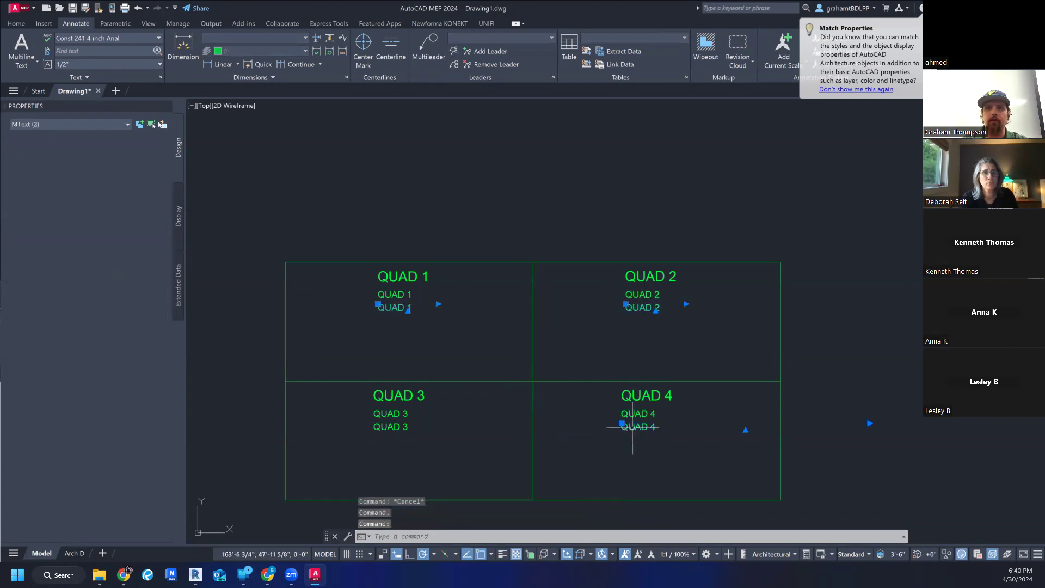
{"action": "left_click", "coordinate": [404, 426]}
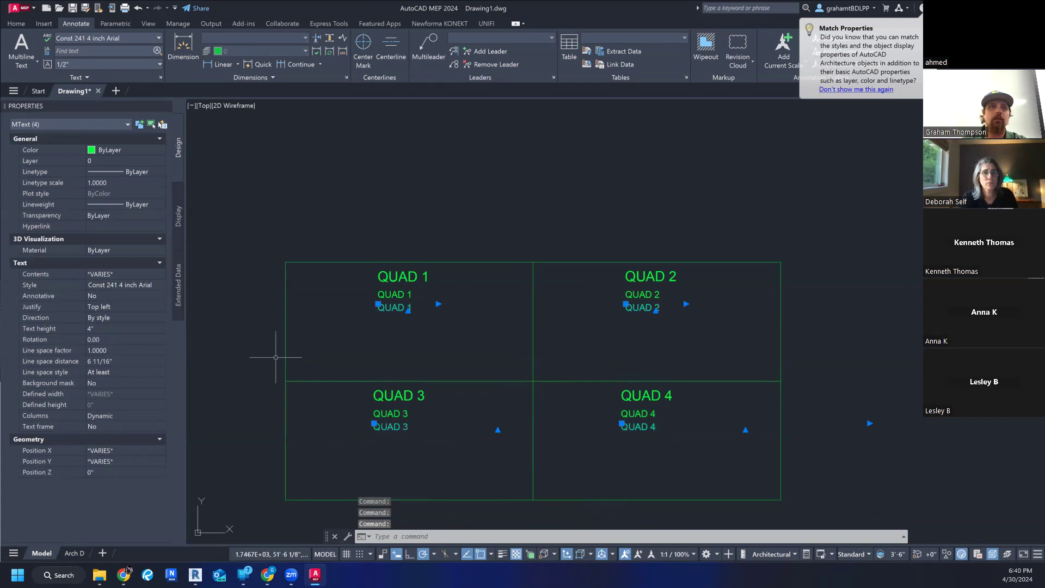
- Create a new text style named Const 241 2 inch Arial, based on the 4-inch Arial style
{"action": "left_click", "coordinate": [159, 36]}
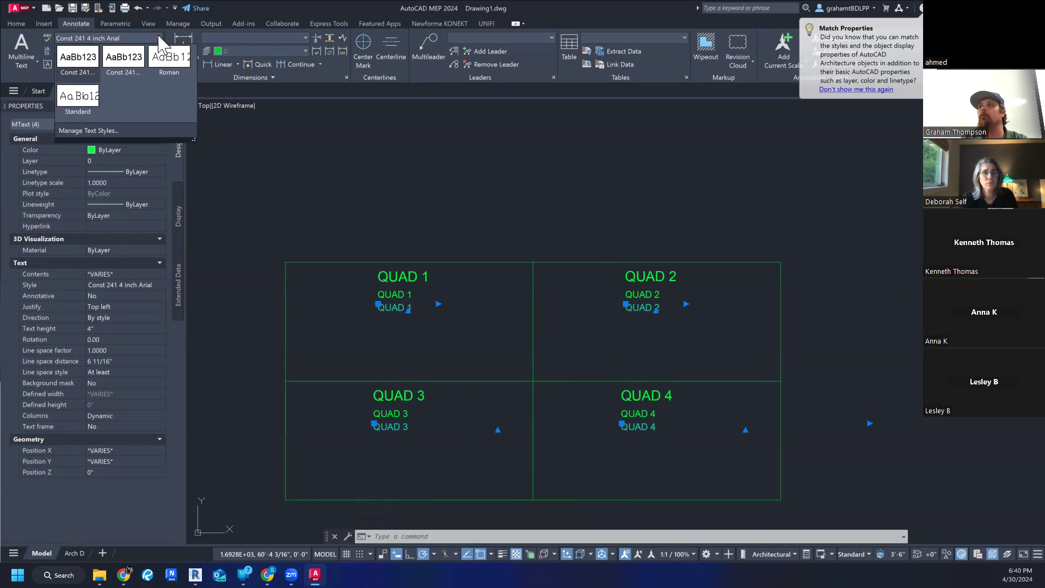
{"action": "left_click", "coordinate": [99, 131]}
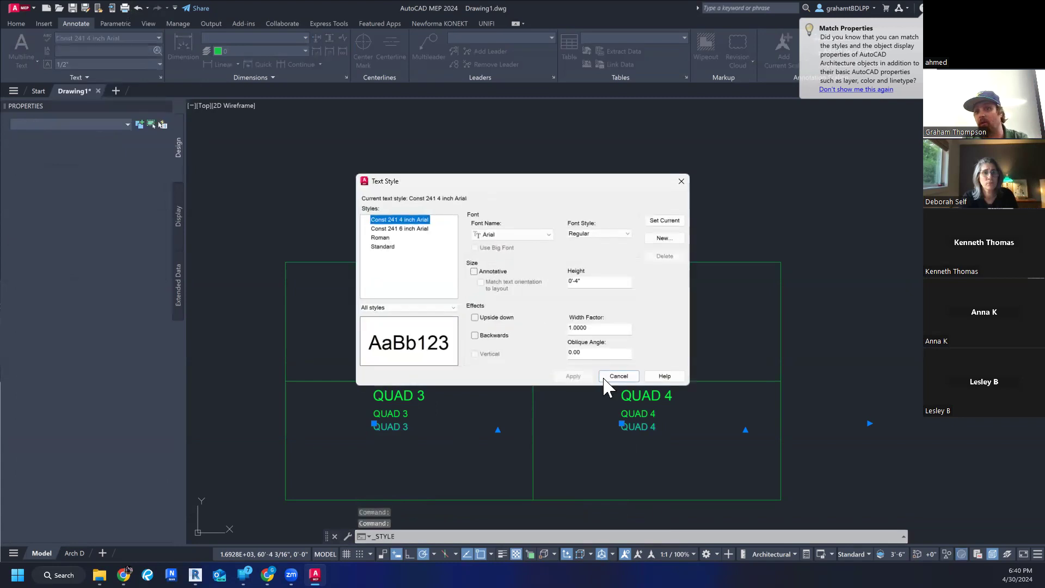
{"action": "left_click", "coordinate": [659, 240]}
{"action": "type", "text": "Const 241"}
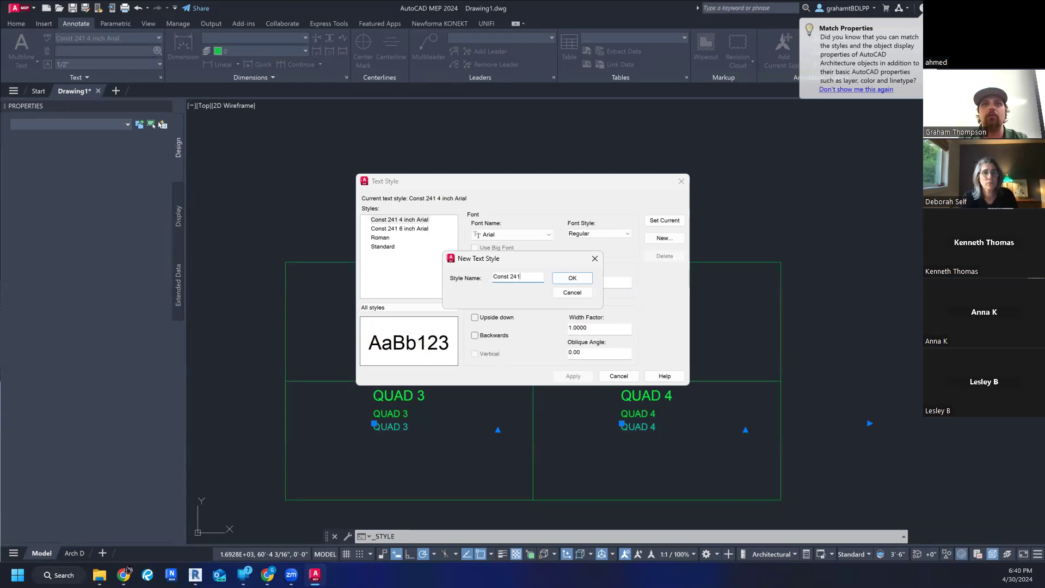
{"action": "type", "text": "2"}
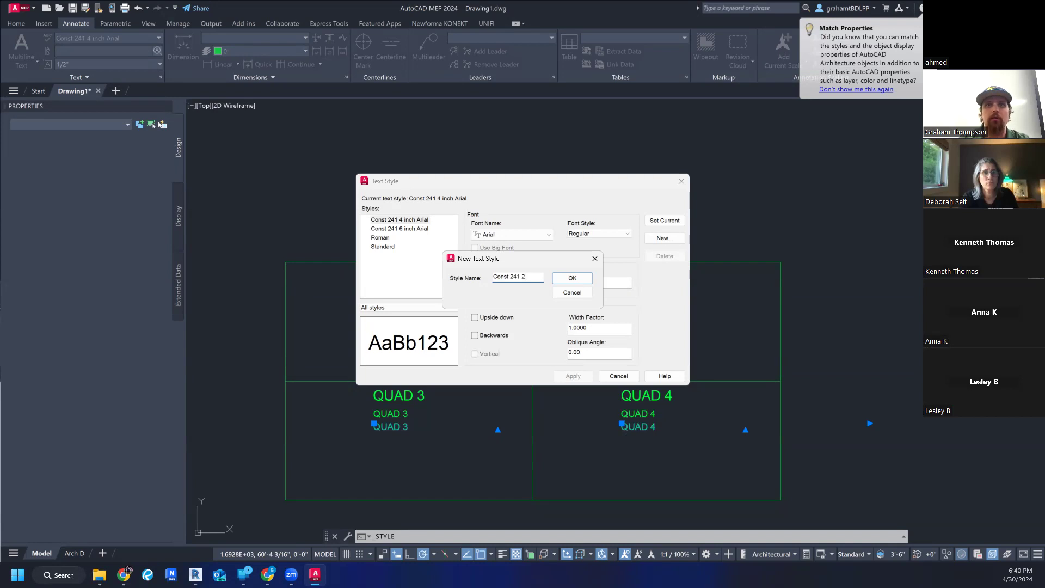
{"action": "type", "text": " inch Arial"}
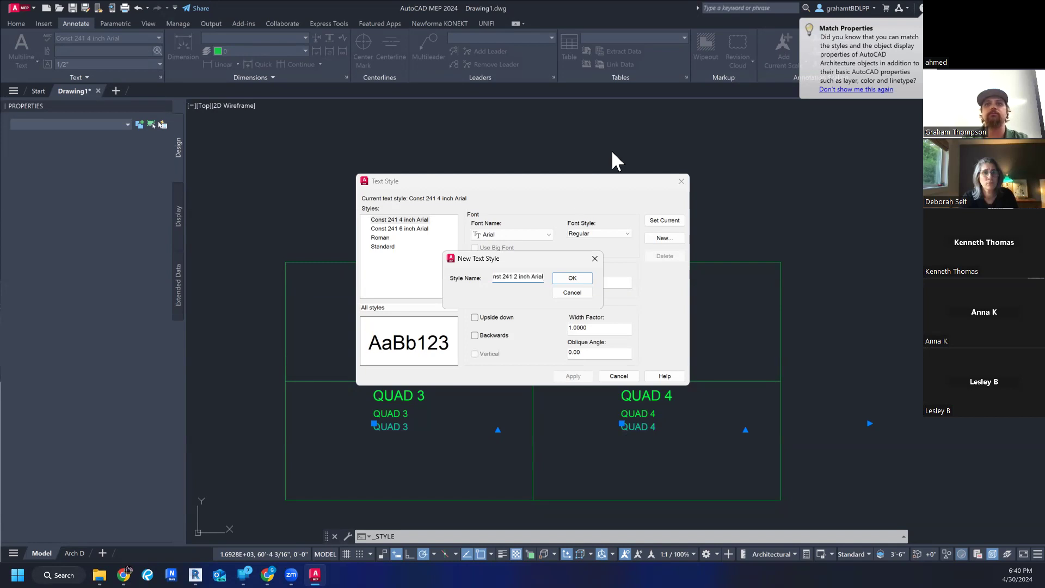
{"action": "left_click", "coordinate": [581, 279]}
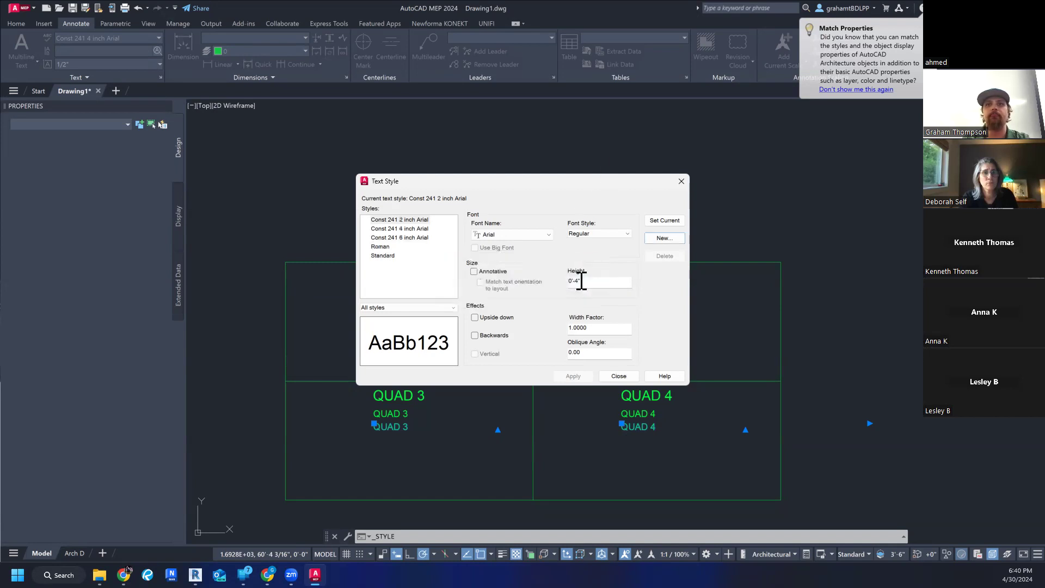
- Set the text height of the Const 241 2 inch Arial style to 2" and close the text style settings
{"action": "left_click", "coordinate": [579, 281]}
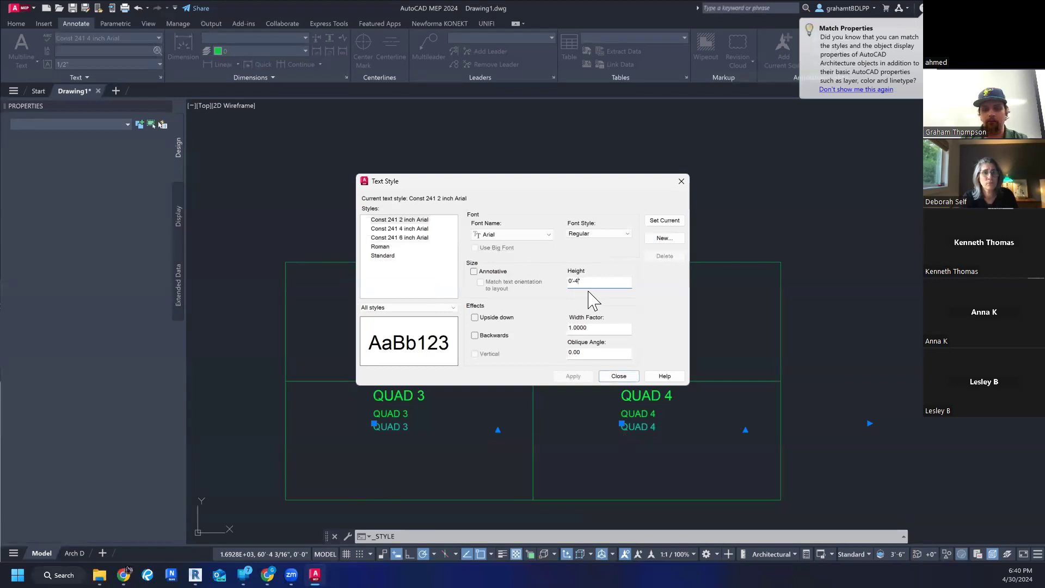
{"action": "type", "text": "2"}
{"action": "key", "text": "Return"}
{"action": "right_click", "coordinate": [401, 221]}
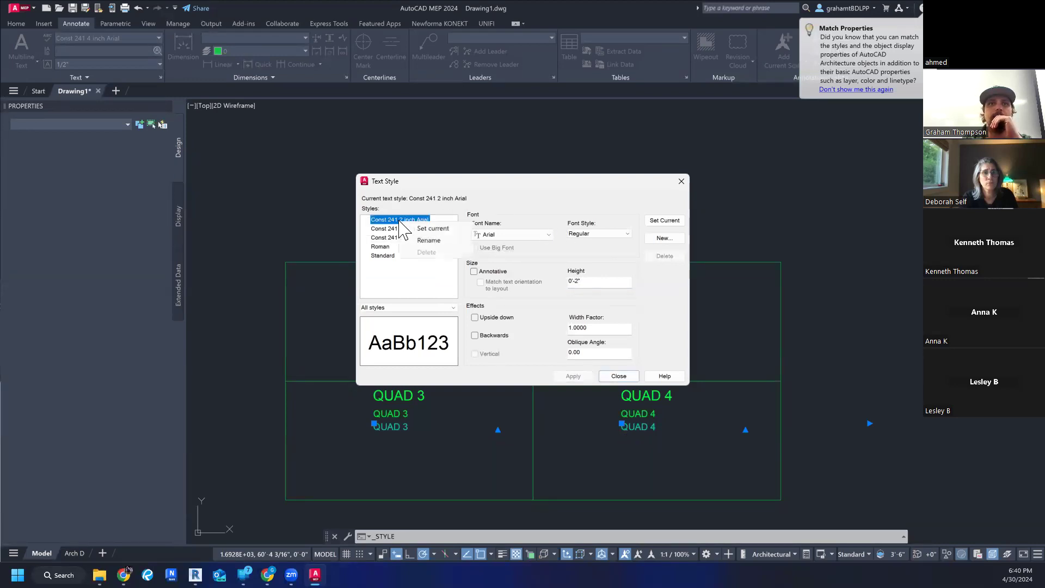
{"action": "left_click", "coordinate": [409, 297]}
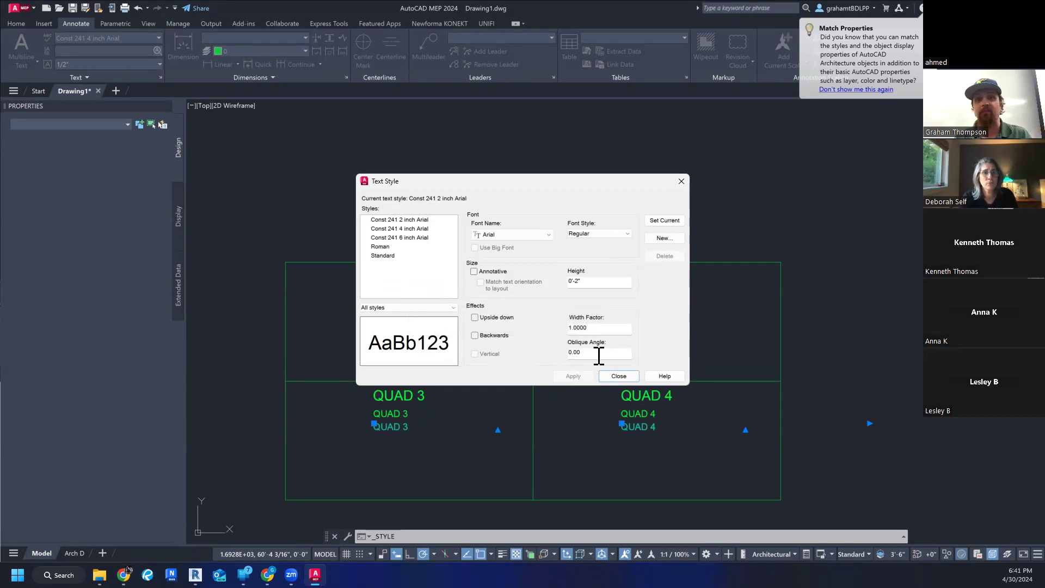
{"action": "left_click", "coordinate": [406, 222]}
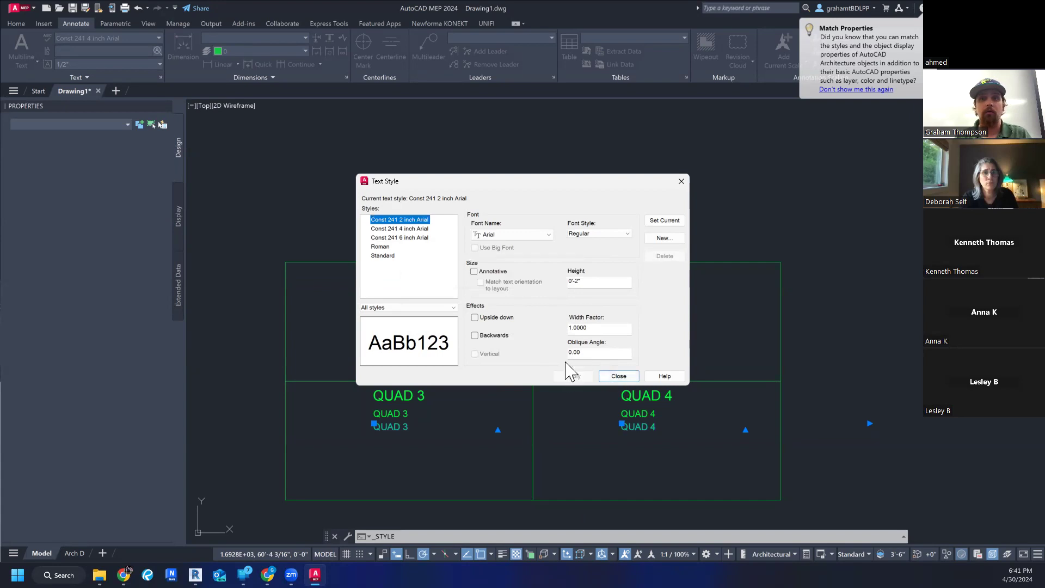
{"action": "left_click", "coordinate": [618, 376]}
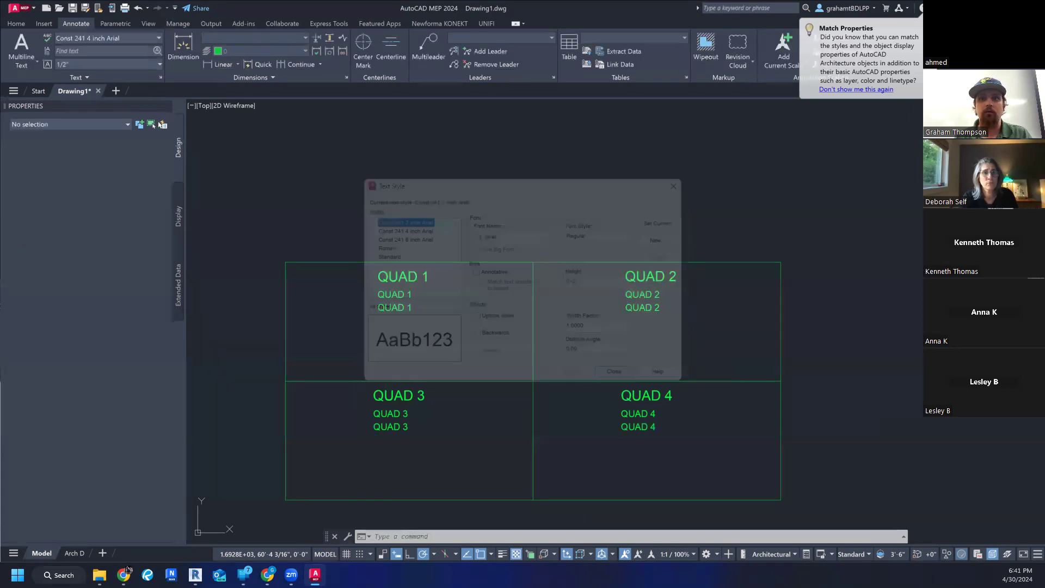
- Apply the Const 241 2 inch Arial text style to the lowest label in each of the four quadrants and deselect them
{"action": "left_click", "coordinate": [402, 304]}
{"action": "left_click", "coordinate": [626, 305]}
{"action": "left_click", "coordinate": [640, 415]}
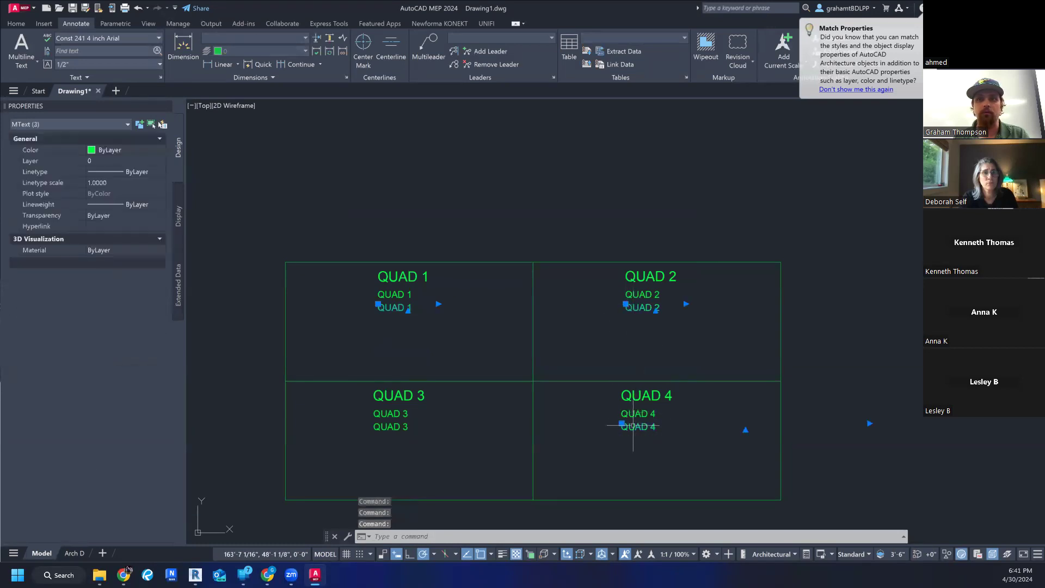
{"action": "left_click", "coordinate": [390, 423]}
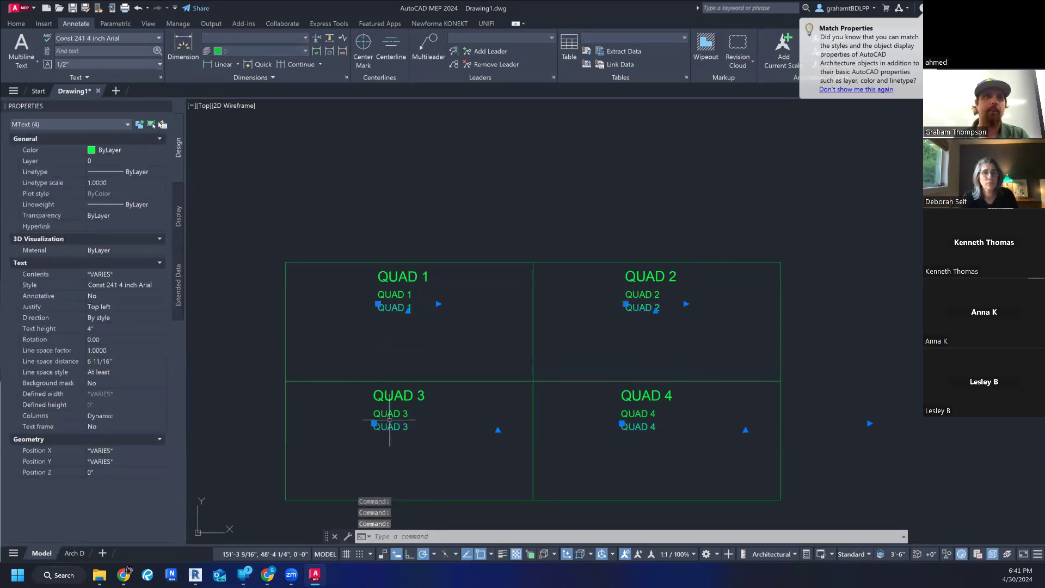
{"action": "left_click", "coordinate": [105, 36]}
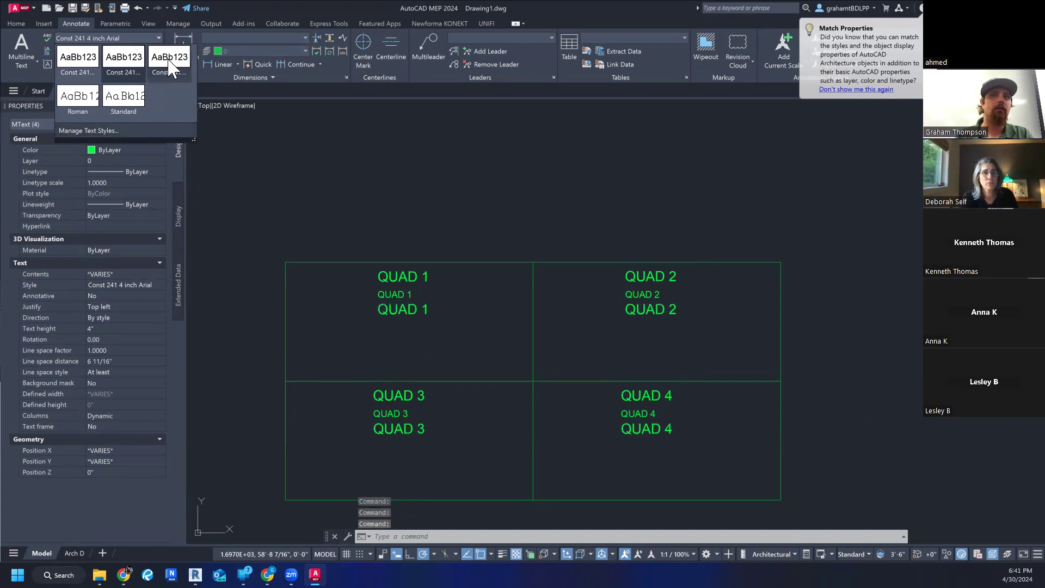
{"action": "left_click", "coordinate": [82, 61]}
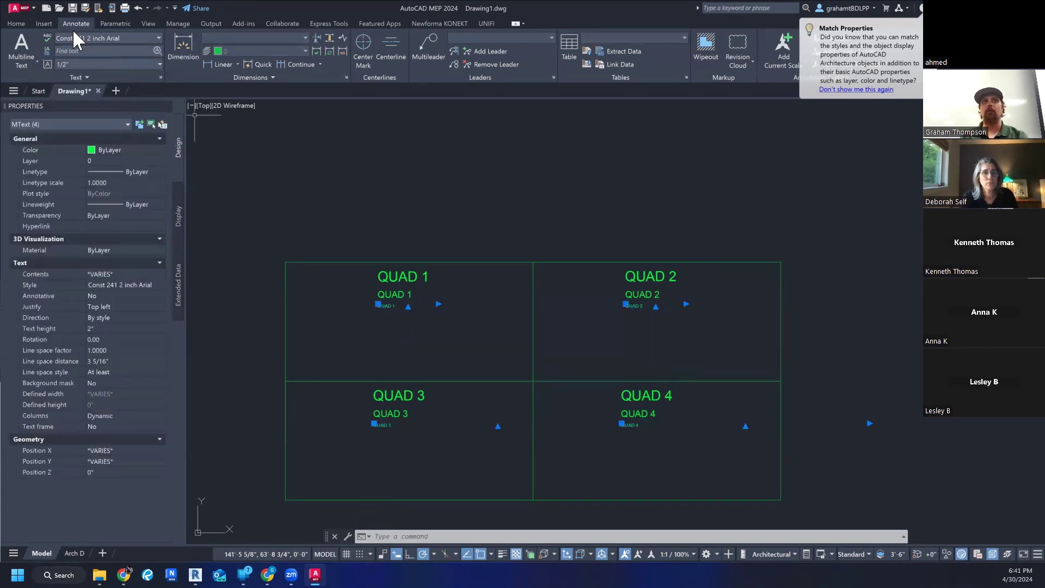
{"action": "left_click", "coordinate": [104, 38]}
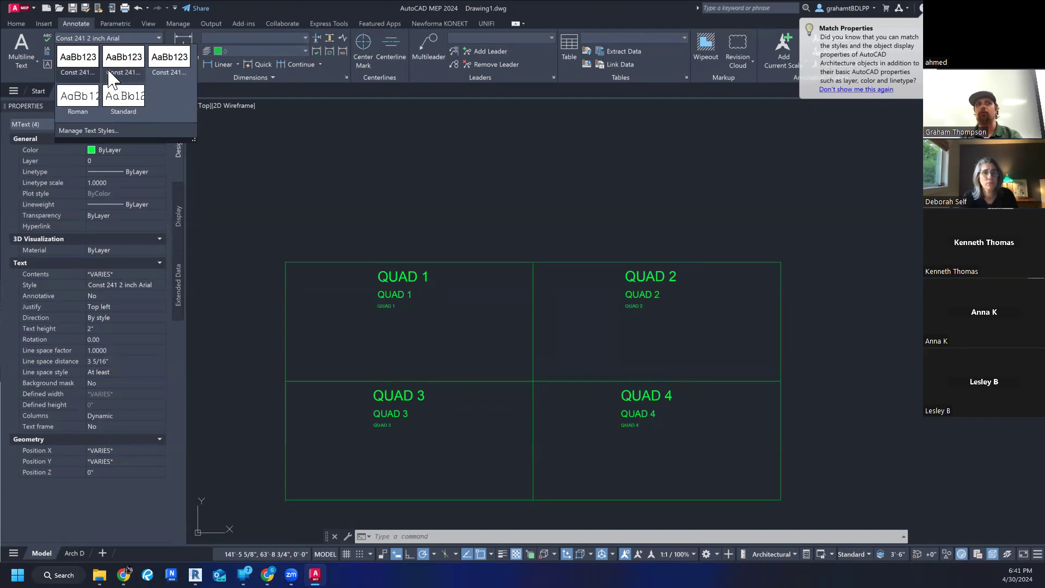
{"action": "left_click", "coordinate": [217, 129]}
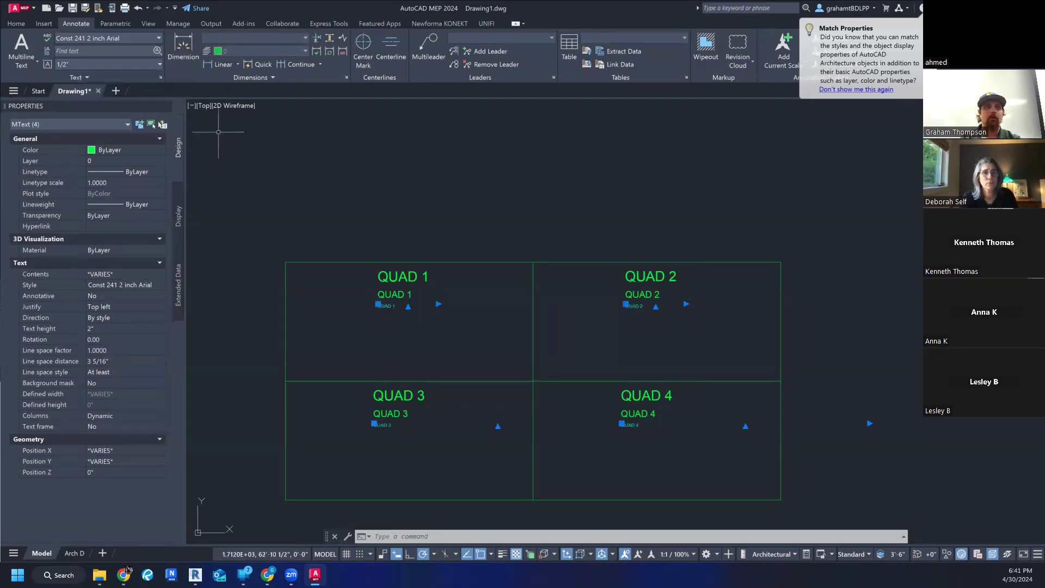
{"action": "left_click", "coordinate": [106, 76]}
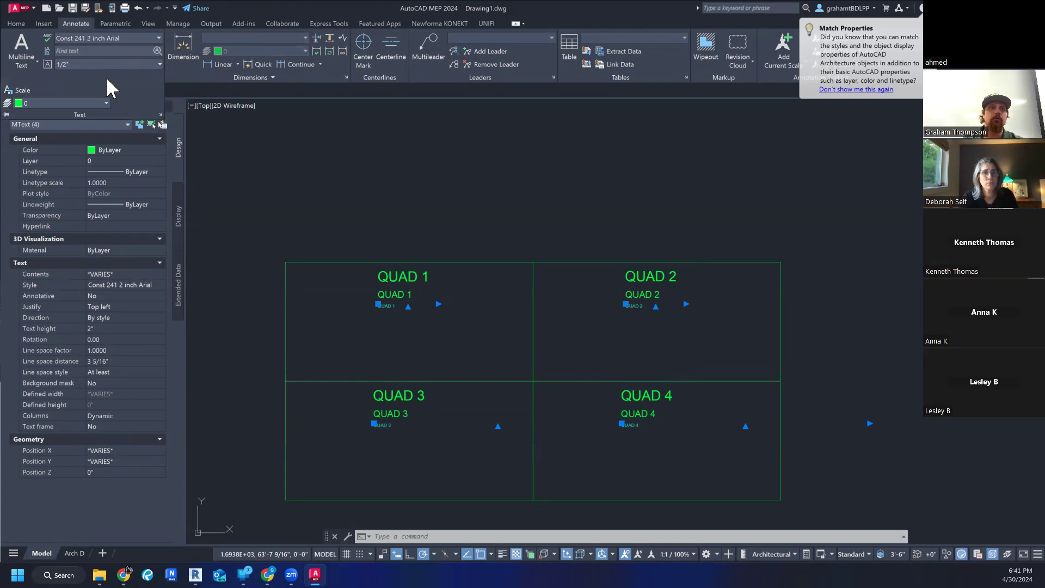
{"action": "left_click", "coordinate": [219, 134]}
{"action": "key", "text": "Escape"}
{"action": "key", "text": "Escape"}
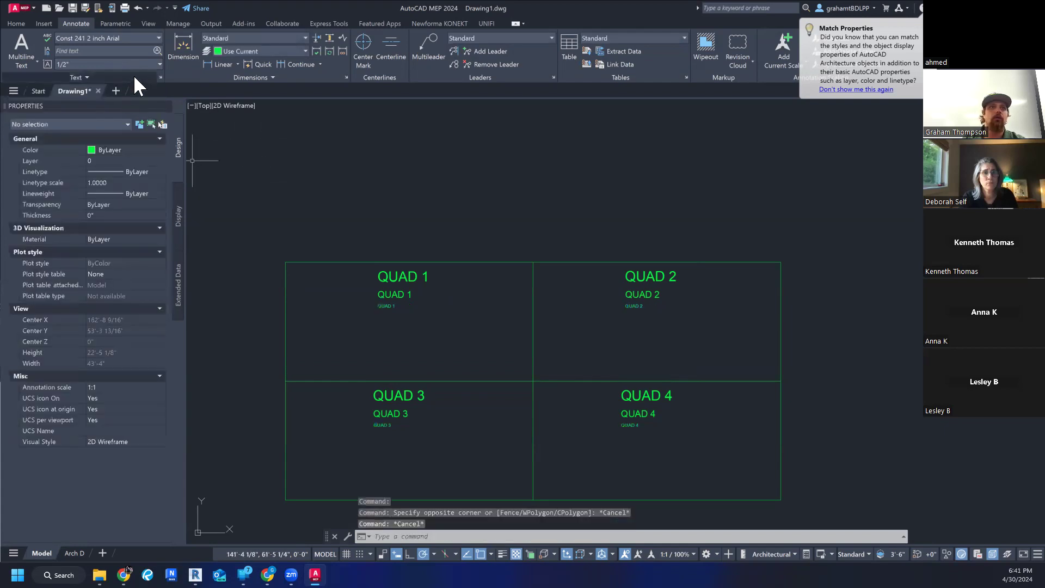
- Rename the Const 241 2 inch Arial text style as 2 inch Arial and close the text style settings
{"action": "left_click", "coordinate": [158, 38]}
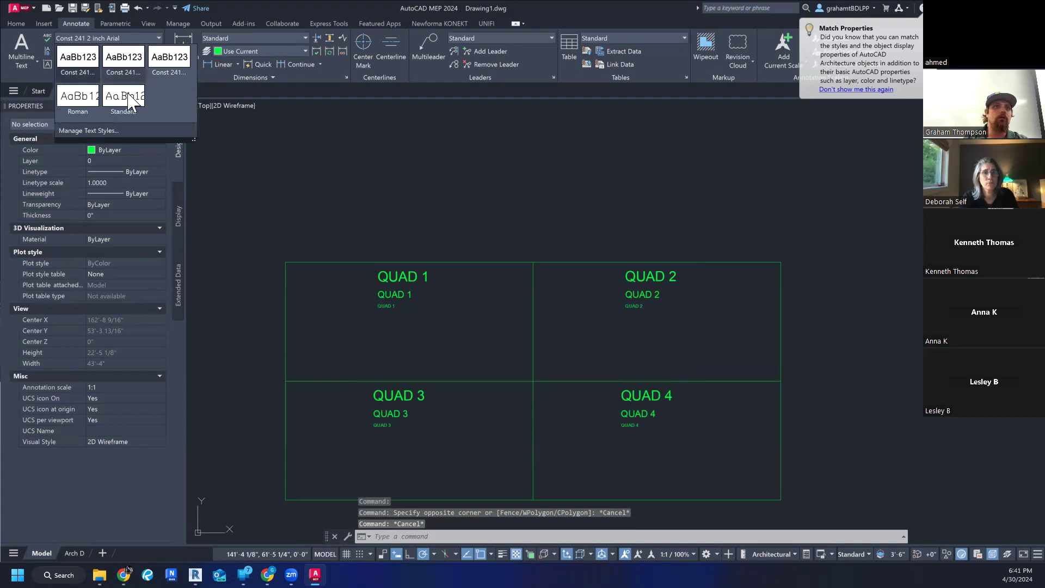
{"action": "left_click", "coordinate": [95, 131]}
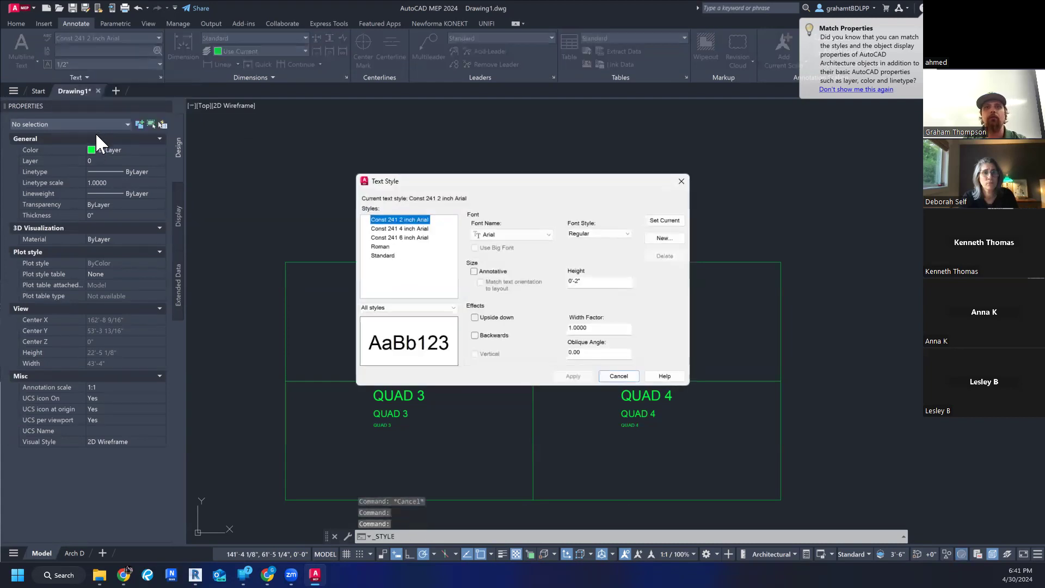
{"action": "right_click", "coordinate": [401, 221]}
{"action": "left_click", "coordinate": [429, 236]}
{"action": "left_click_drag", "start_coordinate": [401, 220], "coordinate": [340, 218]}
{"action": "left_click", "coordinate": [399, 227]}
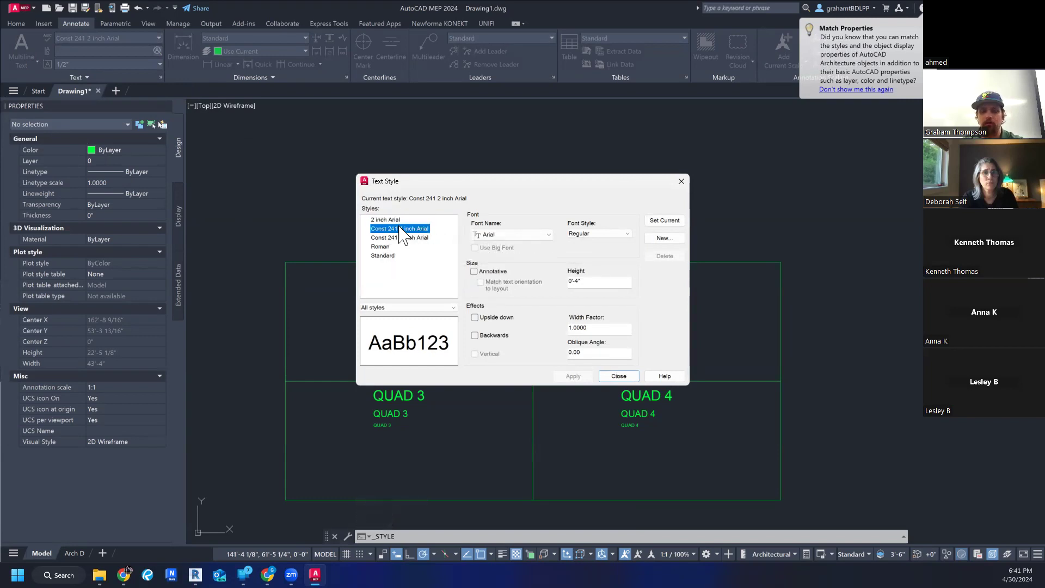
{"action": "key", "text": "Escape"}
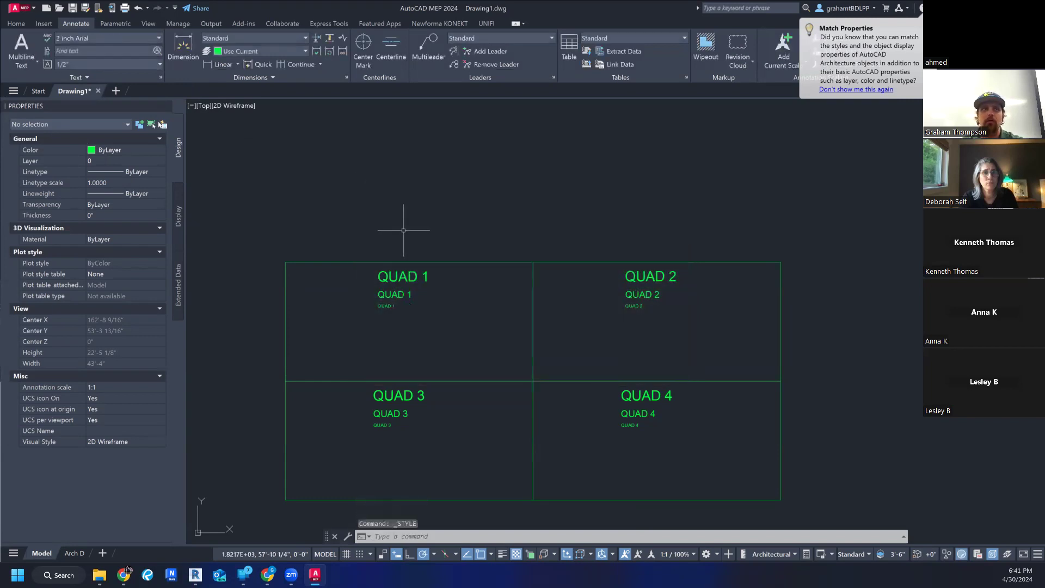
- Rename the Const 241 4 inch Arial text style as 4 inch Arial
{"action": "left_click", "coordinate": [106, 75]}
{"action": "left_click", "coordinate": [123, 37]}
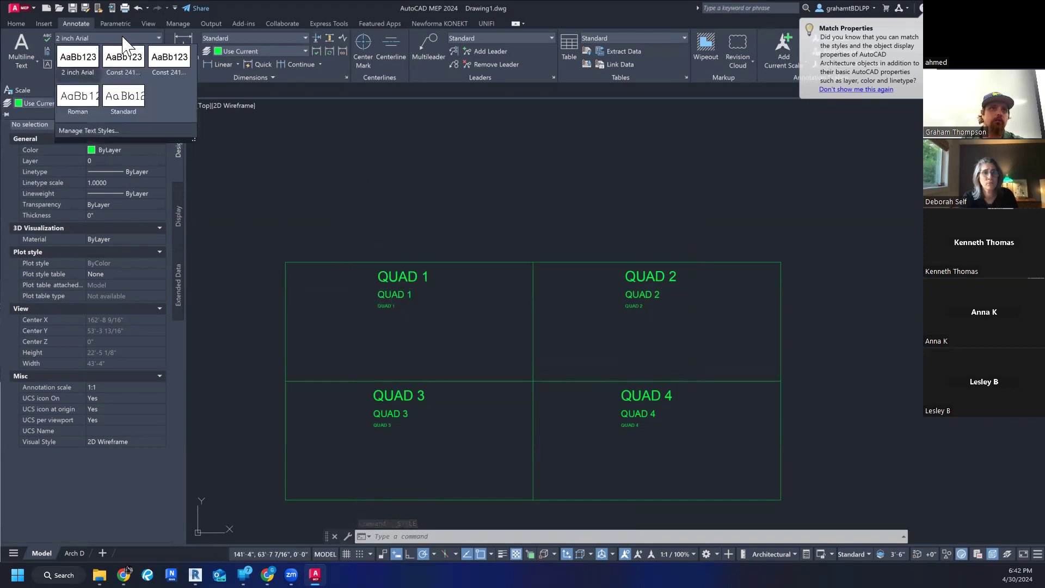
{"action": "left_click", "coordinate": [87, 131]}
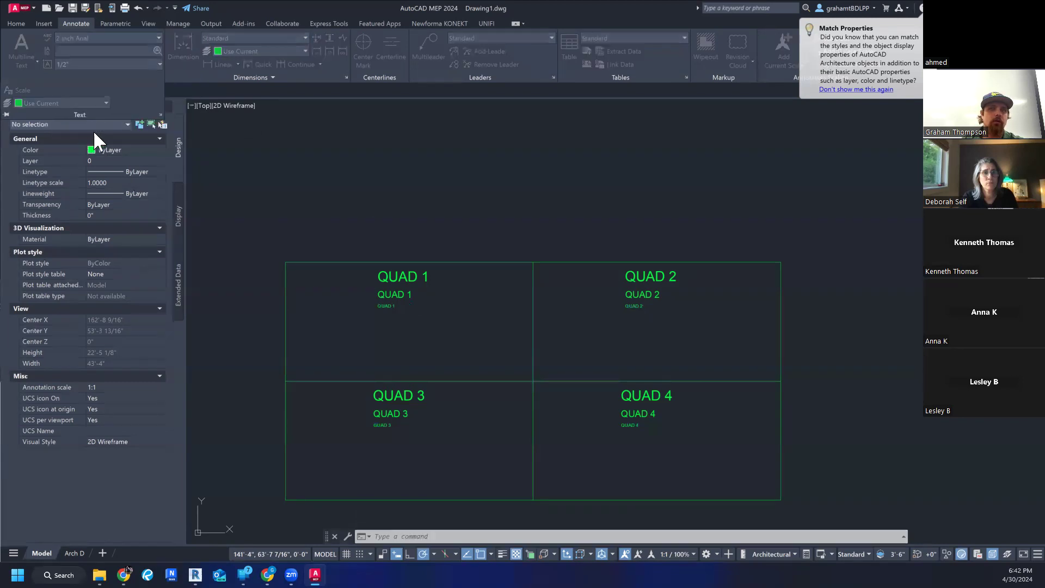
{"action": "left_click", "coordinate": [396, 229]}
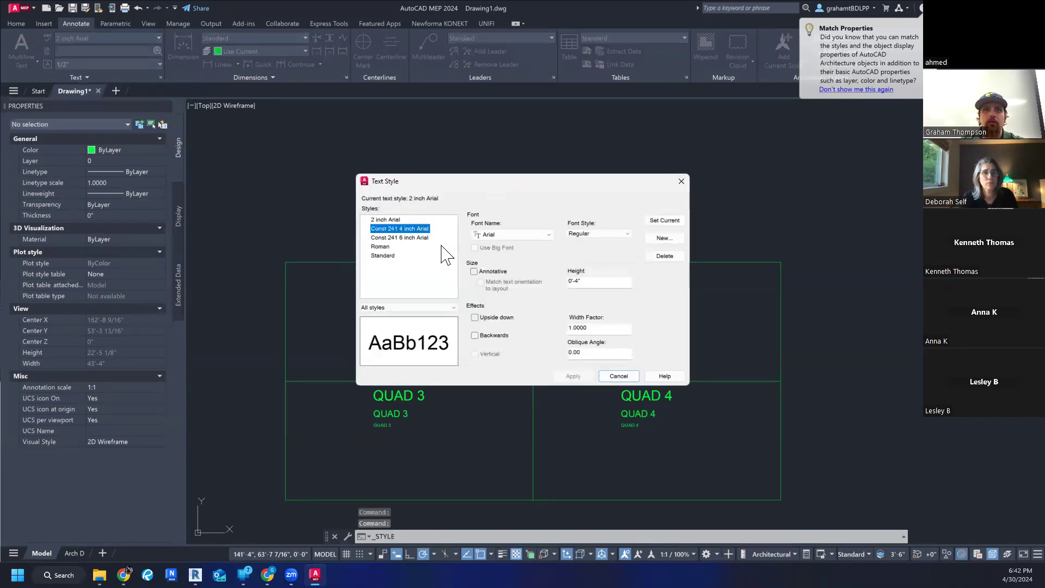
{"action": "right_click", "coordinate": [405, 229]}
{"action": "left_click", "coordinate": [433, 248]}
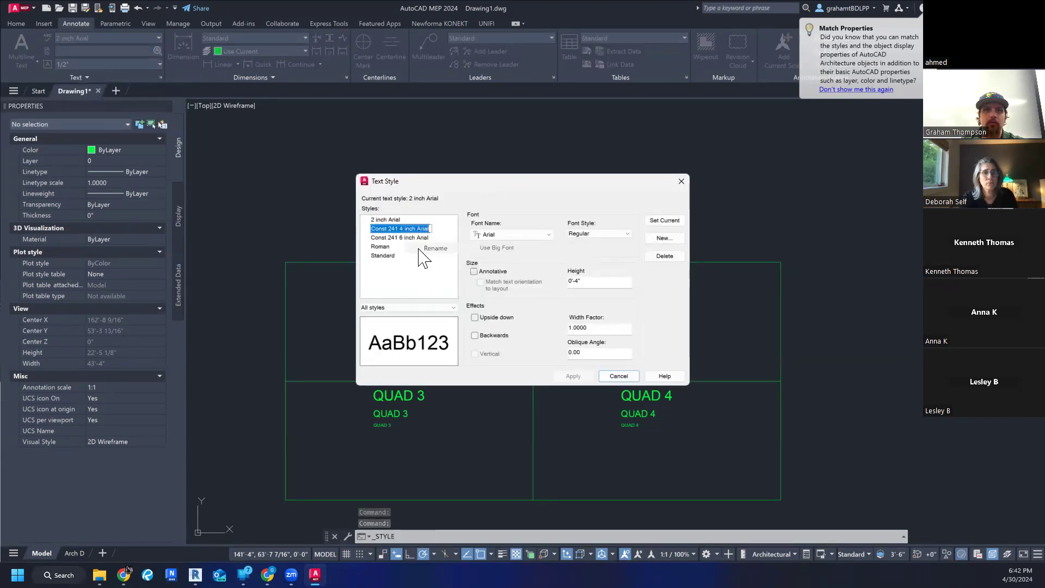
{"action": "left_click_drag", "start_coordinate": [400, 228], "coordinate": [380, 229]}
{"action": "key", "text": "BackSpace"}
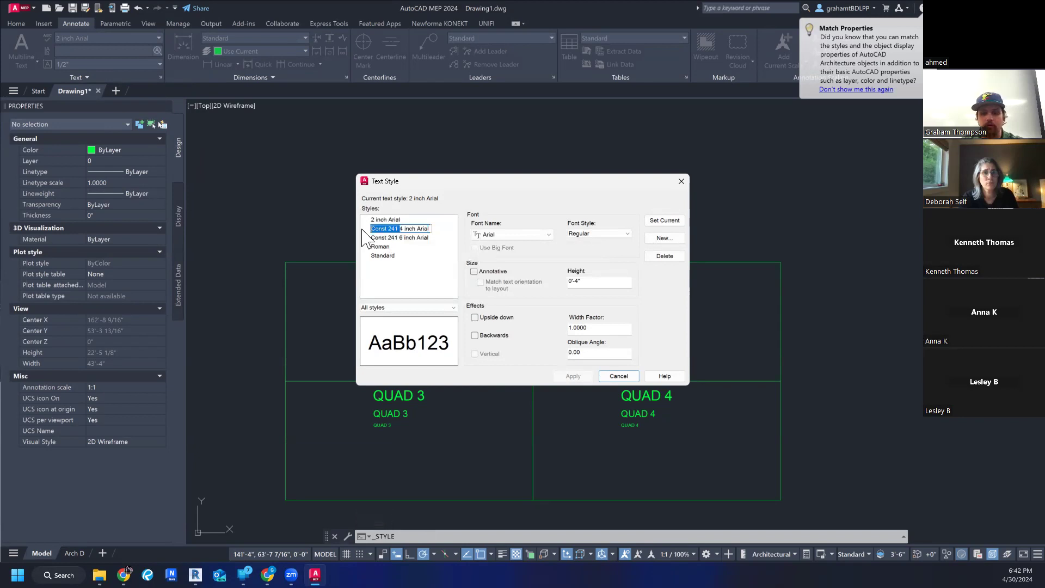
{"action": "key", "text": "Return"}
- Rename the Const 241 6 inch Arial text style as 6 inch Arial and close the text style settings
{"action": "right_click", "coordinate": [402, 238]}
{"action": "left_click", "coordinate": [431, 256]}
{"action": "left_click_drag", "start_coordinate": [401, 238], "coordinate": [353, 238]}
{"action": "key", "text": "BackSpace"}
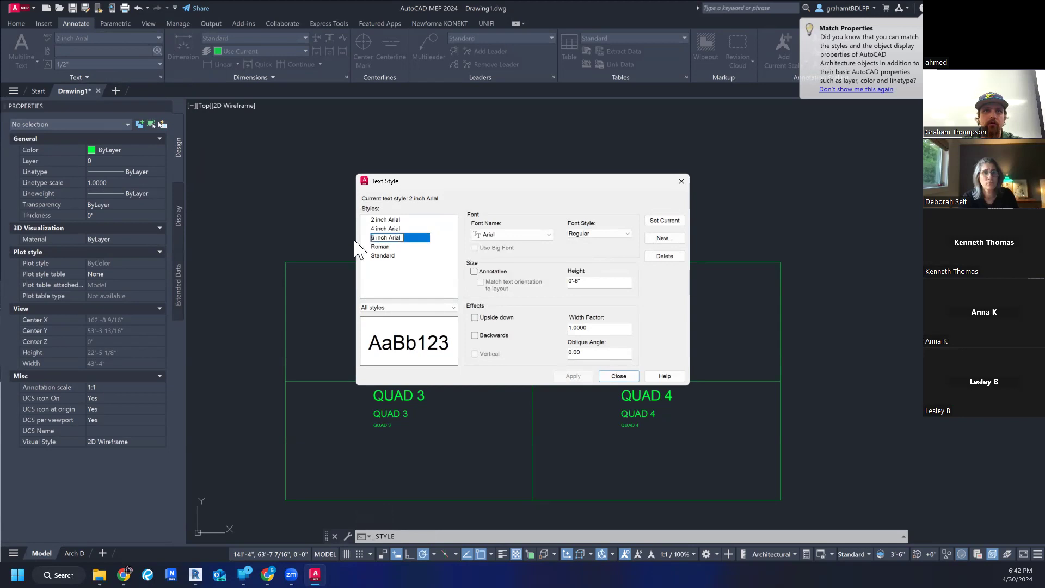
{"action": "left_click", "coordinate": [433, 256]}
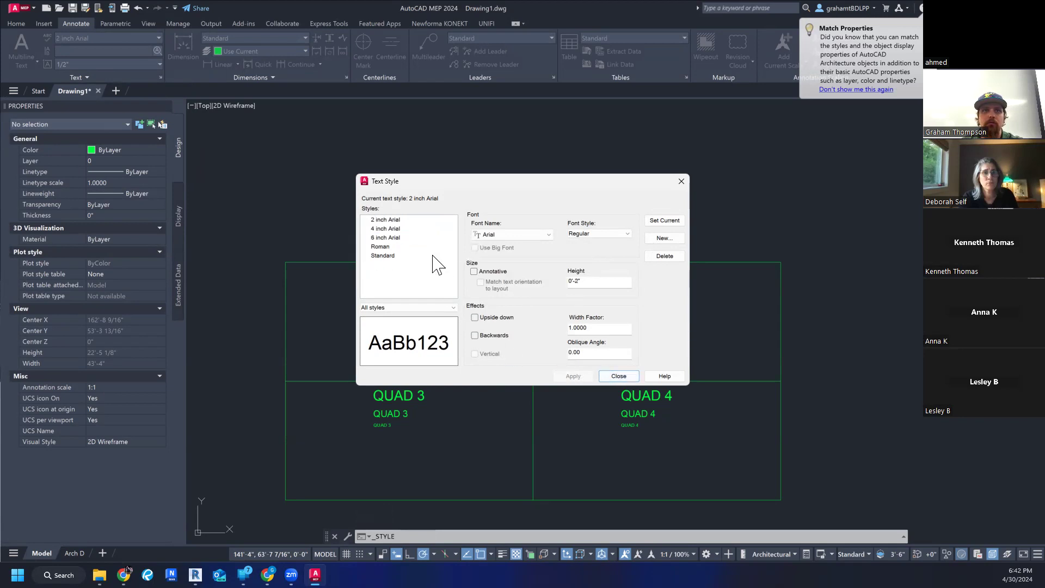
{"action": "left_click", "coordinate": [619, 377]}
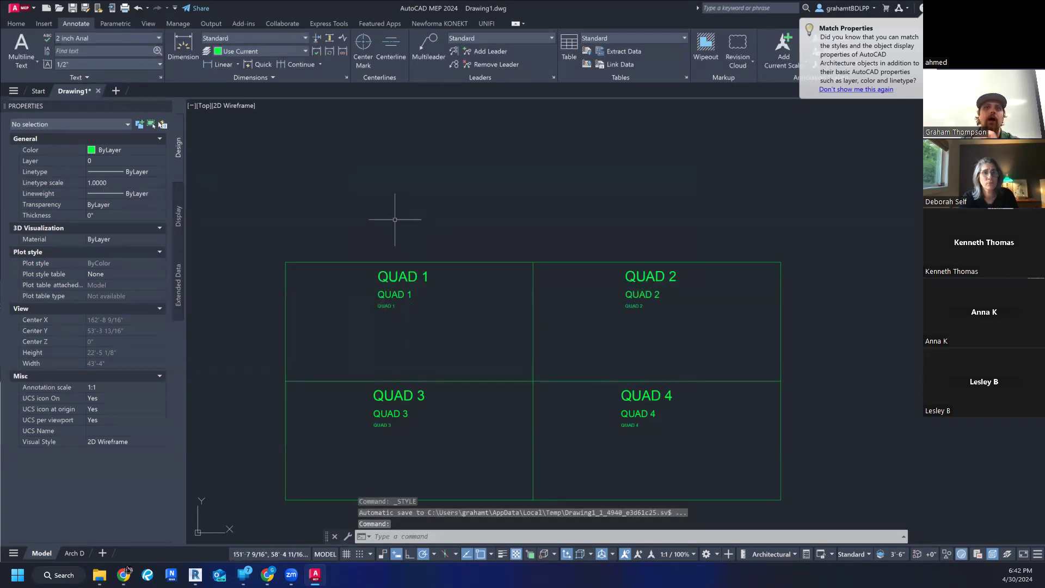
{"action": "left_click", "coordinate": [109, 40]}
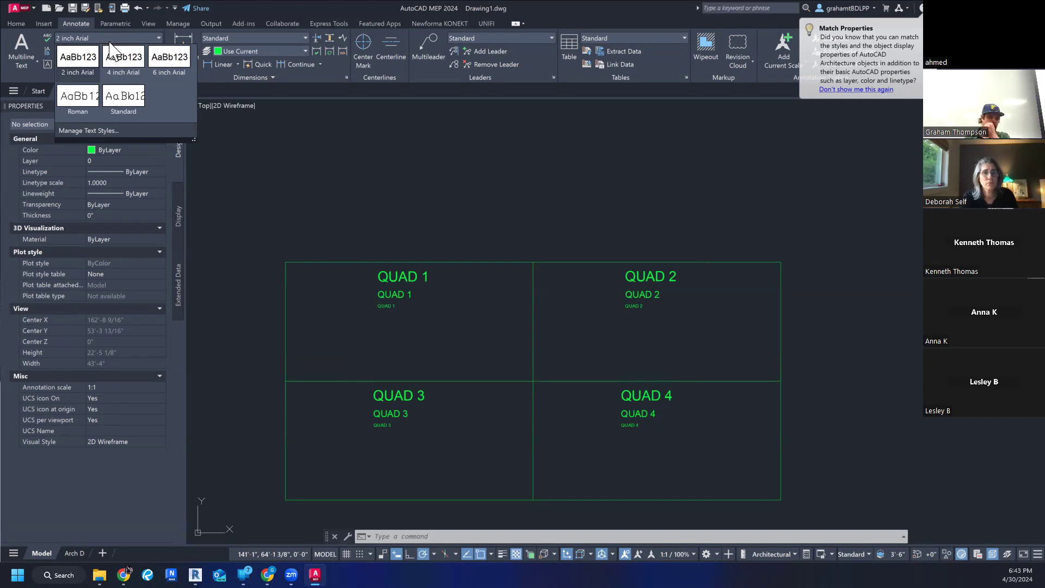
{"action": "left_click", "coordinate": [263, 167]}
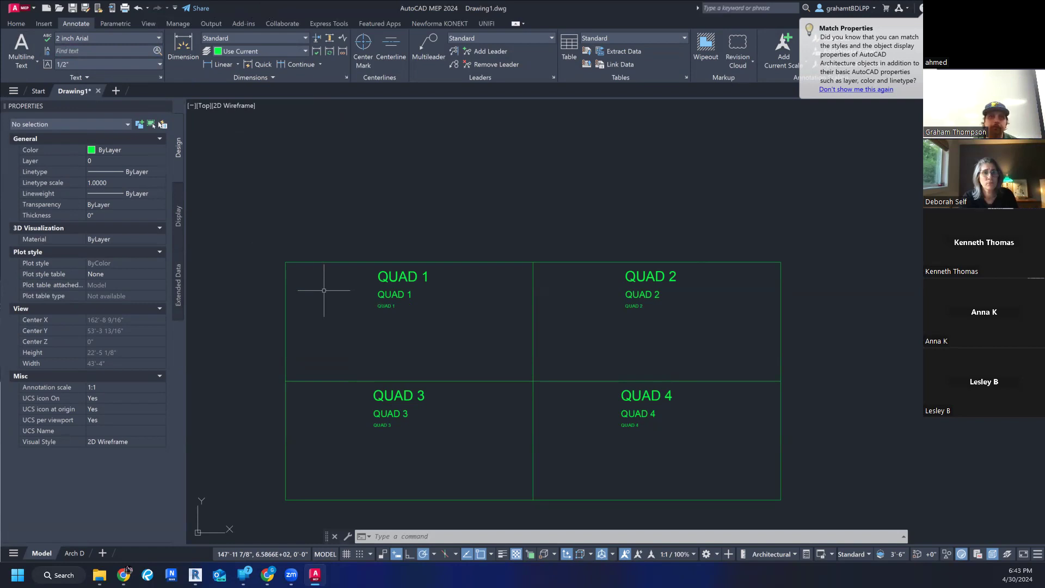
{"action": "mouse_move", "coordinate": [362, 195]}
{"action": "middle_mouse_down"}
{"action": "mouse_move", "coordinate": [408, 224]}
{"action": "mouse_move", "coordinate": [400, 194]}
{"action": "mouse_move", "coordinate": [410, 214]}
{"action": "mouse_move", "coordinate": [415, 205]}
{"action": "middle_mouse_up"}
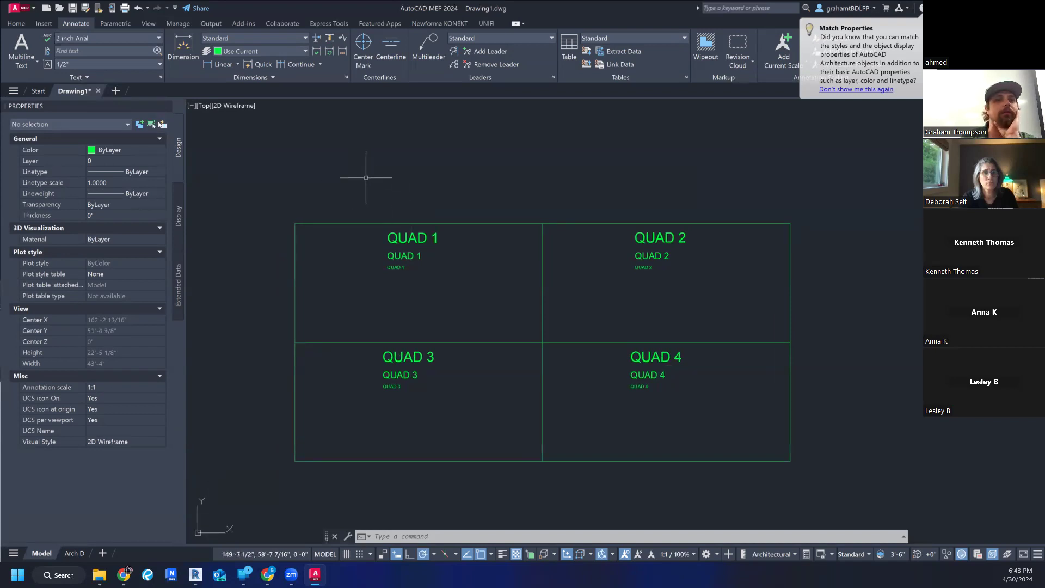
{"action": "middle_click_drag", "start_coordinate": [362, 174], "coordinate": [354, 196]}
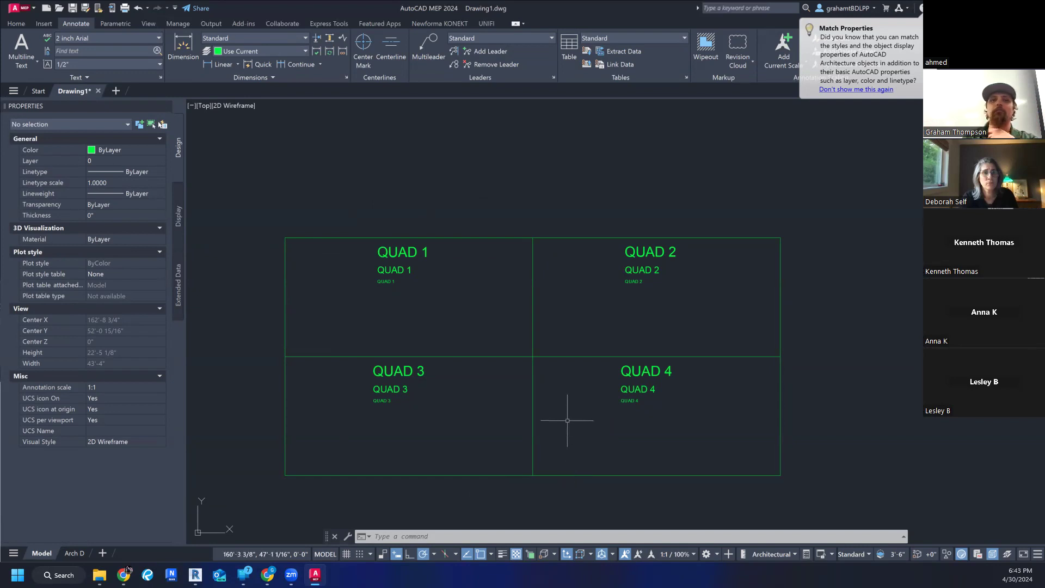
- Switch from model space to the Arch D layout and bring the whole title block sheet into view
{"action": "mouse_move", "coordinate": [87, 549]}
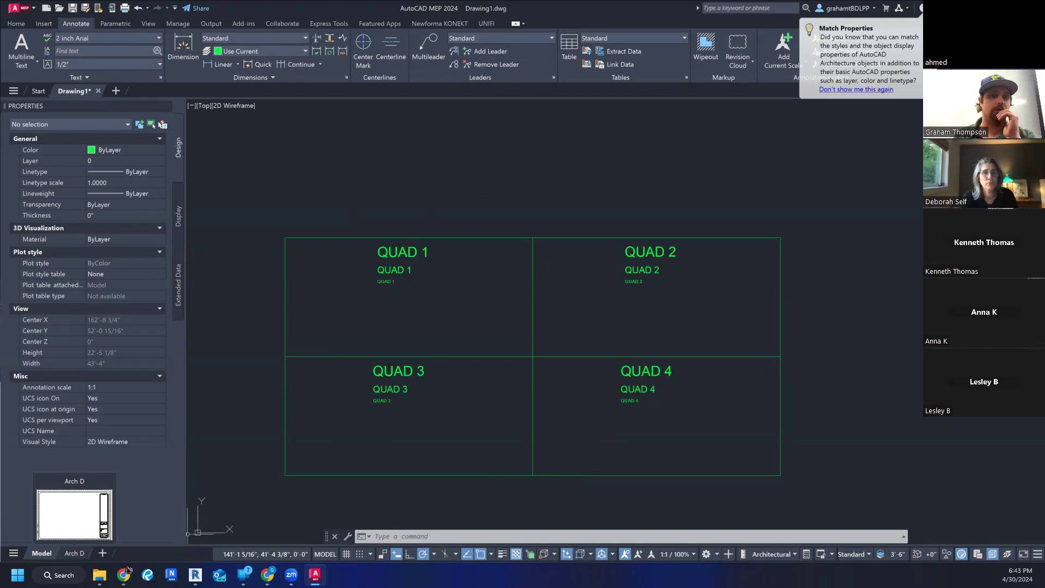
{"action": "left_click", "coordinate": [75, 553]}
{"action": "scroll", "coordinate": [479, 392], "scroll_direction": "down", "scroll_amount": 3}
{"action": "middle_click_drag", "start_coordinate": [479, 392], "coordinate": [487, 388]}
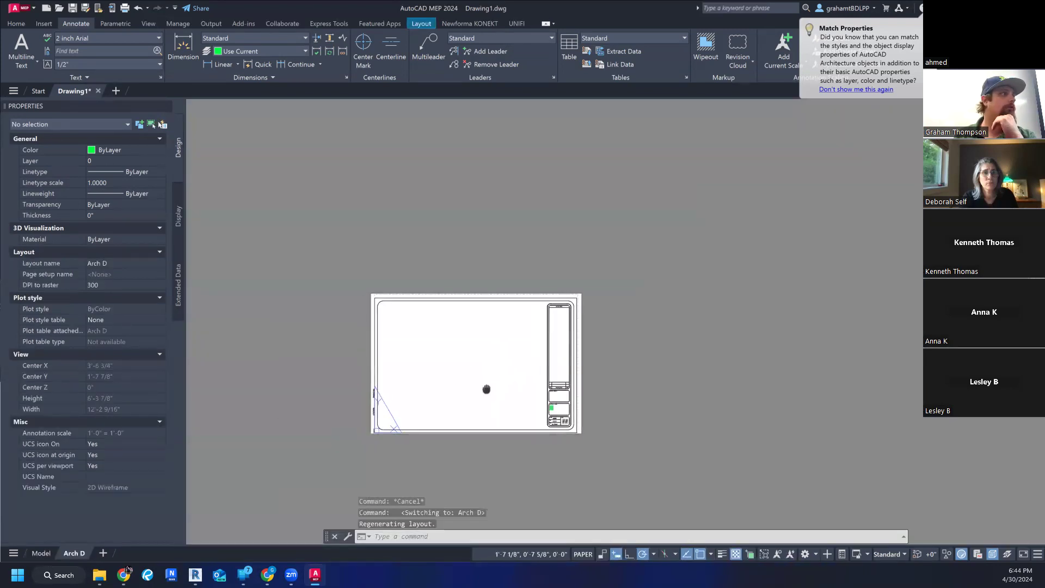
{"action": "scroll", "coordinate": [532, 419], "scroll_direction": "up", "scroll_amount": 6}
{"action": "scroll", "coordinate": [526, 356], "scroll_direction": "down", "scroll_amount": 4}
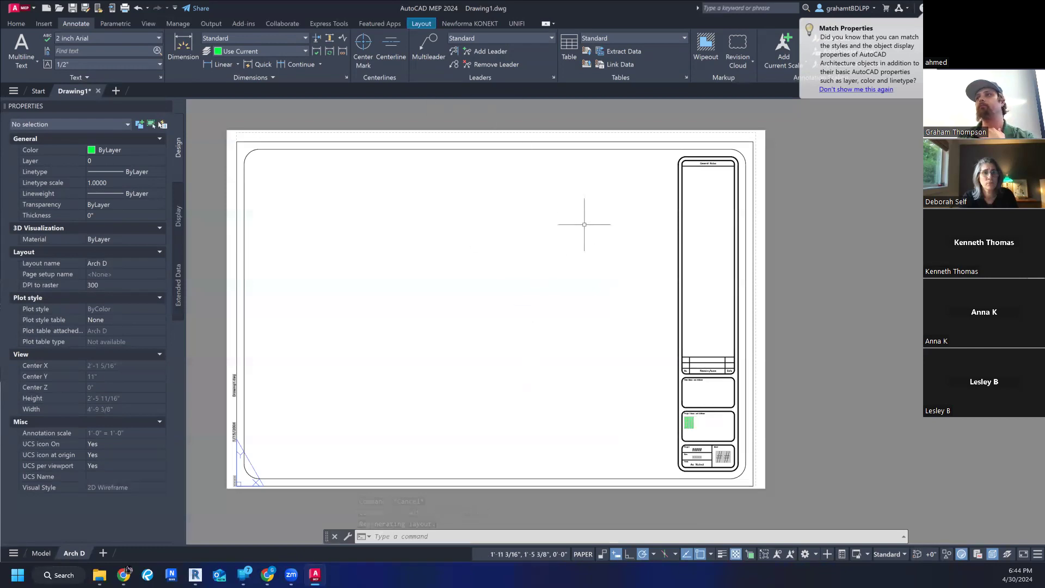
{"action": "left_click", "coordinate": [333, 226]}
{"action": "right_click", "coordinate": [332, 226]}
{"action": "key", "text": "Escape"}
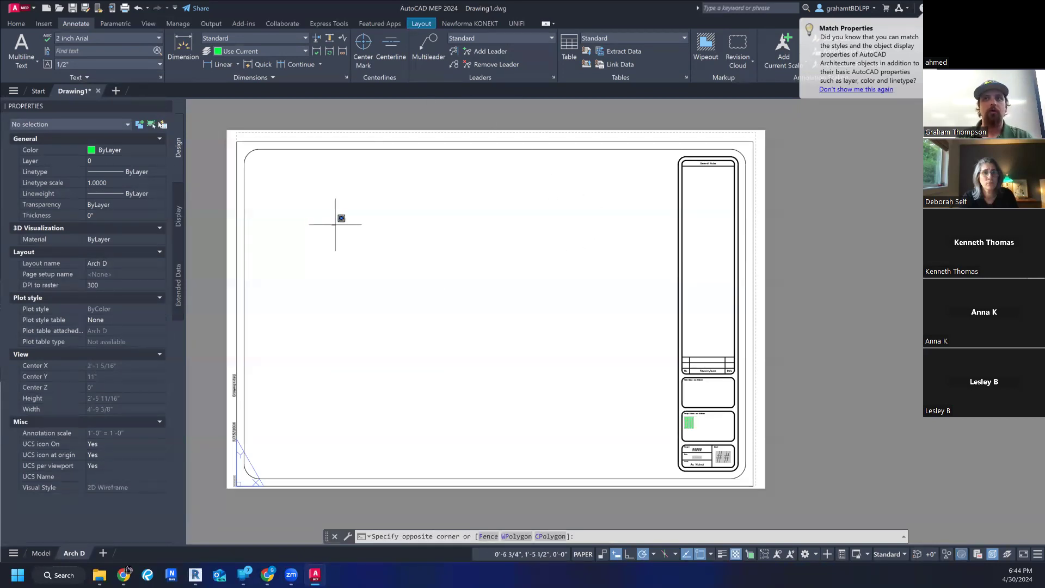
{"action": "key", "text": "Escape"}
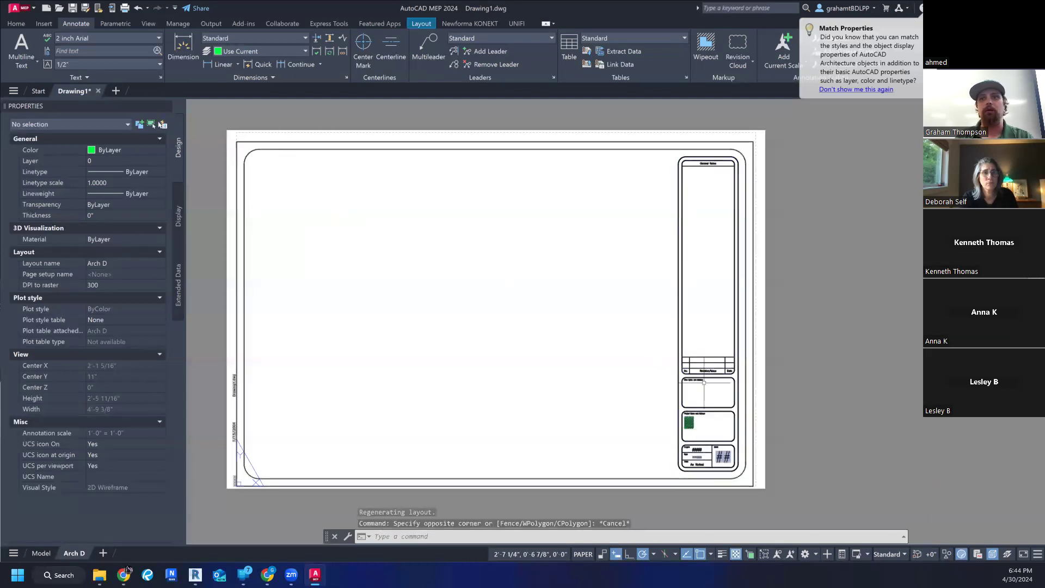
{"action": "key", "text": "Escape"}
{"action": "key", "text": "Escape"}
{"action": "middle_click_drag", "start_coordinate": [474, 374], "coordinate": [498, 368]}
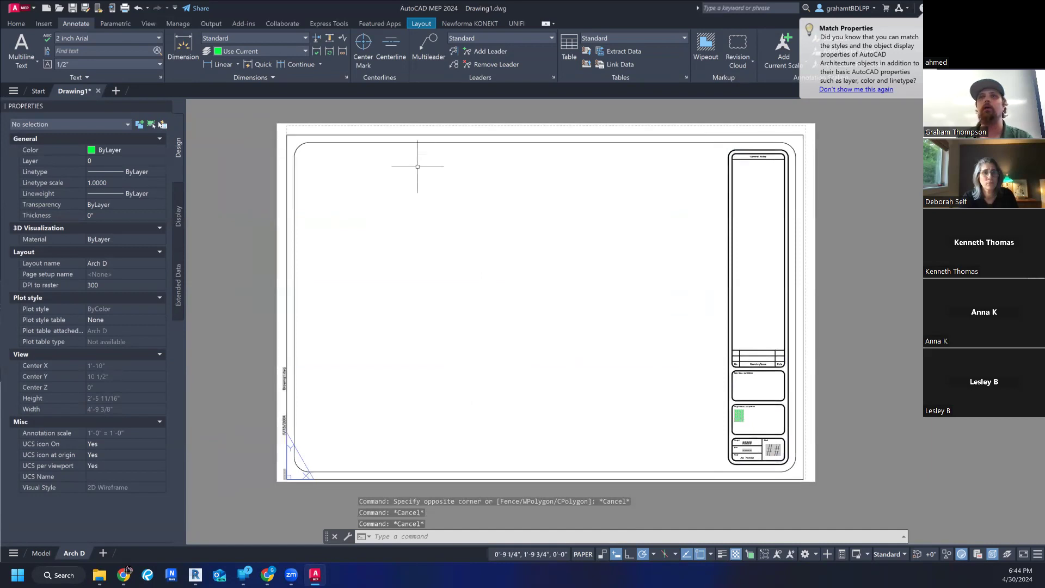
{"action": "right_click", "coordinate": [386, 209]}
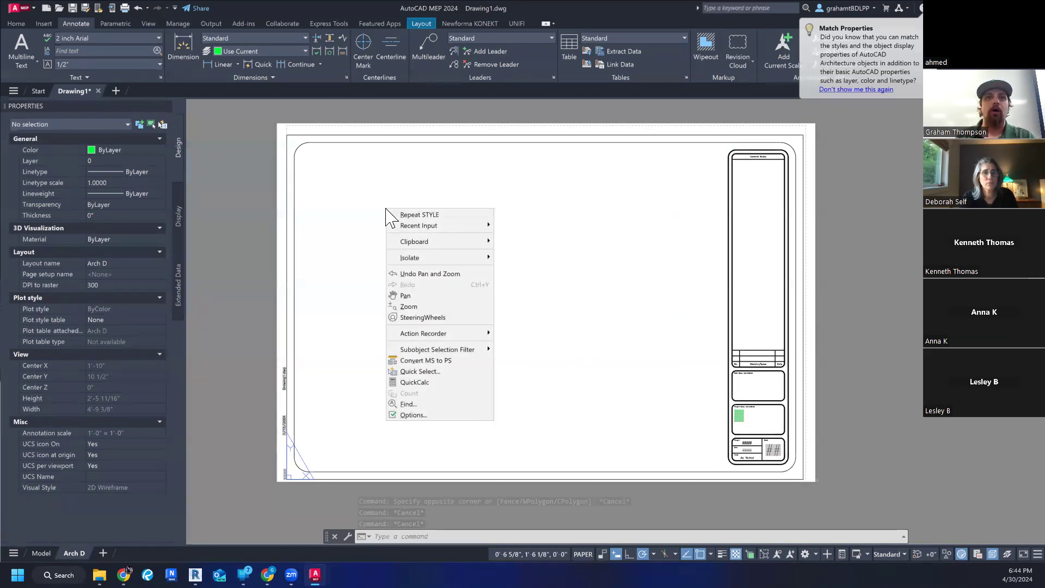
{"action": "key", "text": "Escape"}
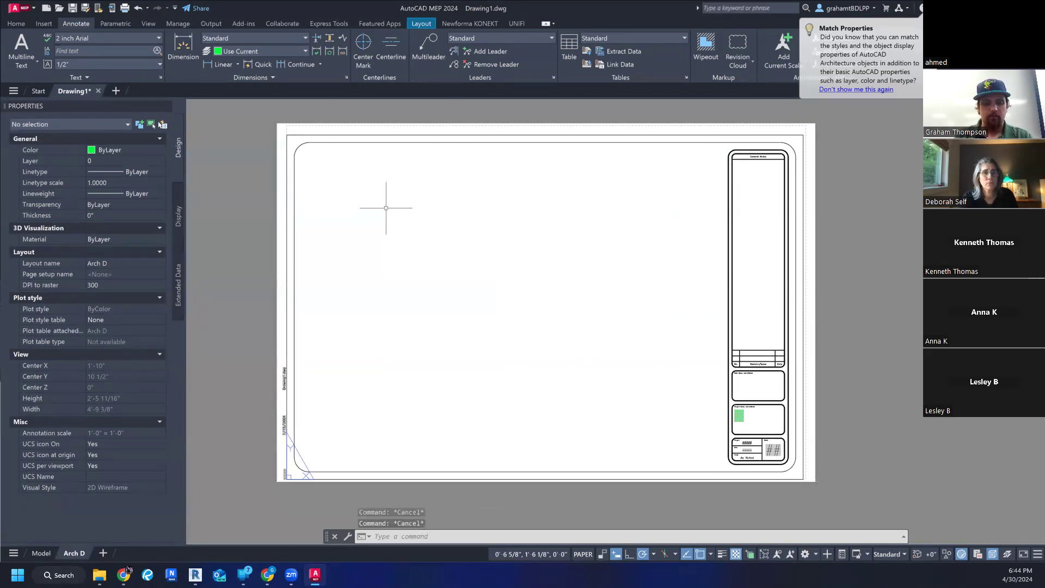
- Create a single viewport with VIEWPORTS, from the center of the border's upper-left corner arc to beside the title block's lower end
{"action": "type", "text": "VIEW"}
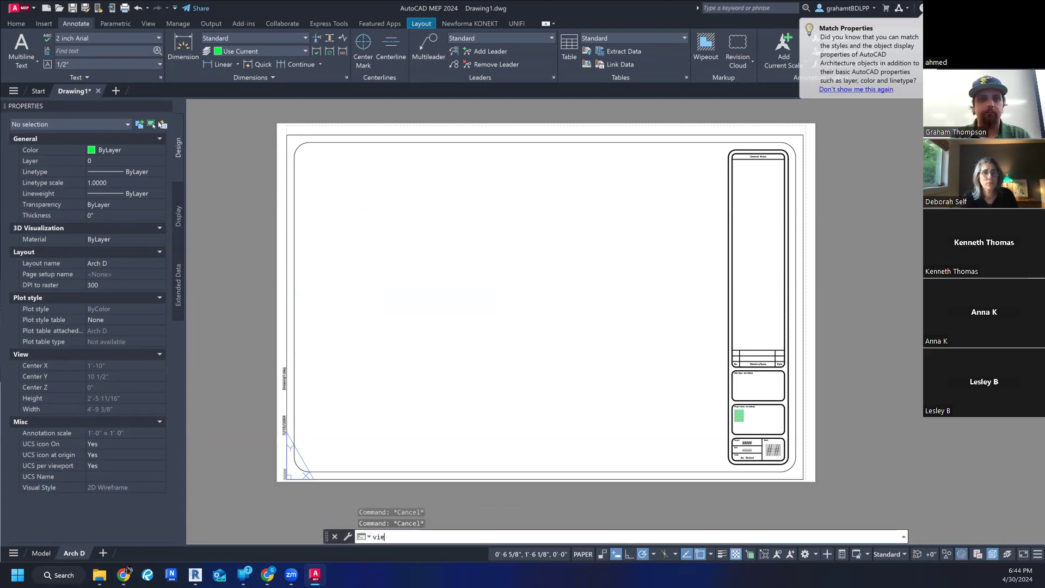
{"action": "type", "text": "PORTS"}
{"action": "key", "text": "Return"}
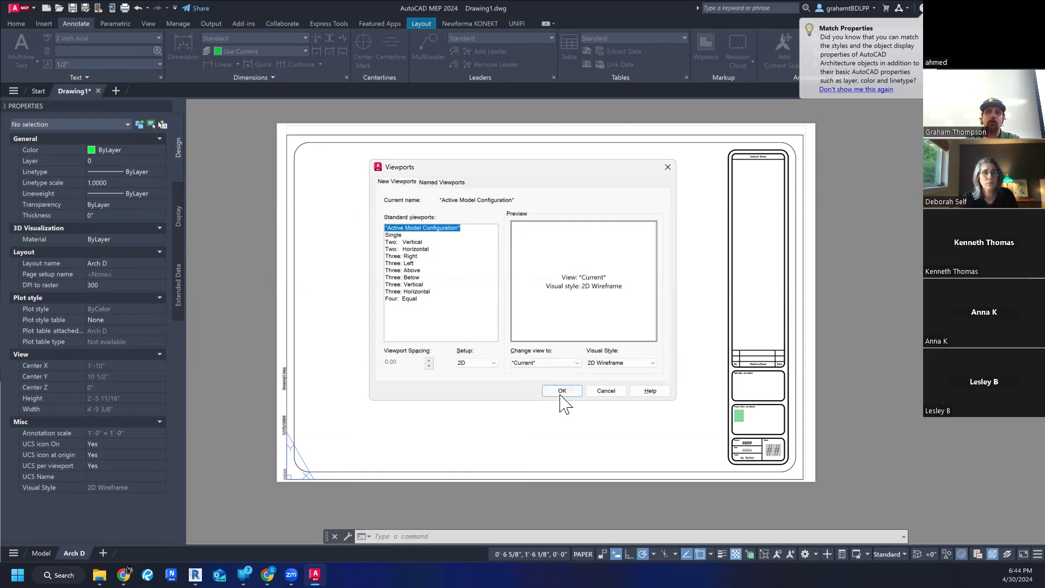
{"action": "left_click", "coordinate": [396, 236]}
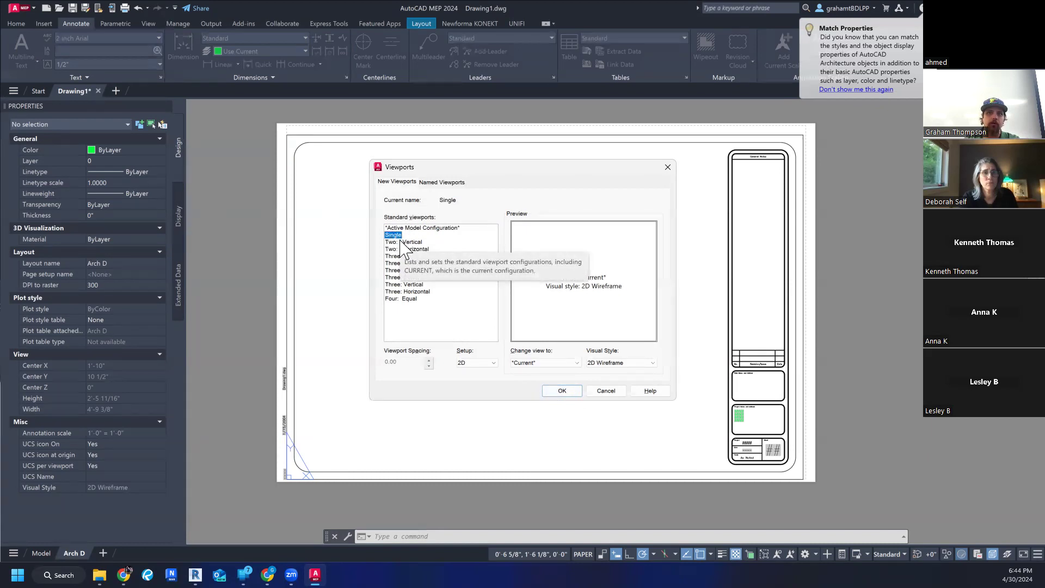
{"action": "left_click", "coordinate": [555, 390]}
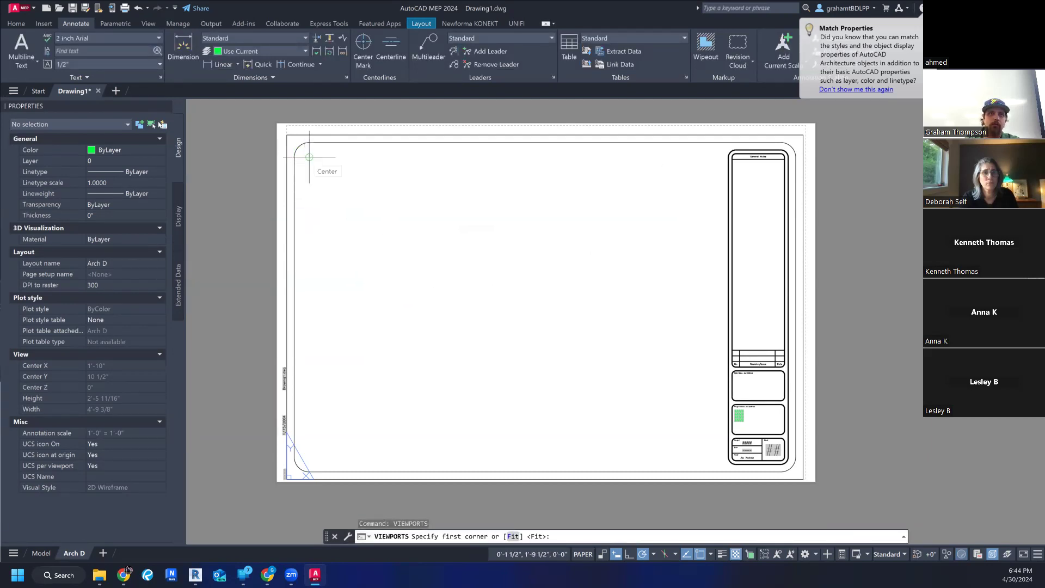
{"action": "left_click", "coordinate": [310, 158]}
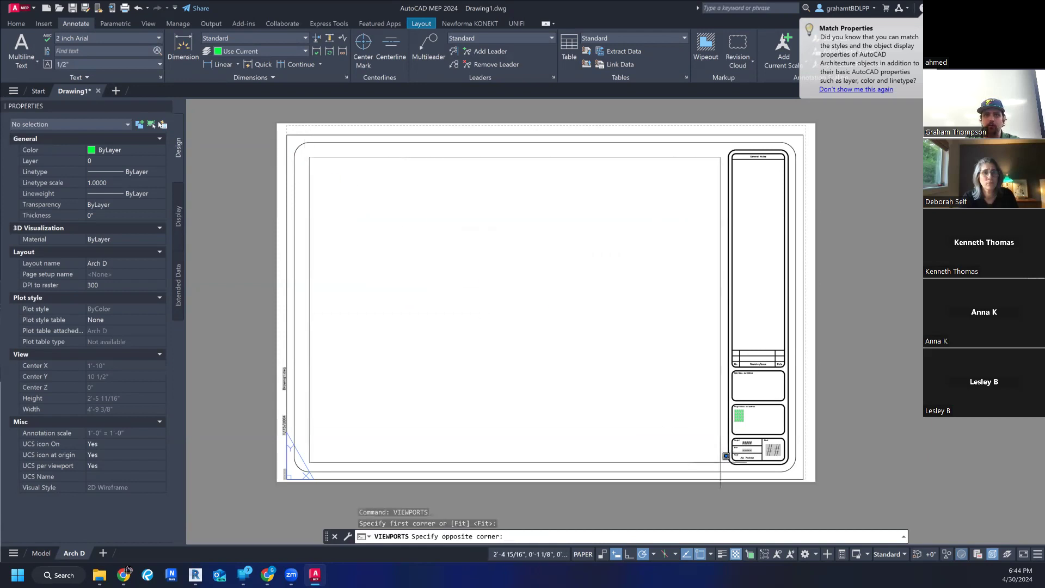
{"action": "left_click", "coordinate": [721, 462]}
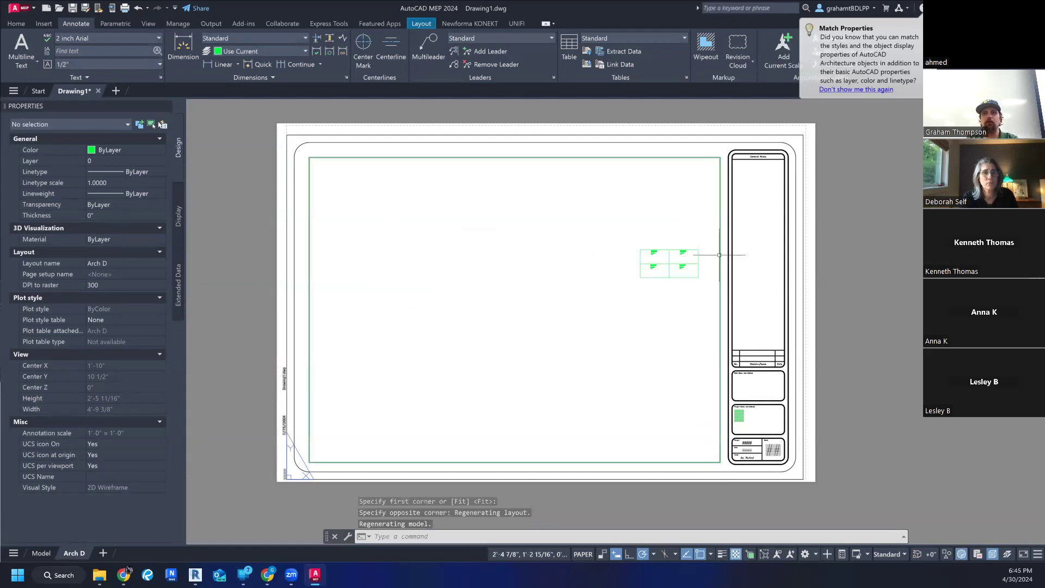
- Examine the quadrant rectangle and its three label sizes as displayed through the new viewport on the sheet
{"action": "scroll", "coordinate": [630, 334], "scroll_direction": "down", "scroll_amount": 2}
{"action": "scroll", "coordinate": [637, 330], "scroll_direction": "up", "scroll_amount": 2}
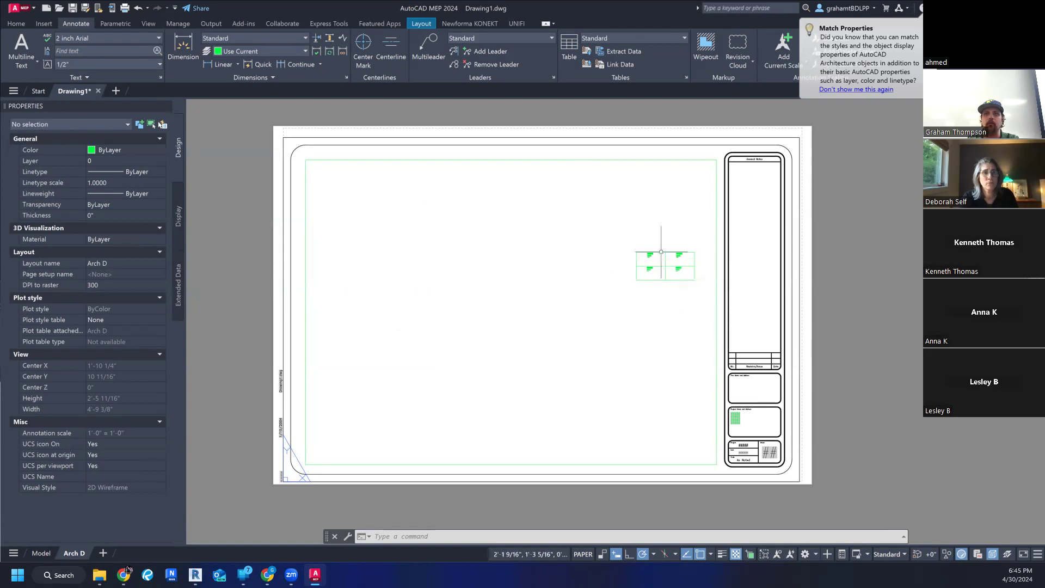
{"action": "scroll", "coordinate": [691, 267], "scroll_direction": "up", "scroll_amount": 2}
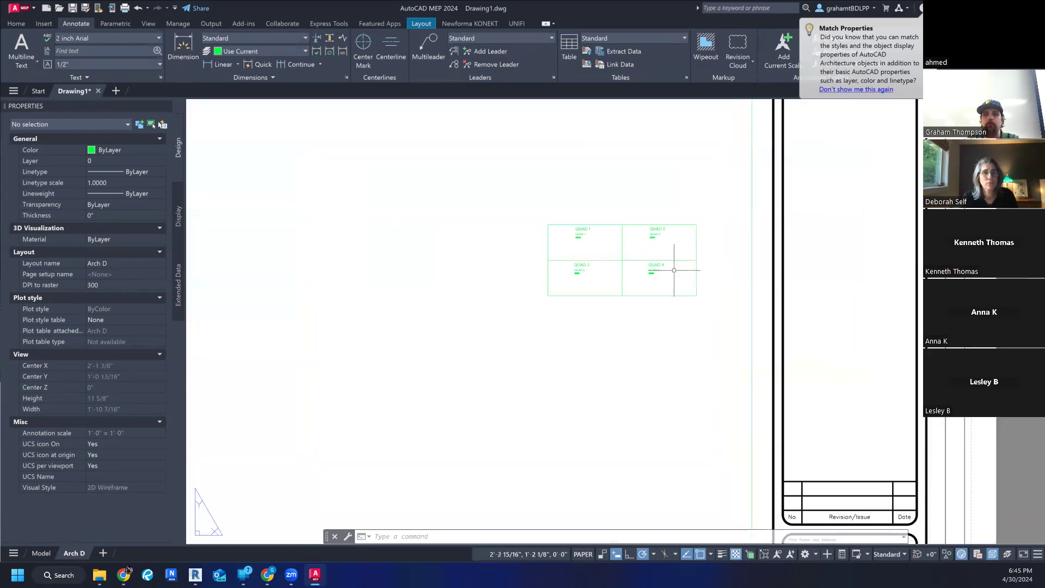
{"action": "scroll", "coordinate": [674, 270], "scroll_direction": "up", "scroll_amount": 5}
{"action": "scroll", "coordinate": [555, 229], "scroll_direction": "down", "scroll_amount": 3}
{"action": "scroll", "coordinate": [548, 227], "scroll_direction": "up", "scroll_amount": 2}
{"action": "scroll", "coordinate": [555, 236], "scroll_direction": "down", "scroll_amount": 2}
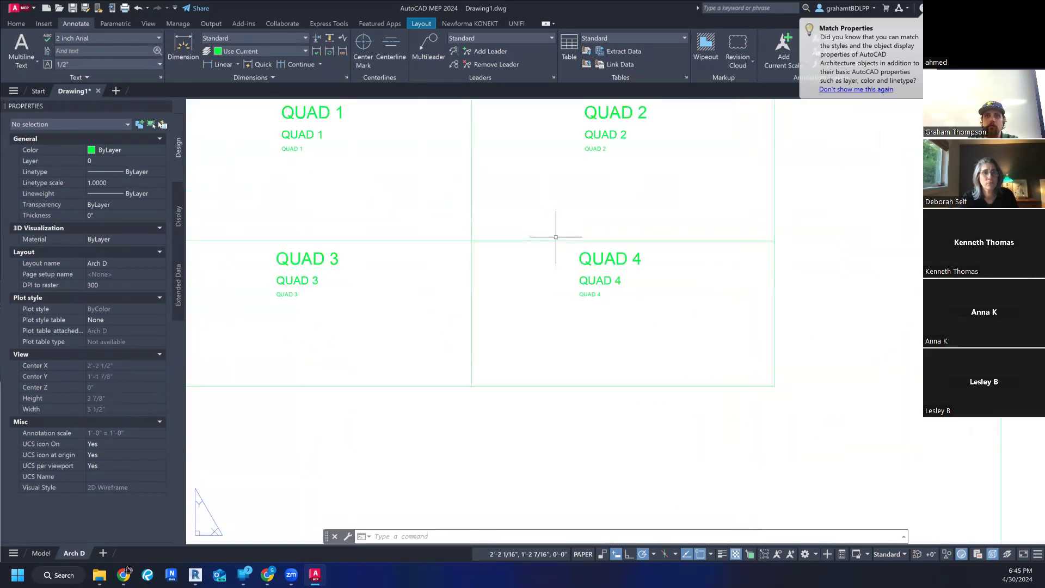
{"action": "middle_click_drag", "start_coordinate": [556, 237], "coordinate": [586, 370]}
{"action": "scroll", "coordinate": [586, 355], "scroll_direction": "down", "scroll_amount": 10}
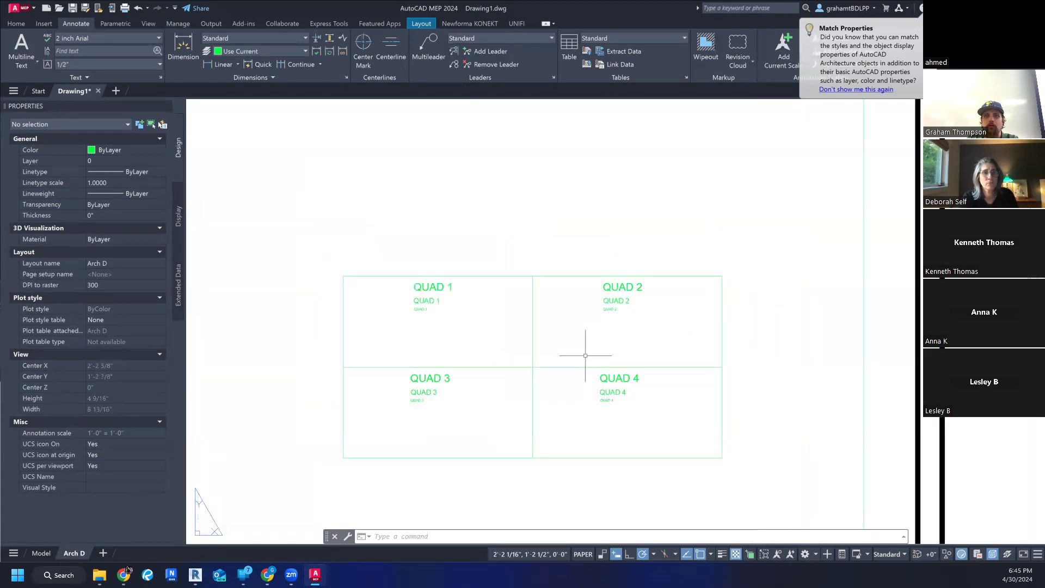
{"action": "scroll", "coordinate": [585, 356], "scroll_direction": "up", "scroll_amount": 5}
{"action": "scroll", "coordinate": [586, 356], "scroll_direction": "down", "scroll_amount": 5}
{"action": "scroll", "coordinate": [586, 356], "scroll_direction": "up", "scroll_amount": 5}
{"action": "scroll", "coordinate": [586, 356], "scroll_direction": "down", "scroll_amount": 2}
{"action": "scroll", "coordinate": [586, 356], "scroll_direction": "down", "scroll_amount": 2}
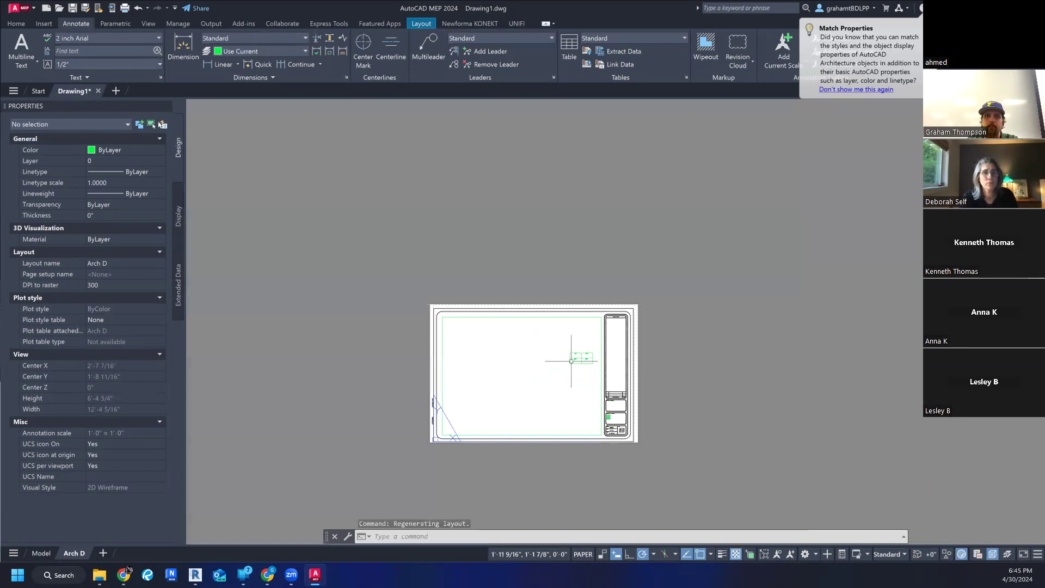
{"action": "middle_click_drag", "start_coordinate": [512, 443], "coordinate": [509, 430]}
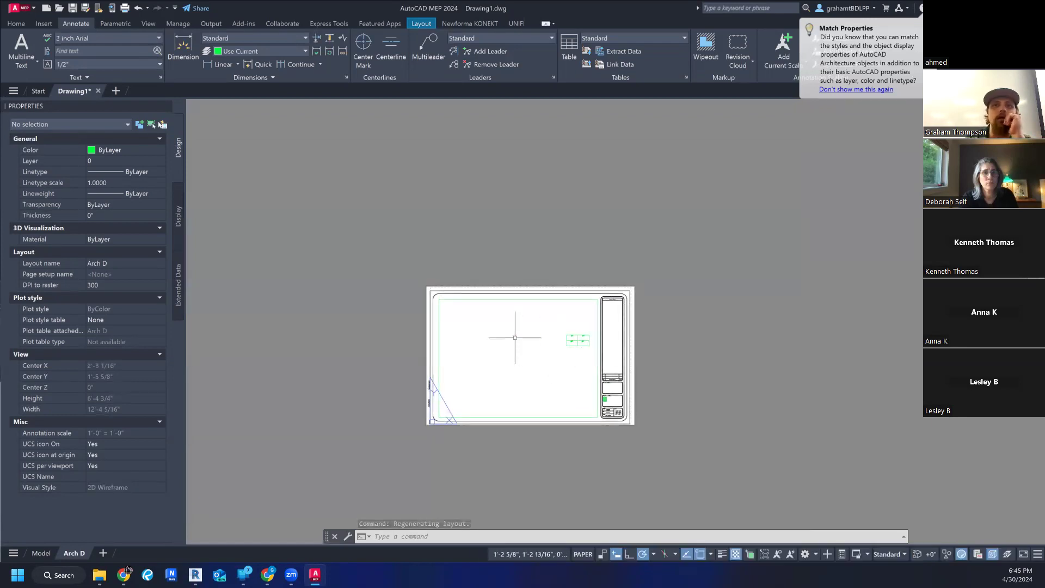
- Activate the viewport to shift the quadrant rectangle slightly within it, and return to paper space
{"action": "double_click", "coordinate": [515, 338]}
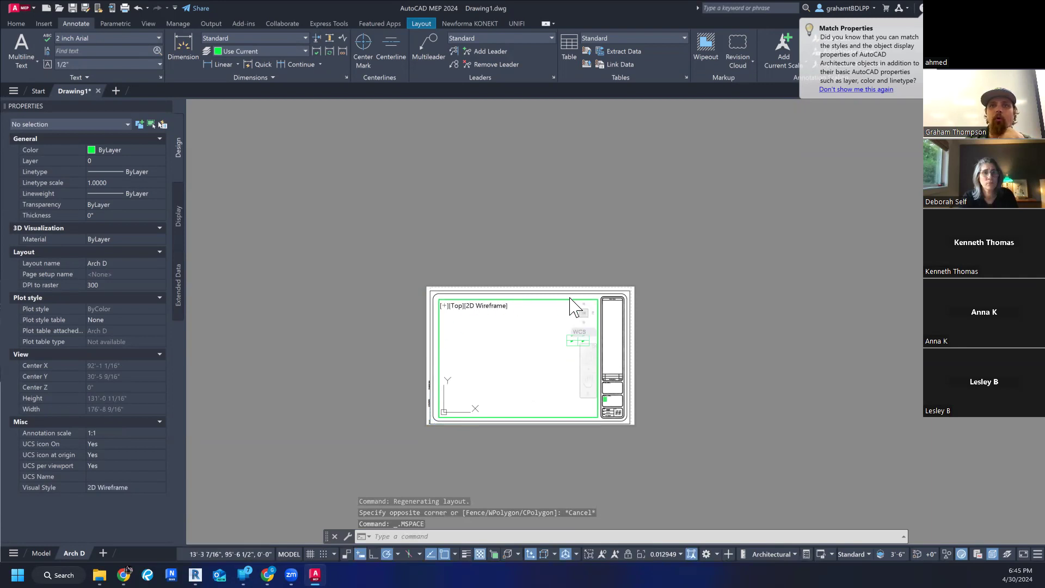
{"action": "middle_click_drag", "start_coordinate": [540, 377], "coordinate": [535, 380]}
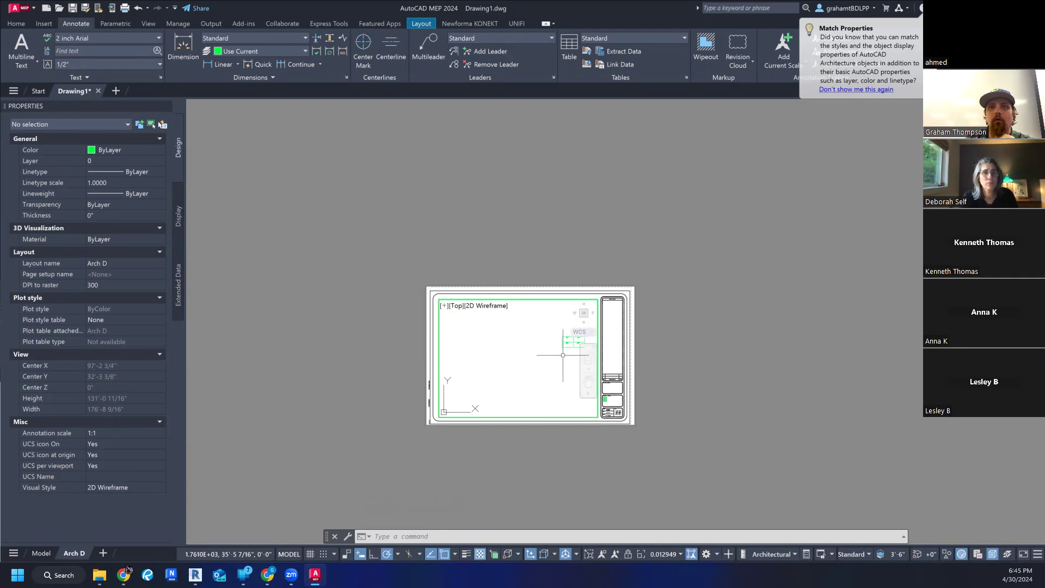
{"action": "double_click", "coordinate": [577, 220]}
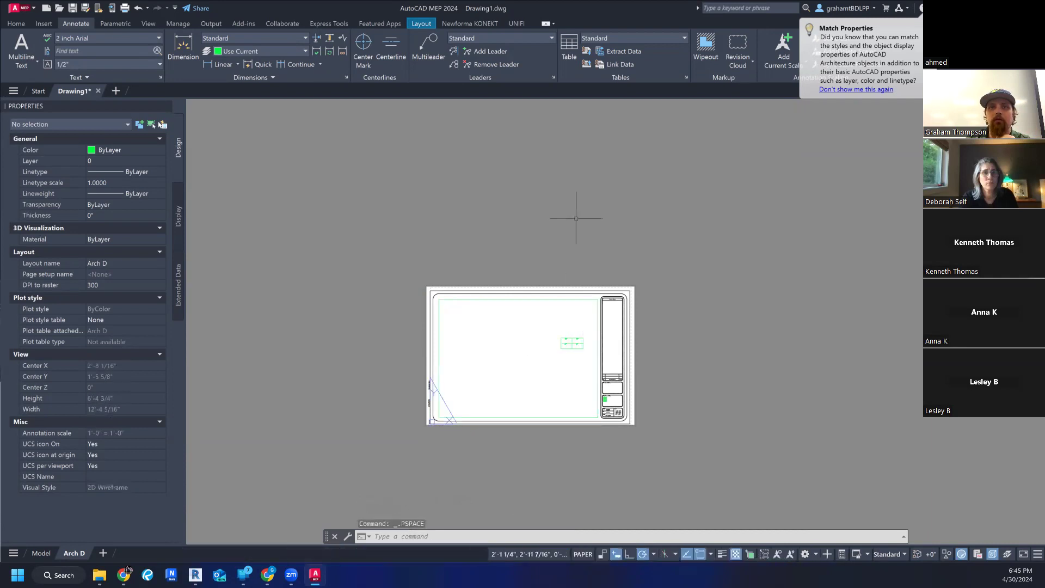
{"action": "scroll", "coordinate": [561, 271], "scroll_direction": "up", "scroll_amount": 2}
{"action": "scroll", "coordinate": [539, 275], "scroll_direction": "down", "scroll_amount": 2}
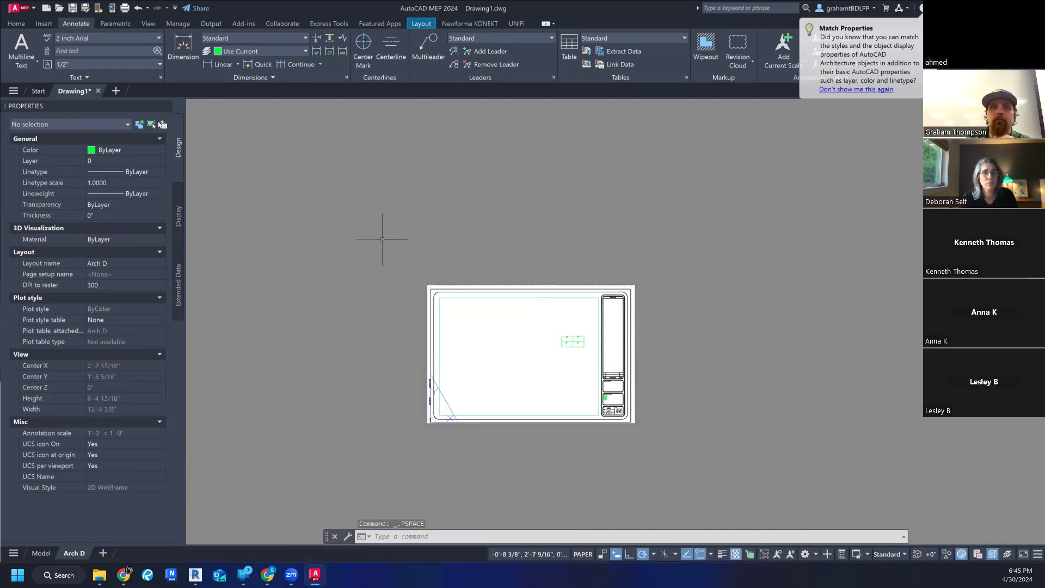
{"action": "left_click", "coordinate": [527, 215]}
{"action": "left_click", "coordinate": [541, 171]}
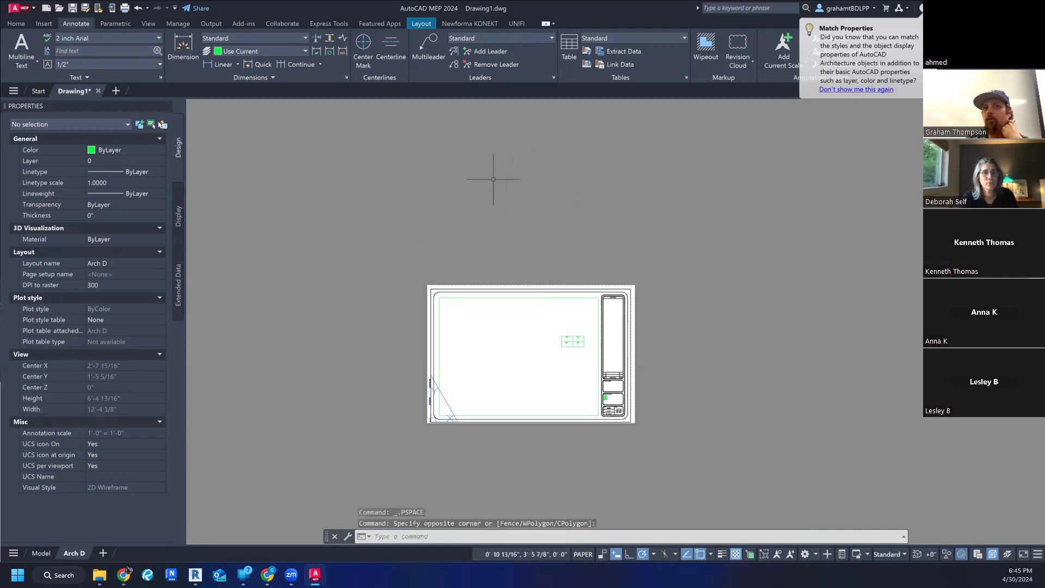
- Switch between model space inside the viewport and paper space, using PSPACE and MSPACE, ending in paper space
{"action": "double_click", "coordinate": [523, 358]}
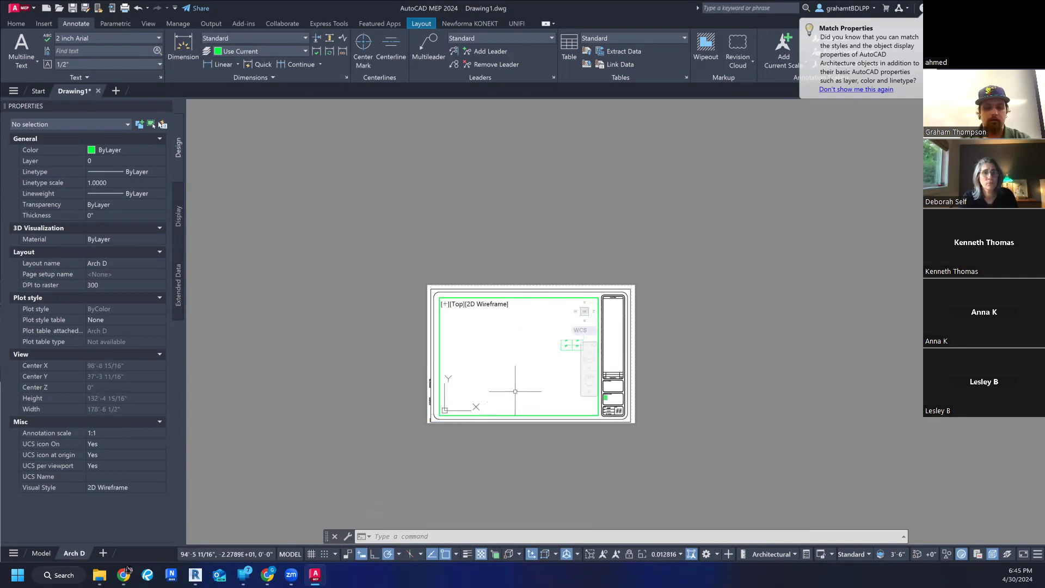
{"action": "type", "text": "ps"}
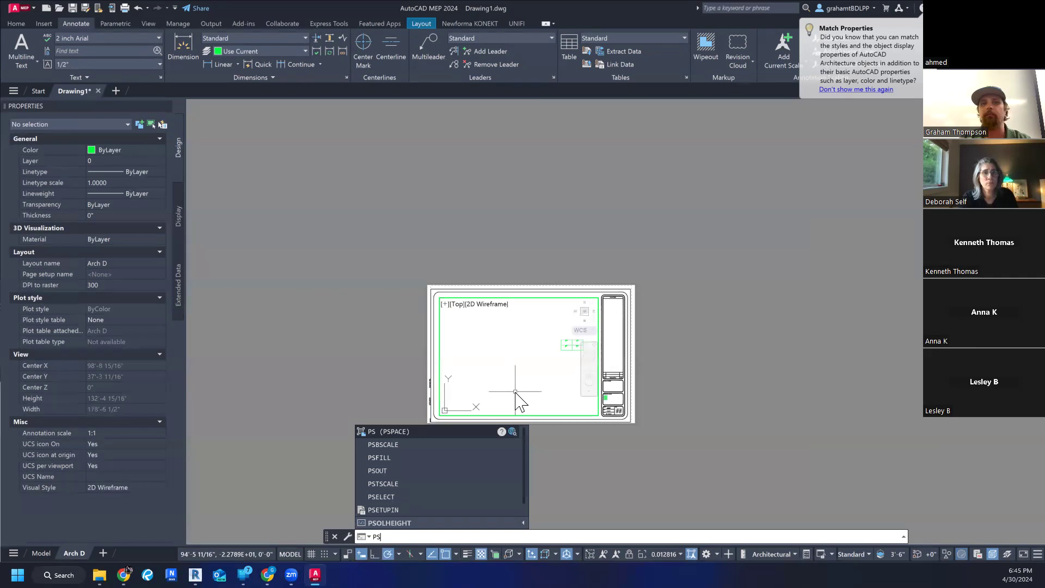
{"action": "key", "text": "Return"}
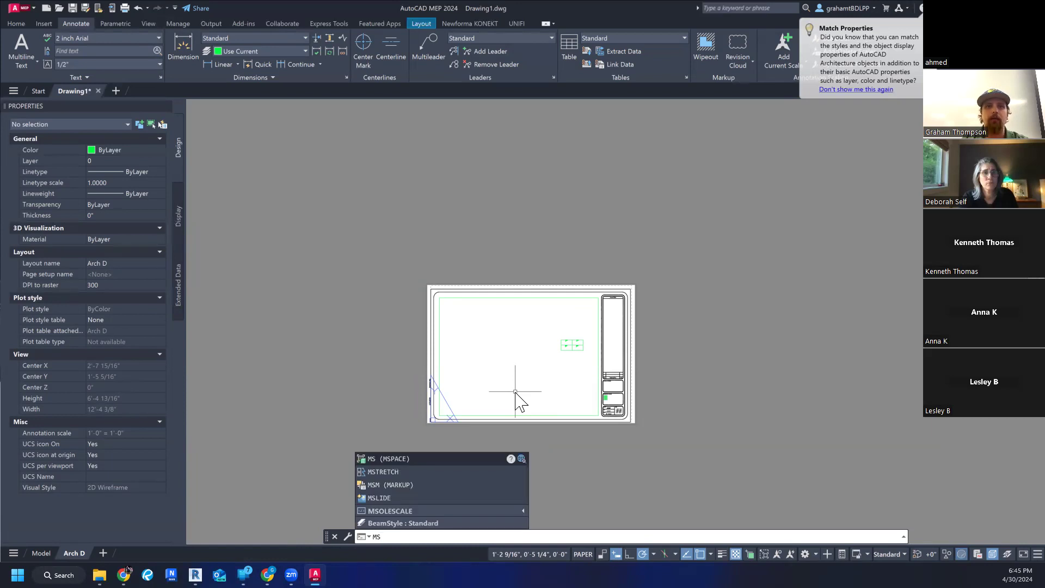
{"action": "key", "text": "Return"}
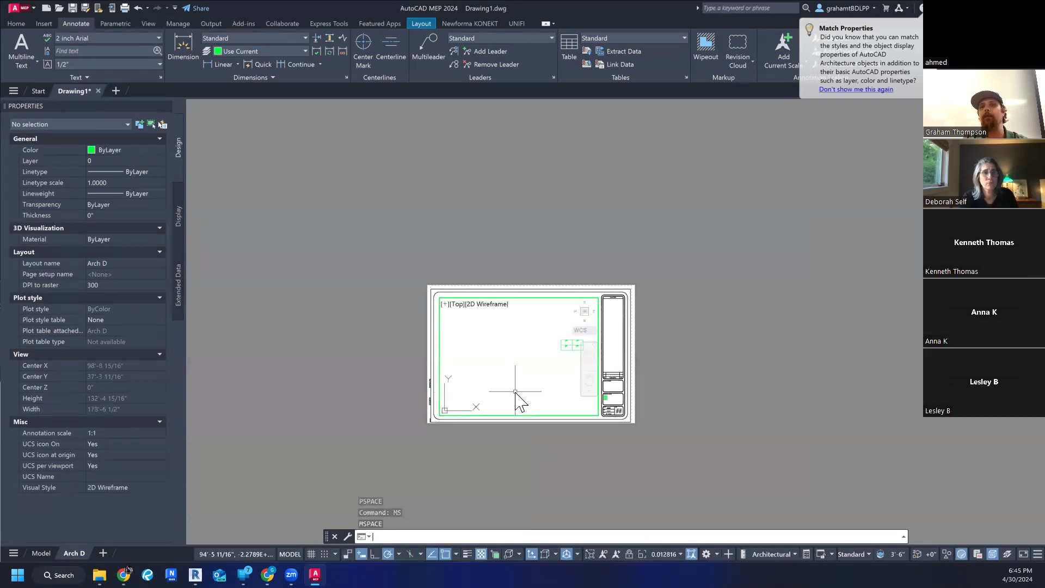
{"action": "key", "text": "Escape"}
{"action": "key", "text": "Escape"}
{"action": "double_click", "coordinate": [558, 228]}
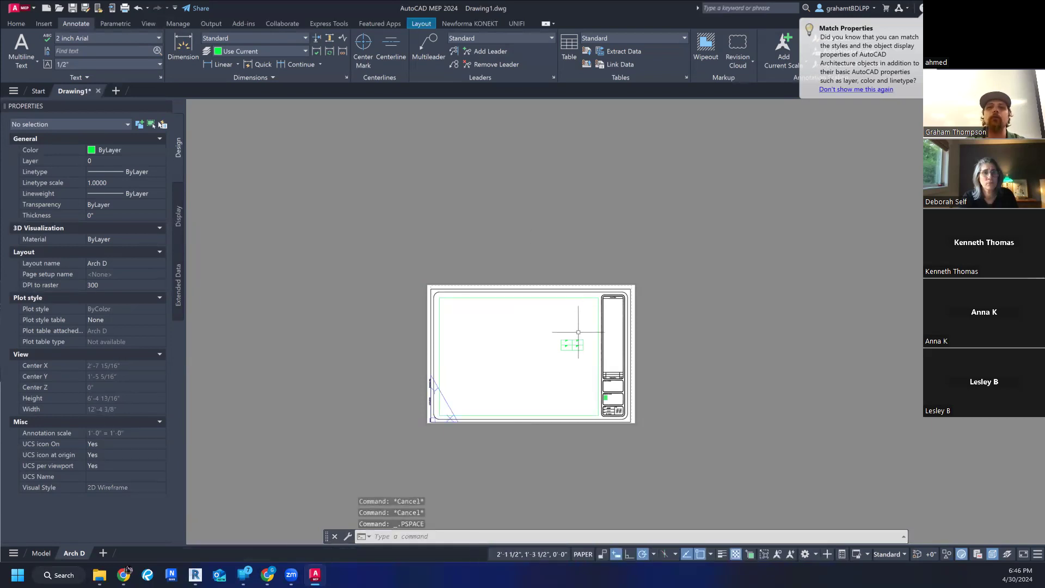
- Examine the Arch D sheet, its title block and the quadrant rectangle in the viewport at closer range
{"action": "scroll", "coordinate": [569, 340], "scroll_direction": "up", "scroll_amount": 2}
{"action": "mouse_move", "coordinate": [579, 369]}
{"action": "middle_mouse_down"}
{"action": "mouse_move", "coordinate": [570, 349]}
{"action": "mouse_move", "coordinate": [582, 368]}
{"action": "middle_mouse_up"}
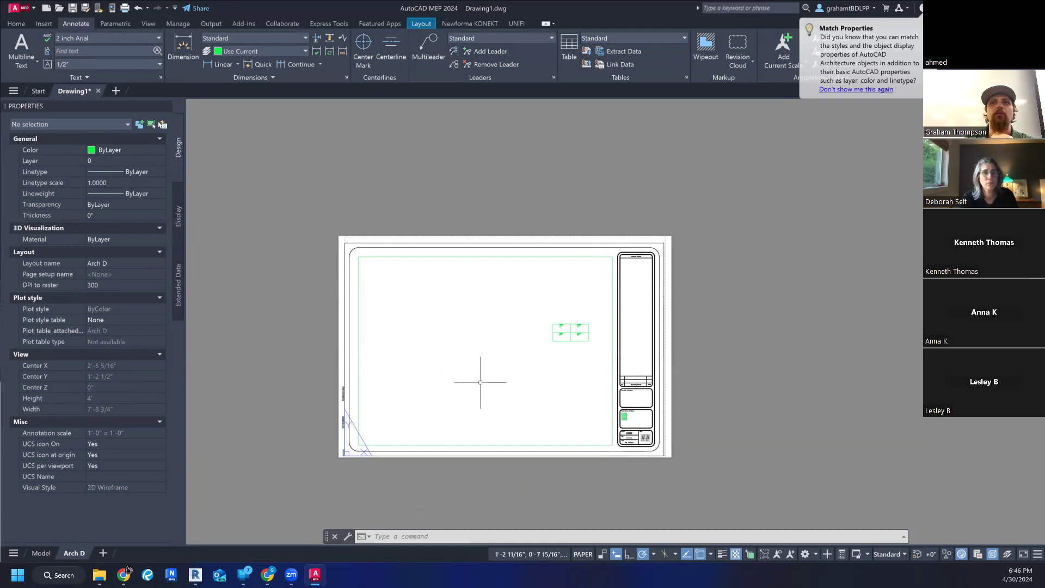
{"action": "scroll", "coordinate": [480, 382], "scroll_direction": "up", "scroll_amount": 2}
{"action": "middle_click_drag", "start_coordinate": [479, 361], "coordinate": [503, 361]}
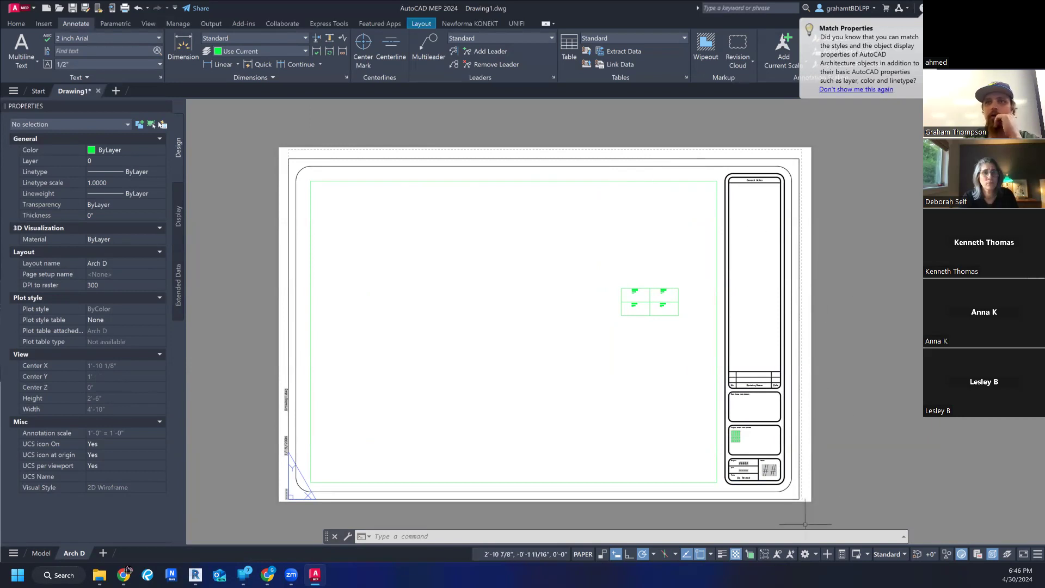
{"action": "mouse_move", "coordinate": [799, 521]}
{"action": "middle_mouse_down"}
{"action": "mouse_move", "coordinate": [782, 521]}
{"action": "mouse_move", "coordinate": [783, 507]}
{"action": "middle_mouse_up"}
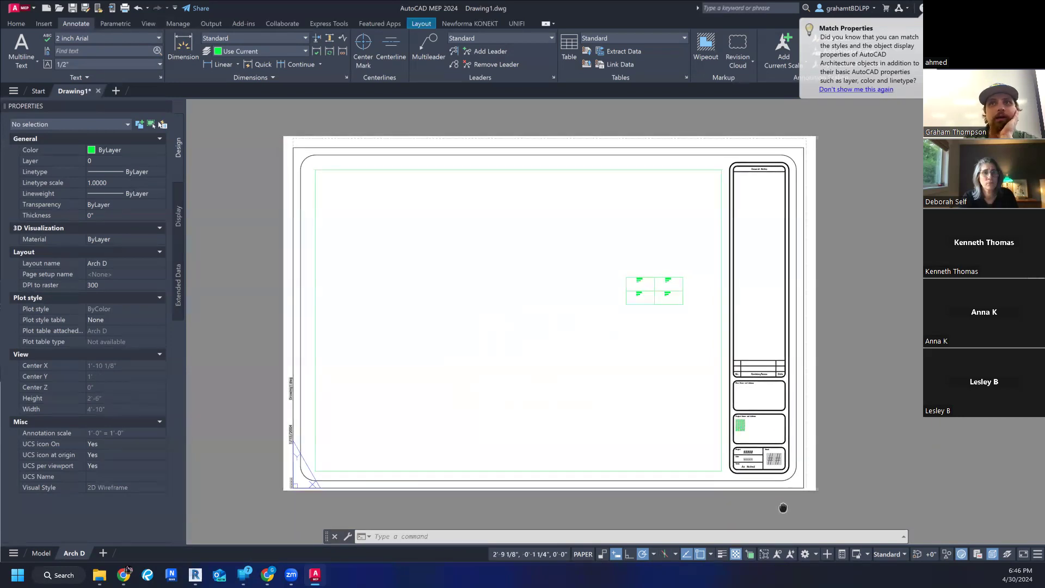
{"action": "scroll", "coordinate": [654, 440], "scroll_direction": "up", "scroll_amount": 1}
{"action": "scroll", "coordinate": [642, 432], "scroll_direction": "down", "scroll_amount": 1}
{"action": "scroll", "coordinate": [578, 361], "scroll_direction": "up", "scroll_amount": 2}
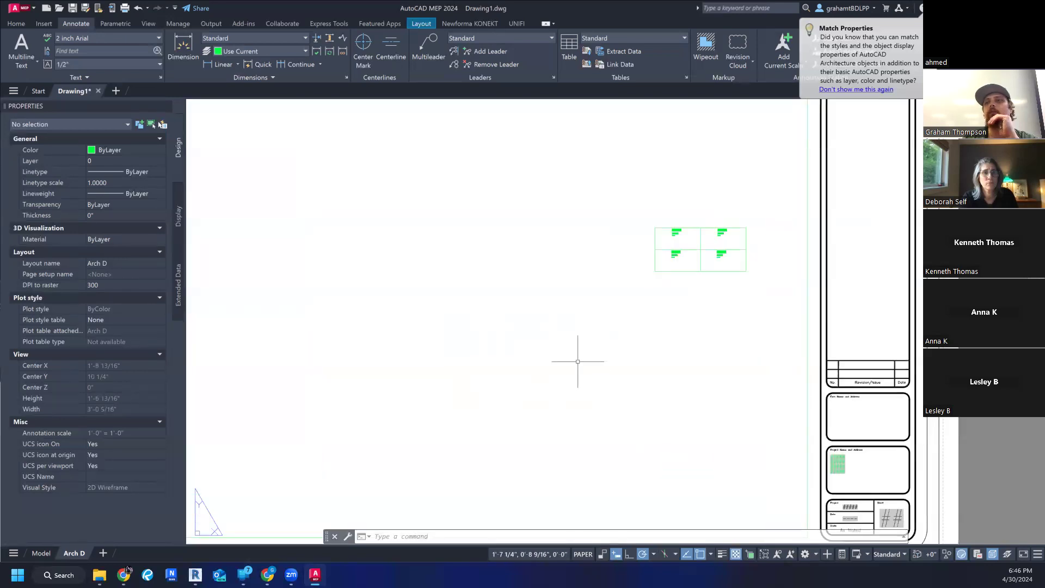
{"action": "scroll", "coordinate": [569, 349], "scroll_direction": "down", "scroll_amount": 2}
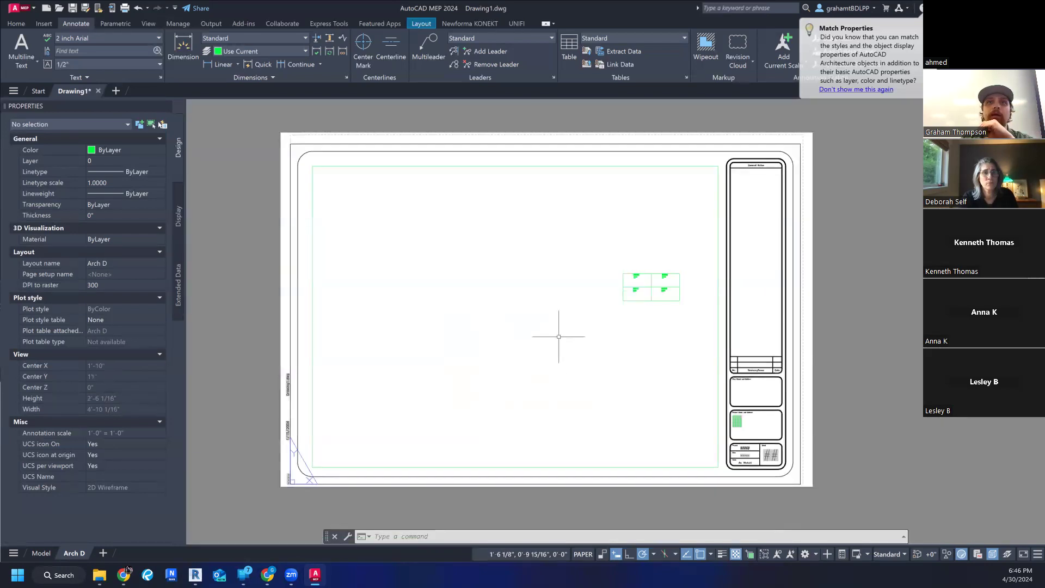
{"action": "middle_click_drag", "start_coordinate": [561, 341], "coordinate": [571, 336]}
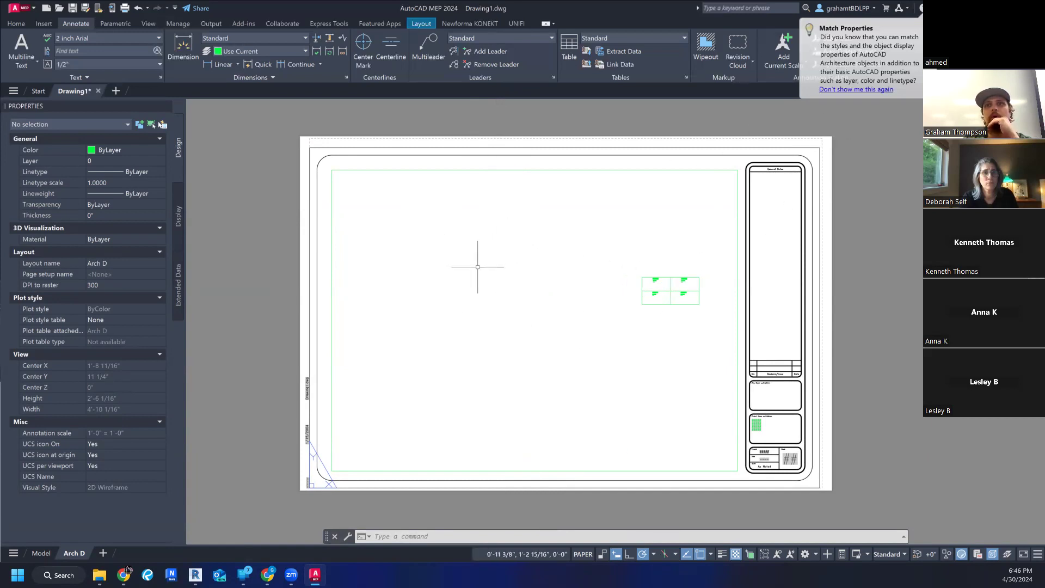
{"action": "scroll", "coordinate": [574, 290], "scroll_direction": "up", "scroll_amount": 1}
{"action": "middle_click_drag", "start_coordinate": [567, 289], "coordinate": [548, 307]}
{"action": "scroll", "coordinate": [600, 296], "scroll_direction": "down", "scroll_amount": 2}
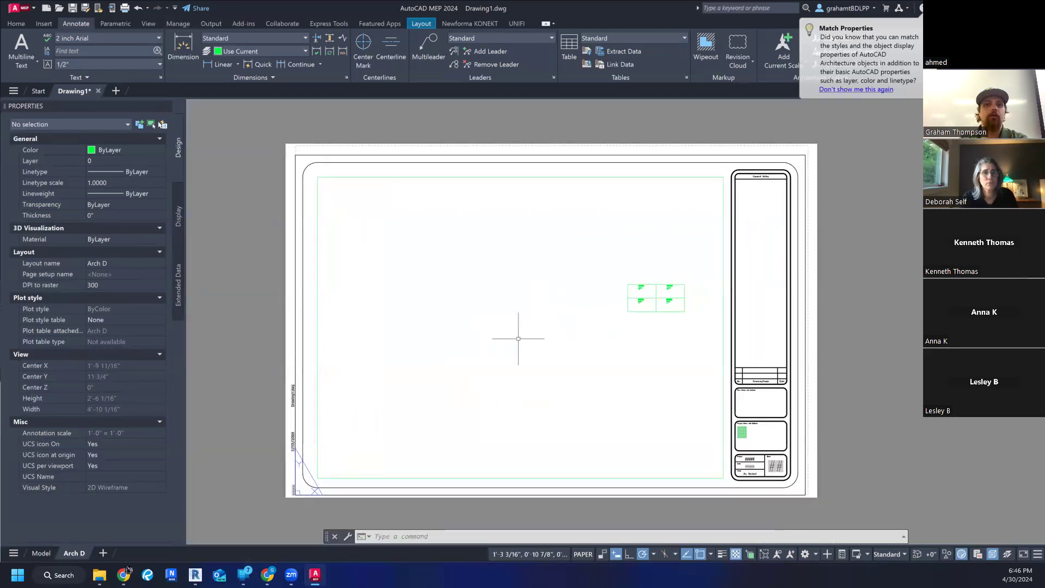
- Fit the Arch D sheet to the drawing area with the Extents option of ZOOM
{"action": "type", "text": "zoom"}
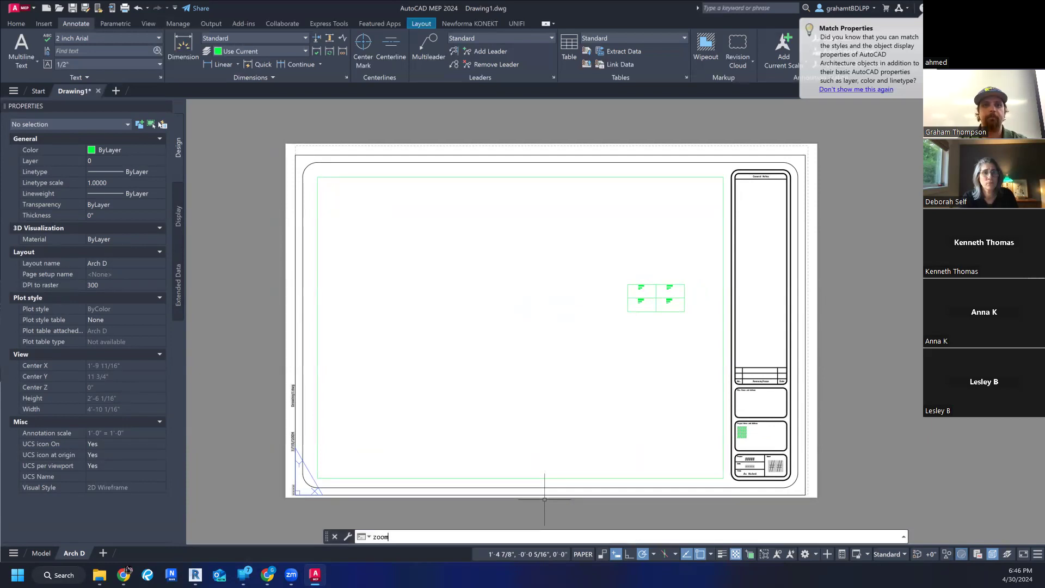
{"action": "key", "text": "Return"}
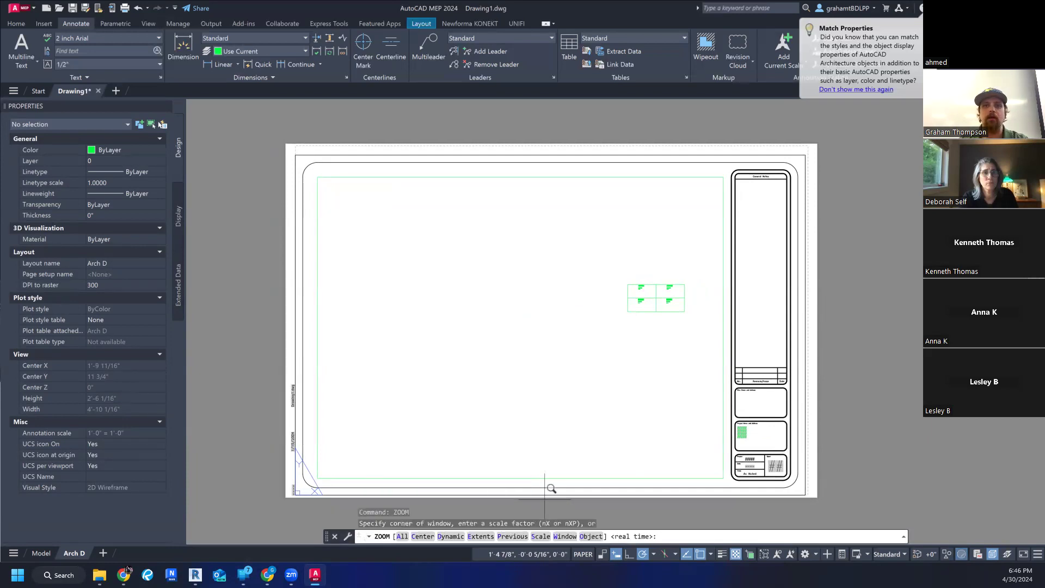
{"action": "left_click", "coordinate": [486, 539]}
{"action": "left_click", "coordinate": [1008, 395]}
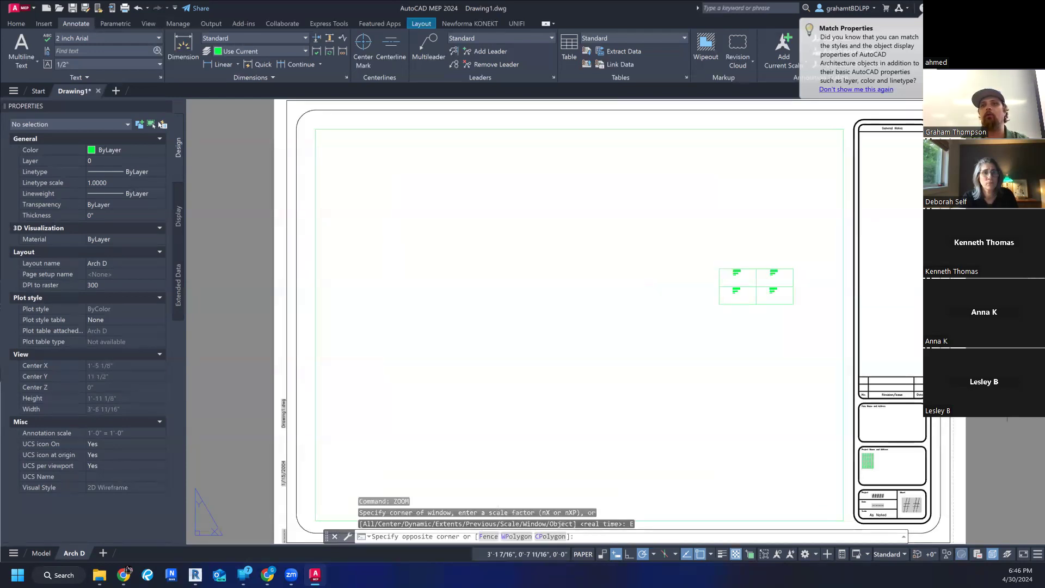
{"action": "key", "text": "Escape"}
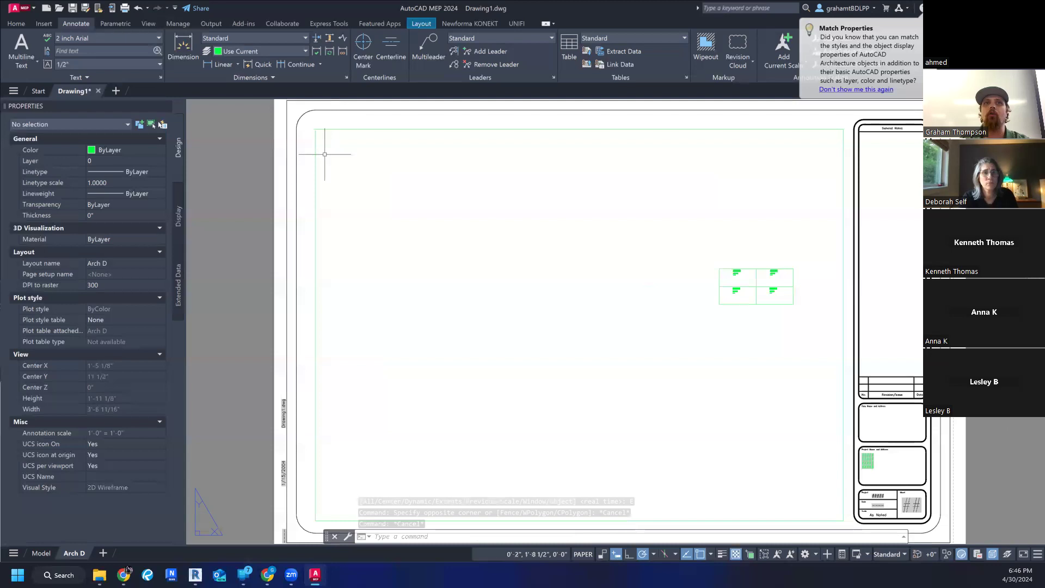
- Frame the whole Arch D sheet with the Window option of ZOOM, just outside the paper's corners
{"action": "scroll", "coordinate": [267, 185], "scroll_direction": "down", "scroll_amount": 2}
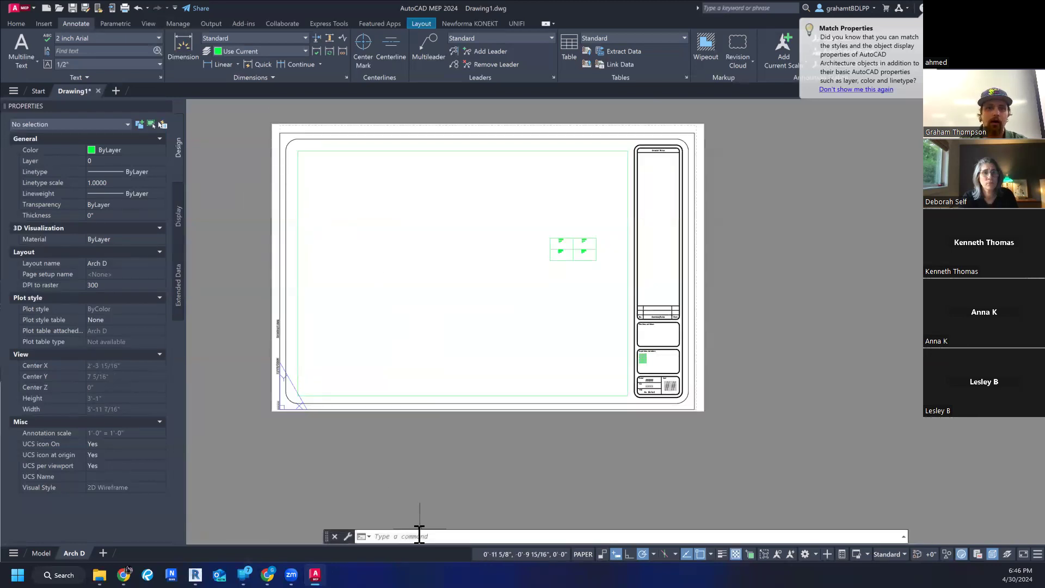
{"action": "key", "text": "Return"}
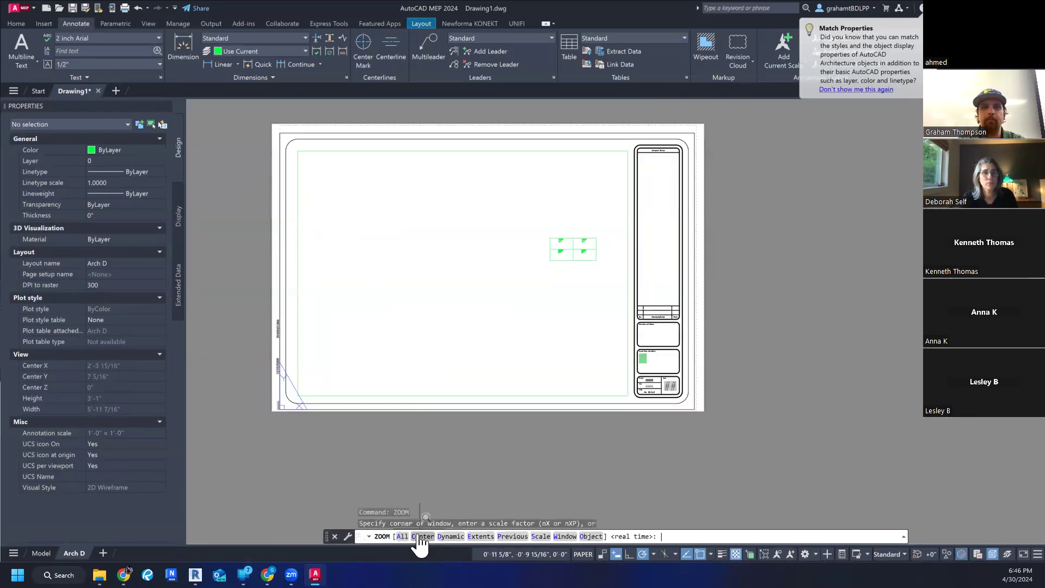
{"action": "left_click", "coordinate": [566, 536]}
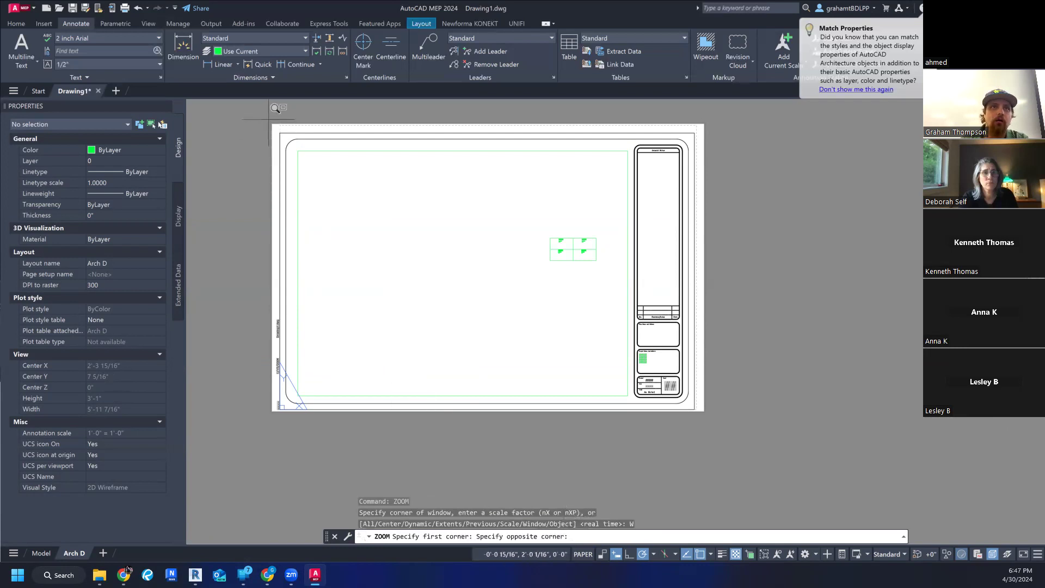
{"action": "left_click", "coordinate": [709, 415]}
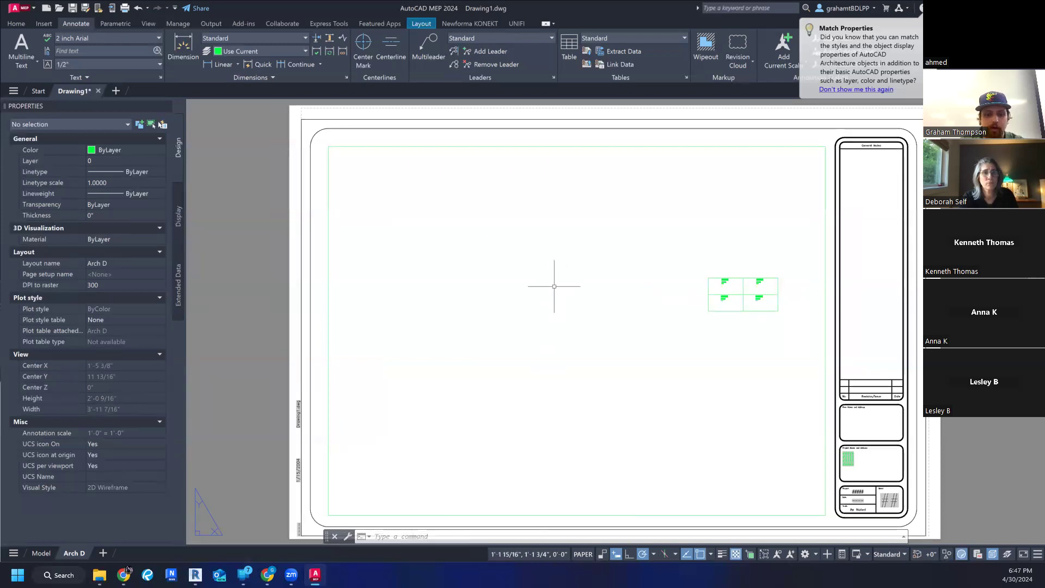
- Activate the viewport's model space with MSPACE and bring the quadrant rectangle to the middle of the viewport, displayed larger
{"action": "type", "text": "MS"}
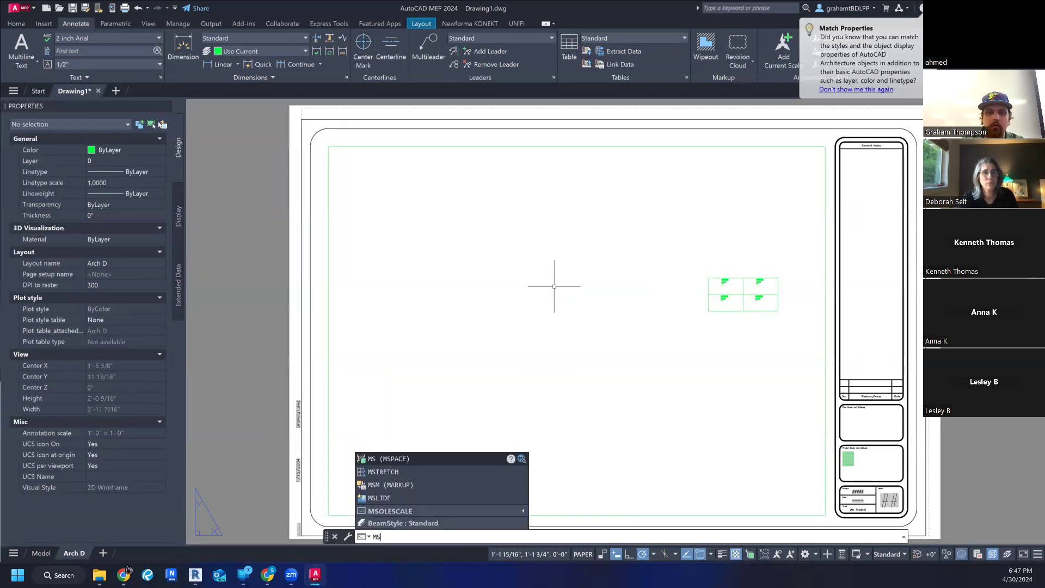
{"action": "key", "text": "Return"}
{"action": "middle_click_drag", "start_coordinate": [726, 333], "coordinate": [569, 359]}
{"action": "scroll", "coordinate": [502, 299], "scroll_direction": "up", "scroll_amount": 5}
{"action": "scroll", "coordinate": [553, 333], "scroll_direction": "down", "scroll_amount": 2}
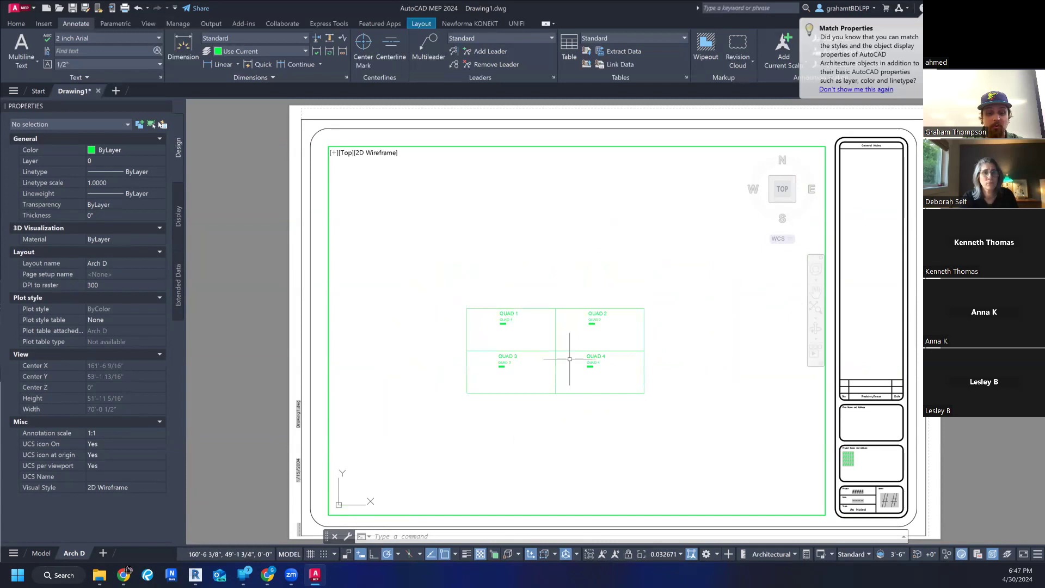
- Enlarge the quadrant rectangle within the viewport using ZOOM Window around it, and return to paper space
{"action": "type", "text": "zom"}
{"action": "key", "text": "BackSpace"}
{"action": "key", "text": "BackSpace"}
{"action": "key", "text": "Return"}
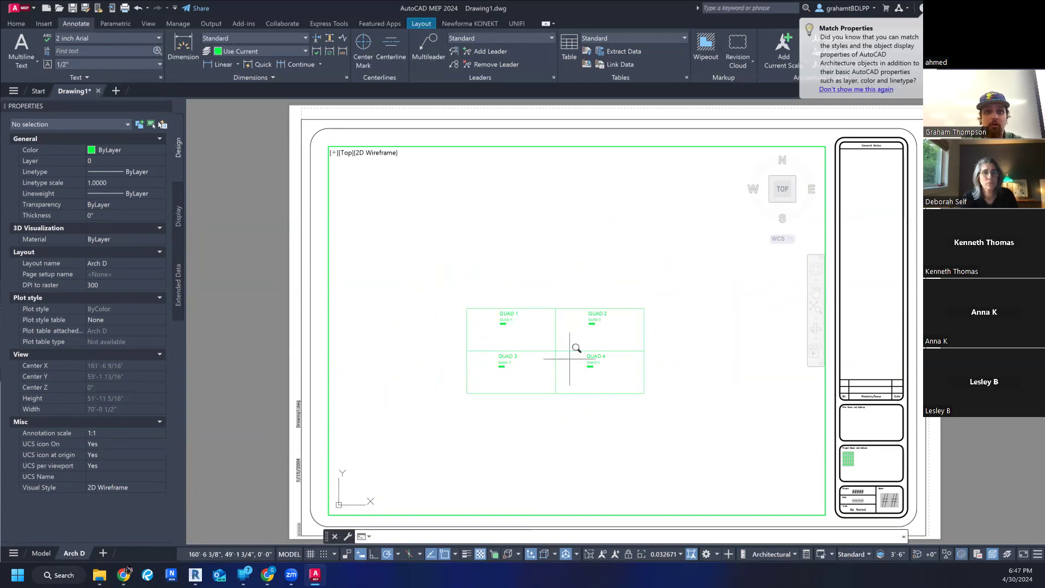
{"action": "type", "text": "w"}
{"action": "key", "text": "Return"}
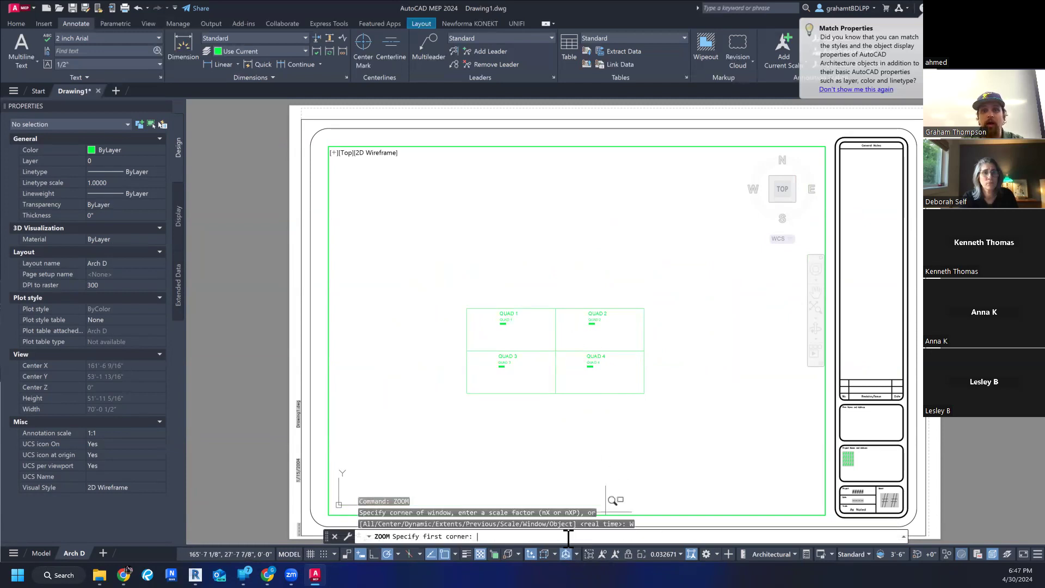
{"action": "left_click", "coordinate": [449, 291]}
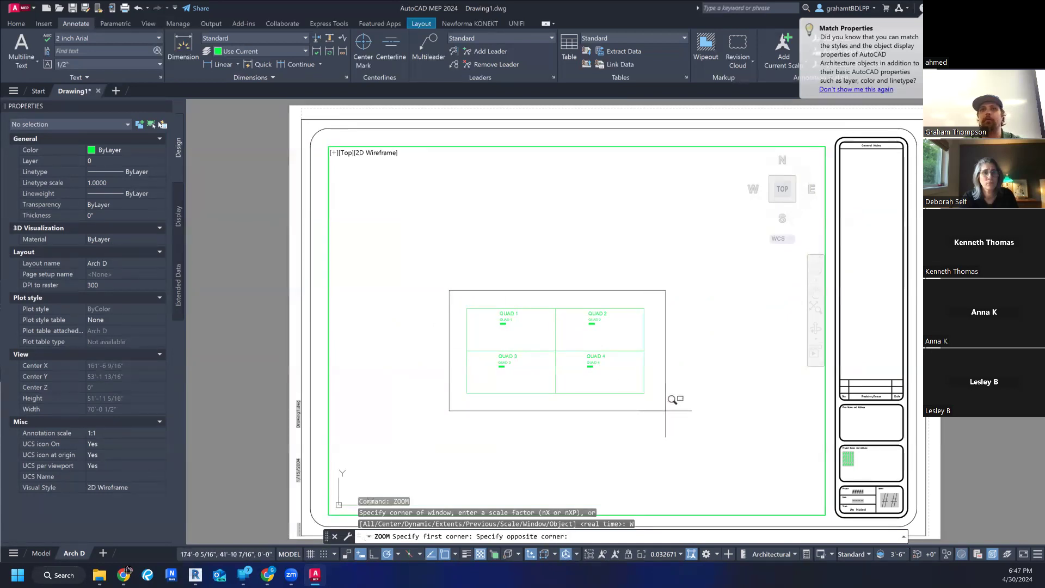
{"action": "left_click", "coordinate": [666, 411]}
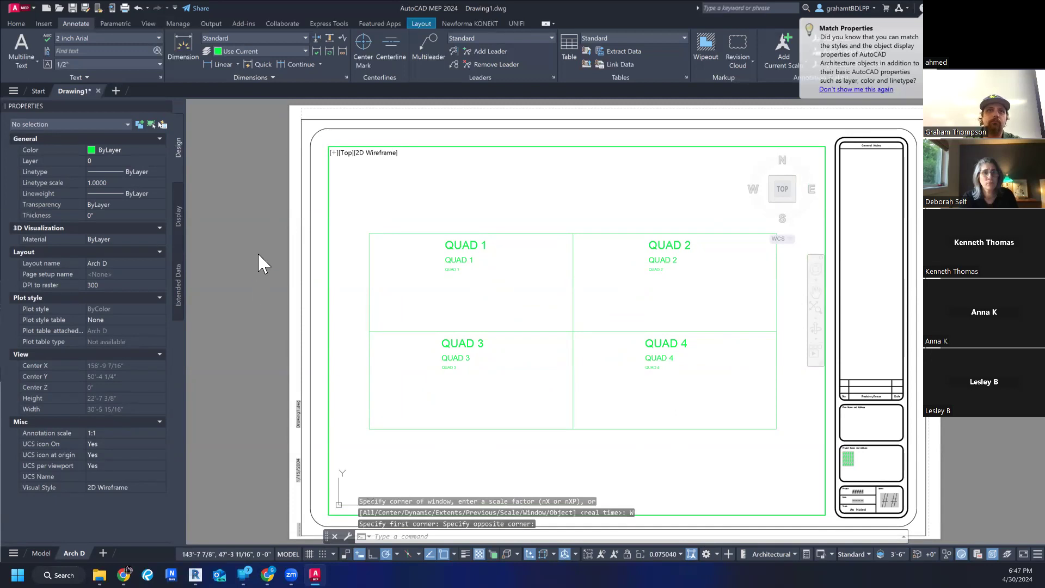
{"action": "scroll", "coordinate": [330, 254], "scroll_direction": "down", "scroll_amount": 3}
{"action": "scroll", "coordinate": [329, 254], "scroll_direction": "up", "scroll_amount": 3}
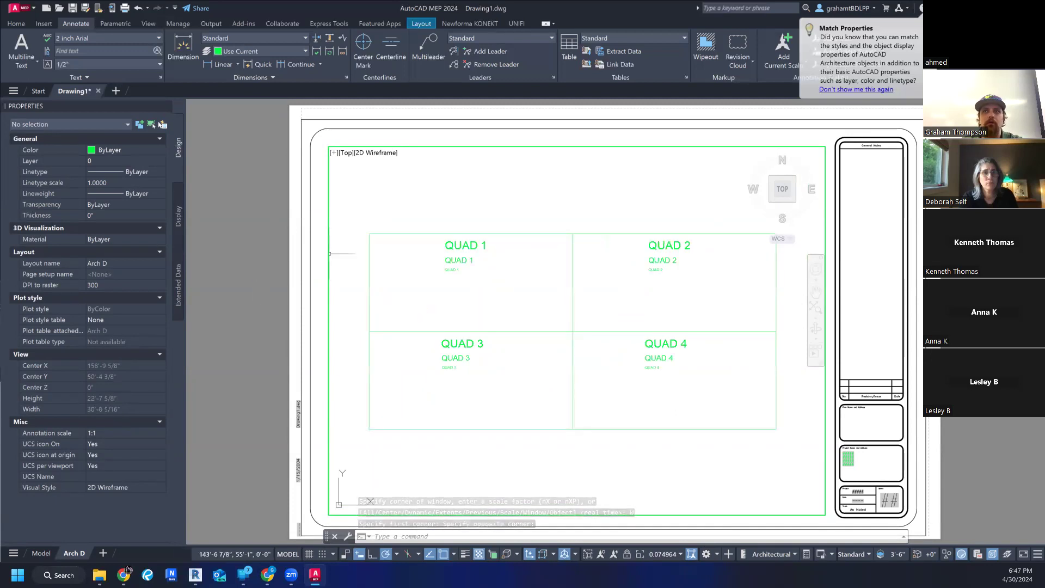
{"action": "double_click", "coordinate": [259, 273]}
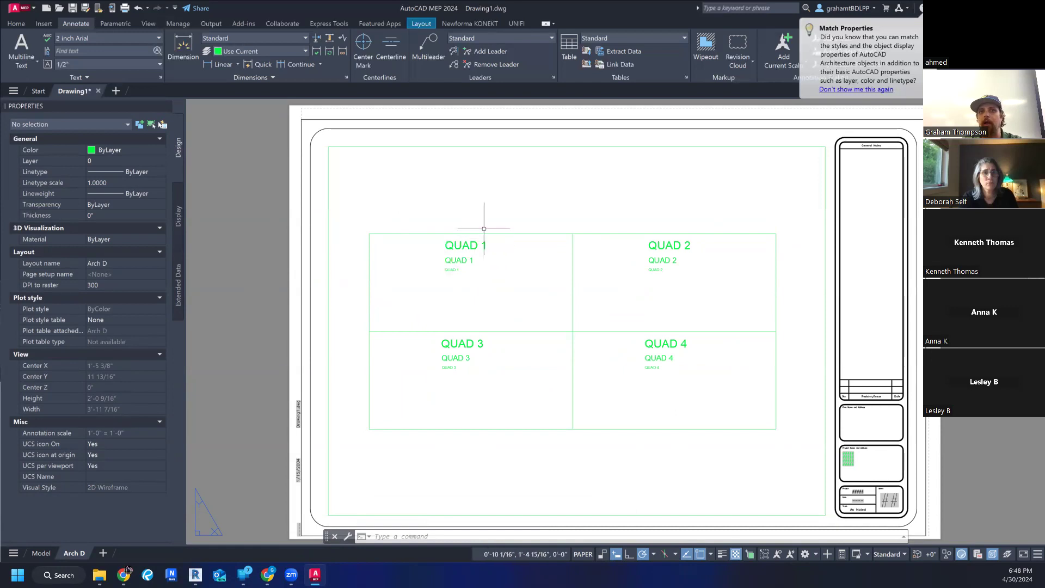
- Delete the viewport from the Arch D layout, leaving the title block sheet in place
{"action": "left_click", "coordinate": [476, 146]}
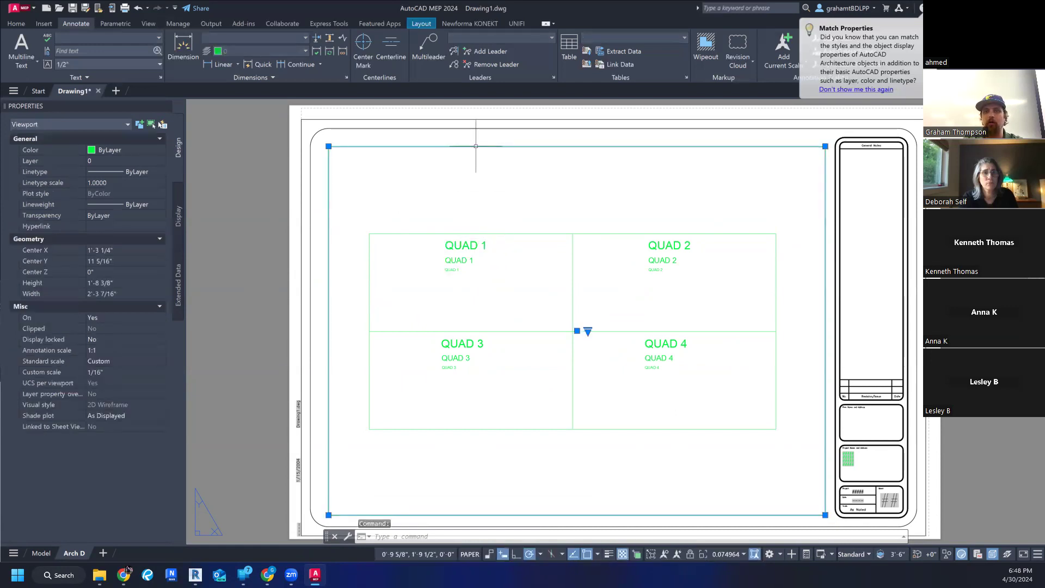
{"action": "key", "text": "Delete"}
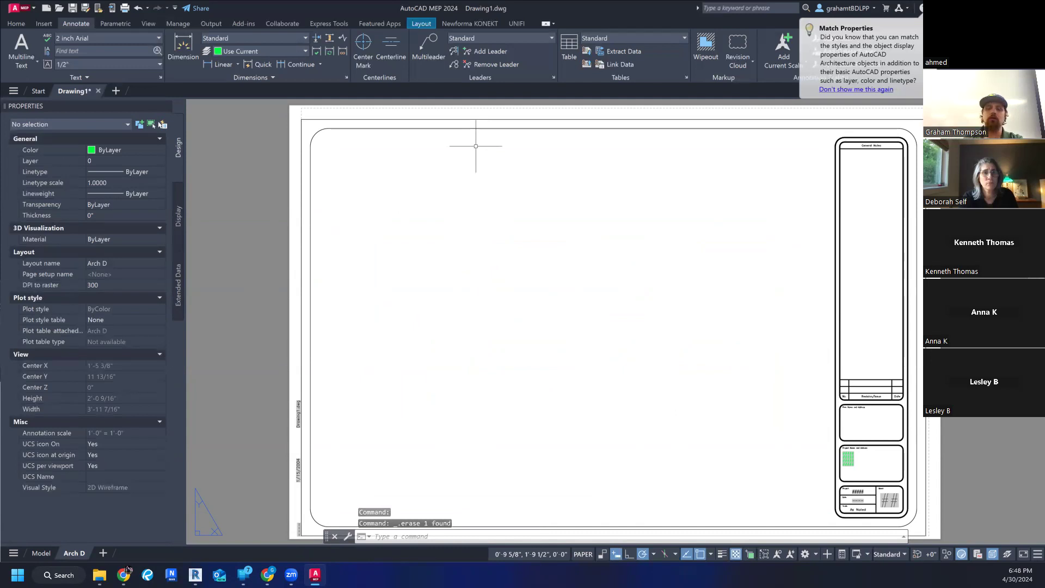
{"action": "scroll", "coordinate": [479, 158], "scroll_direction": "down", "scroll_amount": 3}
{"action": "middle_click_drag", "start_coordinate": [551, 205], "coordinate": [494, 245]}
{"action": "scroll", "coordinate": [462, 305], "scroll_direction": "up", "scroll_amount": 2}
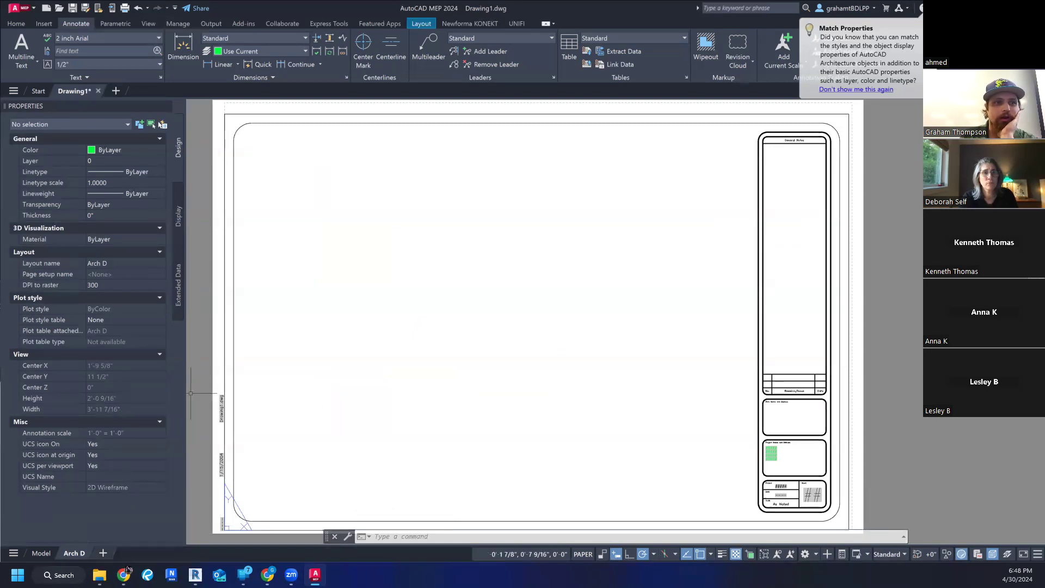
- Add a new layout after Arch D and open it with the whole sheet in view
{"action": "left_click", "coordinate": [103, 553]}
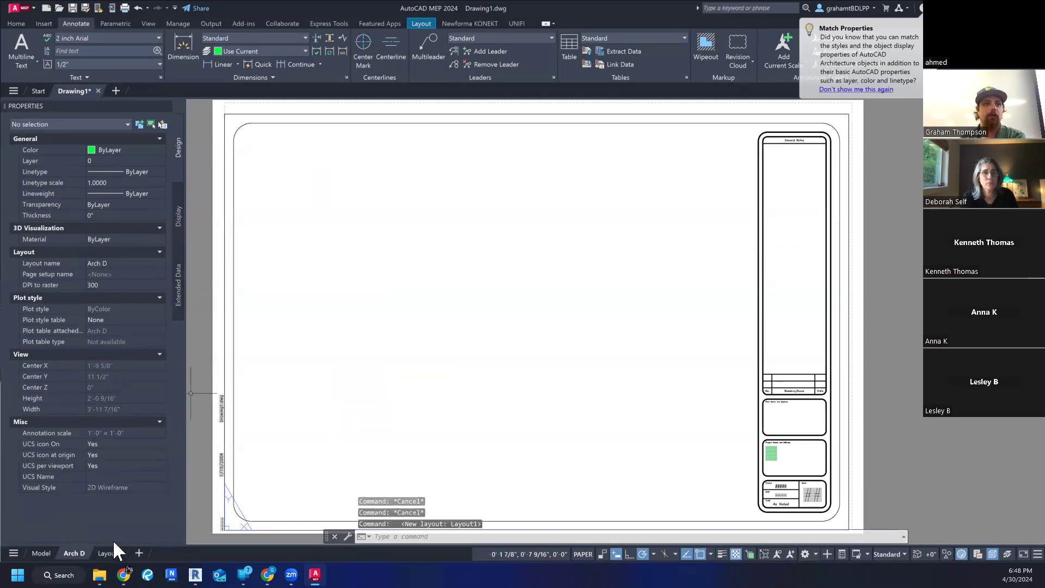
{"action": "scroll", "coordinate": [471, 368], "scroll_direction": "down", "scroll_amount": 3}
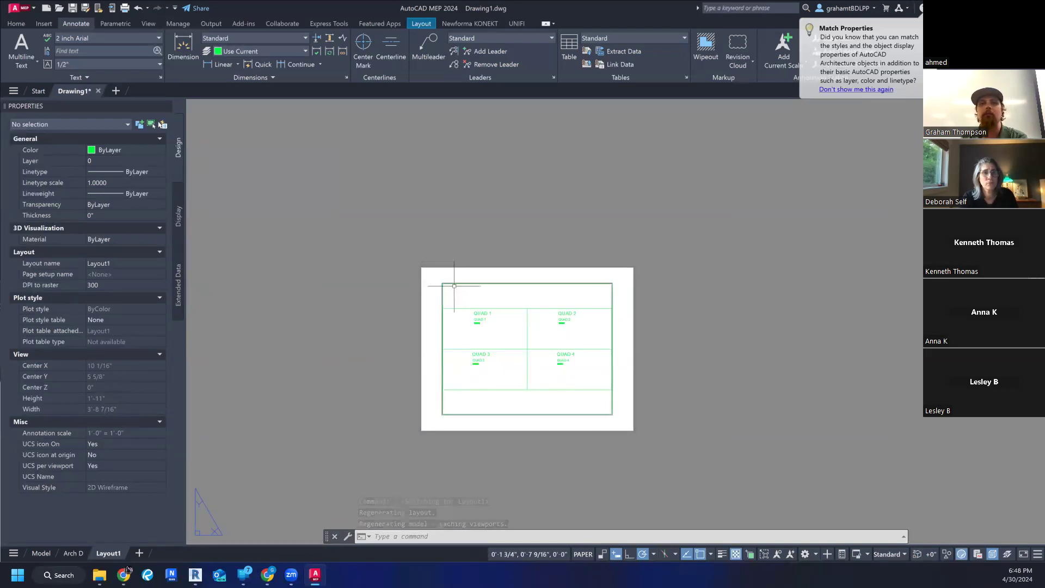
- Delete the layout that follows Arch D and confirm its permanent removal
{"action": "scroll", "coordinate": [561, 297], "scroll_direction": "down", "scroll_amount": 2}
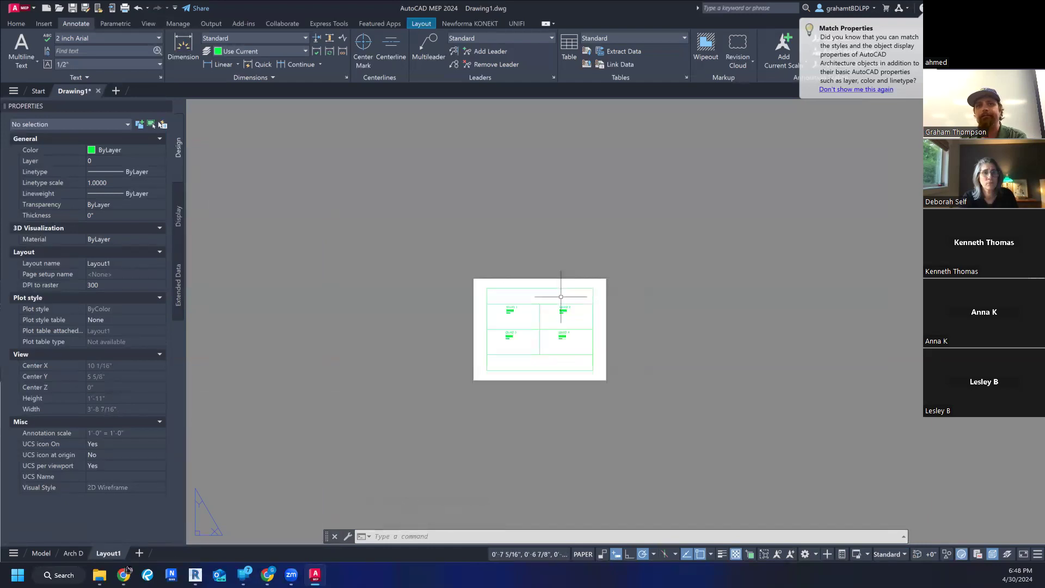
{"action": "scroll", "coordinate": [561, 297], "scroll_direction": "up", "scroll_amount": 8}
{"action": "scroll", "coordinate": [558, 291], "scroll_direction": "down", "scroll_amount": 4}
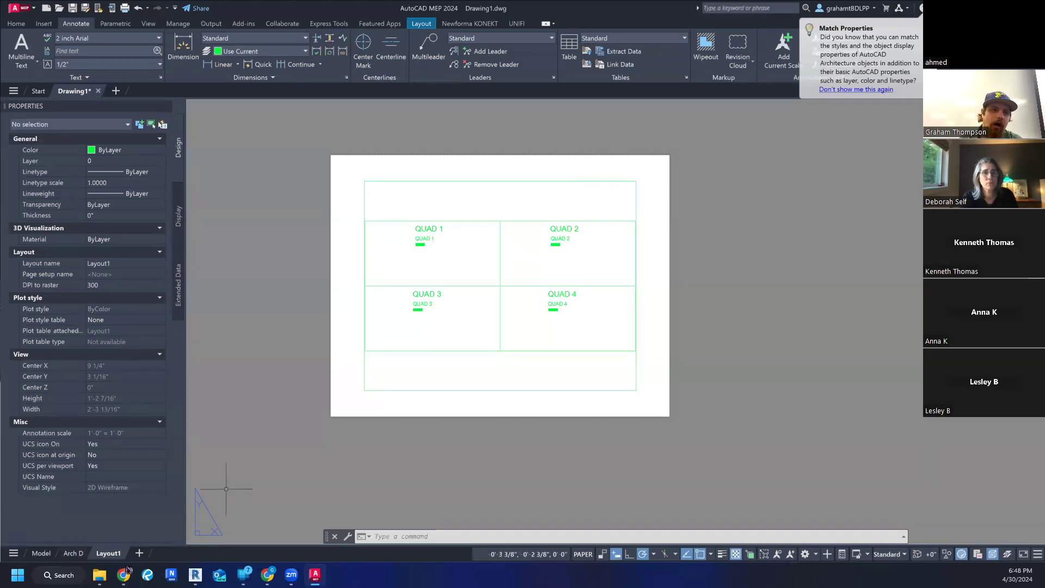
{"action": "right_click", "coordinate": [106, 554]}
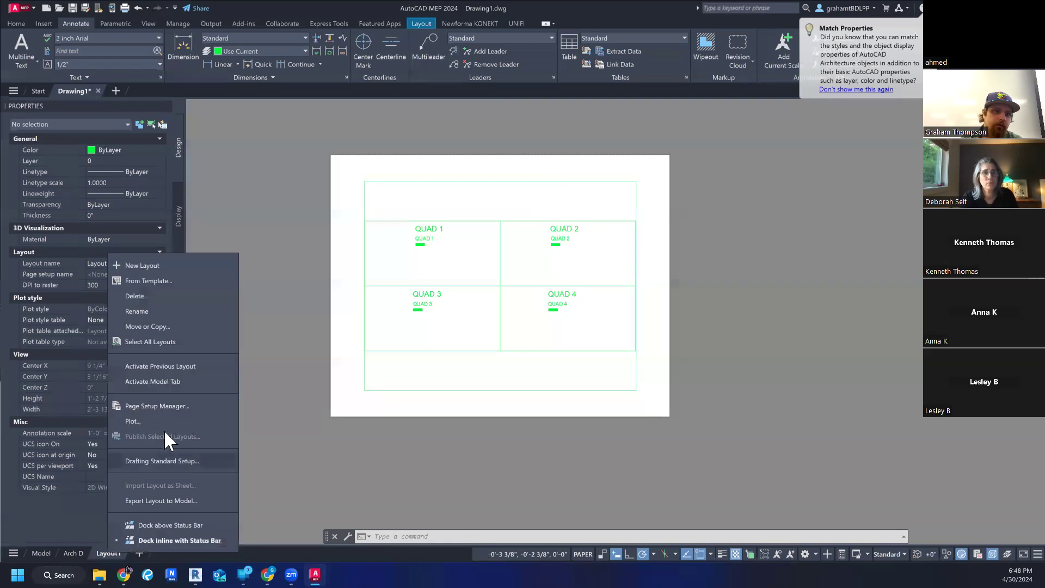
{"action": "left_click", "coordinate": [156, 297]}
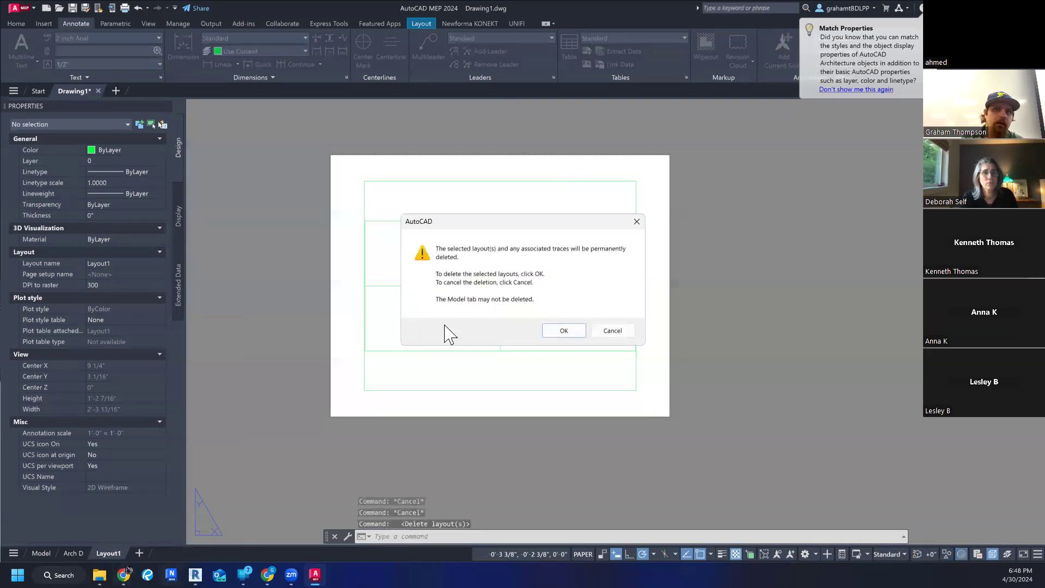
{"action": "left_click", "coordinate": [564, 330]}
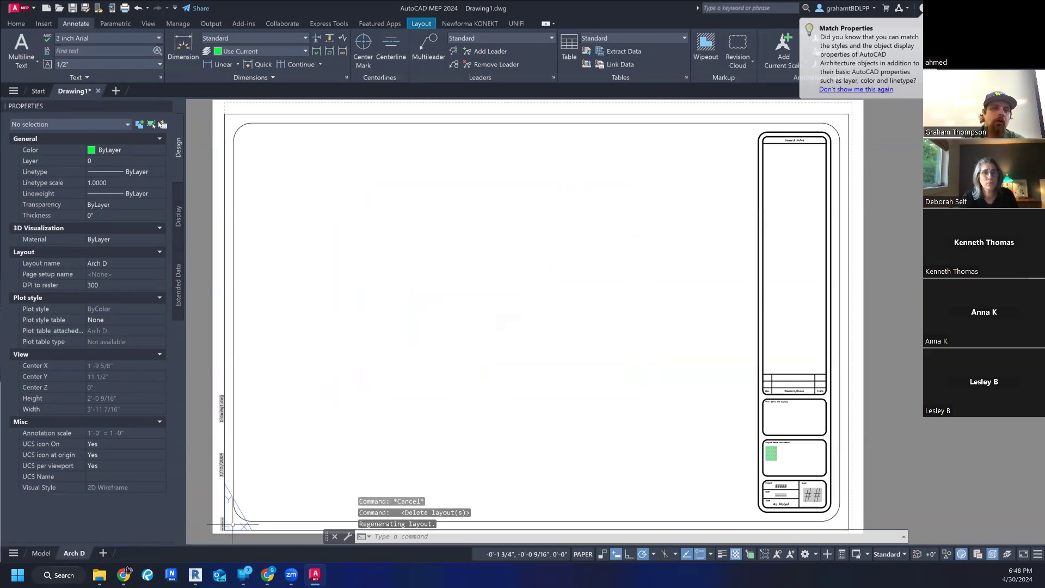
- Create a single viewport on the Arch D sheet with VIEWPORTS, filling the area inside the border beside the title block
{"action": "scroll", "coordinate": [481, 257], "scroll_direction": "down", "scroll_amount": 2}
{"action": "scroll", "coordinate": [480, 267], "scroll_direction": "up", "scroll_amount": 2}
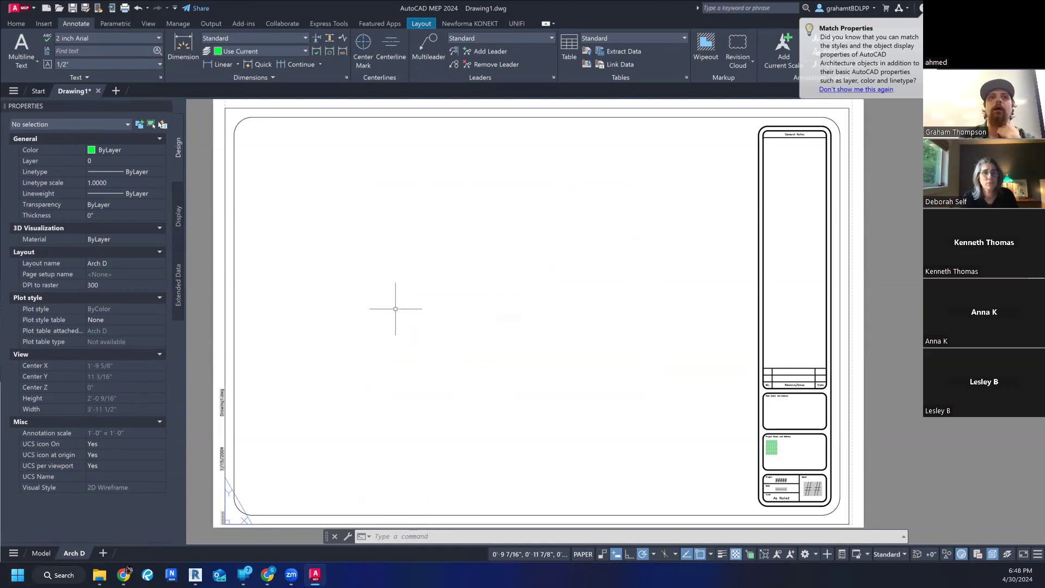
{"action": "middle_click_drag", "start_coordinate": [396, 306], "coordinate": [395, 303]}
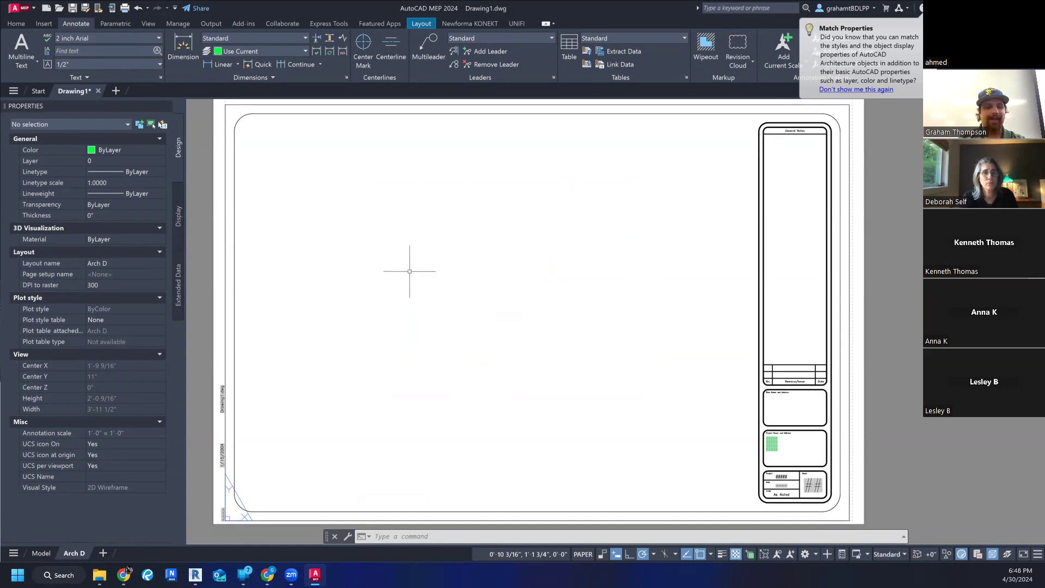
{"action": "type", "text": "viewport"}
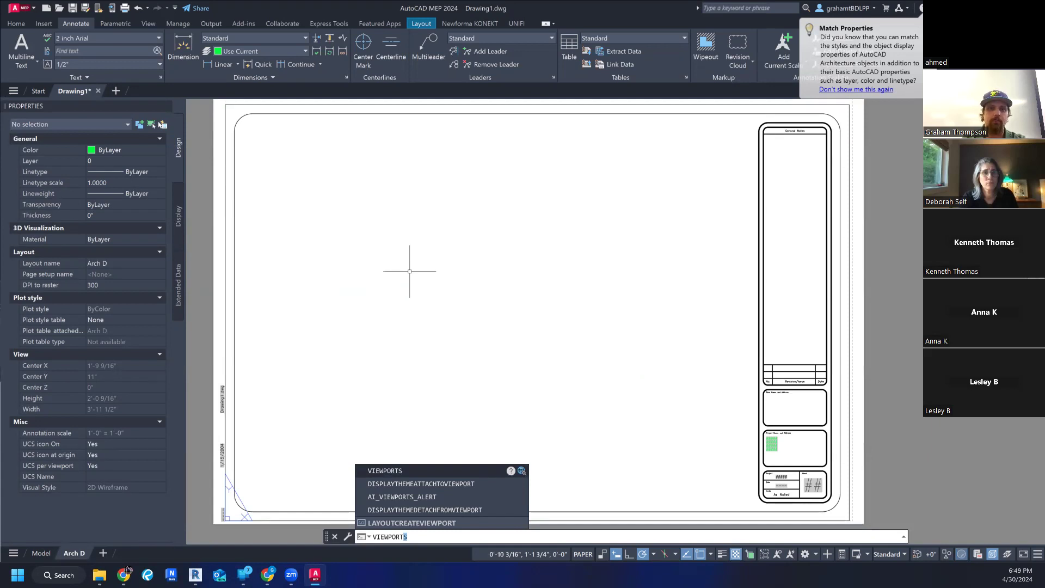
{"action": "key", "text": "Return"}
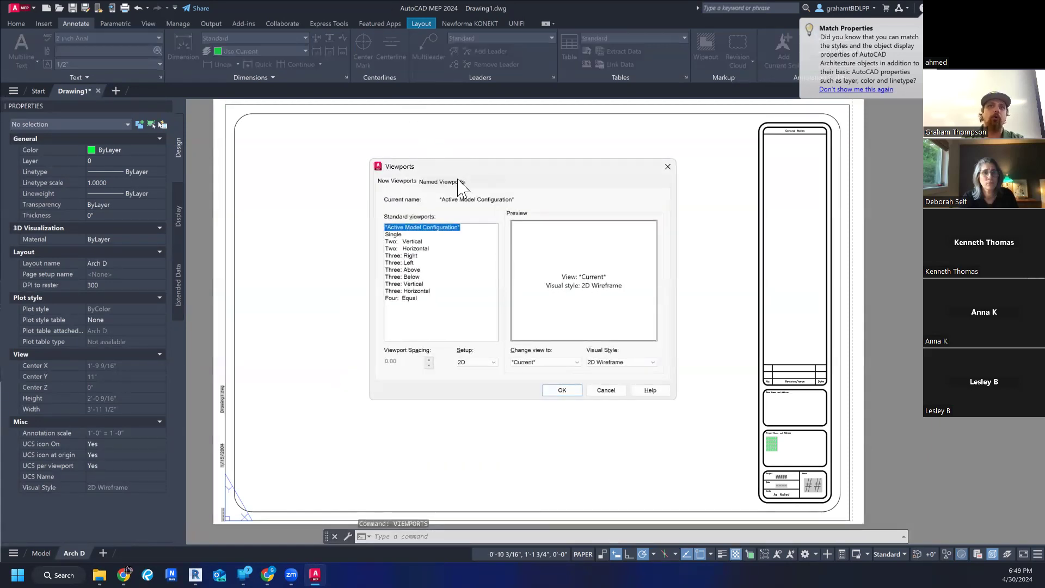
{"action": "left_click", "coordinate": [395, 235]}
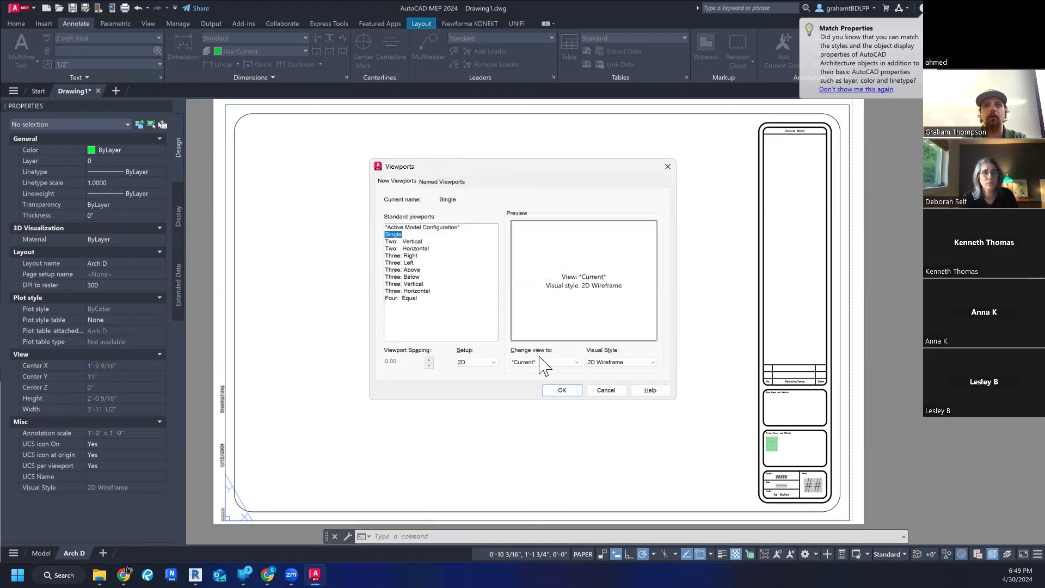
{"action": "left_click", "coordinate": [561, 390]}
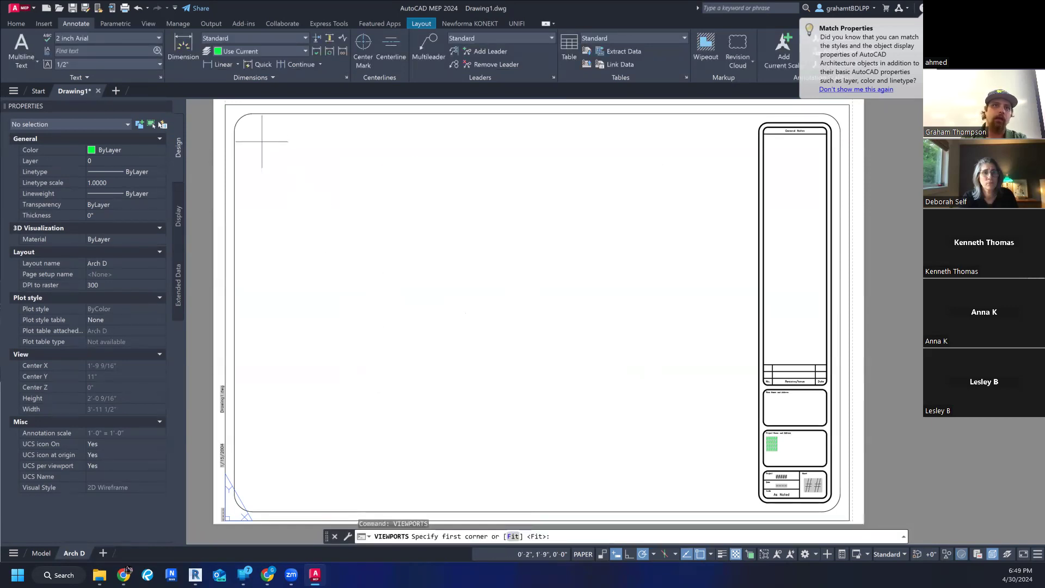
{"action": "left_click", "coordinate": [246, 126]}
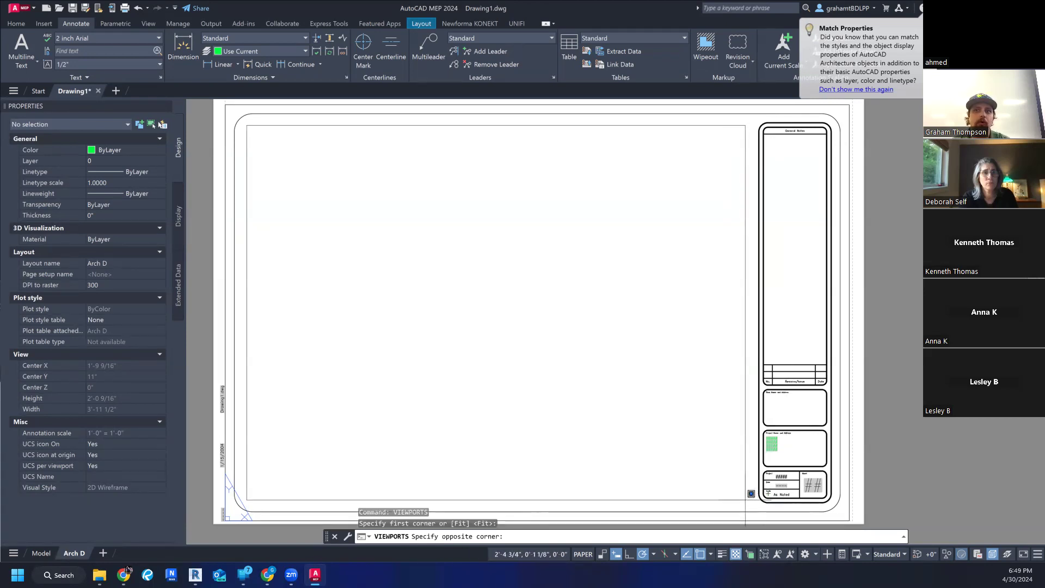
{"action": "left_click", "coordinate": [746, 500]}
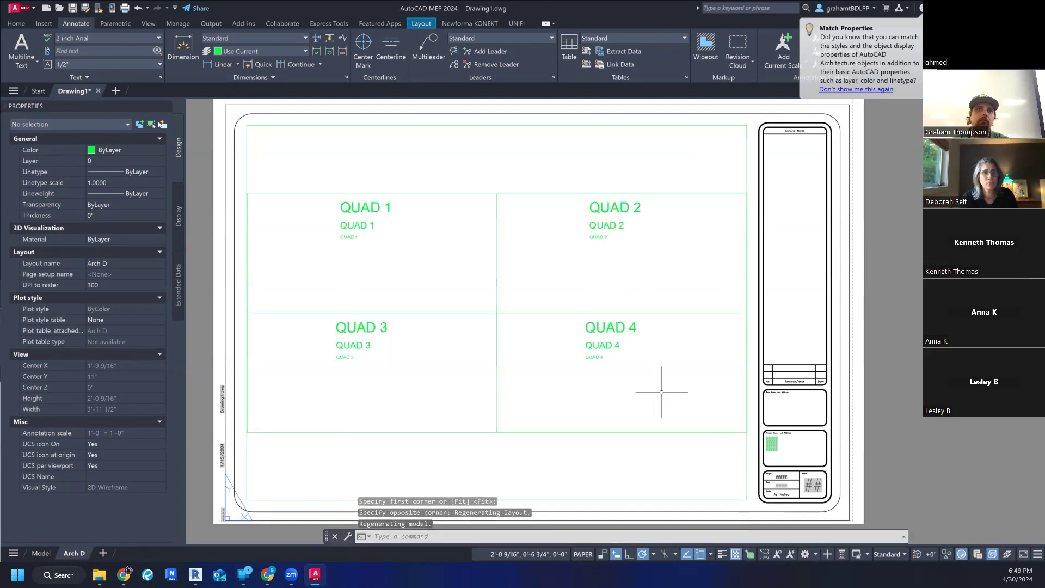
- Activate the viewport's model space, display the quadrant rectangle smaller inside it, and return to paper space
{"action": "scroll", "coordinate": [537, 257], "scroll_direction": "down", "scroll_amount": 1}
{"action": "scroll", "coordinate": [511, 210], "scroll_direction": "up", "scroll_amount": 1}
{"action": "scroll", "coordinate": [514, 204], "scroll_direction": "down", "scroll_amount": 2}
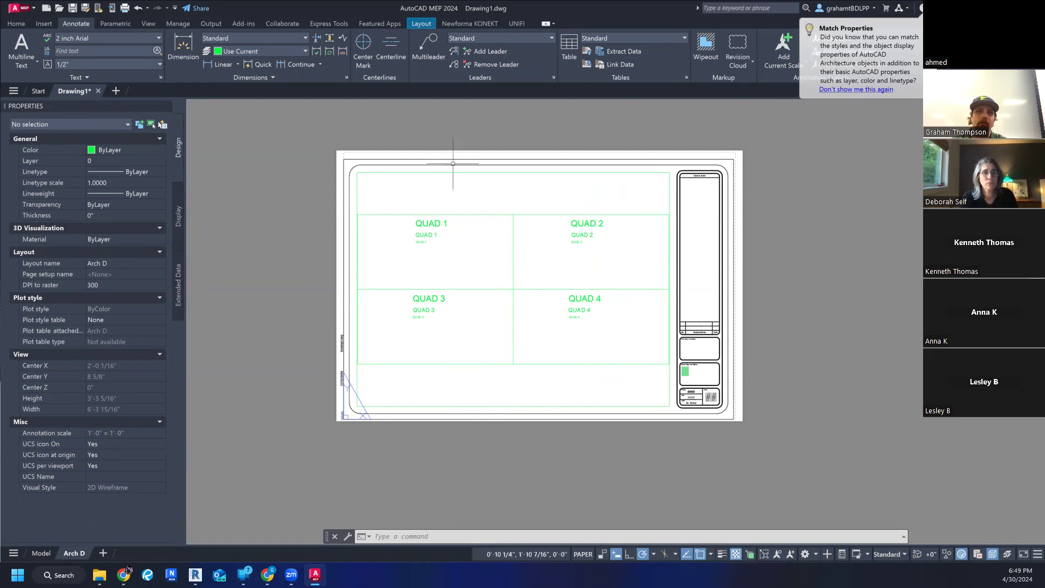
{"action": "scroll", "coordinate": [669, 231], "scroll_direction": "up", "scroll_amount": 2}
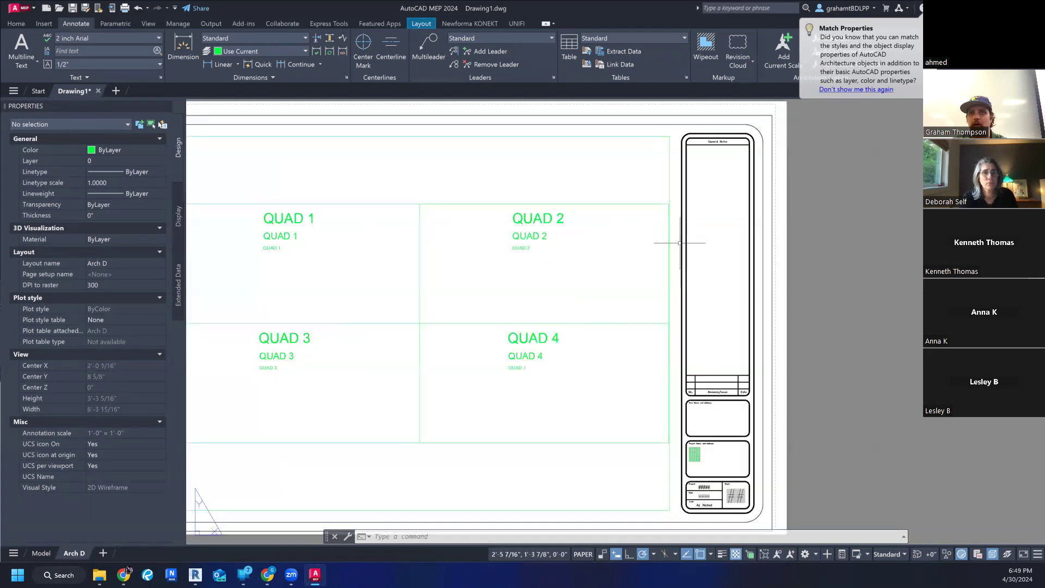
{"action": "double_click", "coordinate": [496, 163]}
{"action": "scroll", "coordinate": [491, 163], "scroll_direction": "down", "scroll_amount": 2}
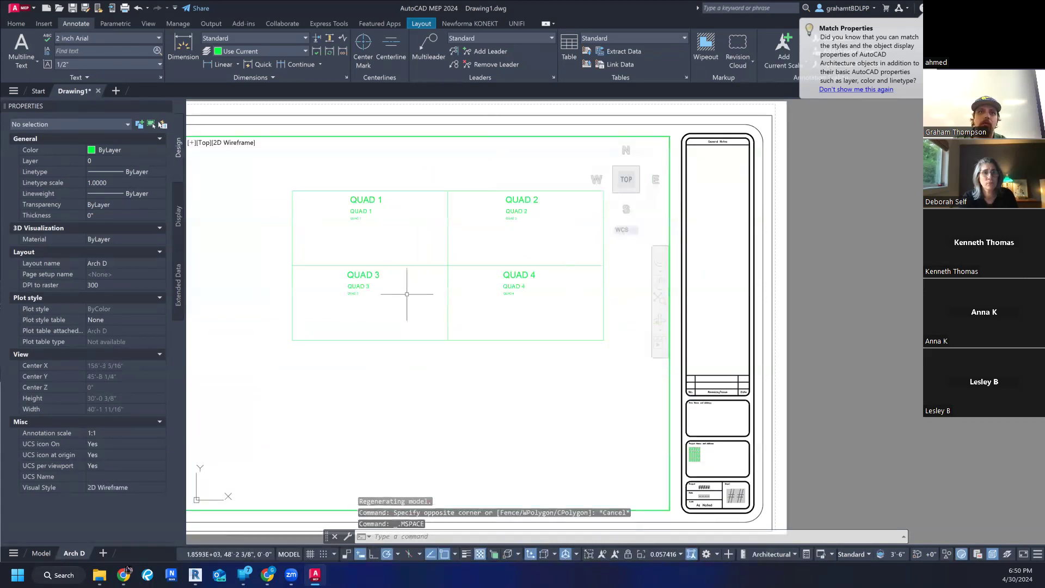
{"action": "double_click", "coordinate": [806, 354]}
{"action": "scroll", "coordinate": [810, 370], "scroll_direction": "down", "scroll_amount": 3}
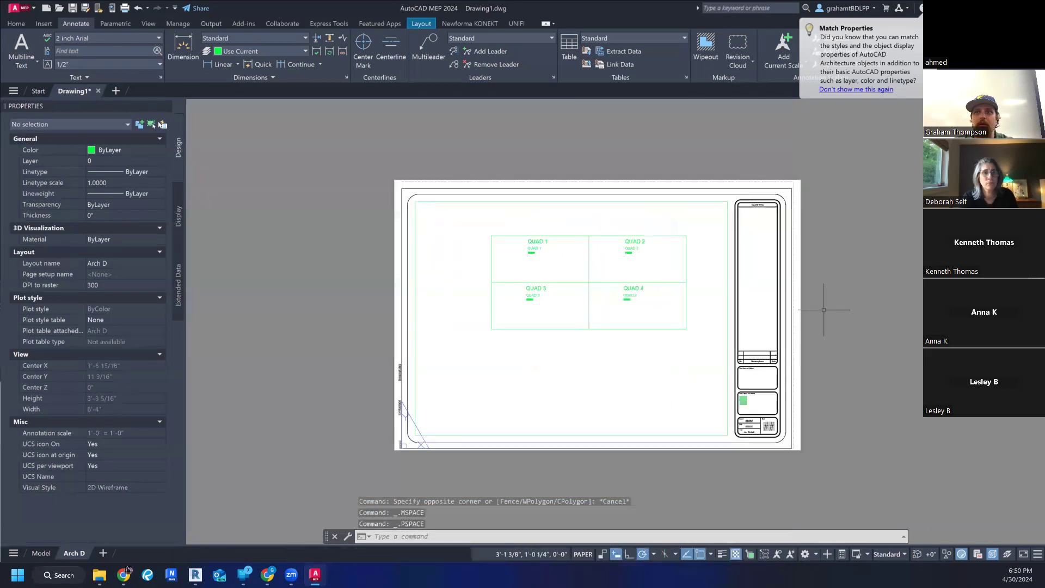
- Enlarge the Arch D sheet in paper space using a ZOOM window drawn around the whole sheet
{"action": "middle_click_drag", "start_coordinate": [871, 298], "coordinate": [876, 313]}
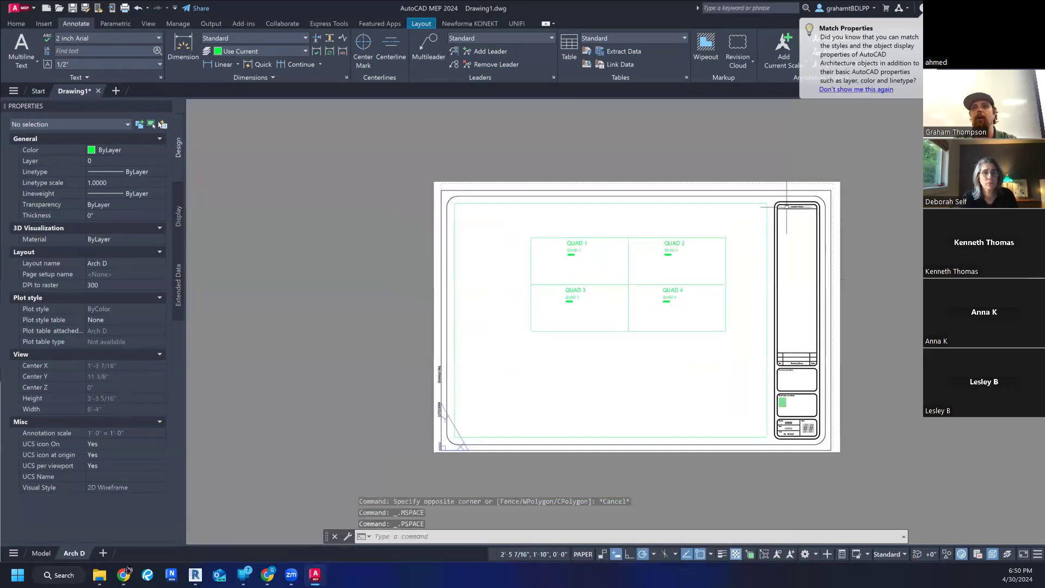
{"action": "type", "text": "zoom"}
{"action": "key", "text": "Return"}
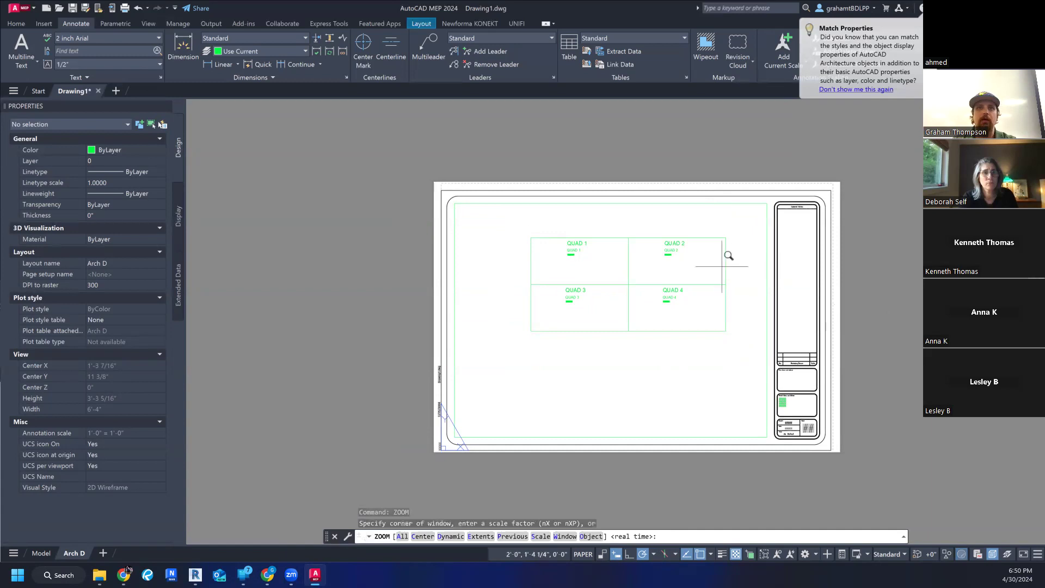
{"action": "left_click", "coordinate": [425, 173]}
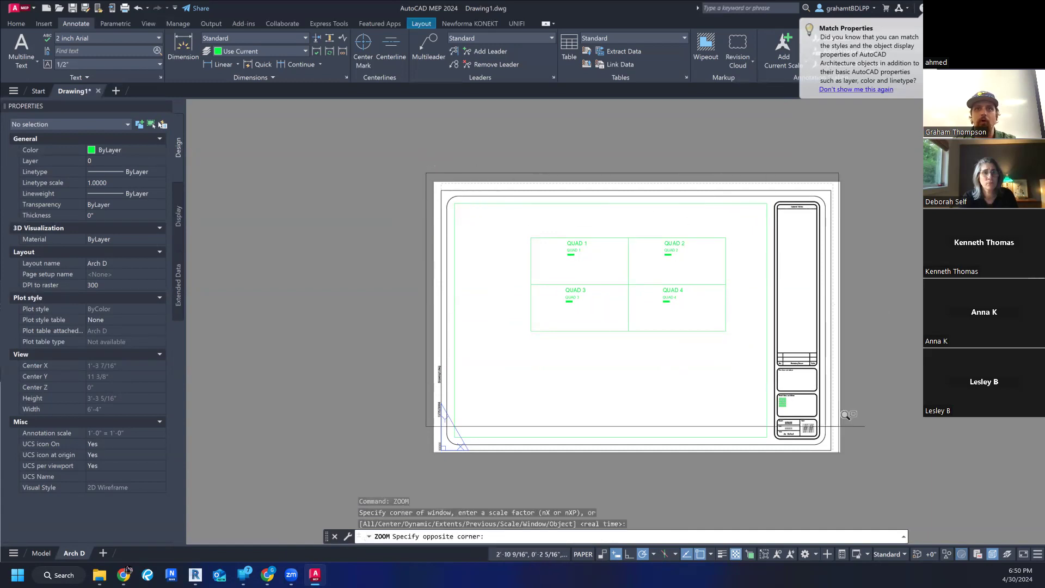
{"action": "left_click", "coordinate": [855, 463]}
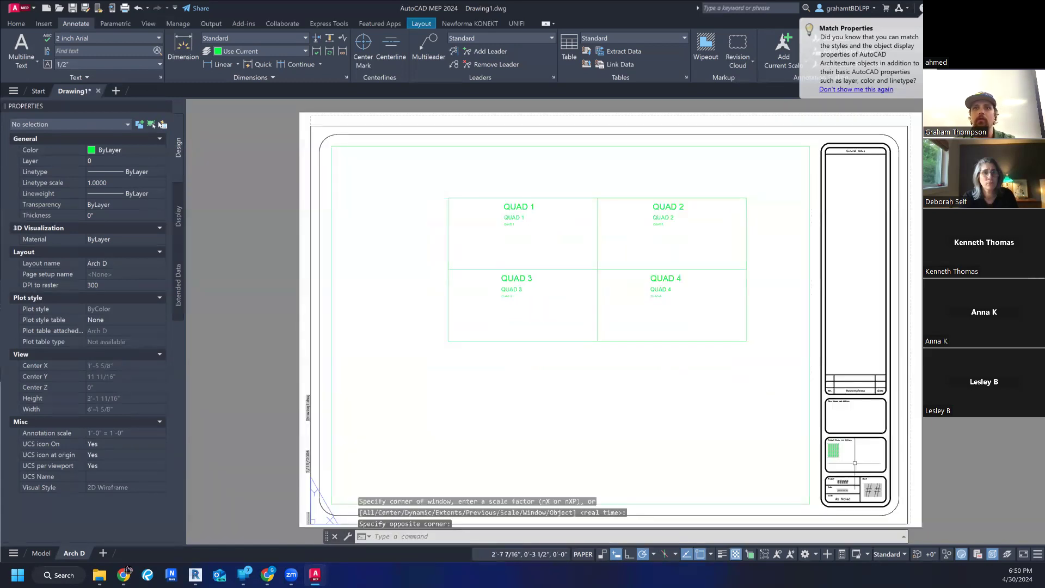
- In the viewport's model space, shift the quadrant rectangle toward the middle and enlarge it with a ZOOM window around it
{"action": "double_click", "coordinate": [582, 362]}
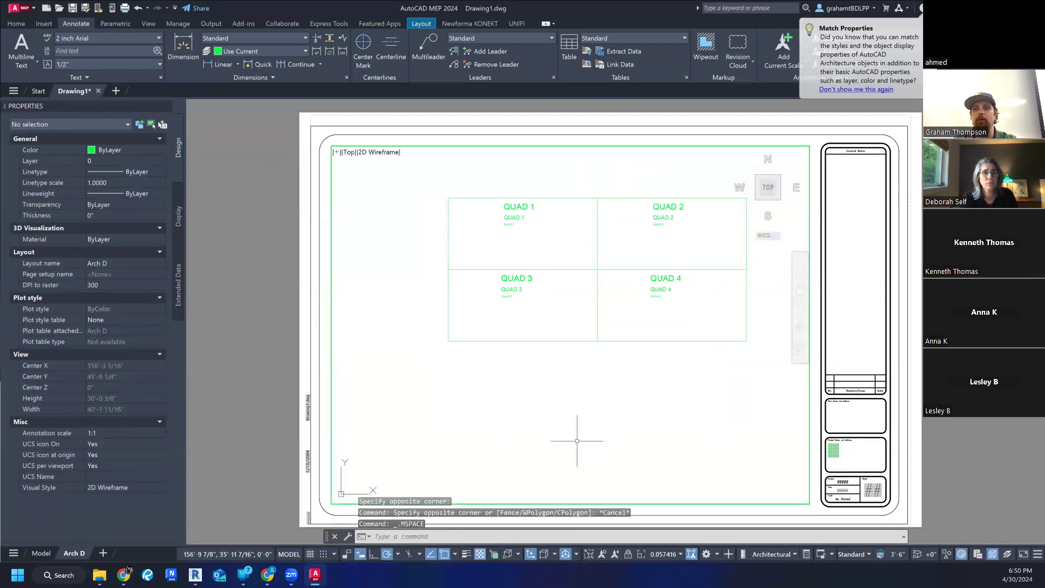
{"action": "middle_click_drag", "start_coordinate": [543, 180], "coordinate": [513, 193]}
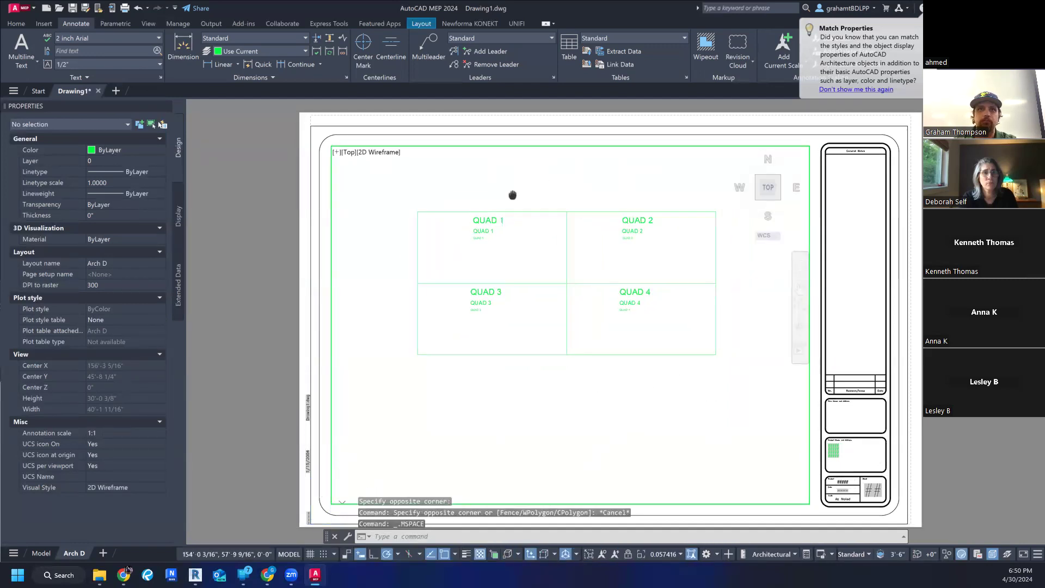
{"action": "type", "text": "zoom"}
{"action": "key", "text": "Return"}
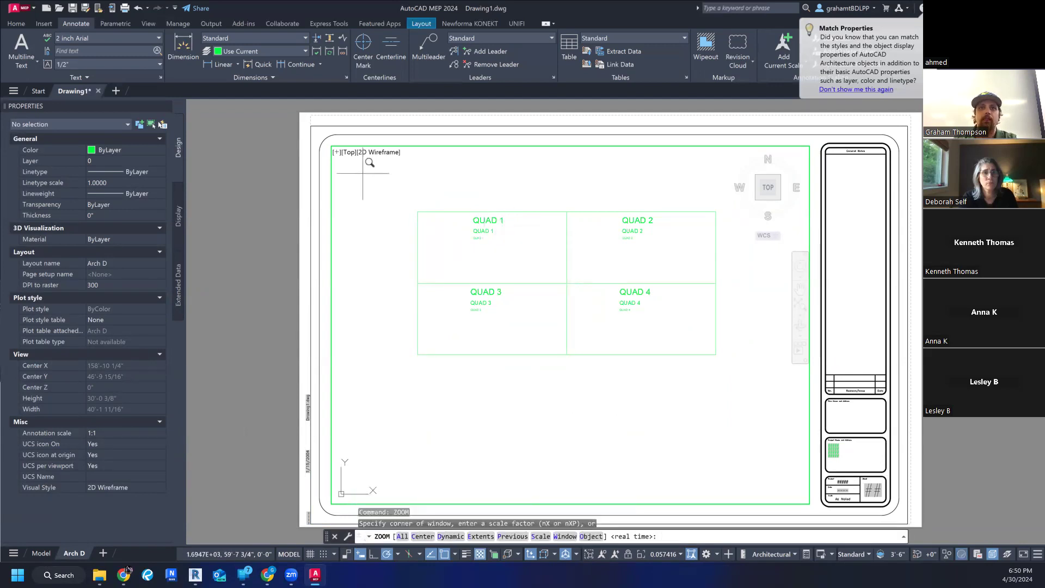
{"action": "left_click", "coordinate": [404, 197]}
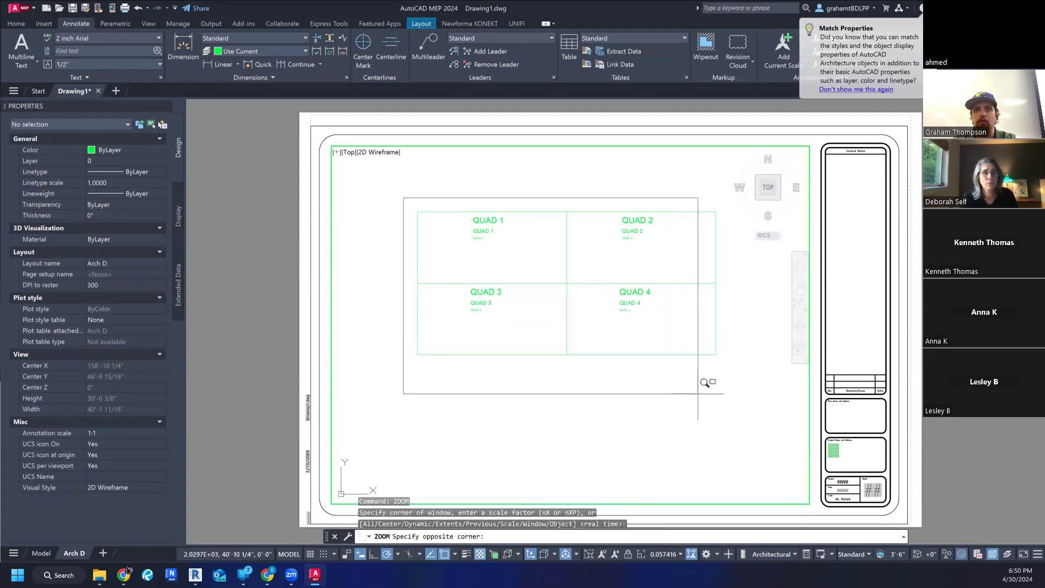
{"action": "left_click", "coordinate": [730, 353]}
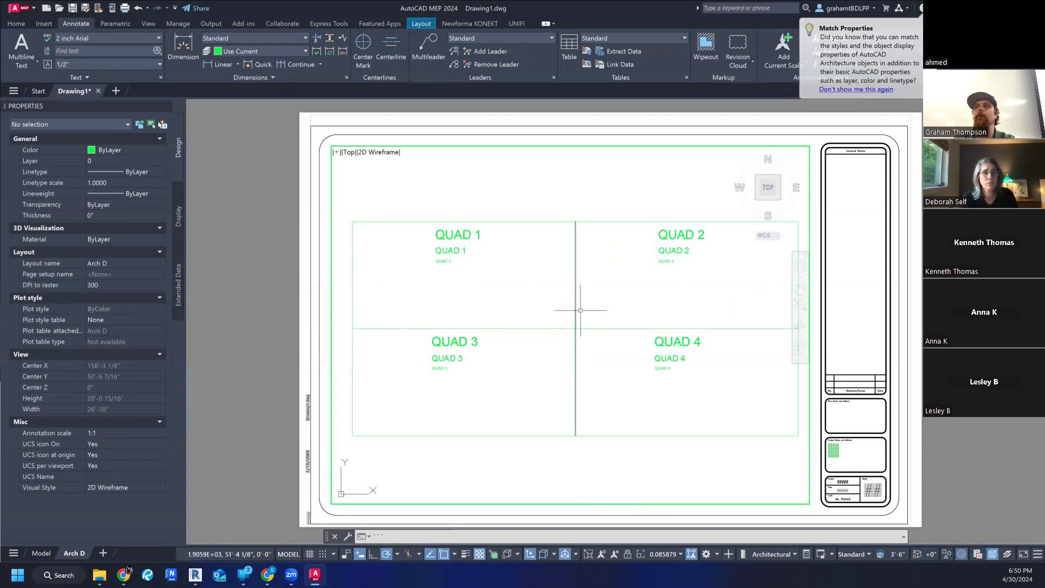
- Leave the viewport's model space and return to paper space, using the PS command alias as well
{"action": "double_click", "coordinate": [947, 303]}
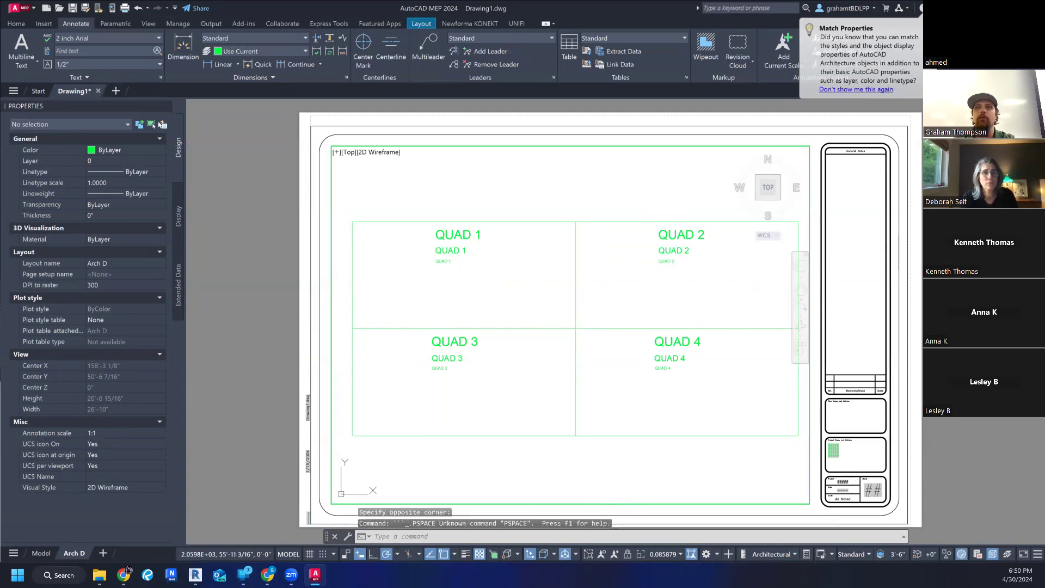
{"action": "double_click", "coordinate": [259, 296]}
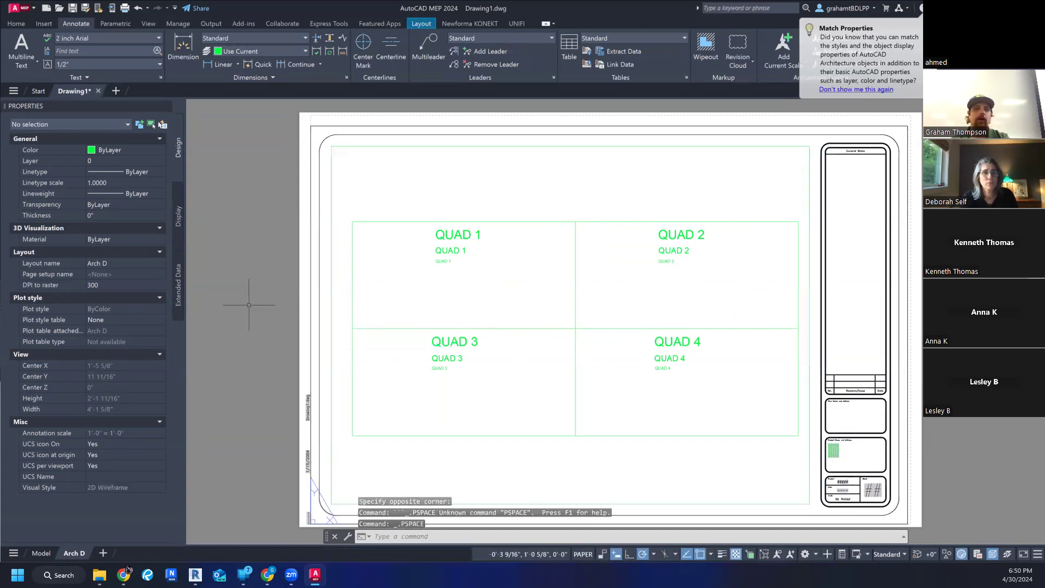
{"action": "type", "text": "PS"}
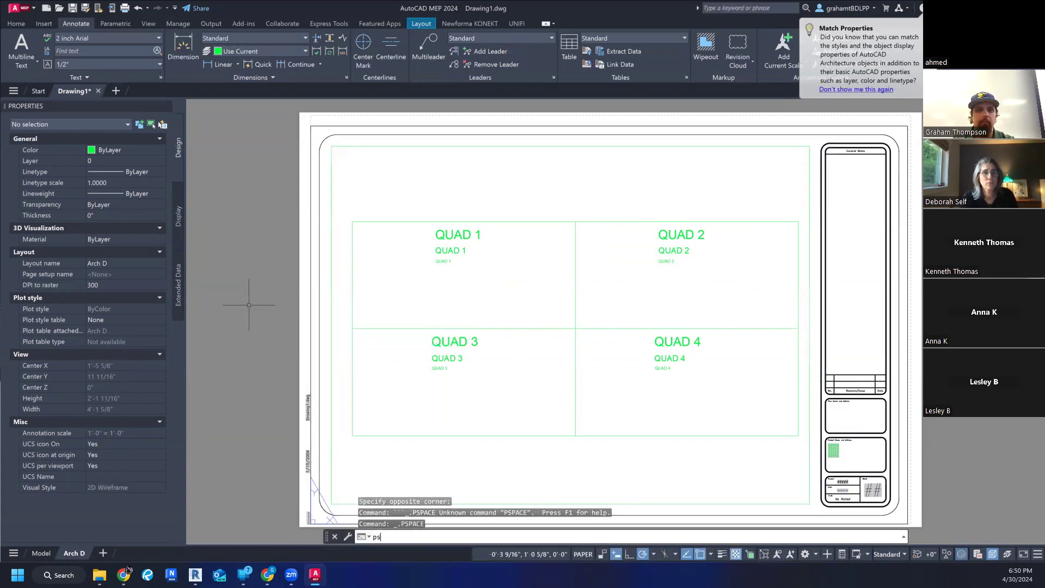
{"action": "key", "text": "Return"}
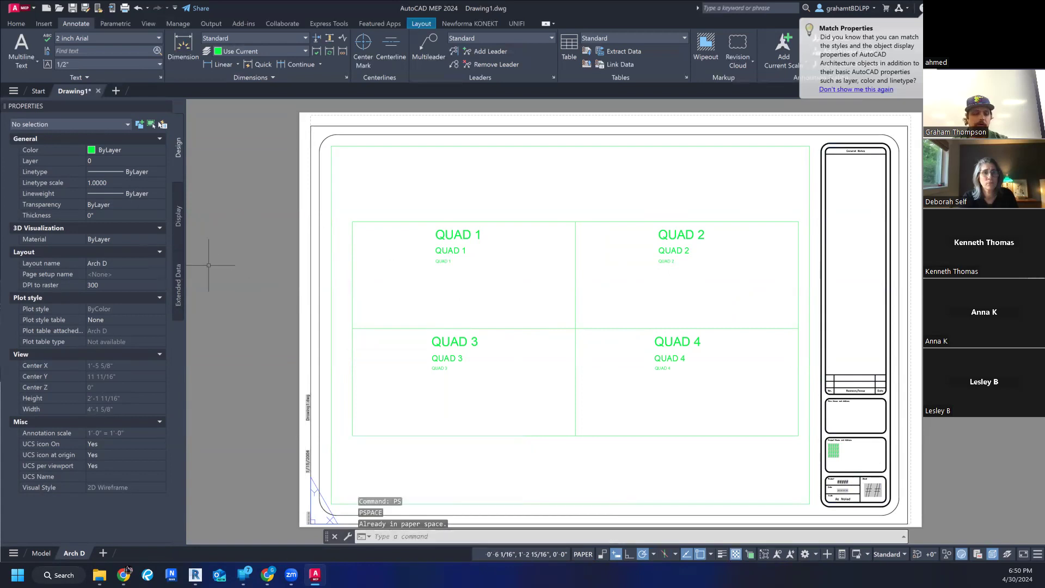
{"action": "key", "text": "Escape"}
{"action": "key", "text": "Escape"}
{"action": "scroll", "coordinate": [254, 266], "scroll_direction": "down", "scroll_amount": 2}
{"action": "scroll", "coordinate": [257, 261], "scroll_direction": "up", "scroll_amount": 2}
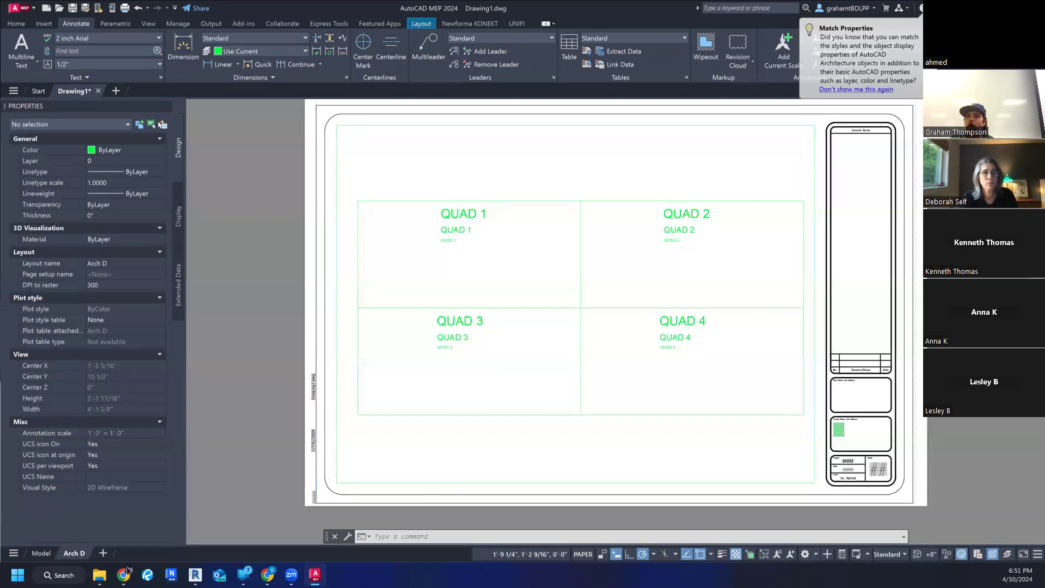
{"action": "scroll", "coordinate": [552, 270], "scroll_direction": "down", "scroll_amount": 2}
{"action": "scroll", "coordinate": [729, 313], "scroll_direction": "up", "scroll_amount": 2}
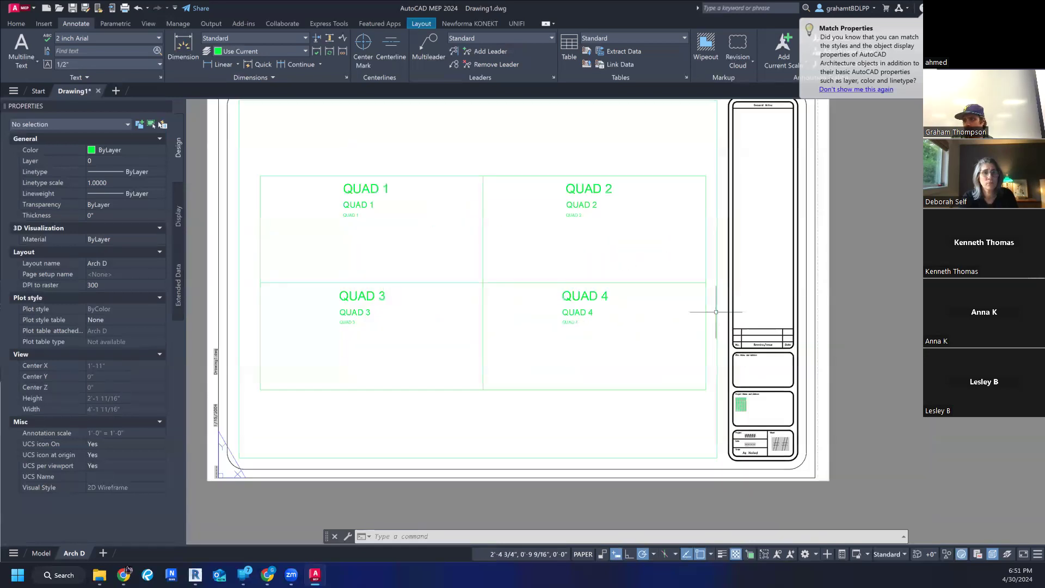
{"action": "middle_click_drag", "start_coordinate": [587, 311], "coordinate": [619, 352]}
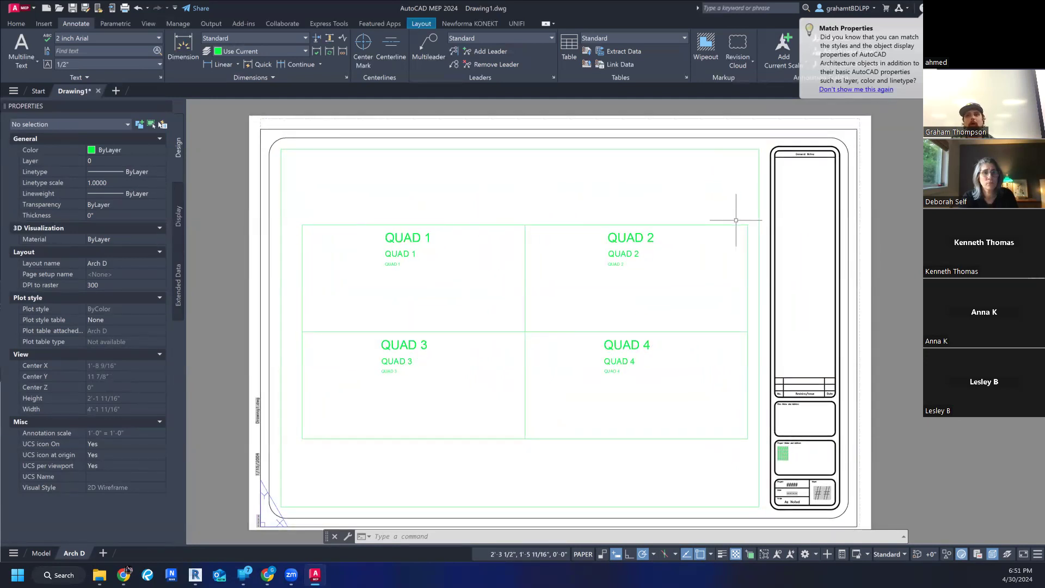
{"action": "scroll", "coordinate": [757, 292], "scroll_direction": "down", "scroll_amount": 2}
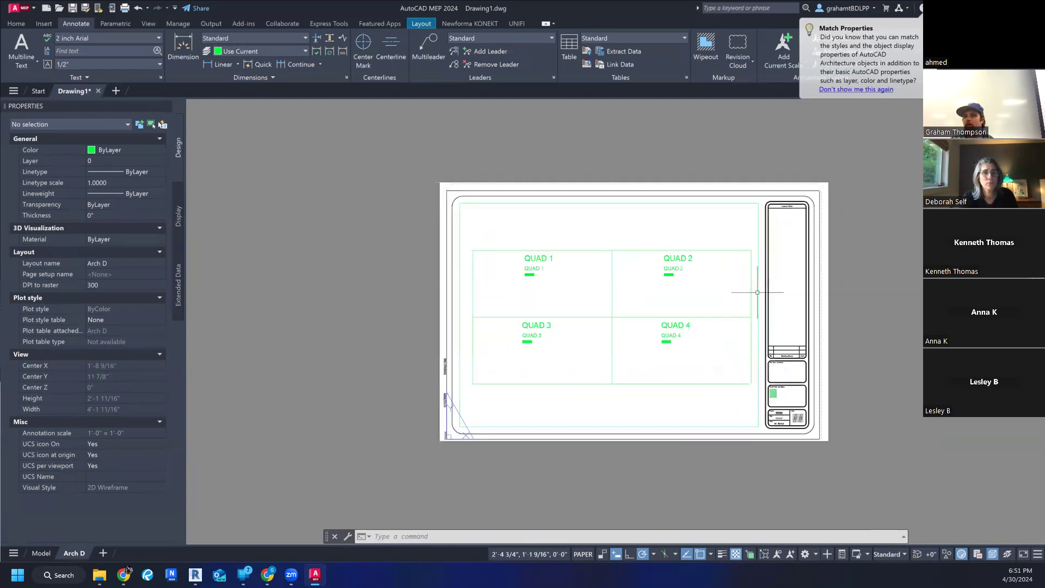
{"action": "middle_click_drag", "start_coordinate": [837, 285], "coordinate": [807, 293]}
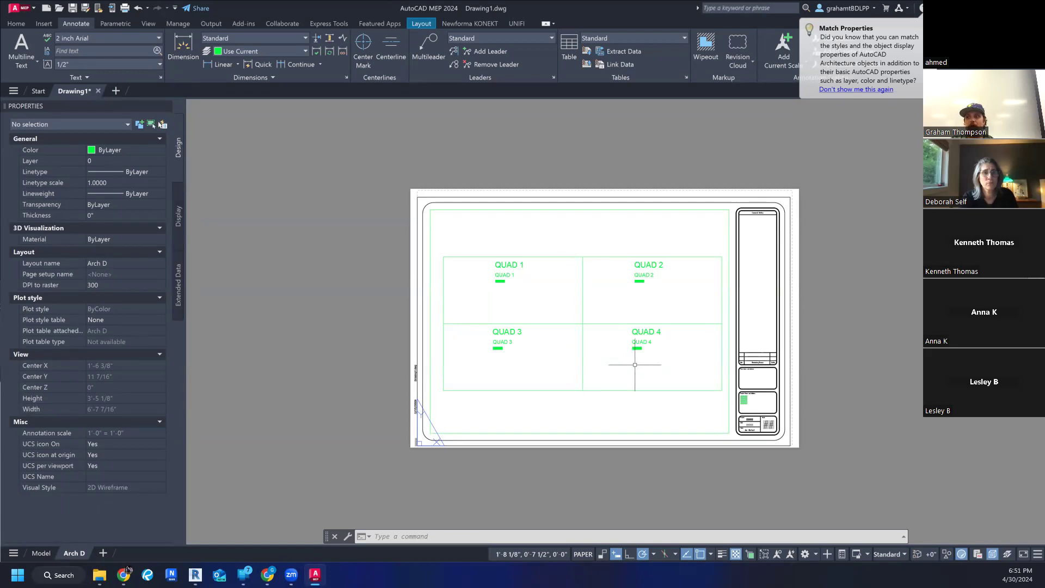
{"action": "scroll", "coordinate": [635, 365], "scroll_direction": "up", "scroll_amount": 2}
{"action": "middle_click_drag", "start_coordinate": [635, 363], "coordinate": [614, 389]}
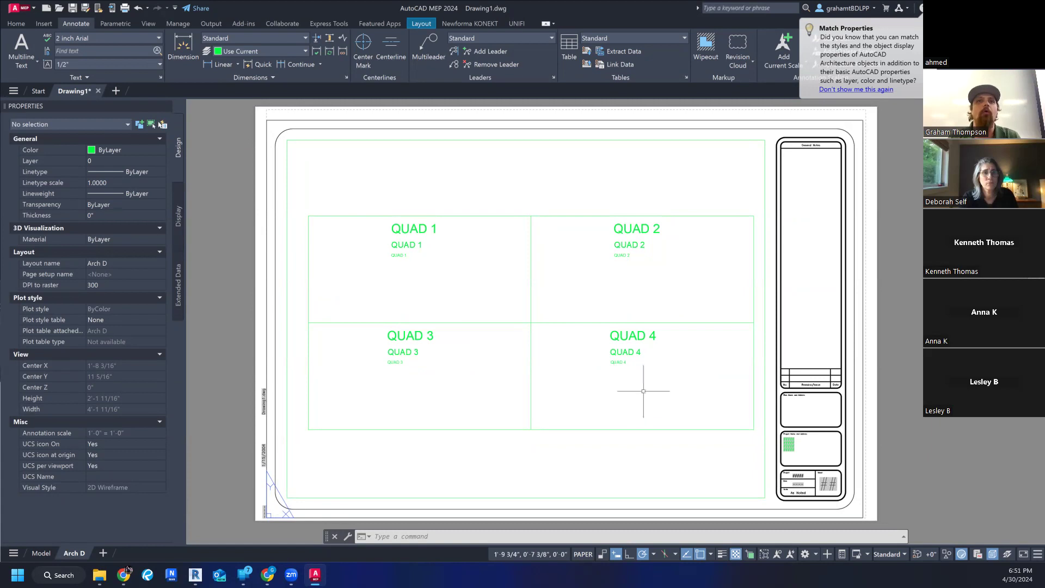
{"action": "left_click", "coordinate": [891, 271]}
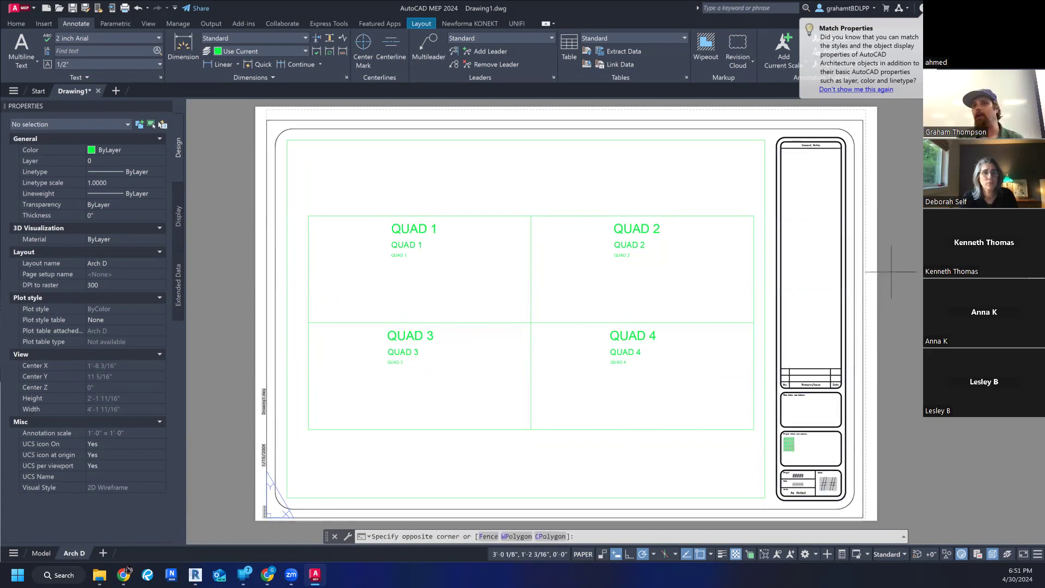
{"action": "key", "text": "Escape"}
{"action": "key", "text": "Escape"}
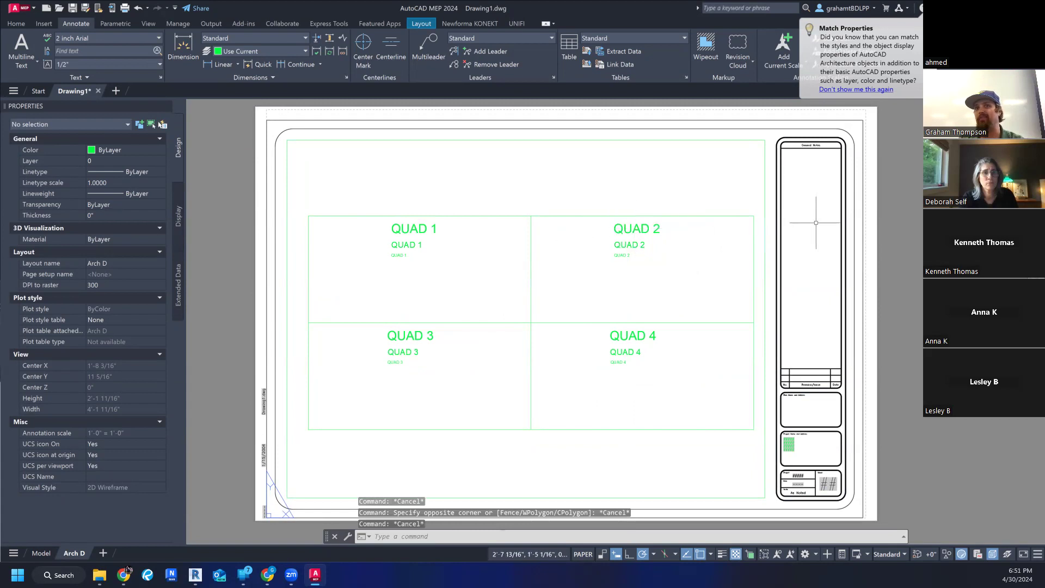
{"action": "left_click", "coordinate": [946, 278]}
{"action": "key", "text": "Escape"}
{"action": "key", "text": "Escape"}
{"action": "key", "text": "Escape"}
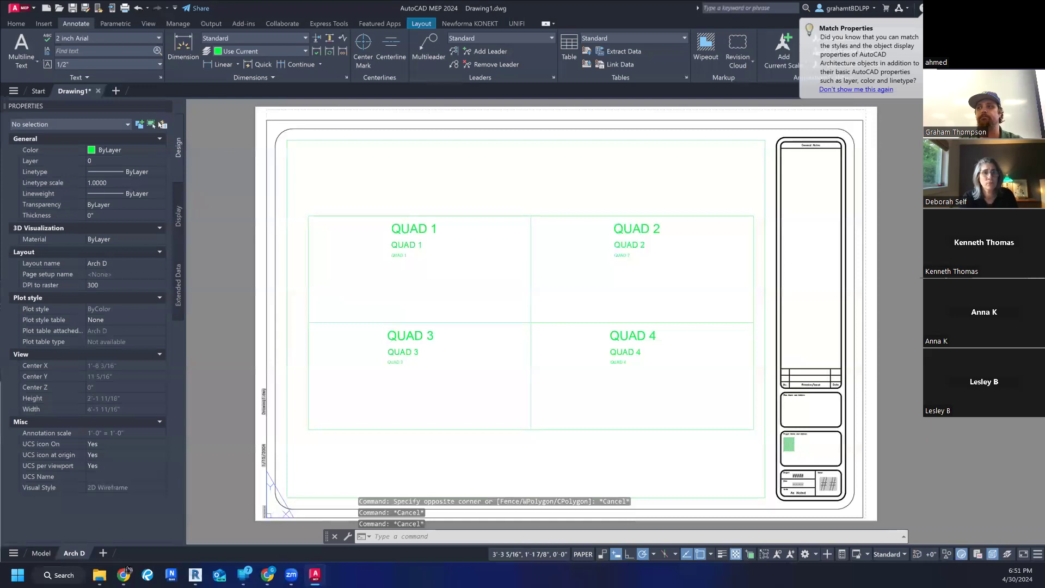
- Place the single-line text "test" in the 6 inch Arial style at the upper-left corner of the sheet's outer border
{"action": "type", "text": "TX"}
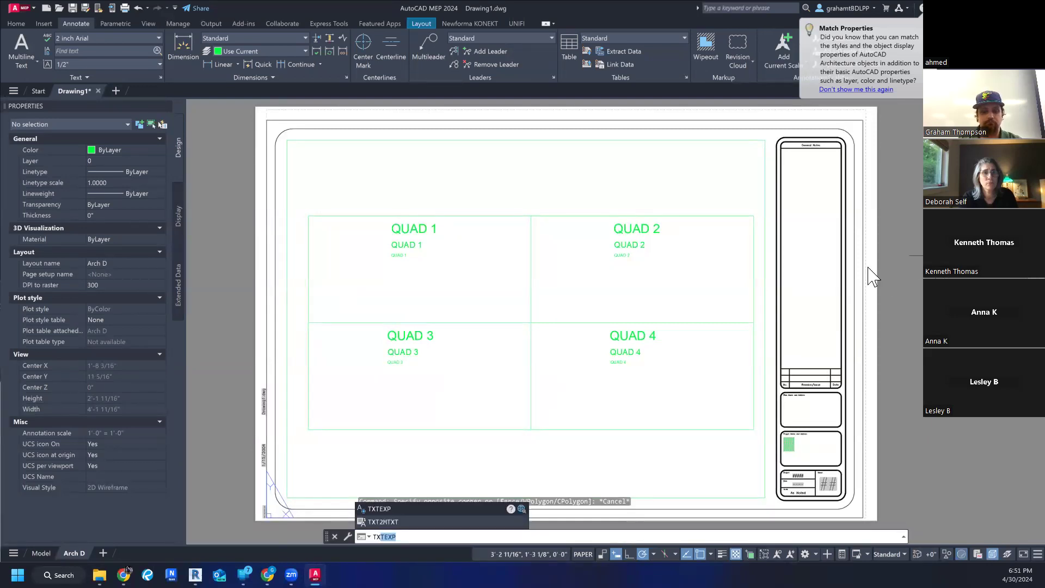
{"action": "key", "text": "BackSpace"}
{"action": "type", "text": "E"}
{"action": "key", "text": "Return"}
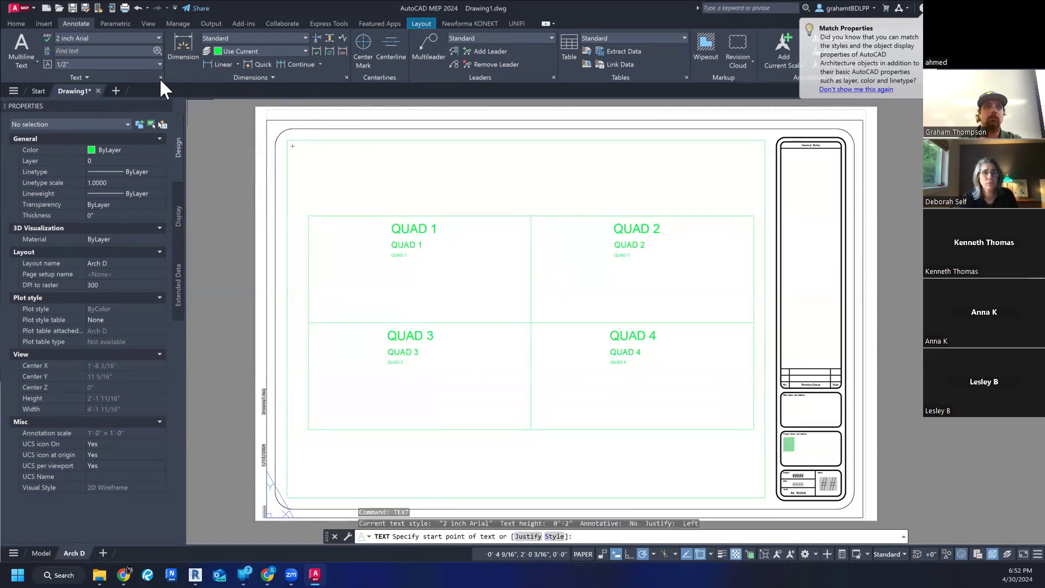
{"action": "left_click", "coordinate": [135, 38]}
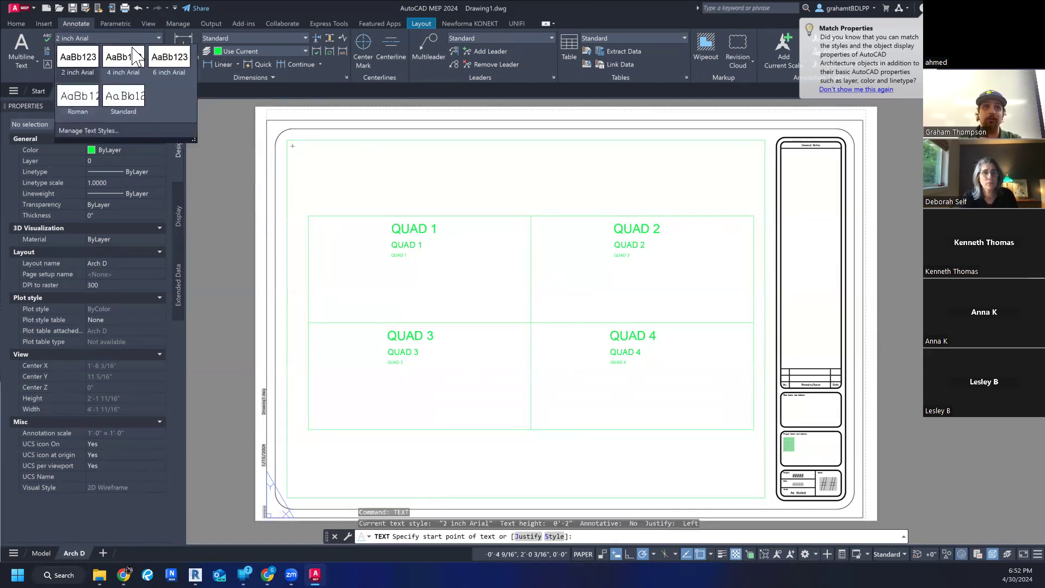
{"action": "left_click", "coordinate": [169, 66]}
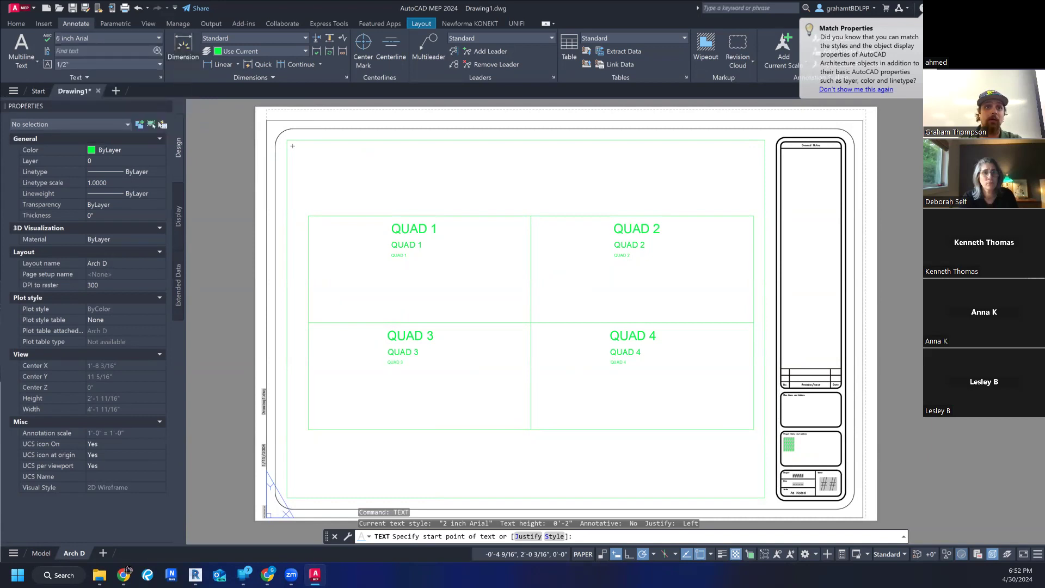
{"action": "left_click", "coordinate": [266, 120]}
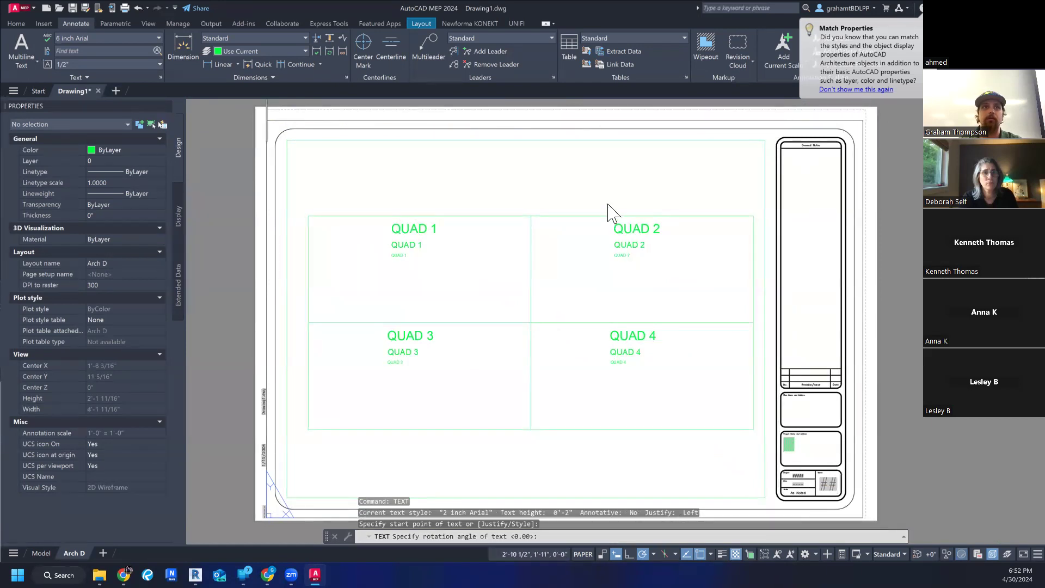
{"action": "middle_click_drag", "start_coordinate": [611, 210], "coordinate": [608, 280]}
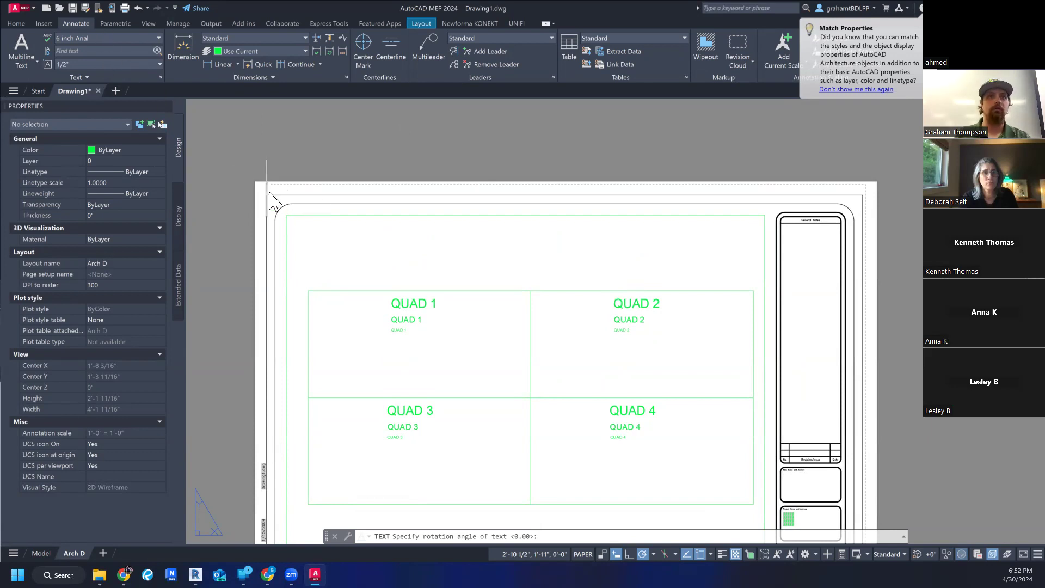
{"action": "type", "text": "test"}
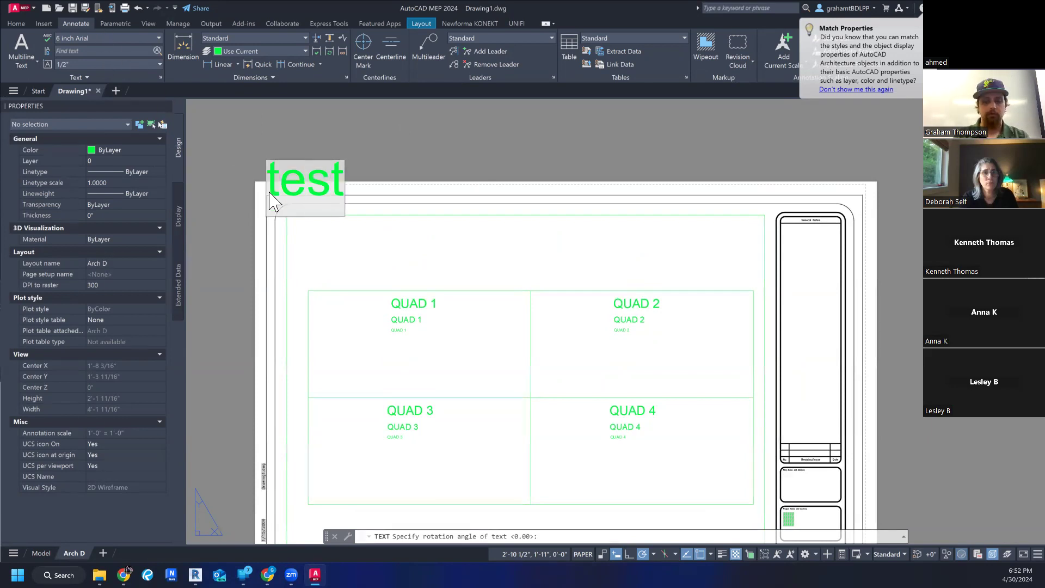
{"action": "key", "text": "Return"}
{"action": "key", "text": "Escape"}
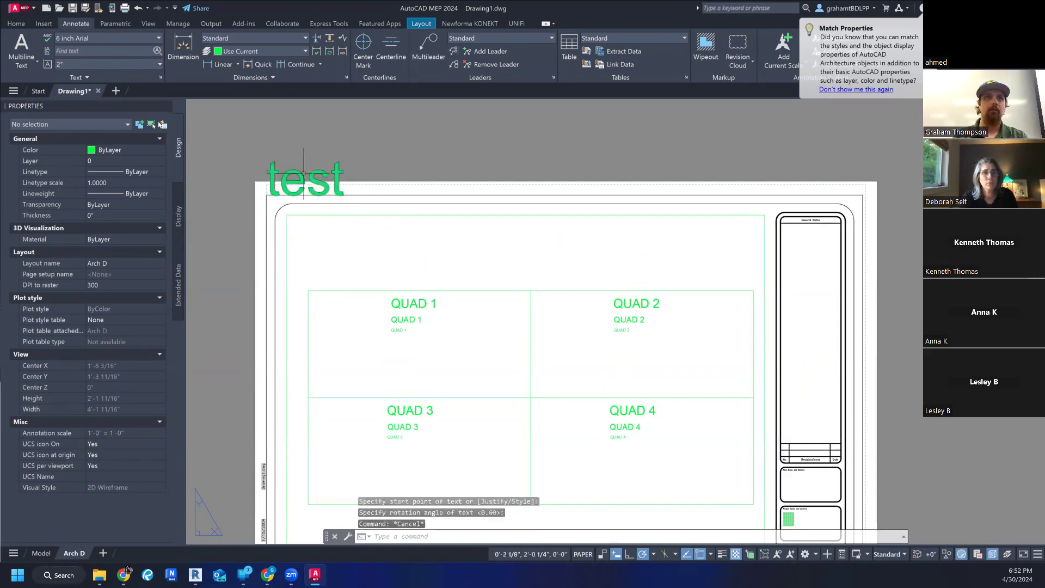
- Move the "test" text slightly down and right from the border's upper-left corner using its insertion grip
{"action": "left_click", "coordinate": [304, 173]}
{"action": "left_click", "coordinate": [266, 194]}
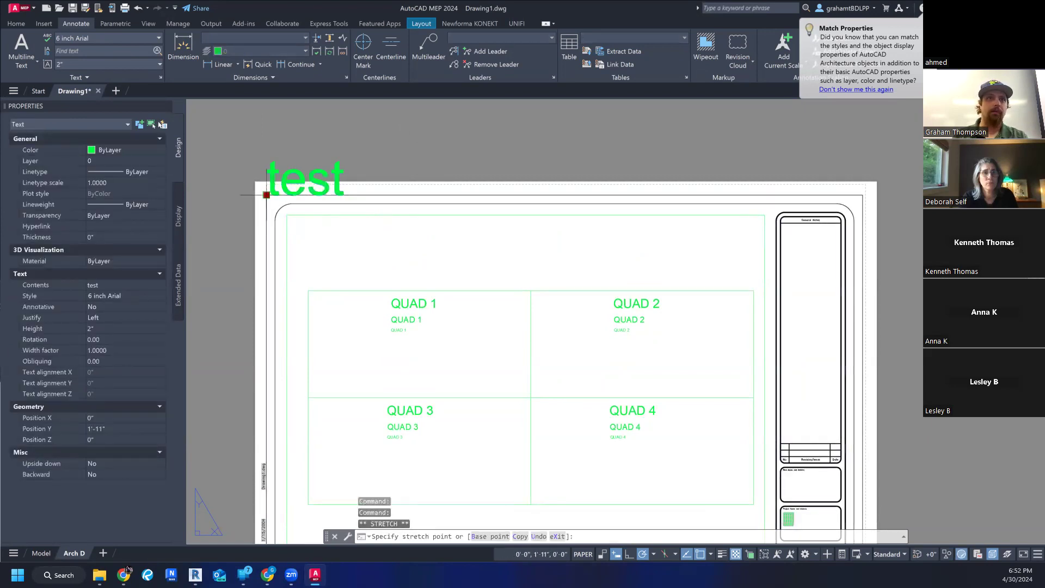
{"action": "scroll", "coordinate": [315, 237], "scroll_direction": "down", "scroll_amount": 5}
{"action": "key", "text": "Escape"}
{"action": "key", "text": "Escape"}
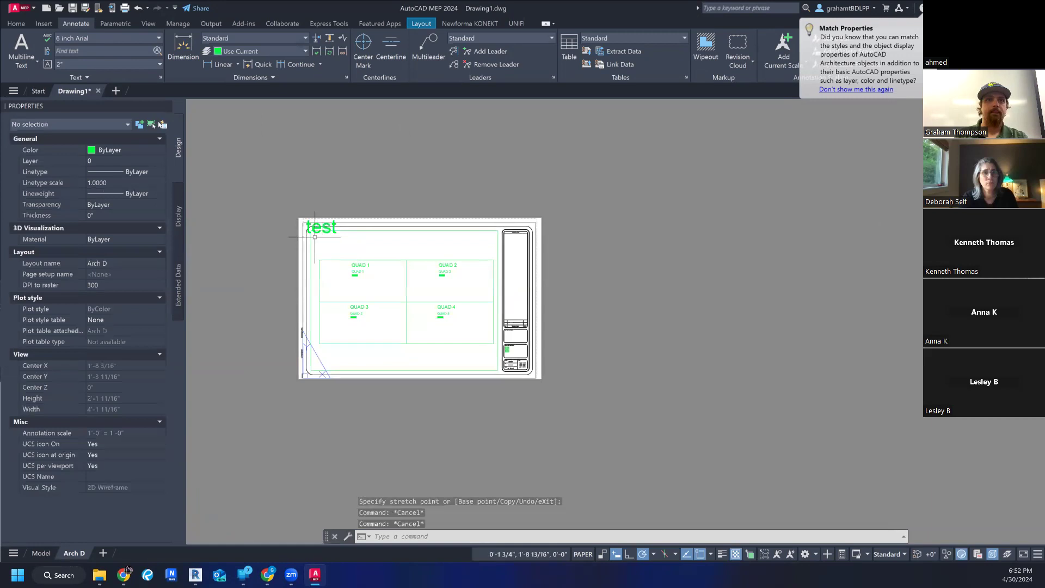
- Move the "test" text off the sheet into the empty area to its left, and delete it
{"action": "scroll", "coordinate": [315, 231], "scroll_direction": "up", "scroll_amount": 4}
{"action": "middle_click_drag", "start_coordinate": [351, 224], "coordinate": [376, 141]}
{"action": "scroll", "coordinate": [374, 121], "scroll_direction": "down", "scroll_amount": 2}
{"action": "left_click", "coordinate": [373, 128]}
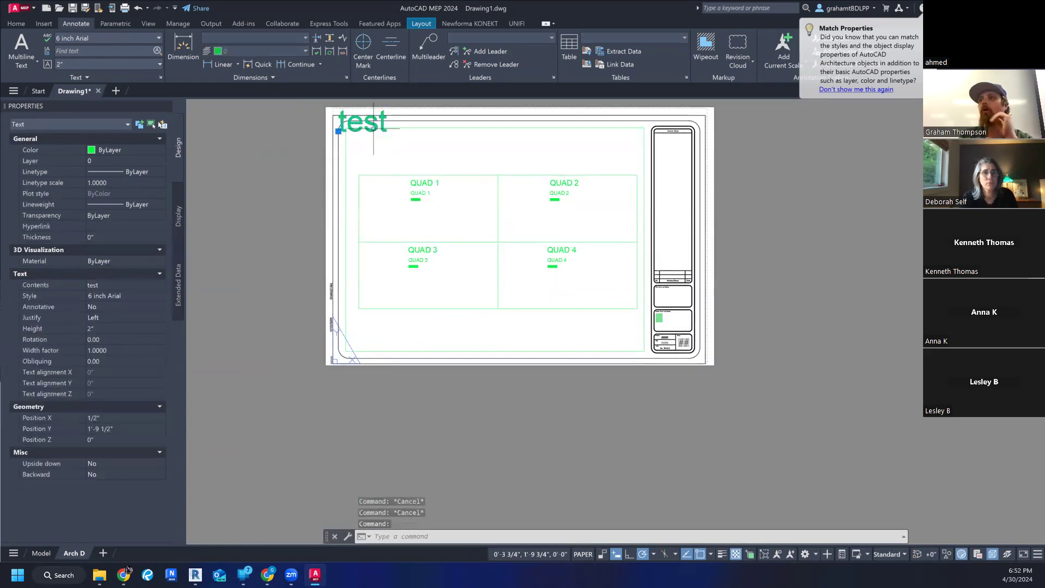
{"action": "middle_click_drag", "start_coordinate": [410, 177], "coordinate": [447, 229]}
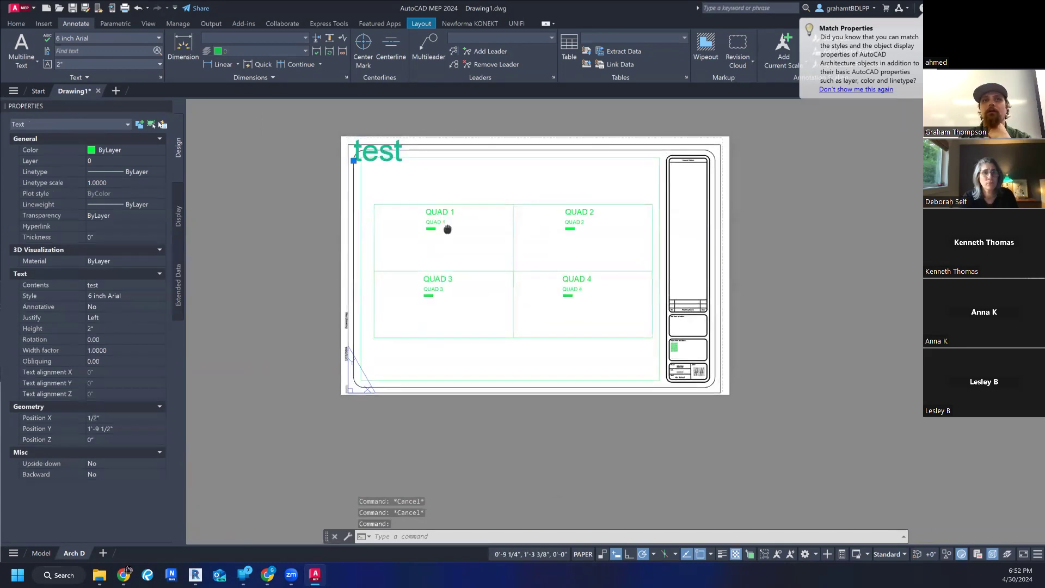
{"action": "left_click", "coordinate": [354, 161]}
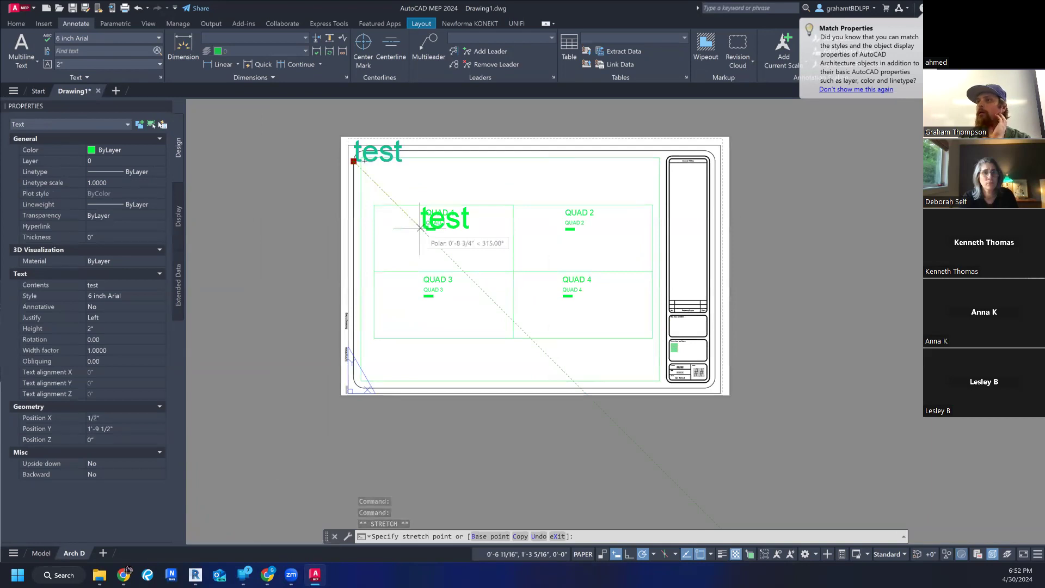
{"action": "left_click", "coordinate": [281, 234]}
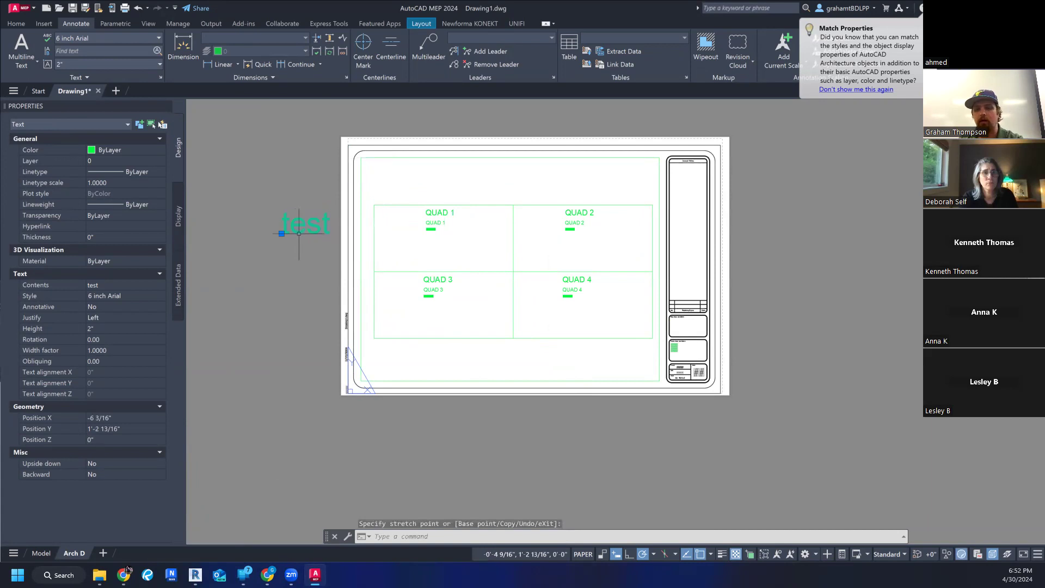
{"action": "key", "text": "Delete"}
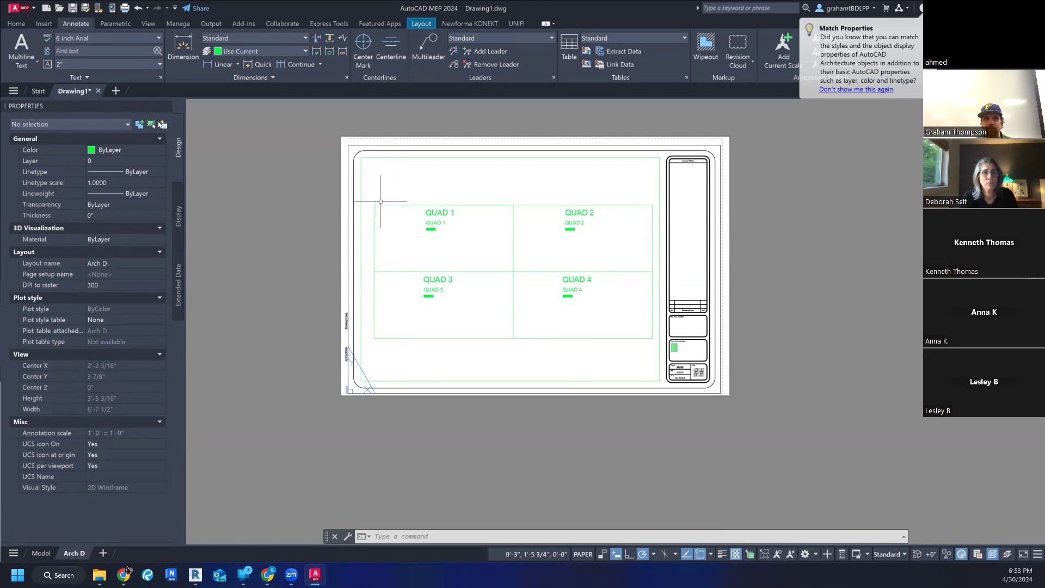
{"action": "scroll", "coordinate": [361, 223], "scroll_direction": "up", "scroll_amount": 10}
{"action": "scroll", "coordinate": [702, 288], "scroll_direction": "down", "scroll_amount": 9}
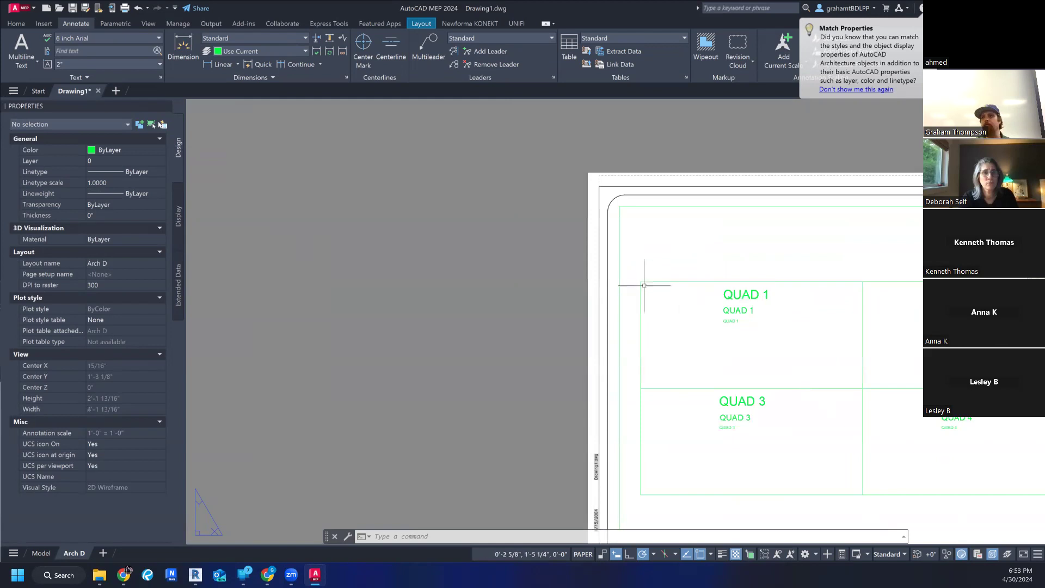
{"action": "scroll", "coordinate": [644, 285], "scroll_direction": "down", "scroll_amount": 3}
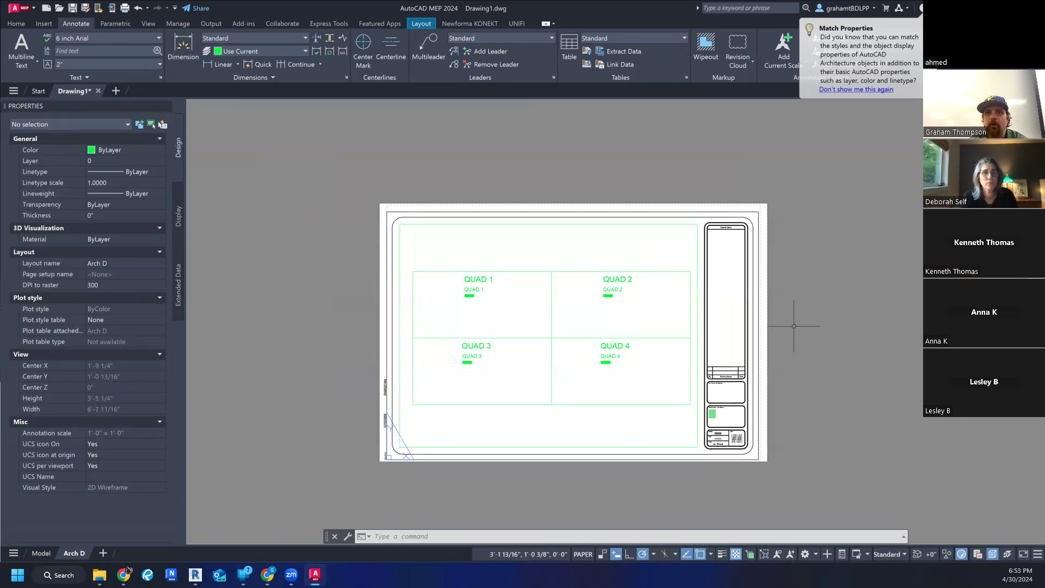
{"action": "scroll", "coordinate": [483, 289], "scroll_direction": "up", "scroll_amount": 2}
{"action": "scroll", "coordinate": [453, 264], "scroll_direction": "down", "scroll_amount": 2}
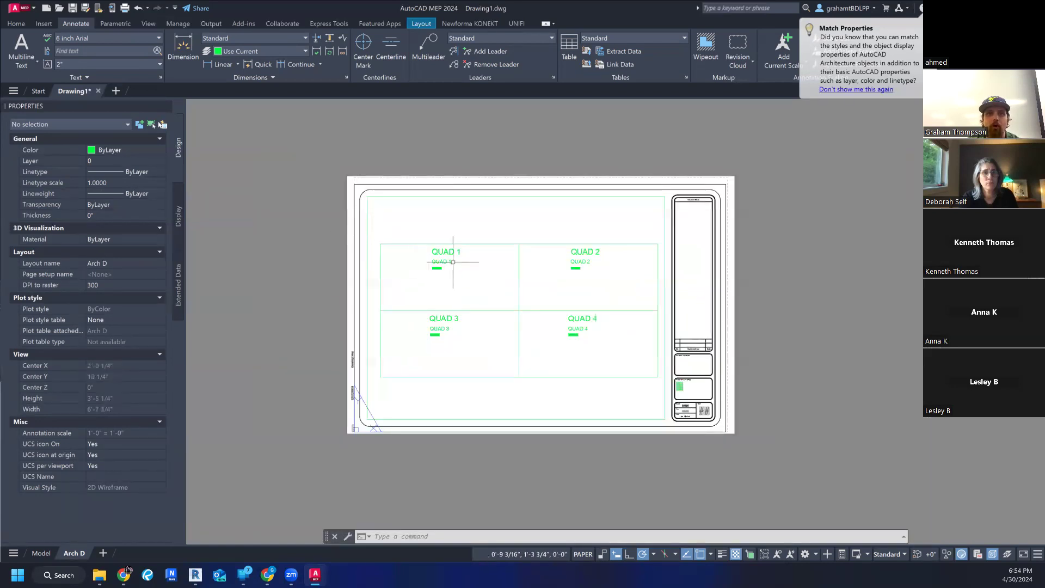
{"action": "scroll", "coordinate": [441, 267], "scroll_direction": "up", "scroll_amount": 4}
{"action": "scroll", "coordinate": [392, 254], "scroll_direction": "down", "scroll_amount": 2}
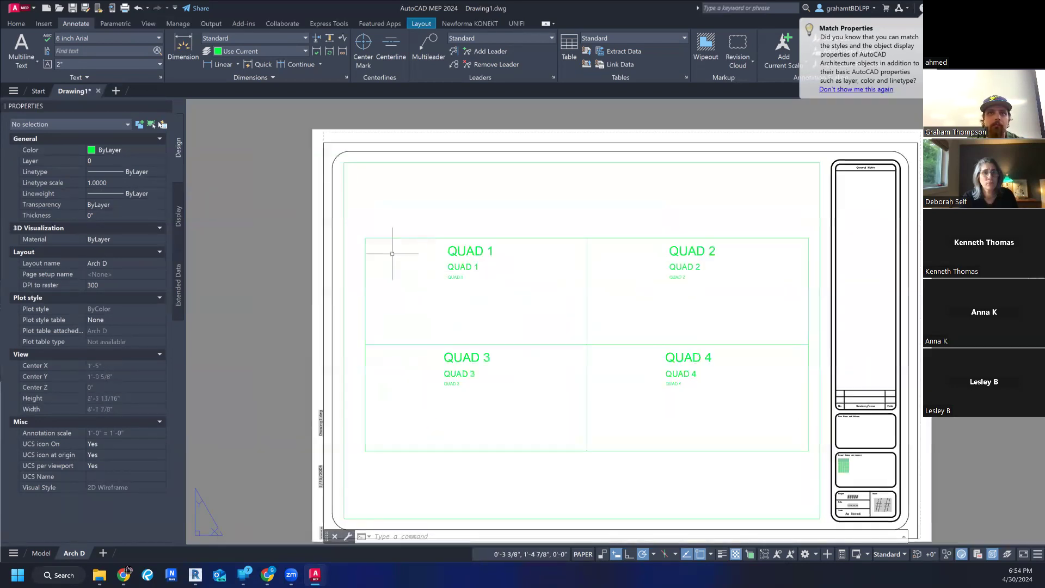
- Create the multiline text "QUAD 1" in the 2 inch Arial style, starting its text box at the upper-left corner of the sheet's outer border
{"action": "left_click", "coordinate": [87, 38]}
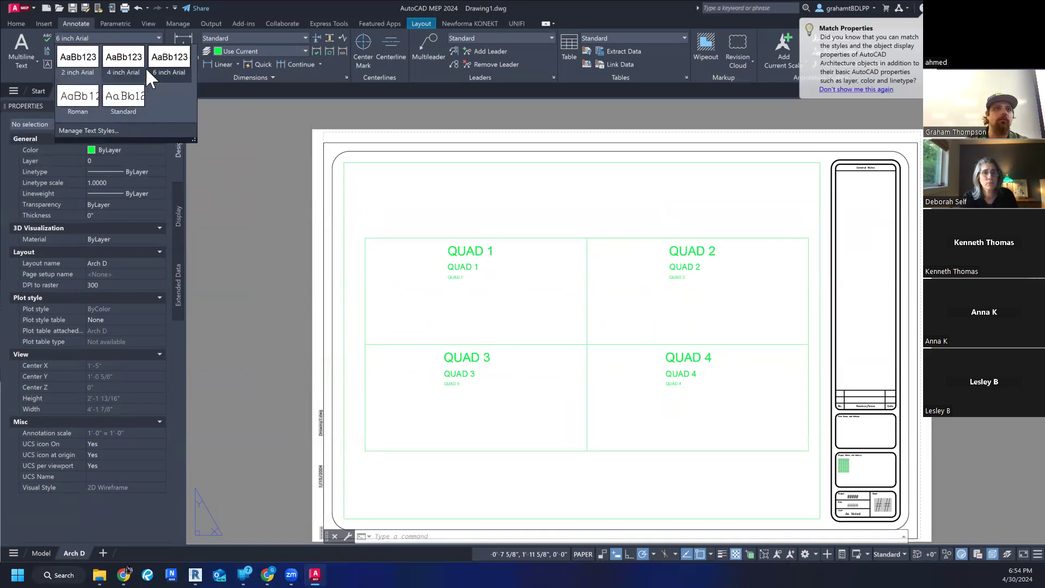
{"action": "left_click", "coordinate": [80, 67]}
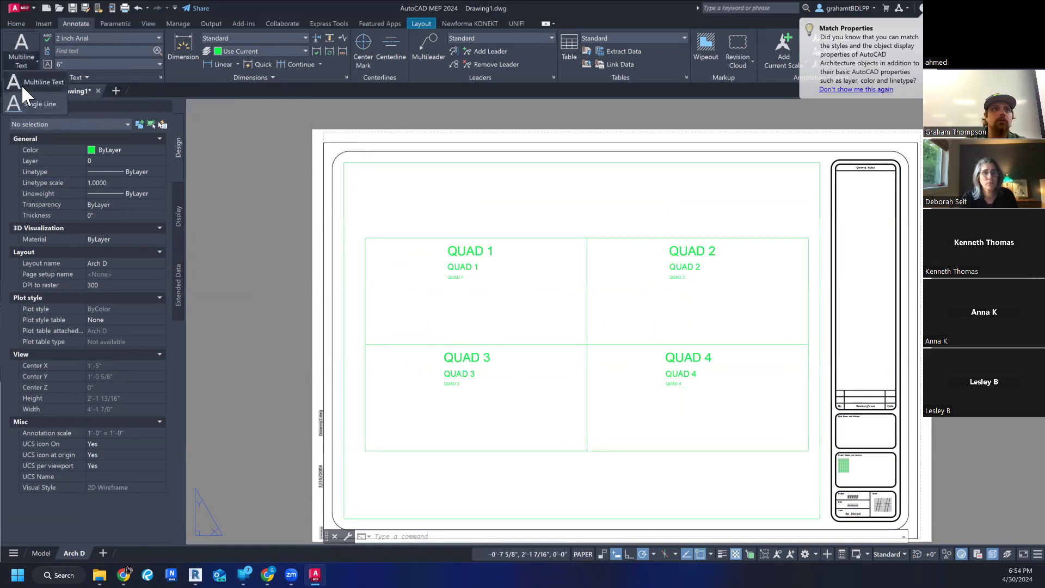
{"action": "left_click", "coordinate": [22, 59]}
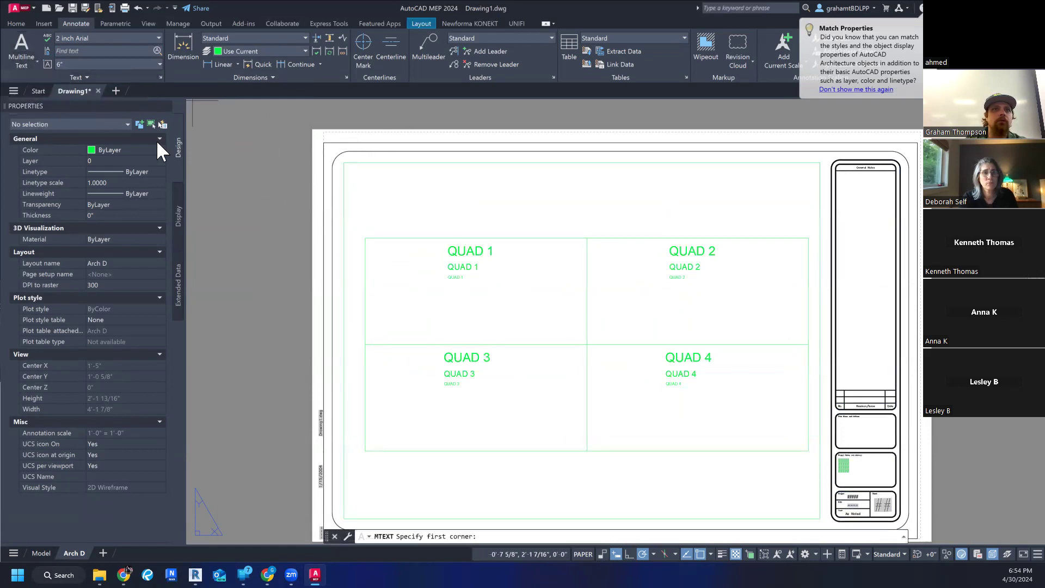
{"action": "left_click", "coordinate": [324, 142]}
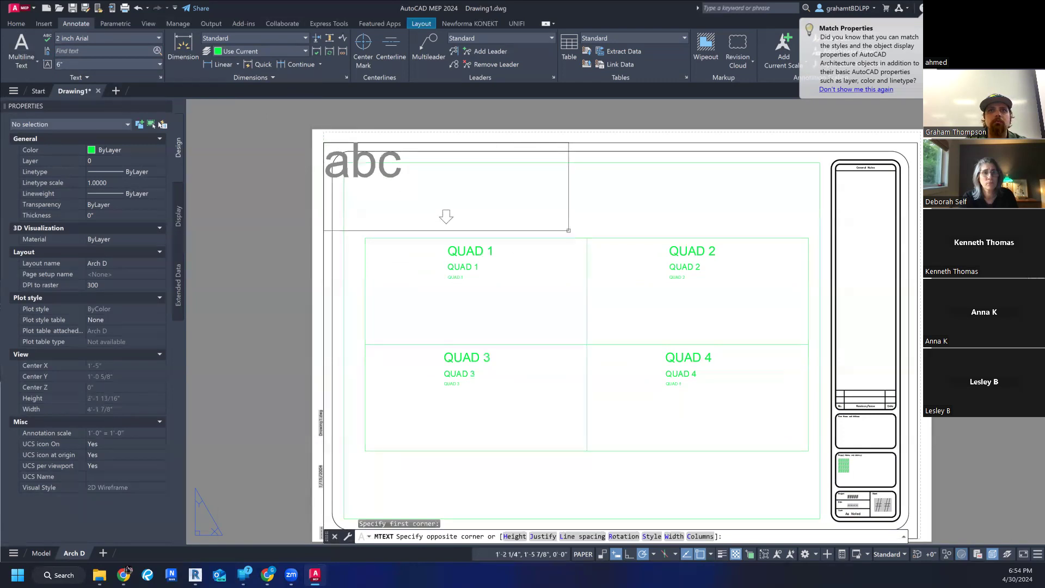
{"action": "left_click", "coordinate": [591, 239]}
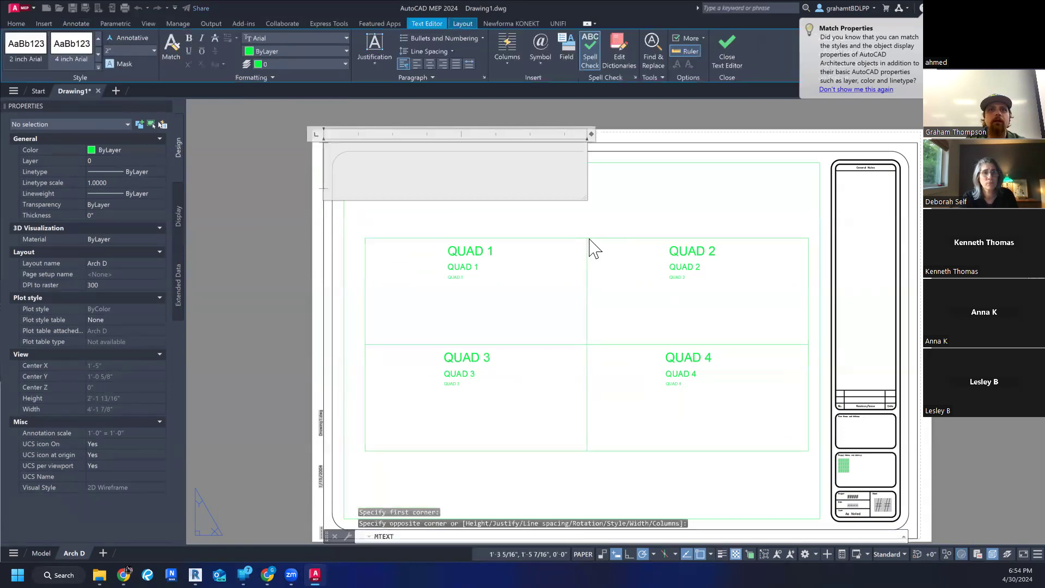
{"action": "type", "text": "qua"}
{"action": "key", "text": "BackSpace"}
{"action": "key", "text": "BackSpace"}
{"action": "key", "text": "BackSpace"}
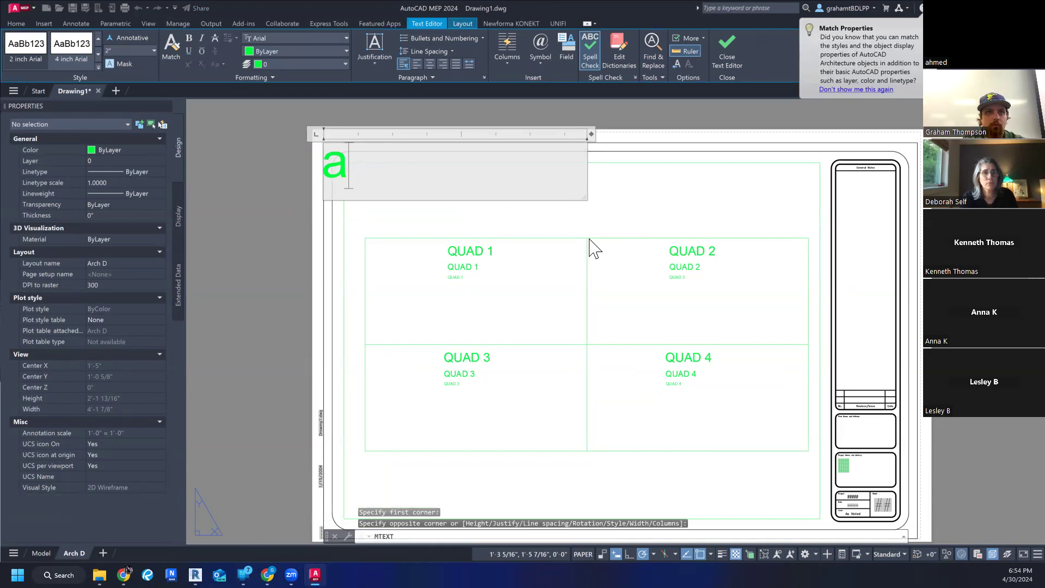
{"action": "type", "text": "QUAD 1"}
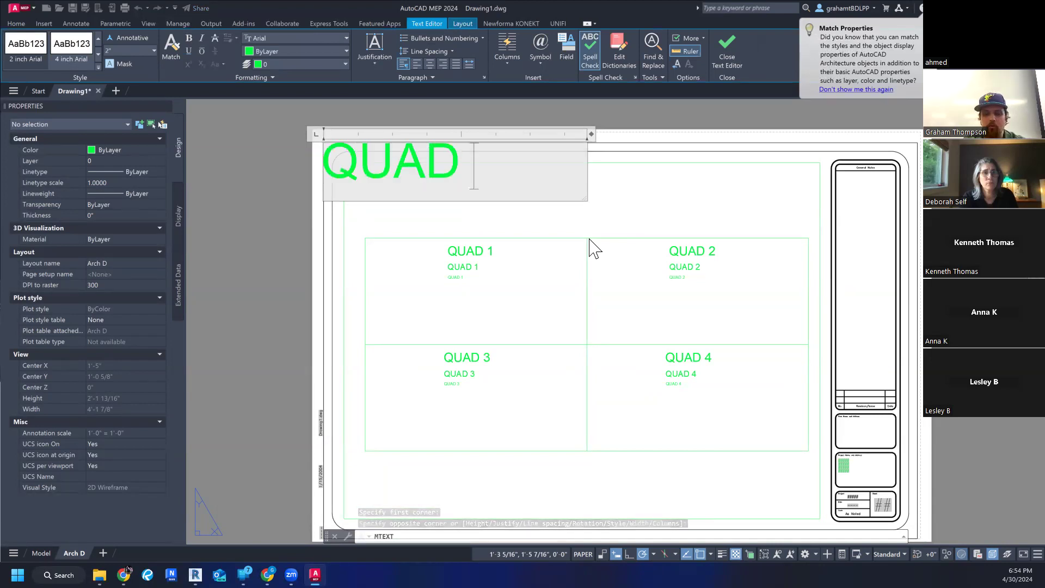
{"action": "left_click", "coordinate": [698, 196]}
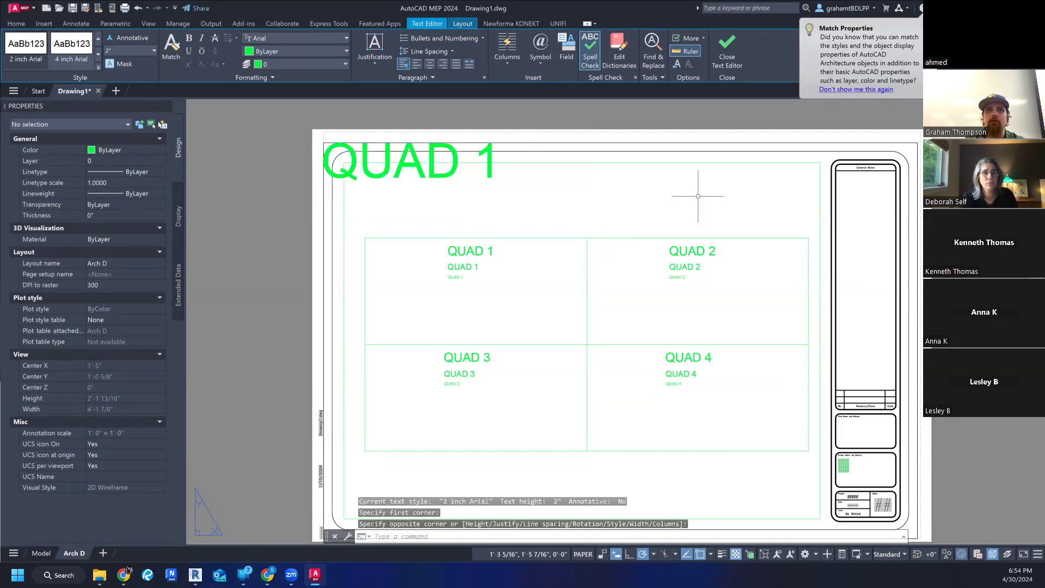
- Move the large paper-space "QUAD 1" text into the first quadrant, just below the existing labels, and clear the selection
{"action": "left_click", "coordinate": [424, 174]}
{"action": "left_click", "coordinate": [324, 142]}
{"action": "left_click", "coordinate": [383, 271]}
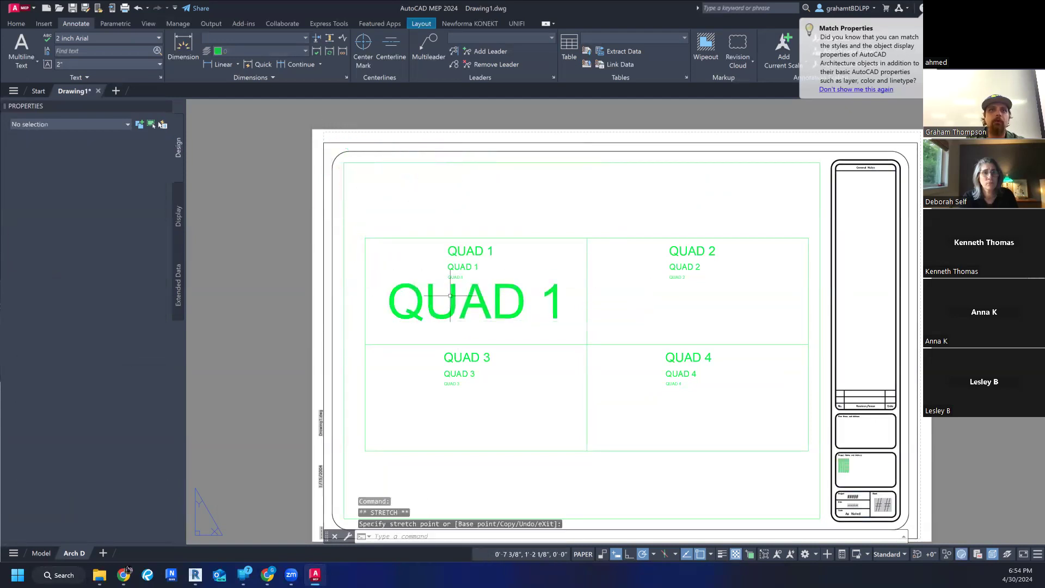
{"action": "key", "text": "Escape"}
{"action": "key", "text": "Escape"}
{"action": "scroll", "coordinate": [513, 298], "scroll_direction": "down", "scroll_amount": 2}
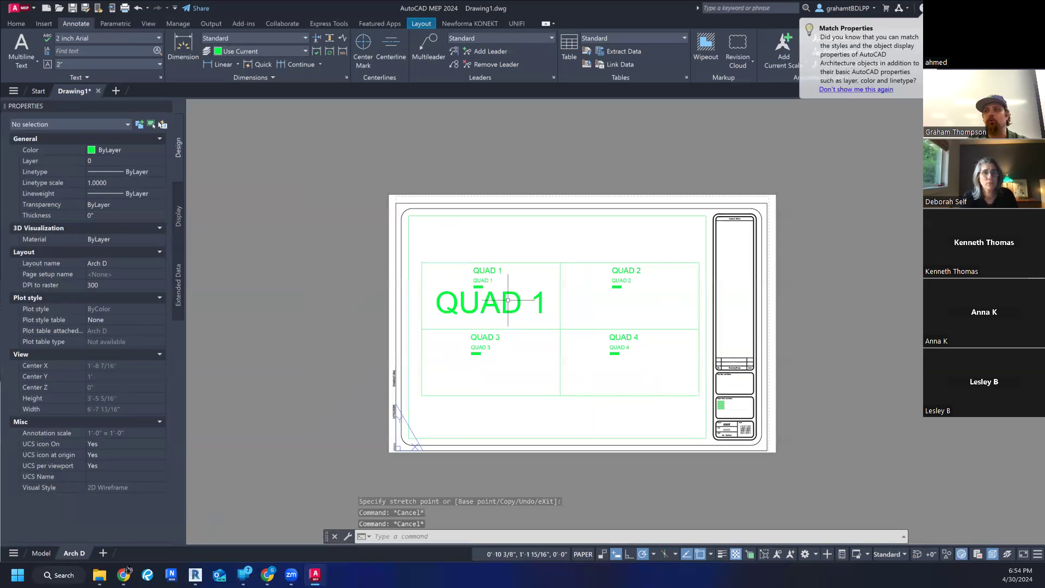
{"action": "left_click", "coordinate": [504, 302]}
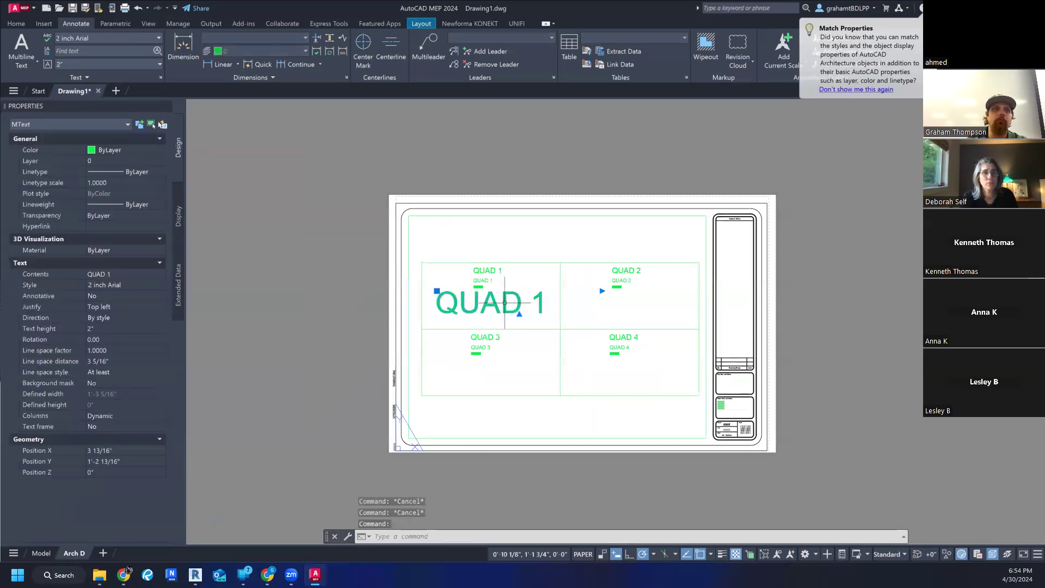
{"action": "key", "text": "Escape"}
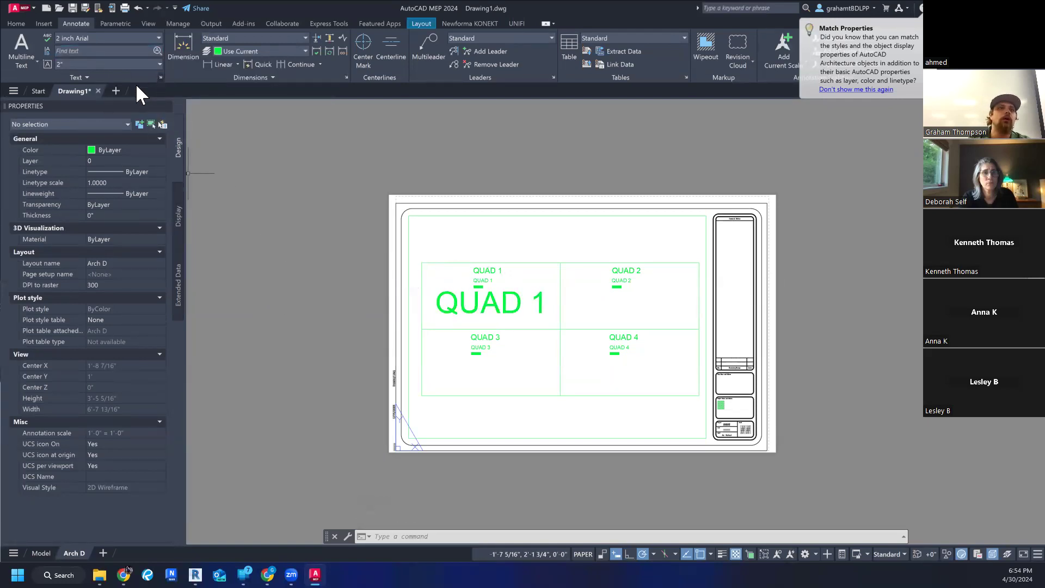
{"action": "left_click", "coordinate": [489, 303]}
{"action": "key", "text": "Escape"}
{"action": "key", "text": "Escape"}
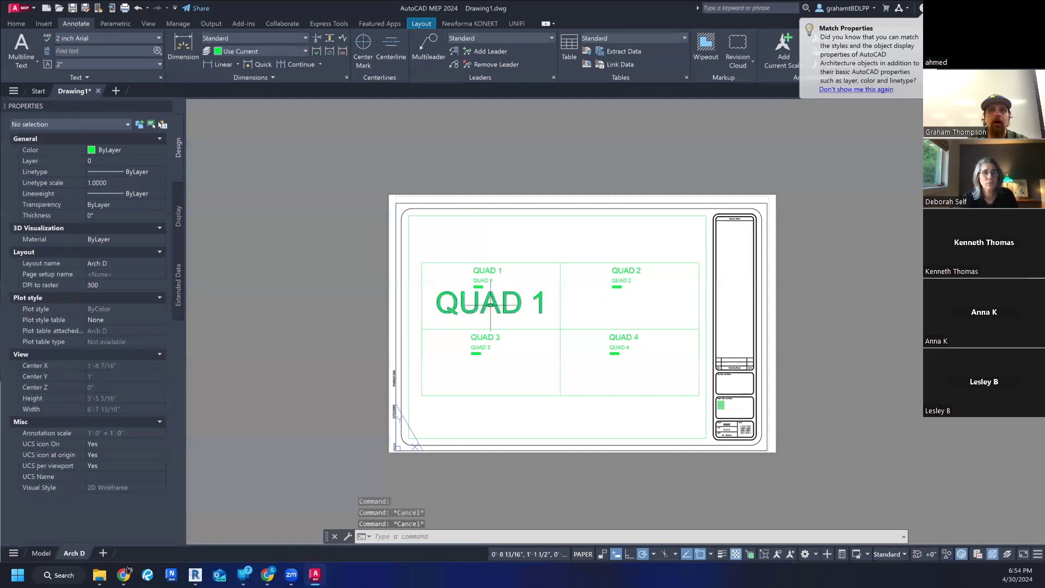
{"action": "scroll", "coordinate": [489, 262], "scroll_direction": "up", "scroll_amount": 4}
{"action": "scroll", "coordinate": [474, 217], "scroll_direction": "down", "scroll_amount": 4}
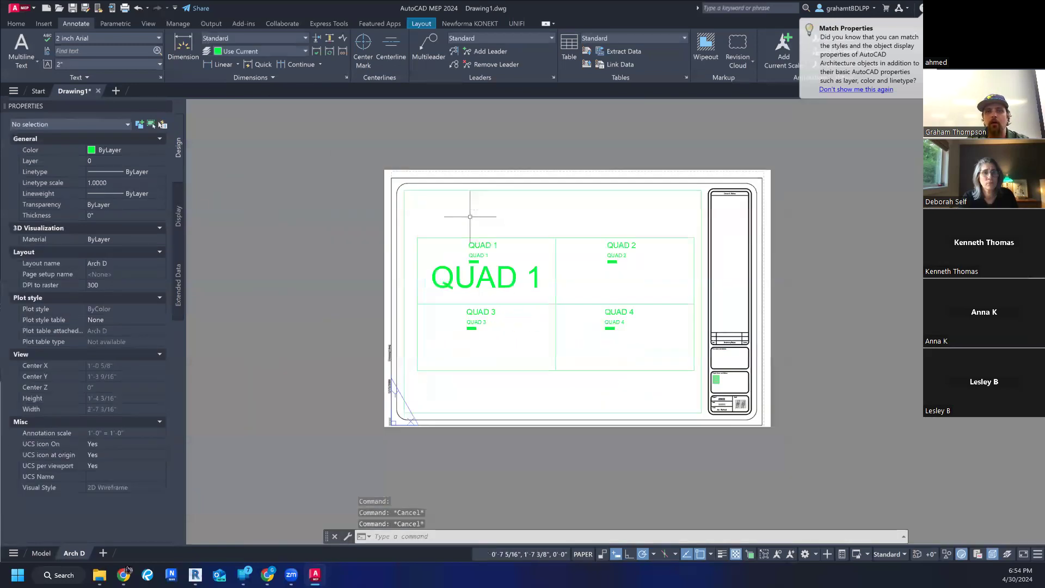
- Activate the layout viewport, zoom its model view out and back in, reposition the quadrants within it, and return to paper space
{"action": "double_click", "coordinate": [553, 223]}
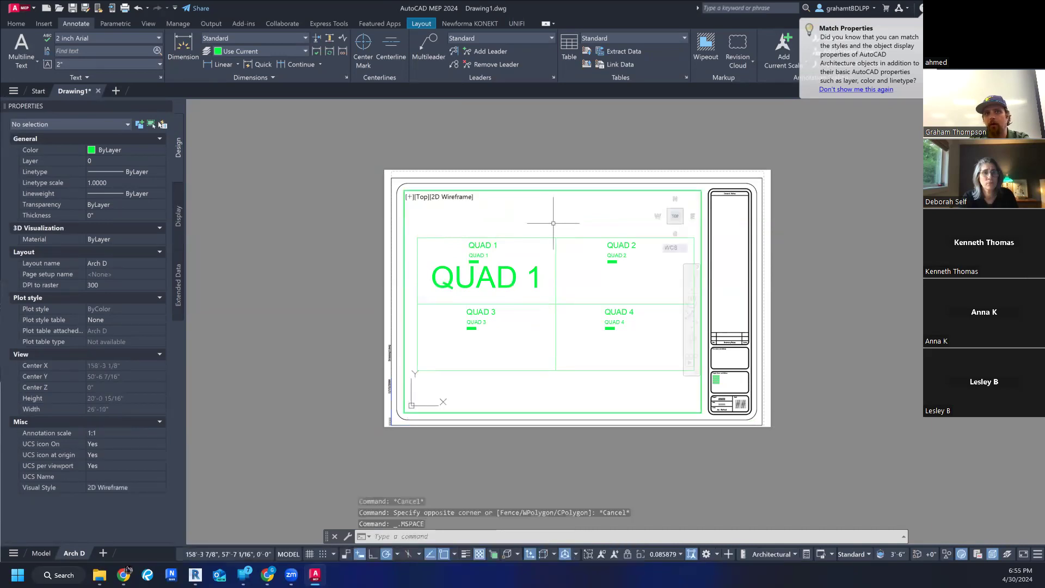
{"action": "scroll", "coordinate": [554, 226], "scroll_direction": "down", "scroll_amount": 10}
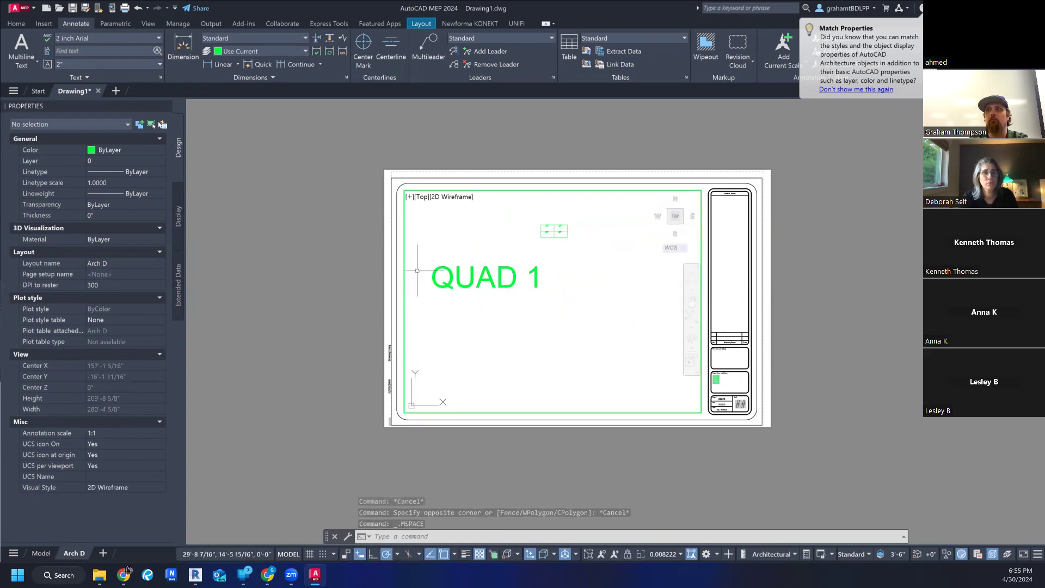
{"action": "scroll", "coordinate": [550, 226], "scroll_direction": "up", "scroll_amount": 6}
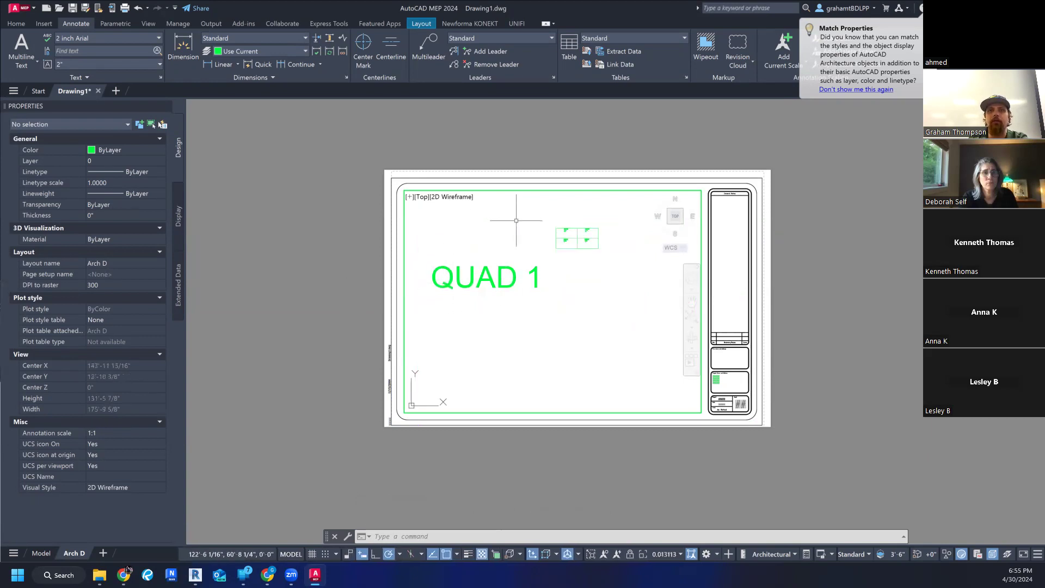
{"action": "scroll", "coordinate": [587, 231], "scroll_direction": "up", "scroll_amount": 3}
{"action": "scroll", "coordinate": [572, 233], "scroll_direction": "down", "scroll_amount": 2}
{"action": "middle_click_drag", "start_coordinate": [560, 233], "coordinate": [558, 278]}
{"action": "scroll", "coordinate": [558, 278], "scroll_direction": "up", "scroll_amount": 2}
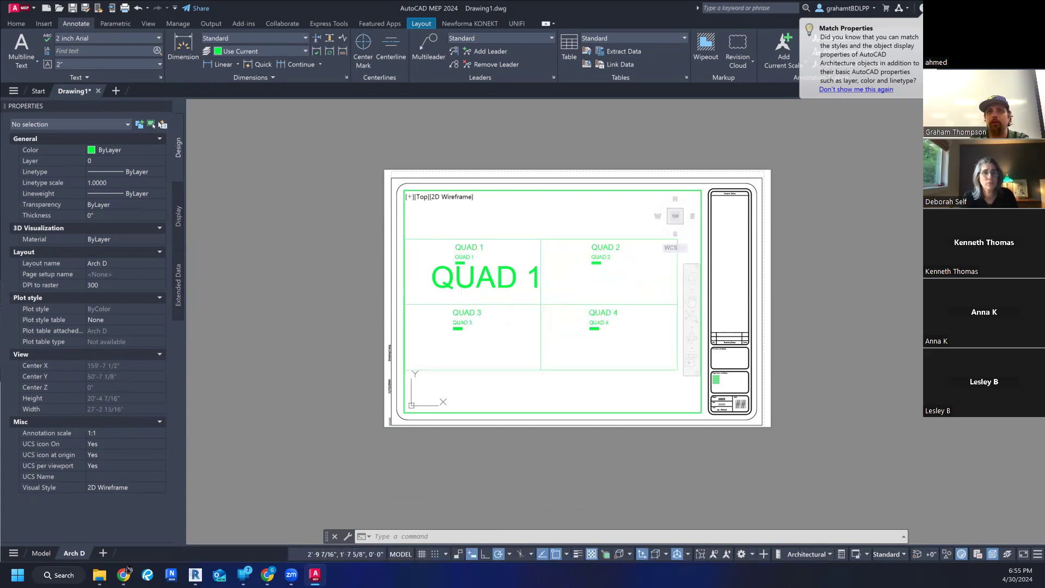
{"action": "double_click", "coordinate": [751, 215]}
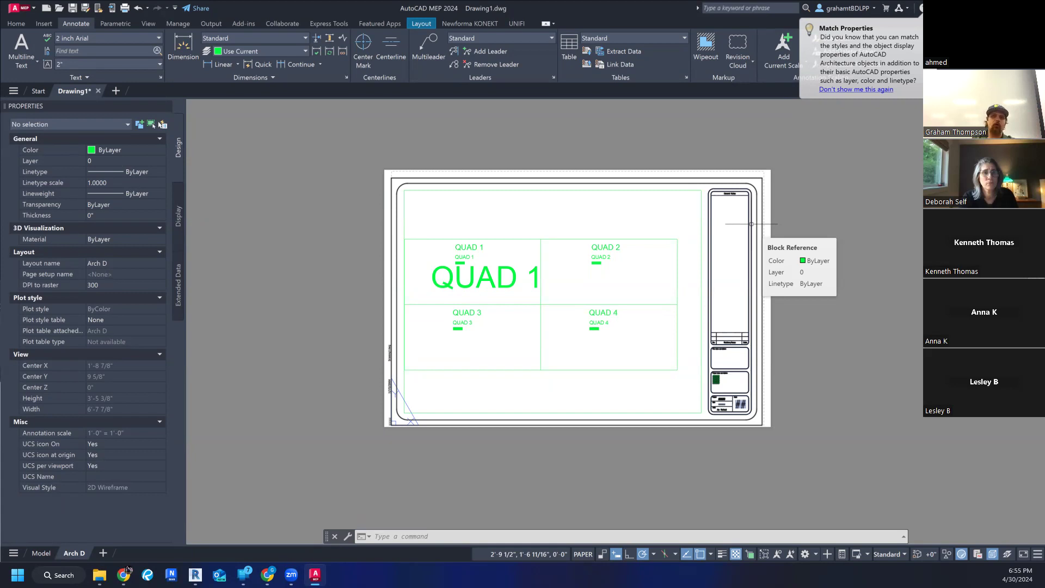
- Move the large paper-space "QUAD 1" text by its insertion grip to just below the quadrant grid, and clear the selection
{"action": "left_click", "coordinate": [345, 249]}
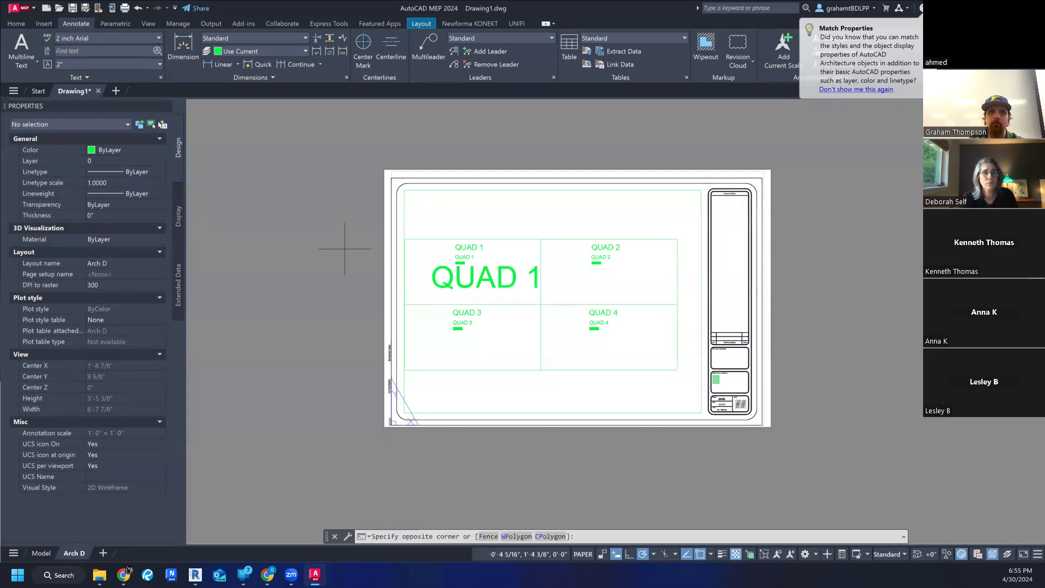
{"action": "key", "text": "Escape"}
{"action": "key", "text": "Escape"}
{"action": "left_click", "coordinate": [458, 282]}
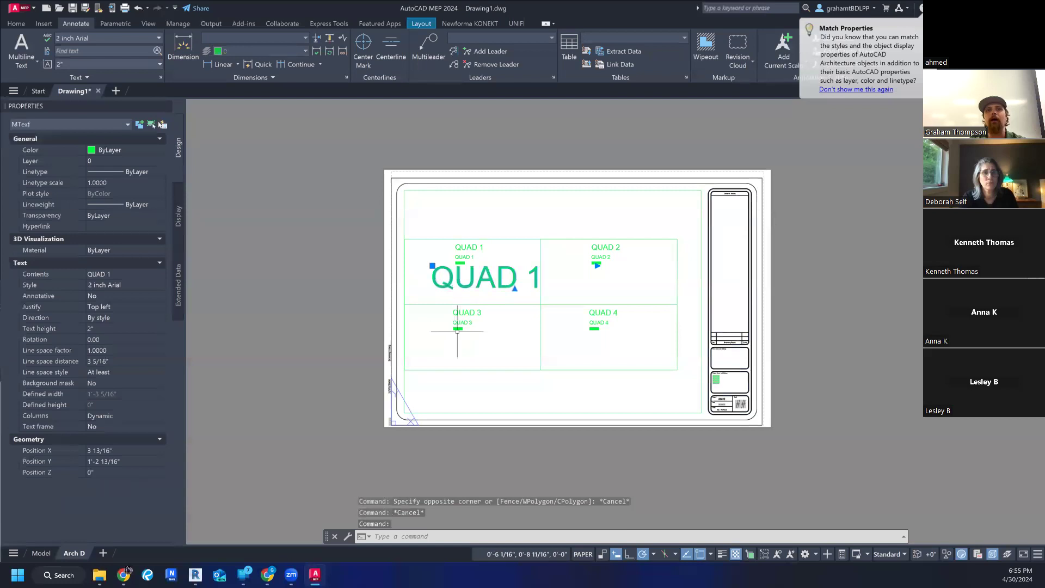
{"action": "left_click", "coordinate": [433, 266]}
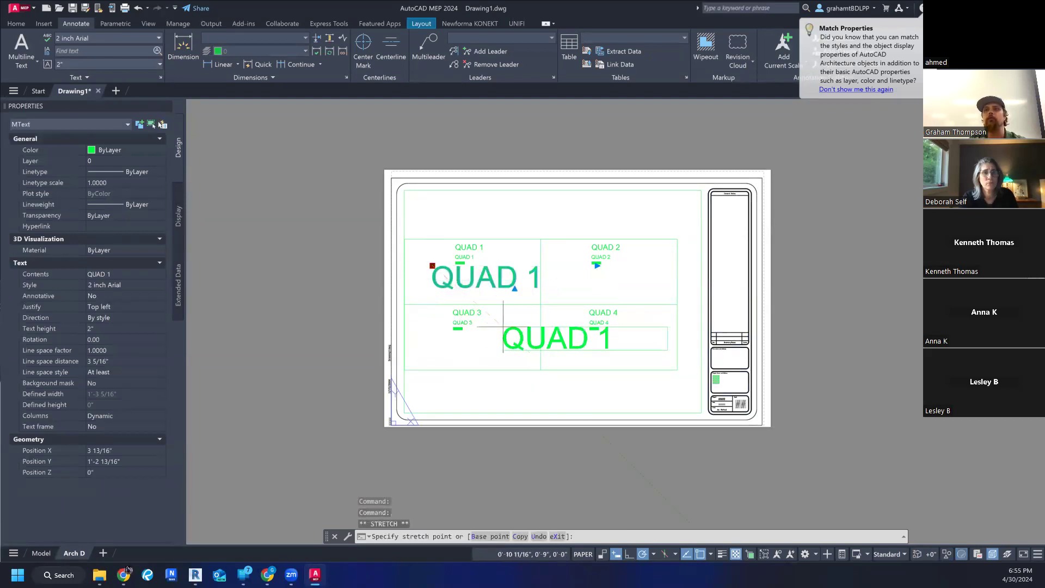
{"action": "left_click", "coordinate": [527, 378]}
{"action": "key", "text": "Escape"}
{"action": "key", "text": "Escape"}
{"action": "key", "text": "Escape"}
- Compare the large "QUAD 1" text with the quadrant labels up close and across the whole sheet, and inspect its text properties
{"action": "scroll", "coordinate": [533, 353], "scroll_direction": "down", "scroll_amount": 1}
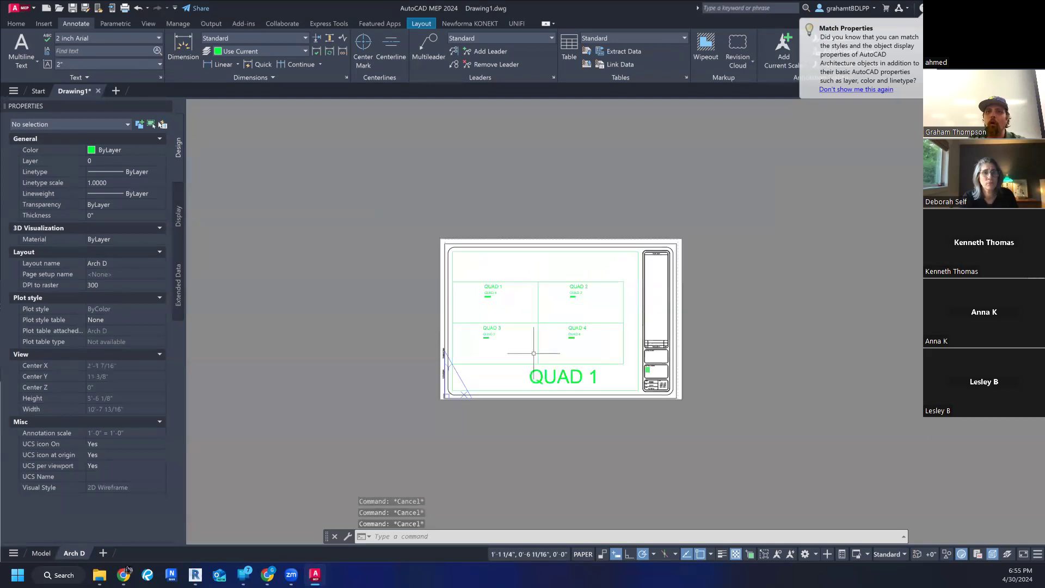
{"action": "scroll", "coordinate": [534, 353], "scroll_direction": "up", "scroll_amount": 4}
{"action": "middle_click_drag", "start_coordinate": [534, 355], "coordinate": [456, 350]}
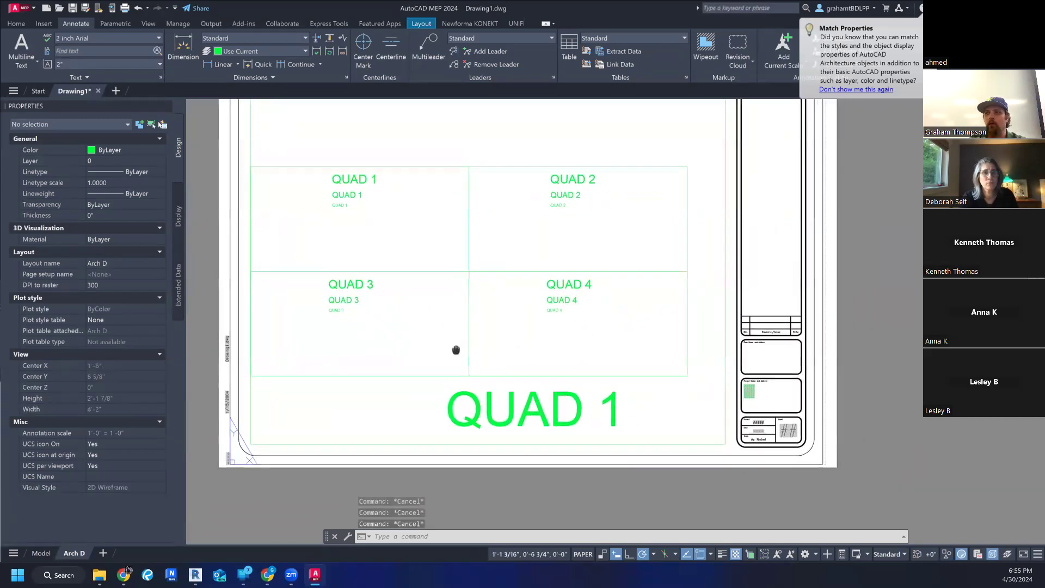
{"action": "scroll", "coordinate": [457, 351], "scroll_direction": "down", "scroll_amount": 2}
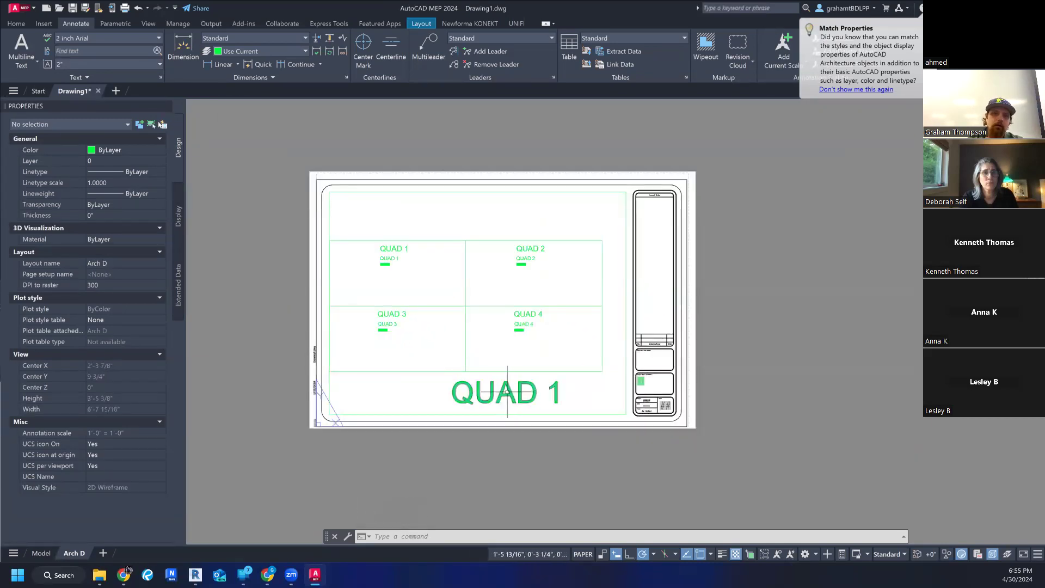
{"action": "scroll", "coordinate": [506, 391], "scroll_direction": "up", "scroll_amount": 4}
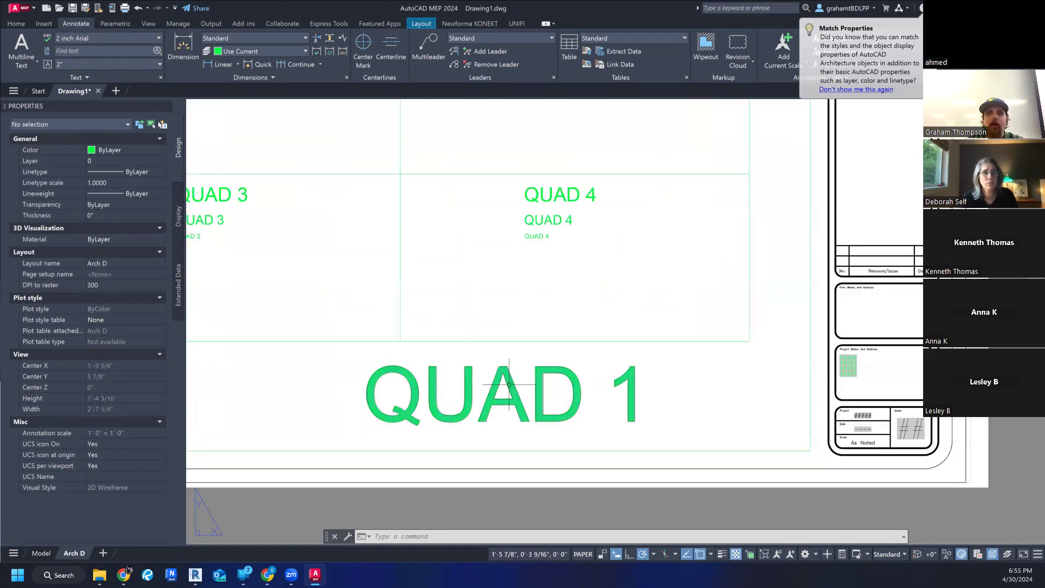
{"action": "scroll", "coordinate": [509, 384], "scroll_direction": "down", "scroll_amount": 4}
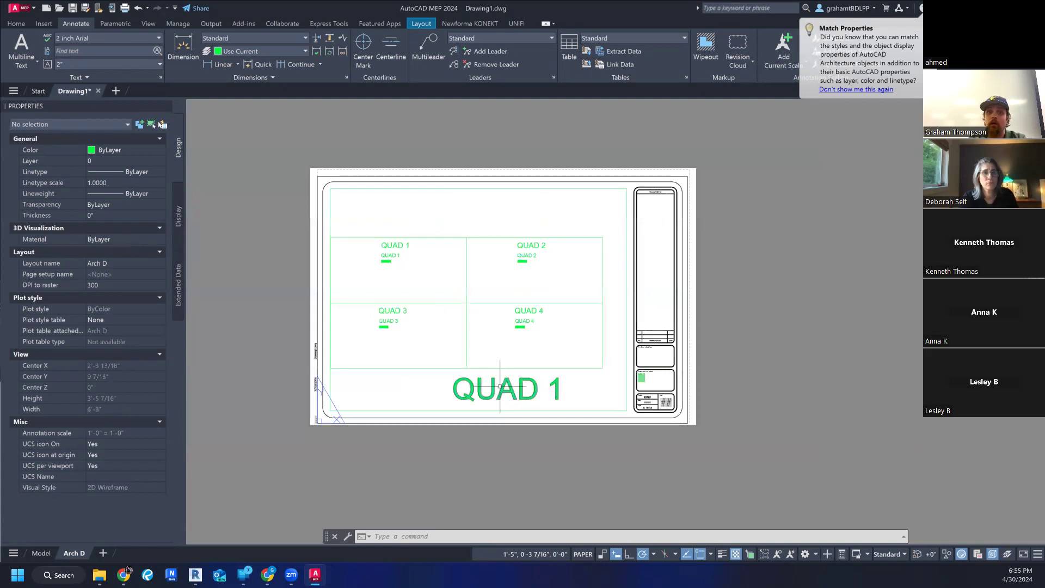
{"action": "left_click", "coordinate": [500, 387]}
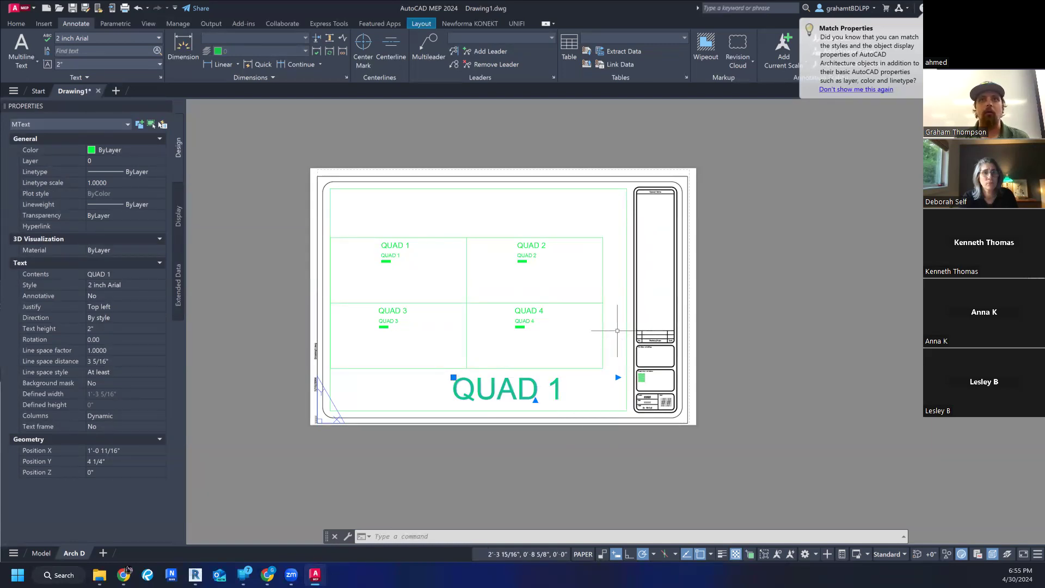
{"action": "key", "text": "Escape"}
{"action": "key", "text": "Escape"}
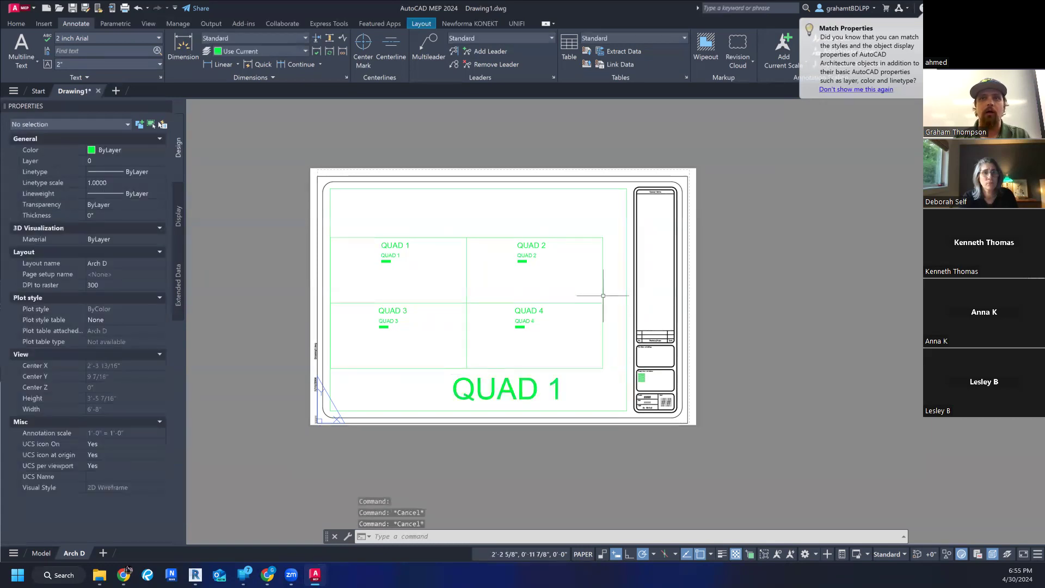
- In model space, move the whole quadrant grid with all its labels diagonally up and to the right
{"action": "left_click", "coordinate": [42, 553]}
{"action": "scroll", "coordinate": [305, 283], "scroll_direction": "down", "scroll_amount": 5}
{"action": "left_click_drag", "start_coordinate": [284, 247], "coordinate": [476, 359]}
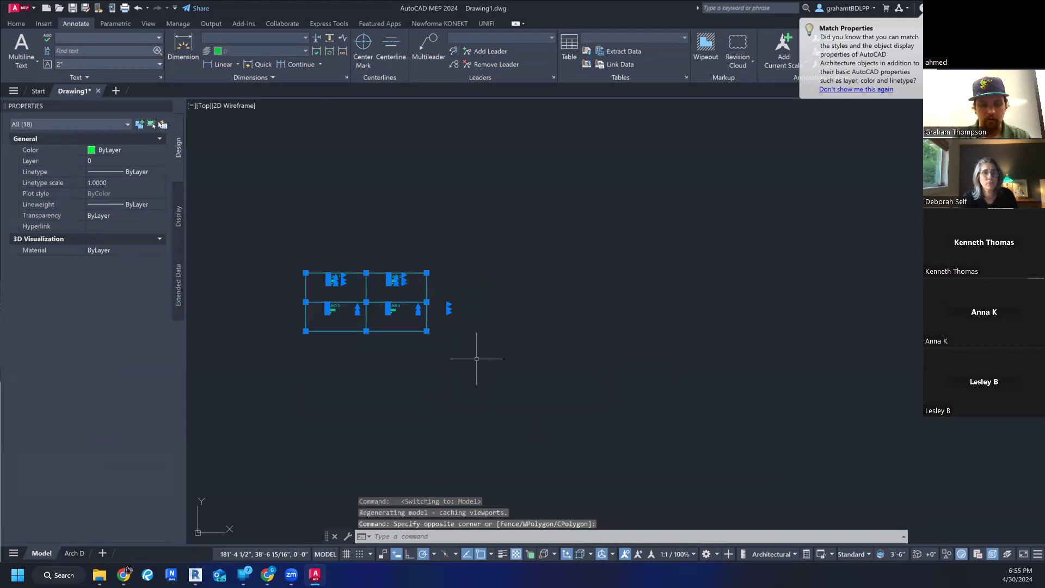
{"action": "type", "text": "m"}
{"action": "key", "text": "Return"}
{"action": "left_click", "coordinate": [477, 360]}
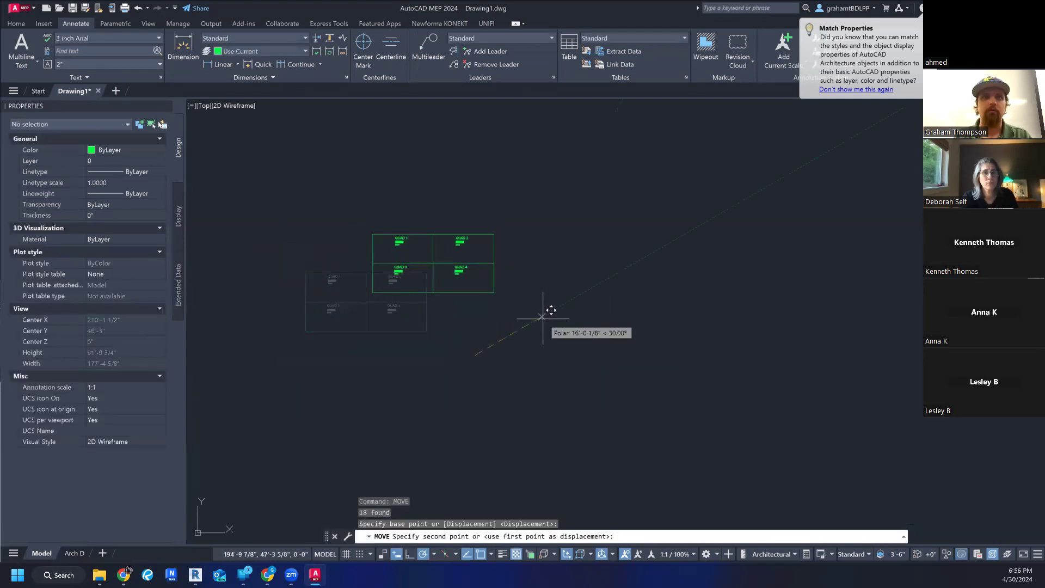
{"action": "left_click", "coordinate": [537, 318]}
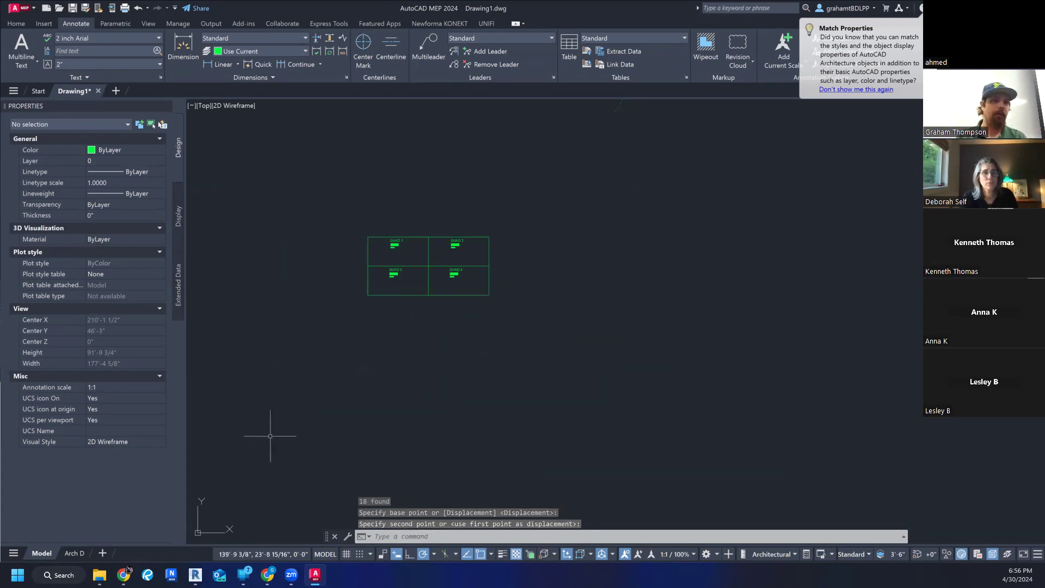
- On the Arch D layout, pan the model view inside the viewport to bring all four quadrants into it, and return to paper space
{"action": "left_click", "coordinate": [75, 554]}
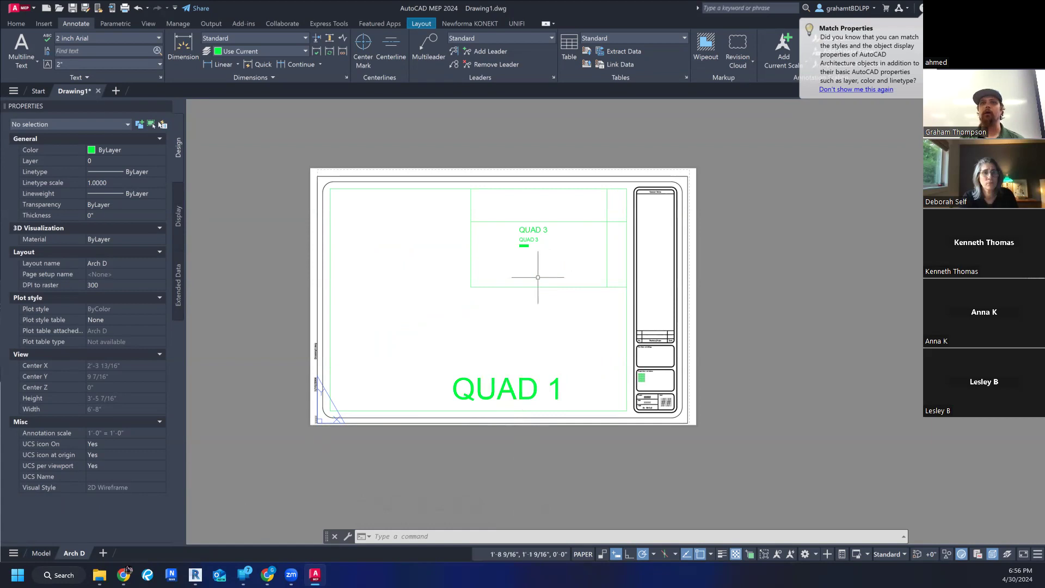
{"action": "scroll", "coordinate": [533, 346], "scroll_direction": "down", "scroll_amount": 3}
{"action": "double_click", "coordinate": [514, 367]}
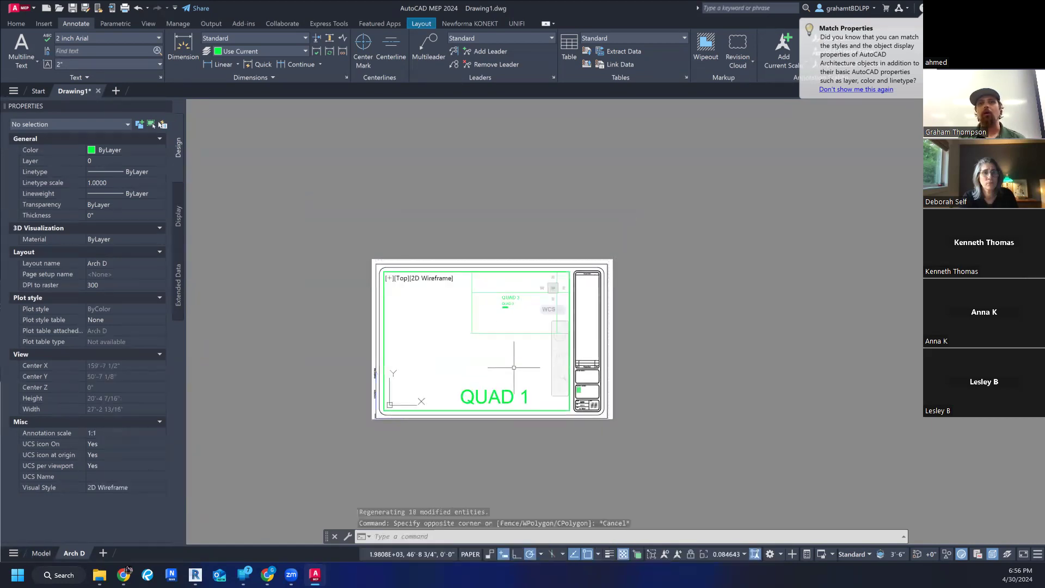
{"action": "middle_click_drag", "start_coordinate": [527, 411], "coordinate": [452, 446]}
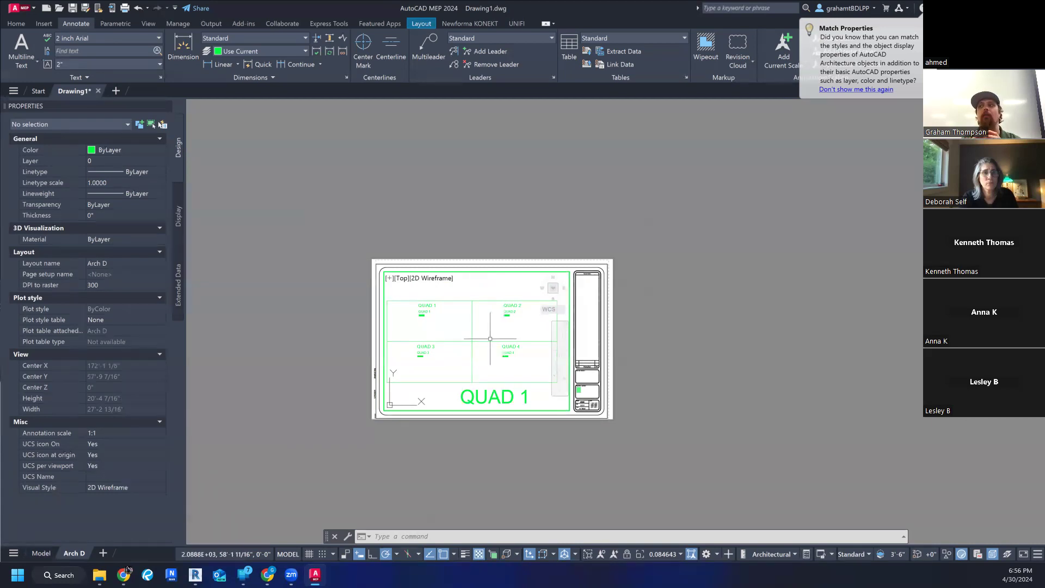
{"action": "key", "text": "Escape"}
{"action": "key", "text": "Escape"}
{"action": "double_click", "coordinate": [700, 361]}
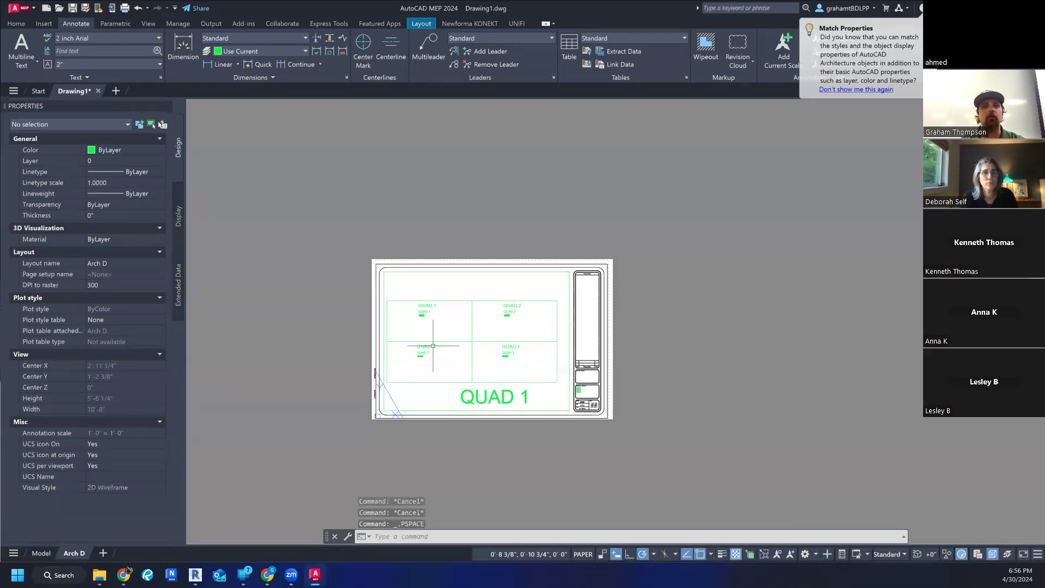
- Reactivate the layout viewport and pan the quadrants slightly up and to the right inside it
{"action": "double_click", "coordinate": [514, 361]}
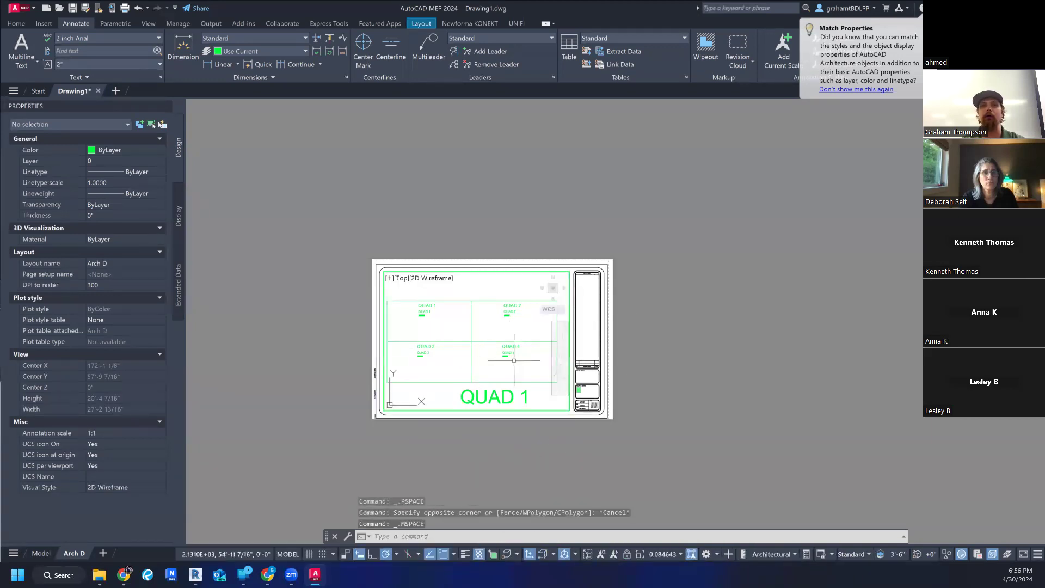
{"action": "left_click", "coordinate": [514, 360]}
{"action": "mouse_move", "coordinate": [502, 351]}
{"action": "middle_mouse_down"}
{"action": "mouse_move", "coordinate": [500, 297]}
{"action": "mouse_move", "coordinate": [508, 357]}
{"action": "mouse_move", "coordinate": [507, 343]}
{"action": "middle_mouse_up"}
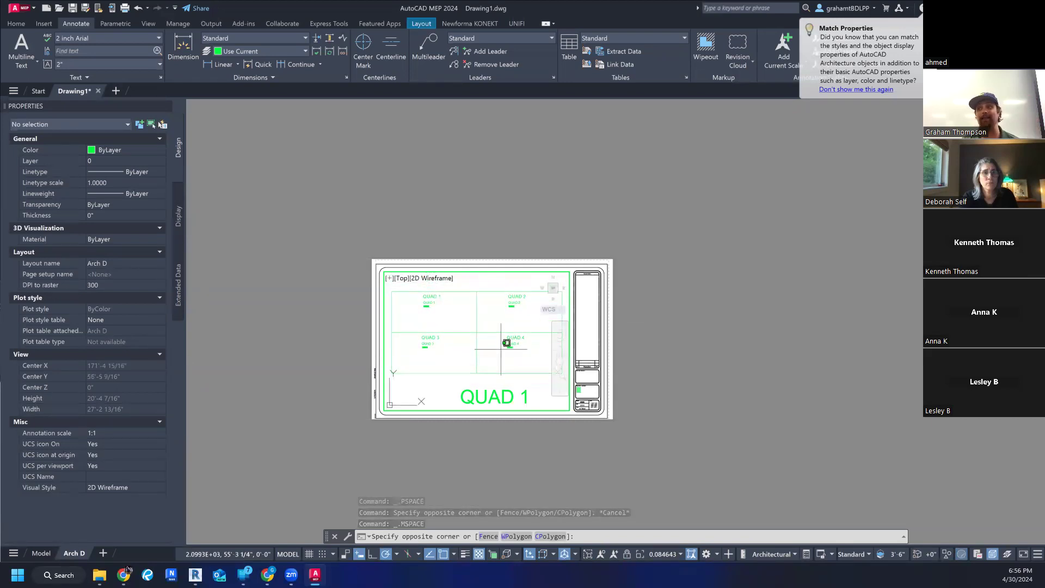
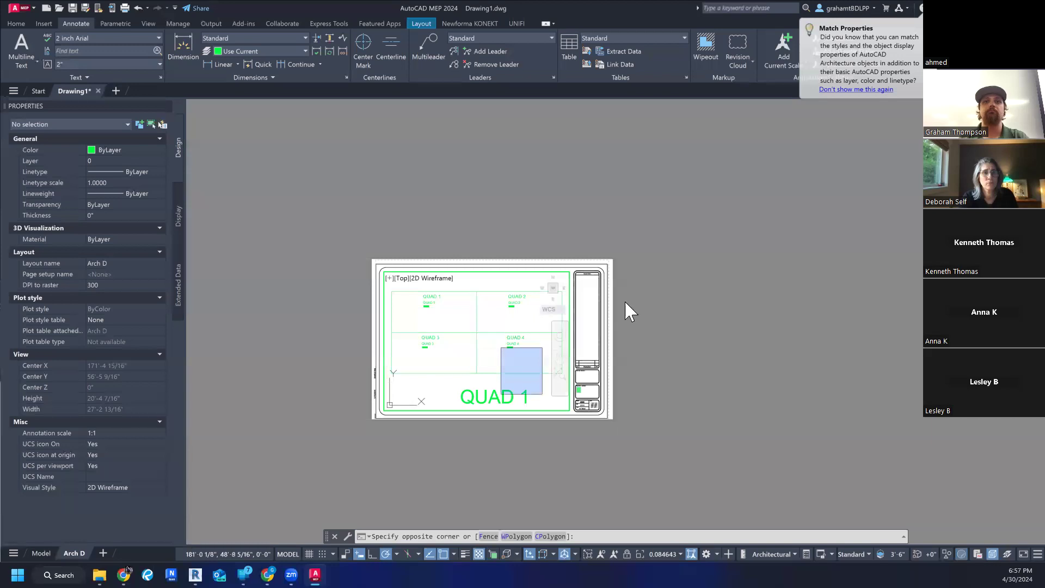
- Zoom the model view inside the layout viewport in and back out, and reposition the four quadrants within it
{"action": "key", "text": "Escape"}
{"action": "key", "text": "Escape"}
{"action": "key", "text": "Escape"}
{"action": "scroll", "coordinate": [432, 279], "scroll_direction": "up", "scroll_amount": 4}
{"action": "scroll", "coordinate": [477, 299], "scroll_direction": "down", "scroll_amount": 4}
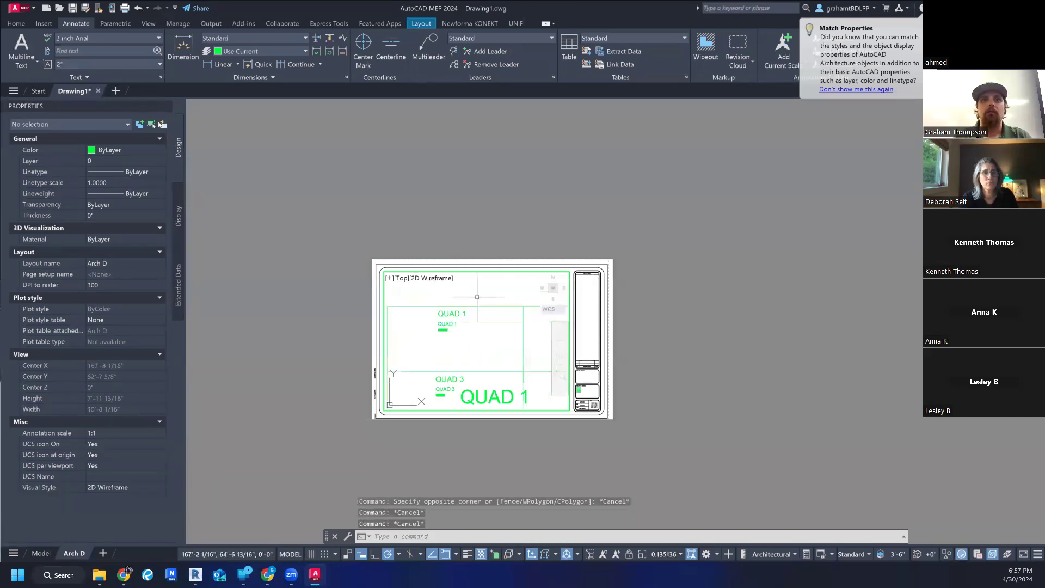
{"action": "middle_click_drag", "start_coordinate": [515, 355], "coordinate": [484, 337]}
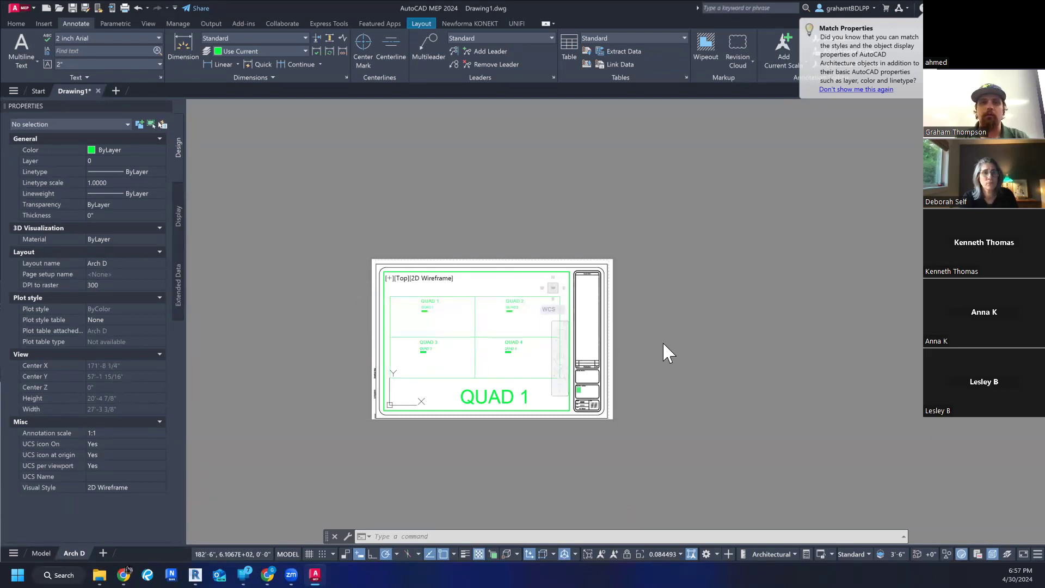
- Try to select the large "QUAD 1" text from inside the viewport, and shift the quadrants slightly up and to the left
{"action": "left_click", "coordinate": [491, 390]}
{"action": "key", "text": "Escape"}
{"action": "key", "text": "Escape"}
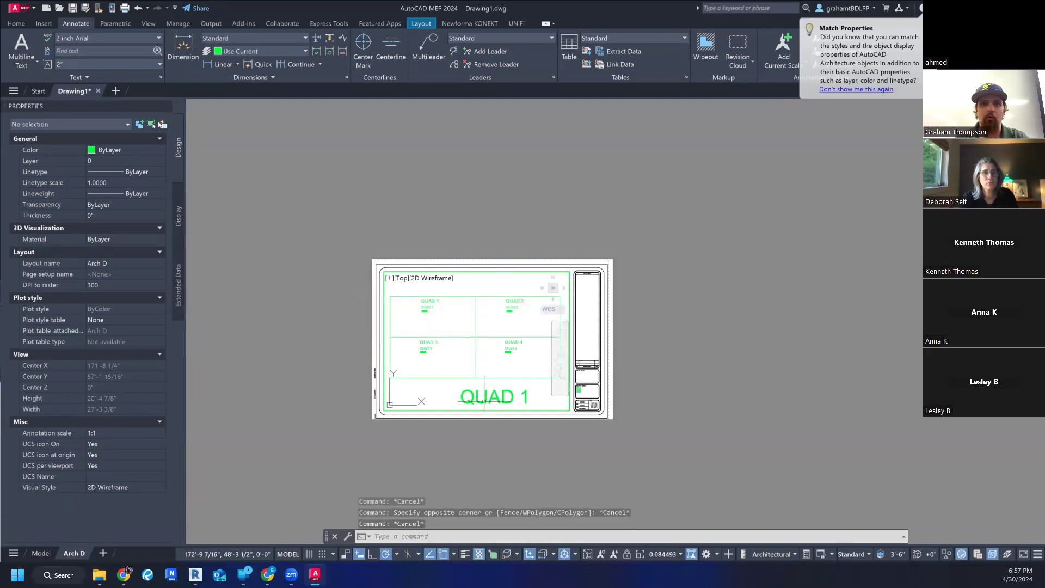
{"action": "left_click", "coordinate": [486, 400]}
{"action": "key", "text": "Escape"}
{"action": "key", "text": "Escape"}
{"action": "scroll", "coordinate": [476, 405], "scroll_direction": "up", "scroll_amount": 5}
{"action": "scroll", "coordinate": [476, 405], "scroll_direction": "down", "scroll_amount": 5}
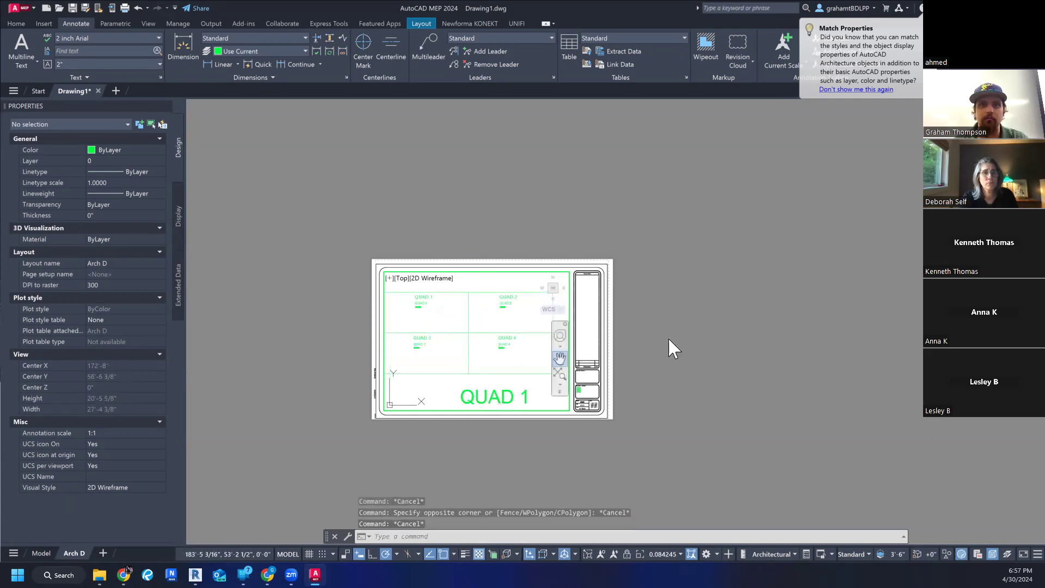
- Return to paper space and erase the large "QUAD 1" text below the quadrants
{"action": "double_click", "coordinate": [668, 337]}
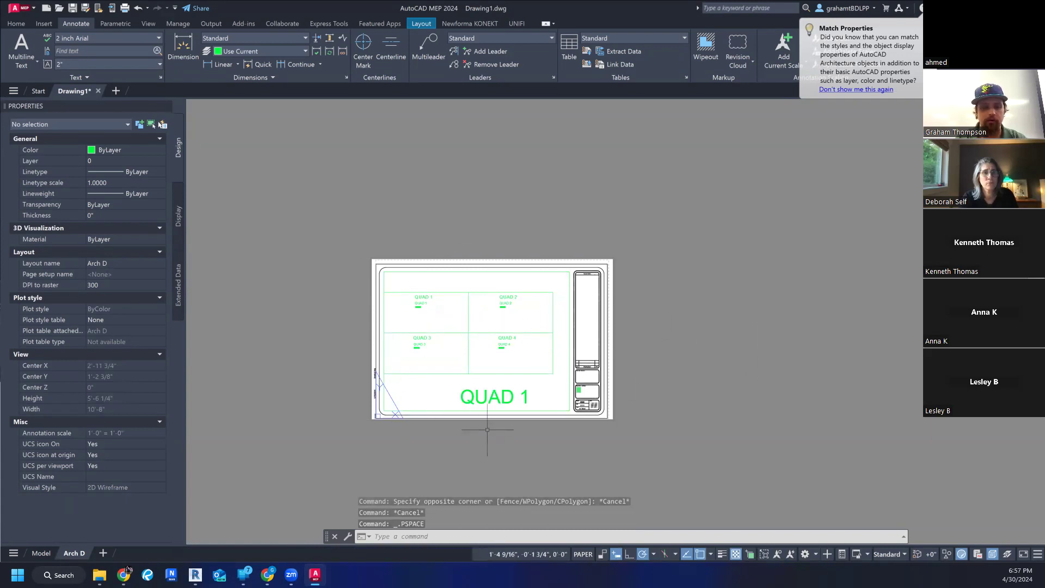
{"action": "type", "text": "ps"}
{"action": "key", "text": "Return"}
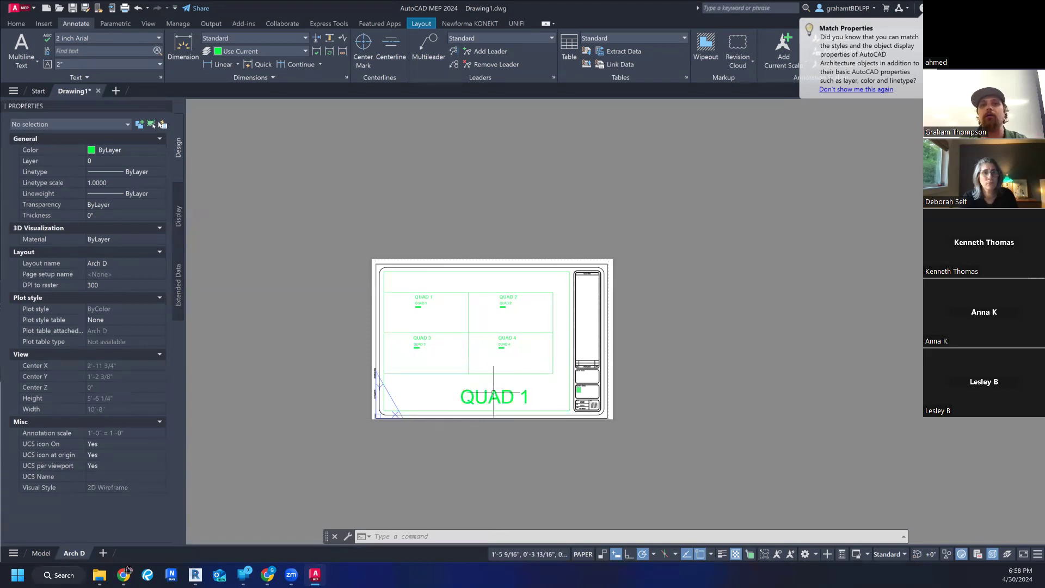
{"action": "scroll", "coordinate": [478, 393], "scroll_direction": "up", "scroll_amount": 2}
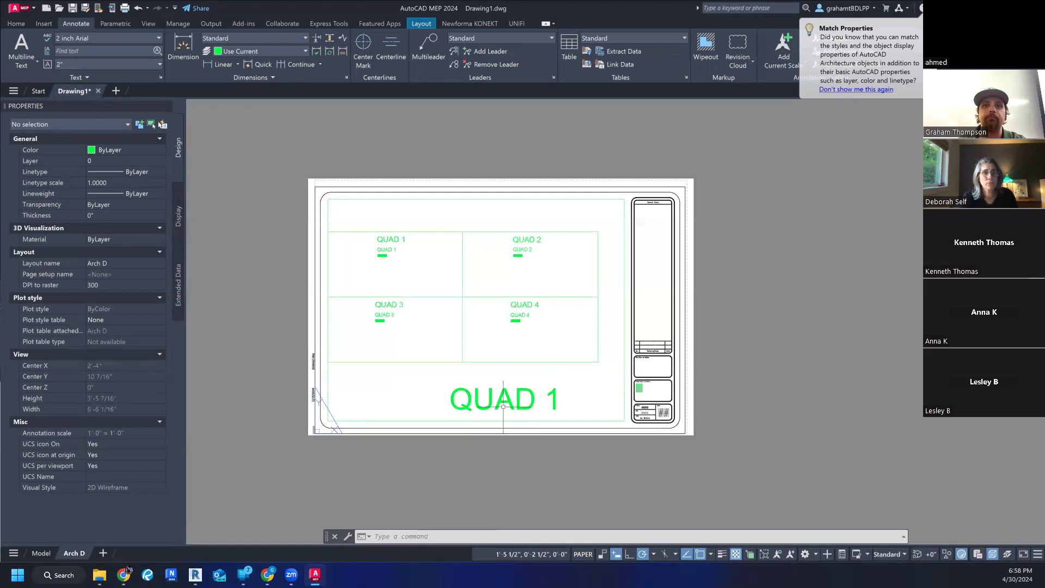
{"action": "left_click", "coordinate": [501, 403]}
{"action": "key", "text": "Delete"}
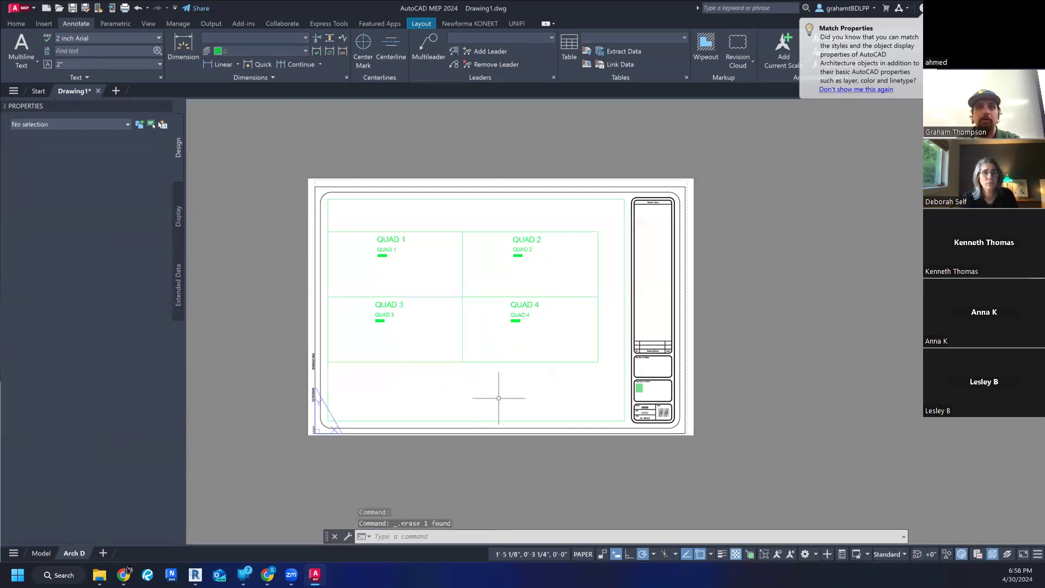
{"action": "left_click", "coordinate": [136, 39]}
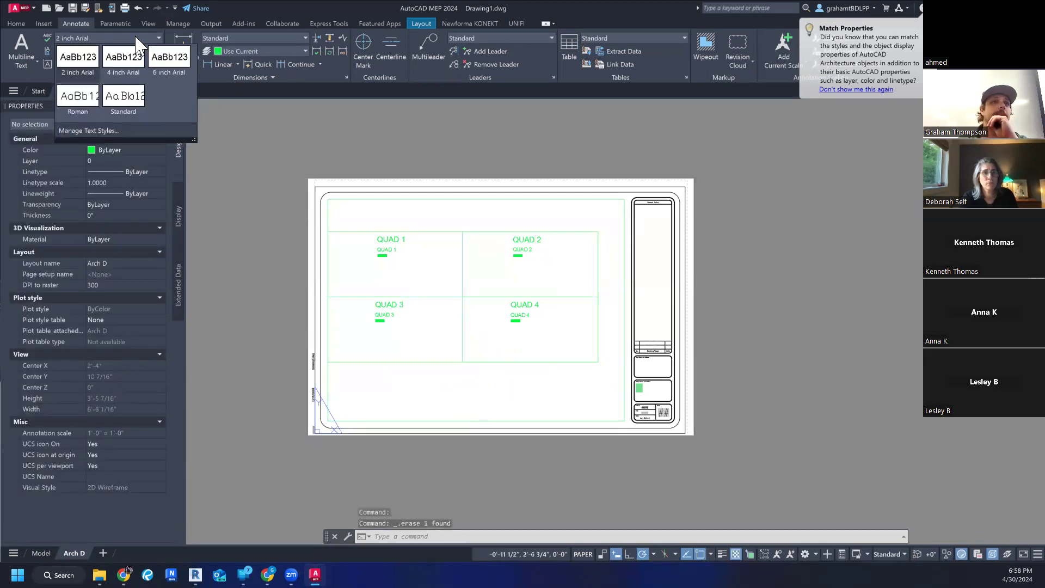
{"action": "left_click", "coordinate": [109, 130]}
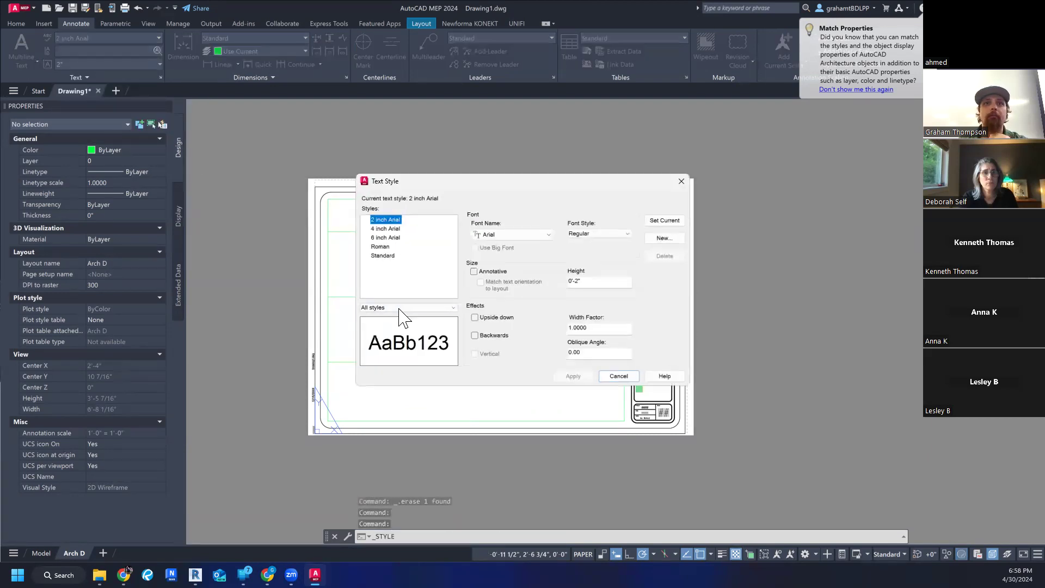
{"action": "double_click", "coordinate": [608, 284]}
{"action": "type", "text": "3/"}
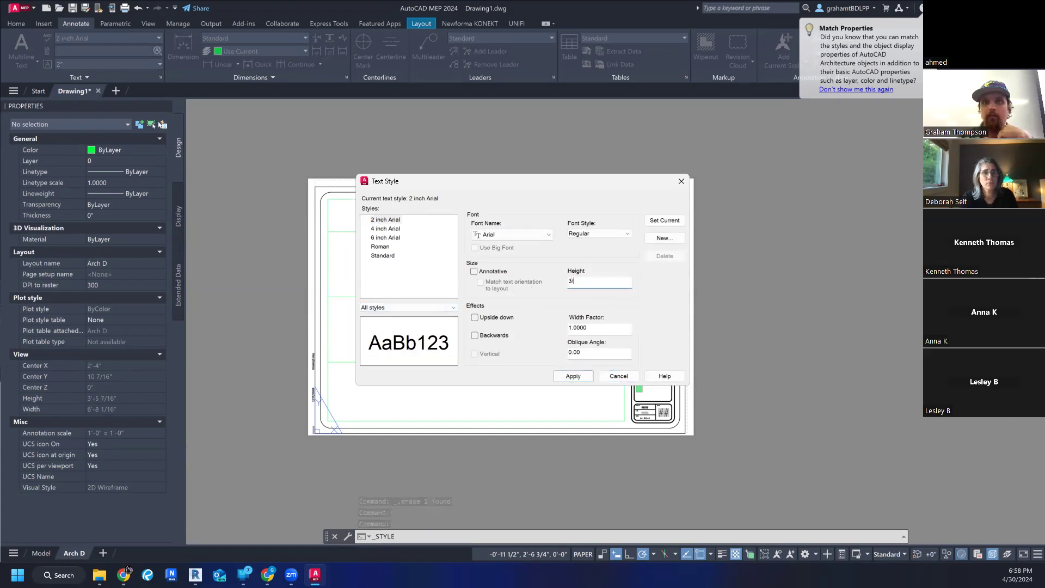
{"action": "type", "text": "16\""}
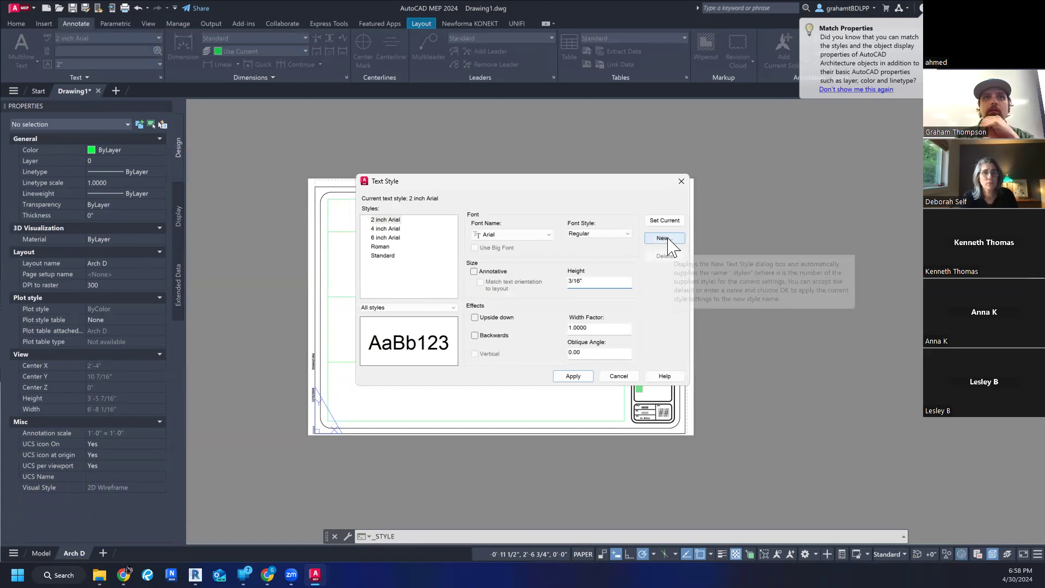
{"action": "key", "text": "Escape"}
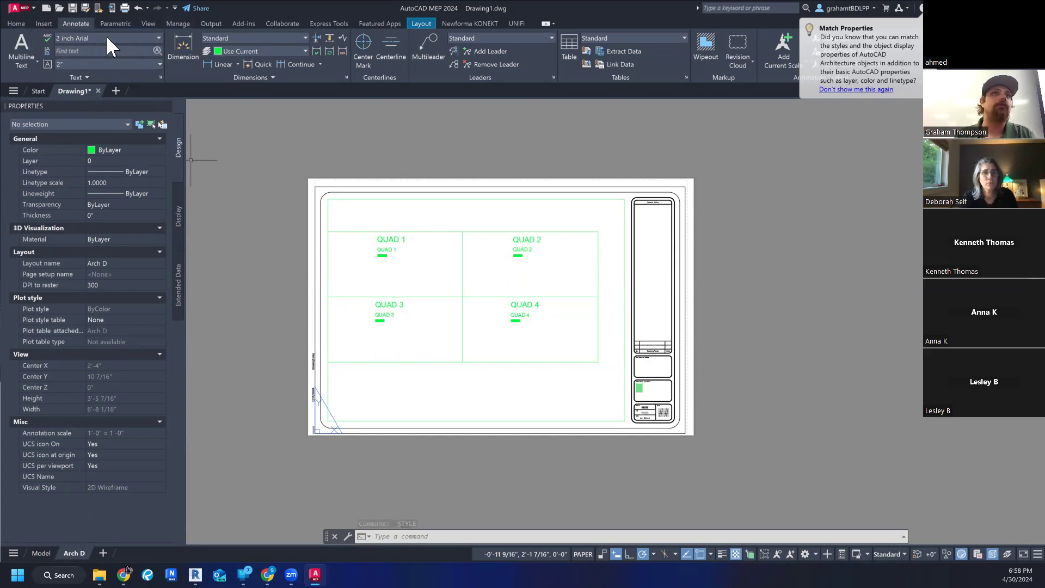
- Create a new text style named "316 inch Arial", based on the 2 inch Arial style
{"action": "left_click", "coordinate": [156, 38]}
{"action": "left_click", "coordinate": [124, 129]}
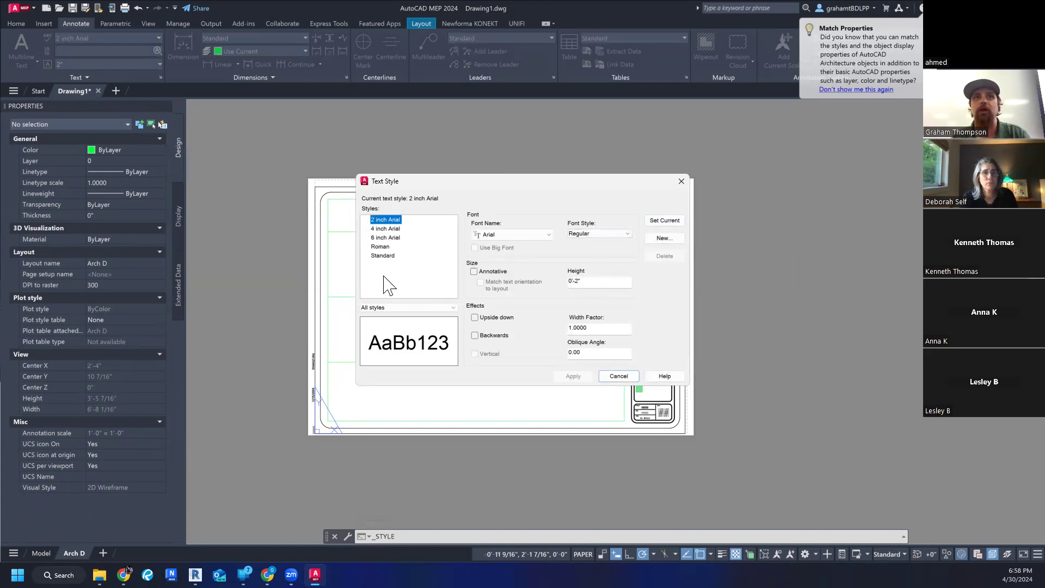
{"action": "left_click", "coordinate": [665, 240]}
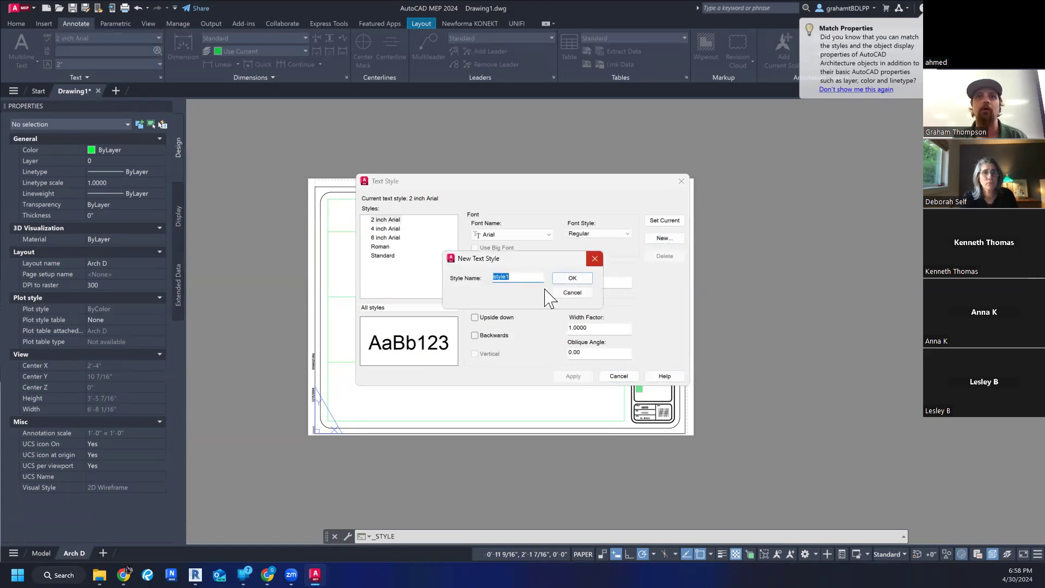
{"action": "type", "text": "3/16 inch Arial"}
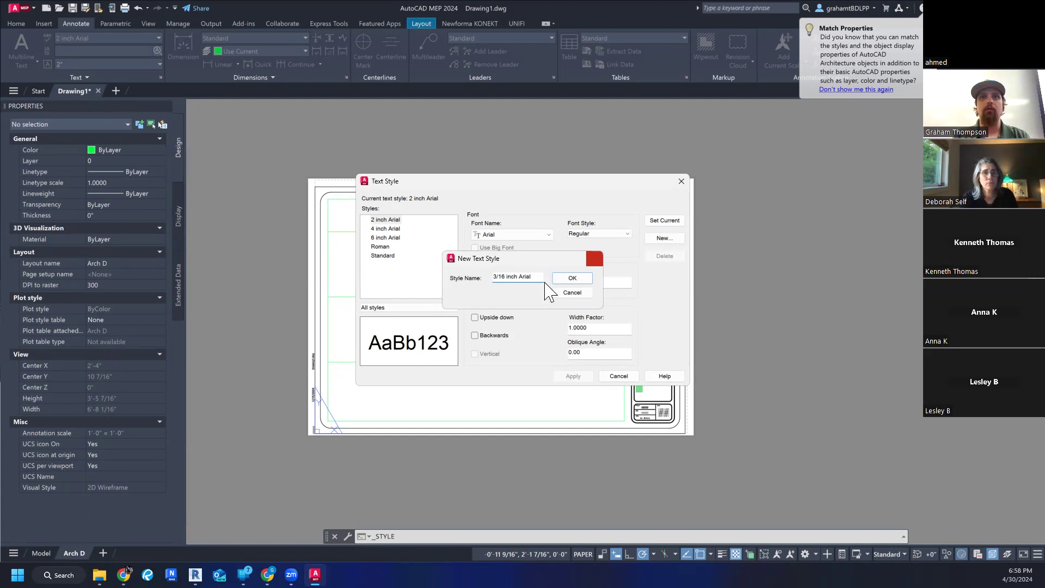
{"action": "key", "text": "Return"}
{"action": "key", "text": "Return"}
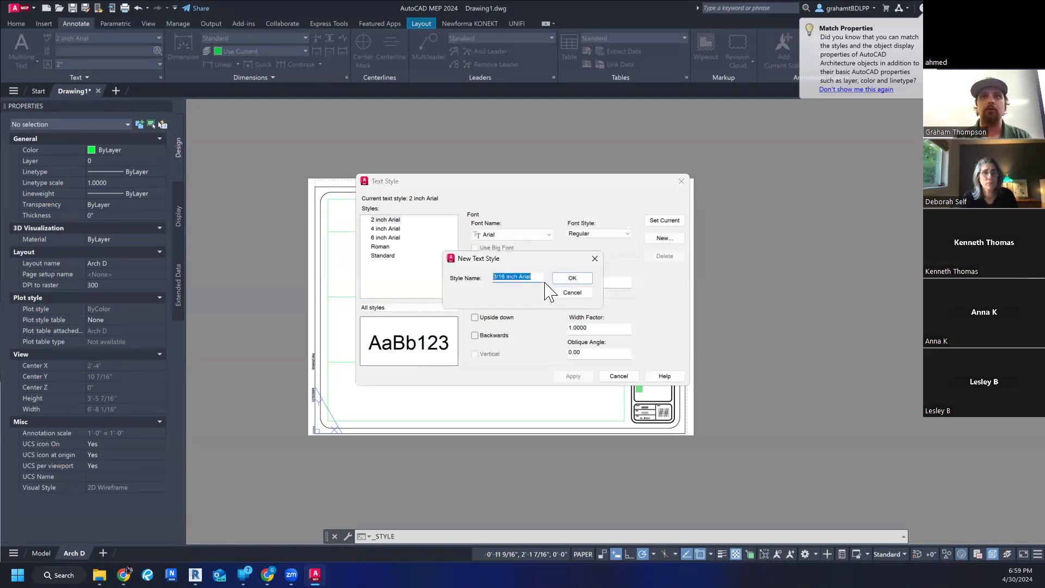
{"action": "left_click", "coordinate": [500, 280]}
{"action": "key", "text": "BackSpace"}
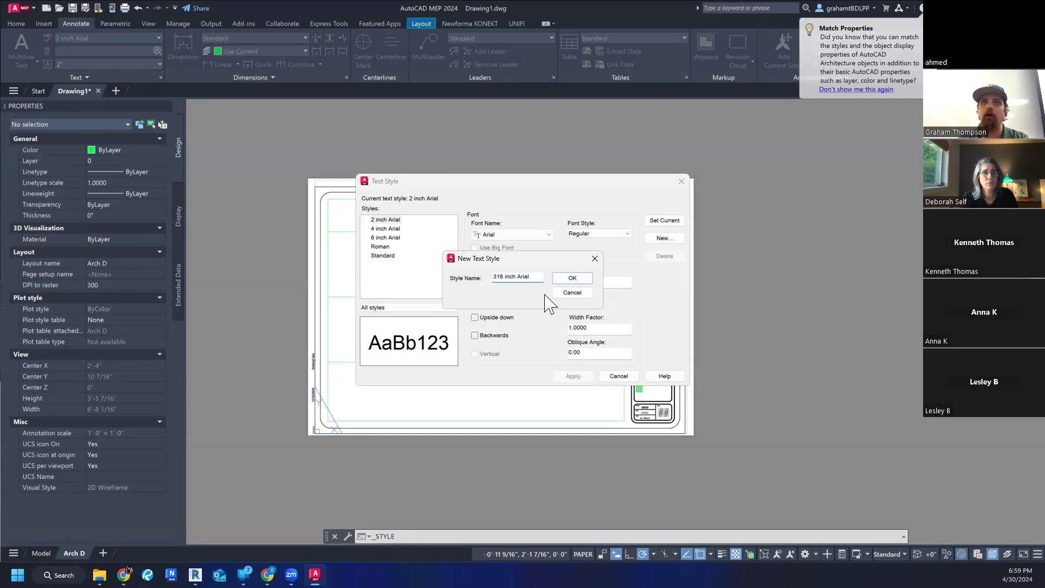
{"action": "key", "text": "Return"}
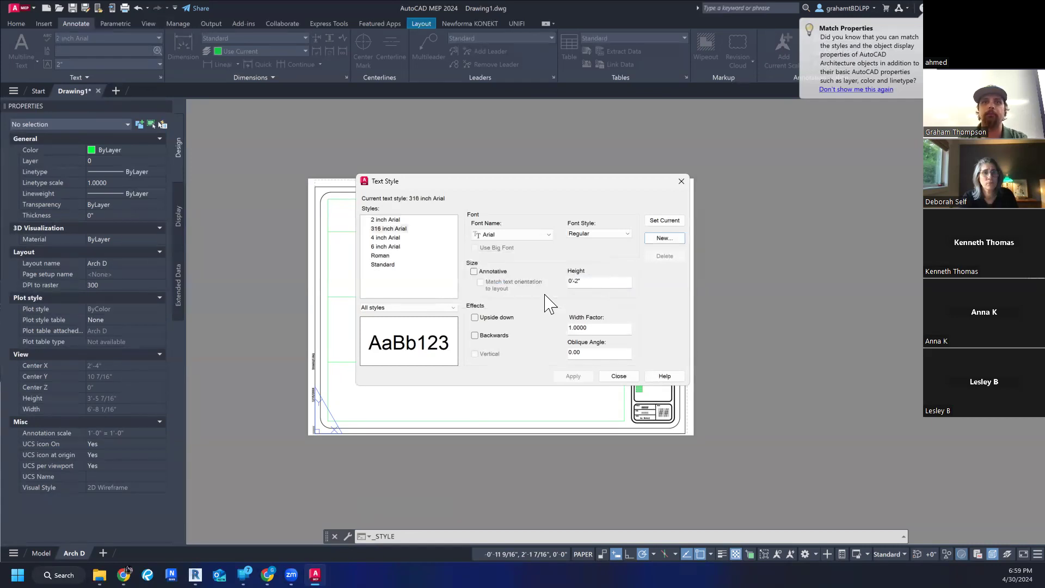
- Set the new text style's height to 3/16", apply it and close the text style settings
{"action": "left_click", "coordinate": [607, 284]}
{"action": "type", "text": "3/16"}
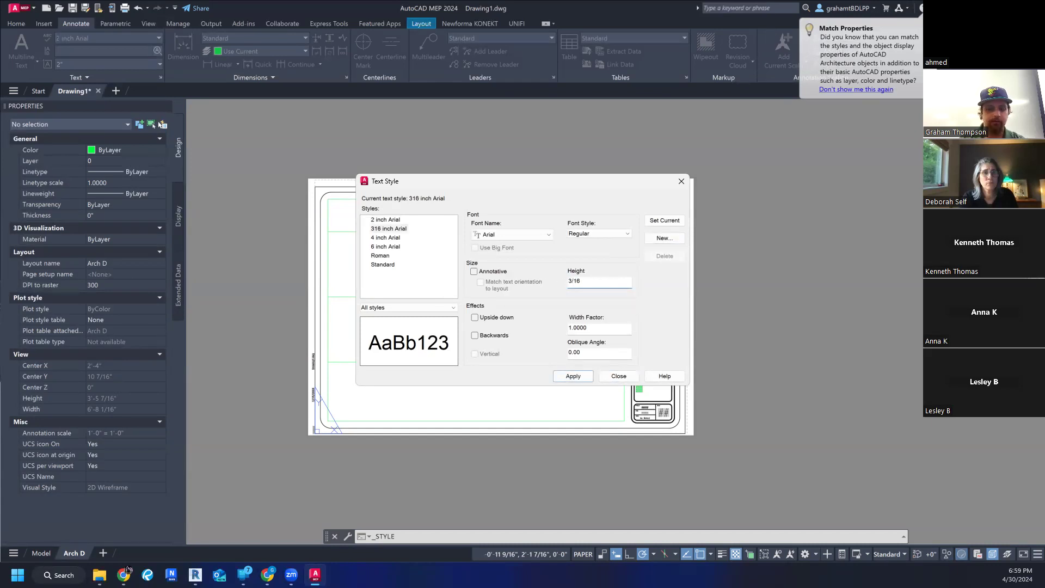
{"action": "type", "text": "\""}
{"action": "key", "text": "Return"}
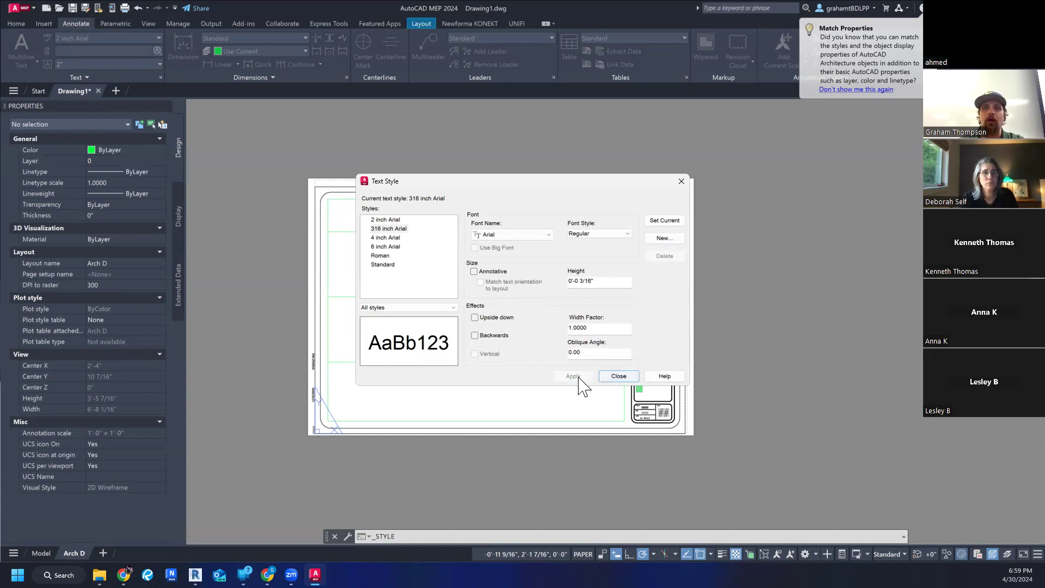
{"action": "left_click", "coordinate": [616, 377]}
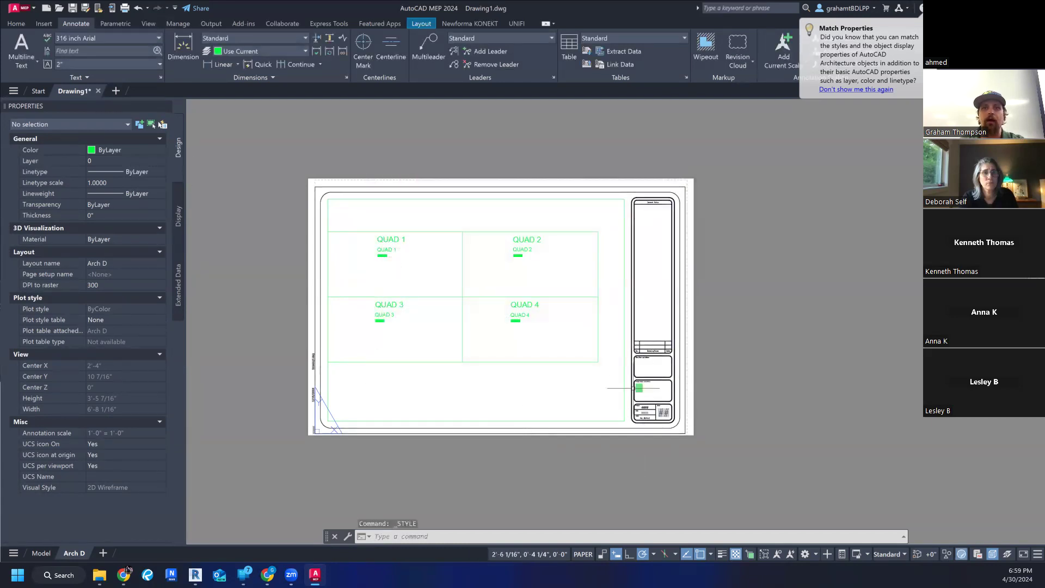
- Place a multiline text box in the 316 inch Arial style across the title block's Firm Name and Address box
{"action": "scroll", "coordinate": [656, 284], "scroll_direction": "up", "scroll_amount": 3}
{"action": "scroll", "coordinate": [657, 283], "scroll_direction": "down", "scroll_amount": 2}
{"action": "scroll", "coordinate": [657, 283], "scroll_direction": "up", "scroll_amount": 3}
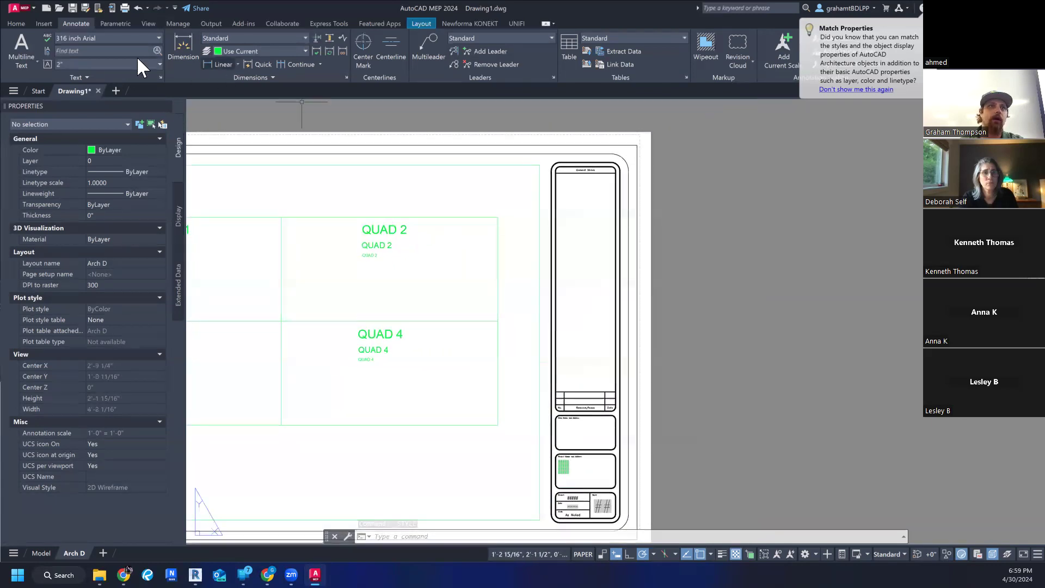
{"action": "left_click", "coordinate": [20, 63]}
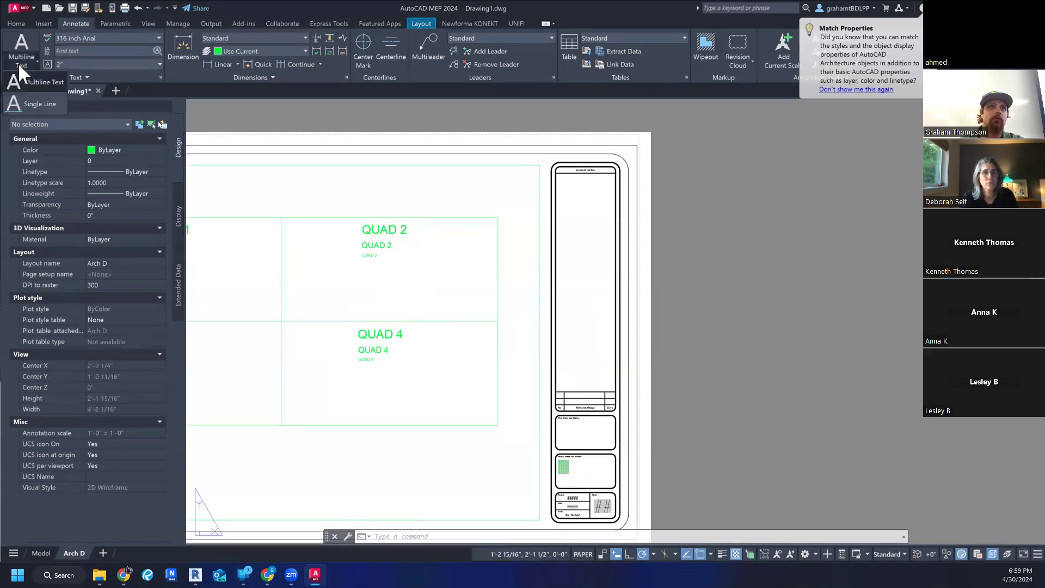
{"action": "left_click", "coordinate": [47, 81]}
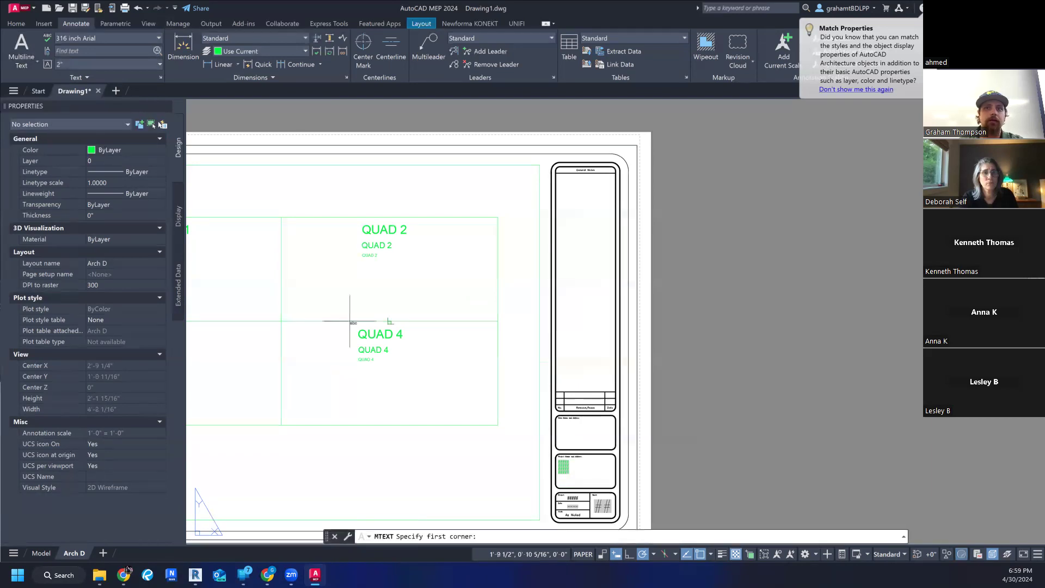
{"action": "scroll", "coordinate": [566, 422], "scroll_direction": "up", "scroll_amount": 5}
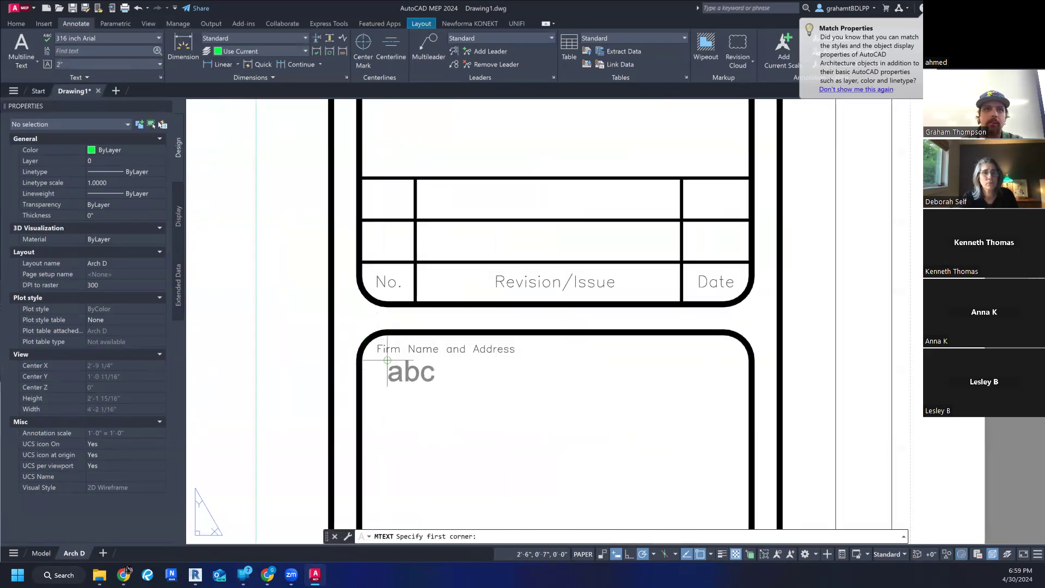
{"action": "left_click", "coordinate": [387, 360]}
{"action": "scroll", "coordinate": [403, 363], "scroll_direction": "down", "scroll_amount": 4}
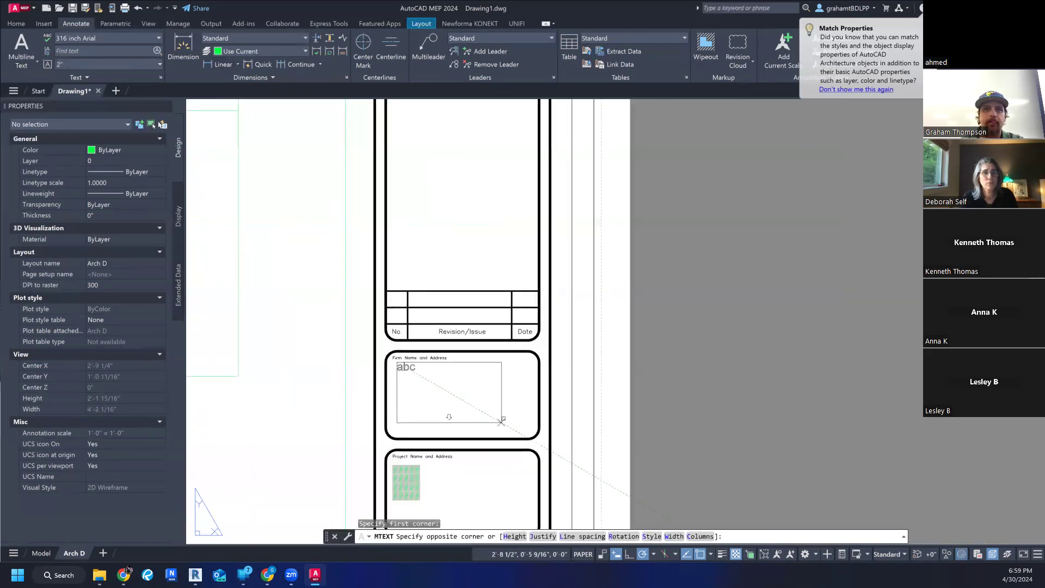
{"action": "left_click", "coordinate": [529, 428]}
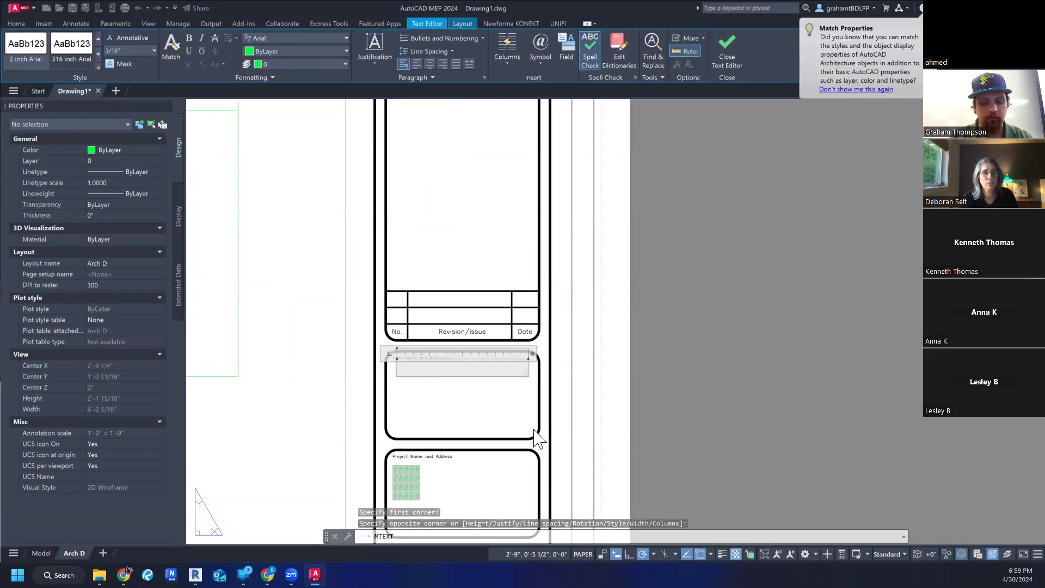
- Enter "Thompson Construction" in the Firm Name and Address box, with the firm's street address on a second line
{"action": "type", "text": "Th"}
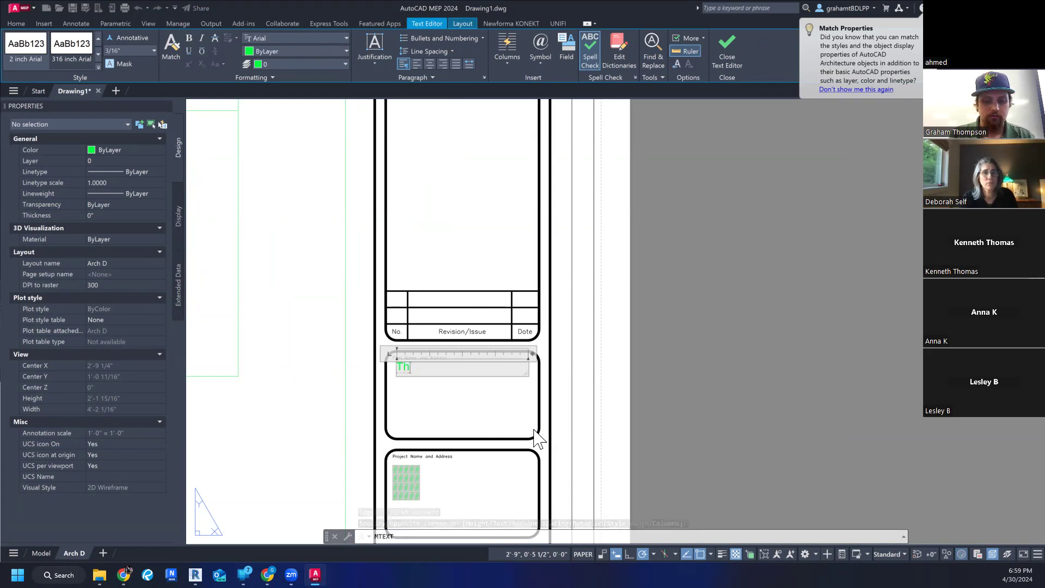
{"action": "type", "text": "ompson"}
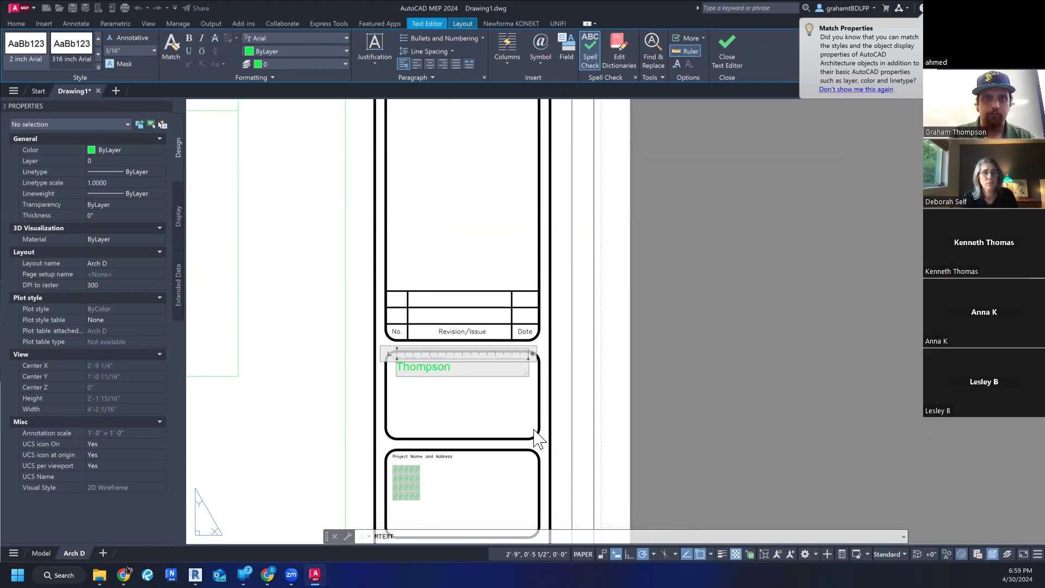
{"action": "type", "text": " Construction"}
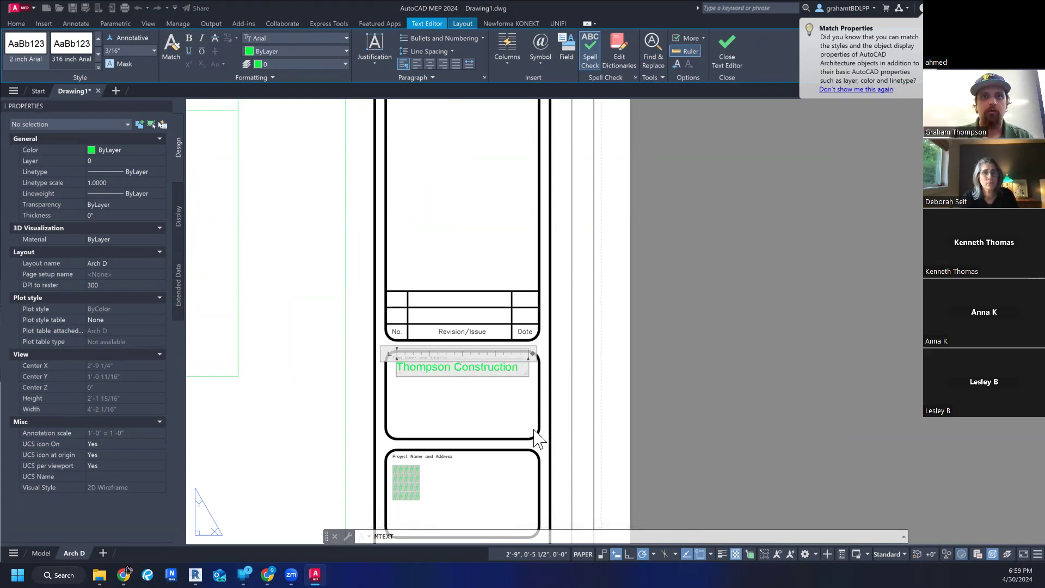
{"action": "key", "text": "Return"}
{"action": "type", "text": "123"}
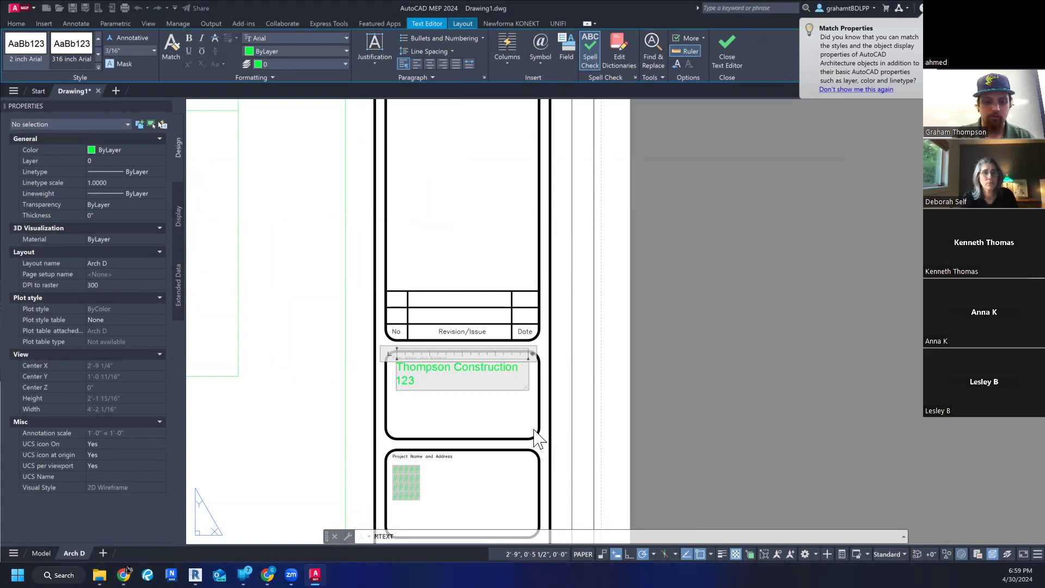
{"action": "type", "text": " Pine Place Blvf"}
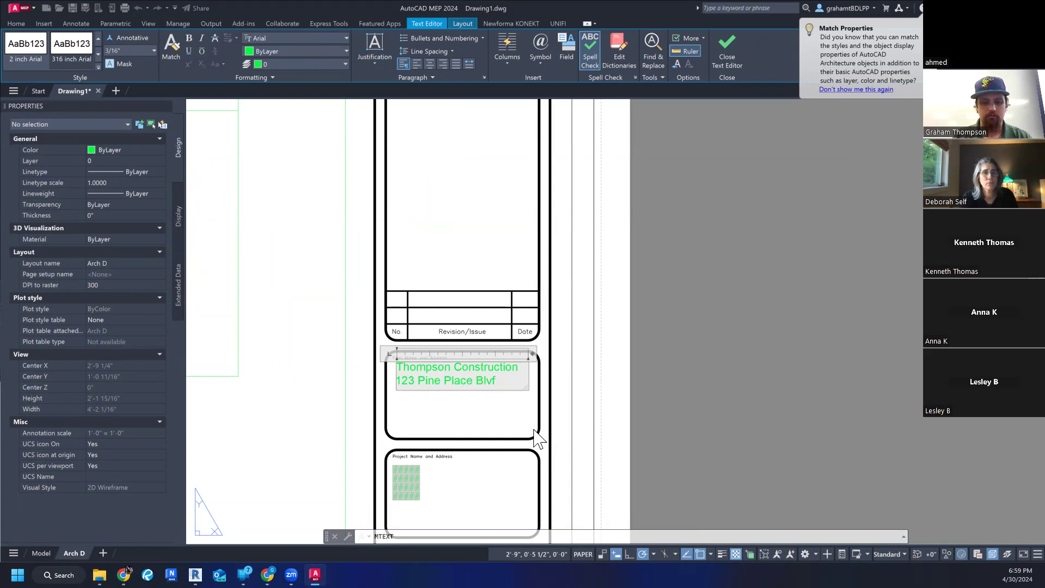
{"action": "key", "text": "BackSpace"}
{"action": "type", "text": "d"}
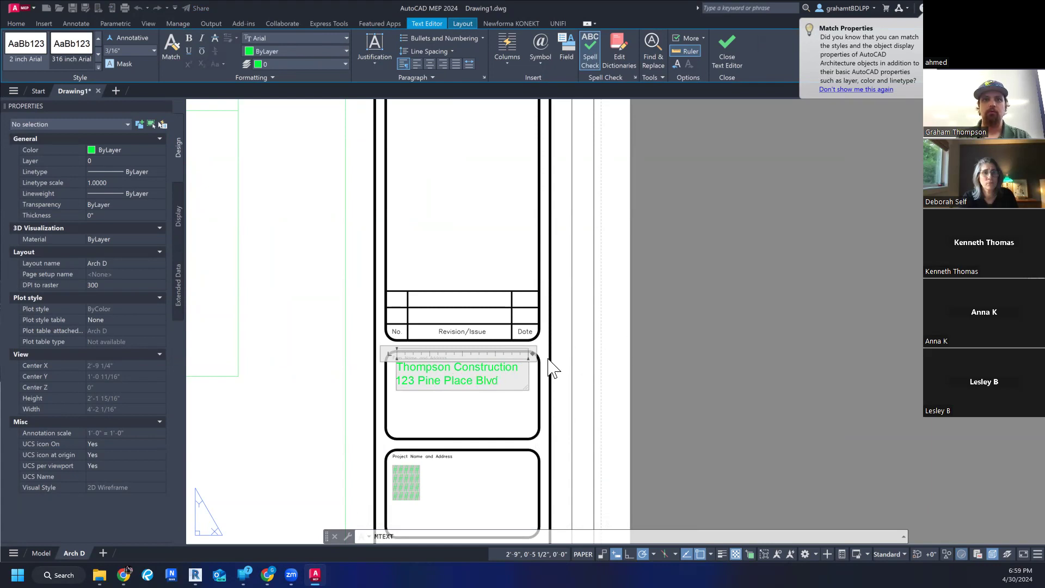
- Add the firm's city and country as a third line and finish the title block text
{"action": "key", "text": "Return"}
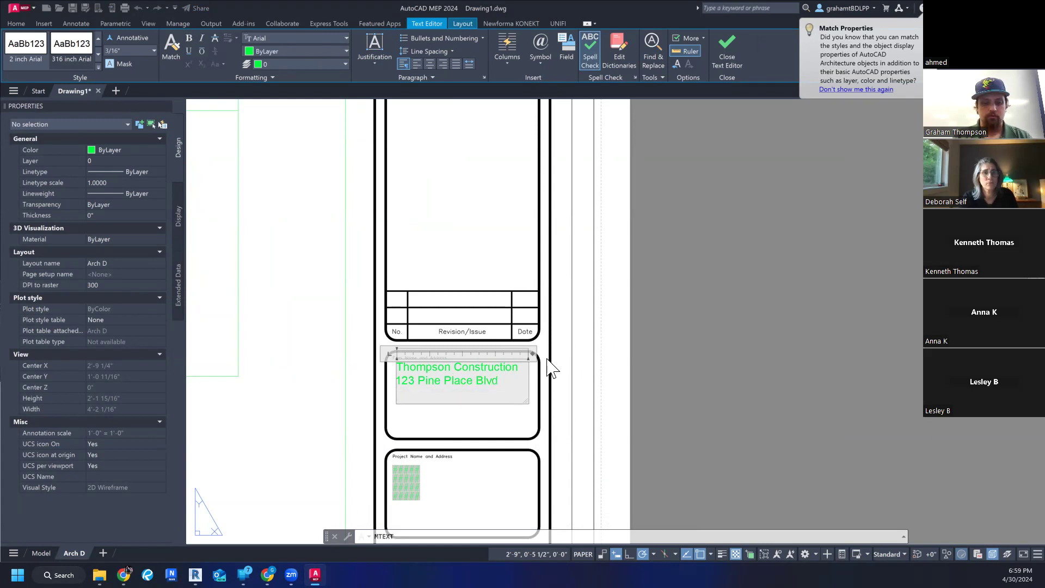
{"action": "type", "text": "Someh"}
{"action": "type", "text": "ere"}
{"action": "key", "text": "BackSpace"}
{"action": "key", "text": "BackSpace"}
{"action": "key", "text": "BackSpace"}
{"action": "key", "text": "BackSpace"}
{"action": "key", "text": "BackSpace"}
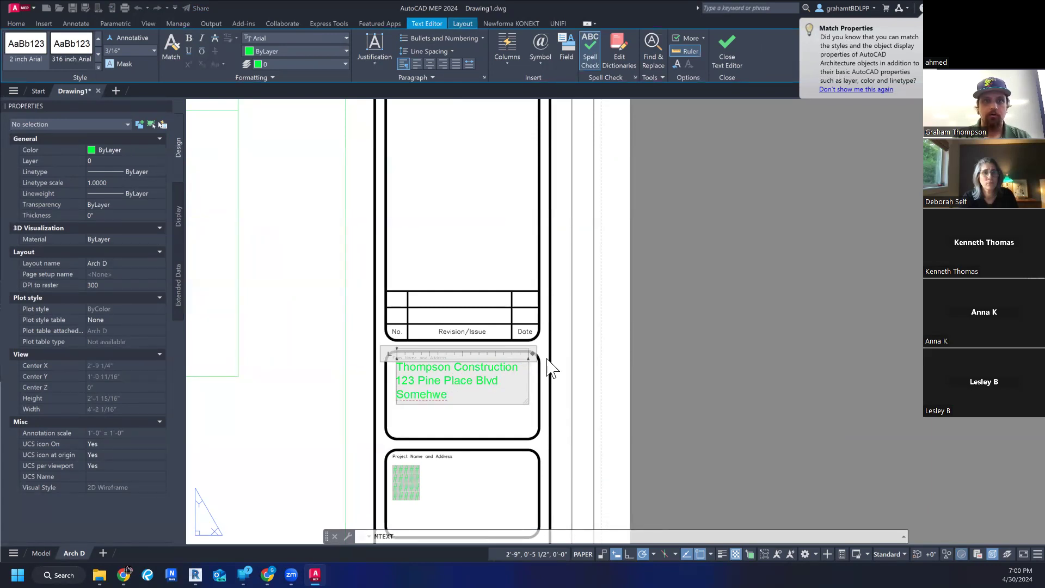
{"action": "type", "text": "ewhere, USA"}
{"action": "left_click", "coordinate": [610, 409]}
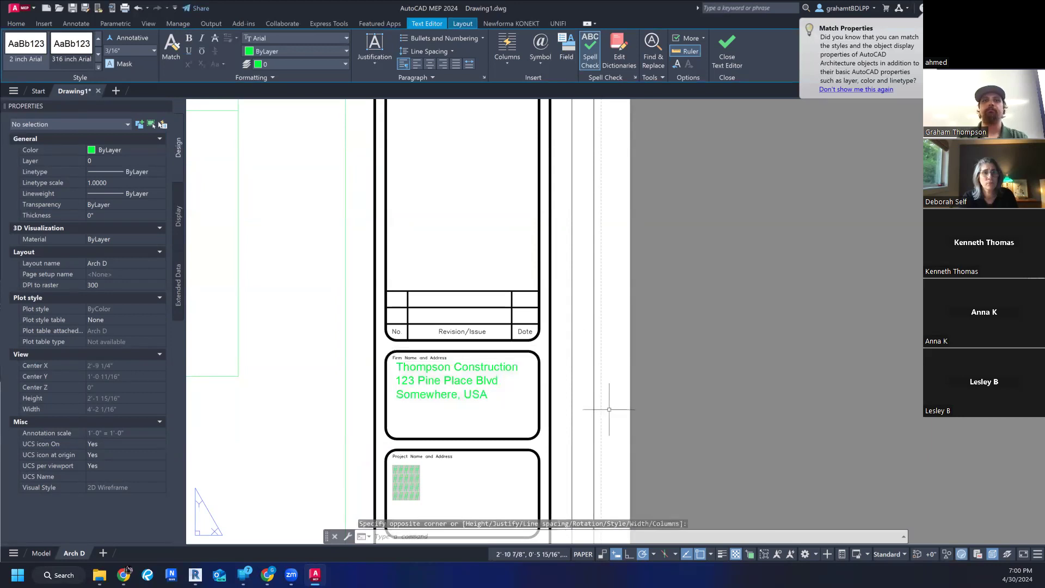
- Compare the size of the title block's firm text with the quadrant labels on the sheet
{"action": "scroll", "coordinate": [667, 376], "scroll_direction": "down", "scroll_amount": 2}
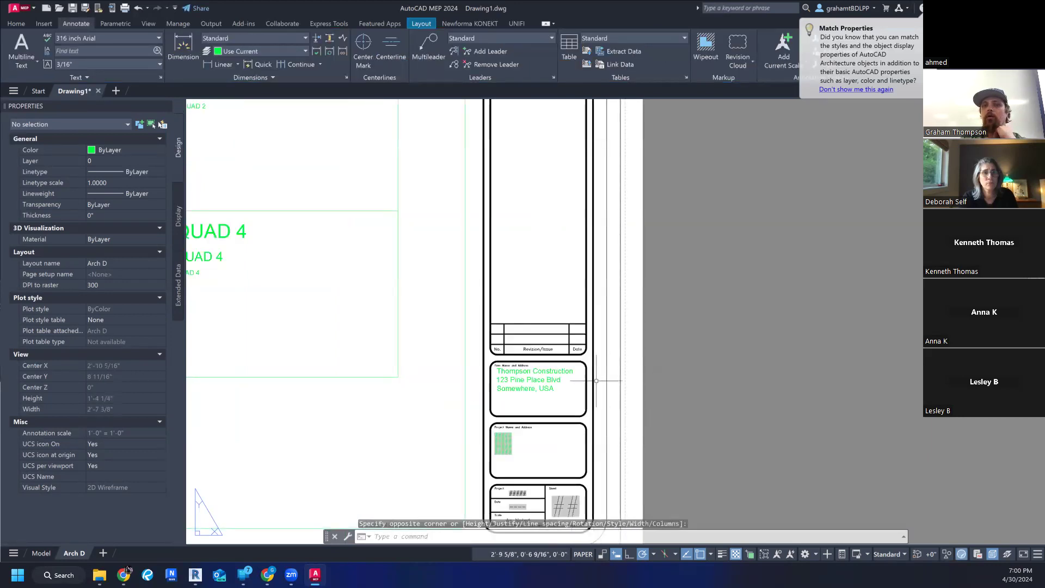
{"action": "scroll", "coordinate": [597, 381], "scroll_direction": "up", "scroll_amount": 4}
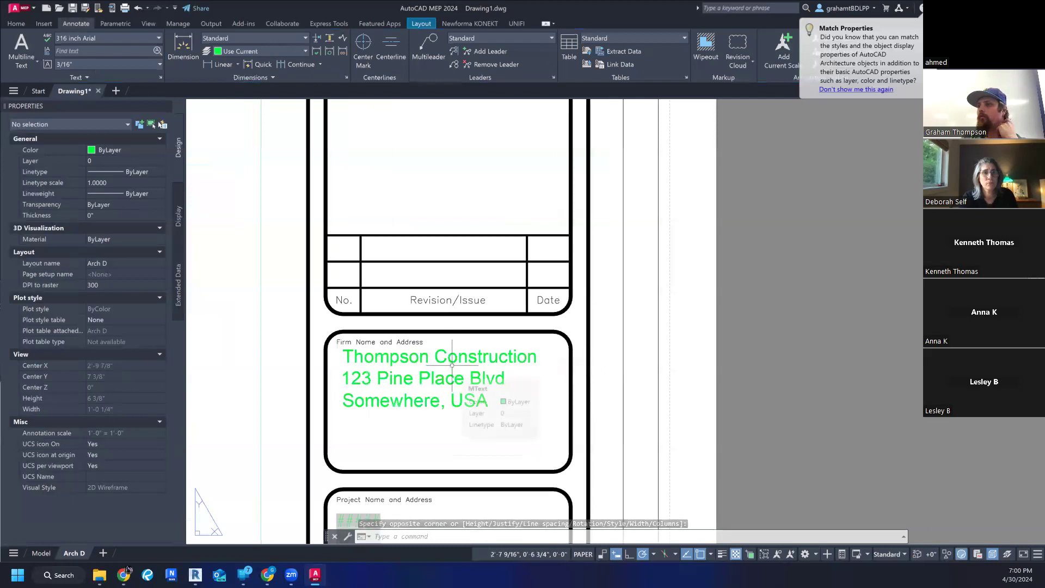
{"action": "scroll", "coordinate": [452, 365], "scroll_direction": "down", "scroll_amount": 8}
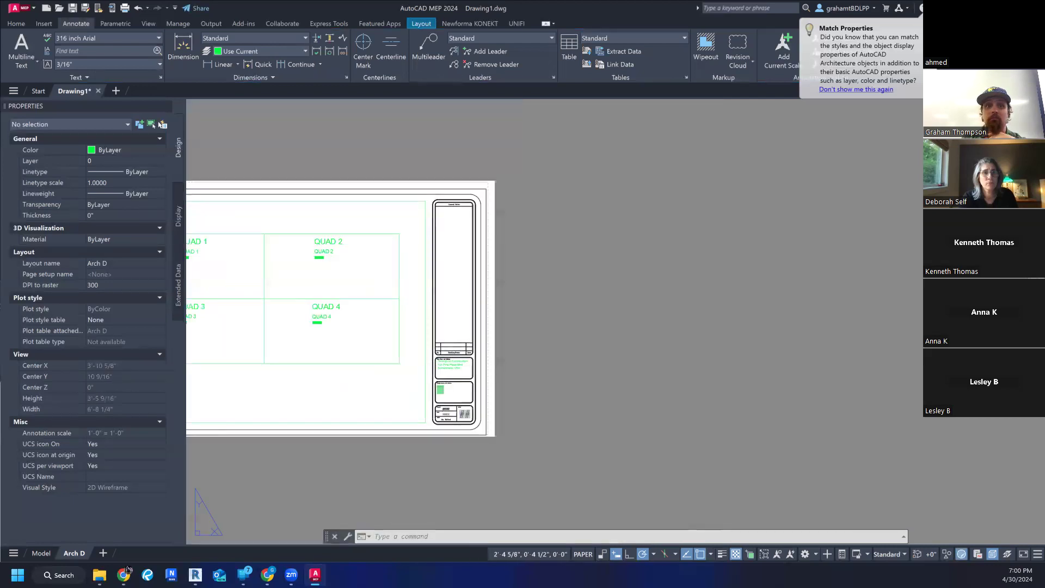
{"action": "middle_click_drag", "start_coordinate": [436, 390], "coordinate": [572, 390]}
{"action": "scroll", "coordinate": [566, 384], "scroll_direction": "up", "scroll_amount": 3}
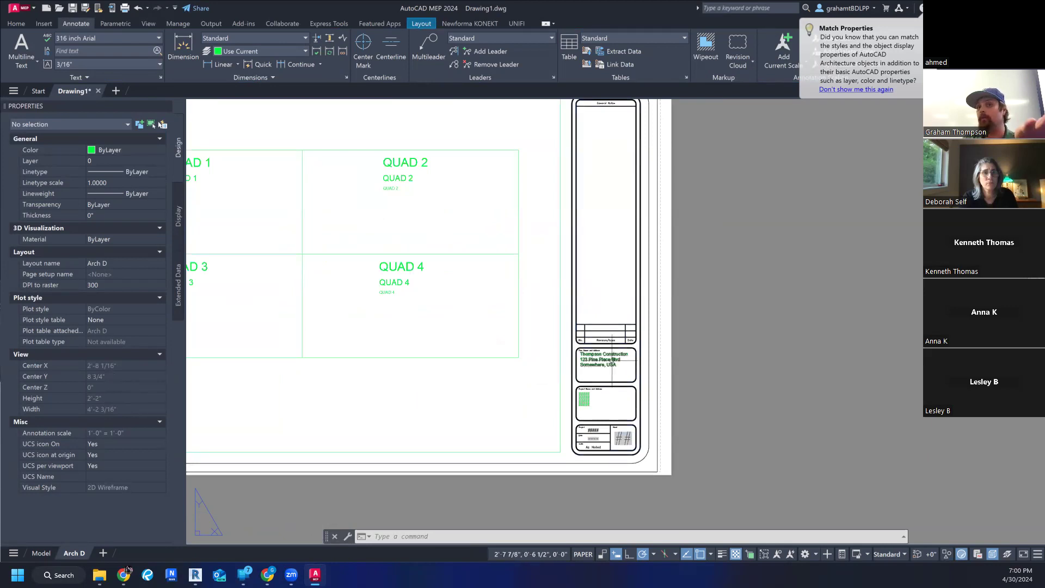
{"action": "scroll", "coordinate": [612, 360], "scroll_direction": "up", "scroll_amount": 4}
{"action": "scroll", "coordinate": [625, 355], "scroll_direction": "down", "scroll_amount": 4}
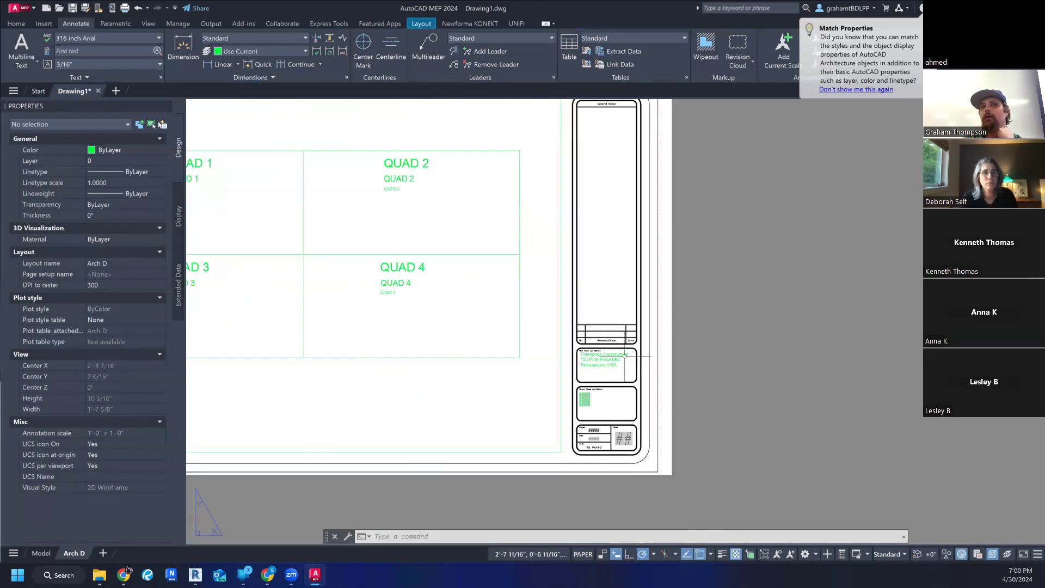
{"action": "scroll", "coordinate": [301, 238], "scroll_direction": "up", "scroll_amount": 6}
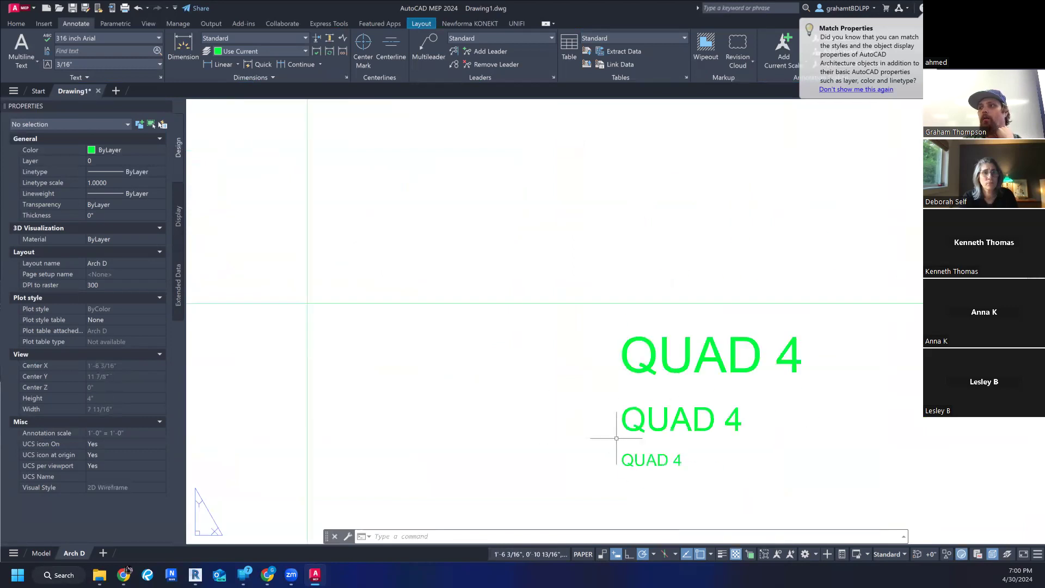
{"action": "scroll", "coordinate": [677, 474], "scroll_direction": "down", "scroll_amount": 7}
{"action": "scroll", "coordinate": [611, 426], "scroll_direction": "up", "scroll_amount": 6}
{"action": "scroll", "coordinate": [583, 411], "scroll_direction": "down", "scroll_amount": 4}
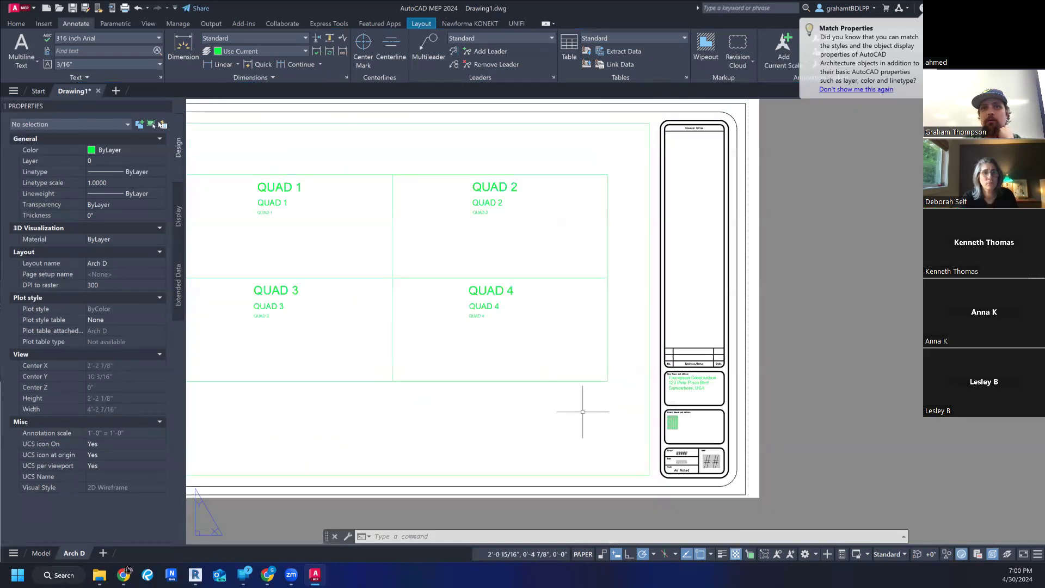
- Activate the viewport's model space and place a multiline text box below QUAD 4, starting at the grid's bottom midpoint
{"action": "double_click", "coordinate": [583, 412]}
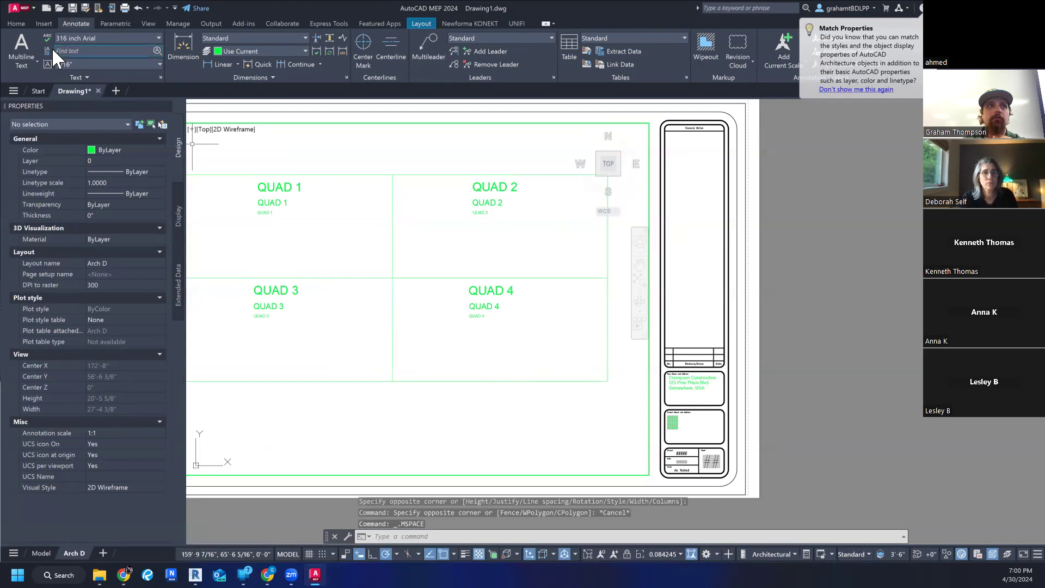
{"action": "left_click", "coordinate": [21, 48]}
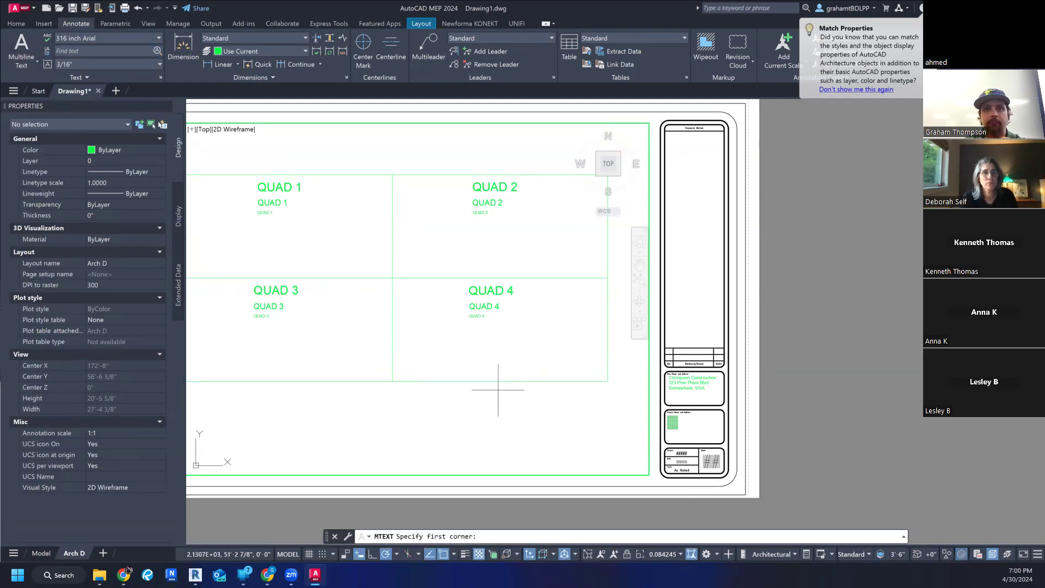
{"action": "left_click", "coordinate": [393, 381]}
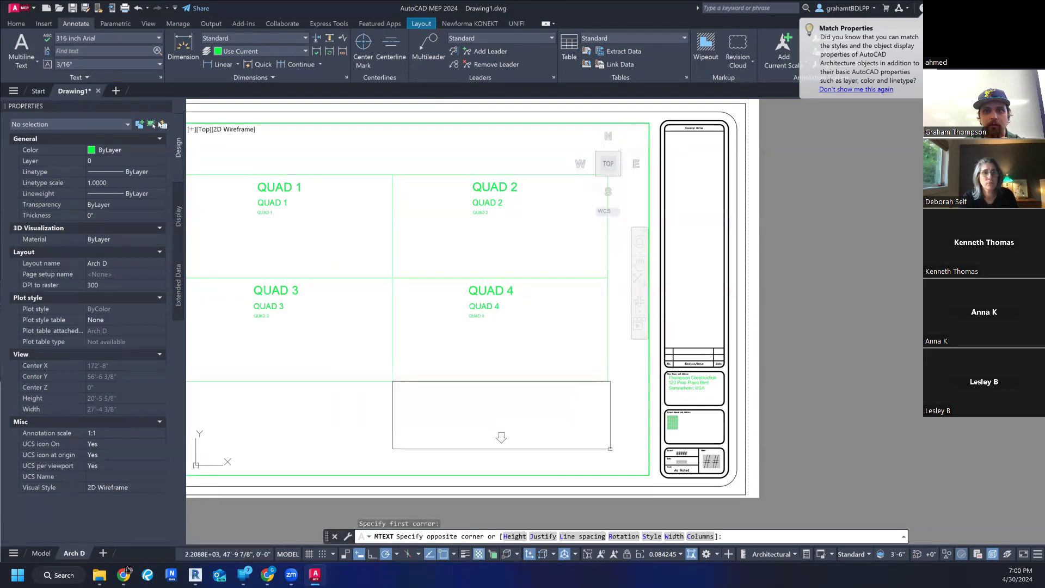
{"action": "left_click", "coordinate": [610, 449]}
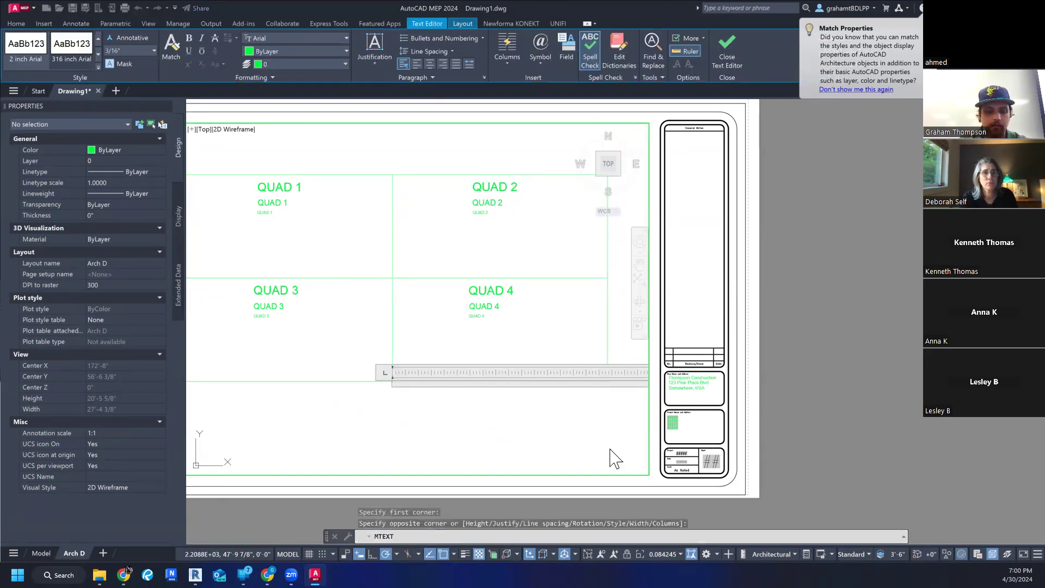
- Enter "Thompson Construction" and the firm's address on separate lines in the model-space text box and finish the text
{"action": "type", "text": "Thompson Construc"}
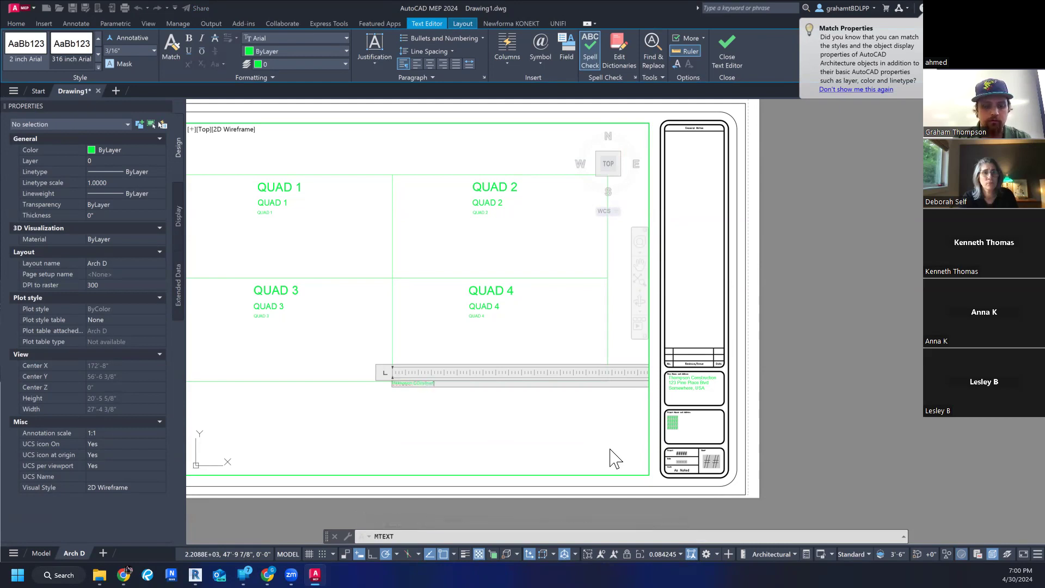
{"action": "type", "text": "tion"}
{"action": "key", "text": "Return"}
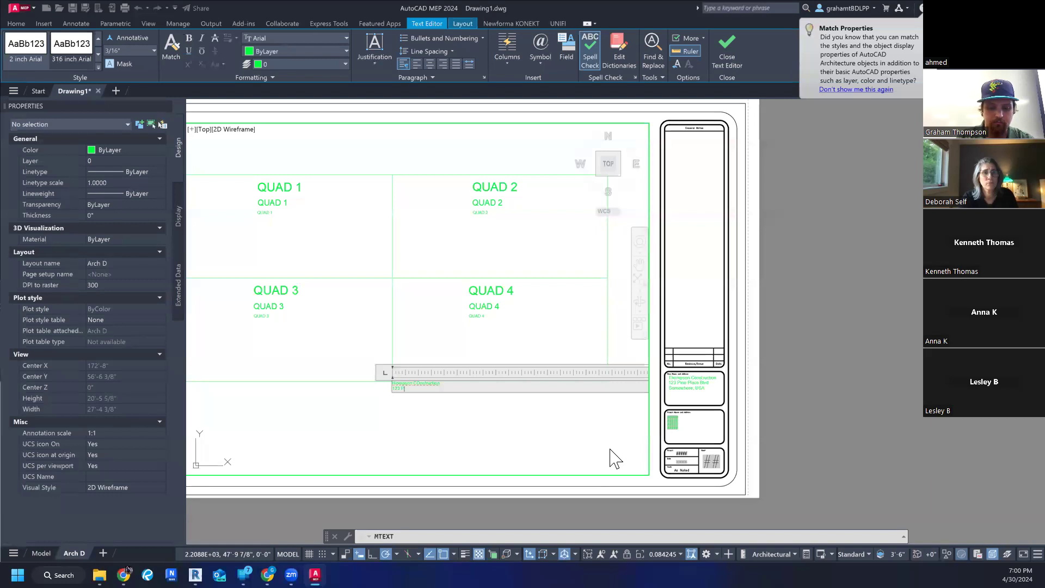
{"action": "type", "text": "123 Pine Place"}
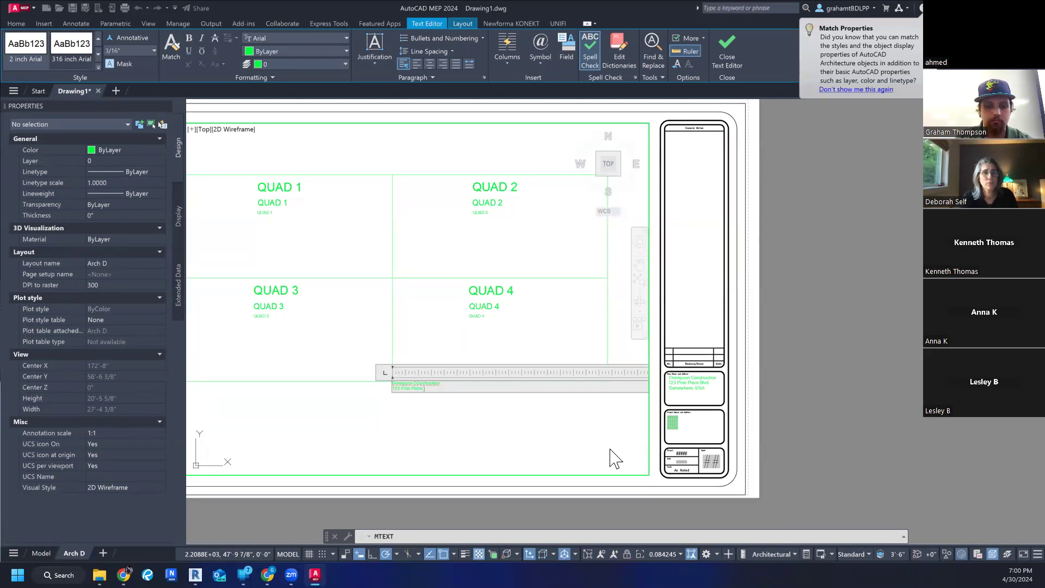
{"action": "type", "text": " Blvd"}
{"action": "key", "text": "Return"}
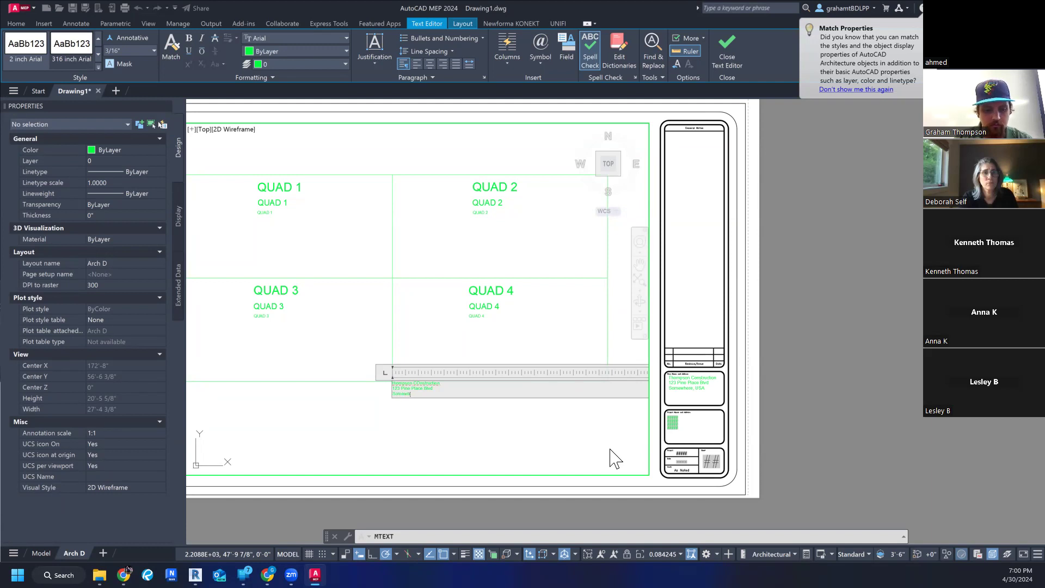
{"action": "key", "text": "Return"}
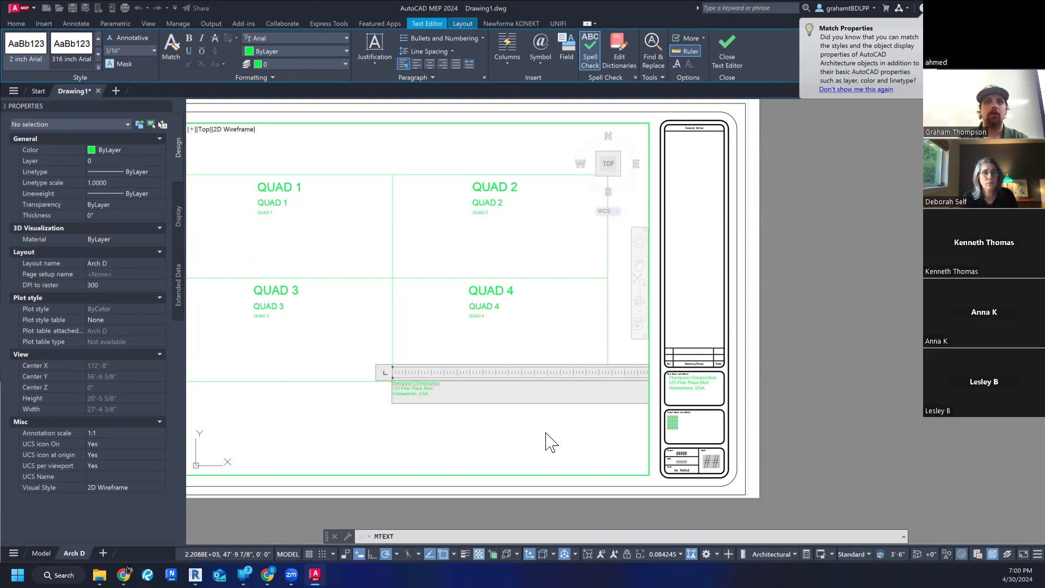
{"action": "left_click", "coordinate": [543, 428]}
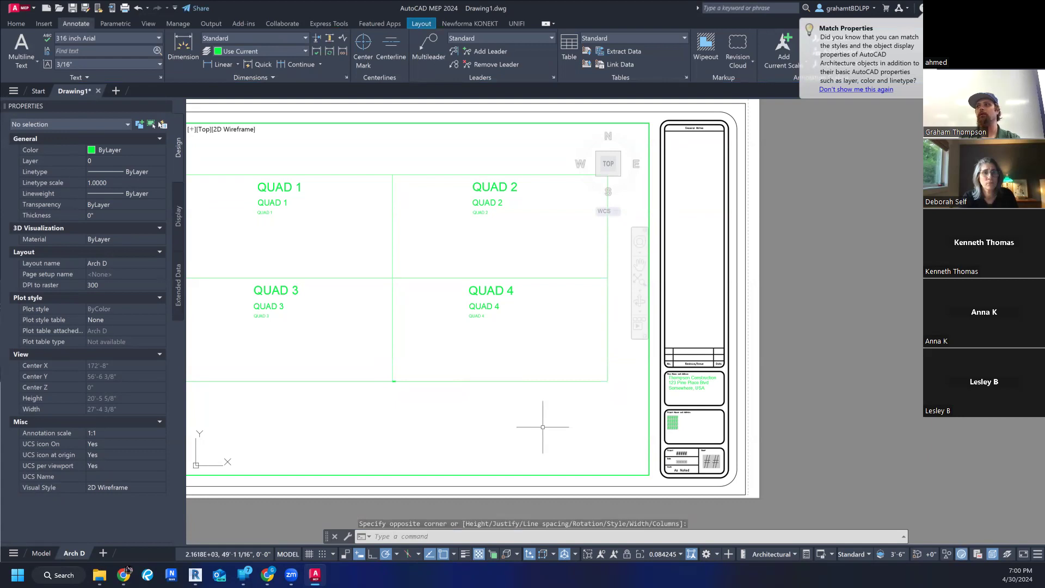
- Examine the new model-space text at the grid's bottom midpoint and compare its size with the quadrant labels
{"action": "scroll", "coordinate": [396, 384], "scroll_direction": "up", "scroll_amount": 4}
{"action": "scroll", "coordinate": [397, 388], "scroll_direction": "up", "scroll_amount": 8}
{"action": "scroll", "coordinate": [397, 388], "scroll_direction": "up", "scroll_amount": 4}
{"action": "mouse_move", "coordinate": [463, 301]}
{"action": "middle_mouse_down"}
{"action": "mouse_move", "coordinate": [447, 455]}
{"action": "mouse_move", "coordinate": [437, 427]}
{"action": "middle_mouse_up"}
{"action": "scroll", "coordinate": [447, 450], "scroll_direction": "down", "scroll_amount": 17}
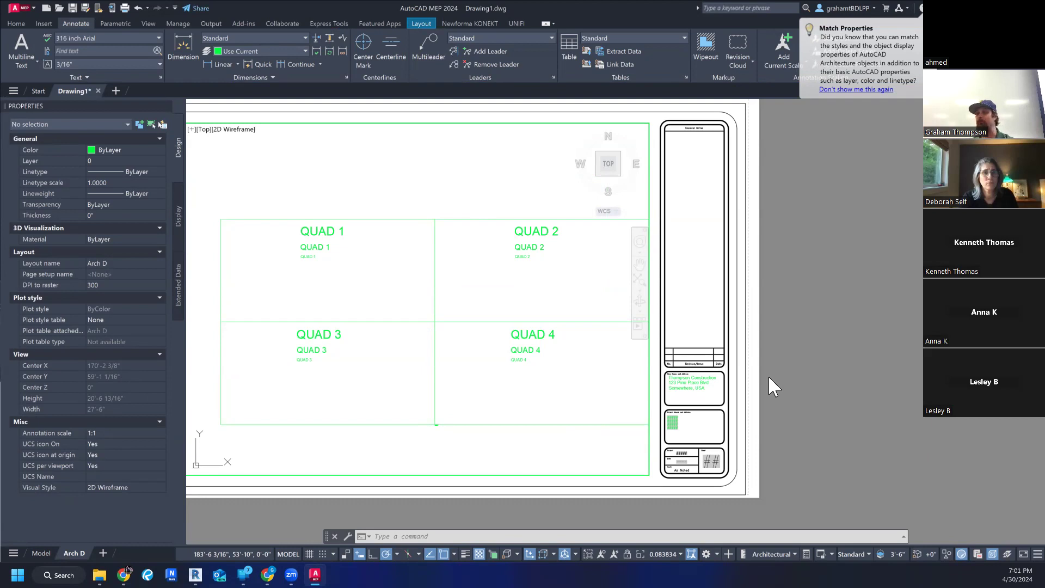
{"action": "scroll", "coordinate": [446, 348], "scroll_direction": "down", "scroll_amount": 4}
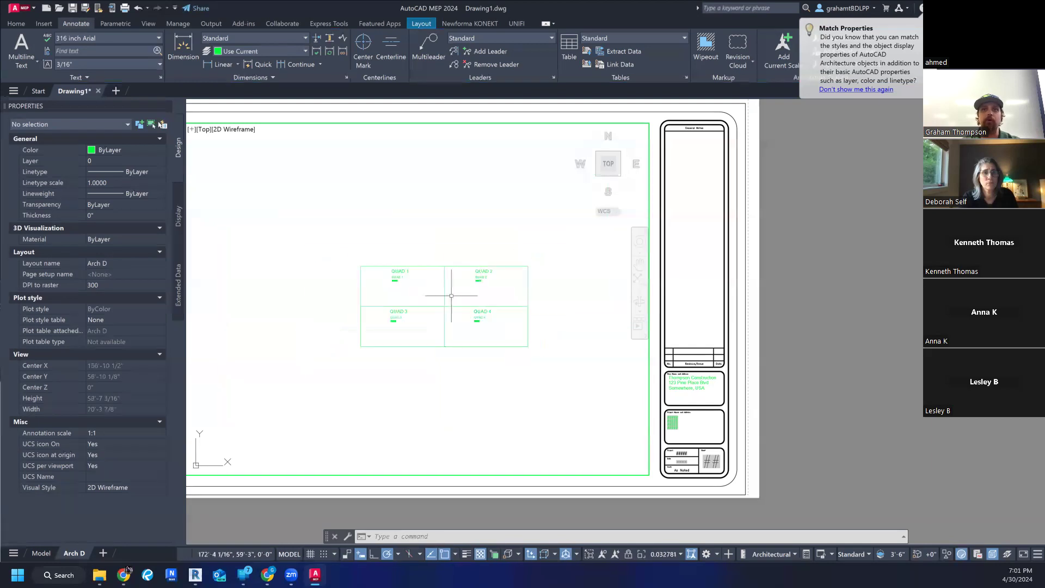
{"action": "scroll", "coordinate": [350, 291], "scroll_direction": "up", "scroll_amount": 4}
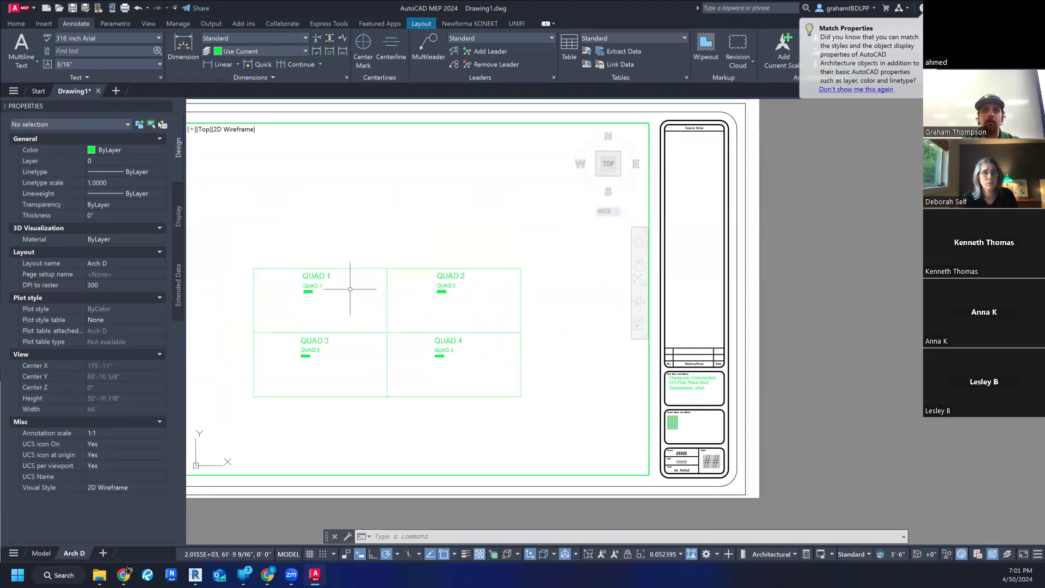
{"action": "scroll", "coordinate": [356, 293], "scroll_direction": "down", "scroll_amount": 8}
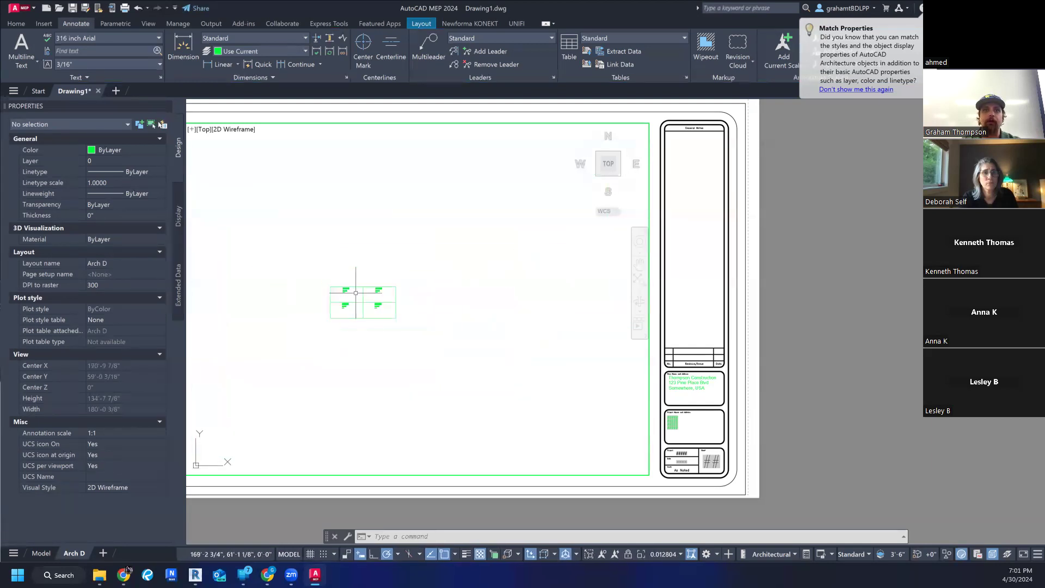
- Move the vertical line at the right edge of the quadrant grid 175' horizontally to the right
{"action": "left_click", "coordinate": [396, 294]}
{"action": "type", "text": "m"}
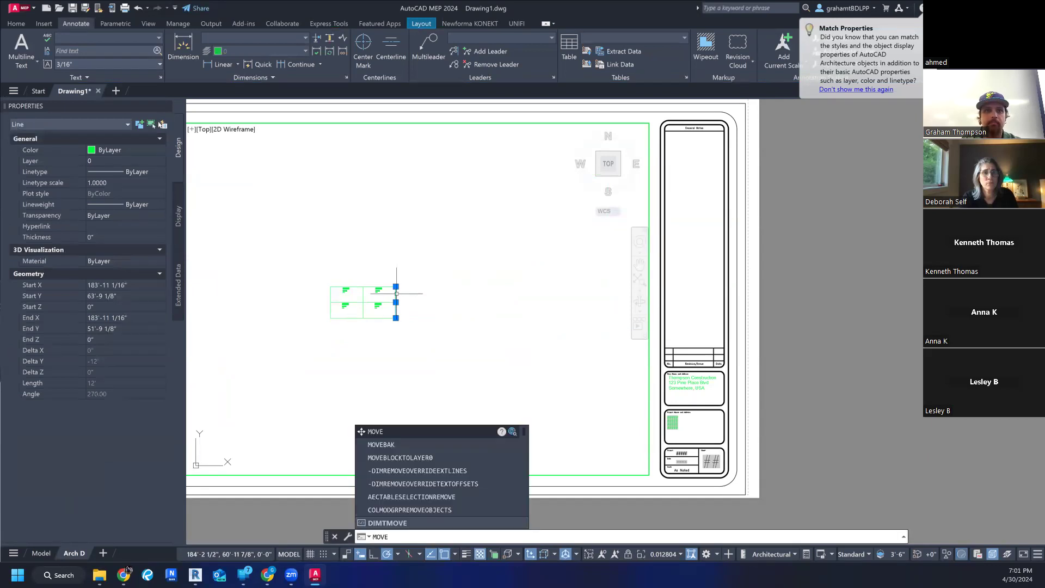
{"action": "key", "text": "Return"}
{"action": "left_click", "coordinate": [396, 287]}
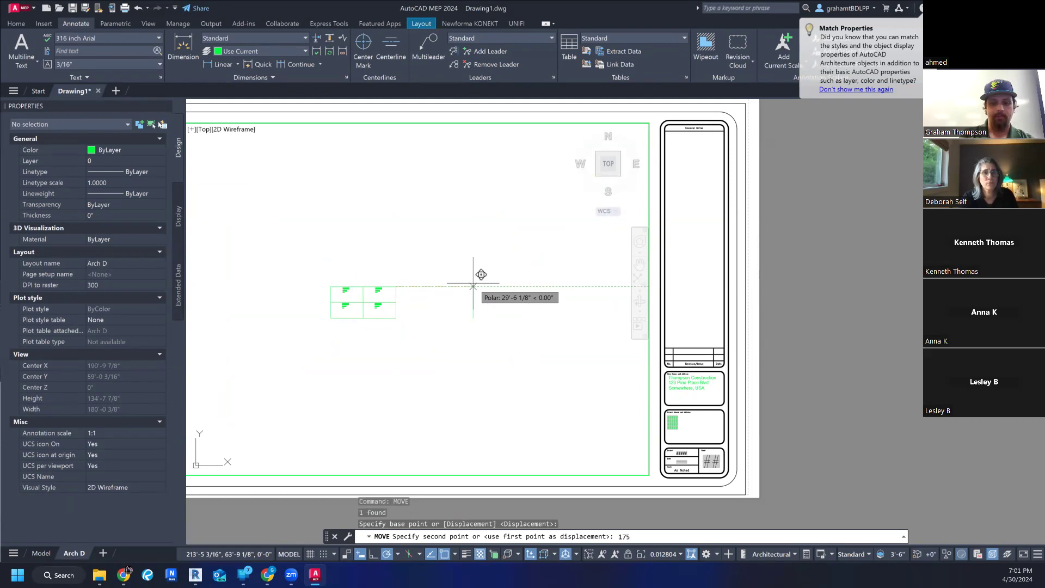
{"action": "key", "text": "Return"}
{"action": "scroll", "coordinate": [474, 280], "scroll_direction": "down", "scroll_amount": 6}
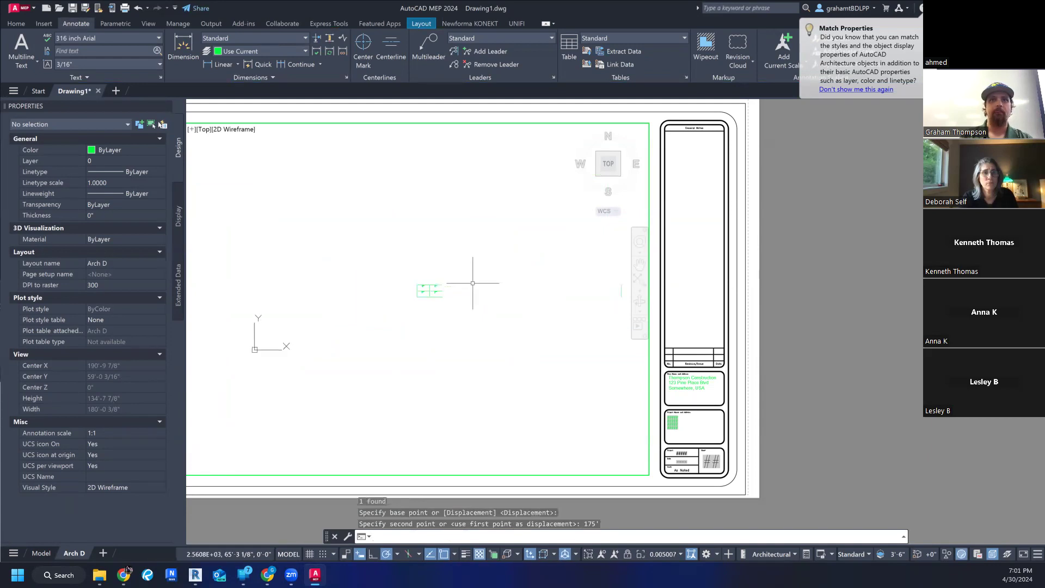
{"action": "middle_click_drag", "start_coordinate": [486, 299], "coordinate": [474, 314]}
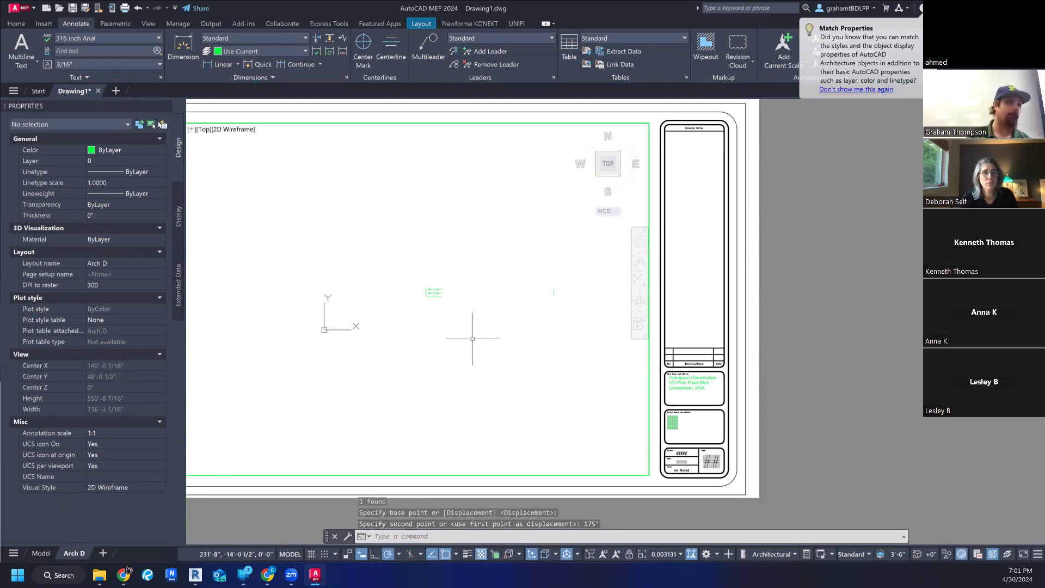
{"action": "scroll", "coordinate": [541, 287], "scroll_direction": "up", "scroll_amount": 4}
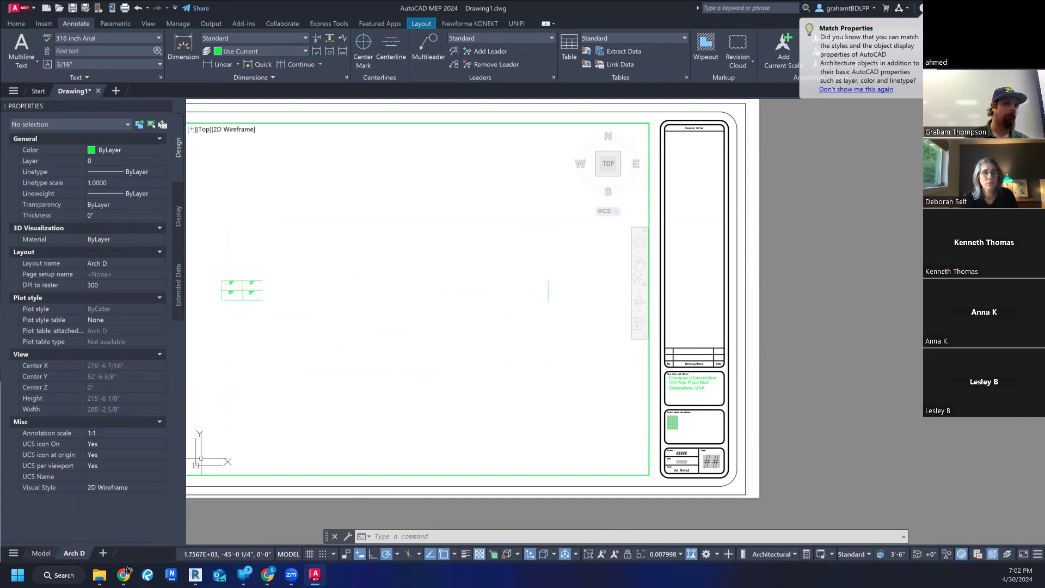
- Examine the quadrant grid and the moved vertical line in the Model view, and return to the Arch D layout
{"action": "left_click", "coordinate": [41, 553]}
{"action": "scroll", "coordinate": [469, 264], "scroll_direction": "up", "scroll_amount": 6}
{"action": "scroll", "coordinate": [470, 265], "scroll_direction": "down", "scroll_amount": 6}
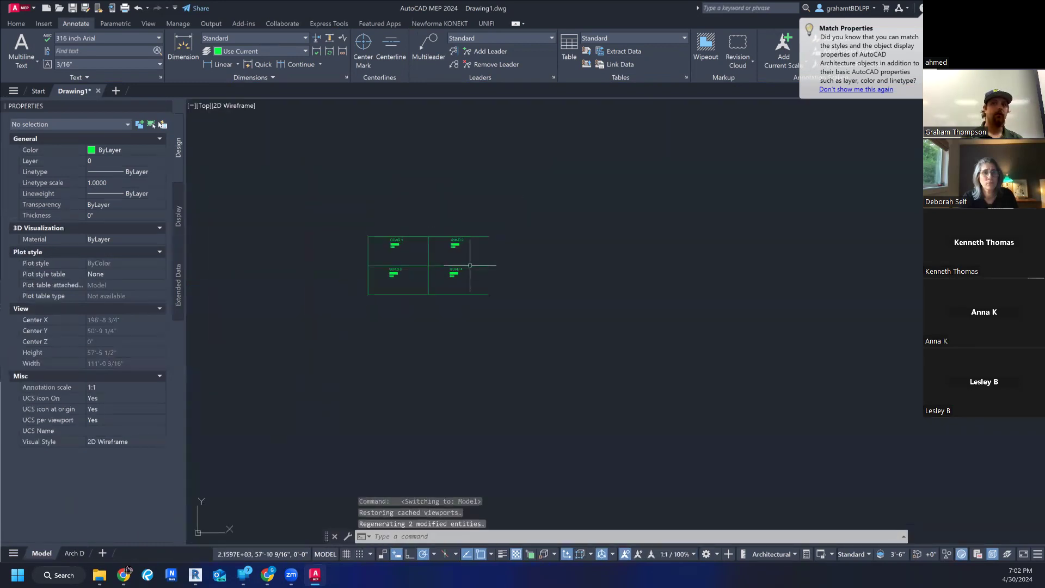
{"action": "scroll", "coordinate": [524, 279], "scroll_direction": "down", "scroll_amount": 4}
{"action": "middle_click_drag", "start_coordinate": [746, 275], "coordinate": [679, 318]}
{"action": "scroll", "coordinate": [678, 280], "scroll_direction": "up", "scroll_amount": 2}
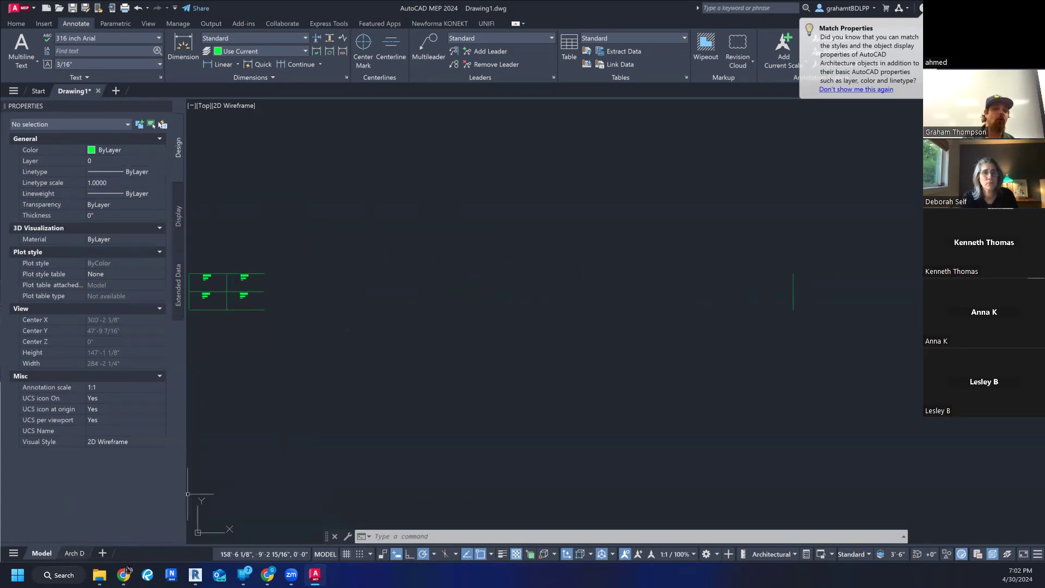
{"action": "left_click", "coordinate": [75, 553]}
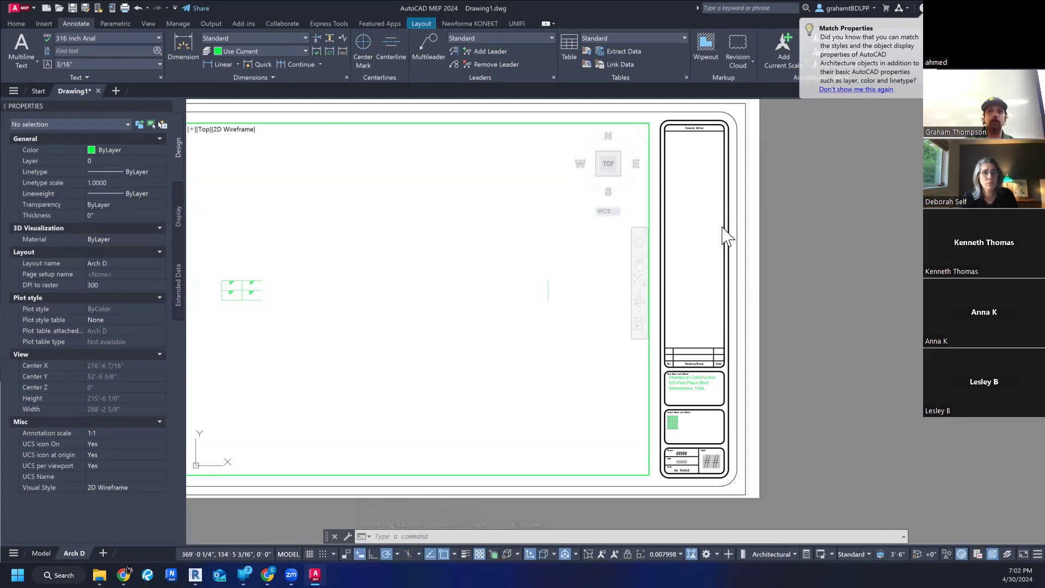
- Switch to paper space and copy the title block's Thompson Construction address text horizontally onto the empty area over the viewport
{"action": "double_click", "coordinate": [675, 313]}
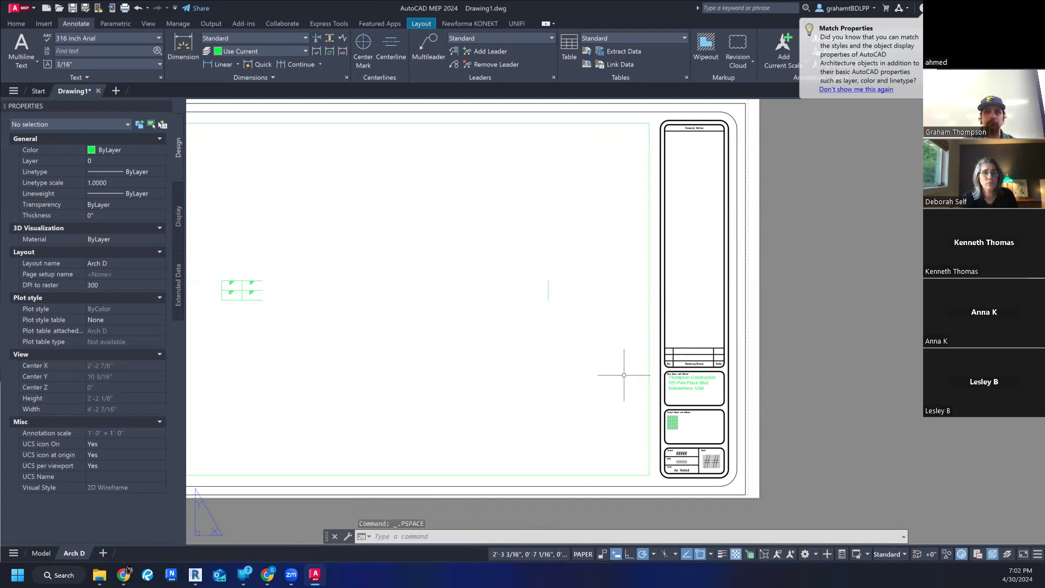
{"action": "left_click", "coordinate": [685, 383]}
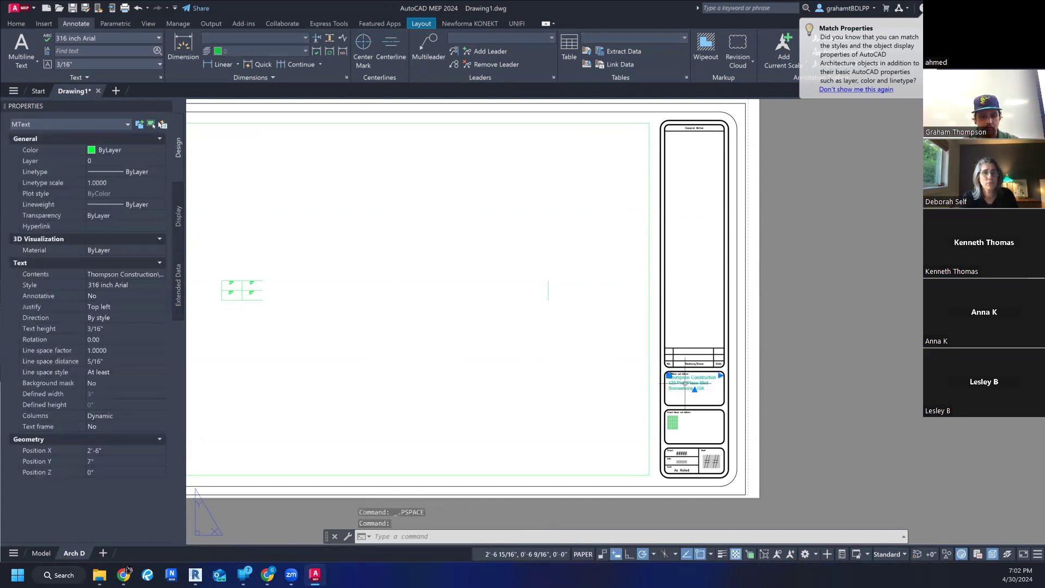
{"action": "type", "text": "copy"}
{"action": "key", "text": "Return"}
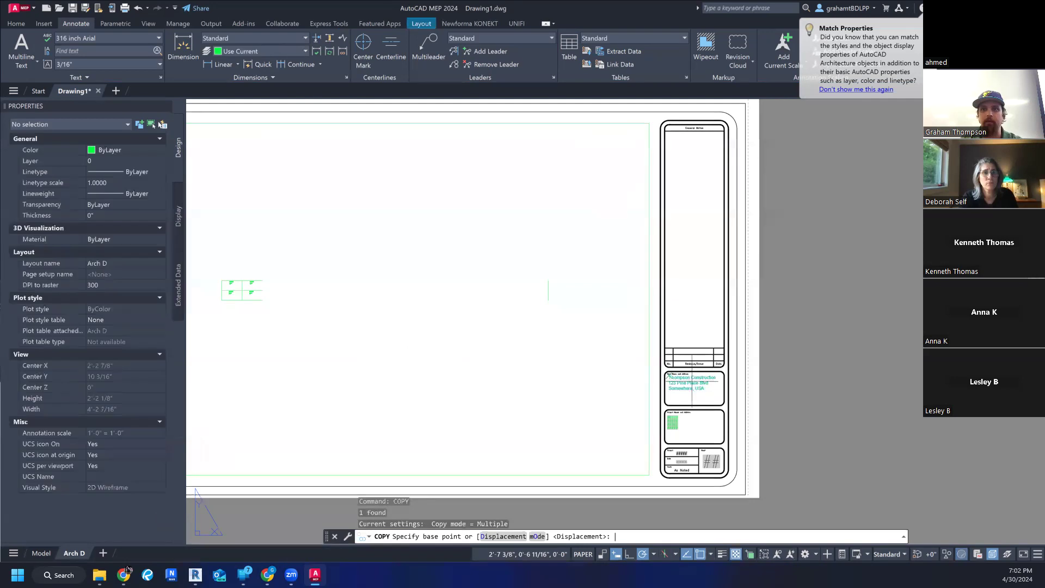
{"action": "left_click", "coordinate": [669, 376]}
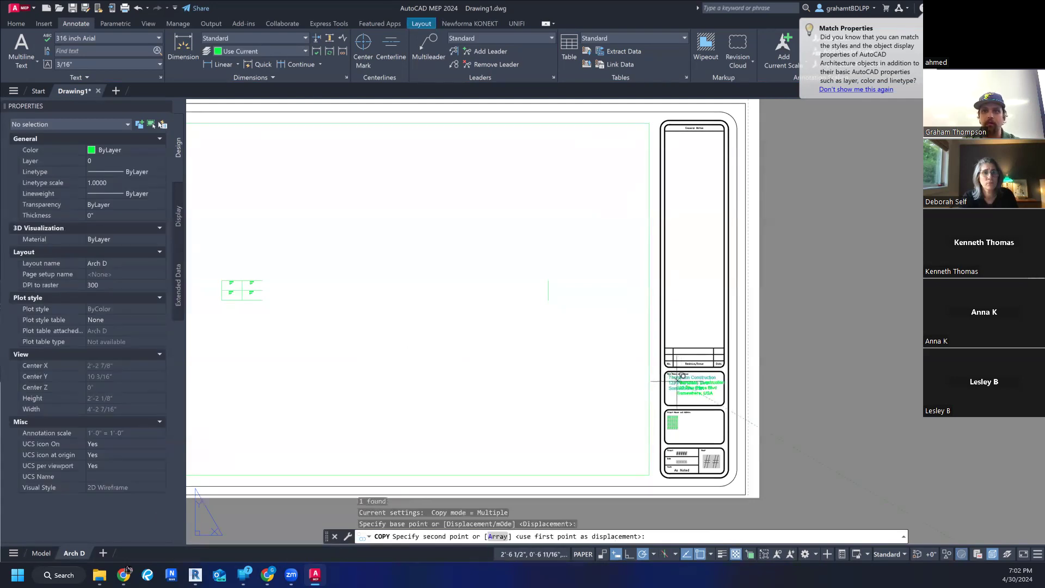
{"action": "left_click", "coordinate": [555, 377]}
{"action": "key", "text": "Escape"}
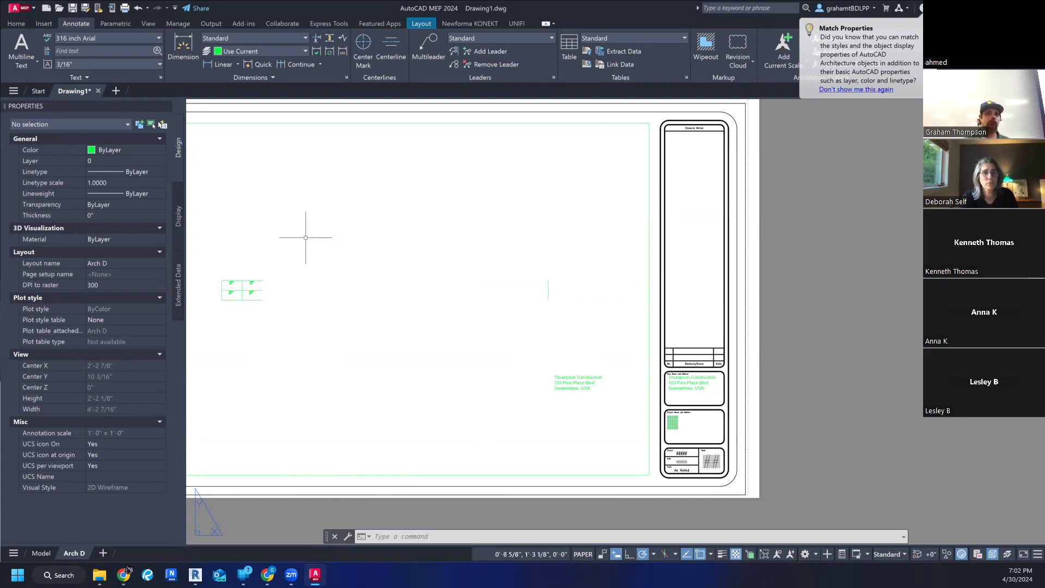
- Check the Model view for the address text copied in paper space, and return to the Arch D layout
{"action": "left_click", "coordinate": [41, 553]}
{"action": "scroll", "coordinate": [515, 401], "scroll_direction": "down", "scroll_amount": 10}
{"action": "scroll", "coordinate": [514, 406], "scroll_direction": "up", "scroll_amount": 6}
{"action": "scroll", "coordinate": [508, 417], "scroll_direction": "up", "scroll_amount": 2}
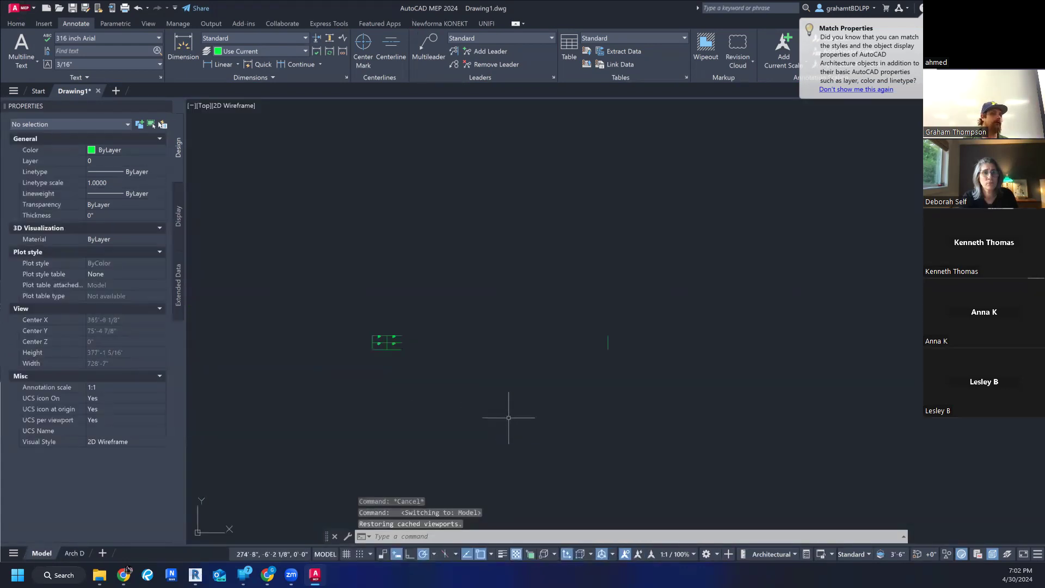
{"action": "scroll", "coordinate": [511, 417], "scroll_direction": "up", "scroll_amount": 2}
{"action": "middle_click_drag", "start_coordinate": [511, 417], "coordinate": [534, 395]}
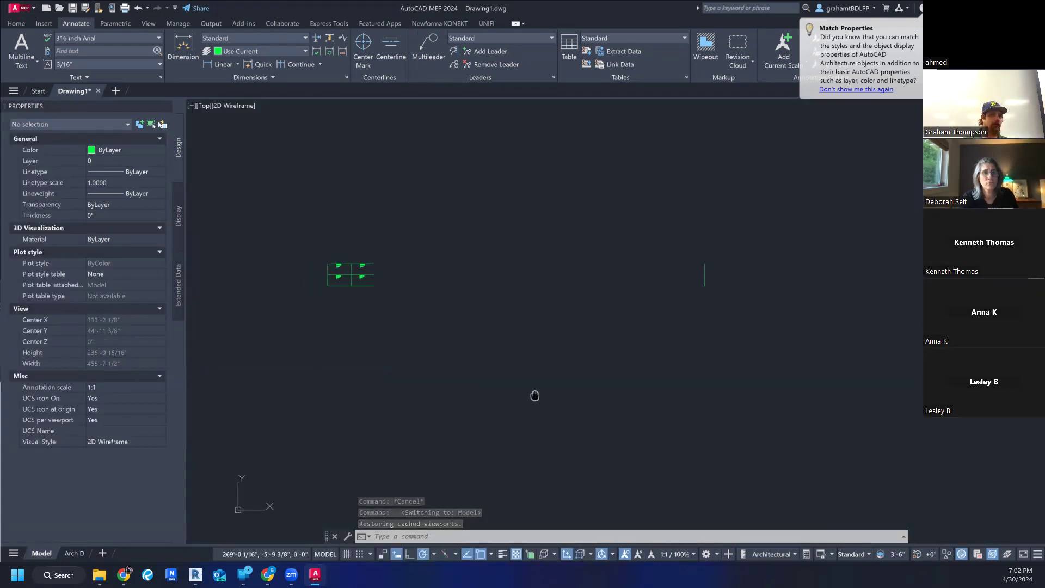
{"action": "left_click", "coordinate": [75, 554]}
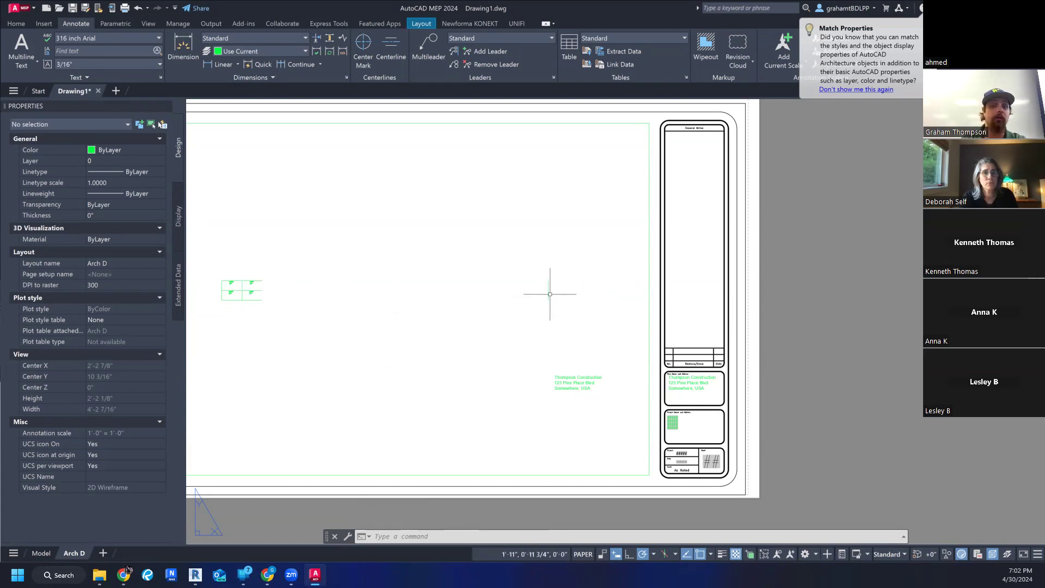
- Activate the viewport's model space and stretch the grid's top line to the moved vertical line, making it 200' long
{"action": "left_click", "coordinate": [267, 279]}
{"action": "double_click", "coordinate": [263, 280]}
{"action": "left_click", "coordinate": [262, 280]}
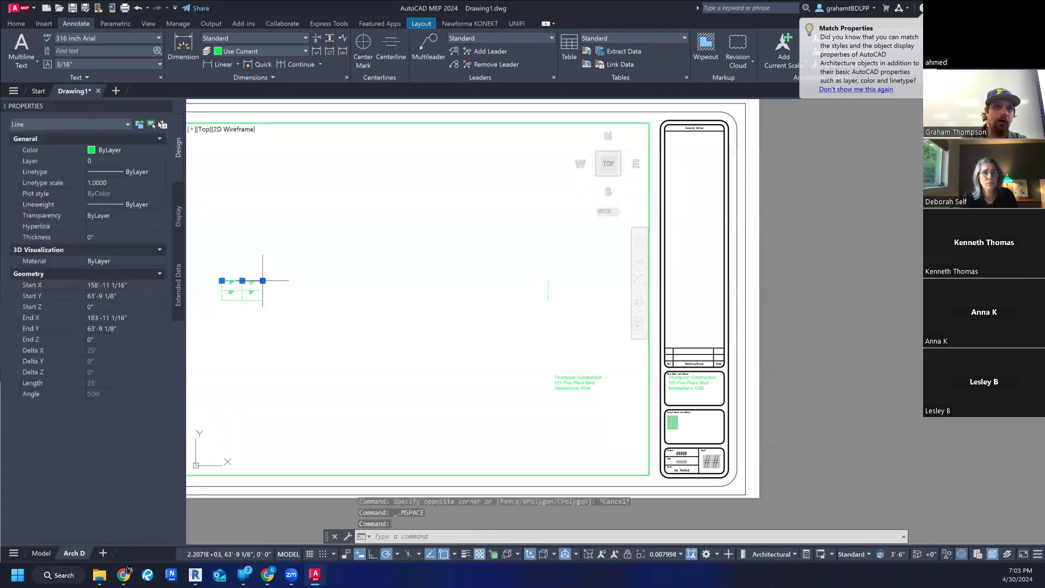
{"action": "left_click", "coordinate": [262, 281]}
{"action": "type", "text": "200"}
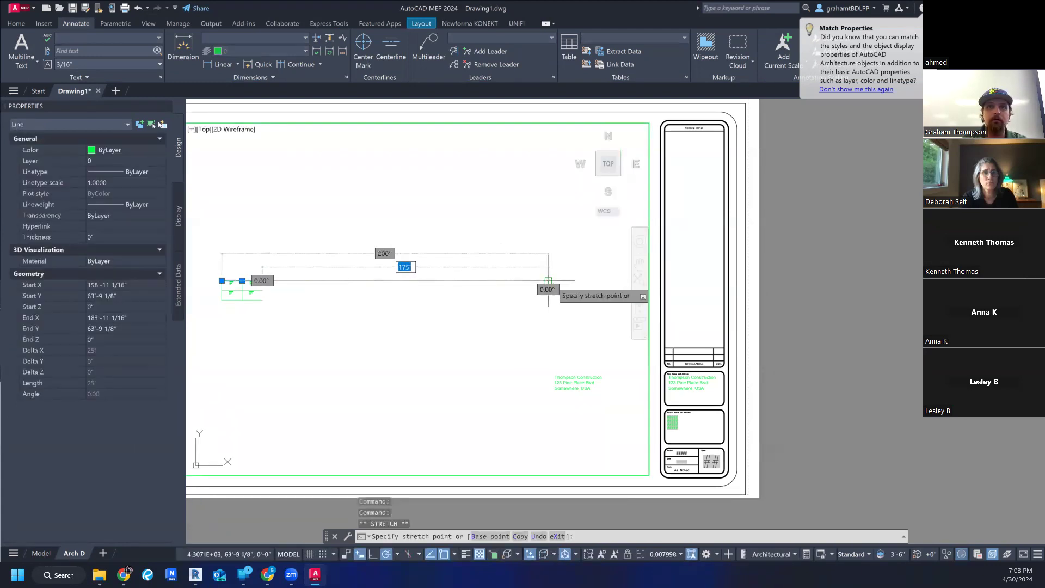
{"action": "key", "text": "Return"}
{"action": "mouse_move", "coordinate": [549, 281]}
{"action": "key", "text": "Escape"}
- Stretch the grid's bottom and middle horizontal lines to the moved vertical line, making each 200' long
{"action": "scroll", "coordinate": [512, 303], "scroll_direction": "down", "scroll_amount": 2}
{"action": "scroll", "coordinate": [483, 330], "scroll_direction": "up", "scroll_amount": 2}
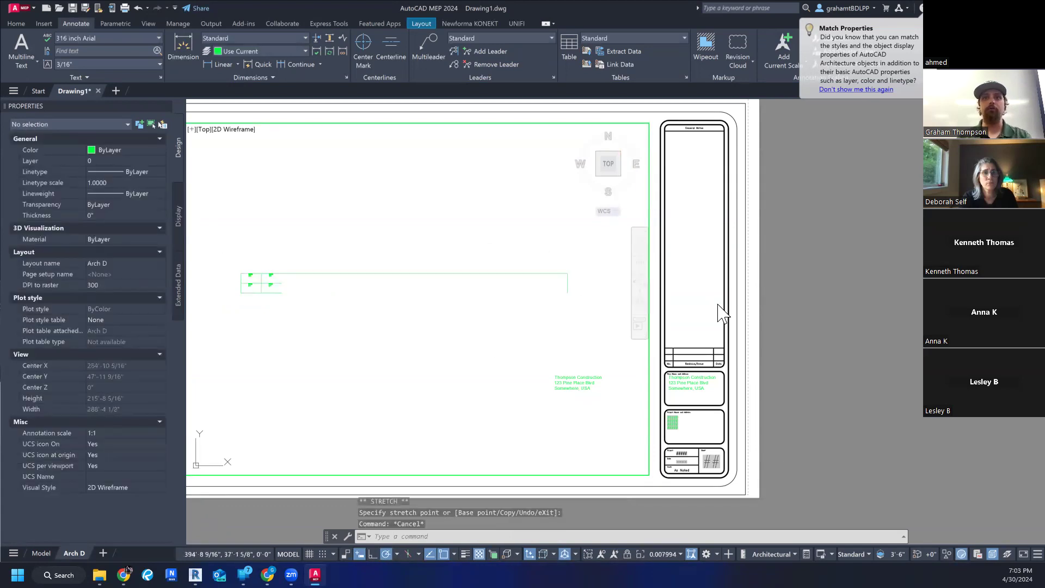
{"action": "left_click", "coordinate": [293, 290]}
{"action": "key", "text": "Escape"}
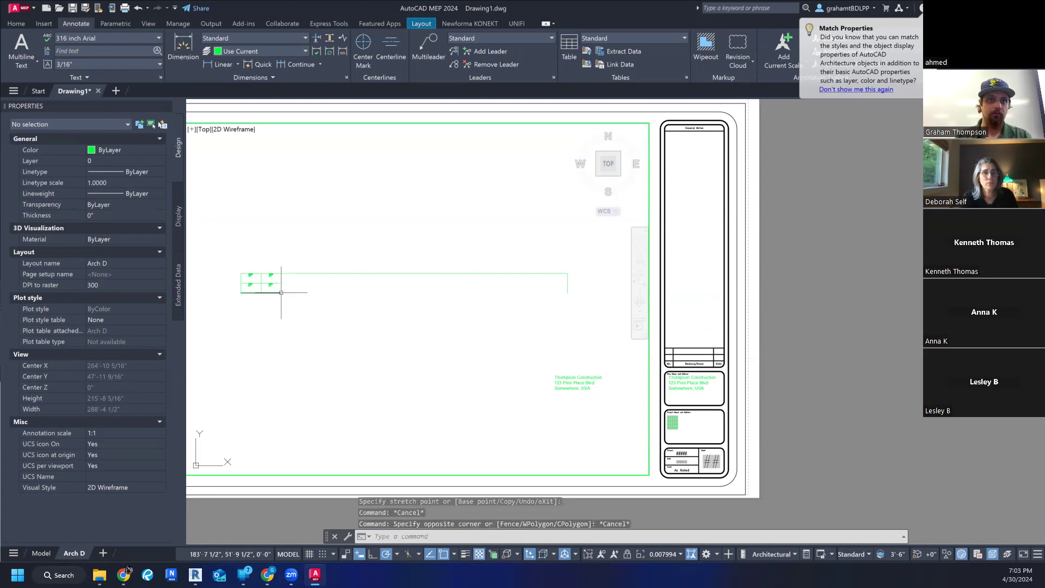
{"action": "left_click", "coordinate": [267, 293]}
{"action": "left_click", "coordinate": [282, 293]}
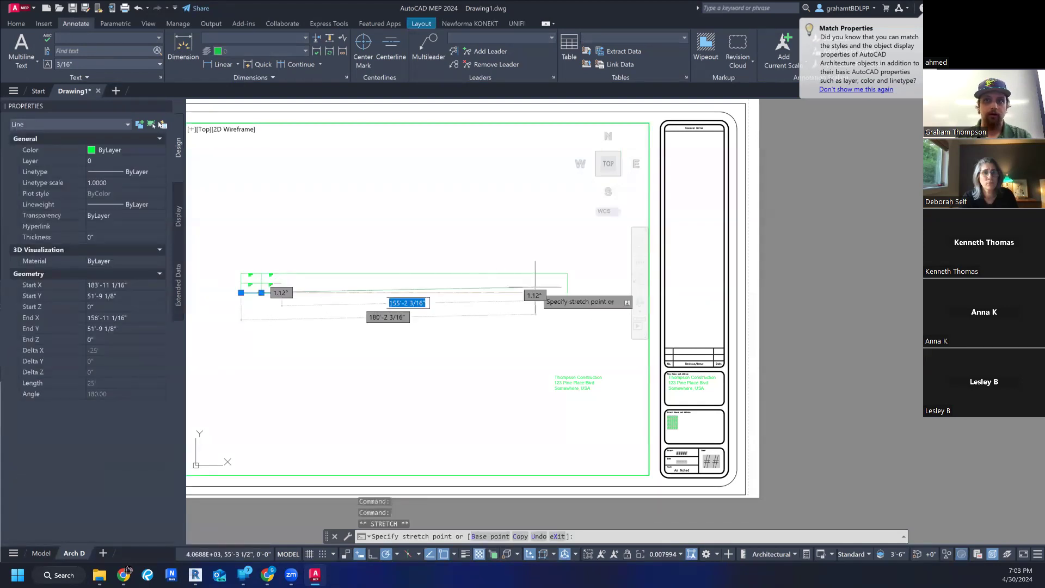
{"action": "left_click", "coordinate": [567, 295]}
{"action": "left_click", "coordinate": [262, 282]}
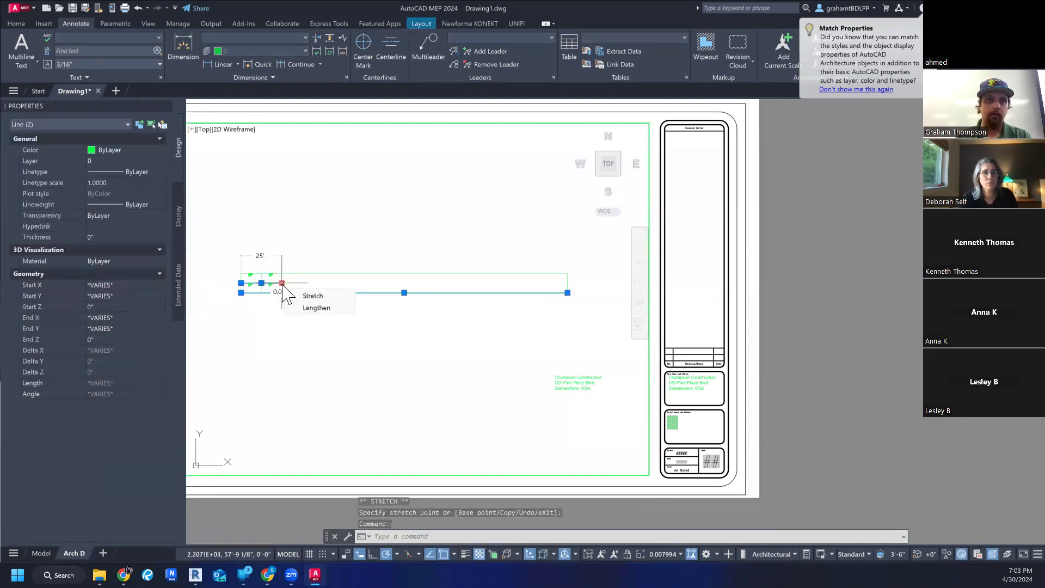
{"action": "left_click", "coordinate": [261, 282]}
{"action": "key", "text": "Escape"}
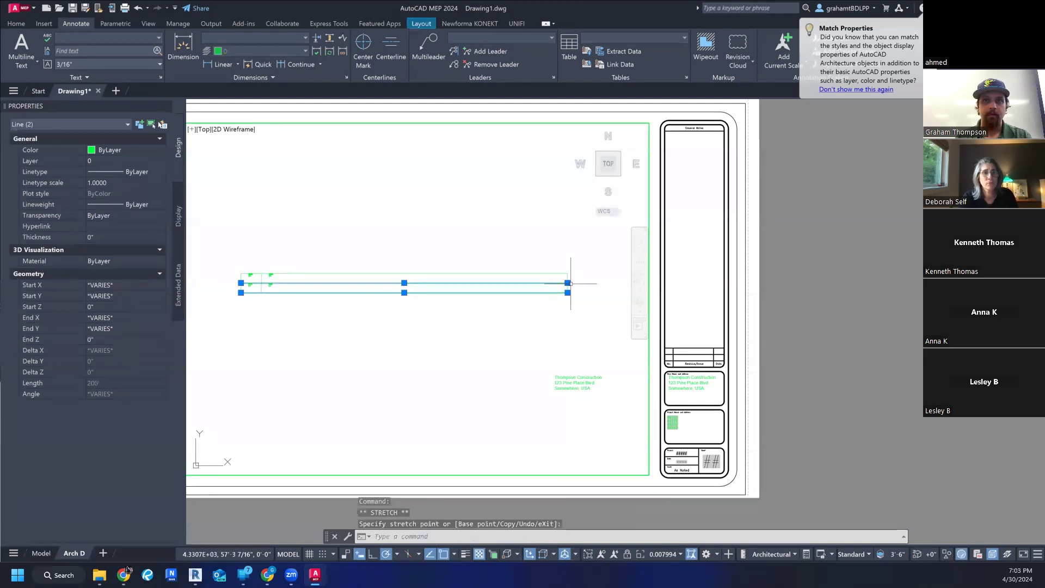
{"action": "key", "text": "Escape"}
- Leave the viewport's model space and bring the whole Arch D sheet into view in paper space
{"action": "scroll", "coordinate": [568, 287], "scroll_direction": "down", "scroll_amount": 2}
{"action": "scroll", "coordinate": [529, 302], "scroll_direction": "up", "scroll_amount": 2}
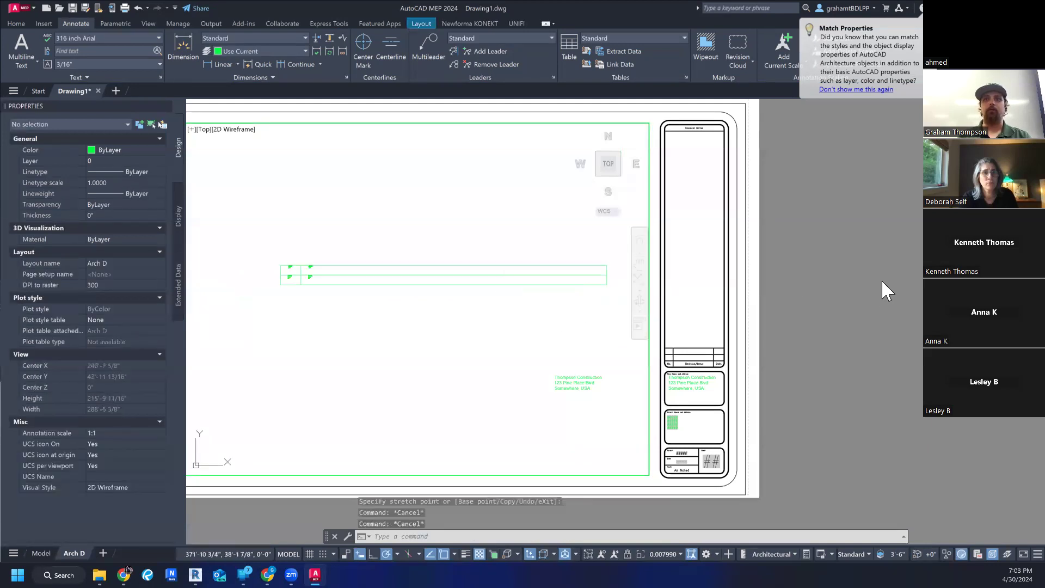
{"action": "middle_click_drag", "start_coordinate": [525, 302], "coordinate": [646, 303]}
{"action": "scroll", "coordinate": [645, 300], "scroll_direction": "down", "scroll_amount": 4}
{"action": "double_click", "coordinate": [815, 299]}
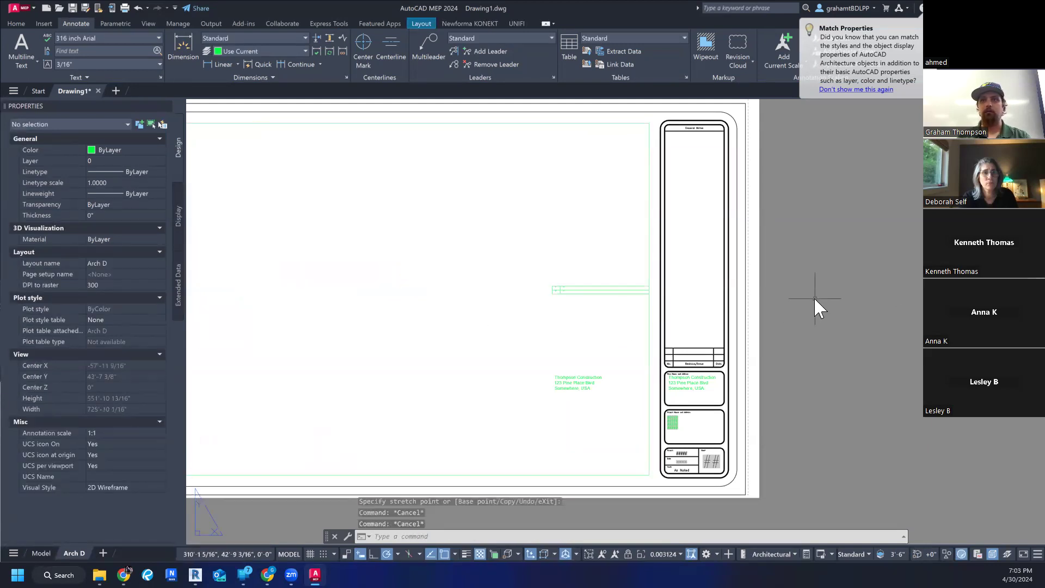
{"action": "scroll", "coordinate": [811, 302], "scroll_direction": "down", "scroll_amount": 3}
{"action": "scroll", "coordinate": [811, 308], "scroll_direction": "up", "scroll_amount": 4}
{"action": "scroll", "coordinate": [800, 313], "scroll_direction": "down", "scroll_amount": 2}
{"action": "middle_click_drag", "start_coordinate": [784, 317], "coordinate": [861, 329]}
{"action": "scroll", "coordinate": [828, 327], "scroll_direction": "up", "scroll_amount": 2}
{"action": "left_click", "coordinate": [511, 323]}
{"action": "key", "text": "Escape"}
- Activate the viewport's model space and zoom to a window around the elongated grid so it spans the viewport
{"action": "double_click", "coordinate": [541, 328]}
{"action": "middle_click_drag", "start_coordinate": [541, 320], "coordinate": [439, 334]}
{"action": "scroll", "coordinate": [444, 333], "scroll_direction": "up", "scroll_amount": 8}
{"action": "scroll", "coordinate": [570, 331], "scroll_direction": "down", "scroll_amount": 4}
{"action": "middle_click_drag", "start_coordinate": [575, 331], "coordinate": [496, 338]}
{"action": "type", "text": "zoo"}
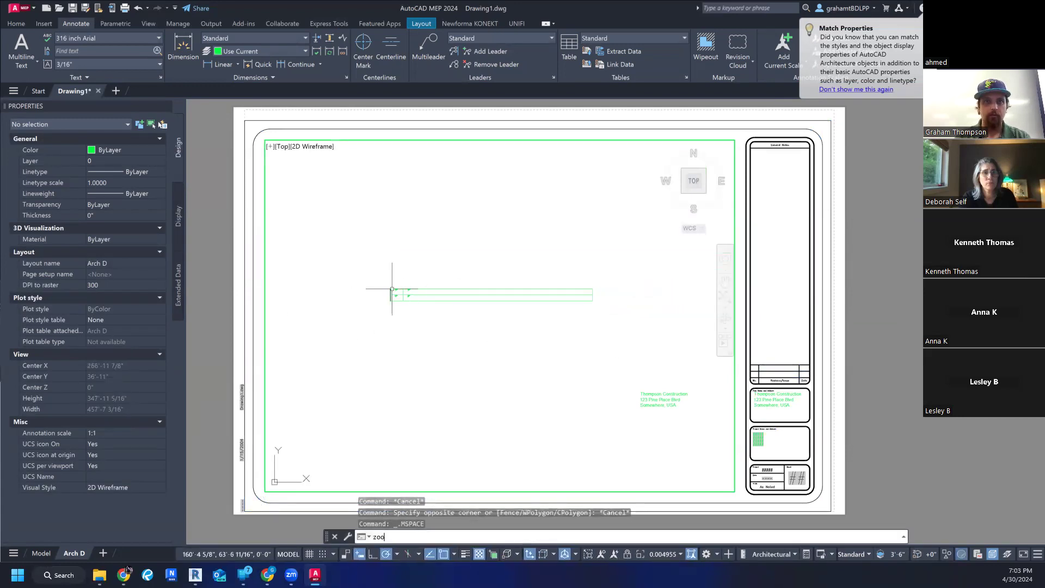
{"action": "key", "text": "Return"}
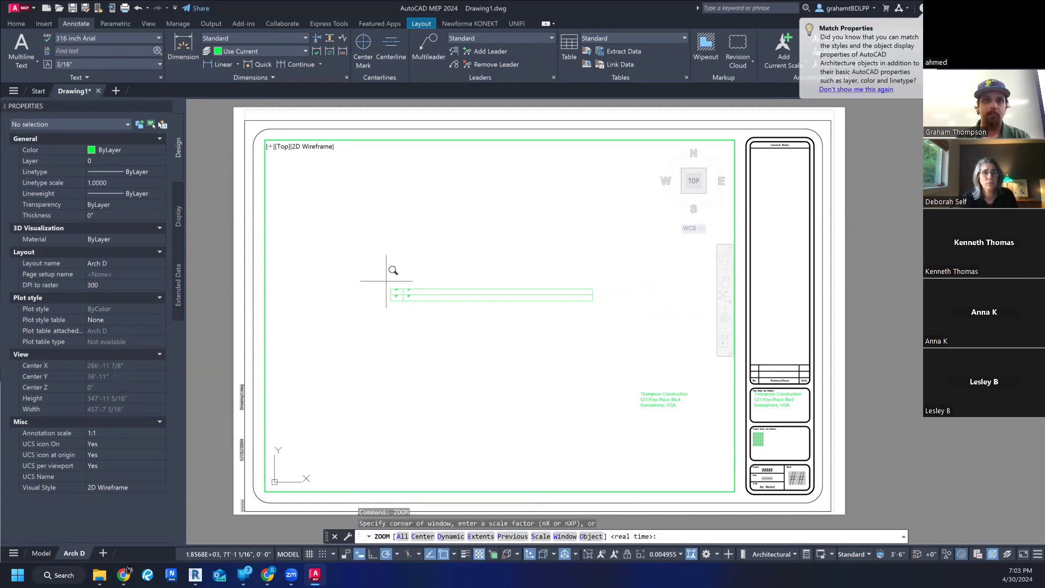
{"action": "left_click", "coordinate": [386, 282]}
{"action": "left_click", "coordinate": [584, 309]}
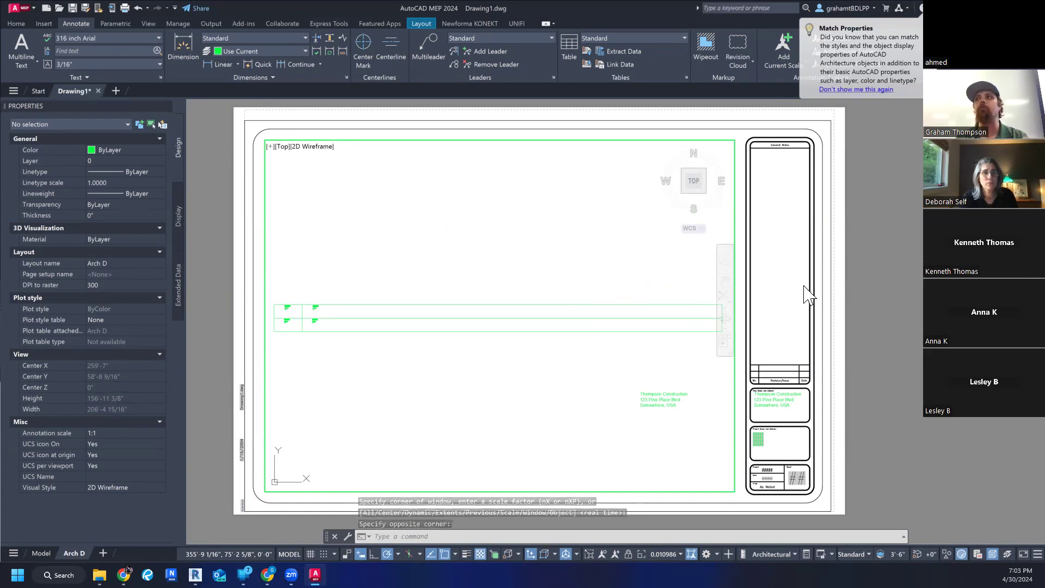
- Create a new text style named "60 inch Arial" based on the 6 inch Arial style
{"action": "left_click", "coordinate": [126, 35]}
{"action": "left_click", "coordinate": [110, 129]}
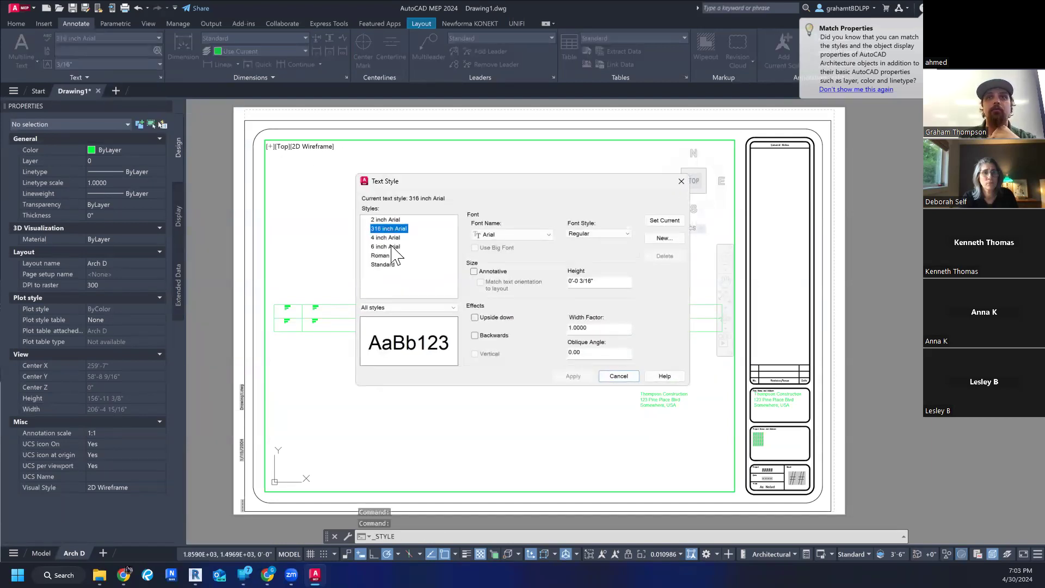
{"action": "left_click", "coordinate": [391, 247]}
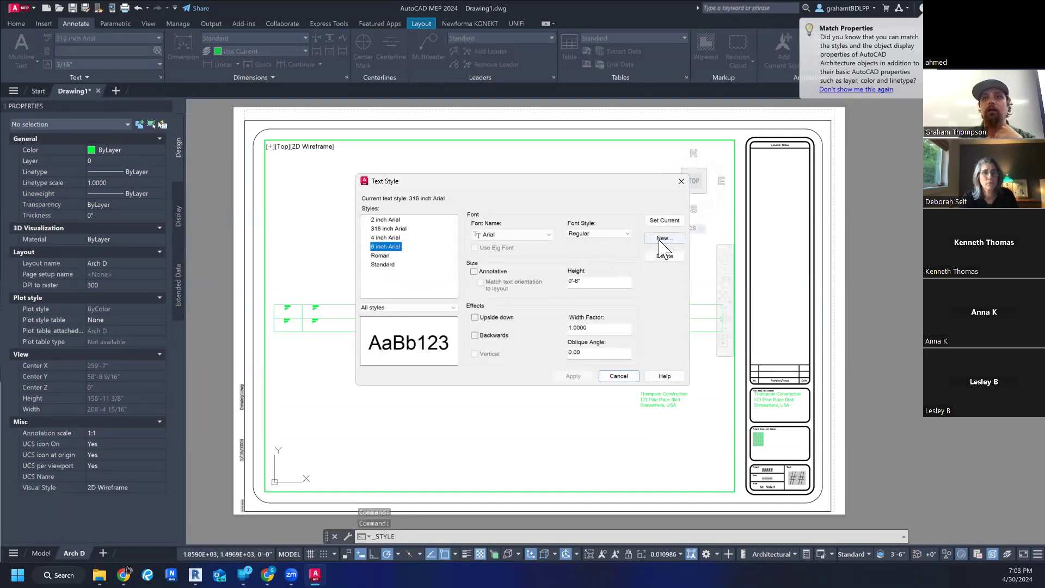
{"action": "left_click", "coordinate": [663, 239]}
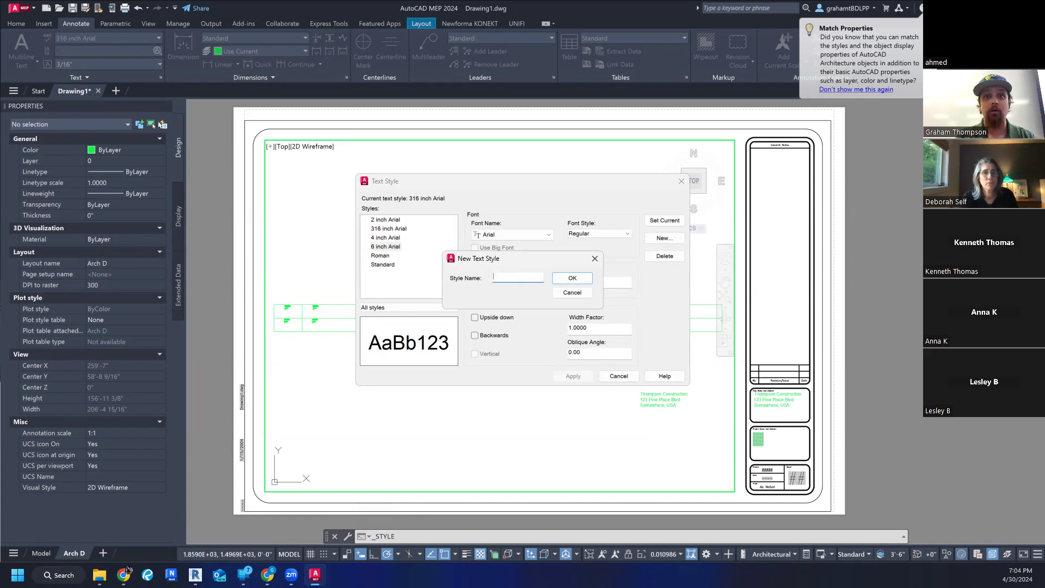
{"action": "type", "text": "60 inch Arial"}
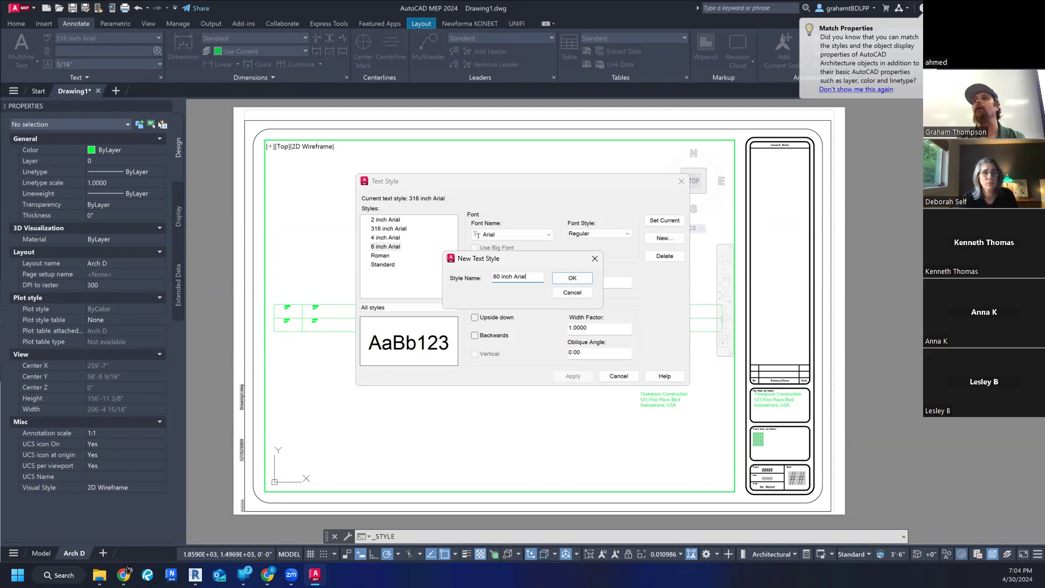
{"action": "key", "text": "Return"}
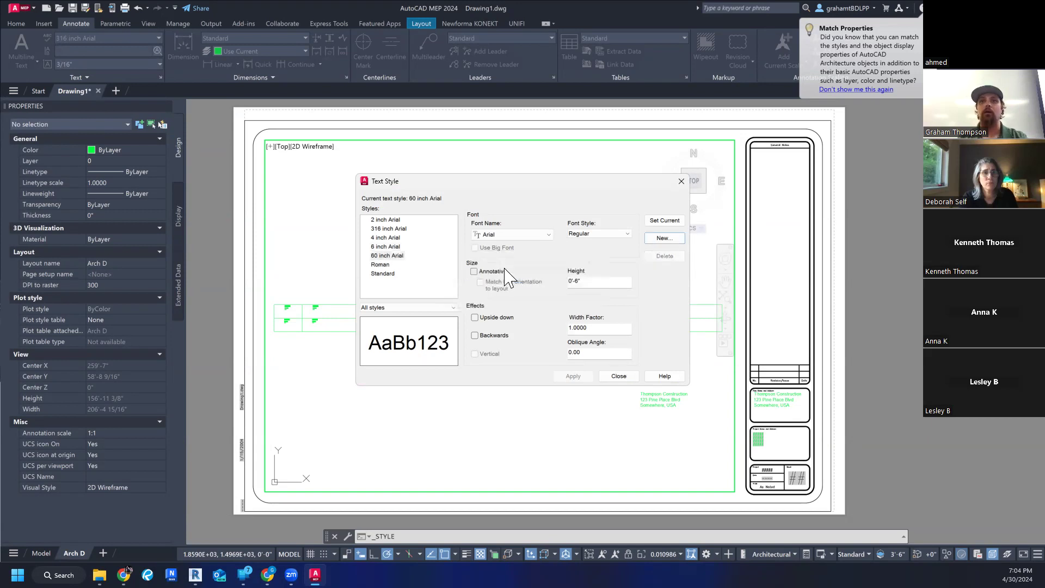
- Set the 60 inch Arial style's text height to 60" and close the text style settings
{"action": "double_click", "coordinate": [595, 281]}
{"action": "type", "text": "60"}
{"action": "key", "text": "Return"}
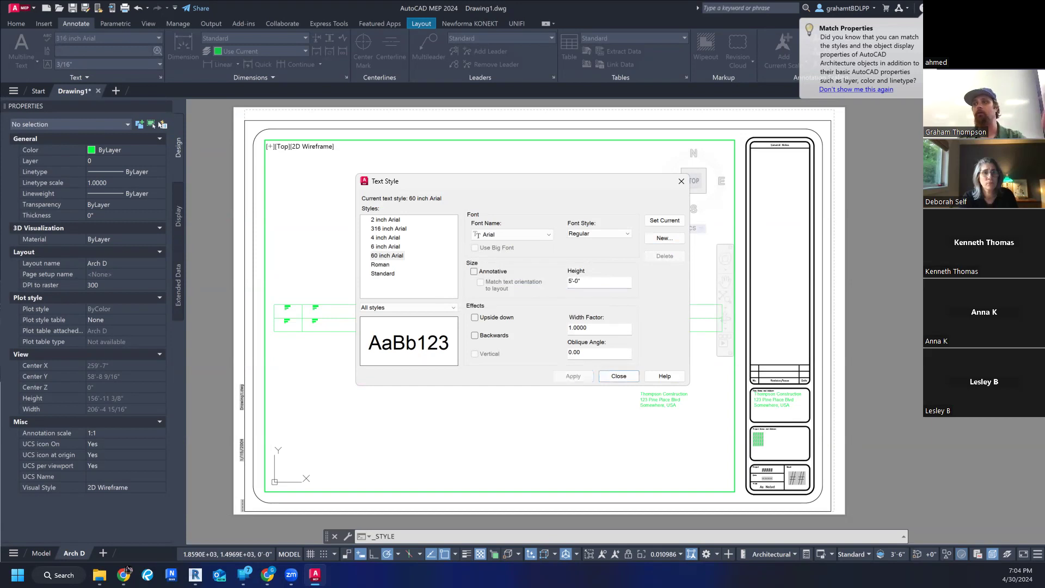
{"action": "left_click", "coordinate": [619, 376]}
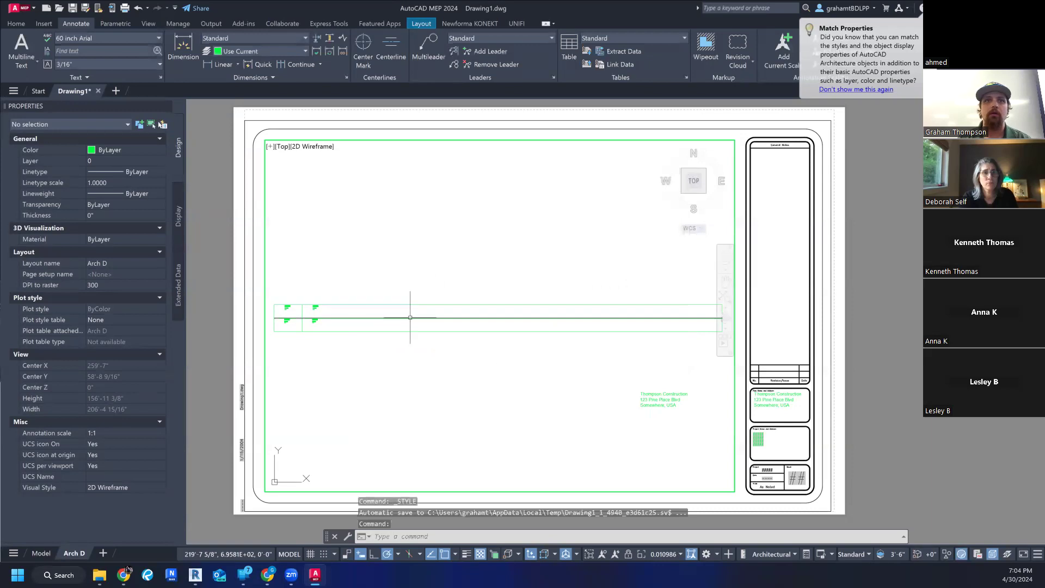
- Add multiline text reading "THIS IS THE ENTIRE SITE PLOT. CAN YOU READ THIS?" above the elongated grid in the 60 inch Arial style
{"action": "left_click", "coordinate": [21, 58]}
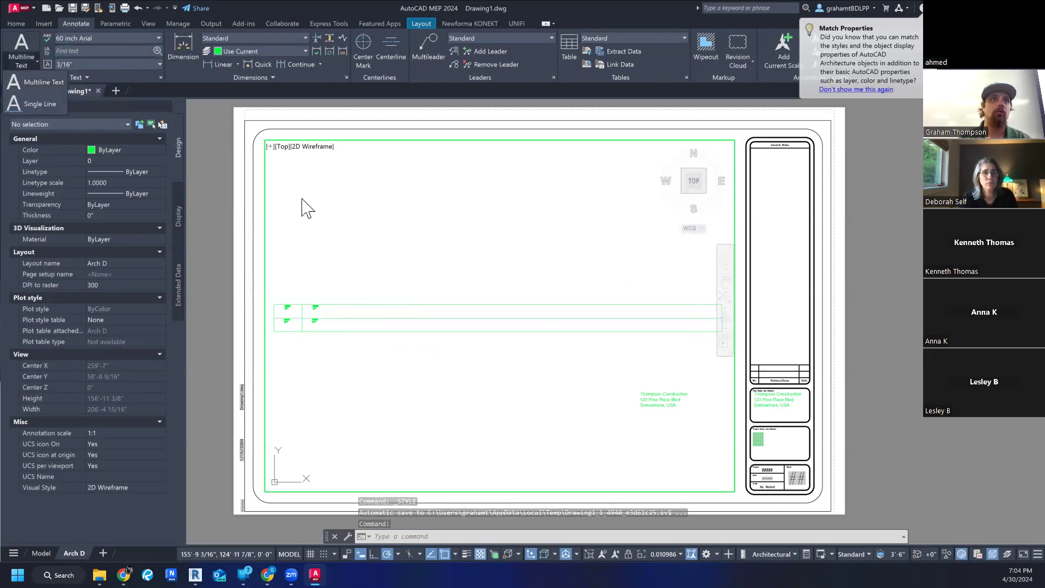
{"action": "left_click", "coordinate": [40, 82]}
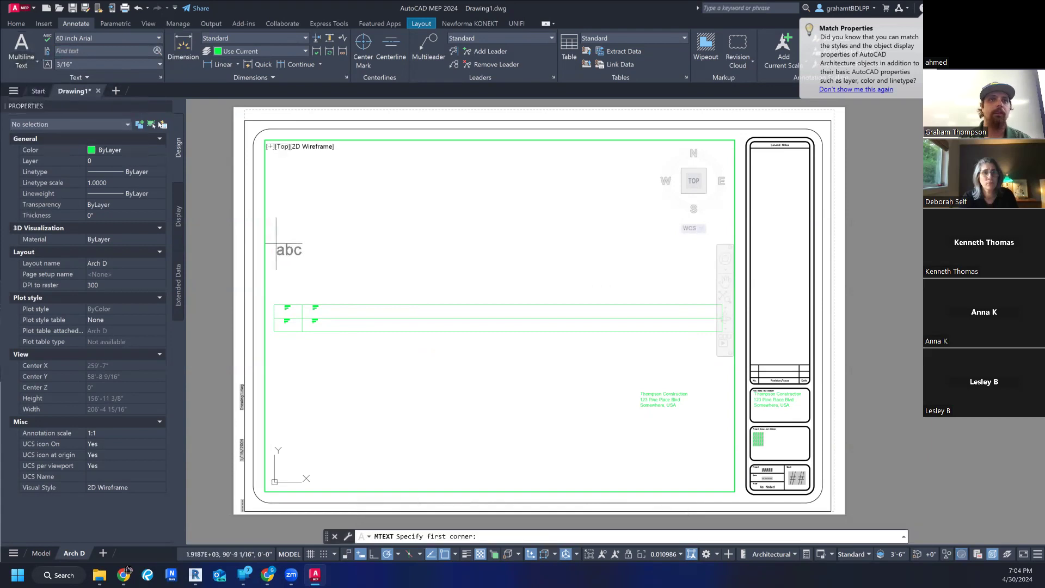
{"action": "left_click", "coordinate": [279, 261]}
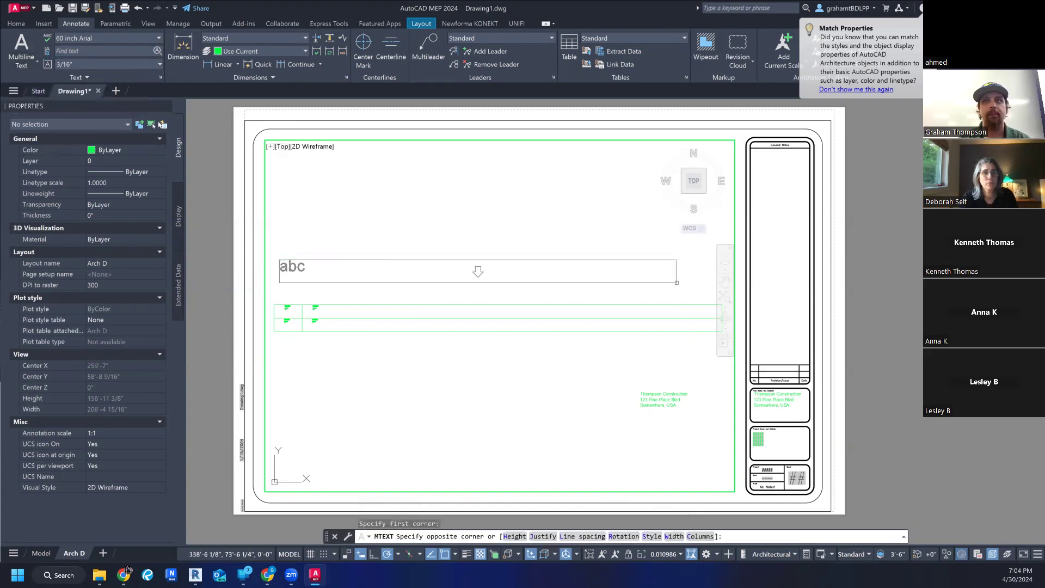
{"action": "left_click", "coordinate": [714, 286]}
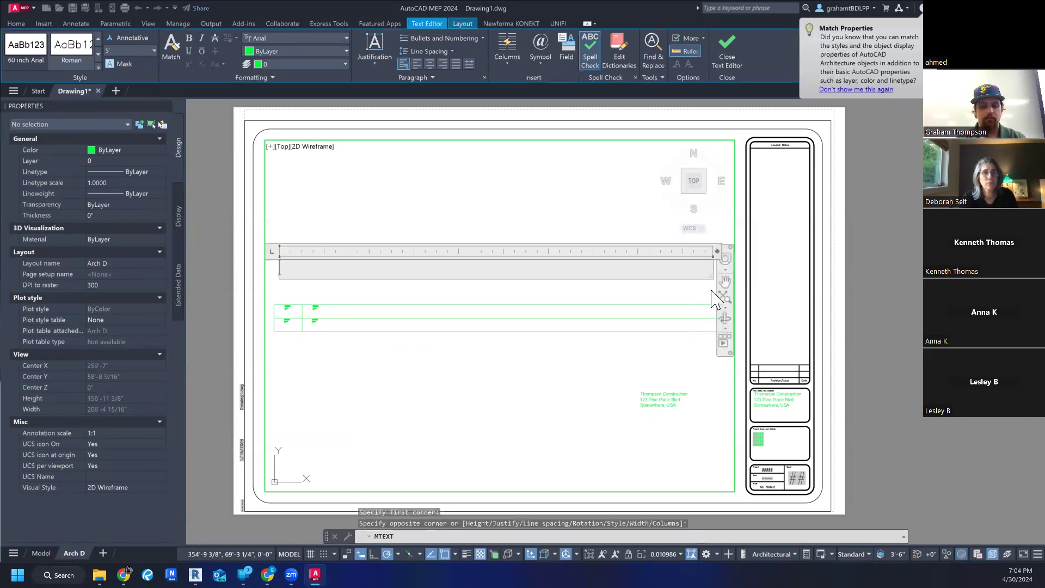
{"action": "type", "text": "THIS IS THE ENIT"}
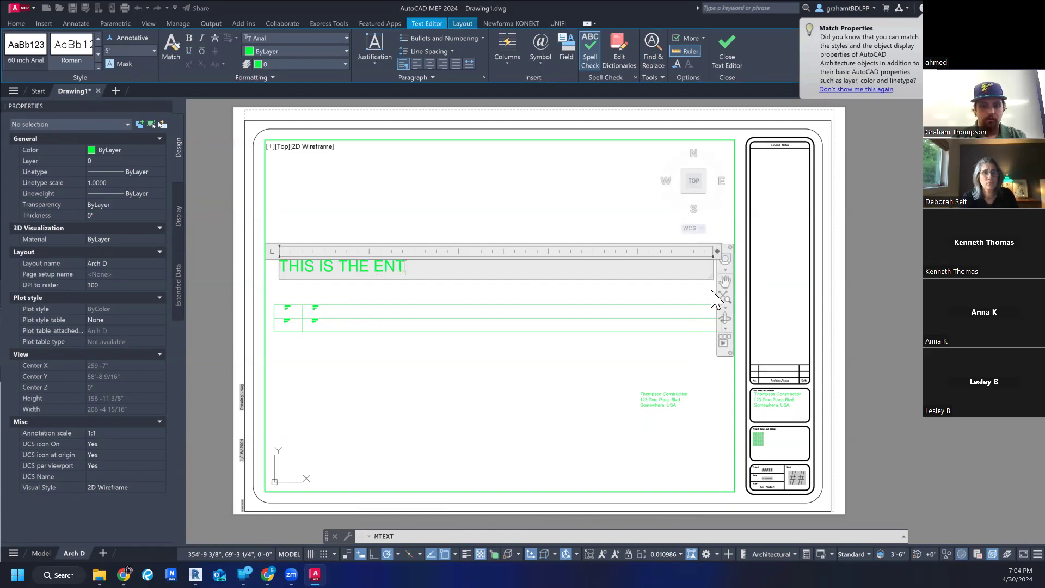
{"action": "type", "text": "SITE PLOT"}
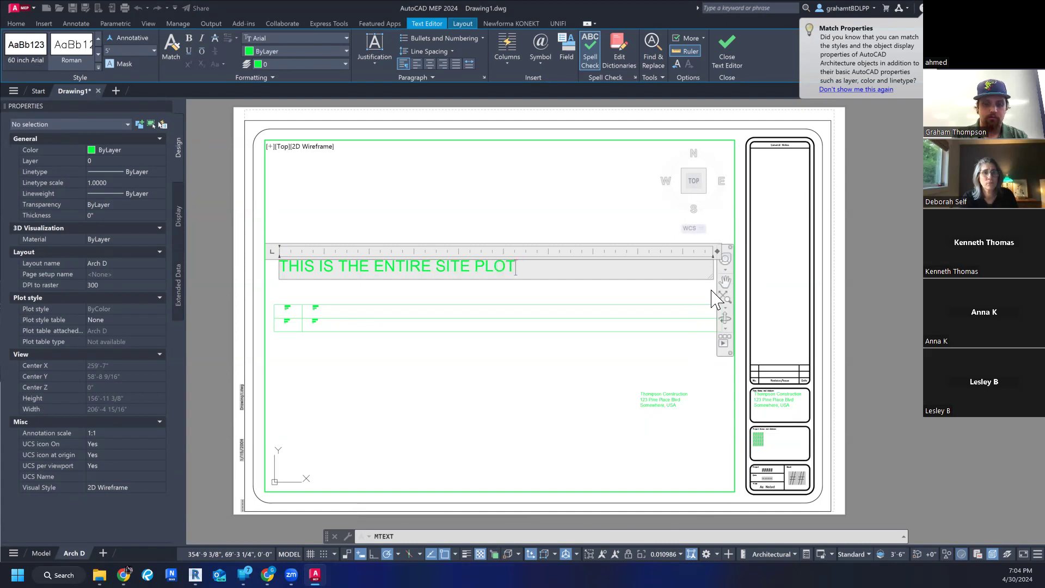
{"action": "type", "text": ".  CA"}
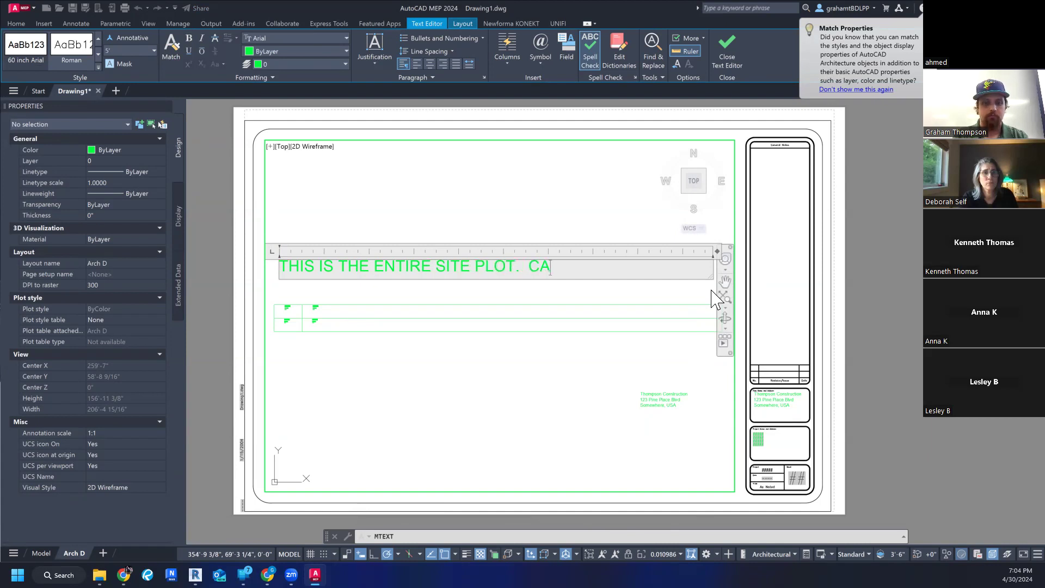
{"action": "type", "text": "N YOU READ THIS"}
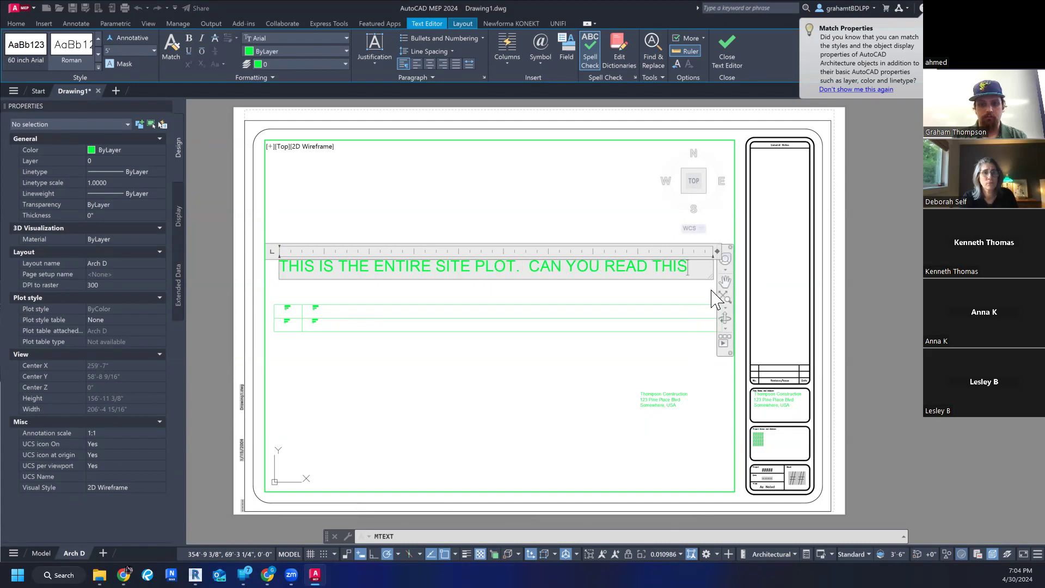
{"action": "left_click", "coordinate": [581, 216]}
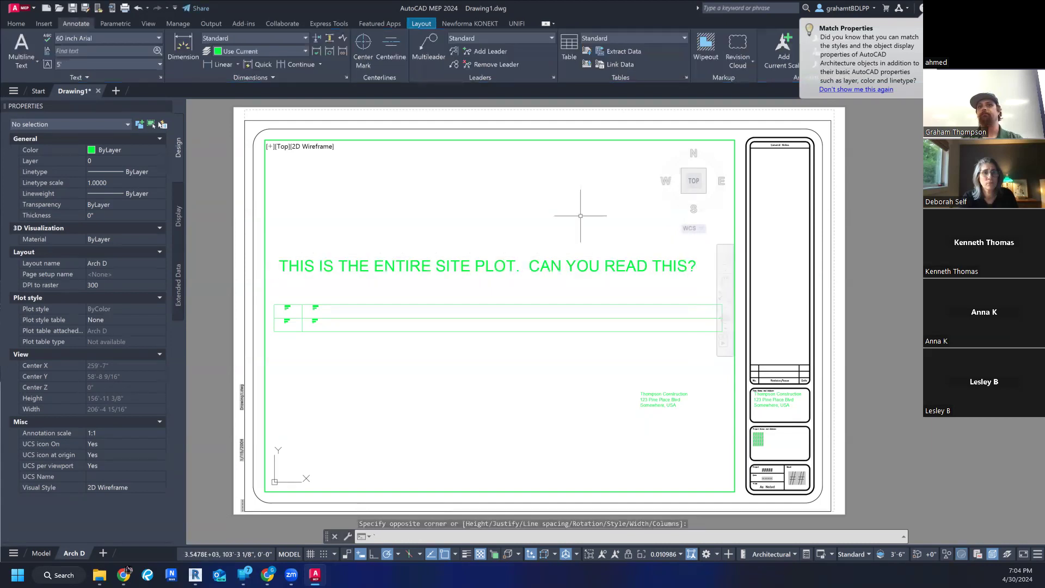
{"action": "key", "text": "Escape"}
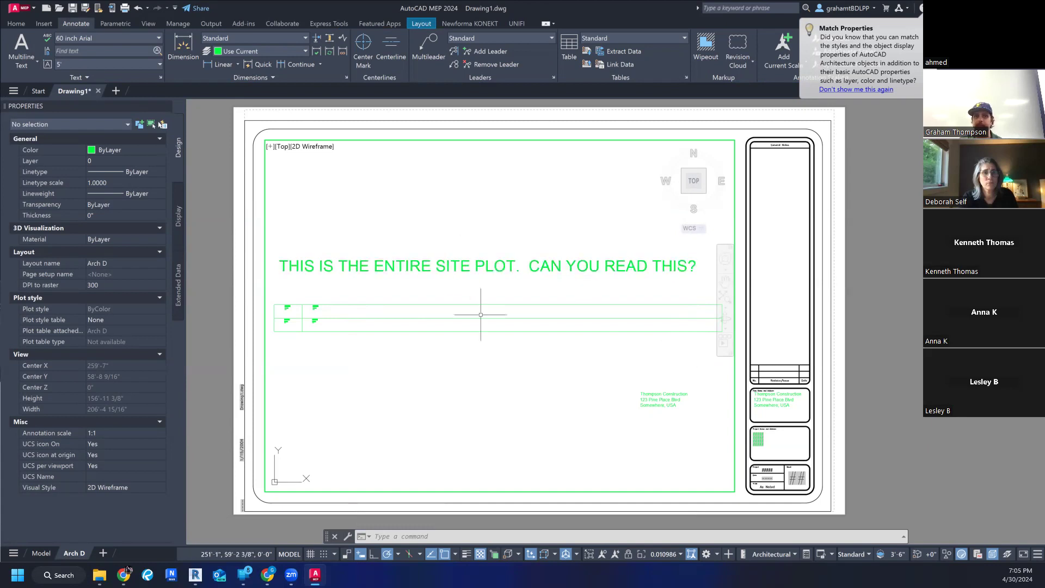
- Examine the large site plot text against the paper-space address text at different viewport zoom levels and positions
{"action": "middle_click_drag", "start_coordinate": [518, 381], "coordinate": [541, 395]}
{"action": "middle_click_drag", "start_coordinate": [540, 390], "coordinate": [518, 383]}
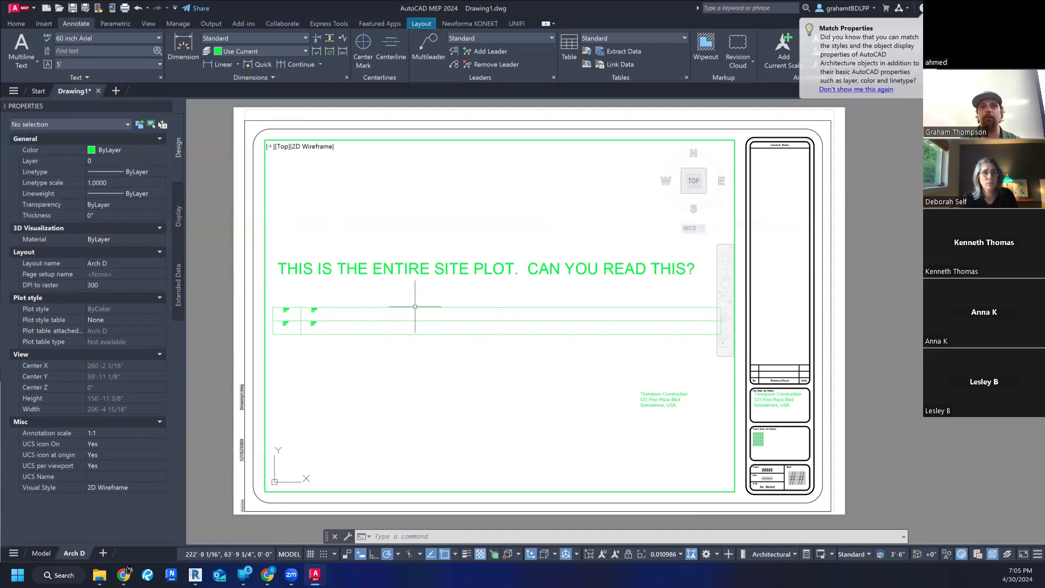
{"action": "scroll", "coordinate": [487, 351], "scroll_direction": "down", "scroll_amount": 2}
{"action": "scroll", "coordinate": [479, 356], "scroll_direction": "up", "scroll_amount": 2}
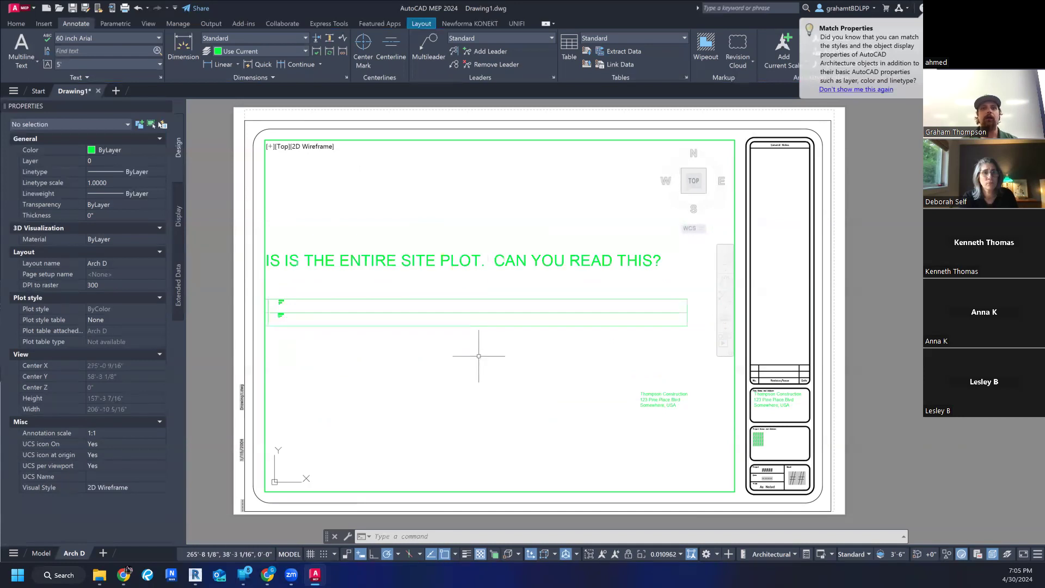
{"action": "middle_click_drag", "start_coordinate": [479, 354], "coordinate": [508, 363]}
{"action": "scroll", "coordinate": [508, 360], "scroll_direction": "down", "scroll_amount": 2}
{"action": "middle_click_drag", "start_coordinate": [434, 354], "coordinate": [446, 364]}
{"action": "scroll", "coordinate": [450, 363], "scroll_direction": "up", "scroll_amount": 2}
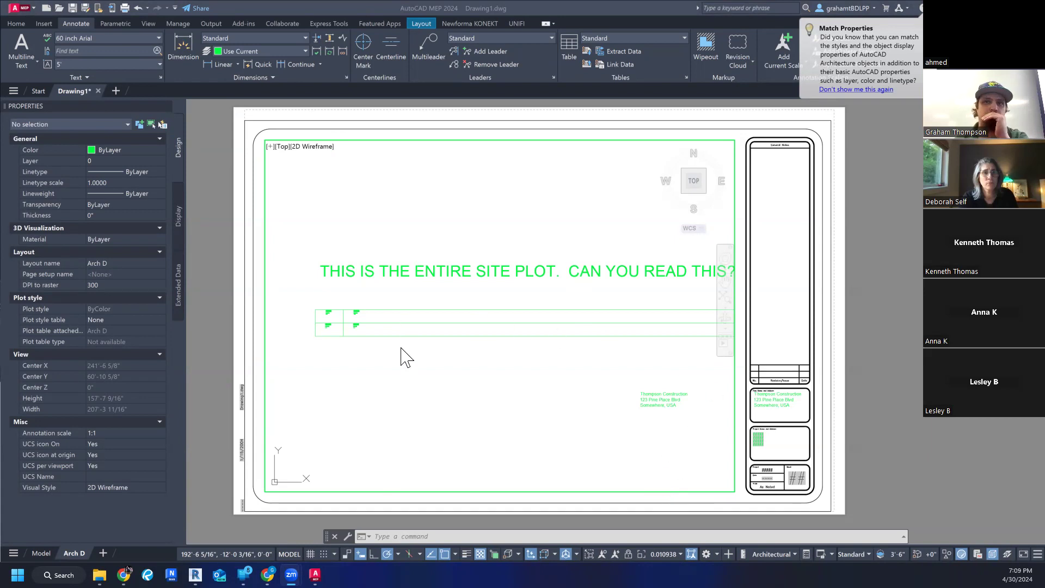
{"action": "scroll", "coordinate": [400, 341], "scroll_direction": "down", "scroll_amount": 2}
{"action": "scroll", "coordinate": [606, 368], "scroll_direction": "up", "scroll_amount": 4}
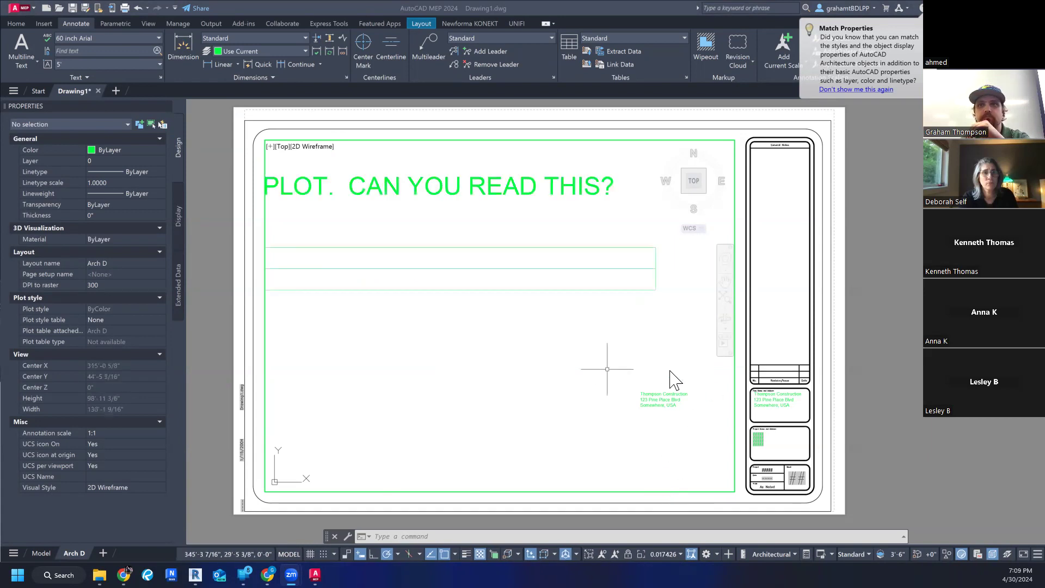
{"action": "scroll", "coordinate": [670, 370], "scroll_direction": "down", "scroll_amount": 2}
{"action": "middle_click", "coordinate": [671, 370]}
- Switch to paper space and delete the Thompson Construction address text lying over the viewport
{"action": "left_click", "coordinate": [668, 406]}
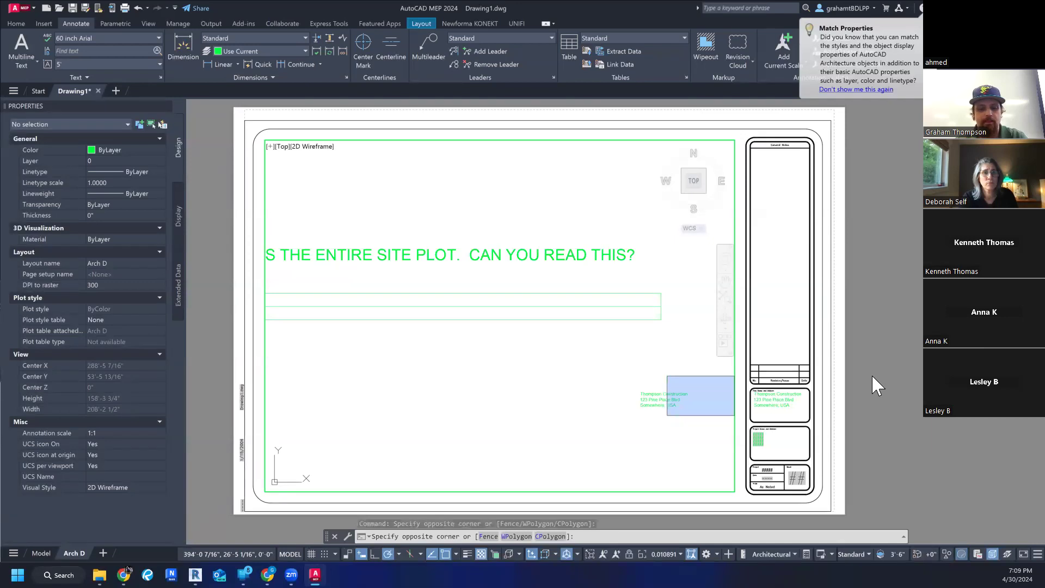
{"action": "type", "text": "PS"}
{"action": "key", "text": "Return"}
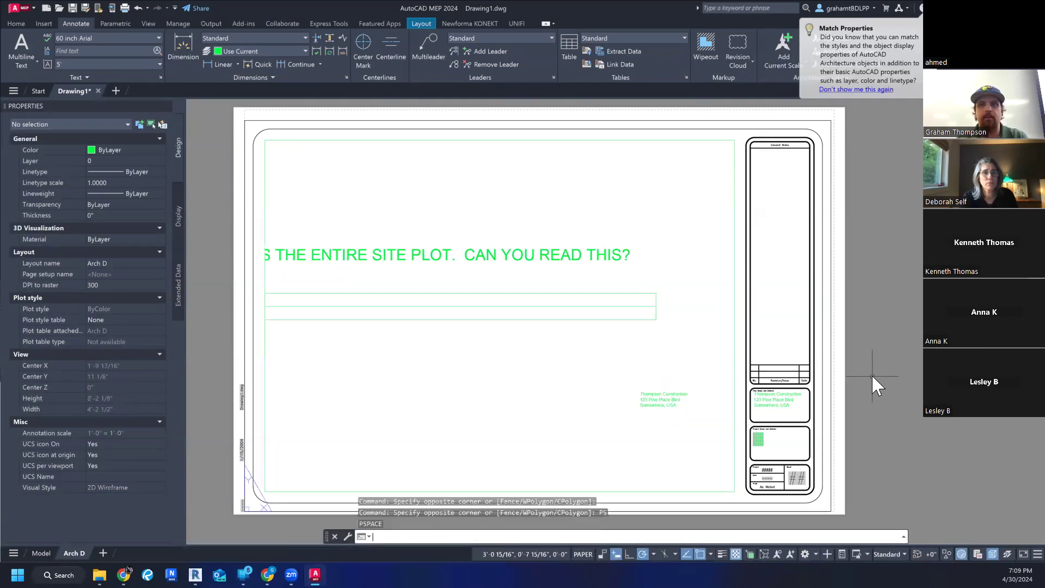
{"action": "left_click", "coordinate": [652, 401]}
{"action": "key", "text": "Delete"}
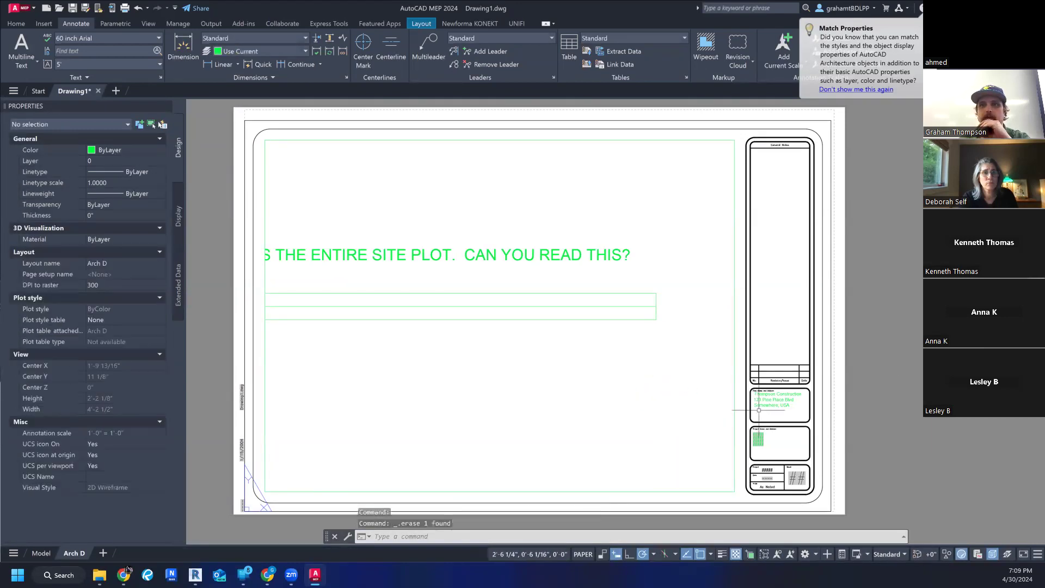
- Activate the viewport's model space, hide the navigation bar and fit the whole grid and its site plot text inside the viewport
{"action": "scroll", "coordinate": [575, 335], "scroll_direction": "down", "scroll_amount": 2}
{"action": "double_click", "coordinate": [575, 334]}
{"action": "middle_click_drag", "start_coordinate": [553, 334], "coordinate": [593, 335]}
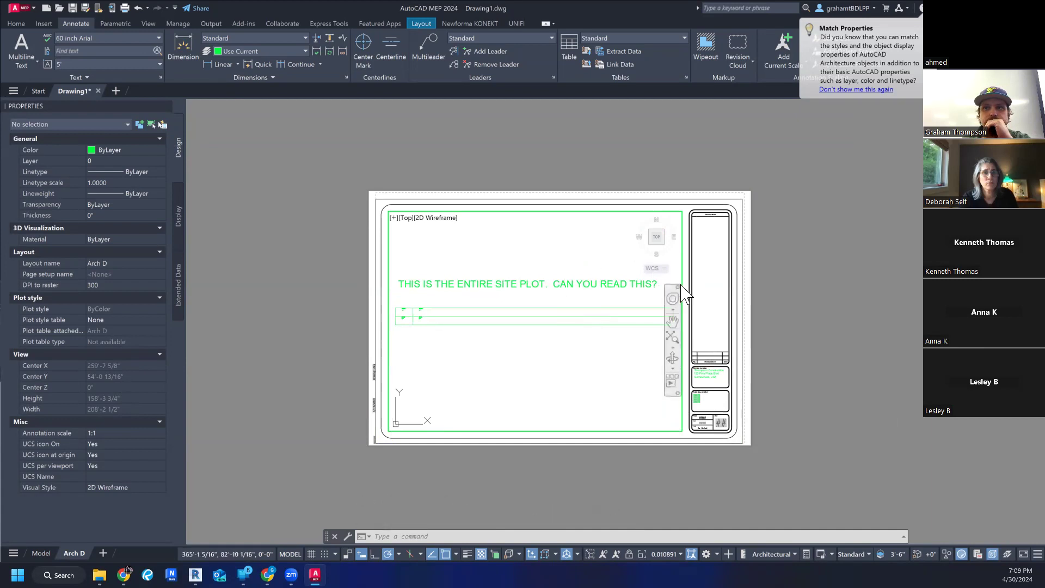
{"action": "left_click", "coordinate": [678, 287]}
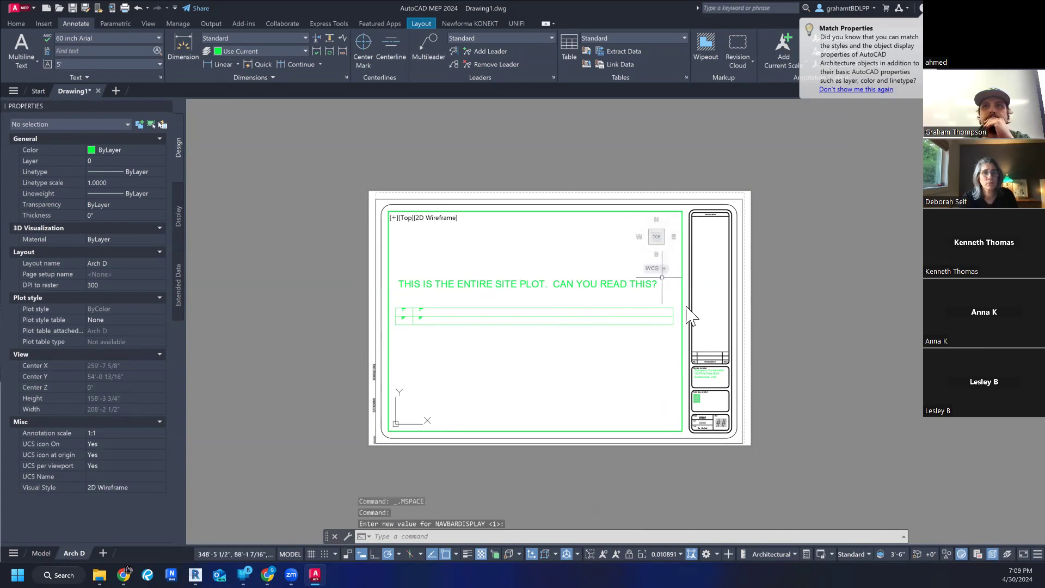
{"action": "scroll", "coordinate": [581, 349], "scroll_direction": "up", "scroll_amount": 3}
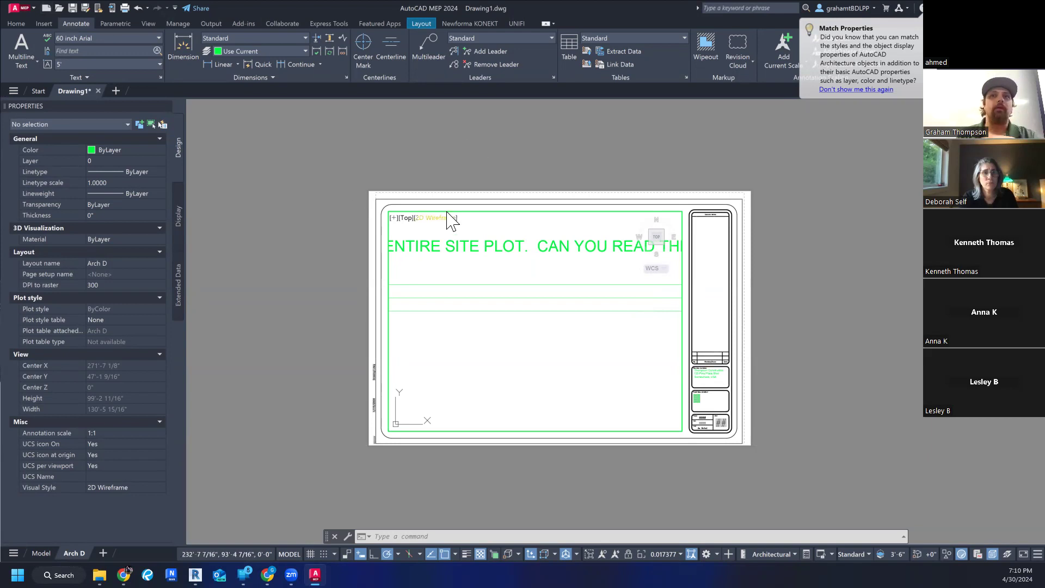
{"action": "scroll", "coordinate": [576, 302], "scroll_direction": "down", "scroll_amount": 2}
{"action": "mouse_move", "coordinate": [542, 318]}
{"action": "middle_mouse_down"}
{"action": "mouse_move", "coordinate": [562, 322]}
{"action": "mouse_move", "coordinate": [540, 318]}
{"action": "middle_mouse_up"}
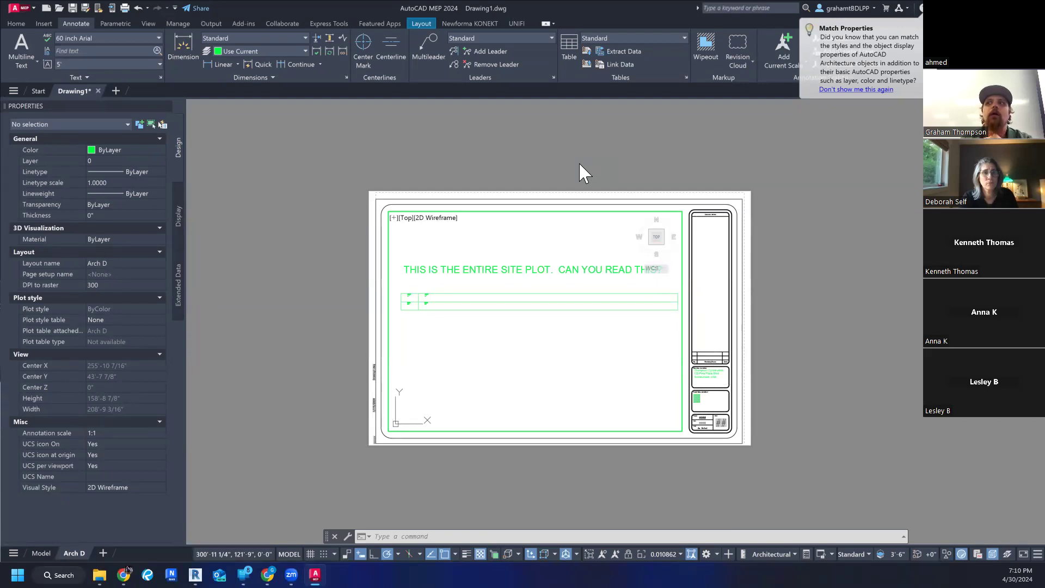
{"action": "middle_click_drag", "start_coordinate": [560, 234], "coordinate": [558, 263]}
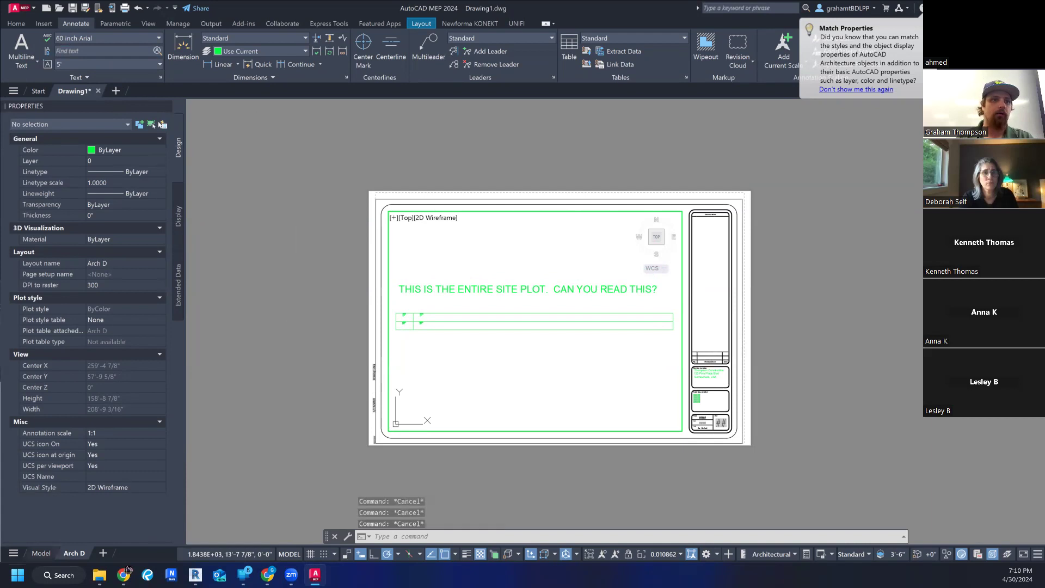
- Open the Model space to view the site plot text and elongated grid outside the layout
{"action": "left_click", "coordinate": [41, 553]}
{"action": "left_click", "coordinate": [624, 370]}
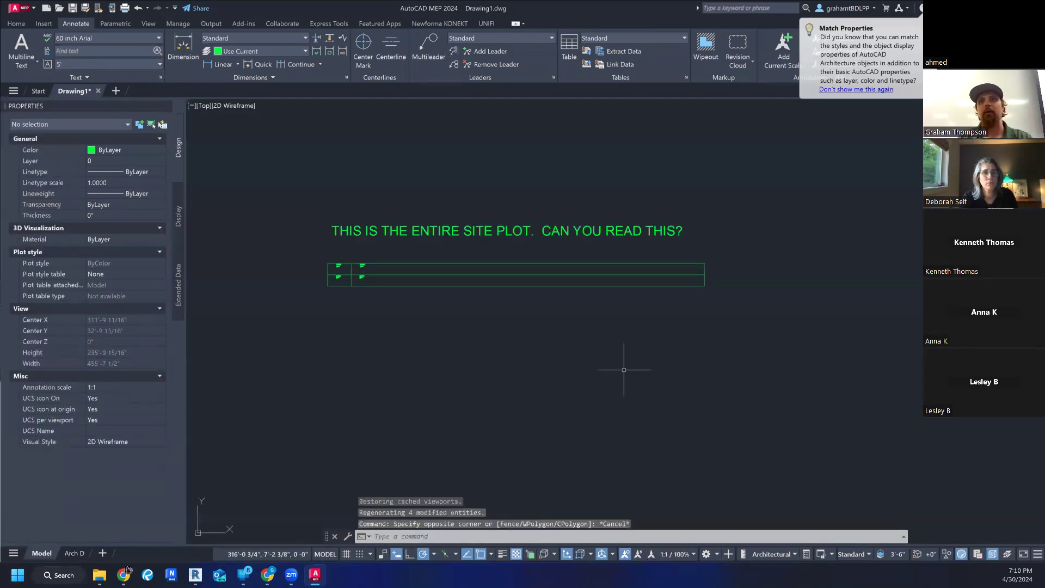
{"action": "key", "text": "Escape"}
{"action": "key", "text": "Escape"}
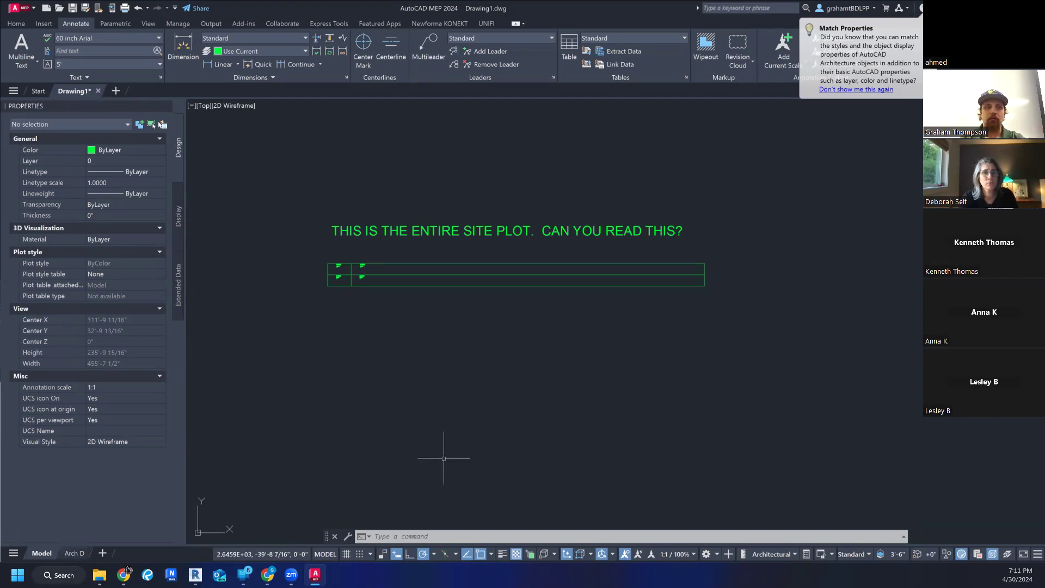
- Return to the Arch D layout and leave the viewport's model space for paper space
{"action": "left_click", "coordinate": [75, 554]}
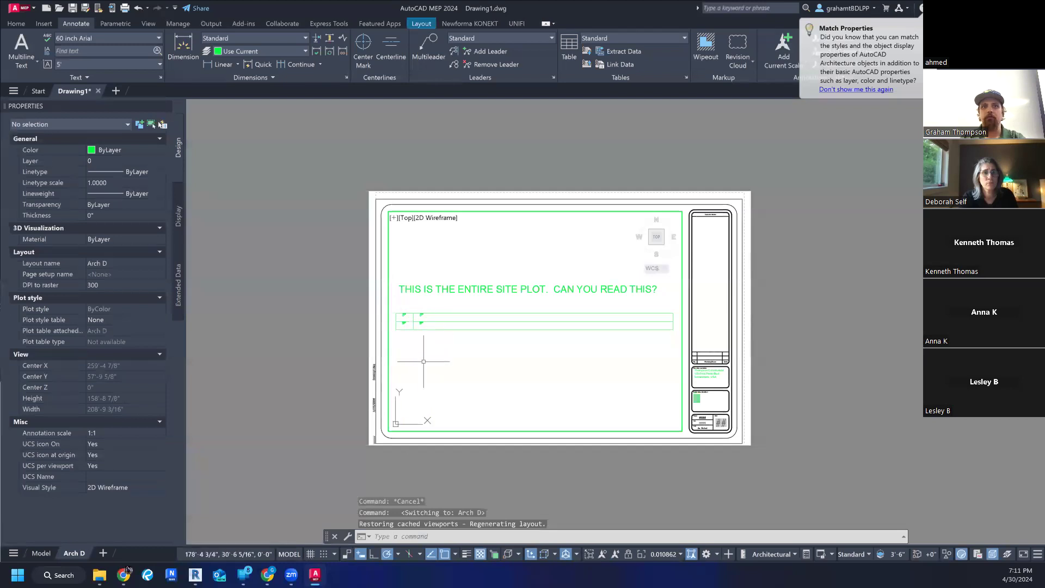
{"action": "double_click", "coordinate": [292, 431]}
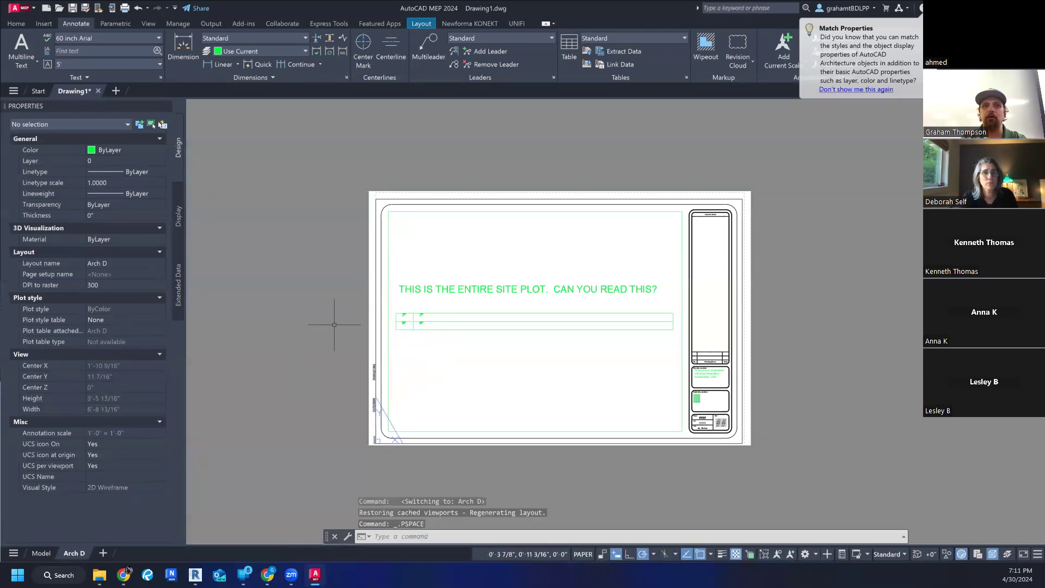
{"action": "left_click", "coordinate": [303, 305]}
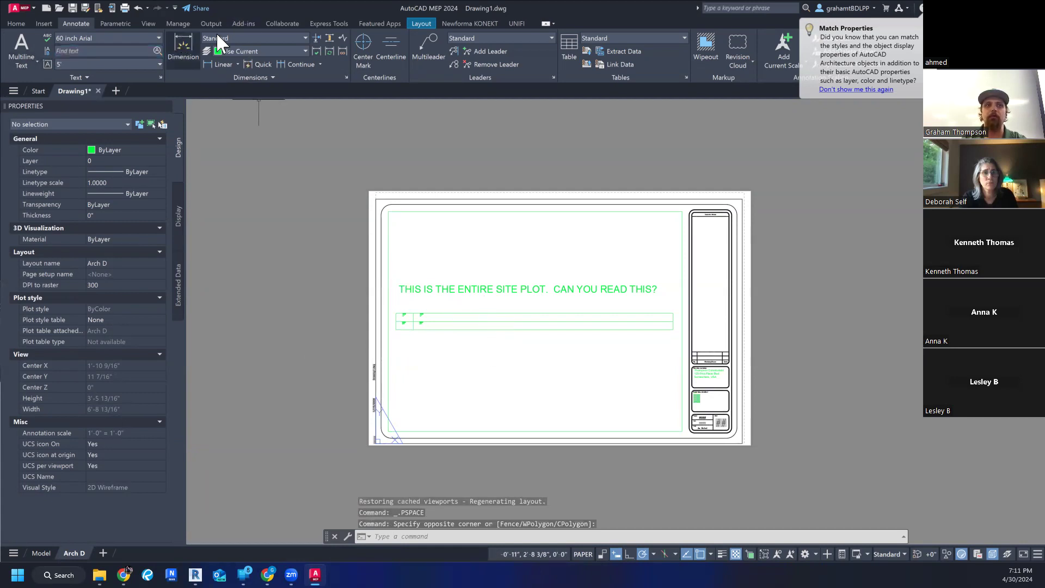
{"action": "left_click", "coordinate": [188, 34]}
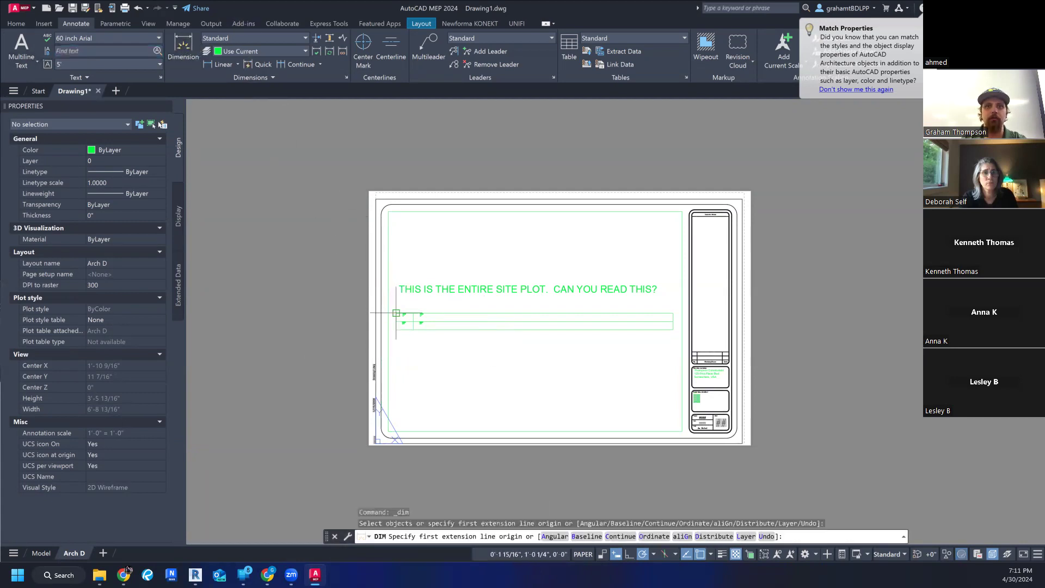
{"action": "key", "text": "Escape"}
{"action": "key", "text": "Escape"}
{"action": "left_click", "coordinate": [357, 332]}
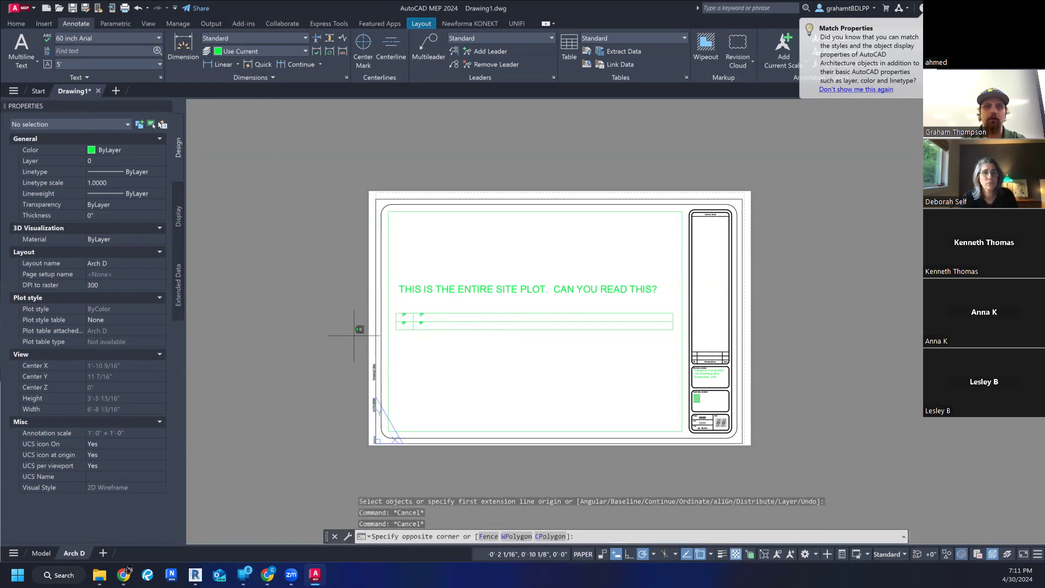
{"action": "key", "text": "Escape"}
{"action": "type", "text": "ps"}
{"action": "key", "text": "Return"}
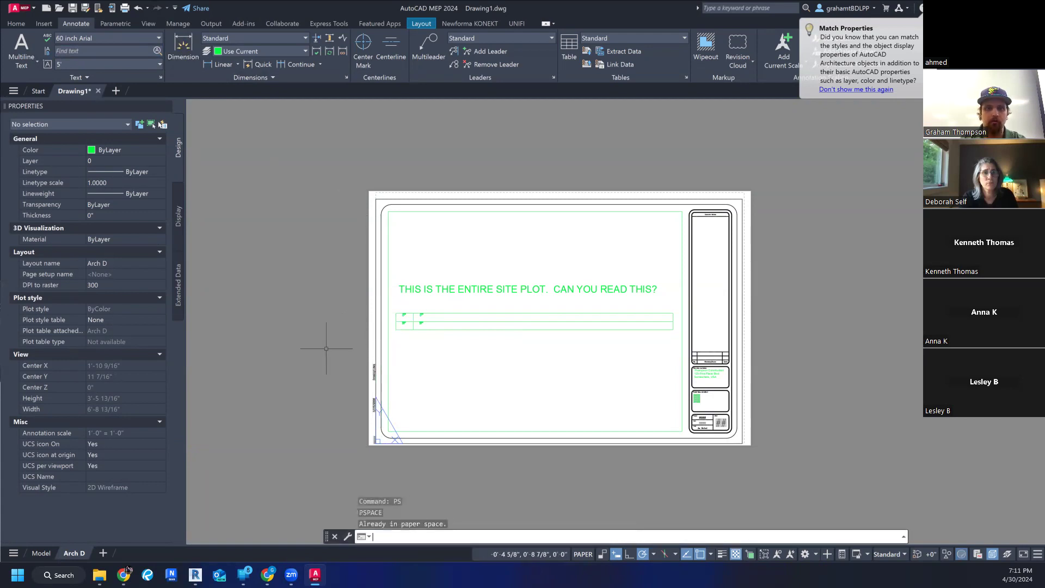
- Dimension the full length of the elongated grid in paper space, placing the dimension line just above its upper edge
{"action": "left_click", "coordinate": [184, 56]}
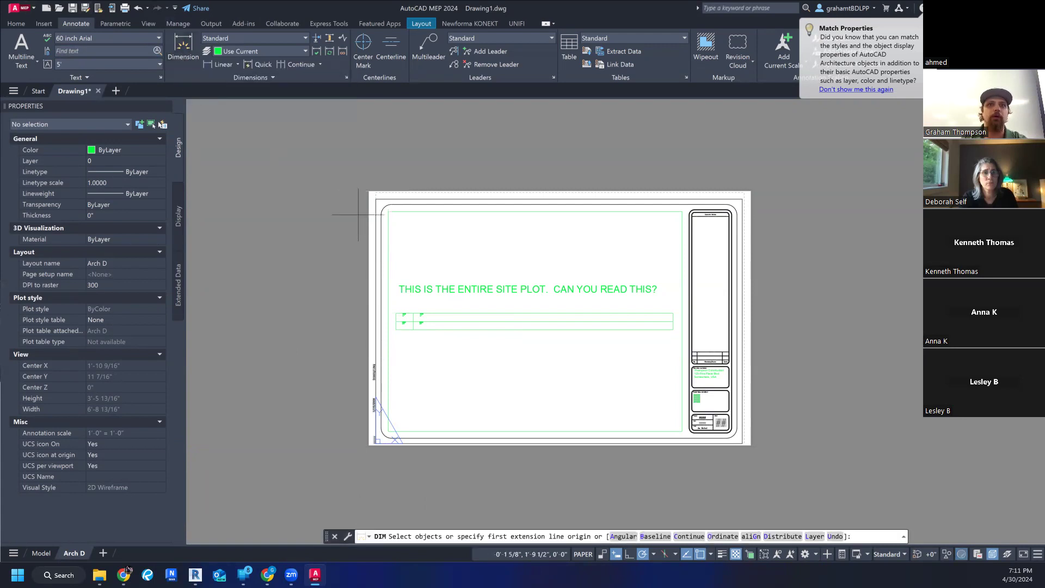
{"action": "left_click", "coordinate": [396, 314]}
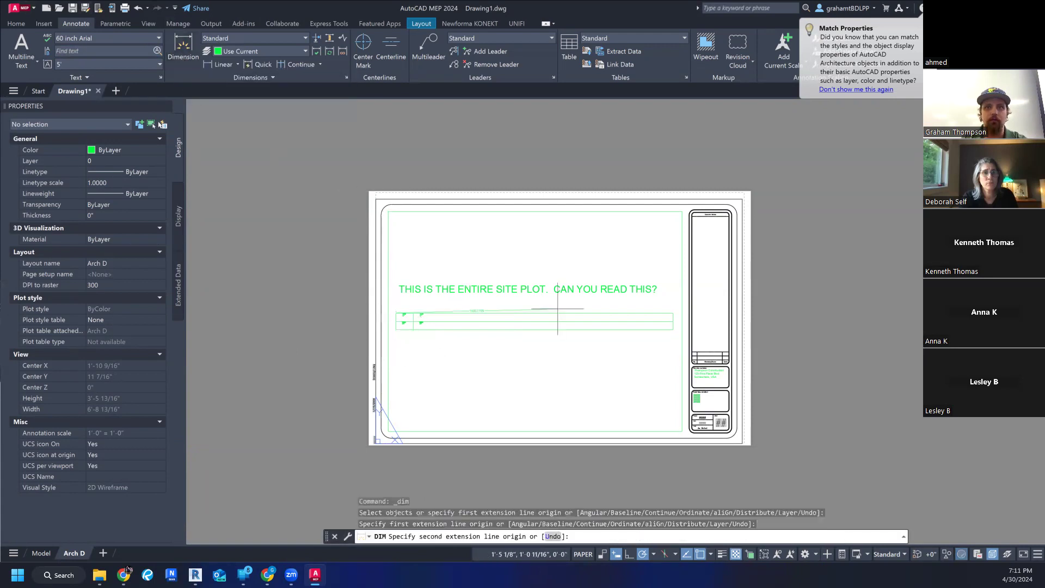
{"action": "left_click", "coordinate": [674, 314]}
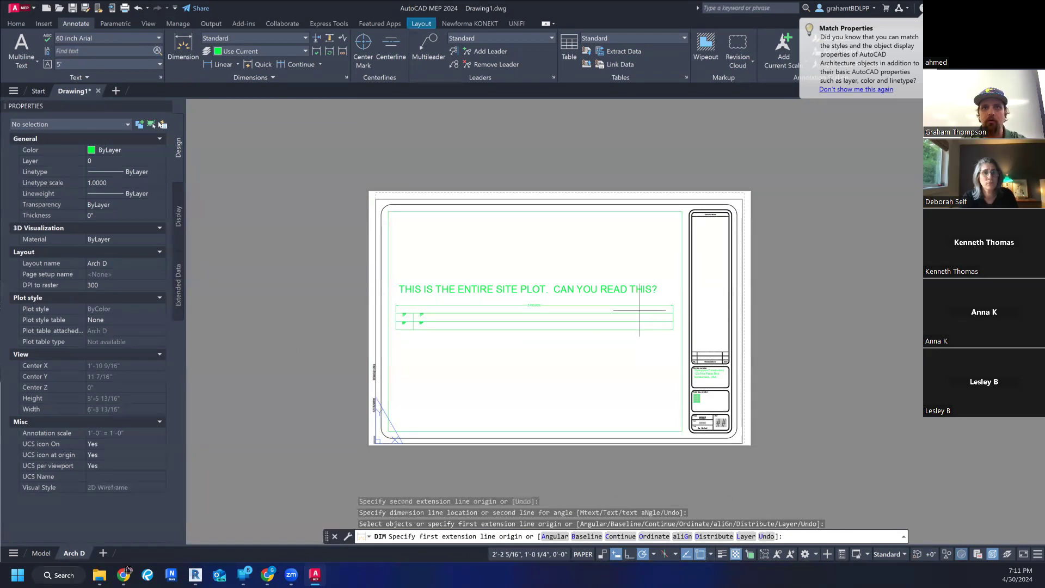
{"action": "key", "text": "Escape"}
- Activate the viewport's model space, then zoom out and pan so the grid separates from its paper-space dimension
{"action": "double_click", "coordinate": [601, 368]}
{"action": "middle_click_drag", "start_coordinate": [602, 368], "coordinate": [609, 415]}
{"action": "scroll", "coordinate": [534, 304], "scroll_direction": "up", "scroll_amount": 7}
{"action": "scroll", "coordinate": [543, 316], "scroll_direction": "down", "scroll_amount": 10}
{"action": "key", "text": "Escape"}
{"action": "key", "text": "Escape"}
{"action": "scroll", "coordinate": [527, 304], "scroll_direction": "up", "scroll_amount": 2}
{"action": "scroll", "coordinate": [539, 309], "scroll_direction": "down", "scroll_amount": 4}
{"action": "key", "text": "Escape"}
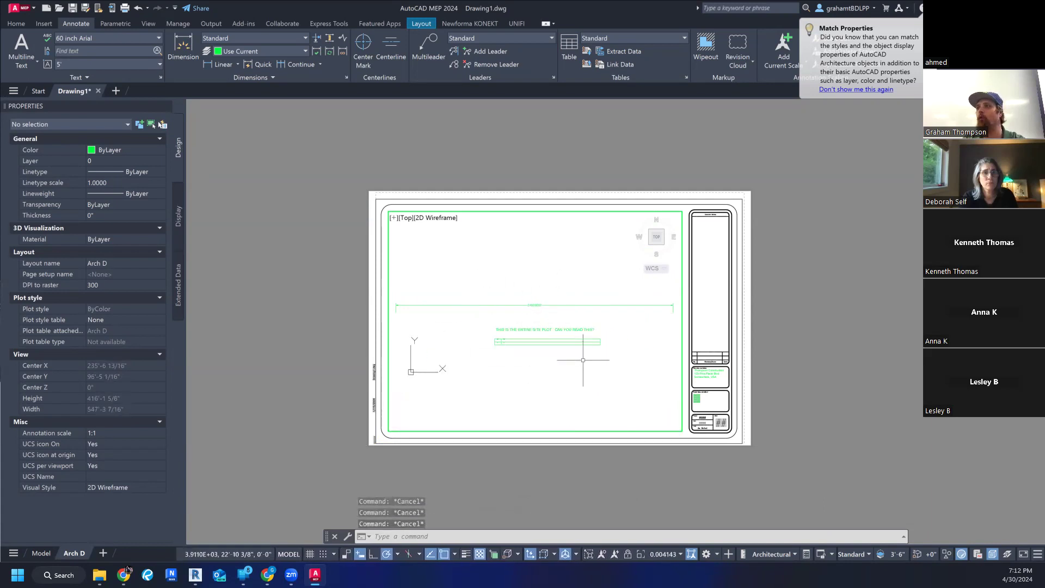
{"action": "middle_click_drag", "start_coordinate": [594, 328], "coordinate": [584, 351]}
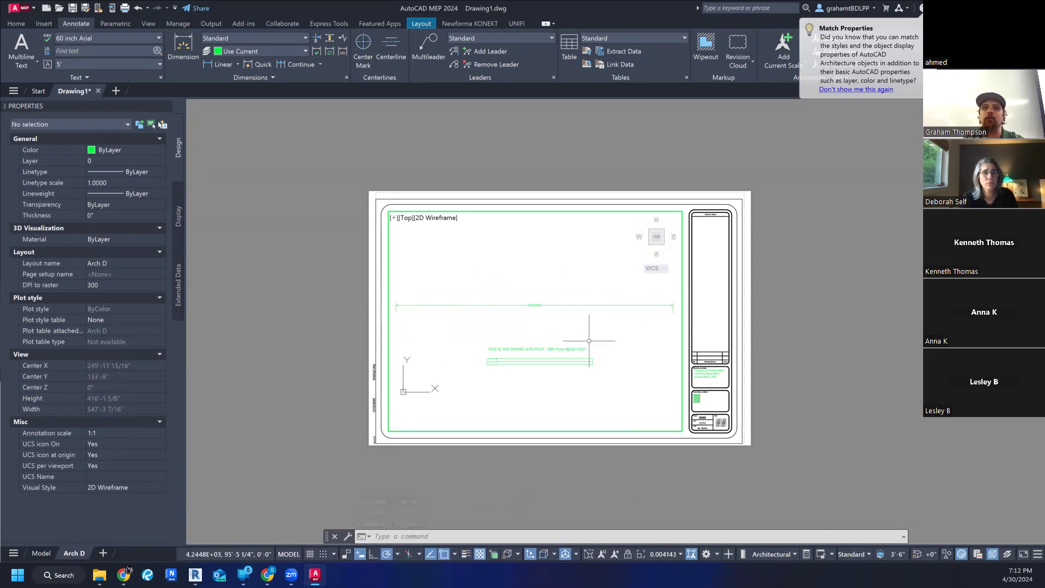
- Leave the viewport's model space for paper space and delete the long dimension above the elongated grid
{"action": "key", "text": "Escape"}
{"action": "left_click", "coordinate": [539, 306]}
{"action": "key", "text": "Escape"}
{"action": "left_click", "coordinate": [531, 305]}
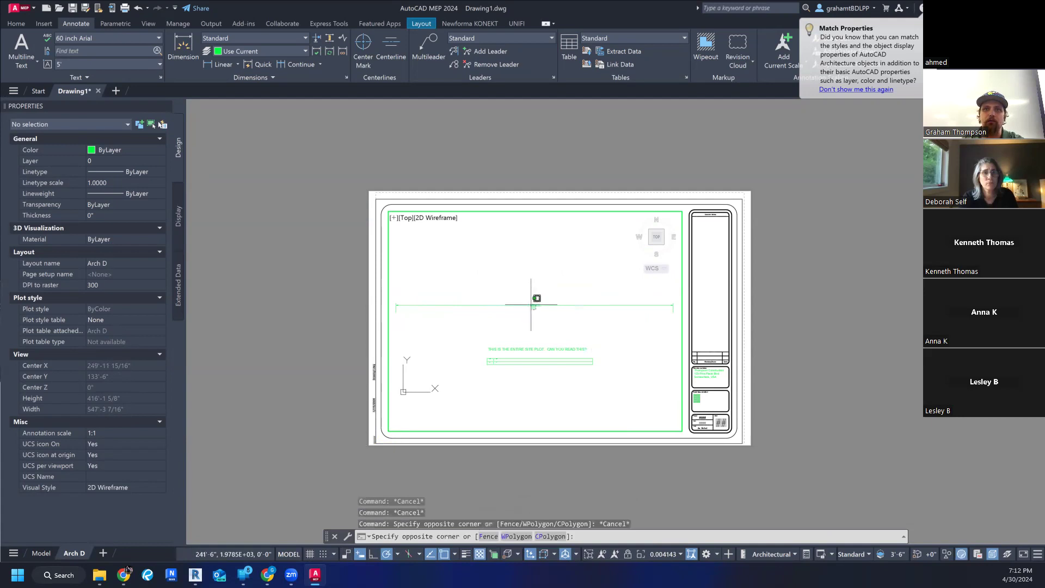
{"action": "left_click", "coordinate": [530, 304]}
{"action": "key", "text": "Escape"}
{"action": "double_click", "coordinate": [755, 294]}
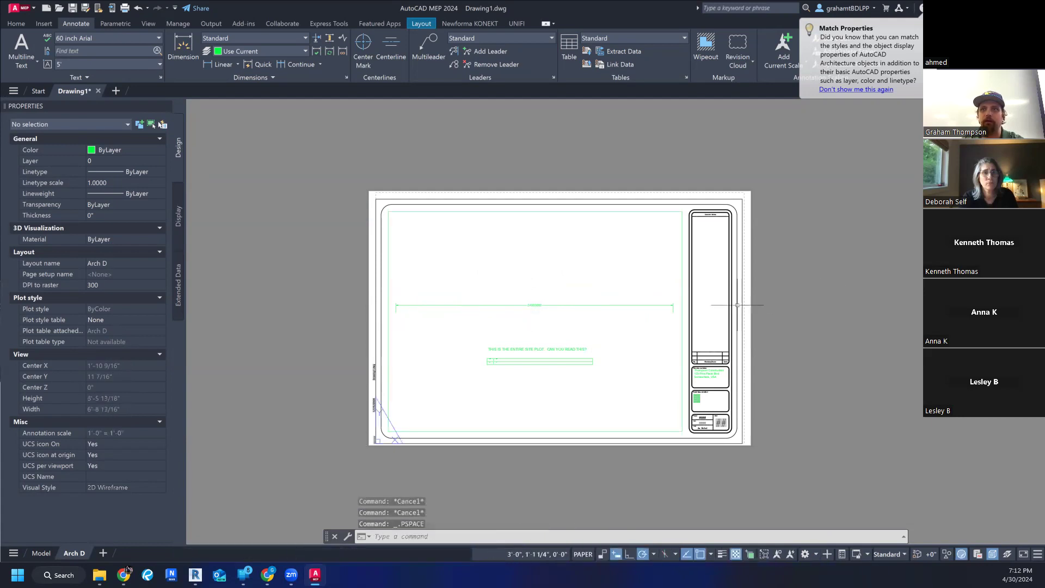
{"action": "left_click", "coordinate": [543, 305]}
{"action": "key", "text": "Delete"}
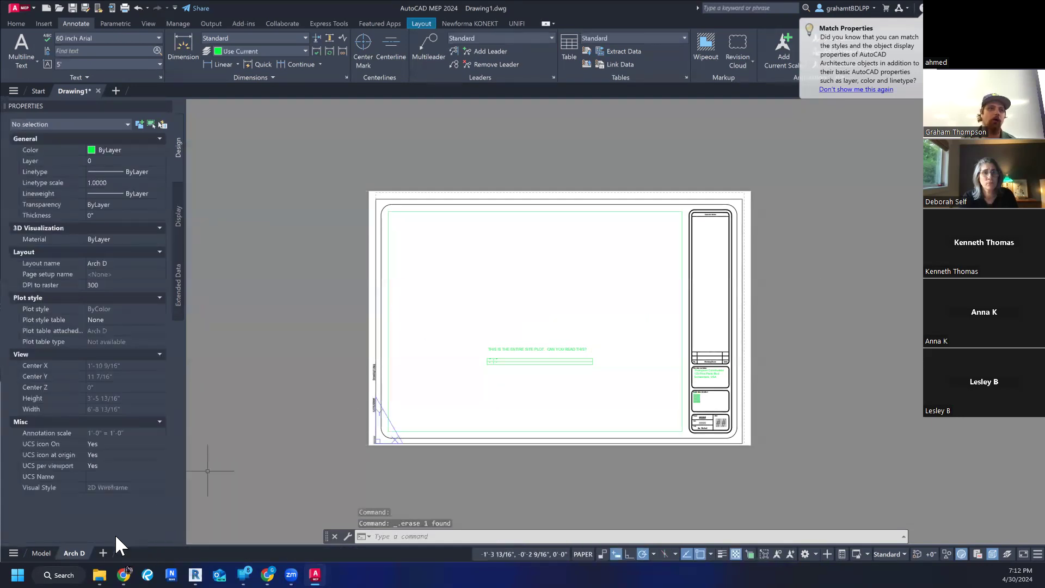
- Open the Model space and delete the site plot text above the elongated grid
{"action": "mouse_move", "coordinate": [42, 554]}
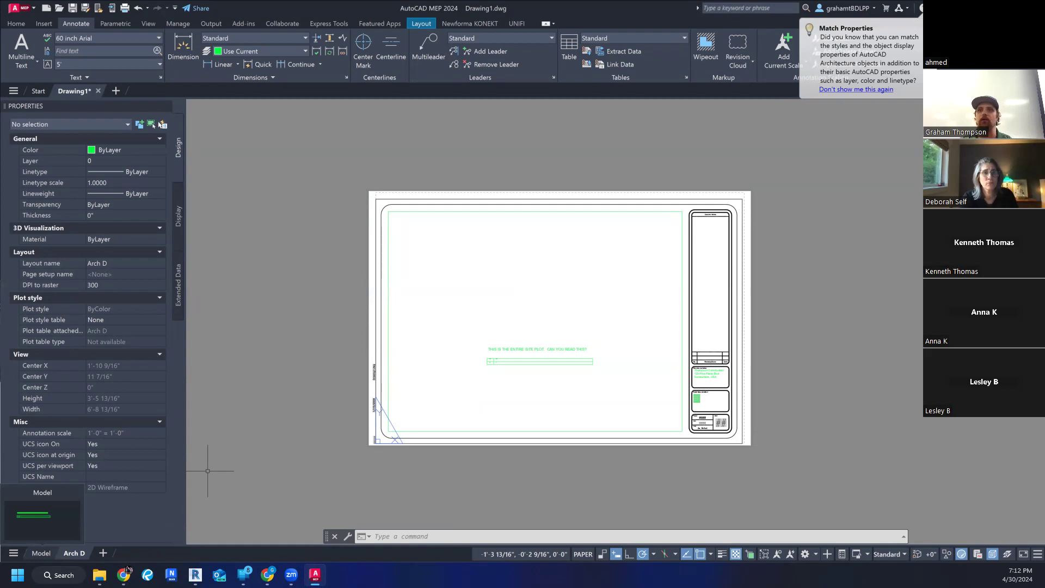
{"action": "scroll", "coordinate": [711, 300], "scroll_direction": "up", "scroll_amount": 2}
{"action": "middle_click_drag", "start_coordinate": [705, 299], "coordinate": [697, 266]}
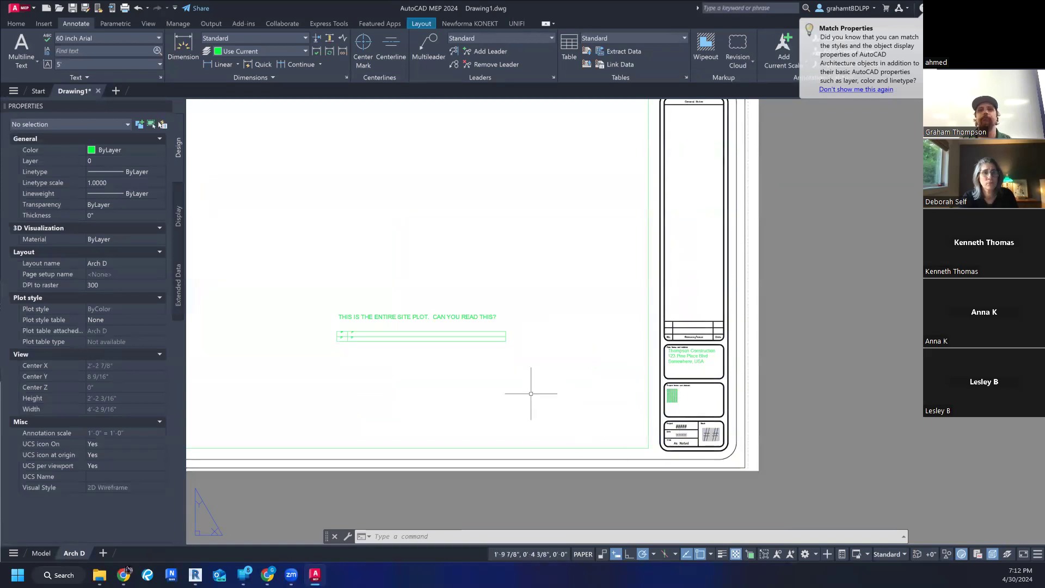
{"action": "scroll", "coordinate": [534, 401], "scroll_direction": "down", "scroll_amount": 3}
{"action": "middle_click_drag", "start_coordinate": [651, 420], "coordinate": [632, 426]}
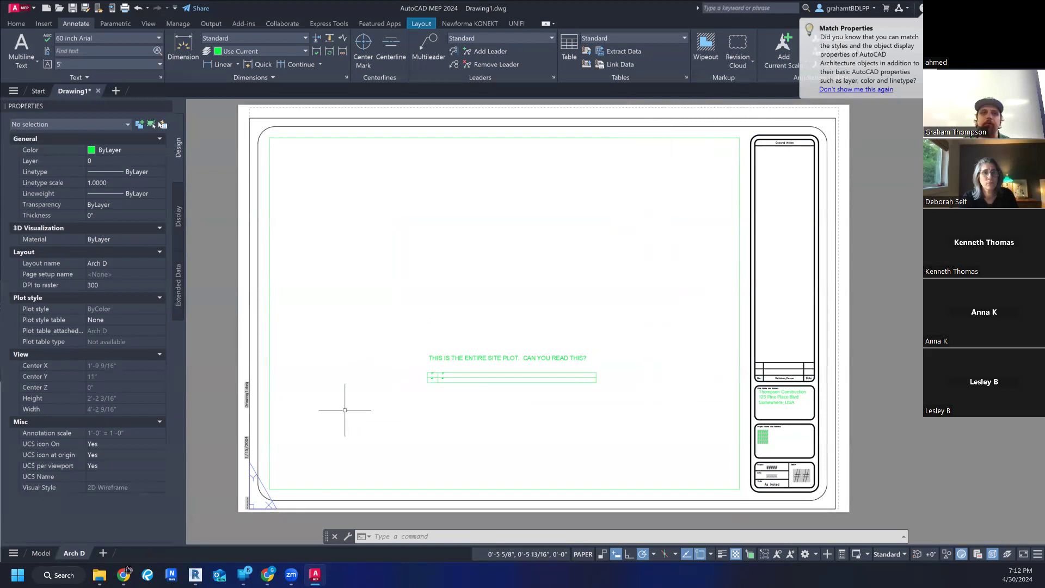
{"action": "left_click", "coordinate": [41, 553]}
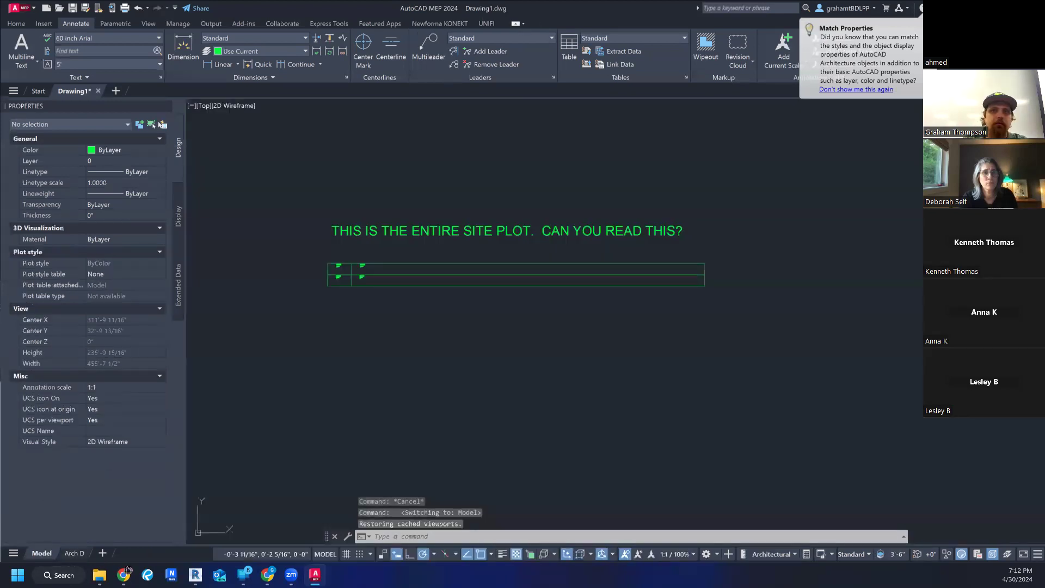
{"action": "middle_click_drag", "start_coordinate": [549, 327], "coordinate": [642, 336]}
{"action": "scroll", "coordinate": [460, 294], "scroll_direction": "up", "scroll_amount": 8}
{"action": "scroll", "coordinate": [462, 294], "scroll_direction": "down", "scroll_amount": 8}
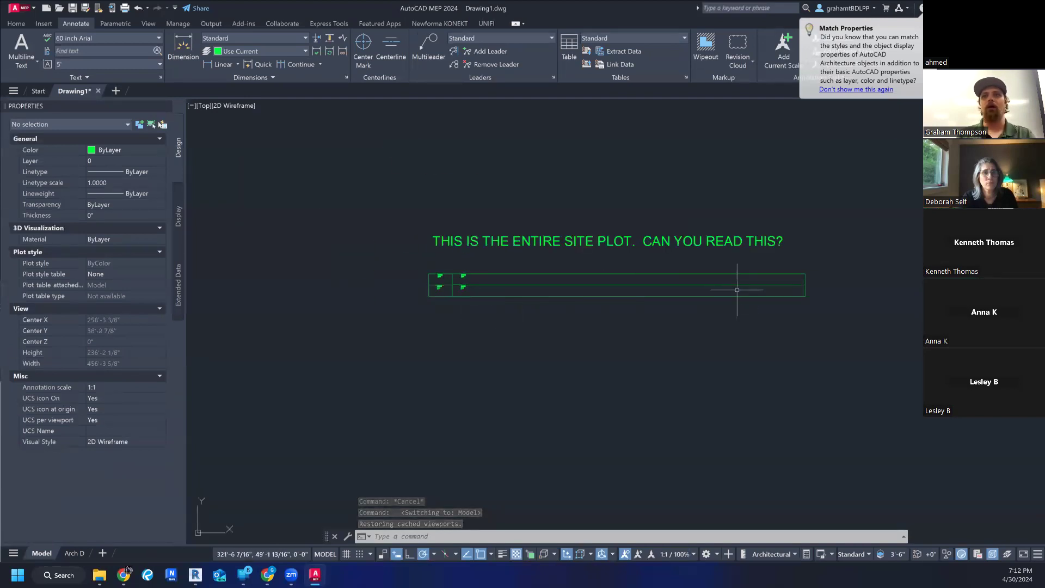
{"action": "left_click", "coordinate": [709, 238]}
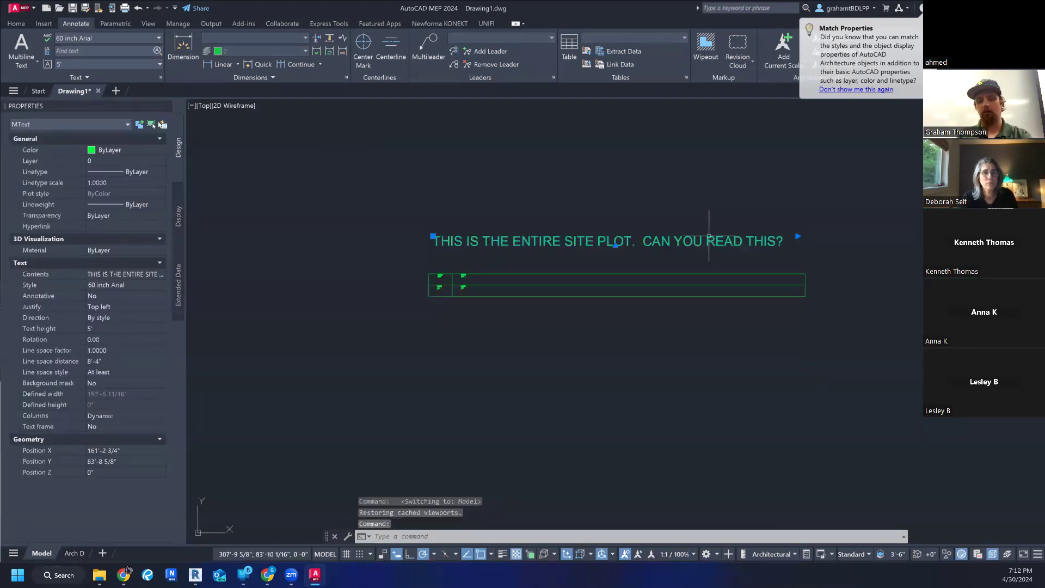
{"action": "key", "text": "Delete"}
- Move the vertical line at the elongated grid's far right end 175' to the left
{"action": "left_click", "coordinate": [805, 280]}
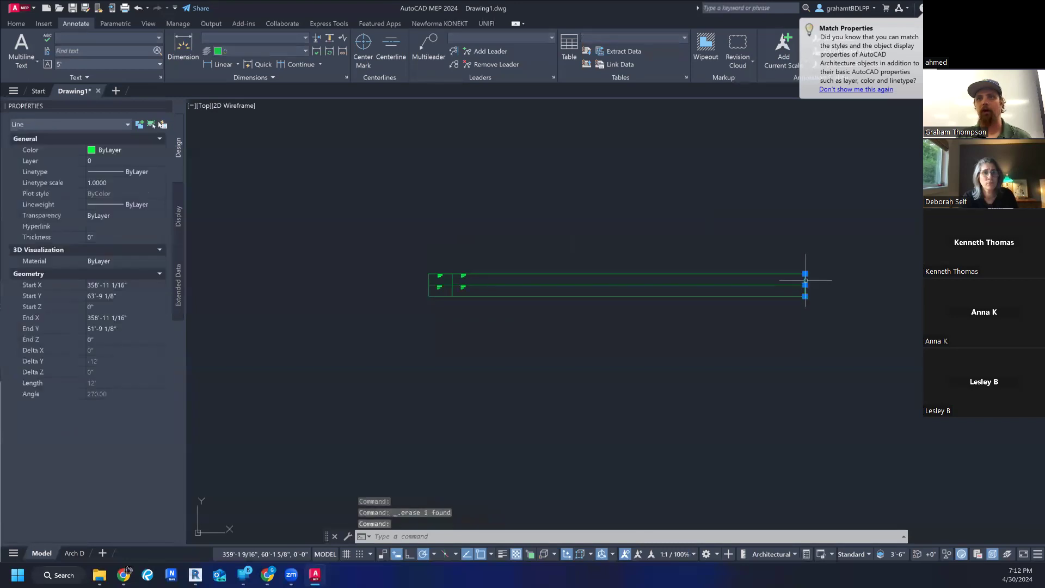
{"action": "type", "text": "move"}
{"action": "key", "text": "Return"}
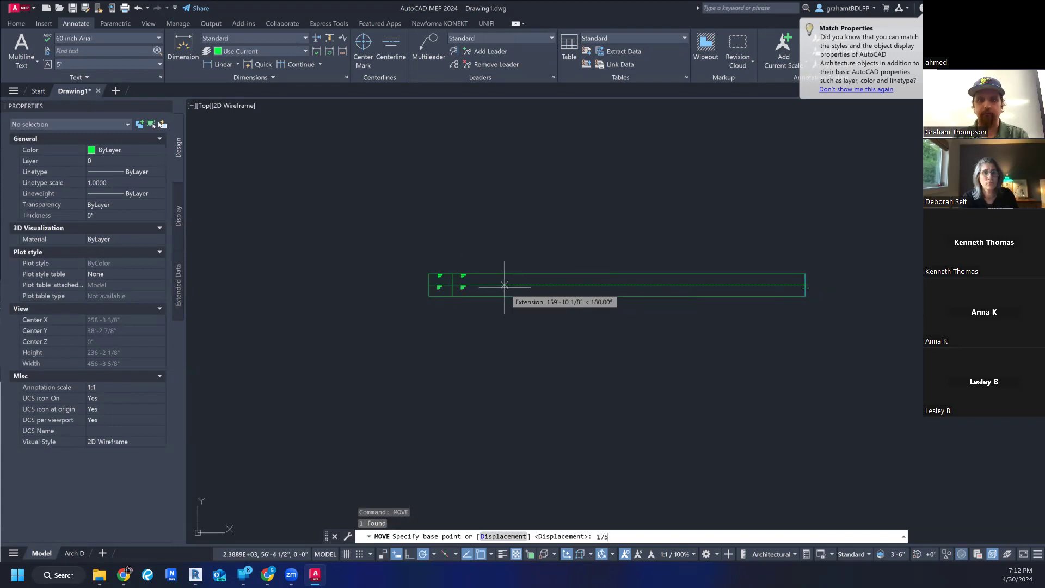
{"action": "type", "text": "175'"}
{"action": "key", "text": "Return"}
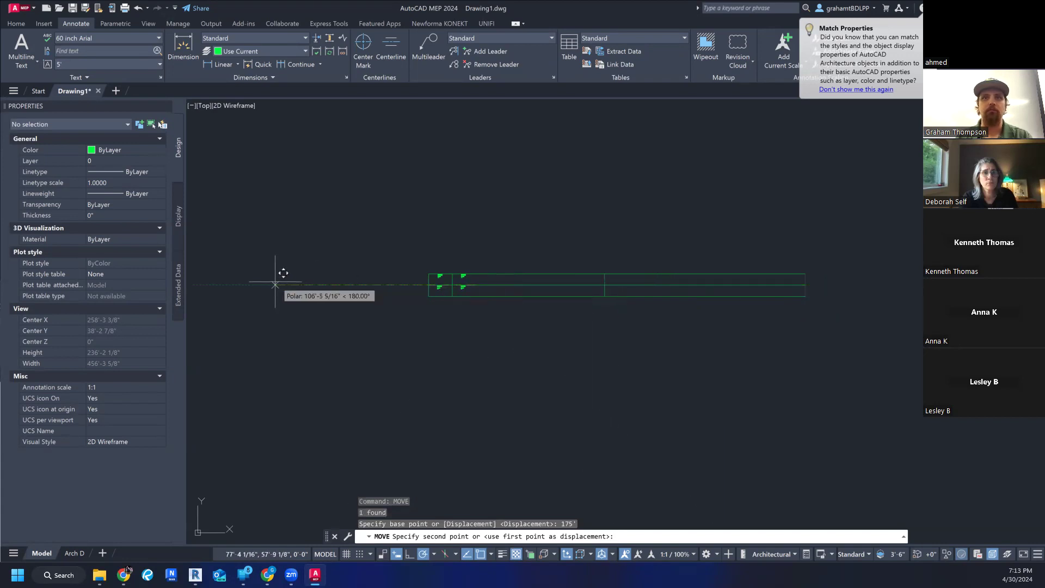
{"action": "type", "text": "175'"}
{"action": "key", "text": "Return"}
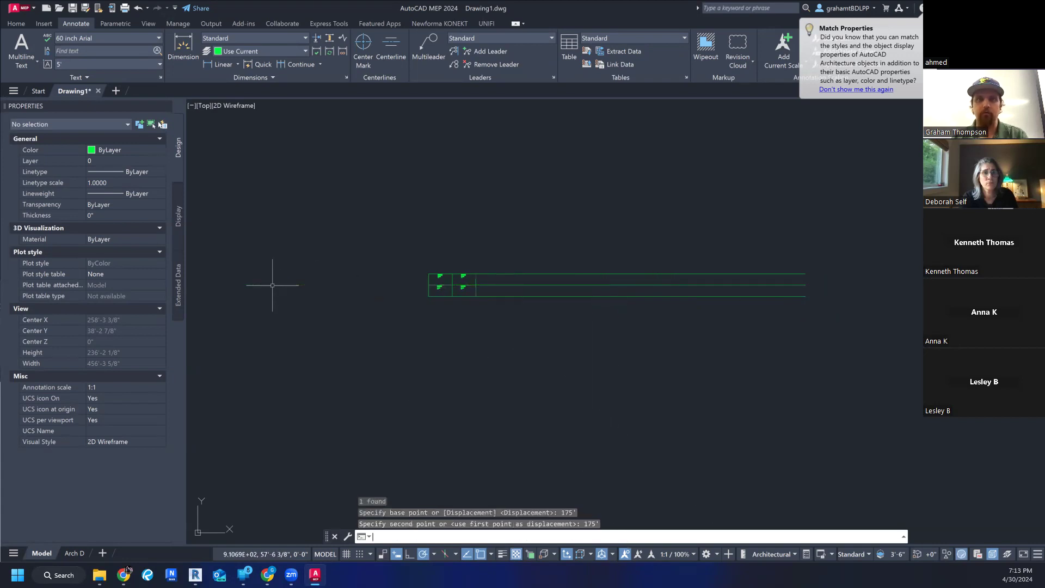
{"action": "key", "text": "Escape"}
{"action": "key", "text": "Escape"}
- Shorten the grid's bottom, middle and top horizontal lines by stretching their right endpoints back to the moved vertical line
{"action": "left_click", "coordinate": [637, 298]}
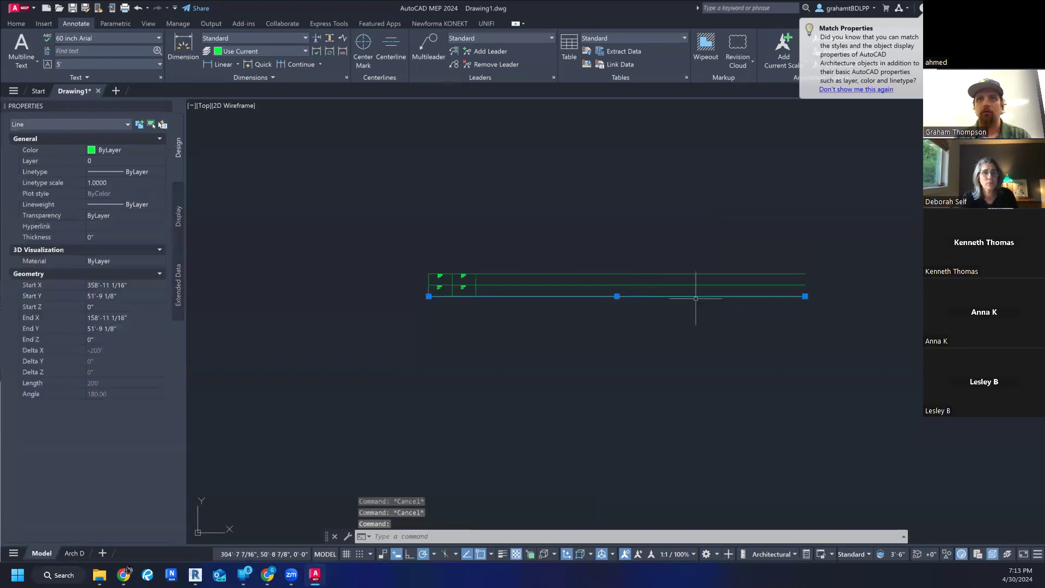
{"action": "left_click", "coordinate": [806, 297]}
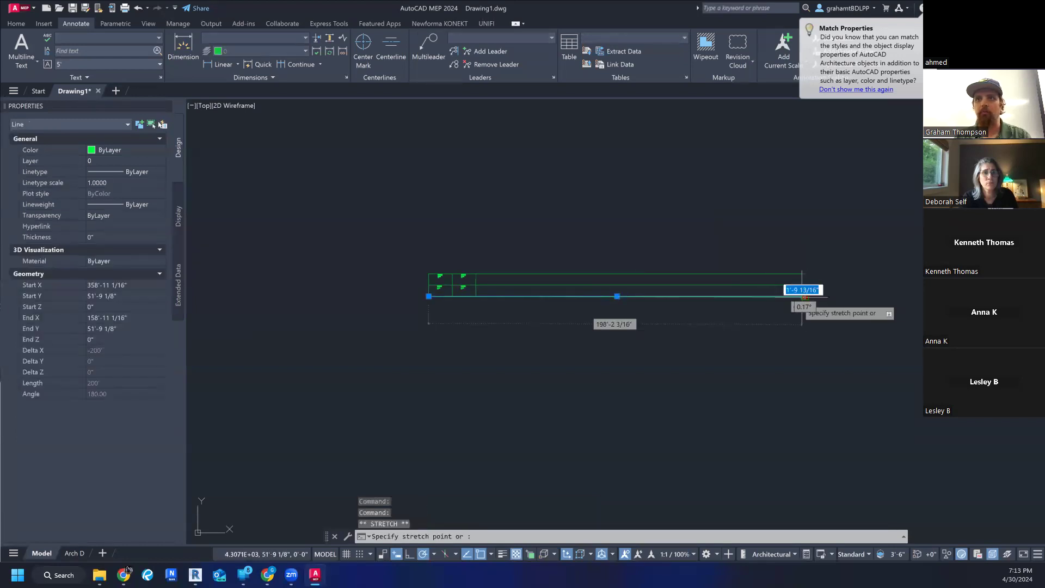
{"action": "left_click", "coordinate": [476, 296]}
{"action": "key", "text": "Escape"}
{"action": "key", "text": "Escape"}
{"action": "left_click", "coordinate": [629, 284]}
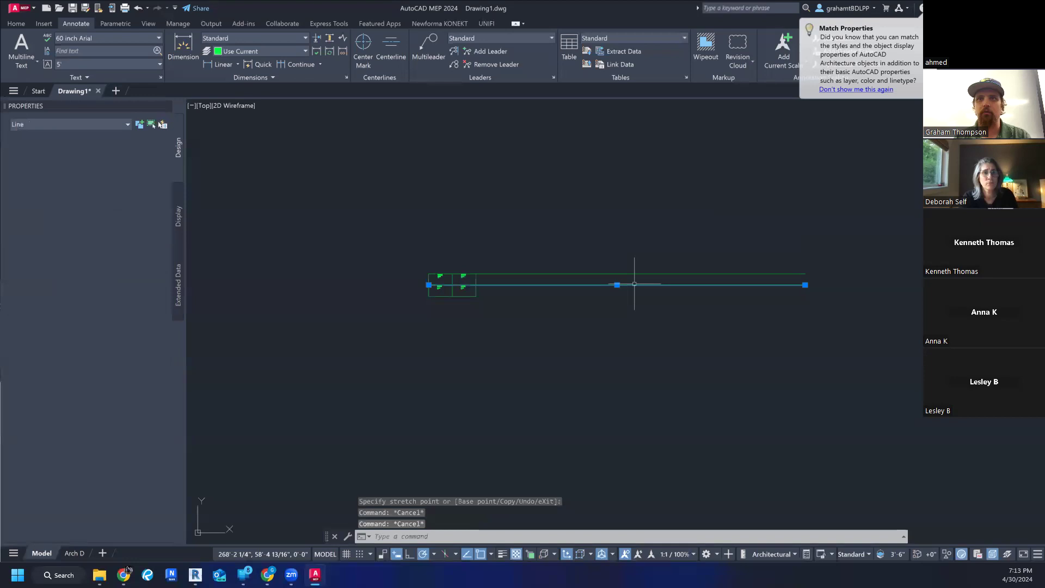
{"action": "left_click", "coordinate": [805, 285]}
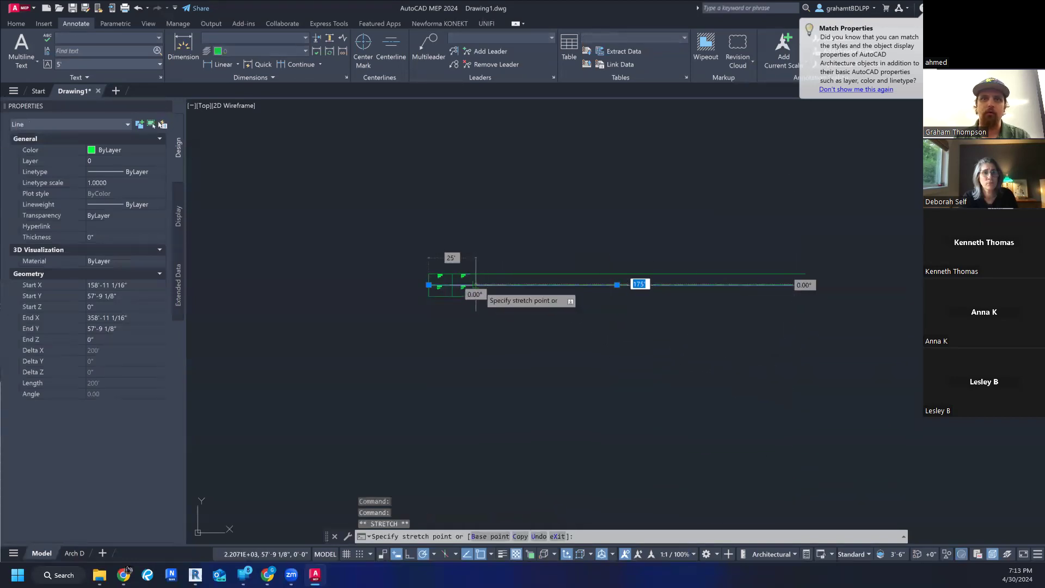
{"action": "key", "text": "Escape"}
{"action": "left_click", "coordinate": [609, 273]}
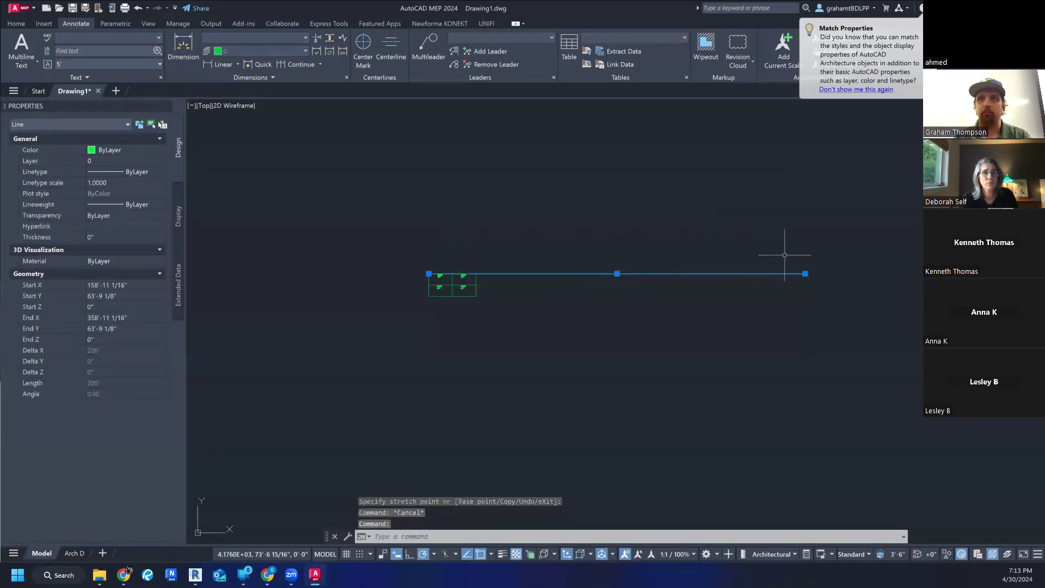
{"action": "left_click", "coordinate": [805, 273]}
{"action": "left_click", "coordinate": [476, 274]}
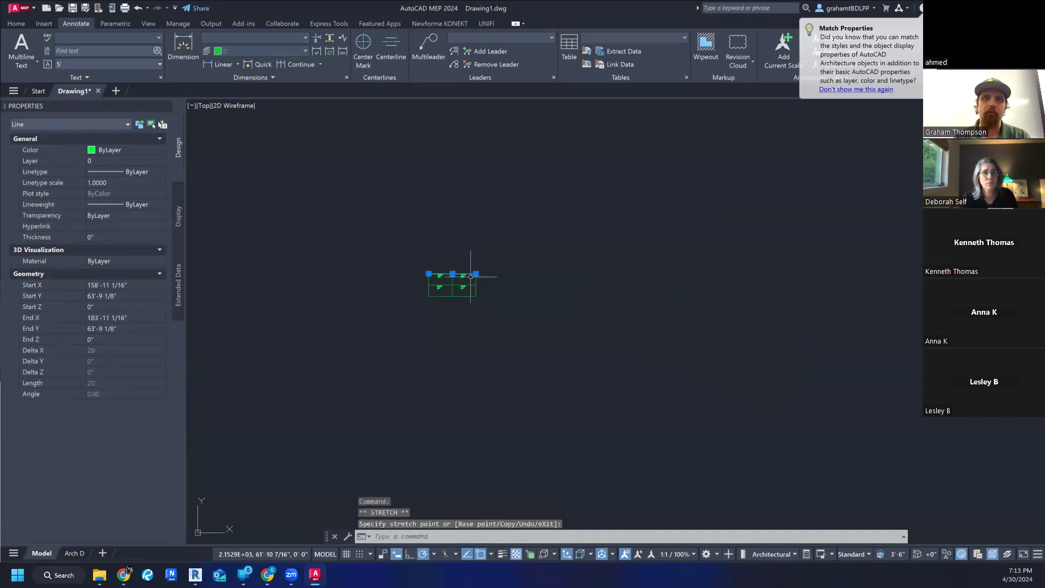
{"action": "key", "text": "Escape"}
{"action": "scroll", "coordinate": [424, 281], "scroll_direction": "up", "scroll_amount": 10}
{"action": "middle_click_drag", "start_coordinate": [500, 278], "coordinate": [361, 293]}
{"action": "key", "text": "Escape"}
{"action": "key", "text": "Escape"}
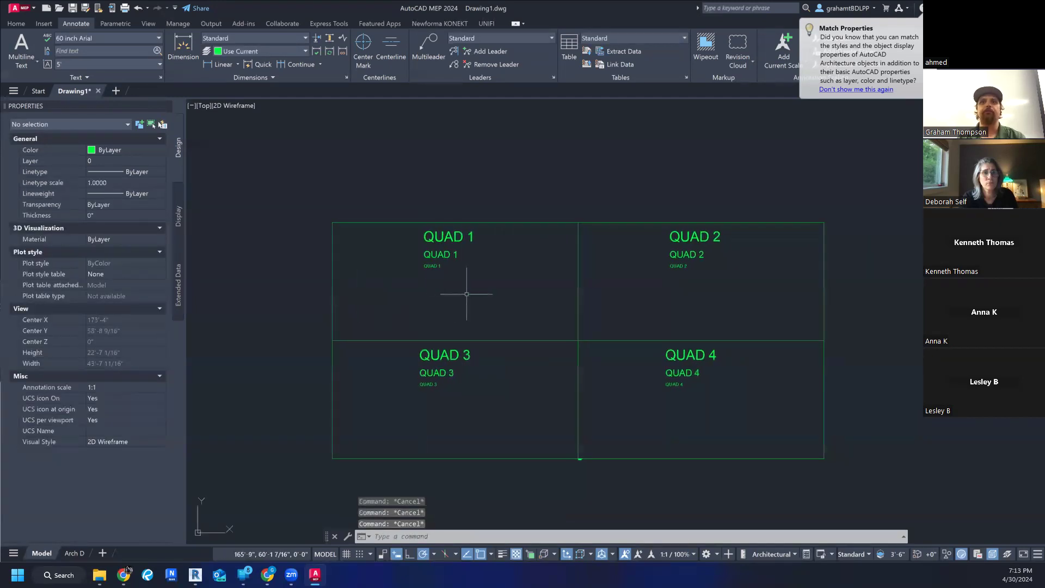
- Dimension the width of the QUAD 1 cell along its upper edge, placing the dimension line just above the grid
{"action": "scroll", "coordinate": [457, 301], "scroll_direction": "down", "scroll_amount": 3}
{"action": "middle_click_drag", "start_coordinate": [457, 300], "coordinate": [455, 305]}
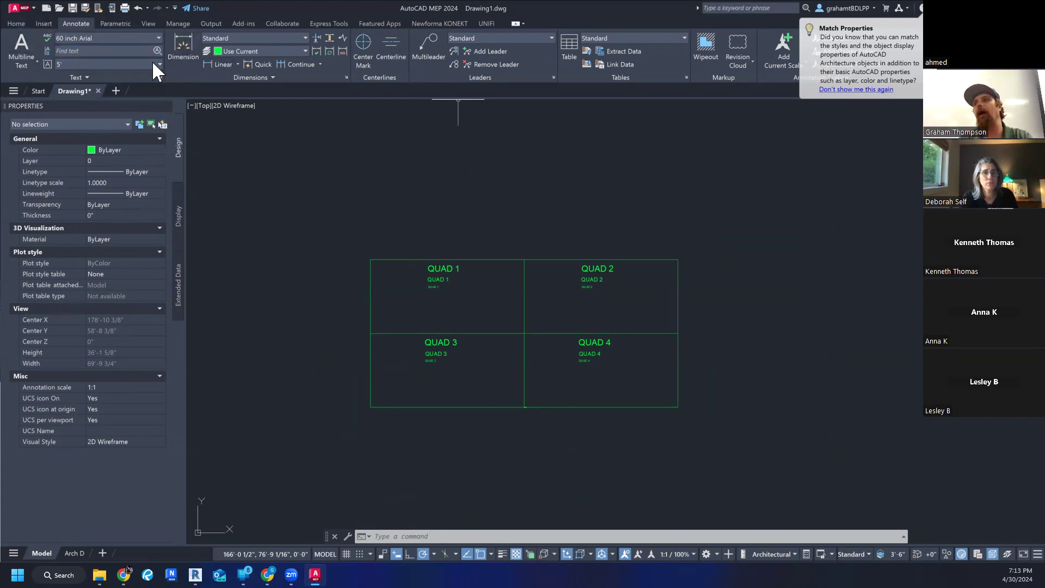
{"action": "left_click", "coordinate": [243, 36]}
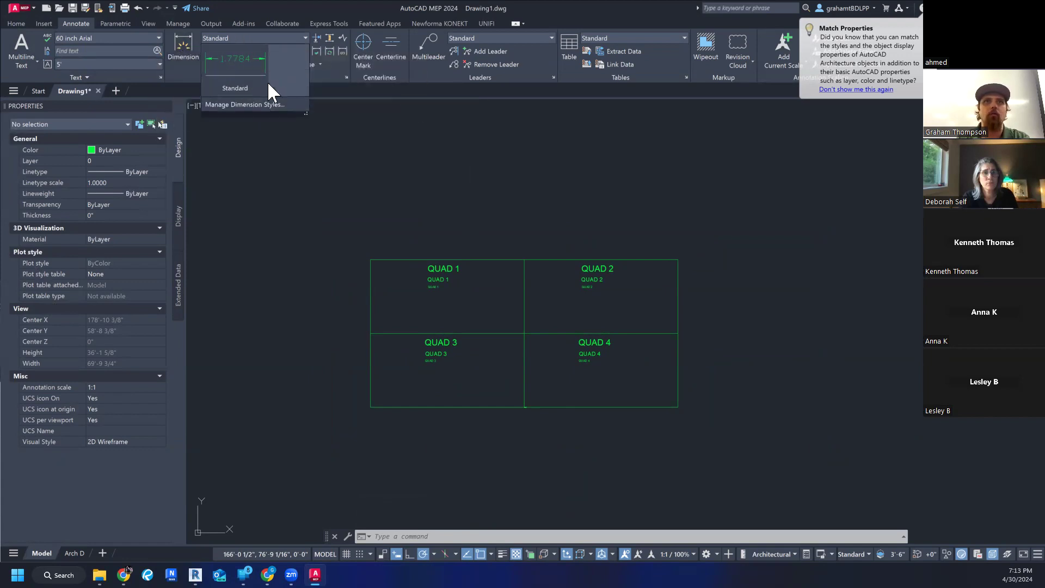
{"action": "left_click", "coordinate": [188, 38]}
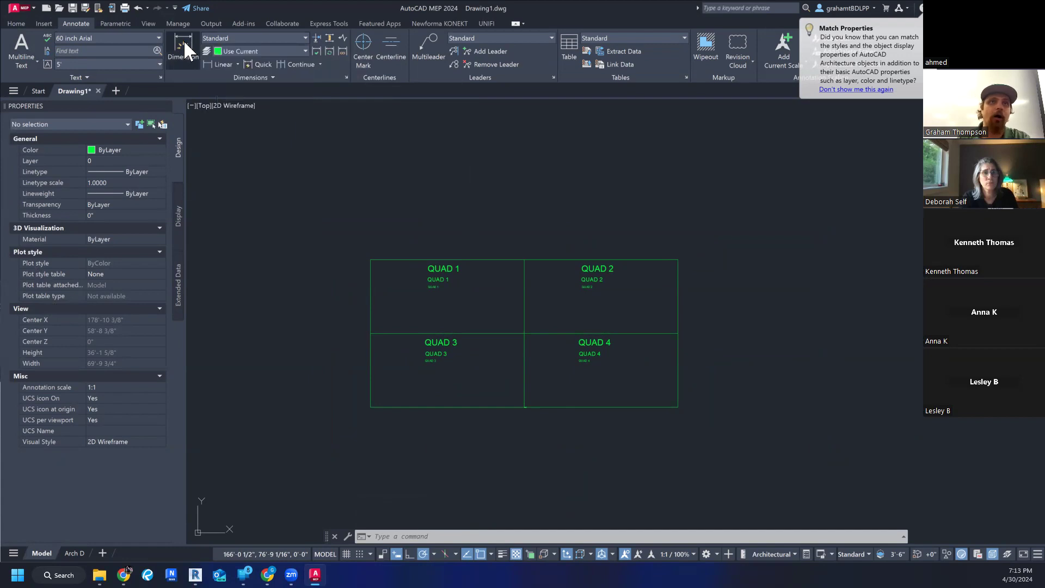
{"action": "left_click", "coordinate": [371, 260]}
{"action": "left_click", "coordinate": [524, 260]}
{"action": "left_click", "coordinate": [522, 251]}
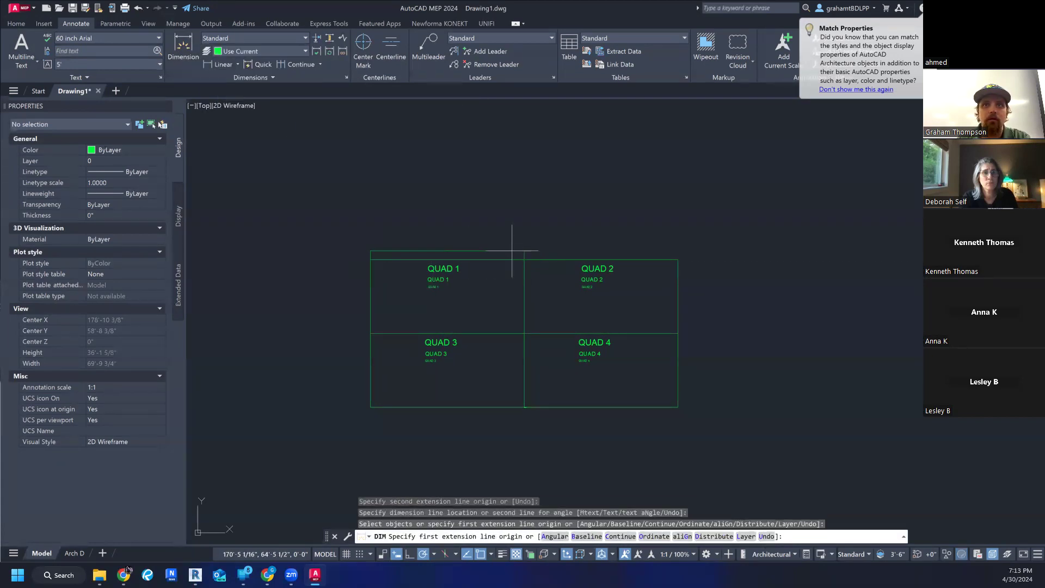
- Inspect the text of the new dimension above the QUAD 1 cell and end the Dimension command
{"action": "scroll", "coordinate": [451, 253], "scroll_direction": "up", "scroll_amount": 8}
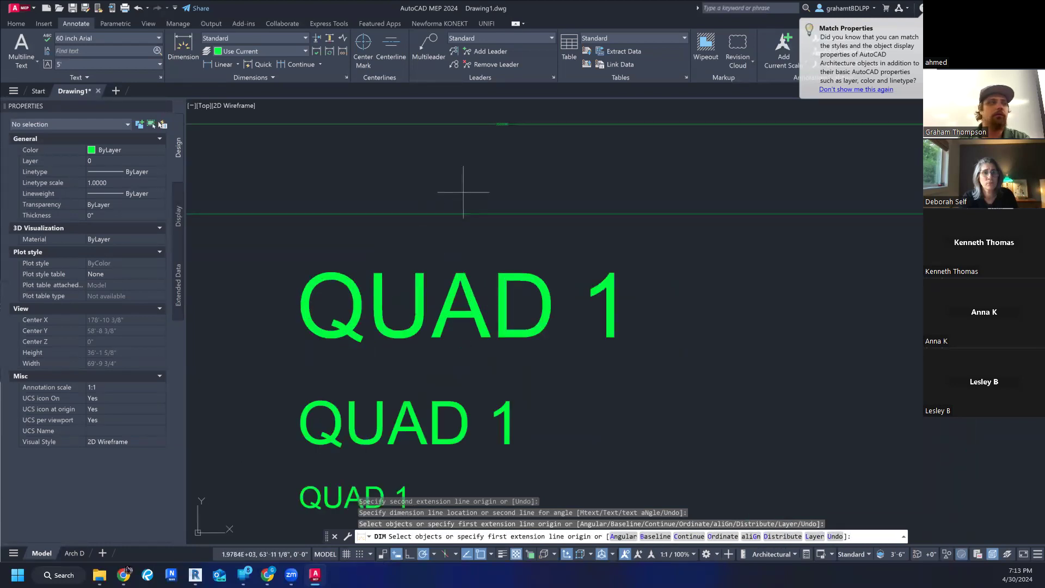
{"action": "scroll", "coordinate": [525, 116], "scroll_direction": "up", "scroll_amount": 10}
{"action": "left_click", "coordinate": [476, 225]}
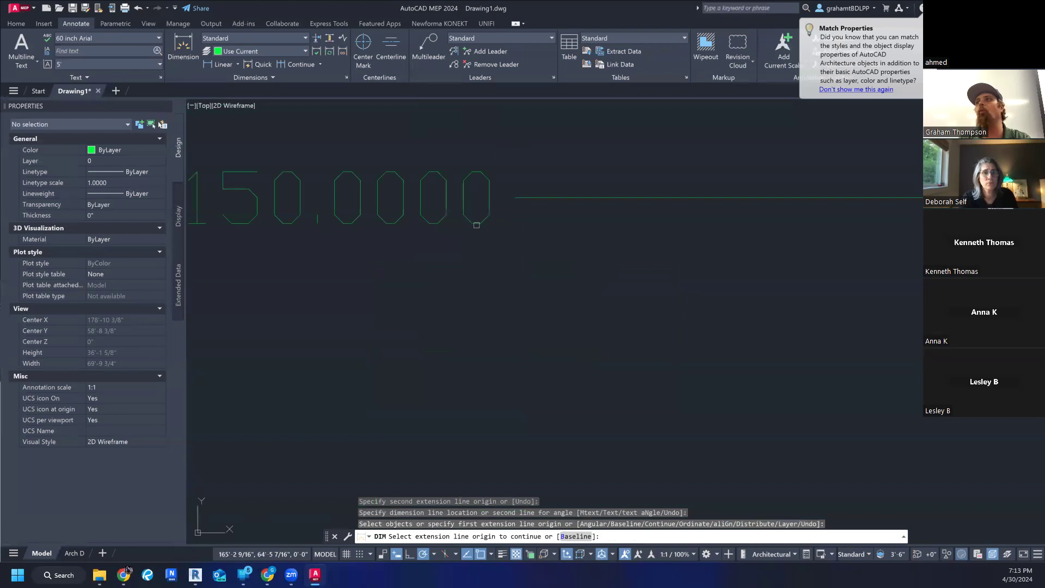
{"action": "scroll", "coordinate": [477, 225], "scroll_direction": "down", "scroll_amount": 5}
{"action": "key", "text": "Escape"}
{"action": "scroll", "coordinate": [476, 225], "scroll_direction": "down", "scroll_amount": 6}
{"action": "left_click", "coordinate": [470, 223]}
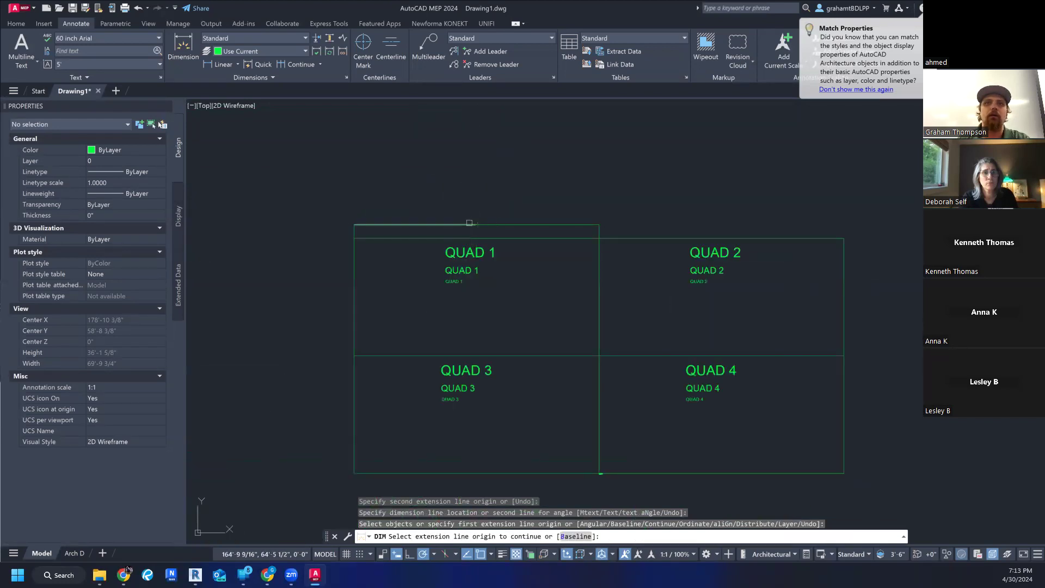
{"action": "key", "text": "Escape"}
{"action": "key", "text": "Escape"}
- Compare the size of the dimension's text with the three QUAD 1 labels below it
{"action": "scroll", "coordinate": [474, 224], "scroll_direction": "up", "scroll_amount": 3}
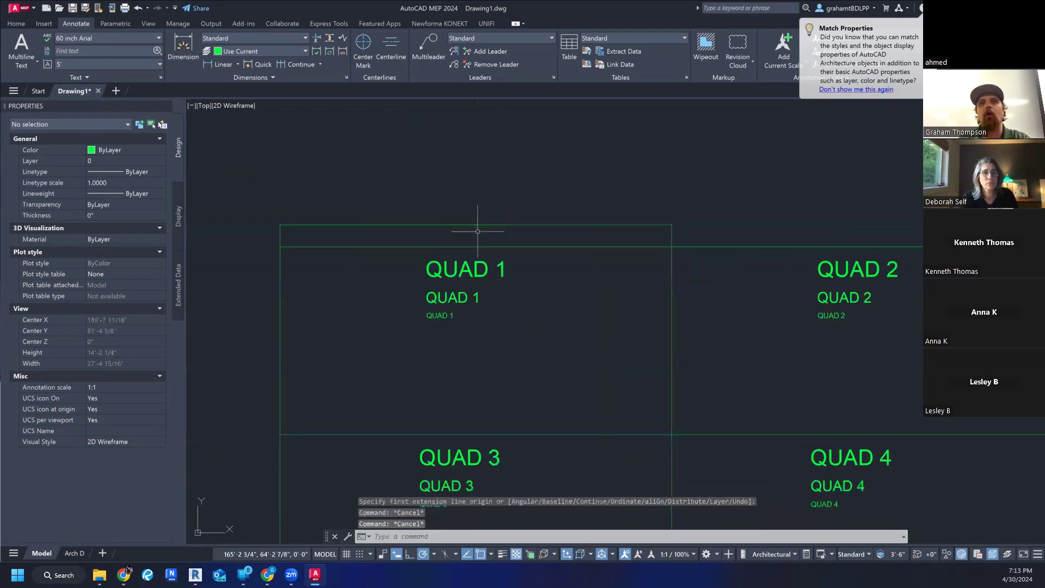
{"action": "middle_click_drag", "start_coordinate": [479, 245], "coordinate": [439, 140]}
{"action": "scroll", "coordinate": [497, 202], "scroll_direction": "down", "scroll_amount": 3}
{"action": "mouse_move", "coordinate": [578, 228]}
{"action": "middle_mouse_down"}
{"action": "mouse_move", "coordinate": [543, 241]}
{"action": "mouse_move", "coordinate": [561, 262]}
{"action": "middle_mouse_up"}
{"action": "scroll", "coordinate": [560, 266], "scroll_direction": "up", "scroll_amount": 2}
{"action": "scroll", "coordinate": [560, 267], "scroll_direction": "down", "scroll_amount": 2}
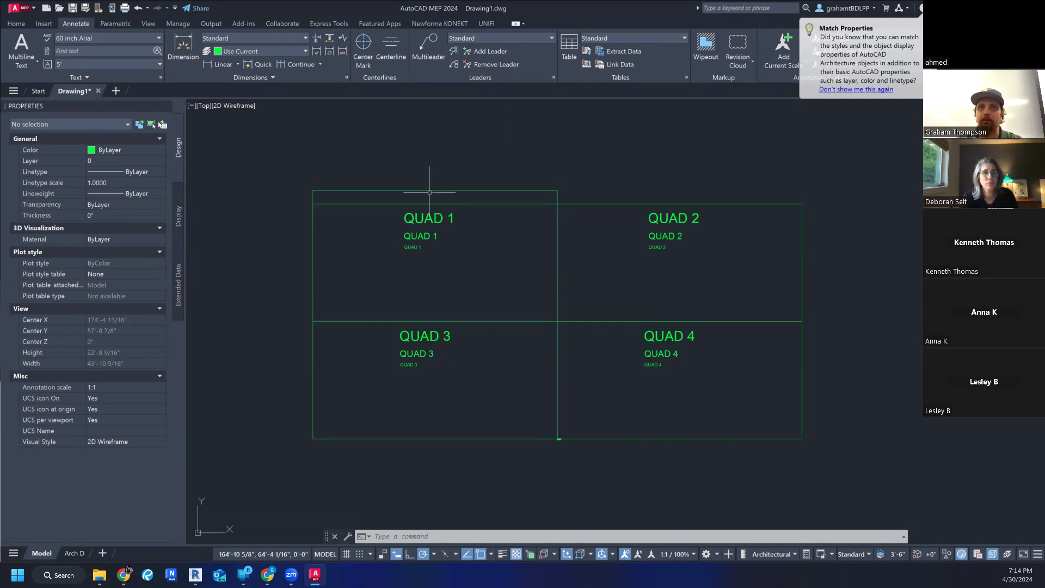
{"action": "scroll", "coordinate": [430, 190], "scroll_direction": "up", "scroll_amount": 2}
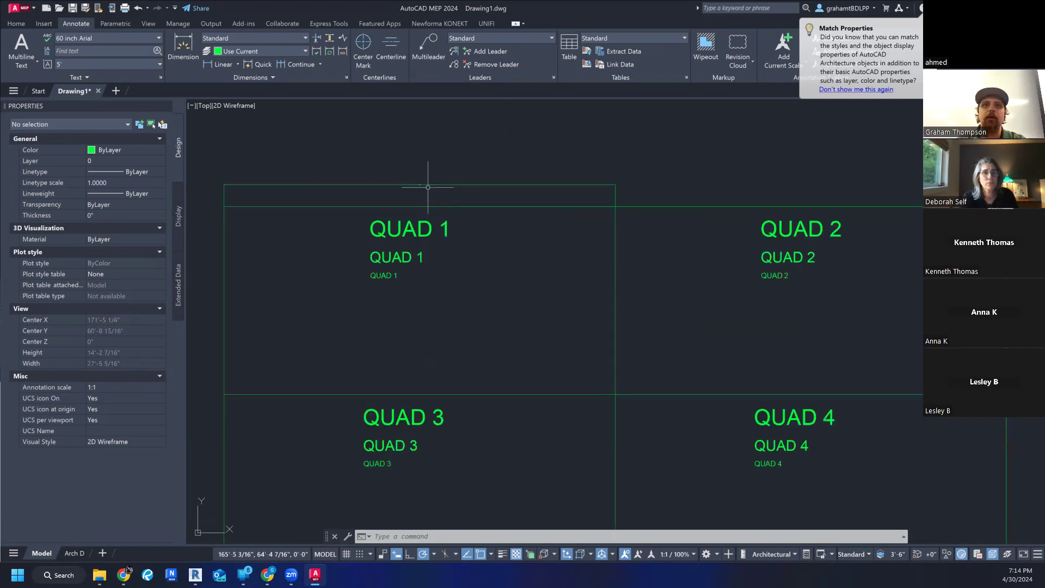
{"action": "scroll", "coordinate": [315, 184], "scroll_direction": "up", "scroll_amount": 5}
{"action": "scroll", "coordinate": [397, 201], "scroll_direction": "down", "scroll_amount": 5}
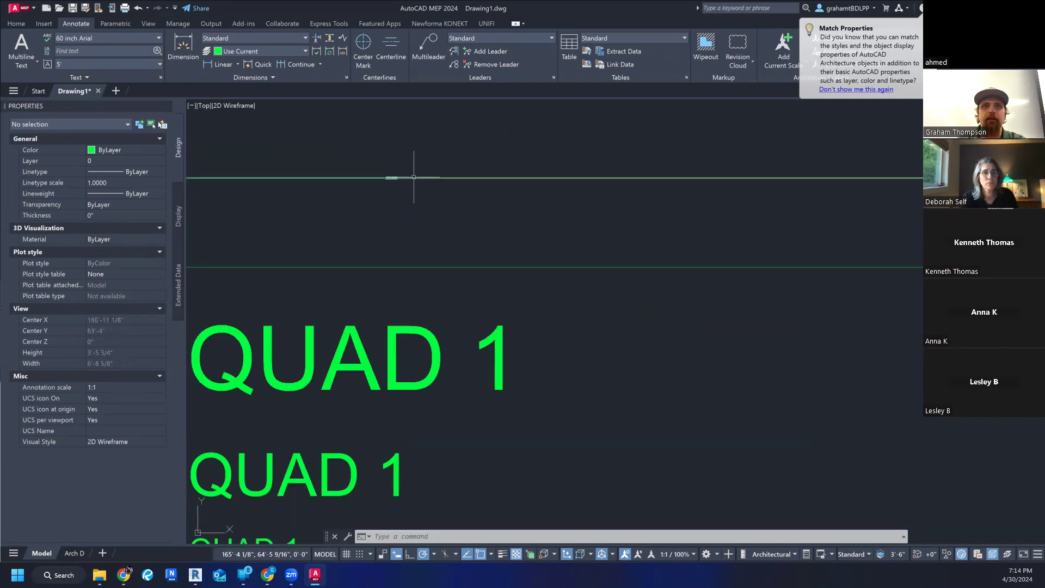
{"action": "left_click", "coordinate": [415, 178]}
{"action": "key", "text": "Escape"}
{"action": "key", "text": "Escape"}
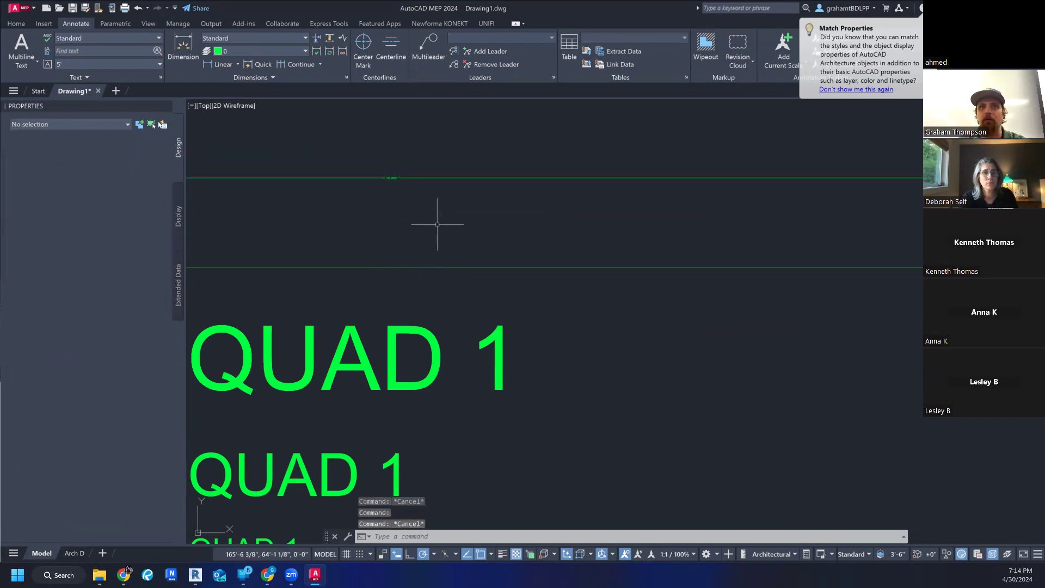
{"action": "scroll", "coordinate": [528, 216], "scroll_direction": "down", "scroll_amount": 3}
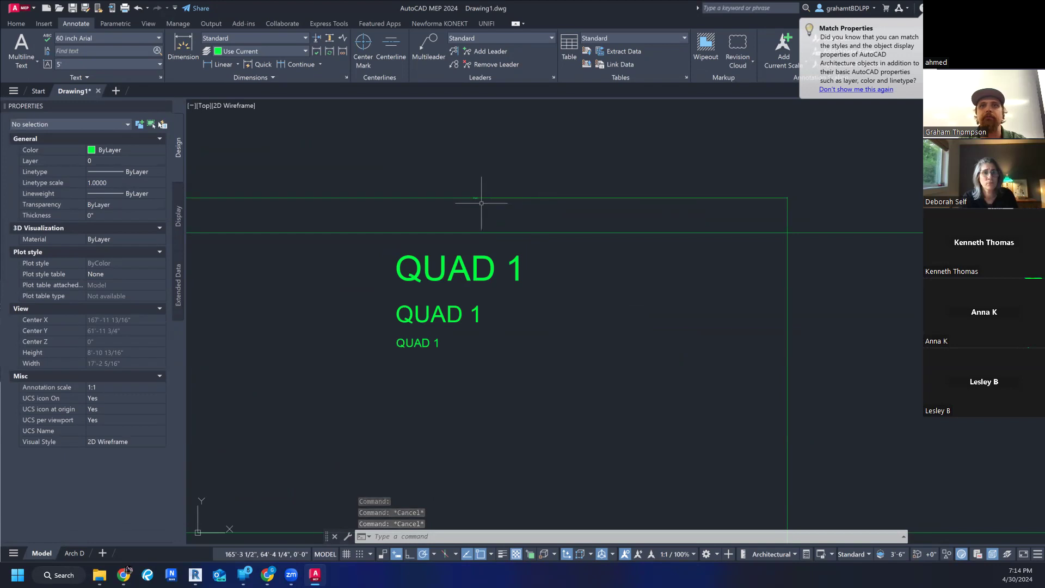
{"action": "scroll", "coordinate": [482, 203], "scroll_direction": "down", "scroll_amount": 4}
{"action": "middle_click_drag", "start_coordinate": [497, 229], "coordinate": [463, 230]}
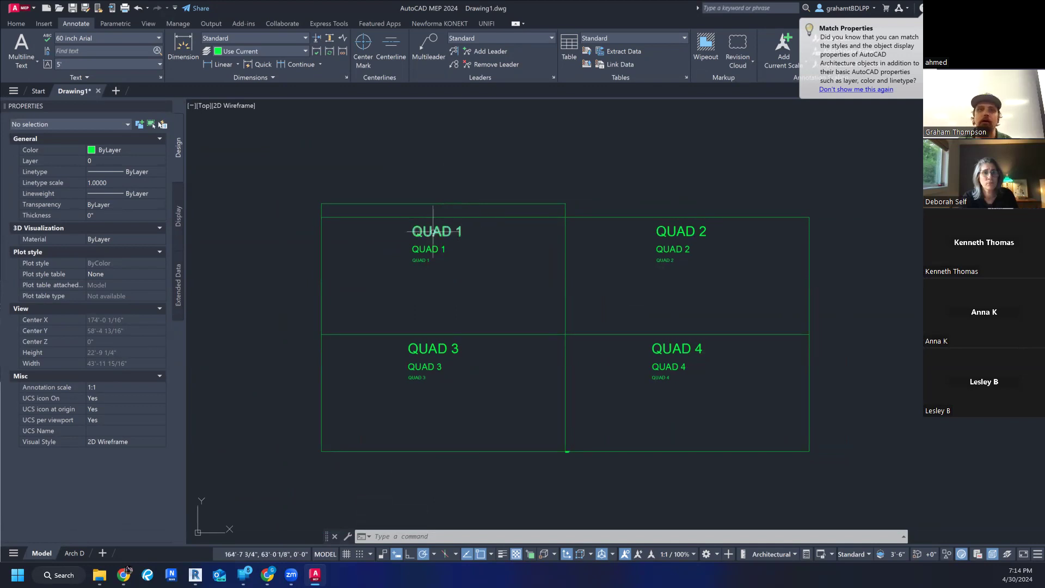
{"action": "scroll", "coordinate": [455, 210], "scroll_direction": "up", "scroll_amount": 3}
{"action": "scroll", "coordinate": [421, 163], "scroll_direction": "down", "scroll_amount": 3}
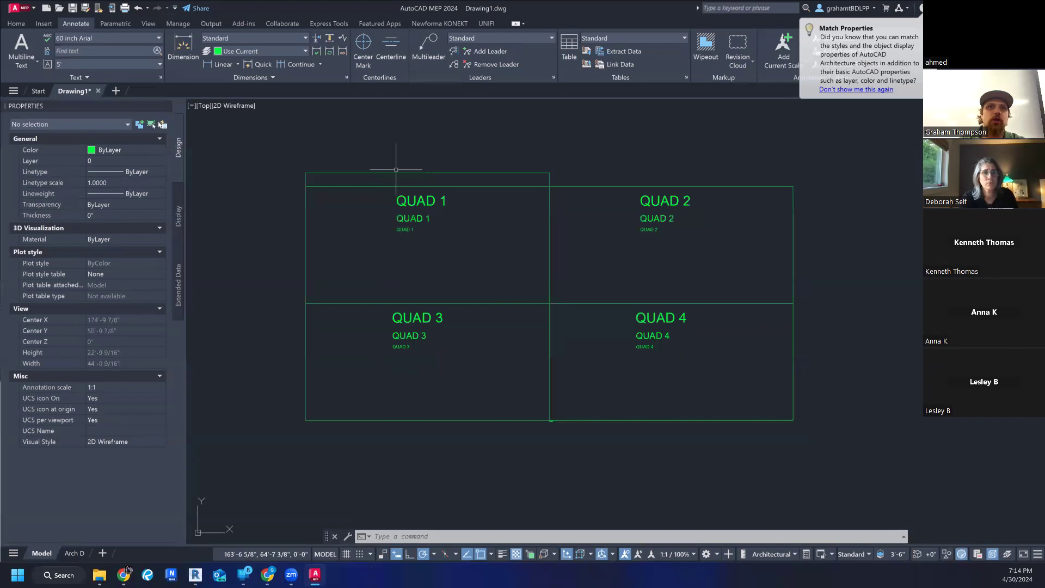
- Check the properties of the dimension above QUAD 1 and examine the title block text and grid on the Arch D layout
{"action": "left_click", "coordinate": [395, 173]}
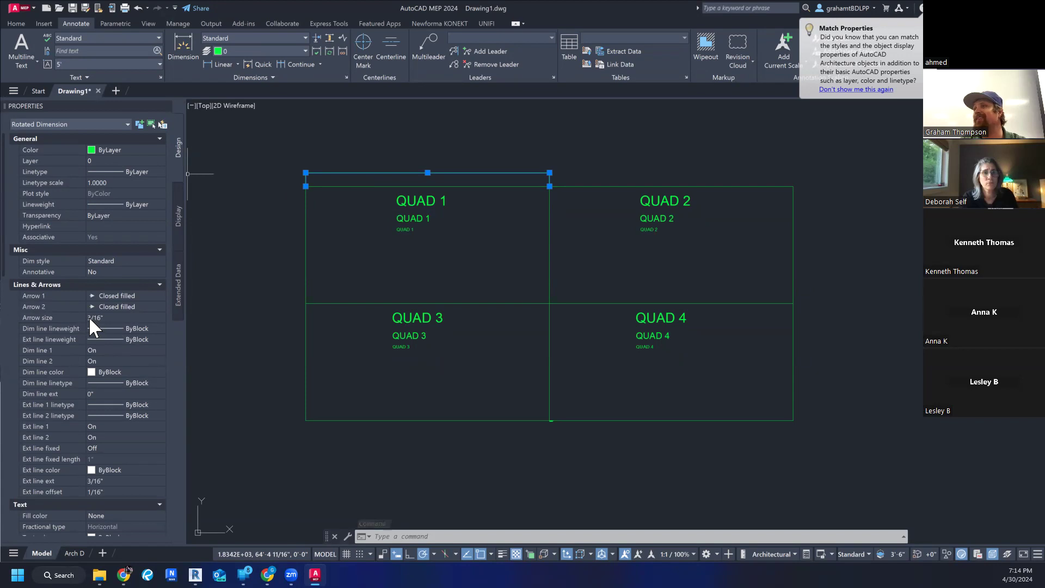
{"action": "key", "text": "Escape"}
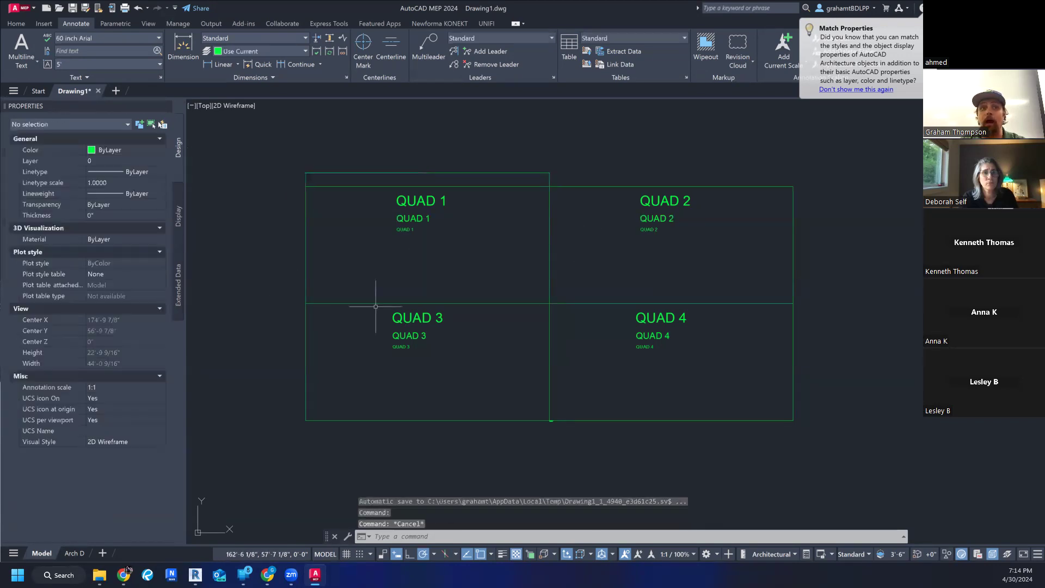
{"action": "left_click", "coordinate": [75, 553]}
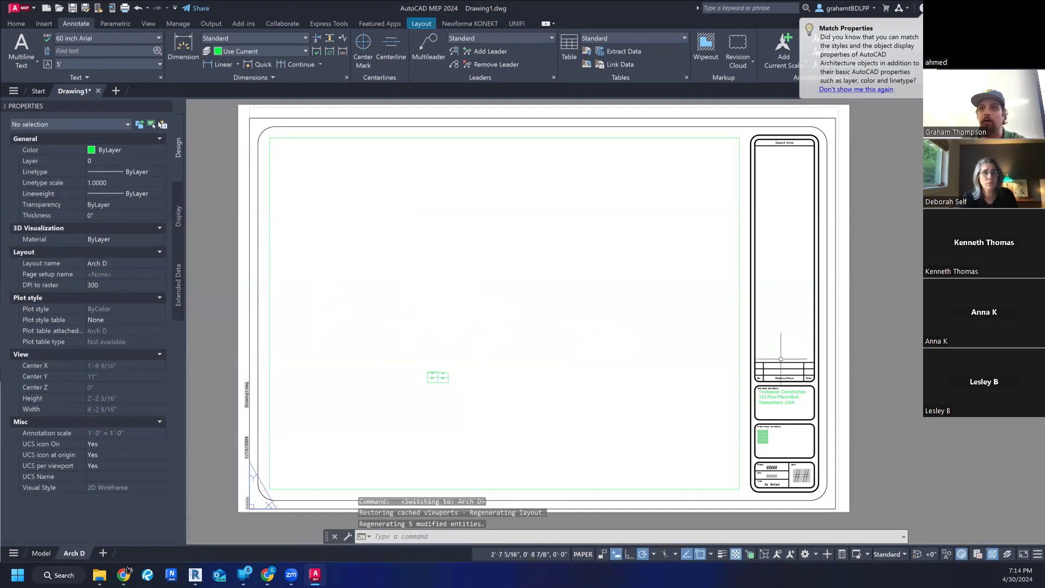
{"action": "scroll", "coordinate": [768, 402], "scroll_direction": "up", "scroll_amount": 8}
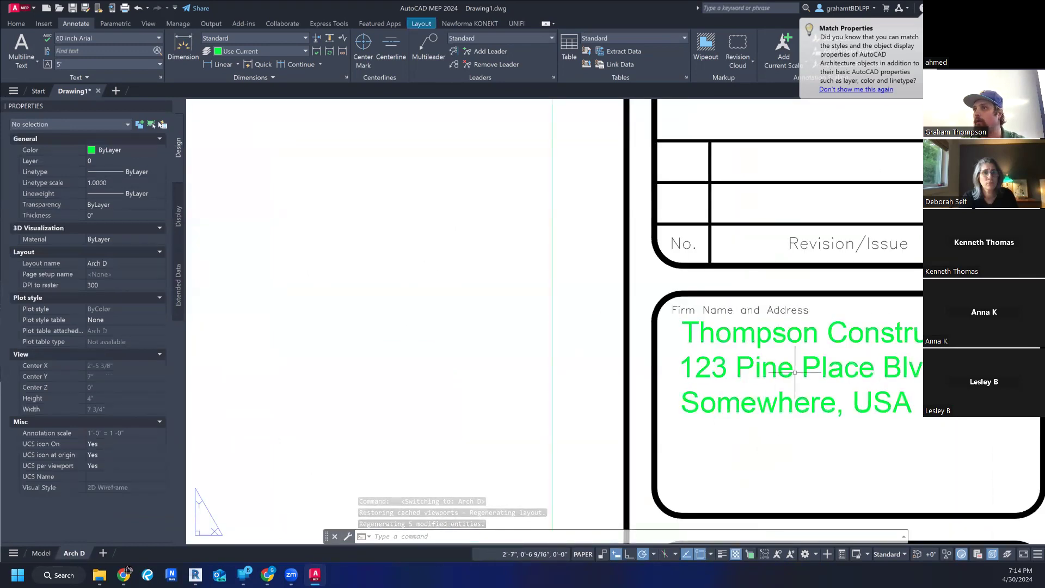
{"action": "scroll", "coordinate": [781, 362], "scroll_direction": "down", "scroll_amount": 10}
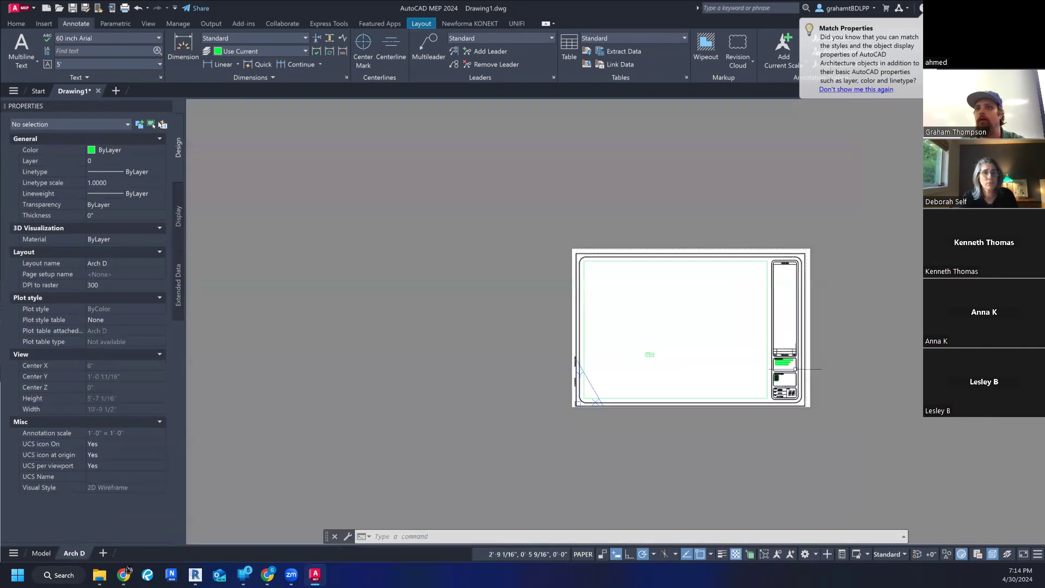
{"action": "scroll", "coordinate": [795, 368], "scroll_direction": "up", "scroll_amount": 4}
{"action": "scroll", "coordinate": [768, 365], "scroll_direction": "down", "scroll_amount": 3}
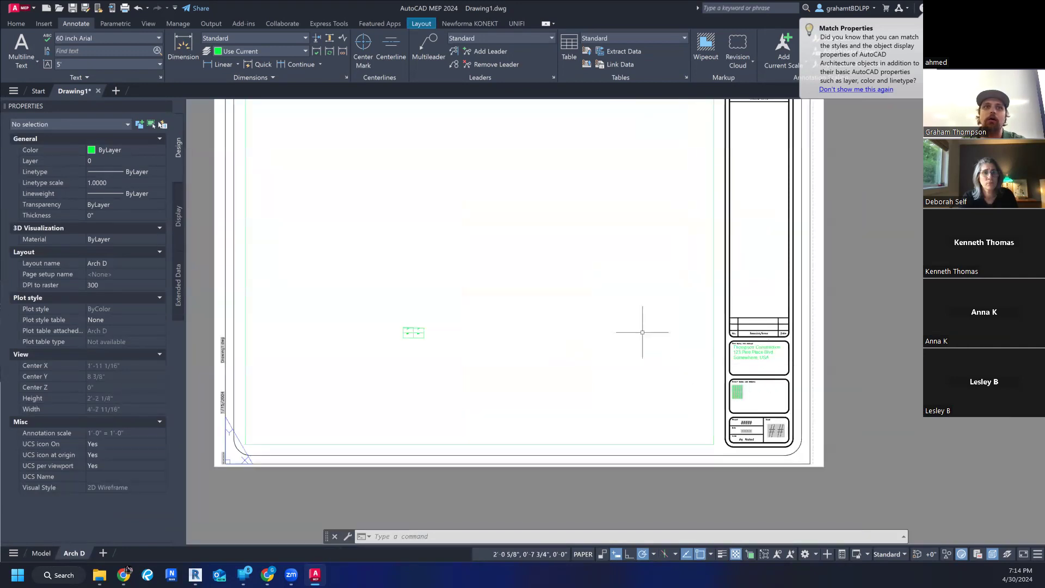
{"action": "scroll", "coordinate": [642, 334], "scroll_direction": "up", "scroll_amount": 1}
{"action": "middle_click_drag", "start_coordinate": [642, 334], "coordinate": [639, 372]}
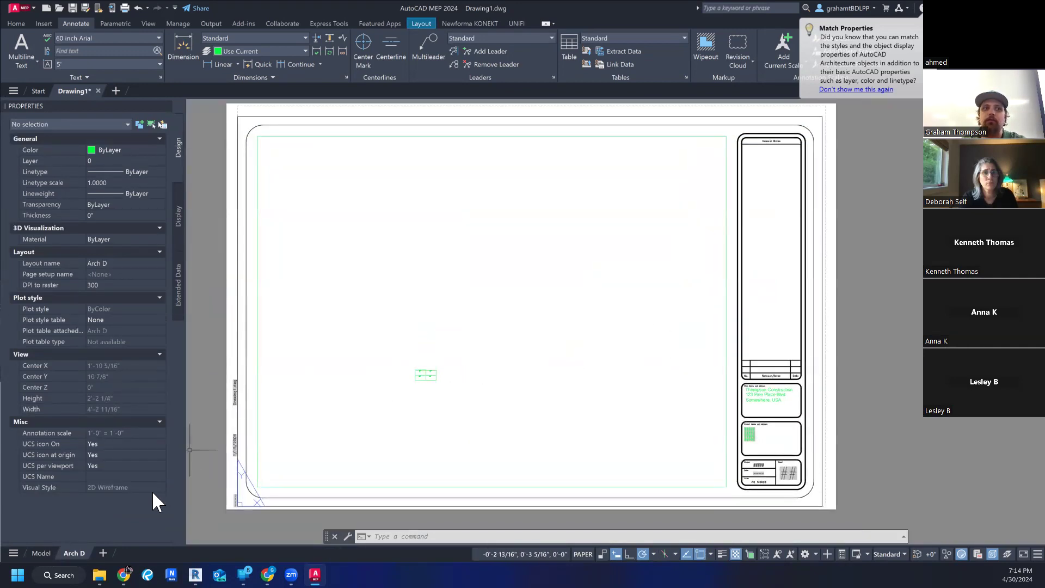
- Return to model space and examine the text of the dimension above the QUAD 1 cell
{"action": "left_click", "coordinate": [36, 553]}
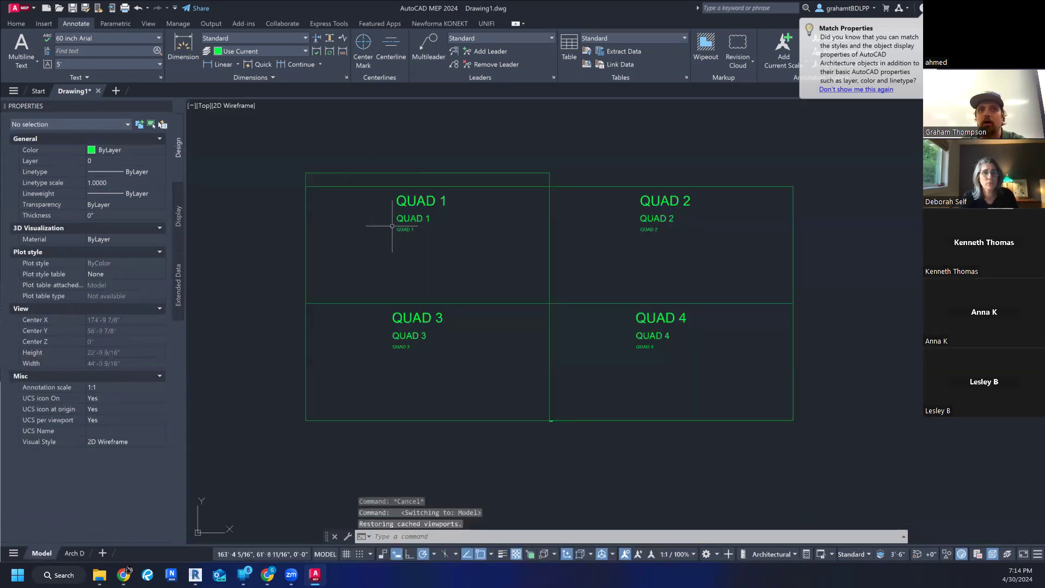
{"action": "scroll", "coordinate": [425, 180], "scroll_direction": "up", "scroll_amount": 5}
{"action": "scroll", "coordinate": [303, 182], "scroll_direction": "up", "scroll_amount": 8}
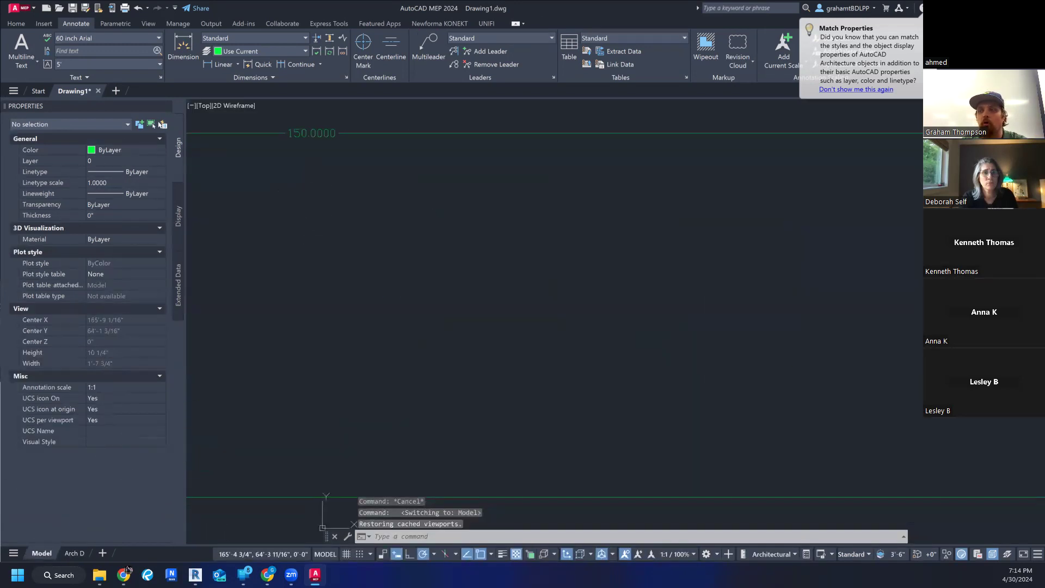
{"action": "scroll", "coordinate": [422, 208], "scroll_direction": "down", "scroll_amount": 4}
{"action": "scroll", "coordinate": [479, 223], "scroll_direction": "down", "scroll_amount": 6}
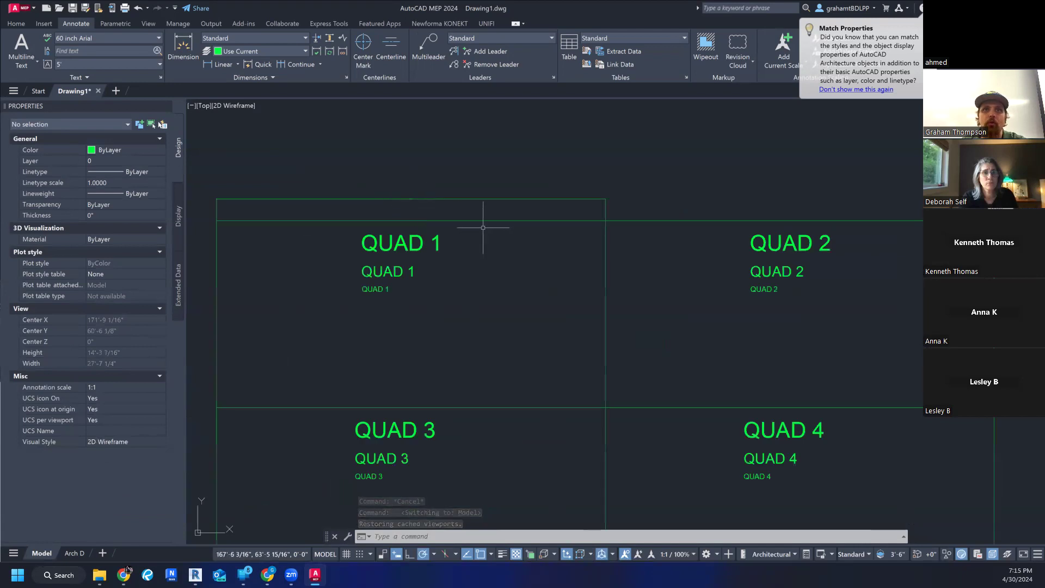
{"action": "left_click", "coordinate": [412, 200]}
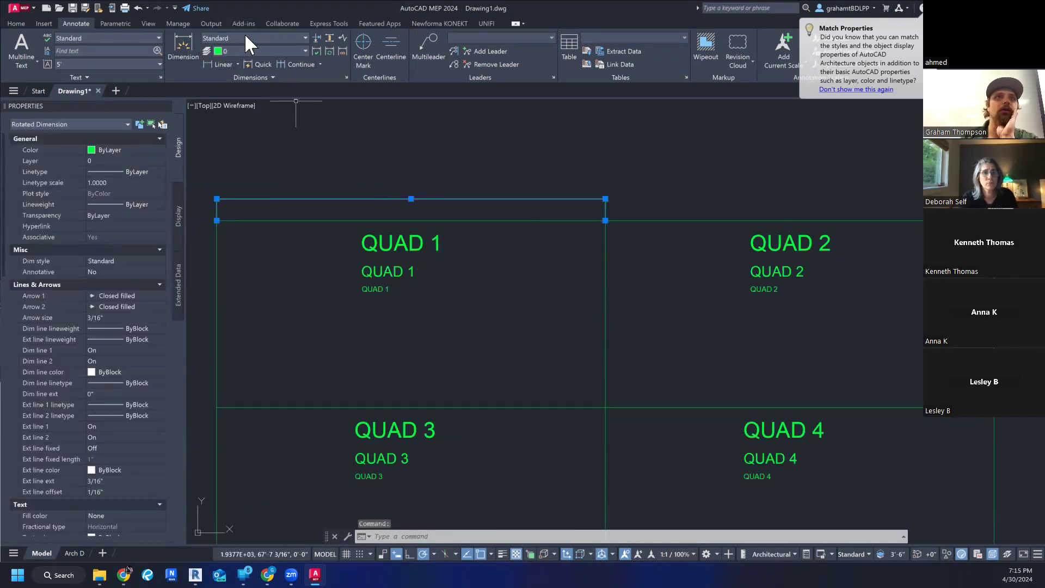
{"action": "left_click", "coordinate": [270, 31]}
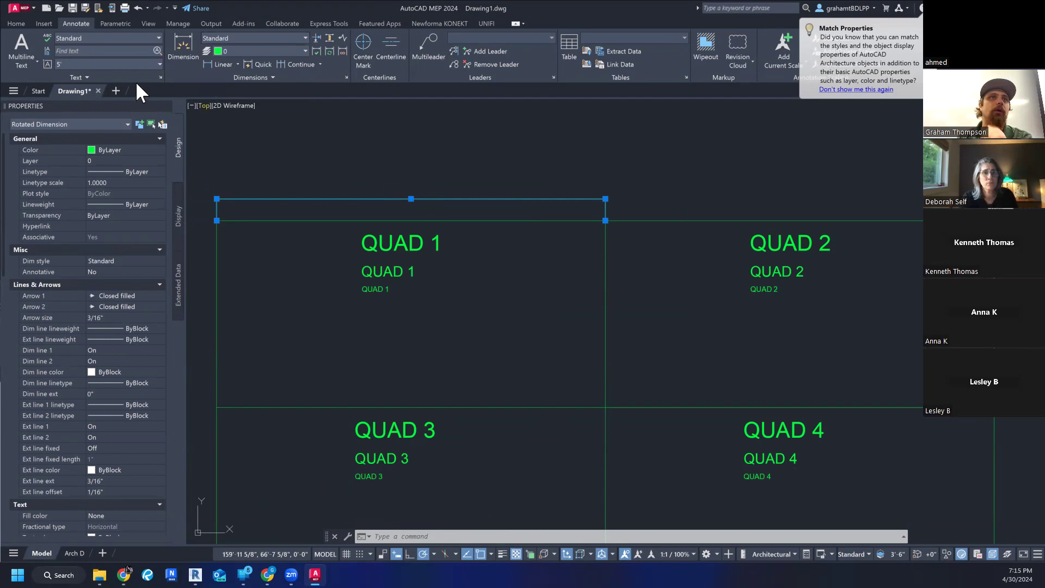
{"action": "left_click", "coordinate": [321, 145]}
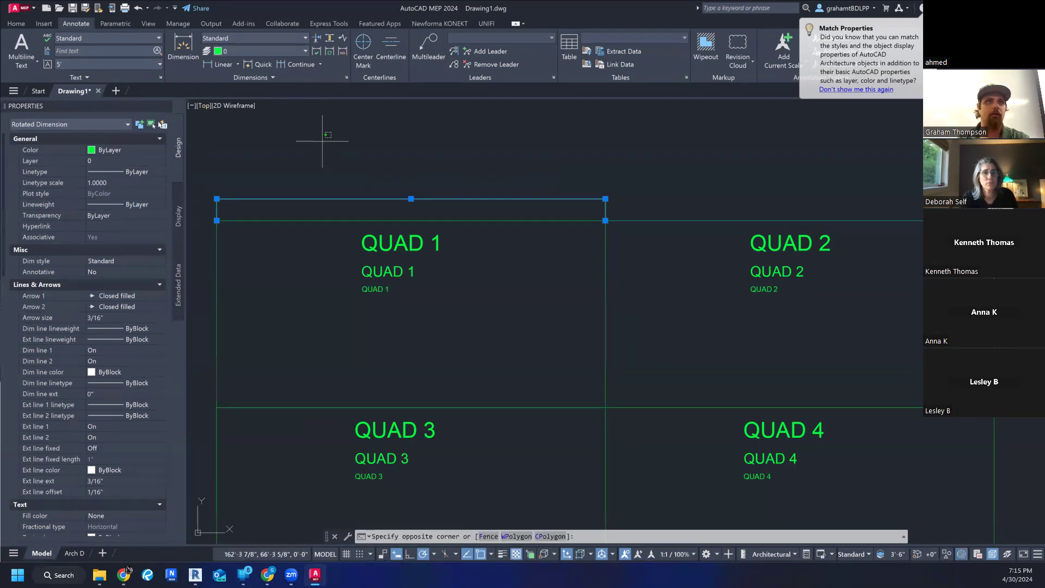
{"action": "key", "text": "Escape"}
{"action": "key", "text": "Escape"}
{"action": "key", "text": "Escape"}
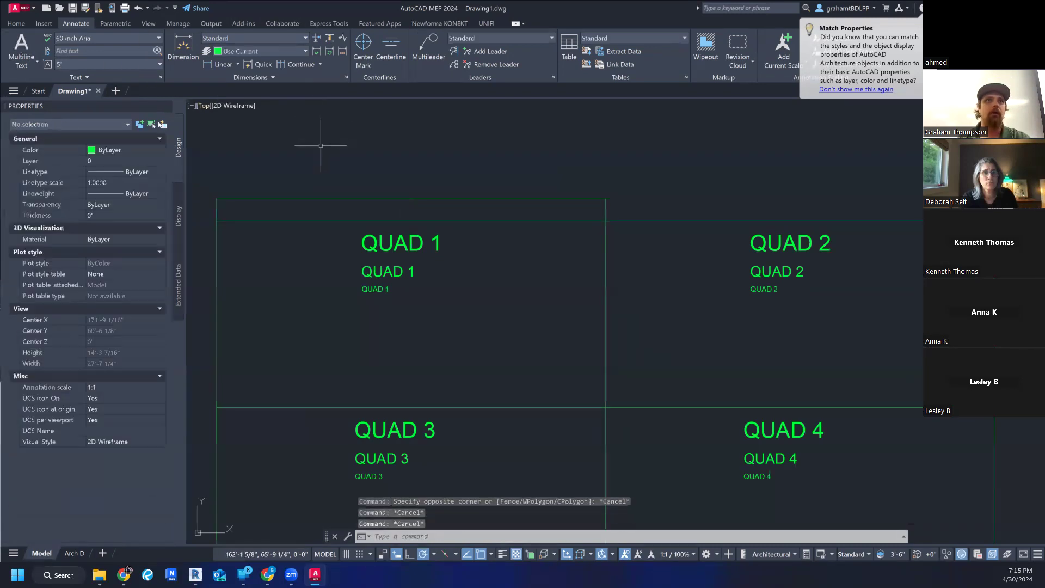
- Create a new dimension style named 6 INCH DIM HEIGHT, starting from the Standard style and applying to all dimensions
{"action": "left_click", "coordinate": [21, 23]}
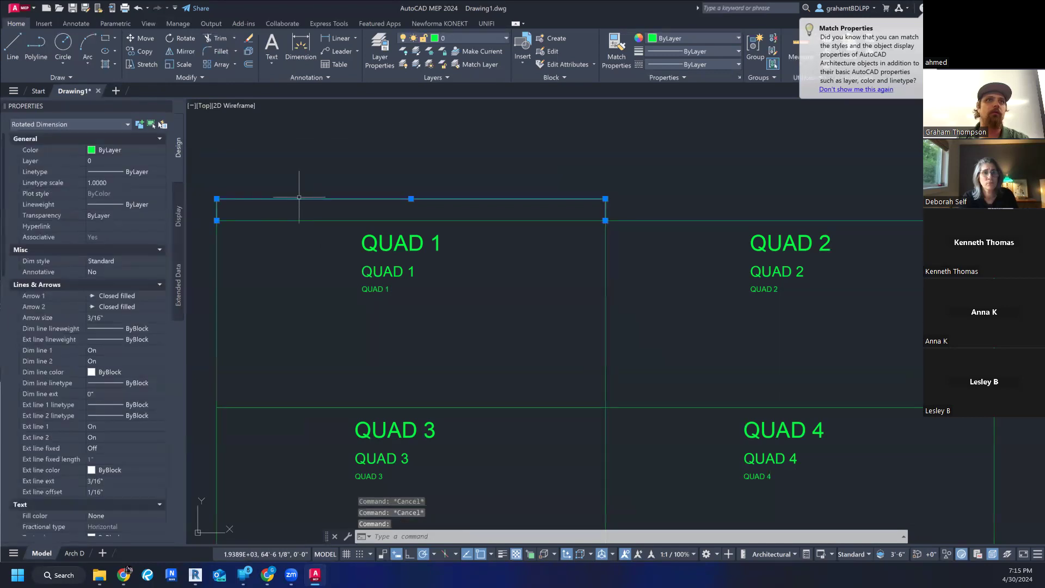
{"action": "left_click", "coordinate": [70, 21]}
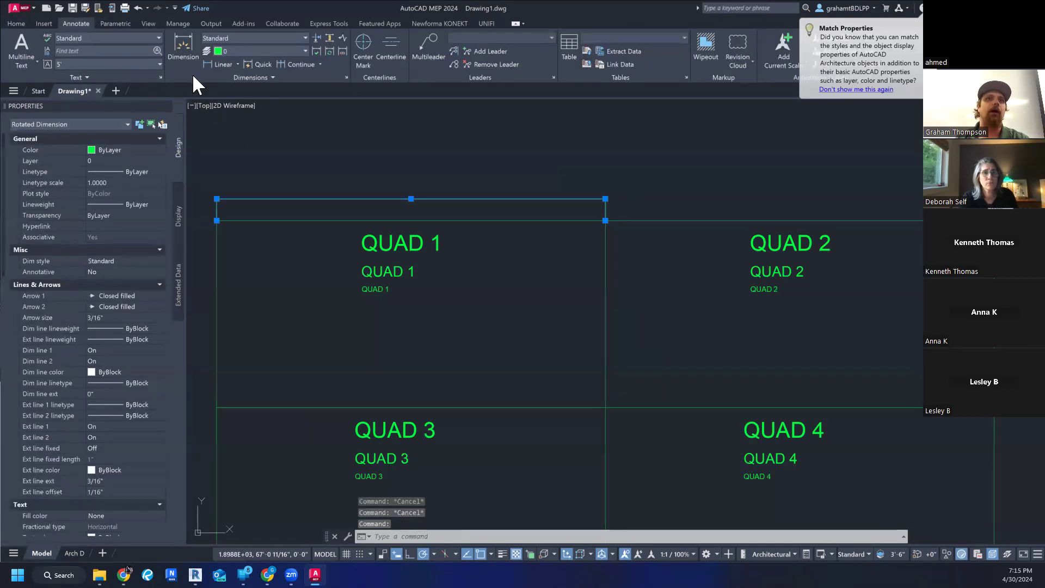
{"action": "left_click", "coordinate": [303, 36]}
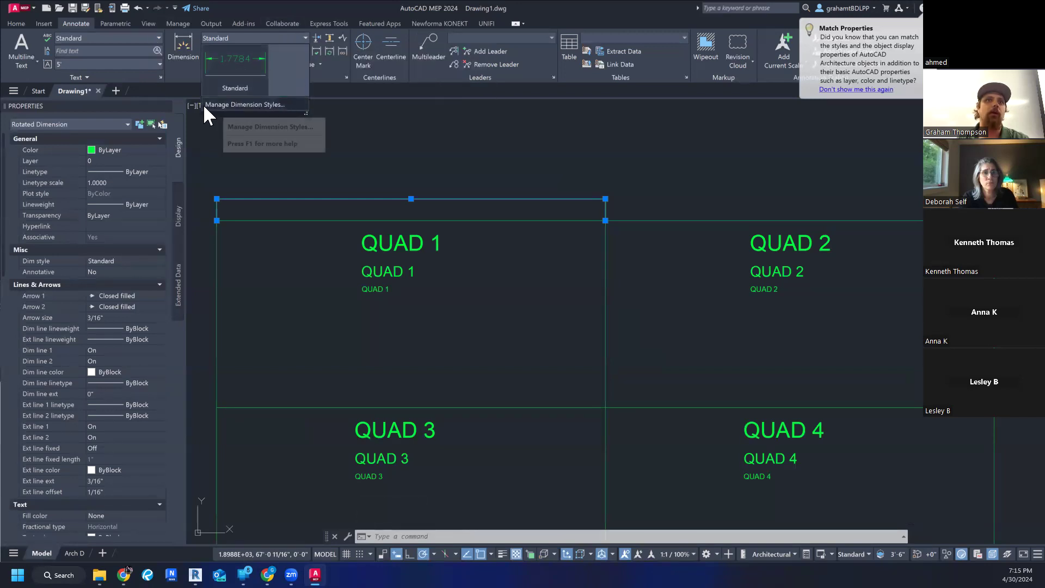
{"action": "left_click", "coordinate": [267, 103]}
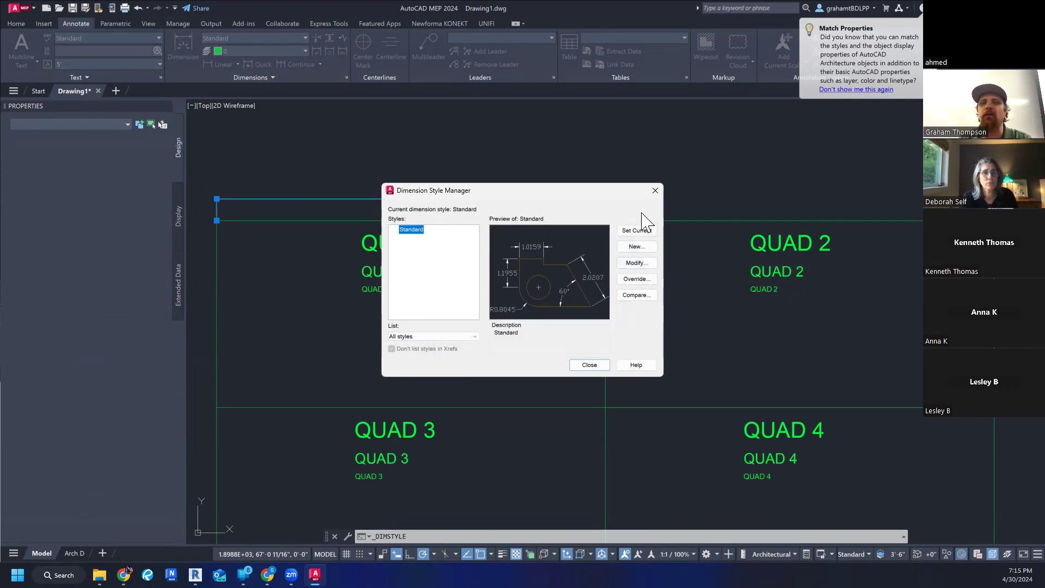
{"action": "left_click", "coordinate": [636, 248]}
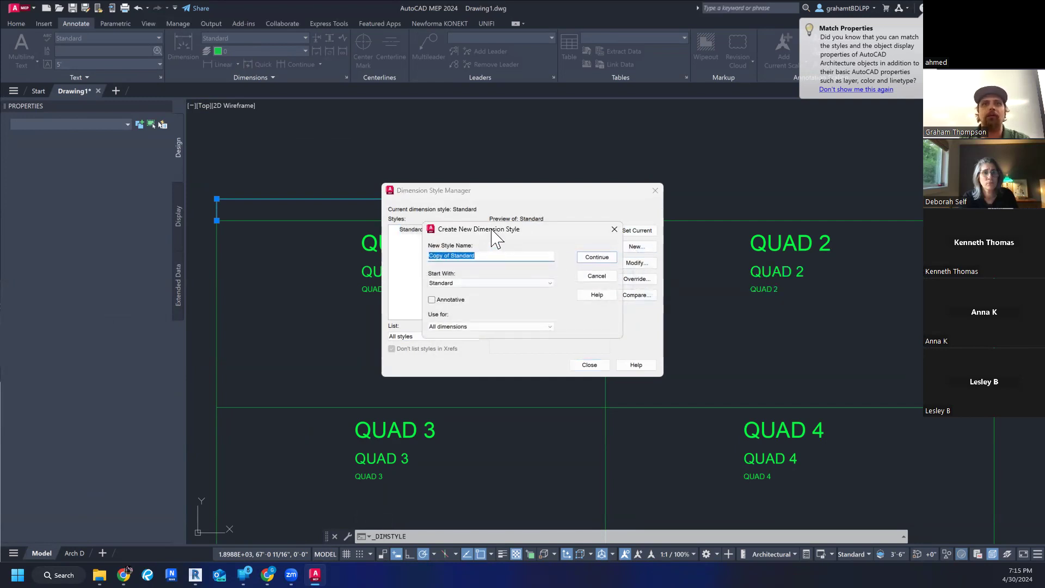
{"action": "left_click_drag", "start_coordinate": [496, 236], "coordinate": [499, 257]}
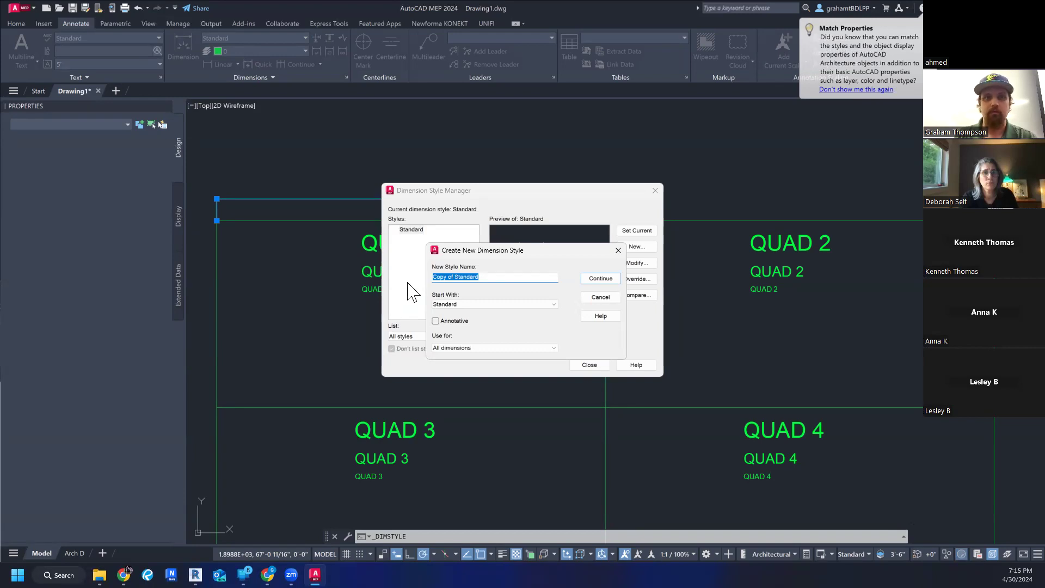
{"action": "type", "text": "6\" DIM HEIGHT"}
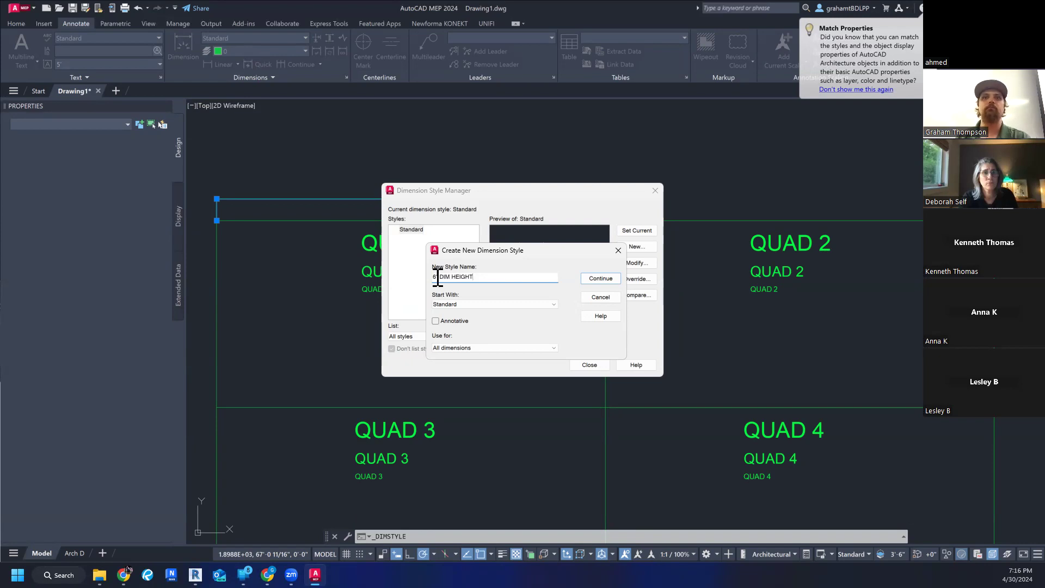
{"action": "left_click", "coordinate": [610, 280]}
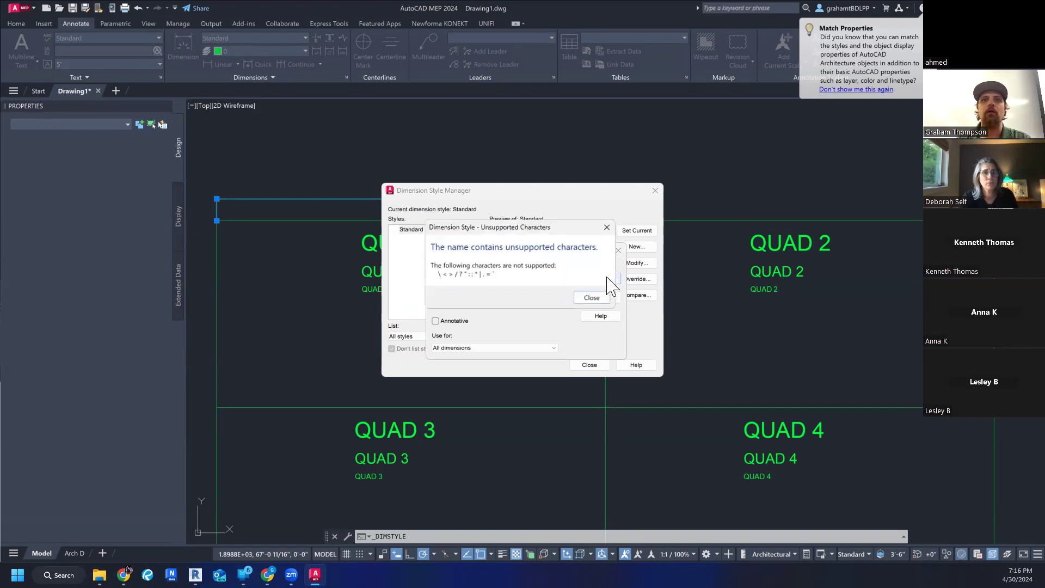
{"action": "left_click", "coordinate": [593, 298]}
{"action": "left_click", "coordinate": [439, 277]}
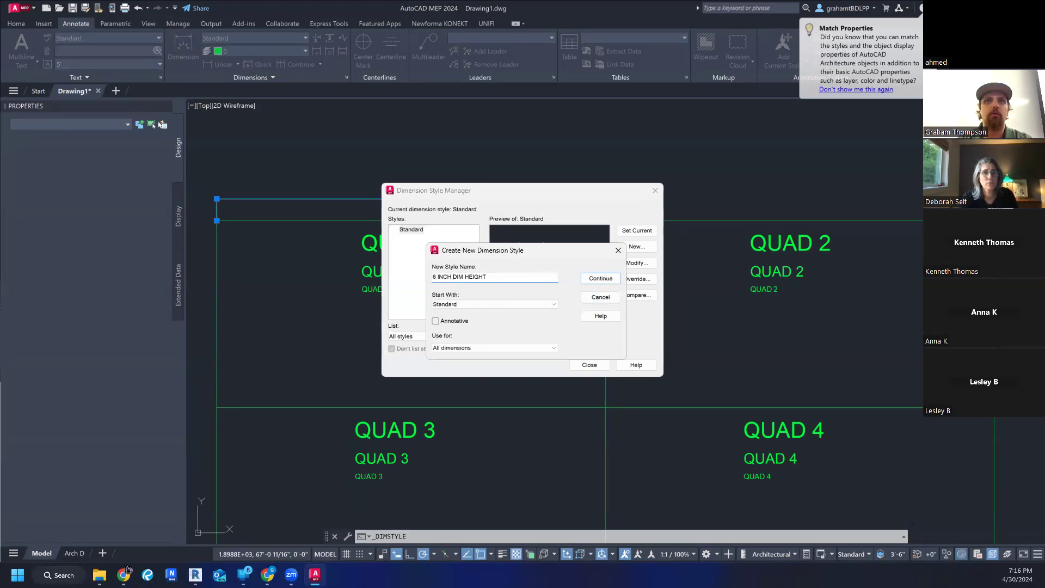
{"action": "key", "text": "Return"}
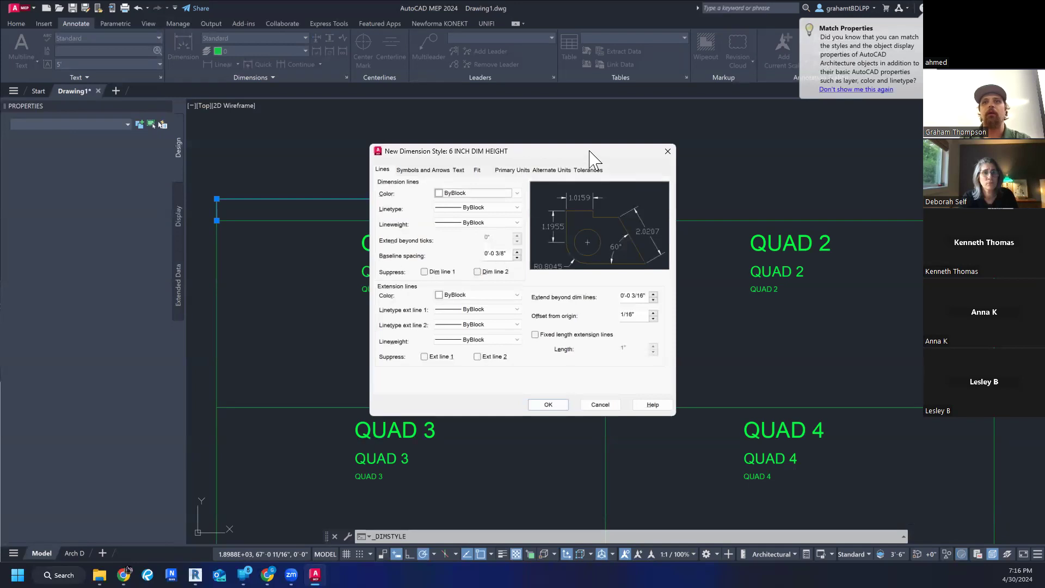
- Set the text height of the 6 INCH DIM HEIGHT style to 6 inches, save it and close the Dimension Style Manager
{"action": "left_click_drag", "start_coordinate": [588, 153], "coordinate": [661, 152]}
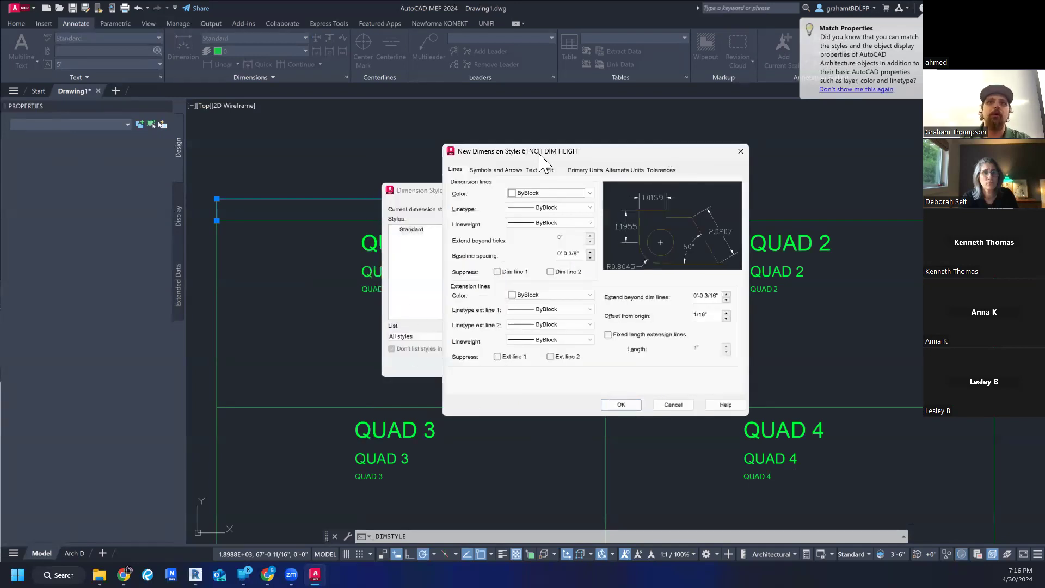
{"action": "left_click_drag", "start_coordinate": [540, 158], "coordinate": [568, 164]}
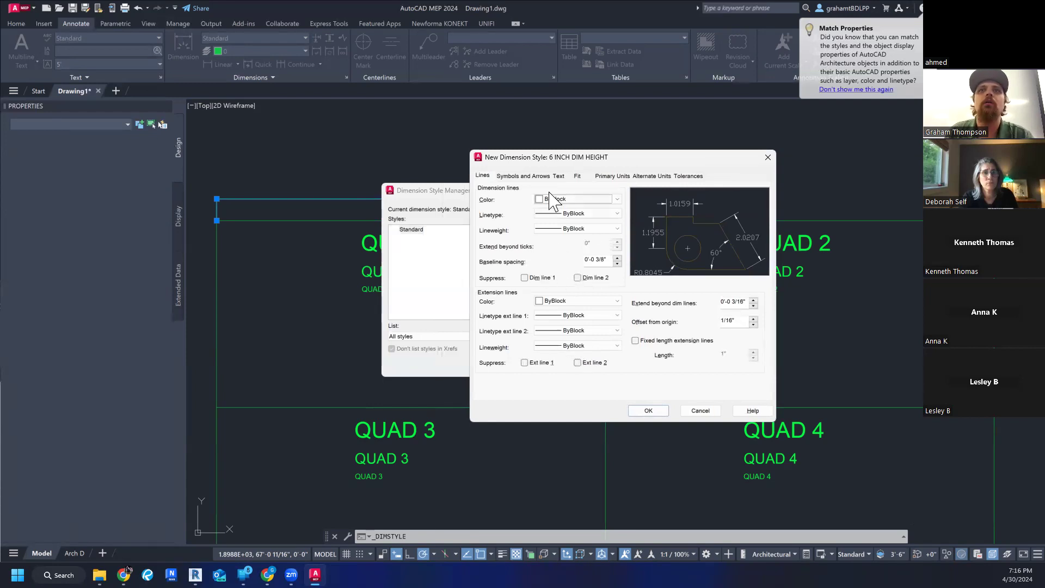
{"action": "left_click", "coordinate": [559, 176]}
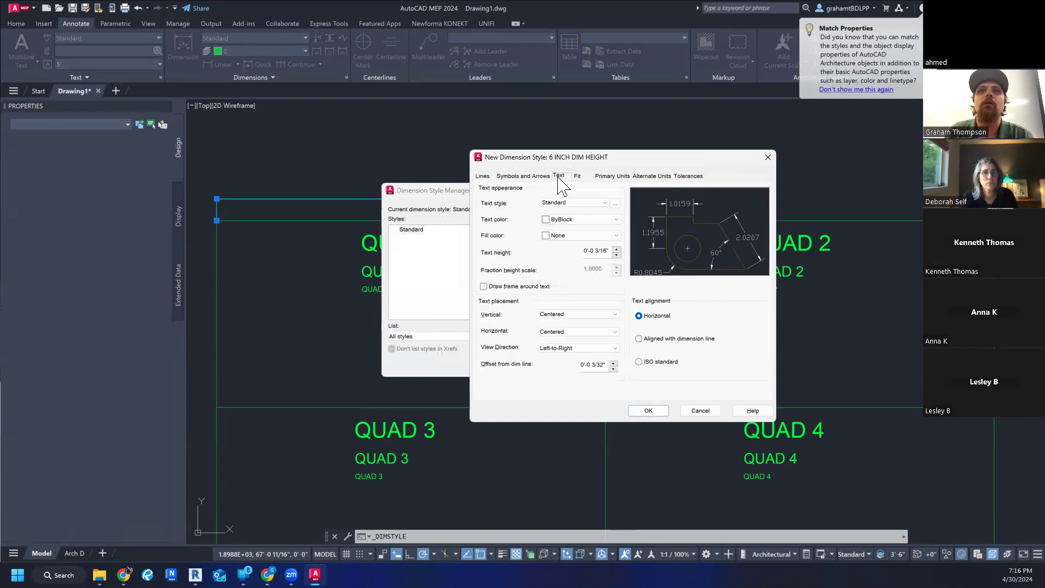
{"action": "left_click", "coordinate": [482, 177]}
{"action": "left_click", "coordinate": [516, 176]}
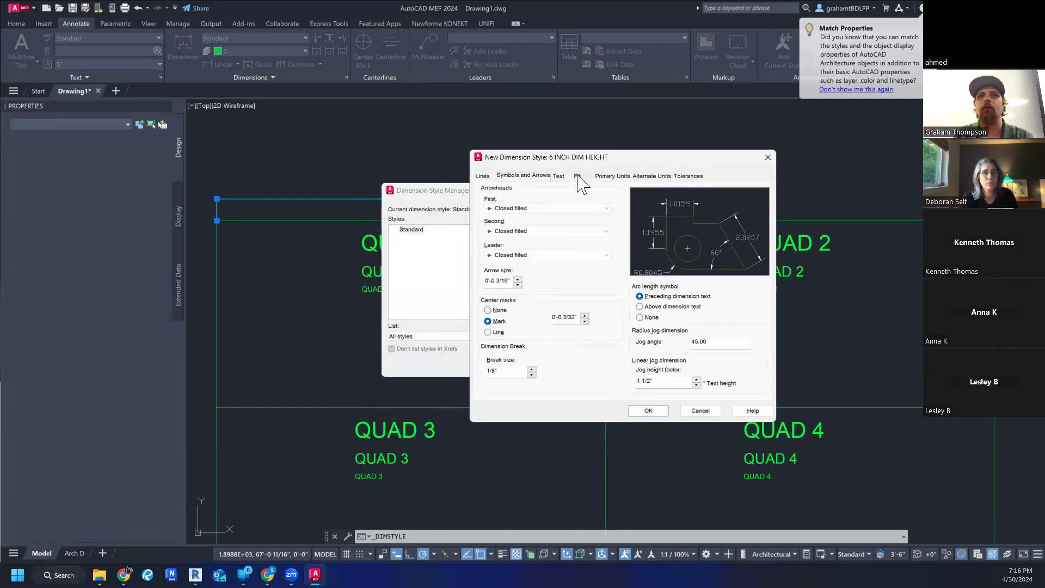
{"action": "left_click", "coordinate": [560, 176]}
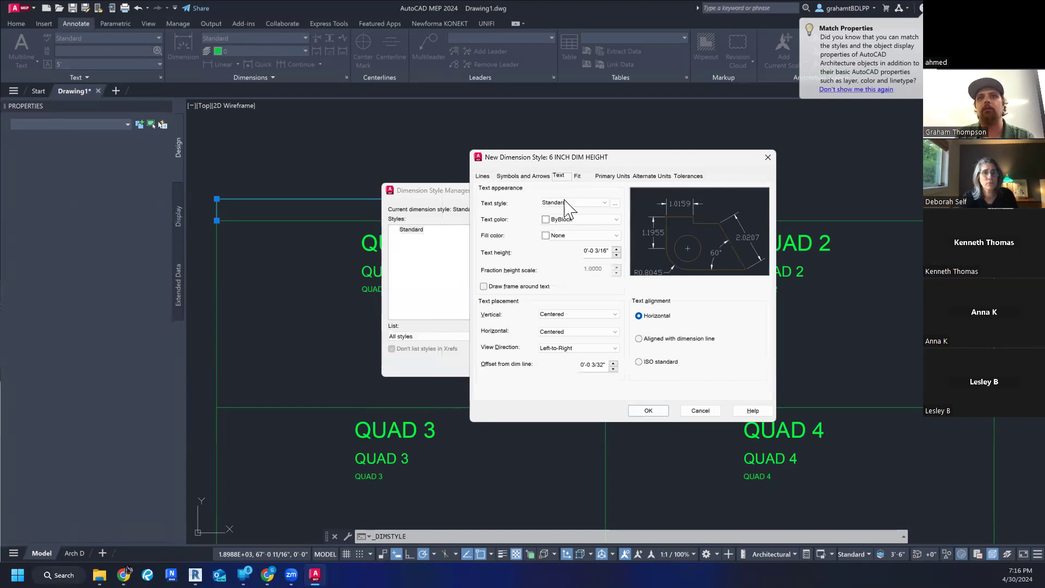
{"action": "left_click", "coordinate": [607, 252]}
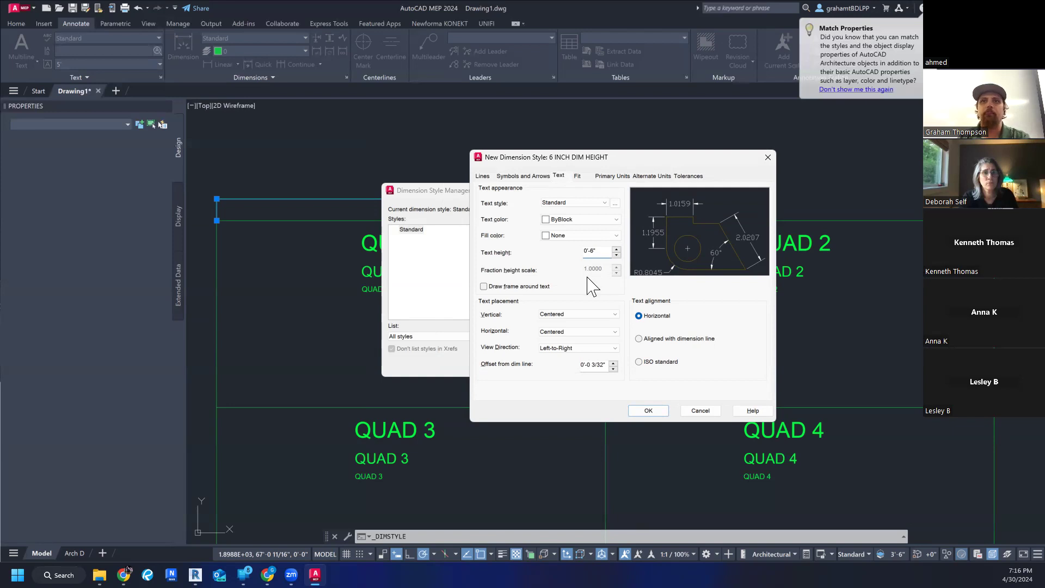
{"action": "left_click", "coordinate": [650, 411]}
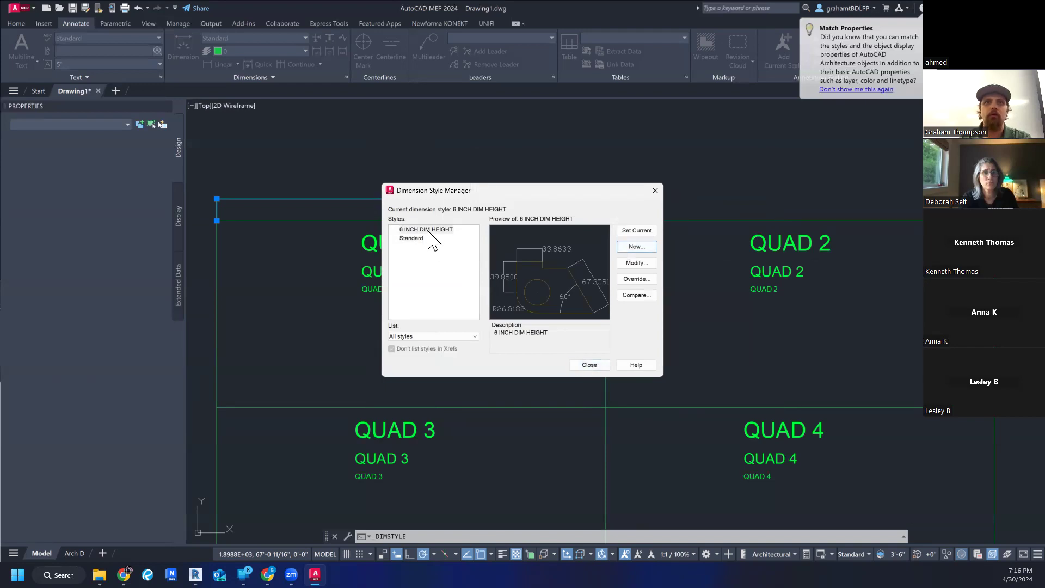
{"action": "left_click", "coordinate": [589, 364]}
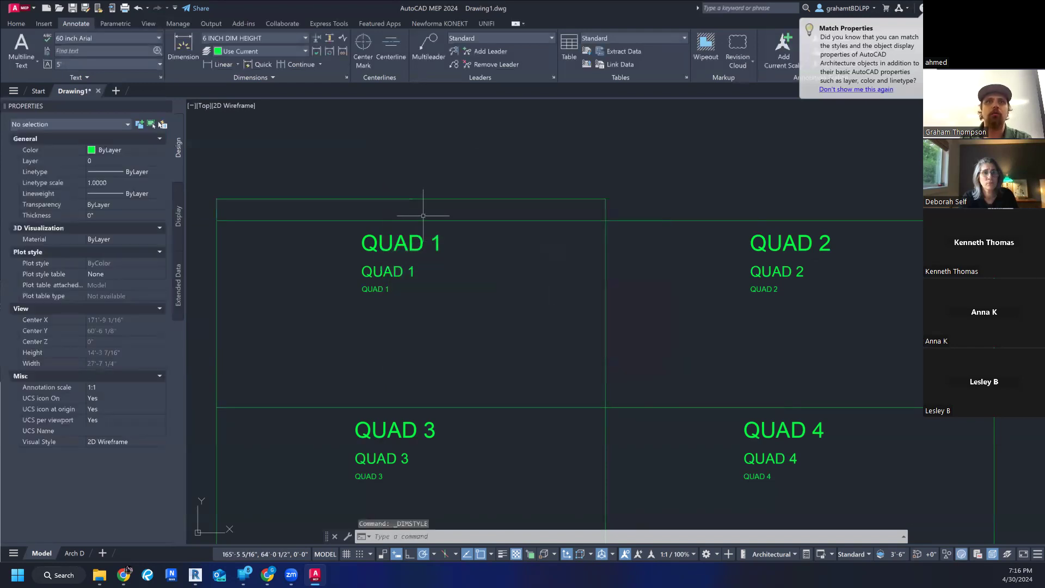
{"action": "scroll", "coordinate": [381, 191], "scroll_direction": "up", "scroll_amount": 5}
{"action": "left_click", "coordinate": [528, 218]}
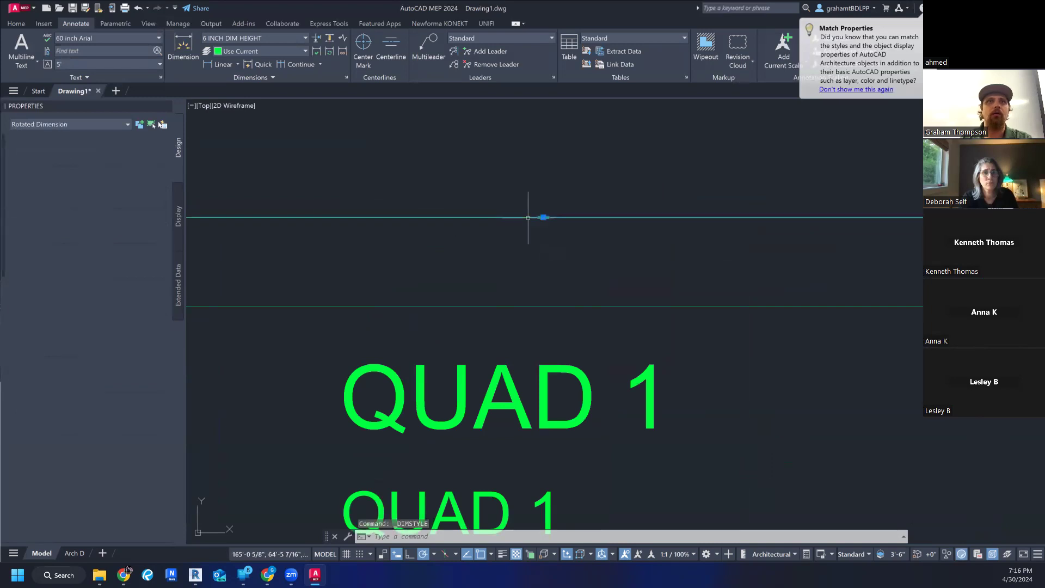
{"action": "left_click", "coordinate": [87, 38]}
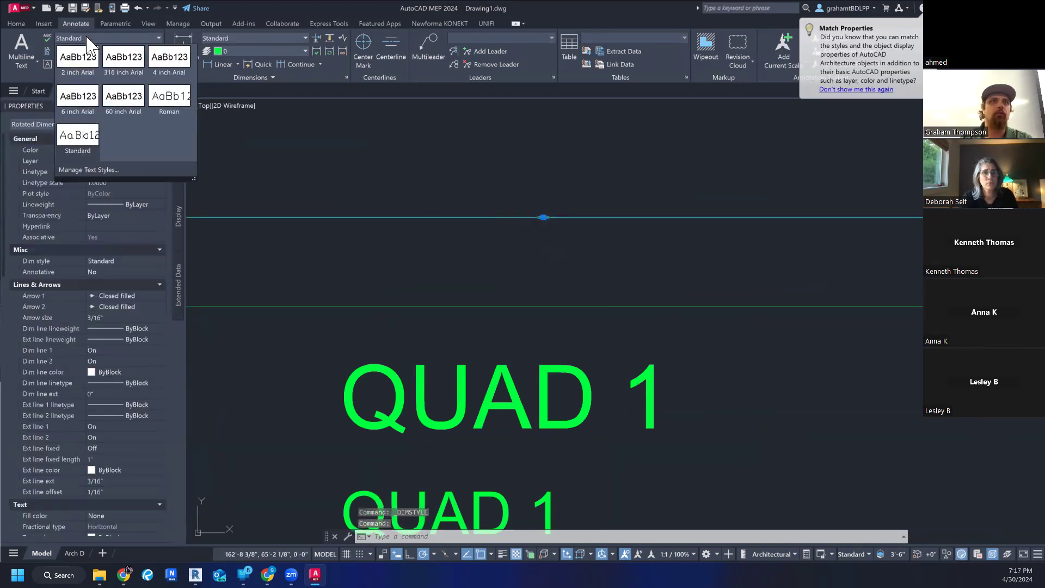
{"action": "left_click", "coordinate": [87, 37]}
{"action": "left_click", "coordinate": [86, 37]}
{"action": "left_click", "coordinate": [88, 37]}
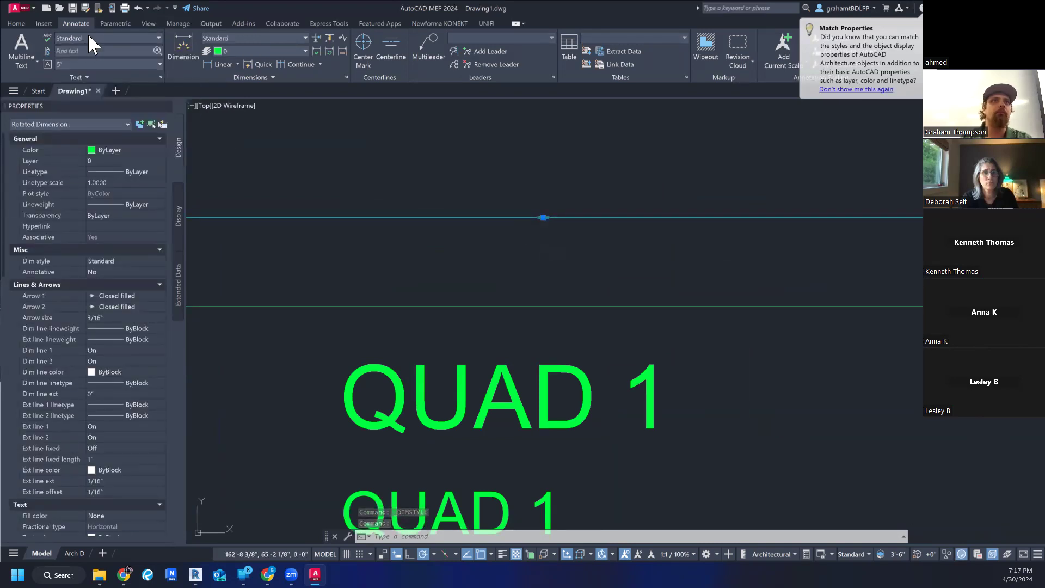
{"action": "key", "text": "Escape"}
{"action": "key", "text": "Escape"}
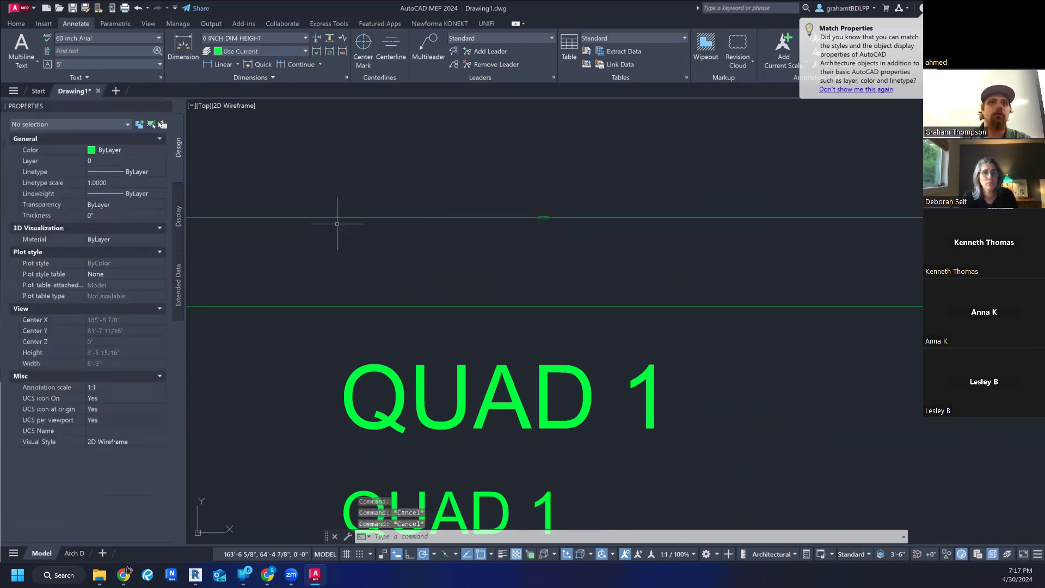
- Apply the 6 INCH DIM HEIGHT dimension style to the dimension above QUAD 1 and clear the selection
{"action": "left_click", "coordinate": [337, 217]}
{"action": "left_click", "coordinate": [269, 34]}
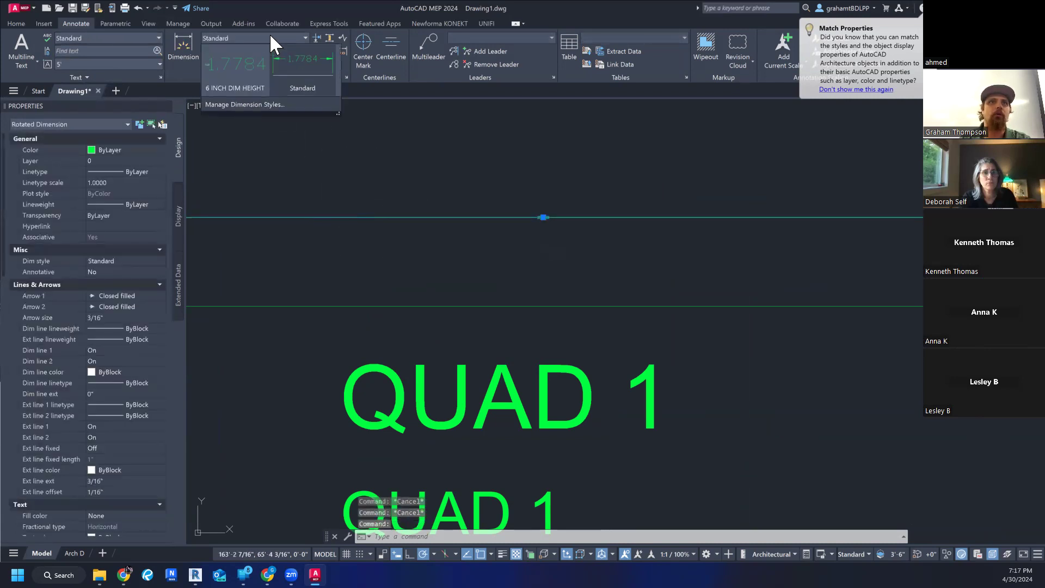
{"action": "left_click", "coordinate": [253, 74]}
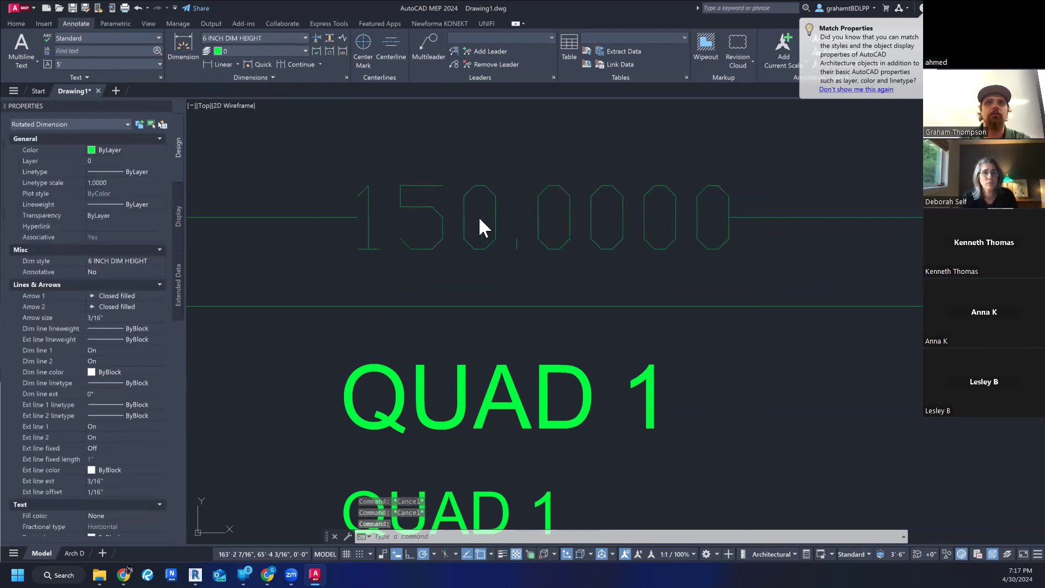
{"action": "scroll", "coordinate": [487, 221], "scroll_direction": "down", "scroll_amount": 2}
{"action": "key", "text": "Escape"}
{"action": "key", "text": "Escape"}
{"action": "scroll", "coordinate": [575, 227], "scroll_direction": "down", "scroll_amount": 2}
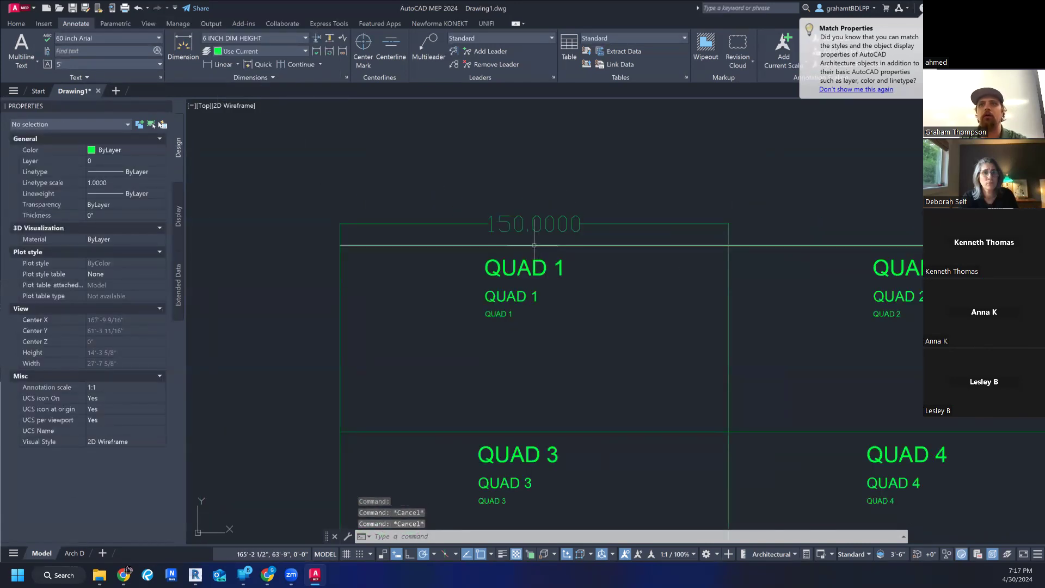
- Examine the arrowhead at the right end of the dimension above QUAD 1 against its text size
{"action": "scroll", "coordinate": [523, 246], "scroll_direction": "up", "scroll_amount": 2}
{"action": "middle_click_drag", "start_coordinate": [661, 280], "coordinate": [655, 337]}
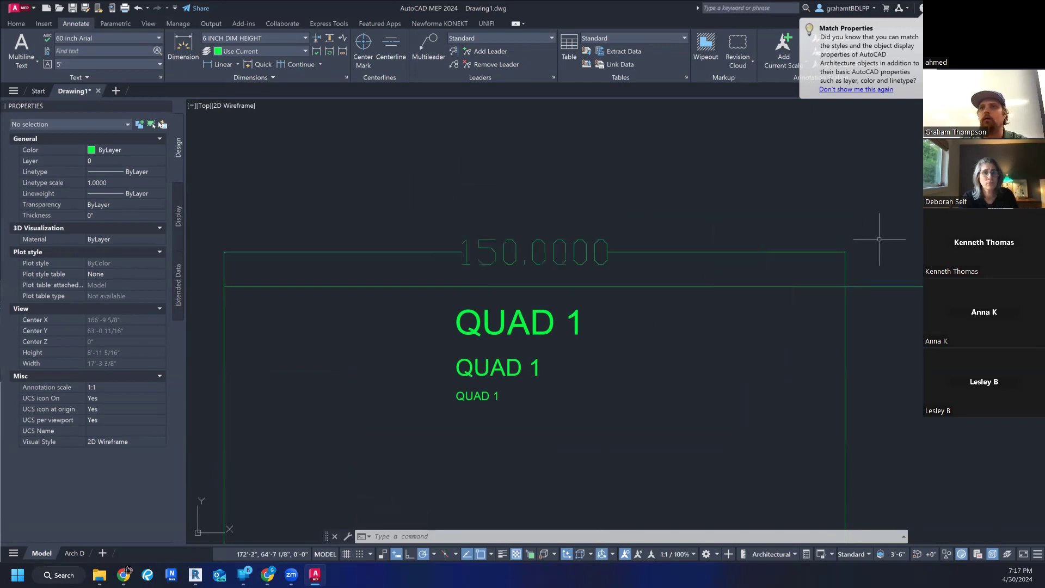
{"action": "scroll", "coordinate": [860, 248], "scroll_direction": "up", "scroll_amount": 20}
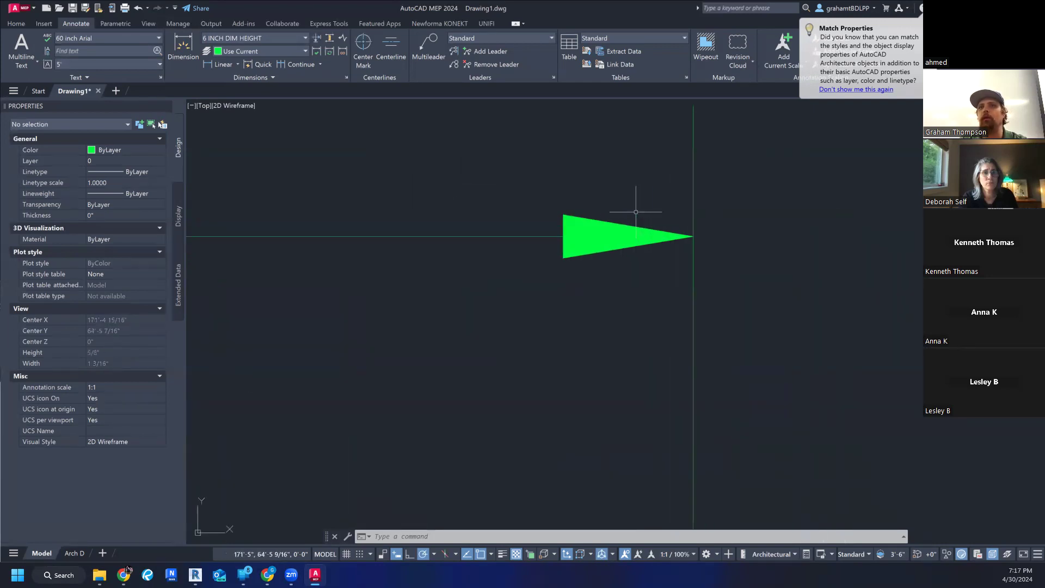
{"action": "scroll", "coordinate": [636, 213], "scroll_direction": "down", "scroll_amount": 20}
{"action": "middle_click_drag", "start_coordinate": [635, 210], "coordinate": [812, 285]}
{"action": "scroll", "coordinate": [561, 255], "scroll_direction": "down", "scroll_amount": 4}
{"action": "mouse_move", "coordinate": [556, 255]}
{"action": "middle_mouse_down"}
{"action": "mouse_move", "coordinate": [588, 331]}
{"action": "mouse_move", "coordinate": [576, 335]}
{"action": "mouse_move", "coordinate": [567, 285]}
{"action": "middle_mouse_up"}
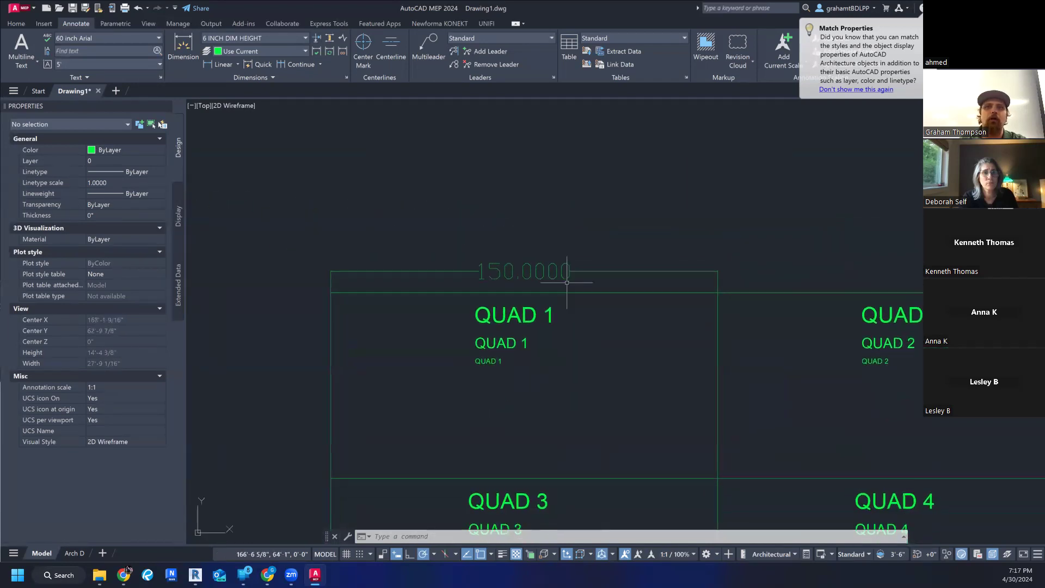
- Open the 6 INCH DIM HEIGHT dimension style for modification and review its arrow, text, fit, unit and tolerance settings
{"action": "left_click", "coordinate": [542, 271]}
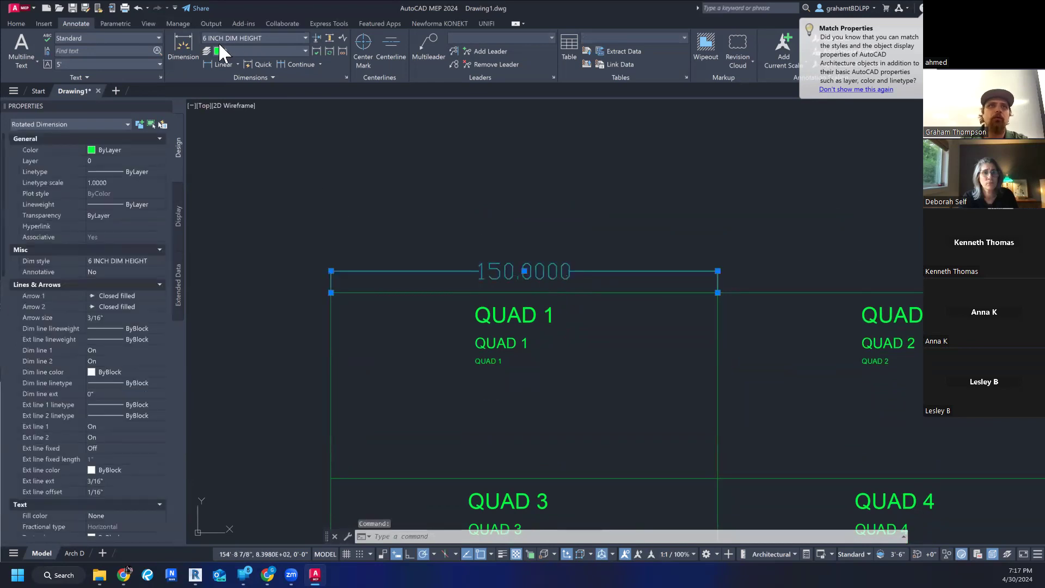
{"action": "left_click", "coordinate": [266, 34]}
{"action": "left_click", "coordinate": [249, 107]}
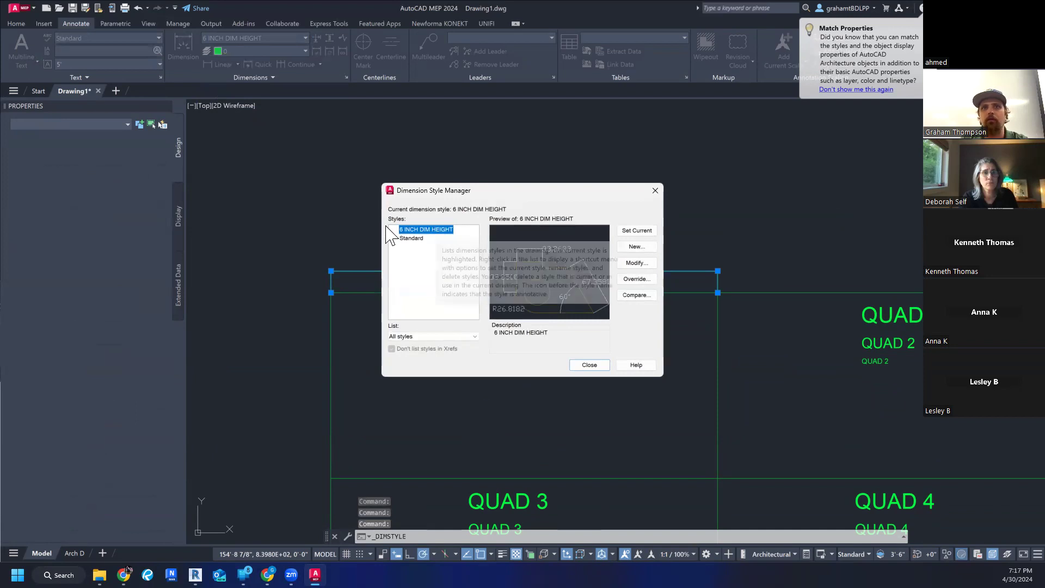
{"action": "left_click", "coordinate": [633, 264]}
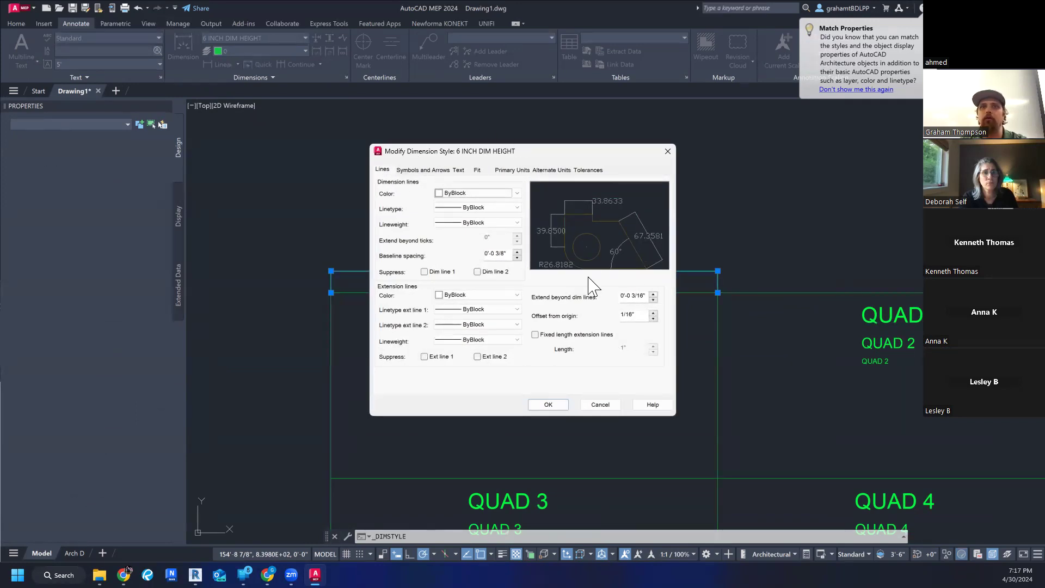
{"action": "left_click", "coordinate": [423, 170]}
{"action": "left_click", "coordinate": [459, 170]}
{"action": "left_click", "coordinate": [477, 170]}
{"action": "left_click", "coordinate": [512, 170]}
{"action": "left_click", "coordinate": [551, 170]}
{"action": "left_click", "coordinate": [589, 170]}
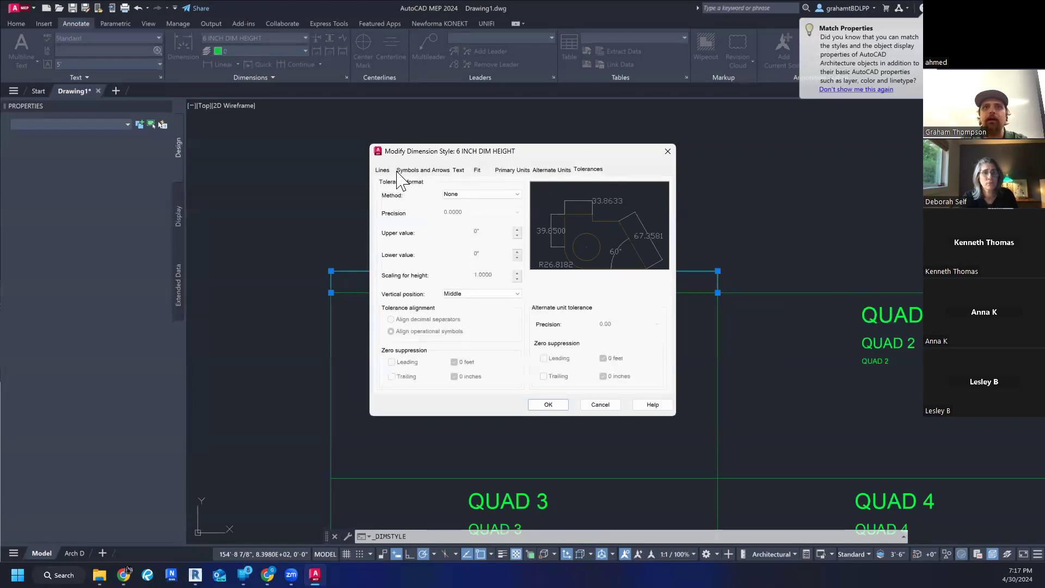
{"action": "left_click", "coordinate": [482, 169]}
{"action": "left_click", "coordinate": [515, 170]}
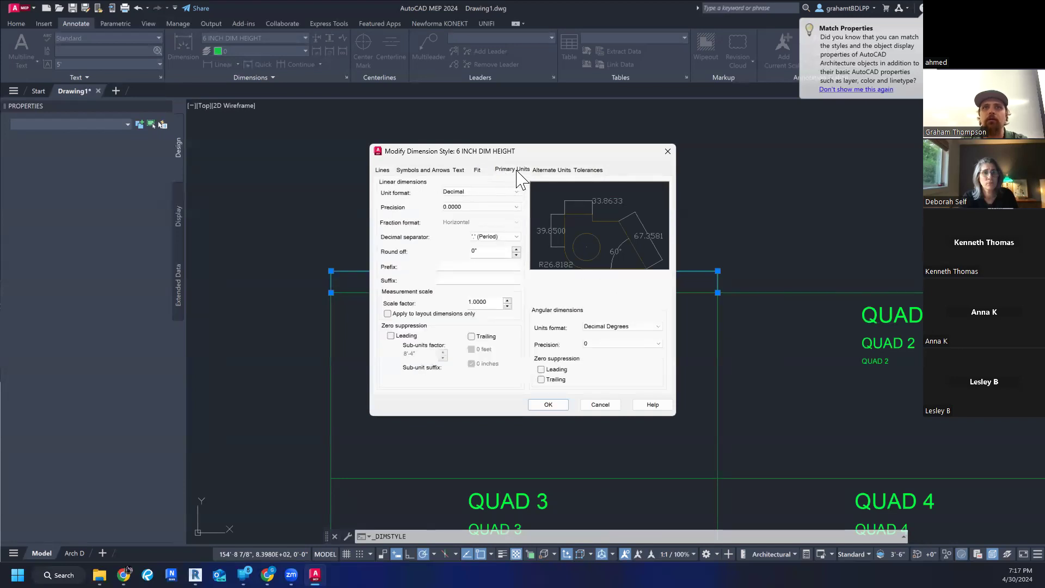
- Review the available arrowhead types for the style's first arrowhead, keeping Closed filled
{"action": "left_click", "coordinate": [420, 170]}
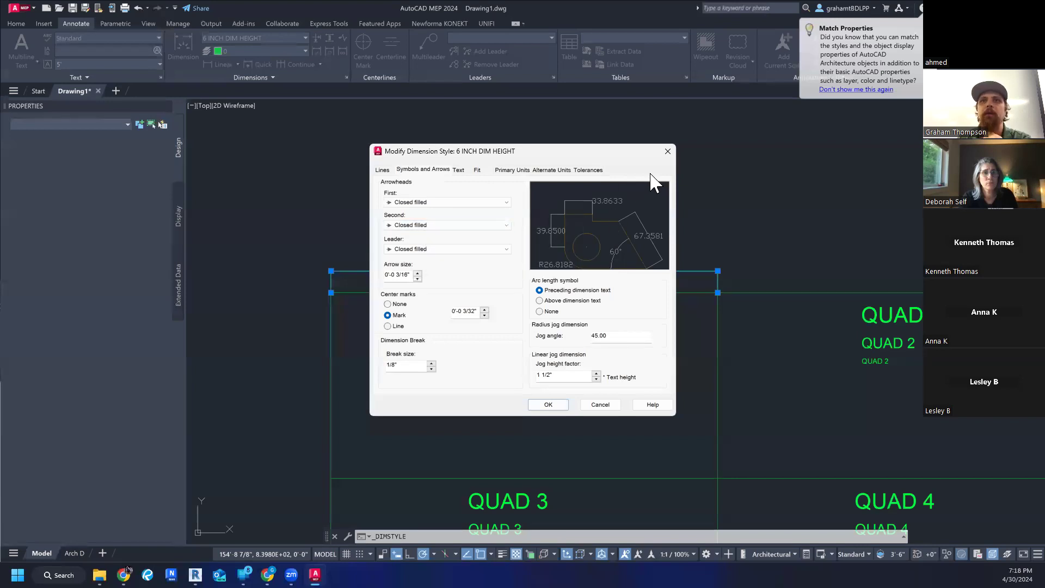
{"action": "left_click", "coordinate": [476, 202]}
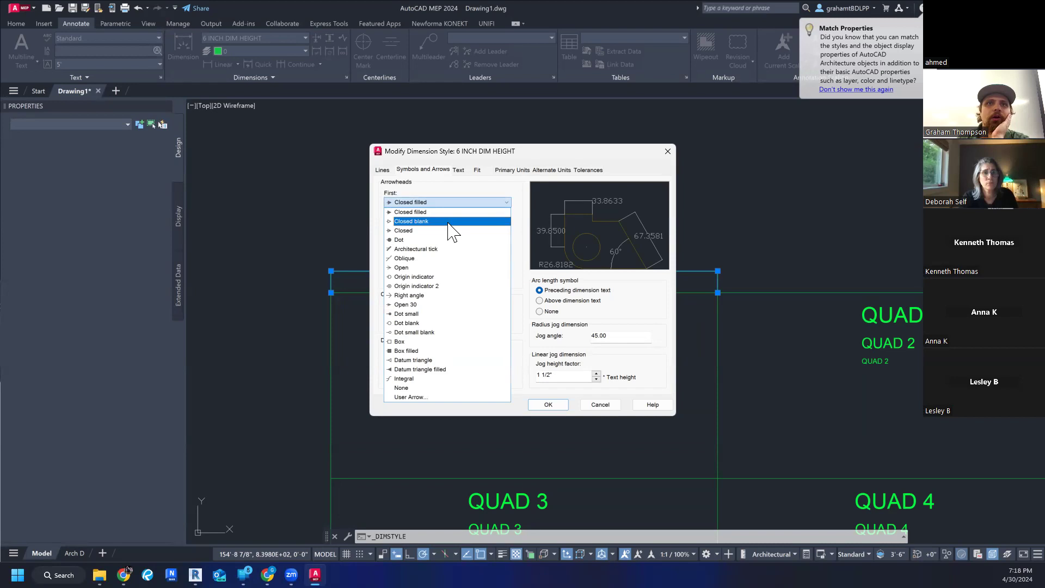
{"action": "left_click", "coordinate": [430, 268]}
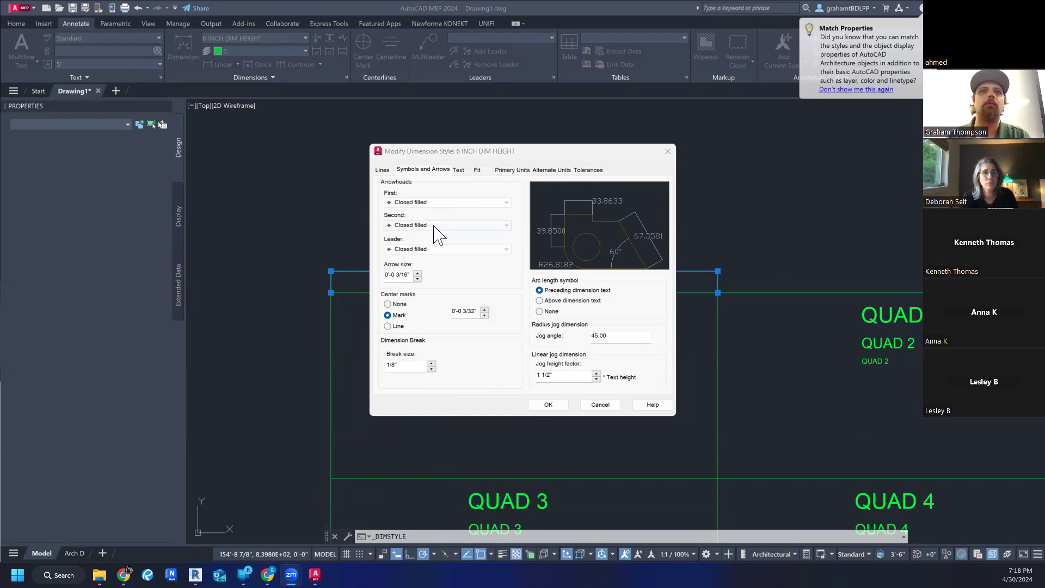
{"action": "left_click", "coordinate": [424, 201]}
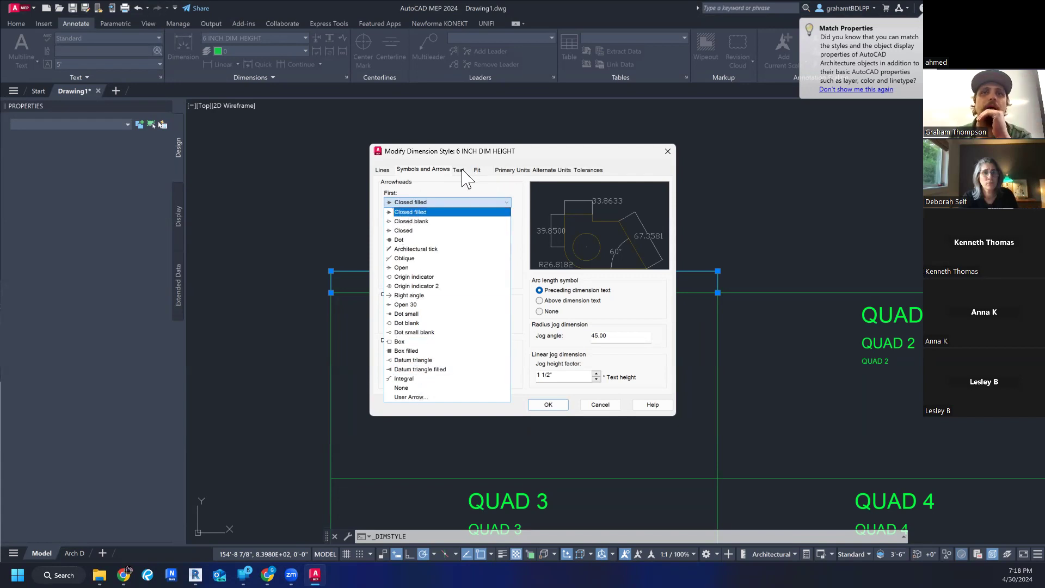
{"action": "left_click", "coordinate": [424, 213]}
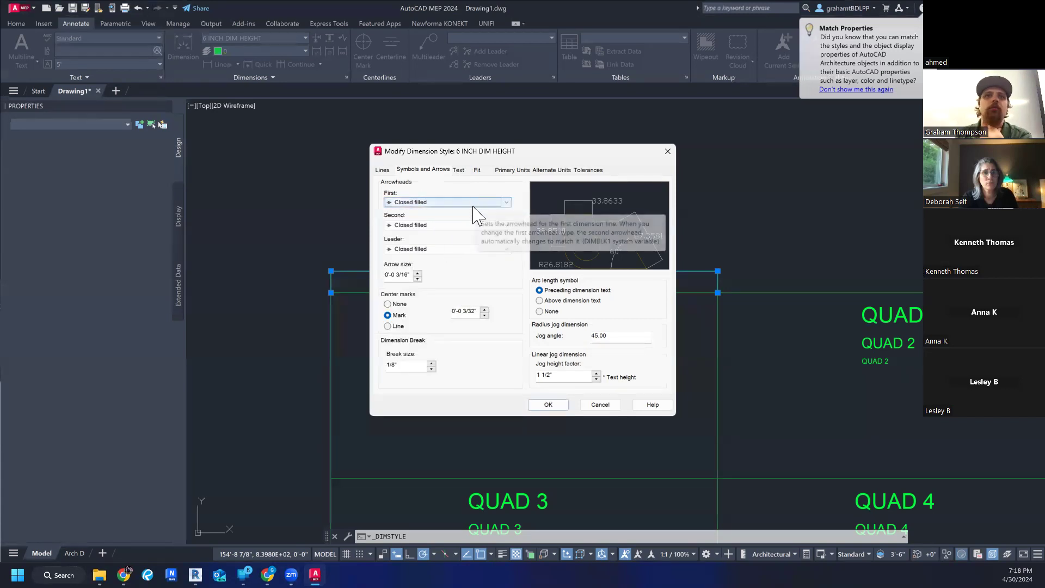
- Set the arrow size of the 6 INCH DIM HEIGHT style to 6 inches, save it and close the Dimension Style Manager
{"action": "left_click_drag", "start_coordinate": [410, 276], "coordinate": [348, 273]}
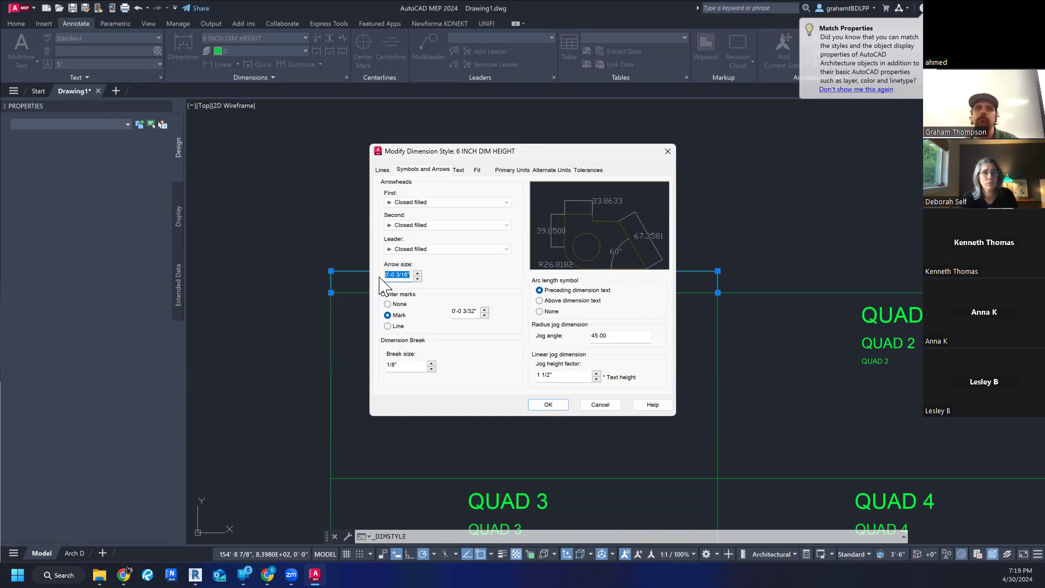
{"action": "type", "text": "6\""}
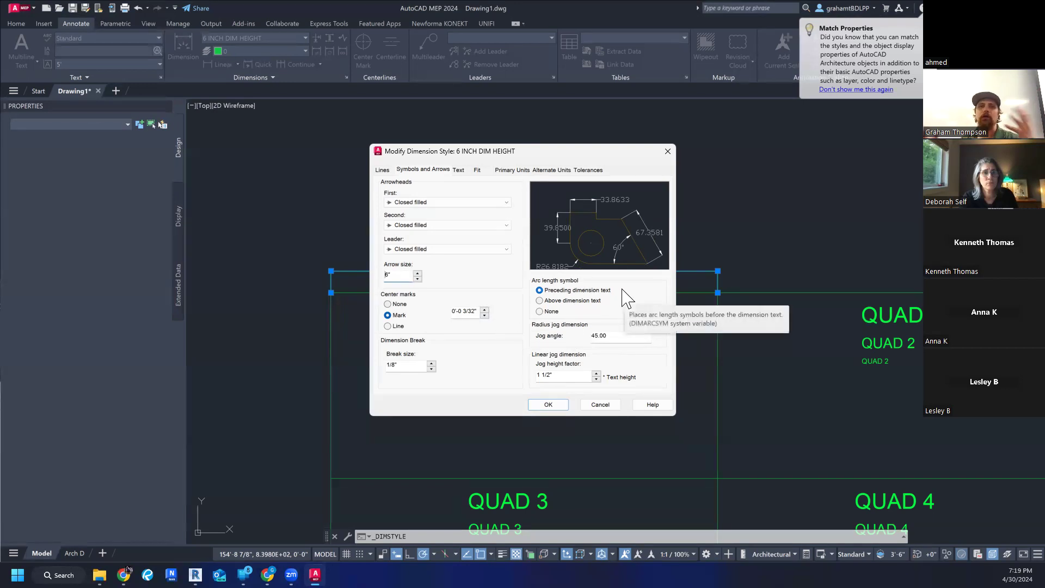
{"action": "left_click", "coordinate": [546, 406]}
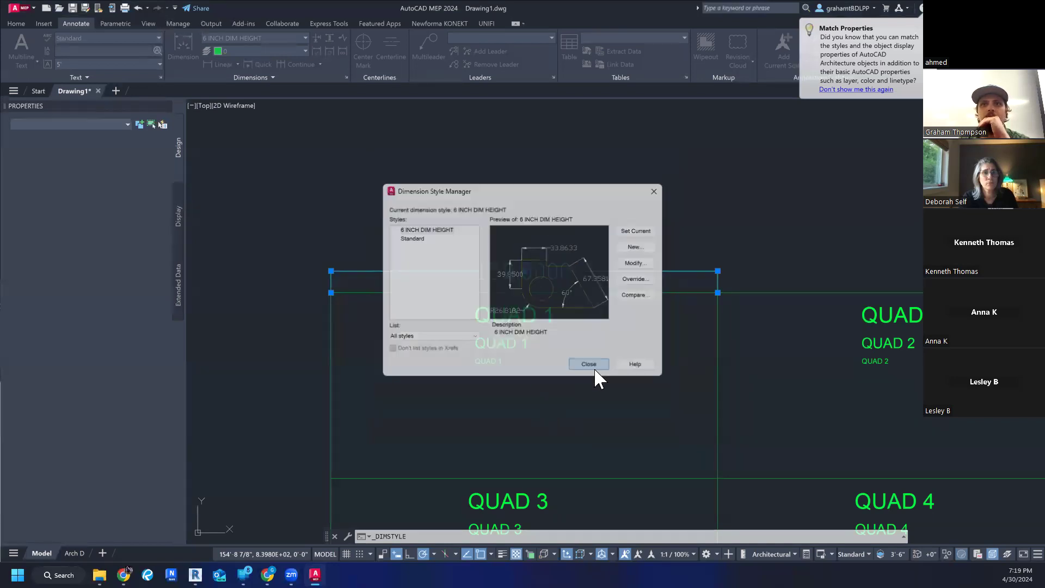
{"action": "left_click", "coordinate": [589, 366]}
- Examine the resized arrowheads and the extension lines of the dimension above QUAD 1
{"action": "scroll", "coordinate": [376, 294], "scroll_direction": "up", "scroll_amount": 2}
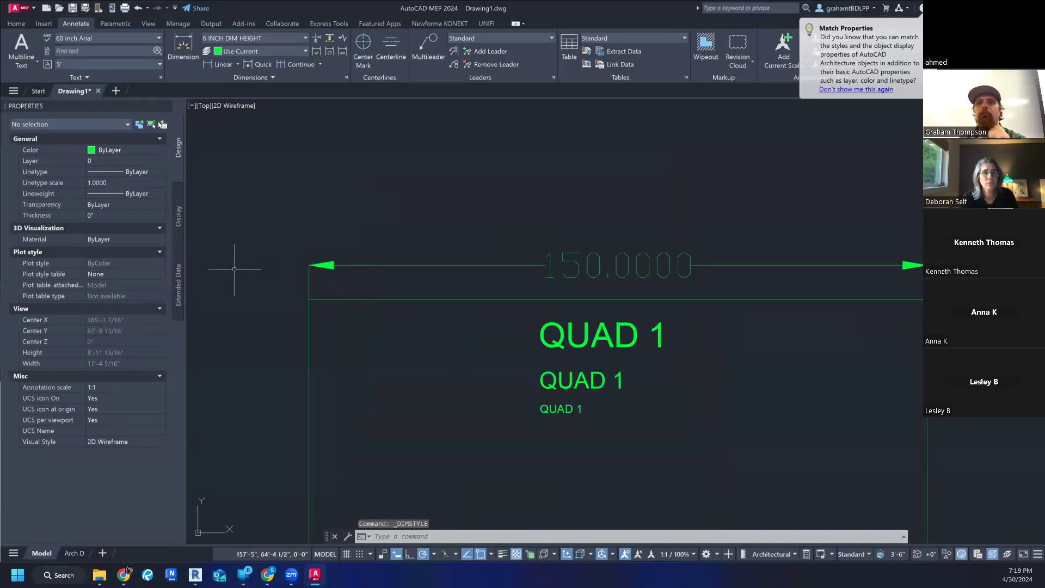
{"action": "scroll", "coordinate": [303, 299], "scroll_direction": "down", "scroll_amount": 2}
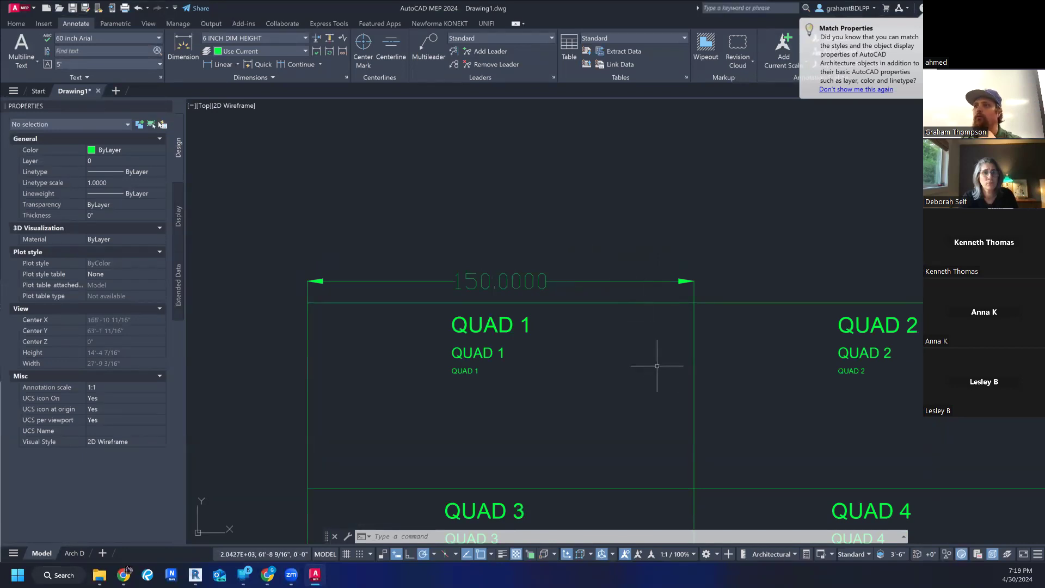
{"action": "middle_click_drag", "start_coordinate": [658, 366], "coordinate": [616, 338]}
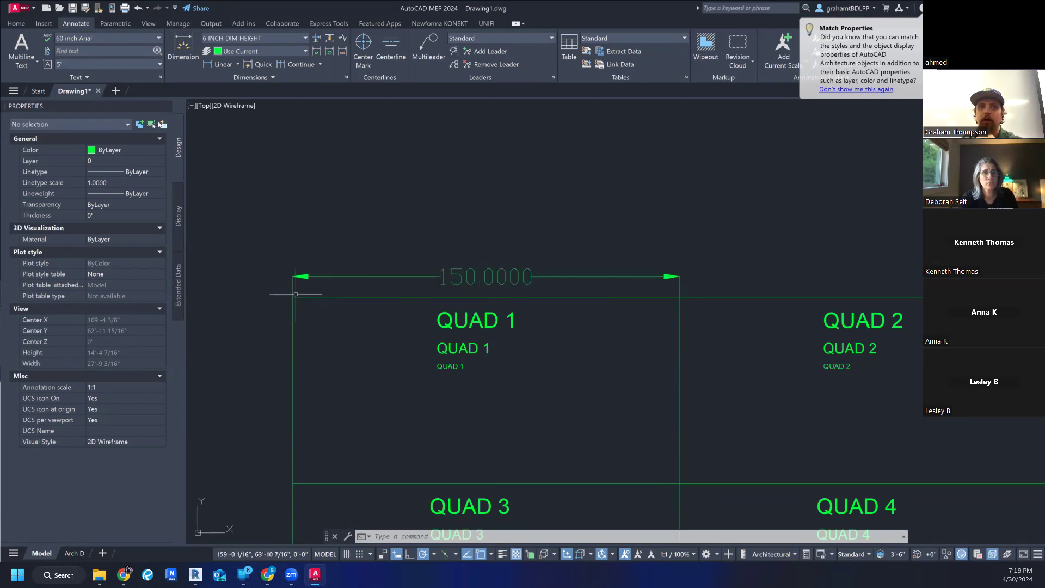
{"action": "scroll", "coordinate": [296, 297], "scroll_direction": "up", "scroll_amount": 10}
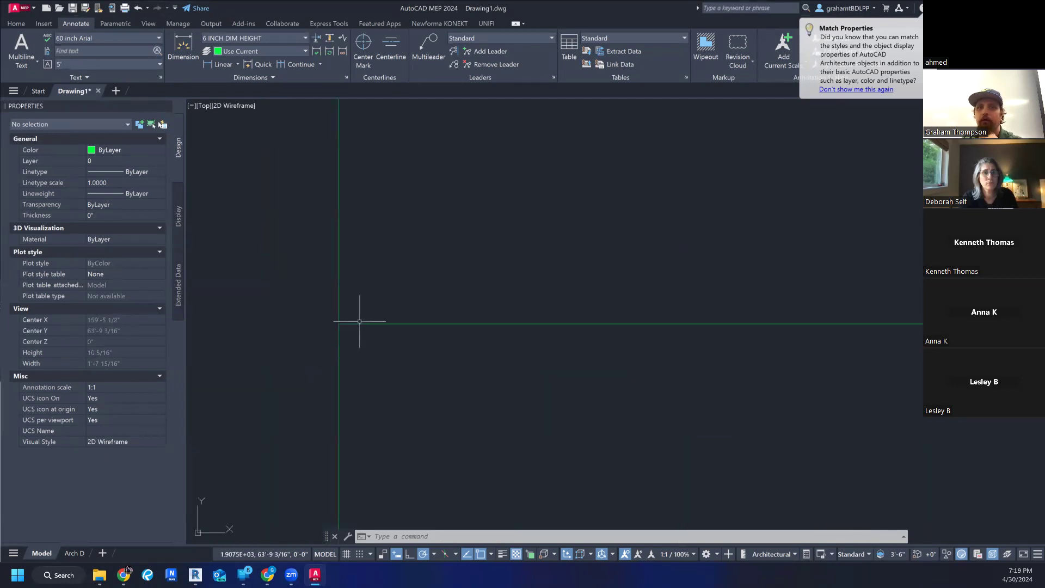
{"action": "scroll", "coordinate": [360, 324], "scroll_direction": "down", "scroll_amount": 6}
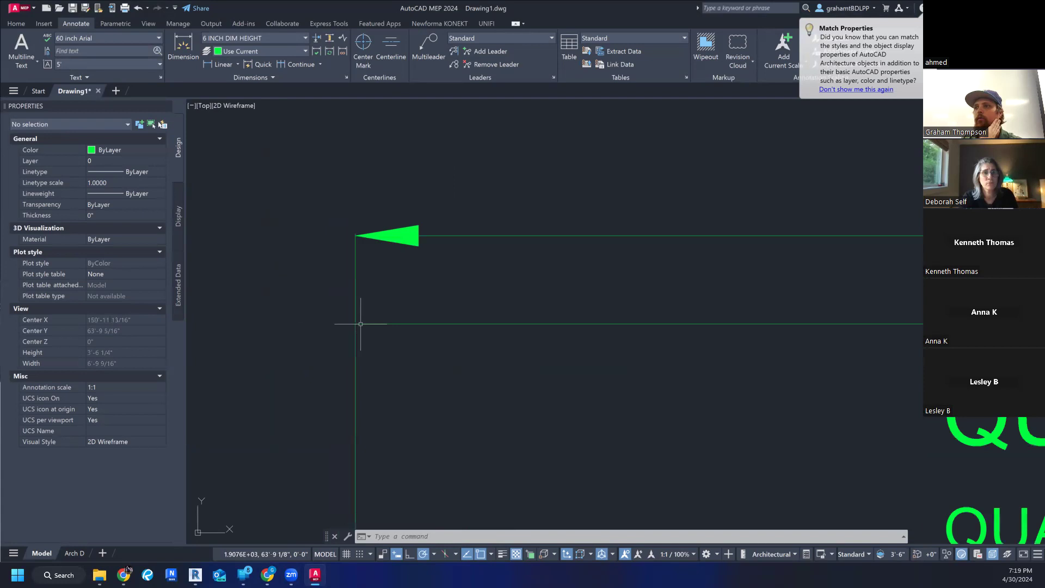
{"action": "middle_click_drag", "start_coordinate": [508, 401], "coordinate": [411, 346]}
{"action": "middle_click_drag", "start_coordinate": [676, 321], "coordinate": [666, 306]}
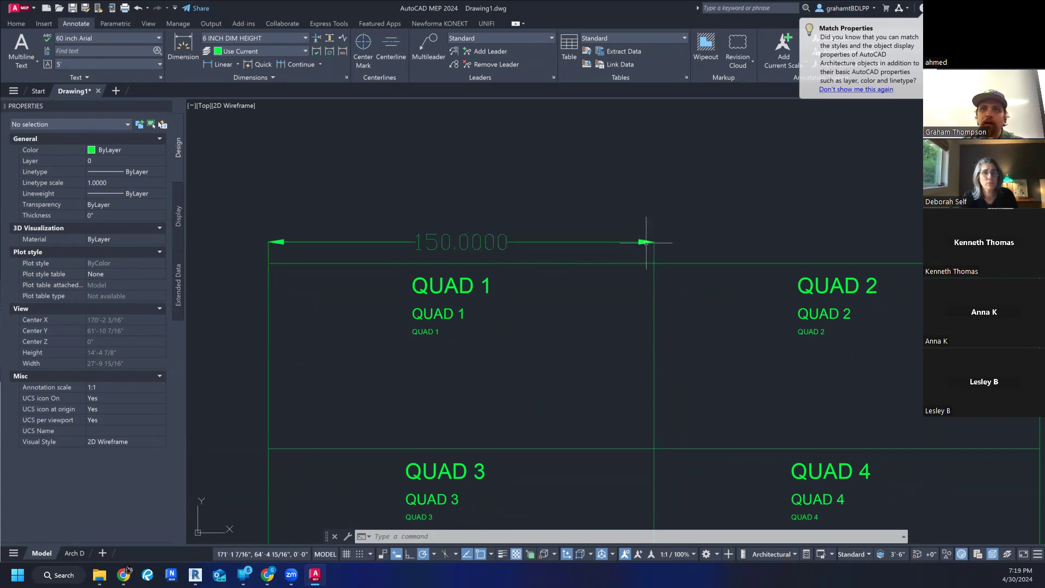
- Modify the 6 INCH DIM HEIGHT style's primary units to the Architectural format with a precision of 0'-0 1/8"
{"action": "left_click", "coordinate": [479, 241]}
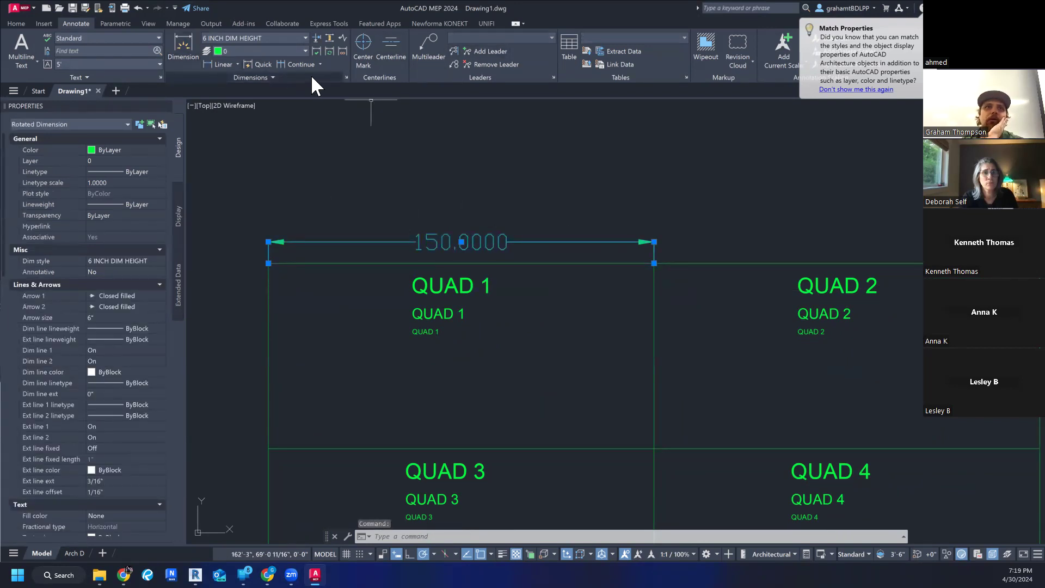
{"action": "left_click", "coordinate": [305, 38]}
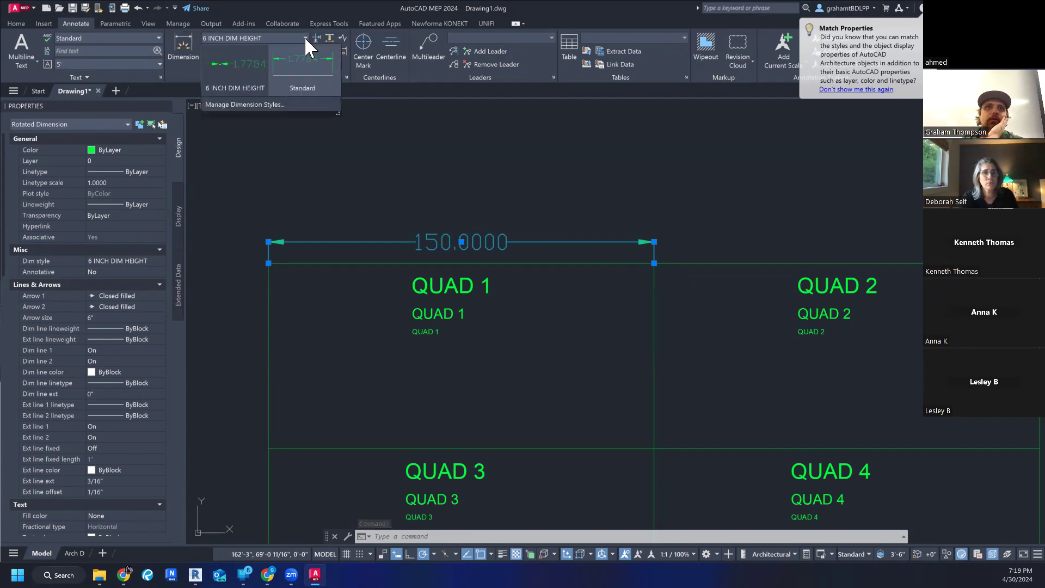
{"action": "left_click", "coordinate": [267, 102]}
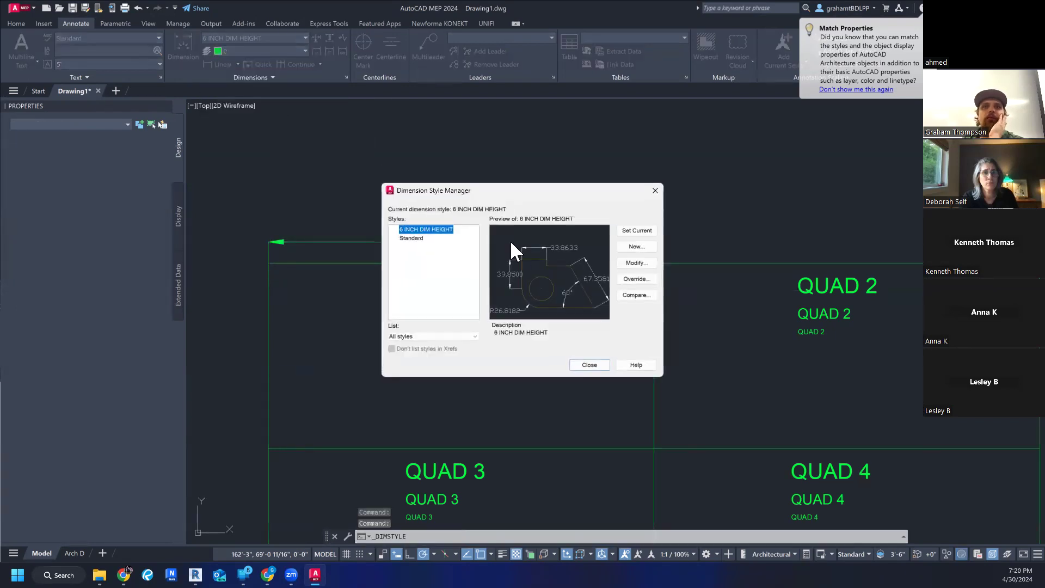
{"action": "left_click", "coordinate": [638, 264]}
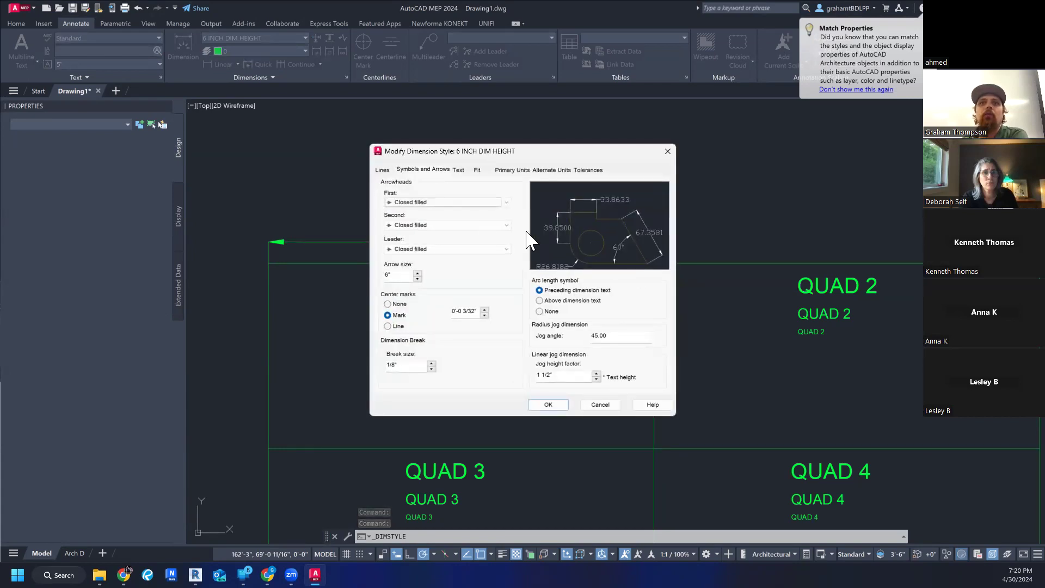
{"action": "left_click", "coordinate": [506, 170]}
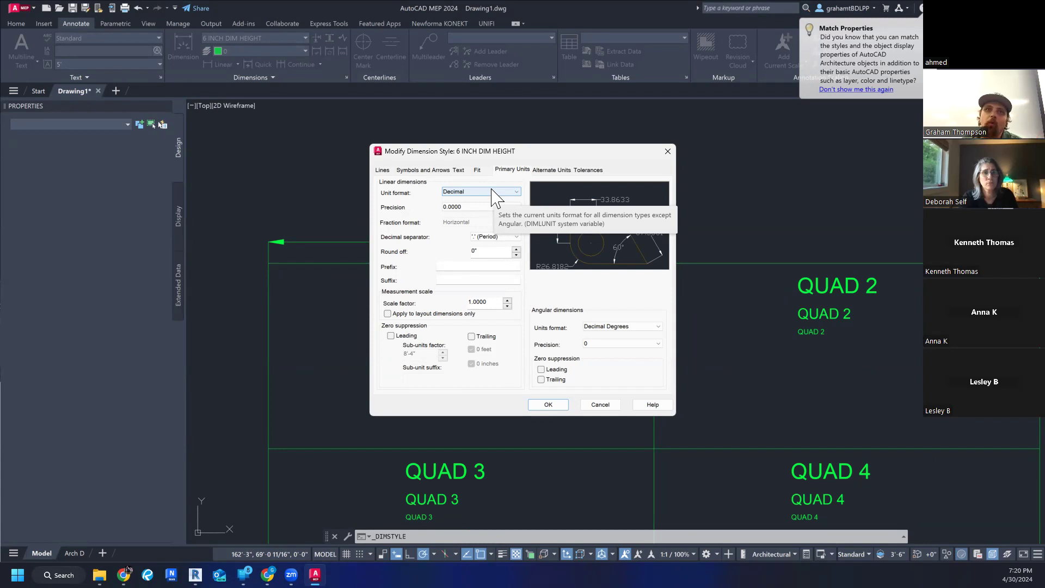
{"action": "left_click", "coordinate": [493, 191]}
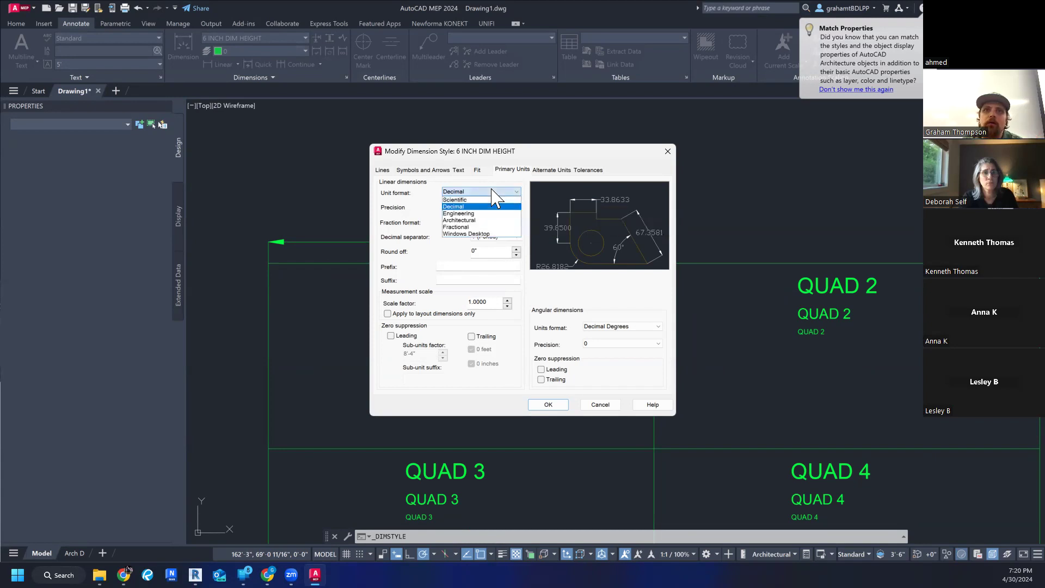
{"action": "left_click", "coordinate": [486, 220]}
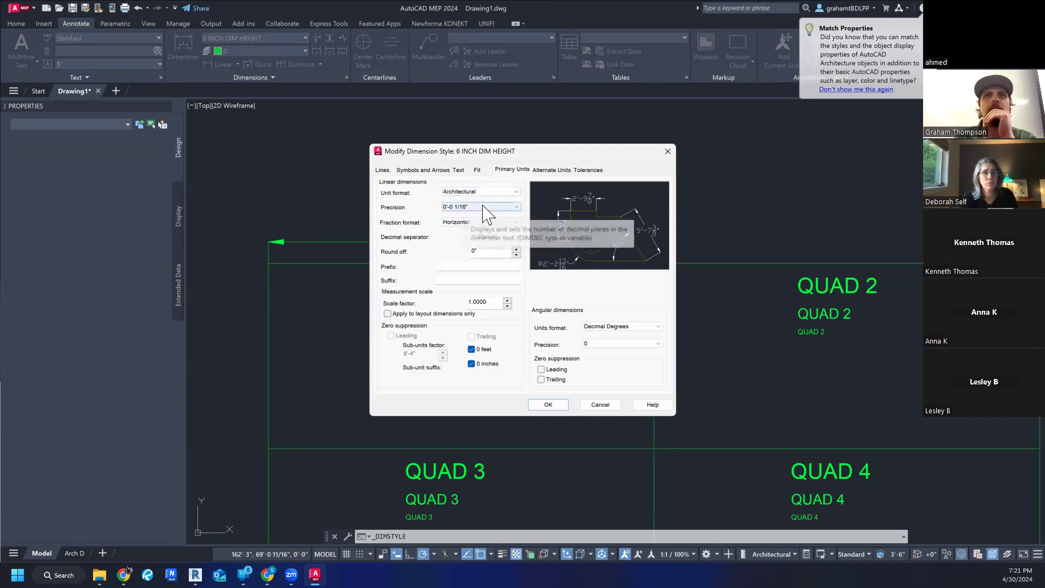
{"action": "left_click", "coordinate": [479, 207]}
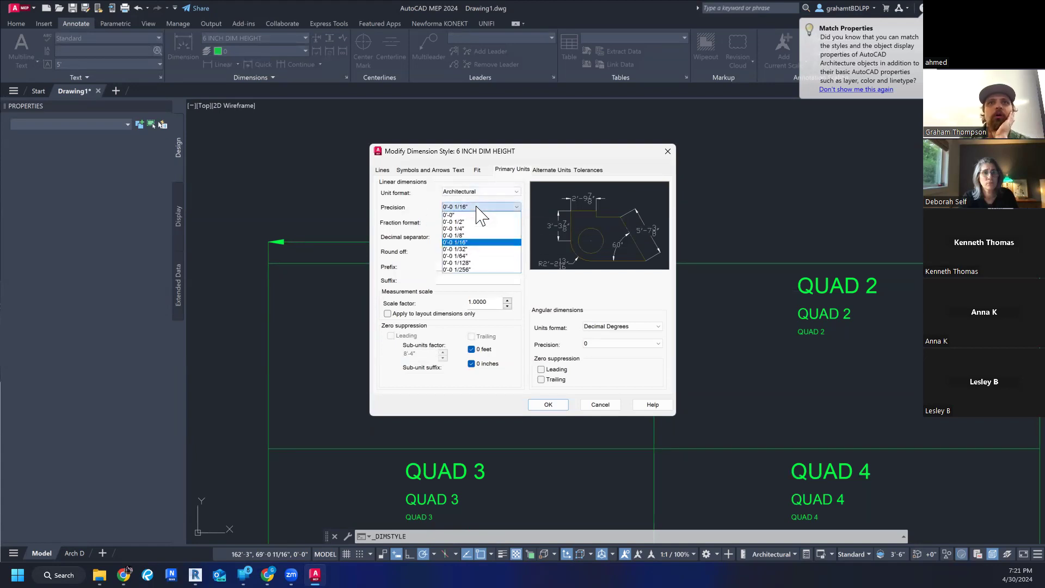
{"action": "left_click", "coordinate": [476, 235]}
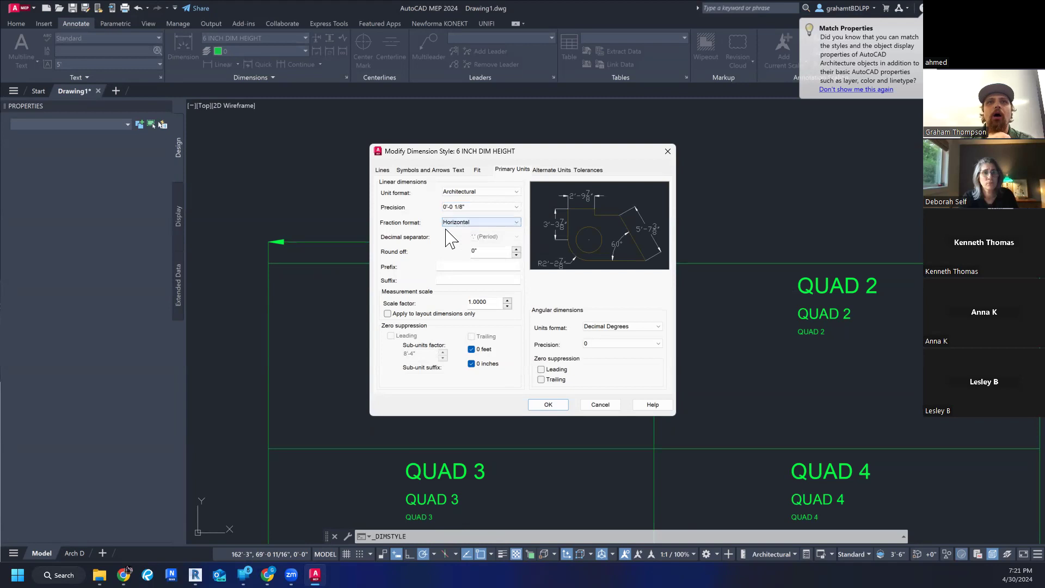
- Compare the Diagonal and Not Stacked fraction formats in the style preview, restore Horizontal, and check the angular units format options
{"action": "left_click", "coordinate": [458, 224]}
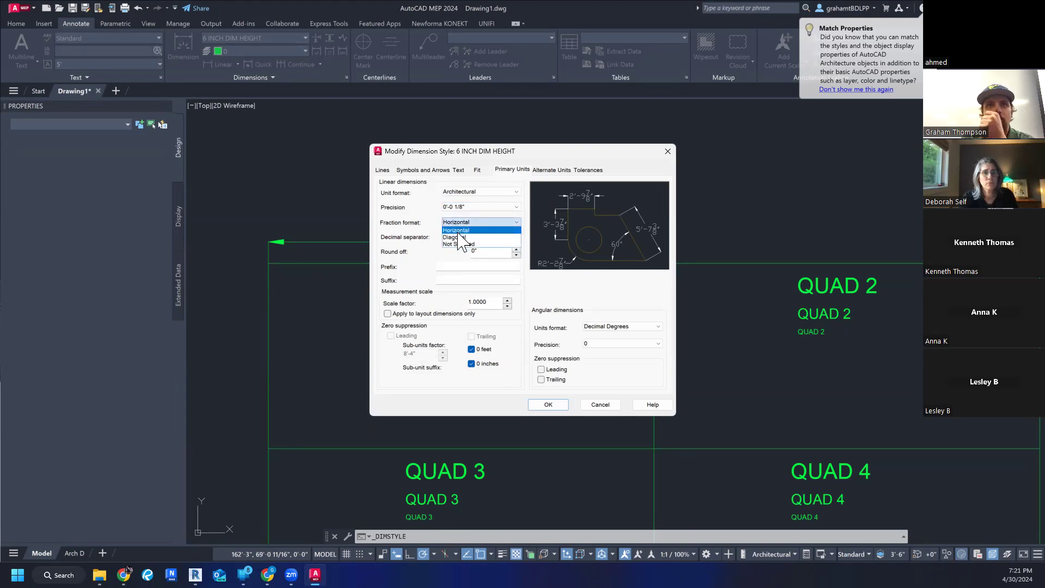
{"action": "left_click", "coordinate": [456, 237]}
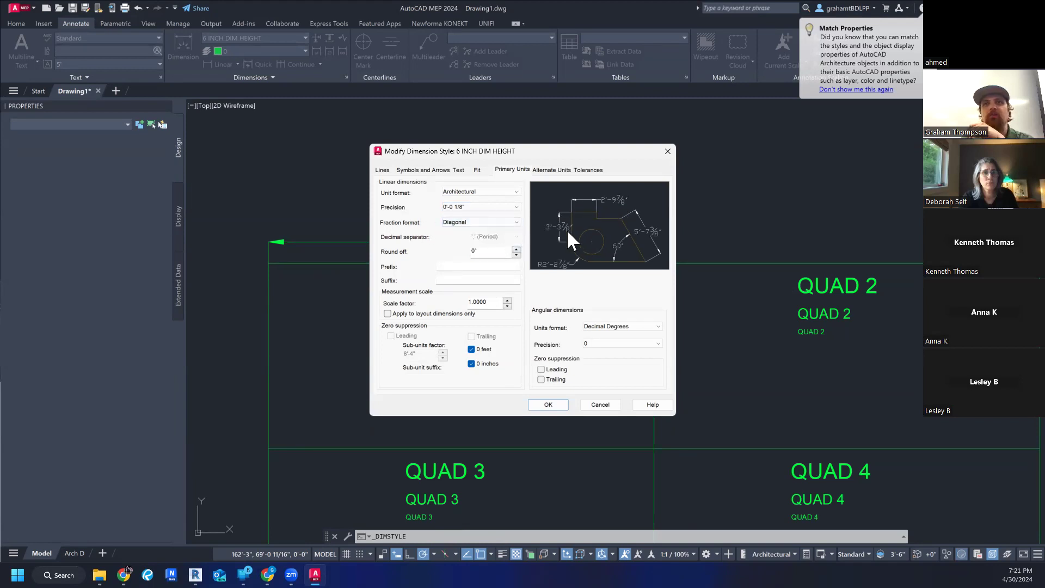
{"action": "left_click", "coordinate": [494, 222]}
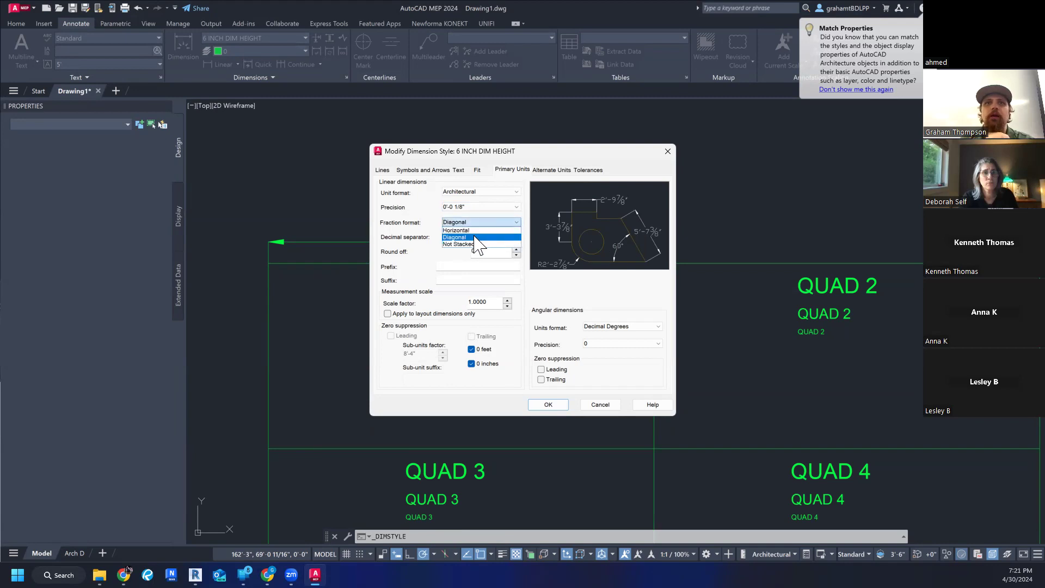
{"action": "left_click", "coordinate": [473, 232]}
{"action": "left_click", "coordinate": [474, 225]}
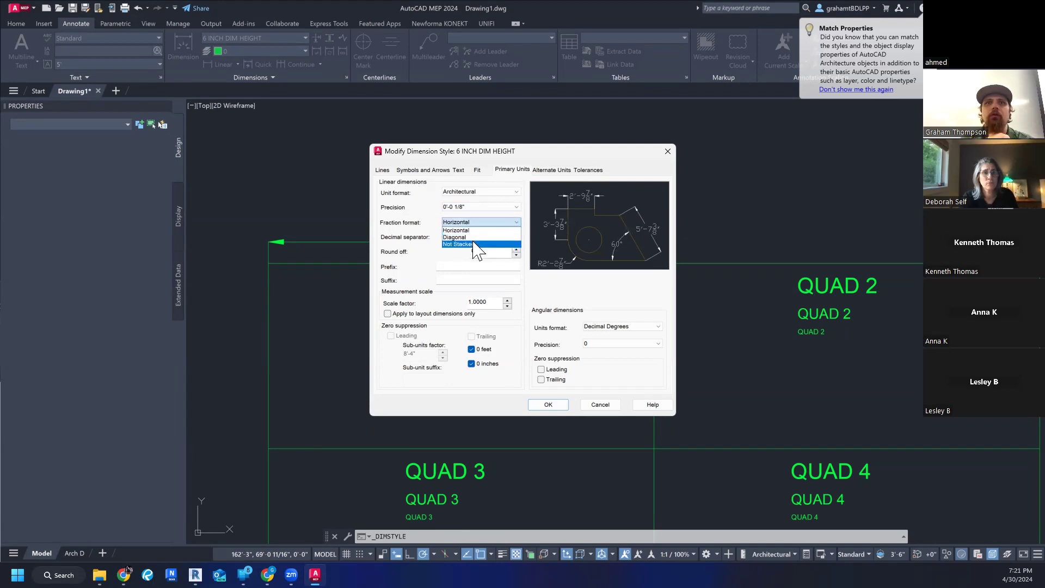
{"action": "left_click", "coordinate": [473, 243]}
{"action": "left_click", "coordinate": [478, 251]}
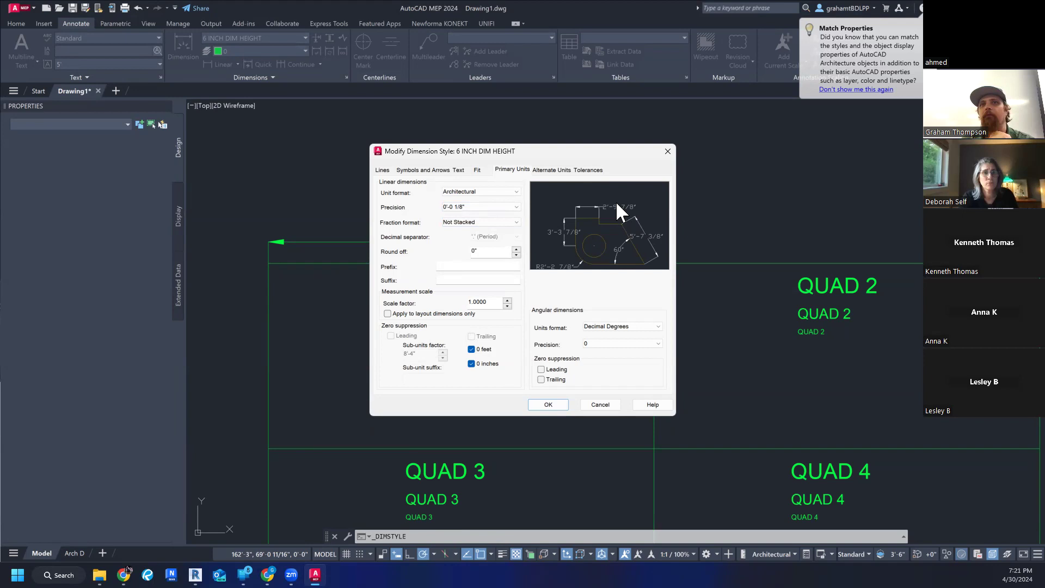
{"action": "left_click", "coordinate": [490, 222]}
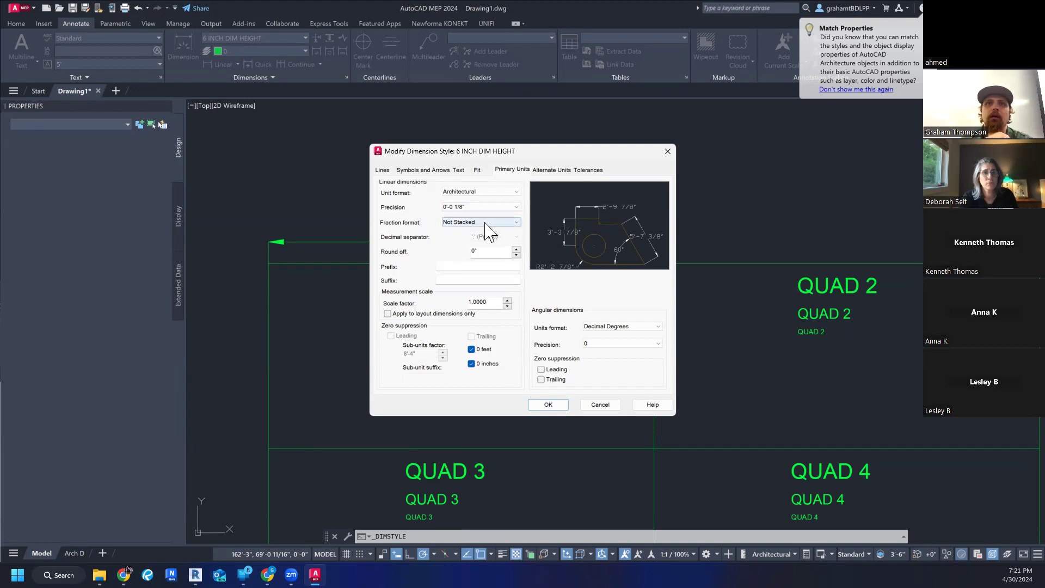
{"action": "left_click", "coordinate": [477, 232]}
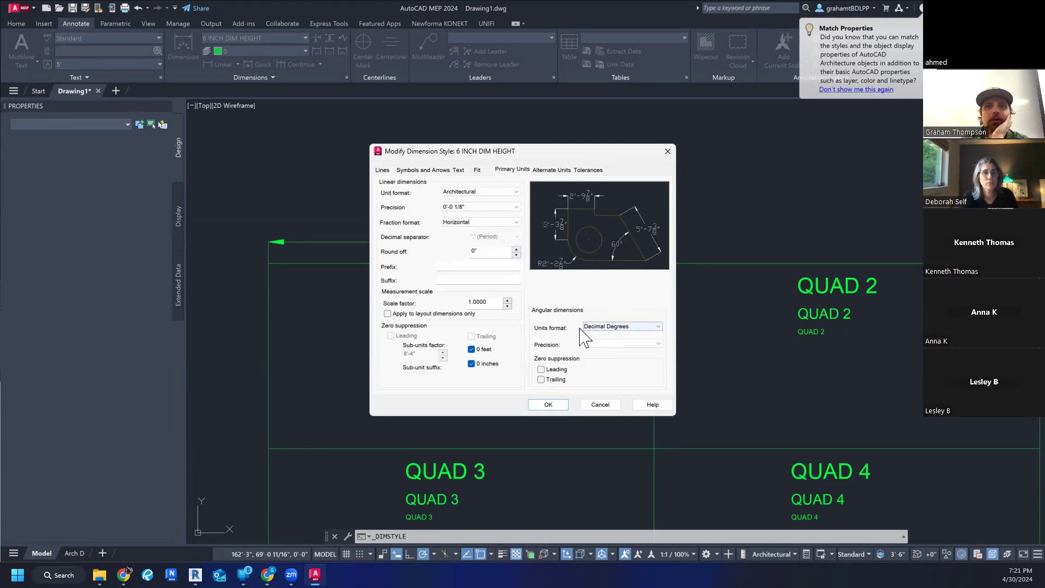
{"action": "left_click", "coordinate": [619, 329]}
{"action": "left_click", "coordinate": [619, 335]}
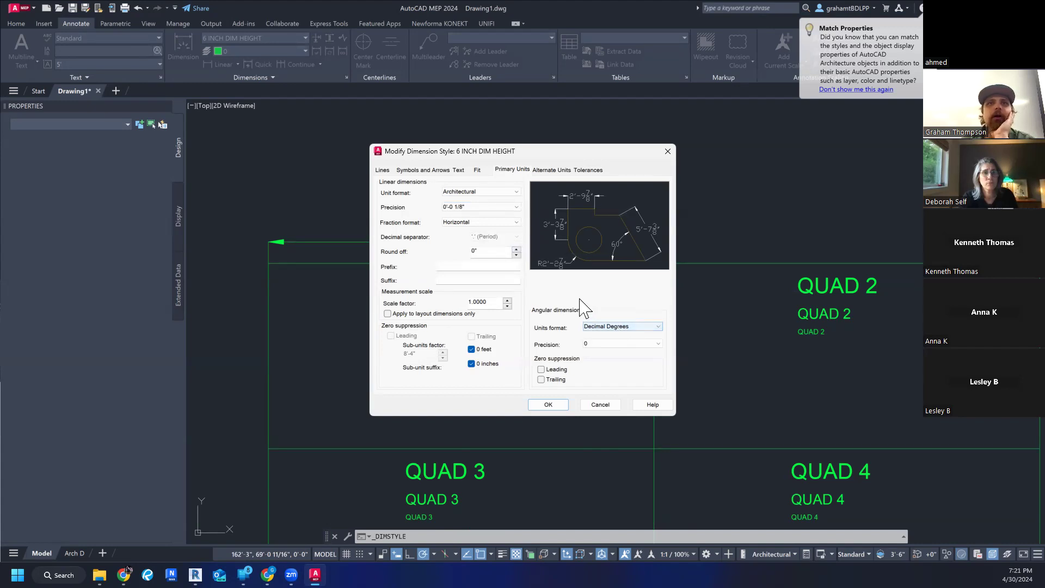
- Assign the 6 inch Arial text style to the 6 INCH DIM HEIGHT style, save it and close the Dimension Style Manager
{"action": "left_click", "coordinate": [459, 171]}
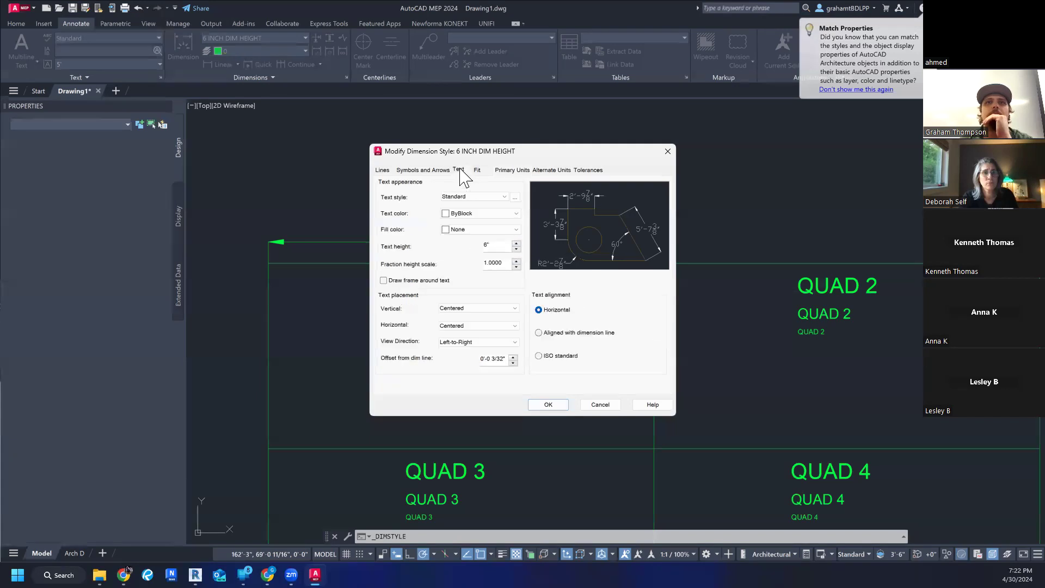
{"action": "left_click", "coordinate": [493, 197]}
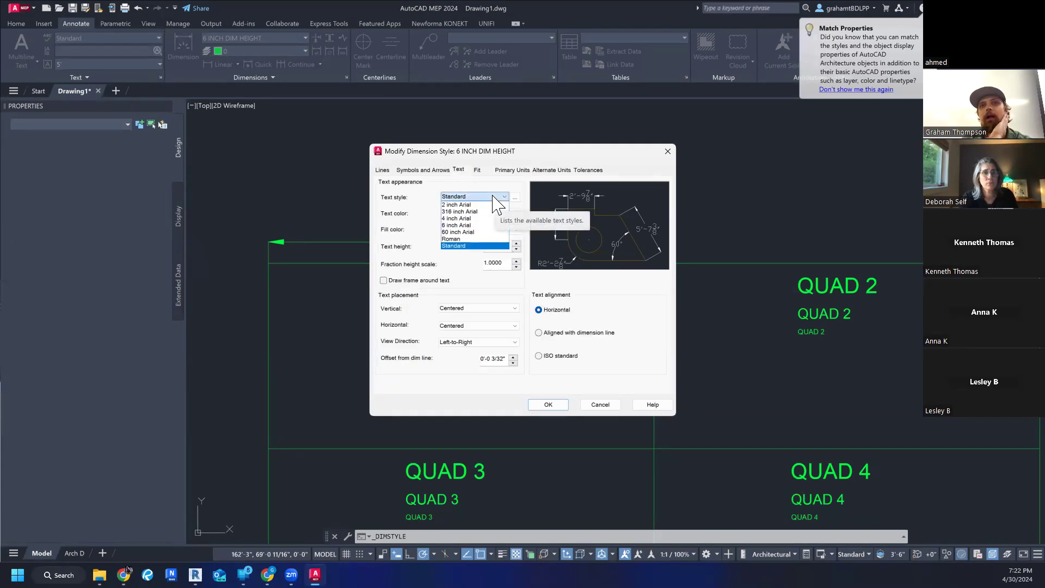
{"action": "left_click", "coordinate": [494, 197]}
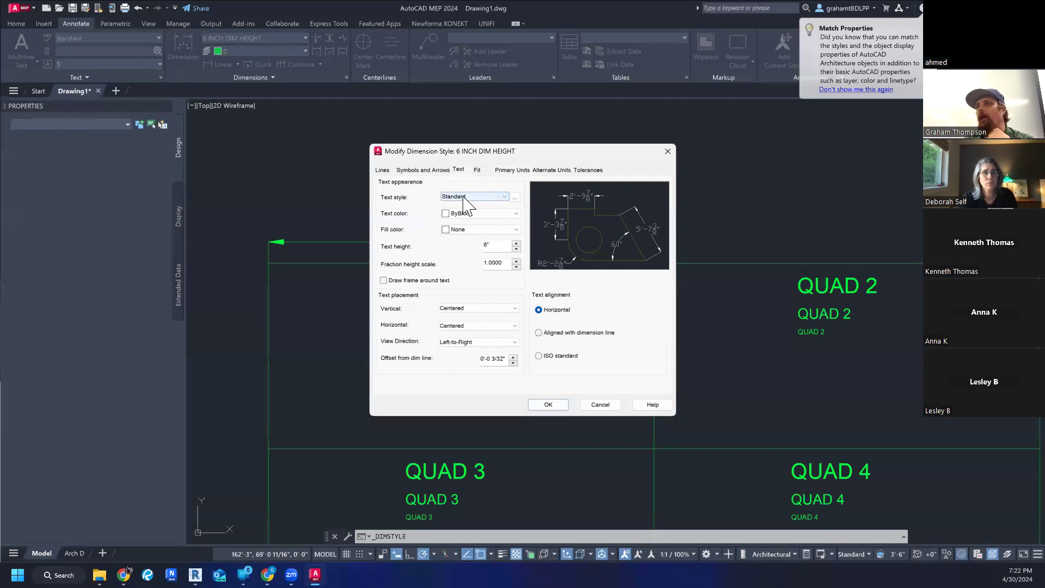
{"action": "left_click", "coordinate": [489, 198]}
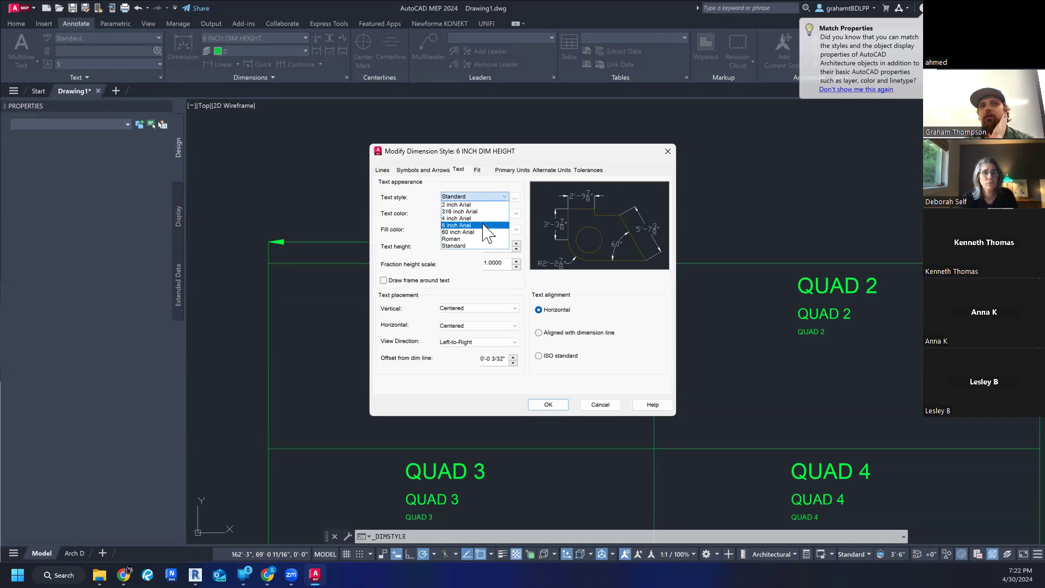
{"action": "left_click", "coordinate": [486, 225]}
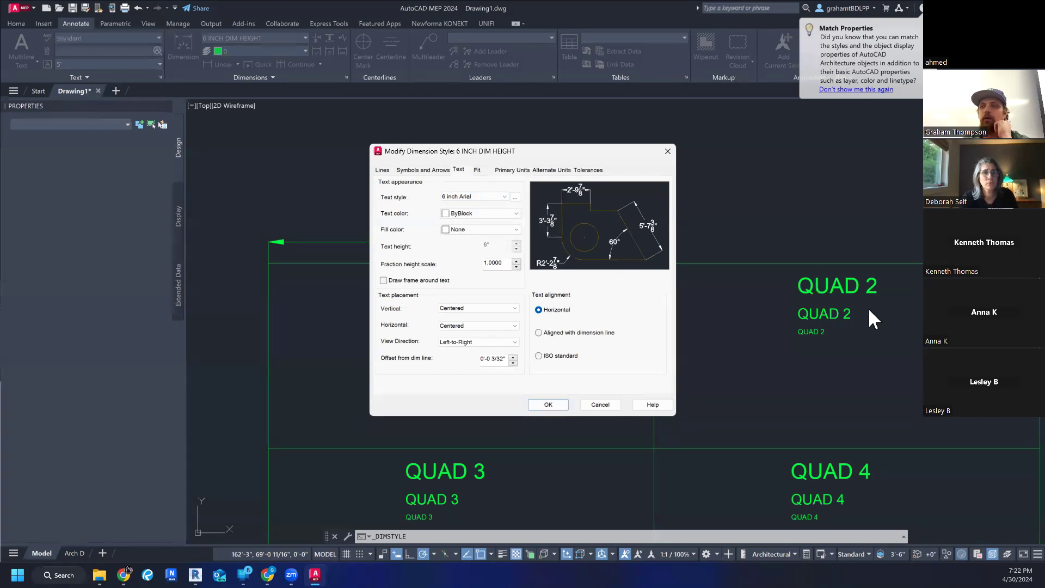
{"action": "left_click", "coordinate": [553, 405]}
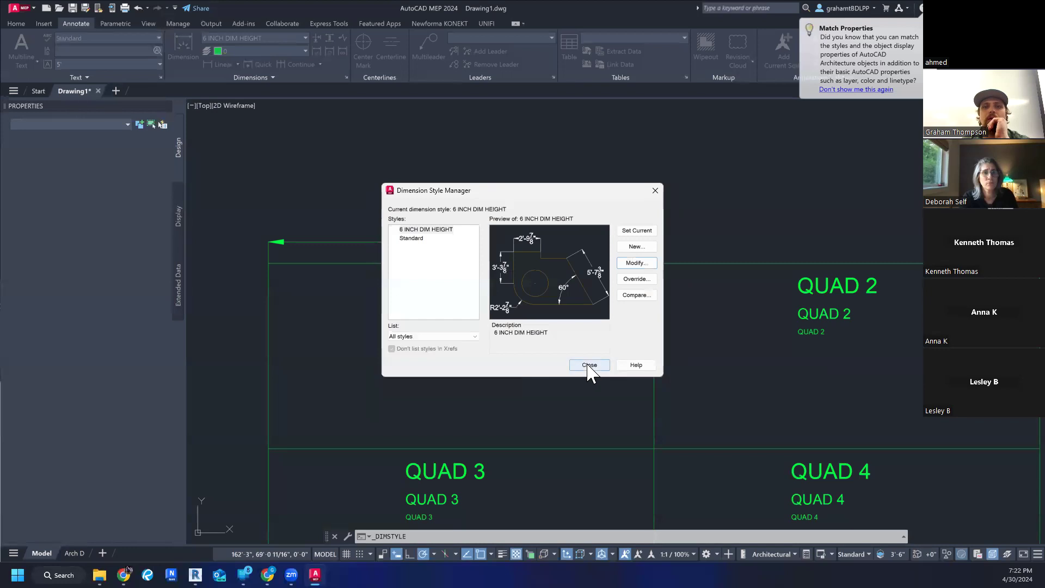
{"action": "left_click", "coordinate": [590, 366]}
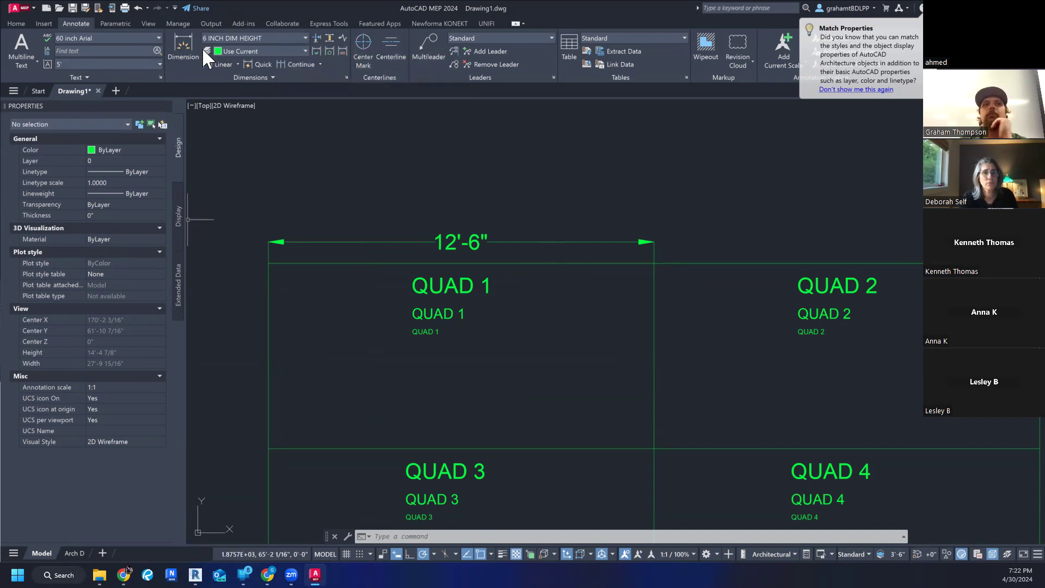
{"action": "scroll", "coordinate": [702, 210], "scroll_direction": "down", "scroll_amount": 4}
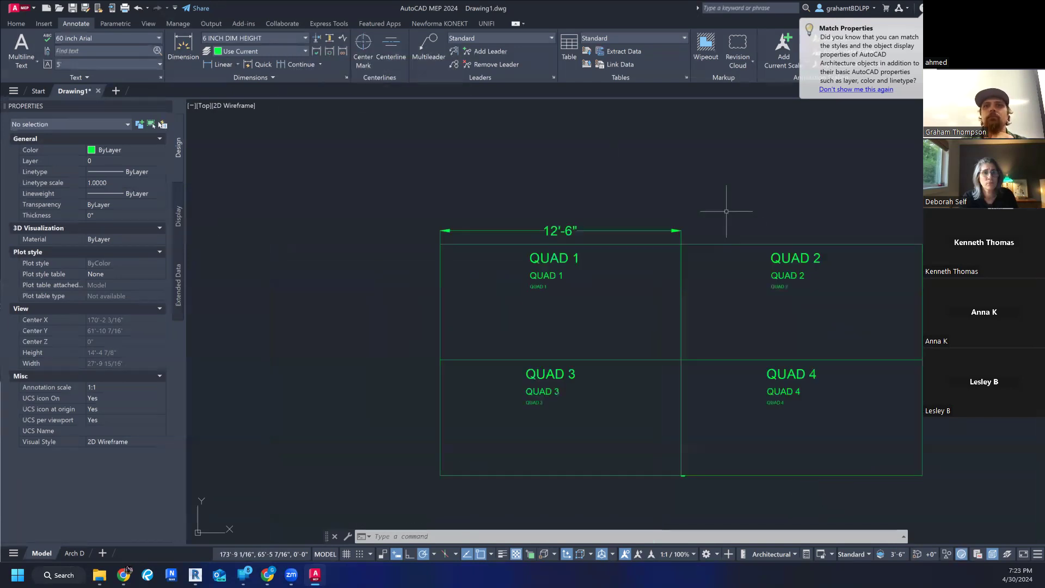
{"action": "middle_click_drag", "start_coordinate": [660, 210], "coordinate": [593, 243]}
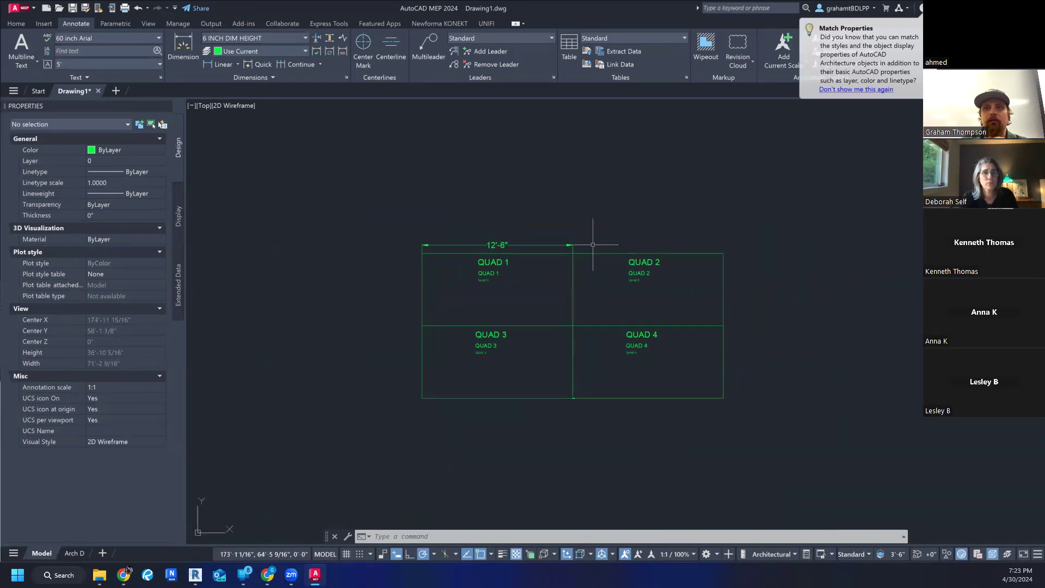
{"action": "scroll", "coordinate": [626, 228], "scroll_direction": "up", "scroll_amount": 2}
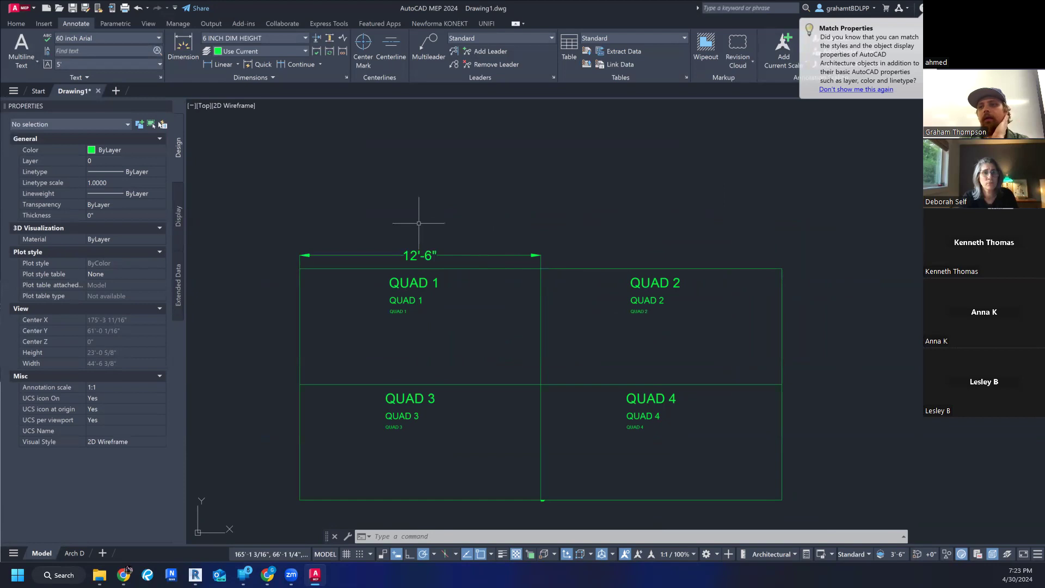
{"action": "left_click", "coordinate": [271, 77]}
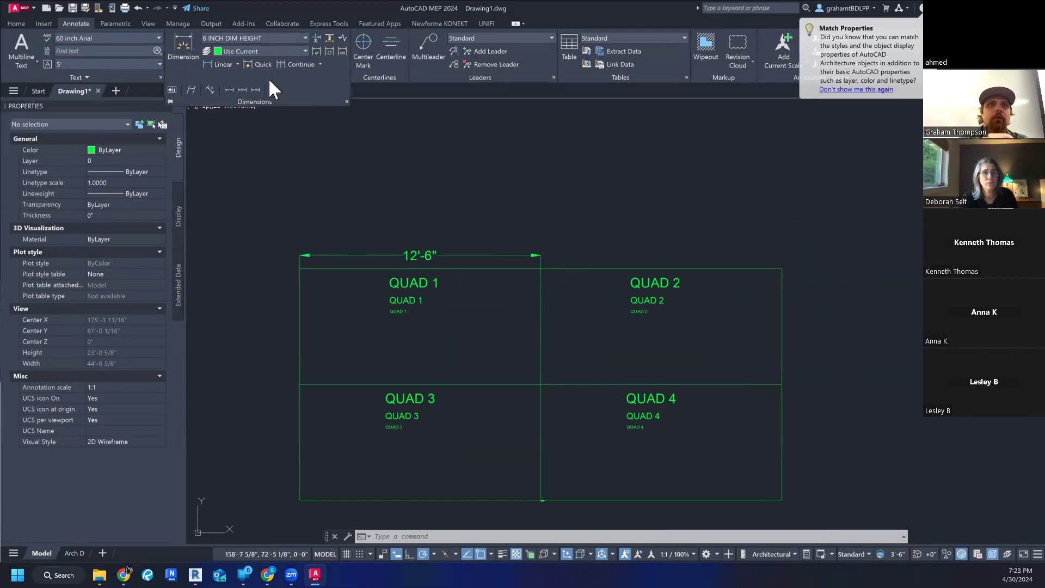
{"action": "left_click", "coordinate": [394, 151]}
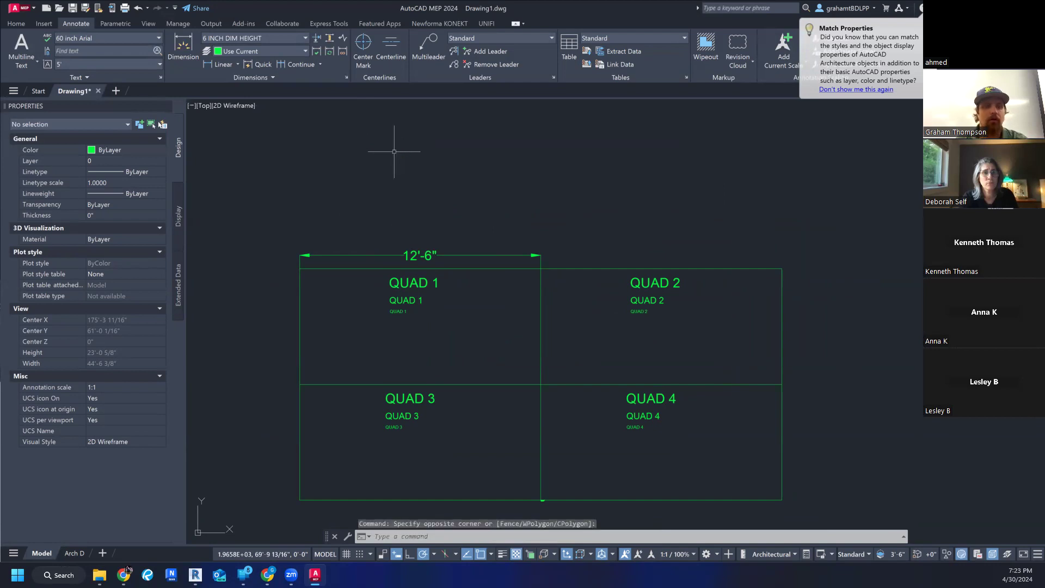
{"action": "key", "text": "Escape"}
{"action": "key", "text": "Escape"}
{"action": "key", "text": "Escape"}
- Create a new dimension style named 4 INCH DIM HEIGHT, starting with 6 INCH DIM HEIGHT and used for all dimensions
{"action": "left_click", "coordinate": [304, 38]}
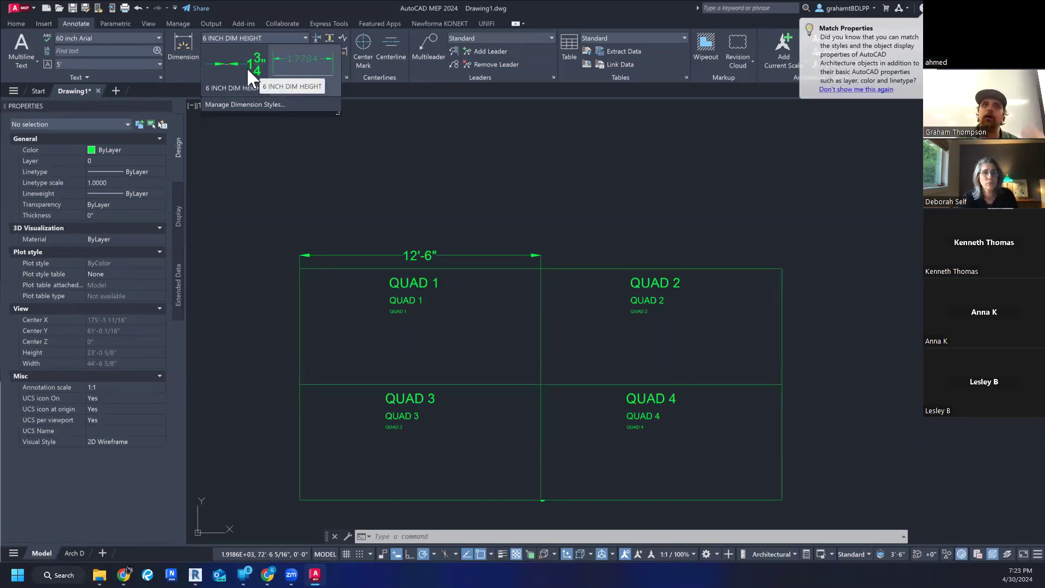
{"action": "mouse_move", "coordinate": [340, 113]}
{"action": "left_mouse_down"}
{"action": "mouse_move", "coordinate": [343, 123]}
{"action": "mouse_move", "coordinate": [320, 100]}
{"action": "mouse_move", "coordinate": [434, 218]}
{"action": "mouse_move", "coordinate": [567, 455]}
{"action": "mouse_move", "coordinate": [565, 299]}
{"action": "mouse_move", "coordinate": [593, 326]}
{"action": "mouse_move", "coordinate": [703, 315]}
{"action": "mouse_move", "coordinate": [710, 338]}
{"action": "mouse_move", "coordinate": [497, 299]}
{"action": "mouse_move", "coordinate": [325, 173]}
{"action": "mouse_move", "coordinate": [343, 105]}
{"action": "mouse_move", "coordinate": [354, 128]}
{"action": "mouse_move", "coordinate": [354, 109]}
{"action": "left_mouse_up"}
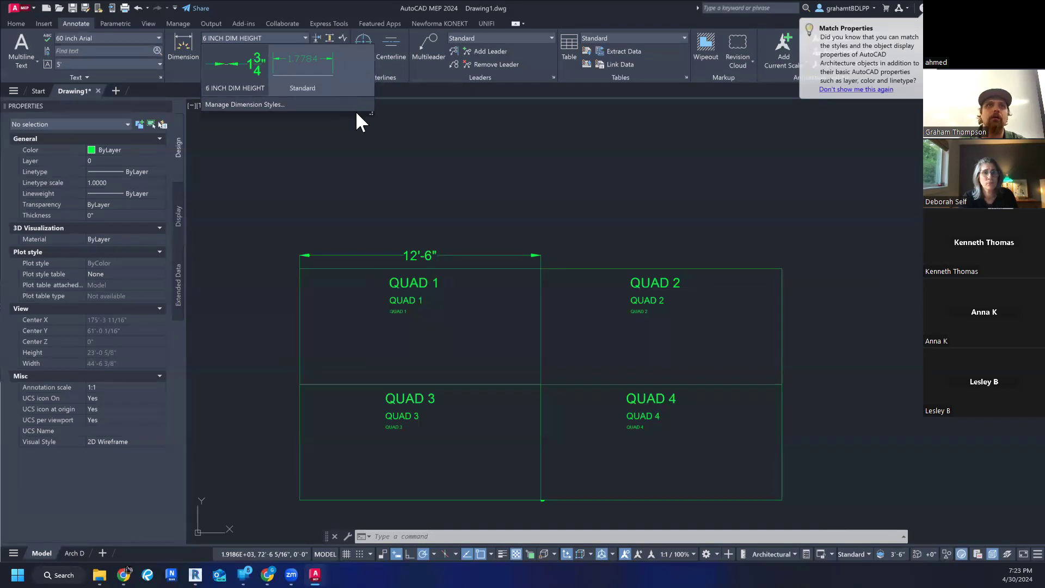
{"action": "left_click", "coordinate": [289, 104]}
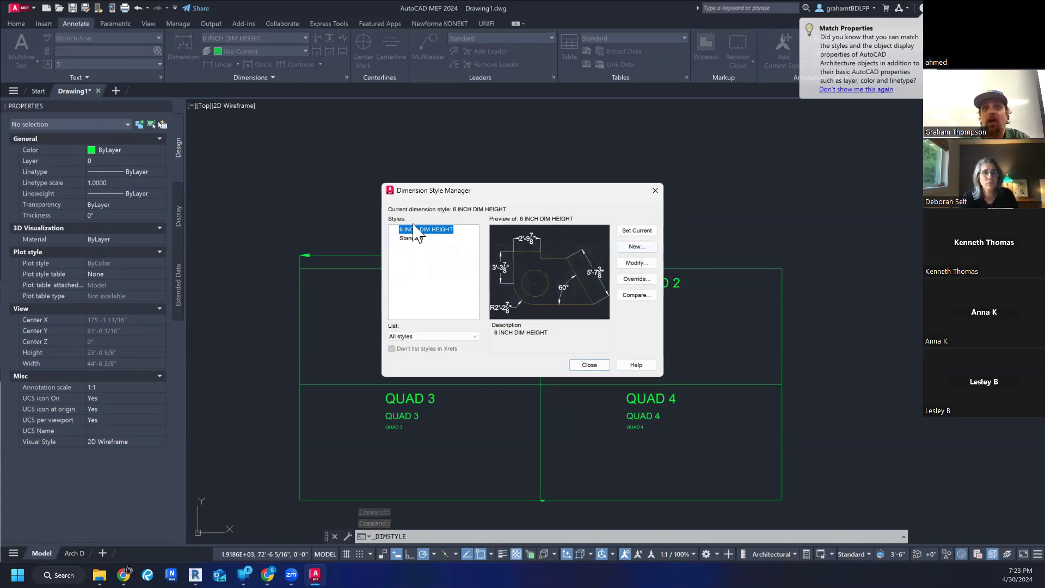
{"action": "left_click", "coordinate": [636, 247]}
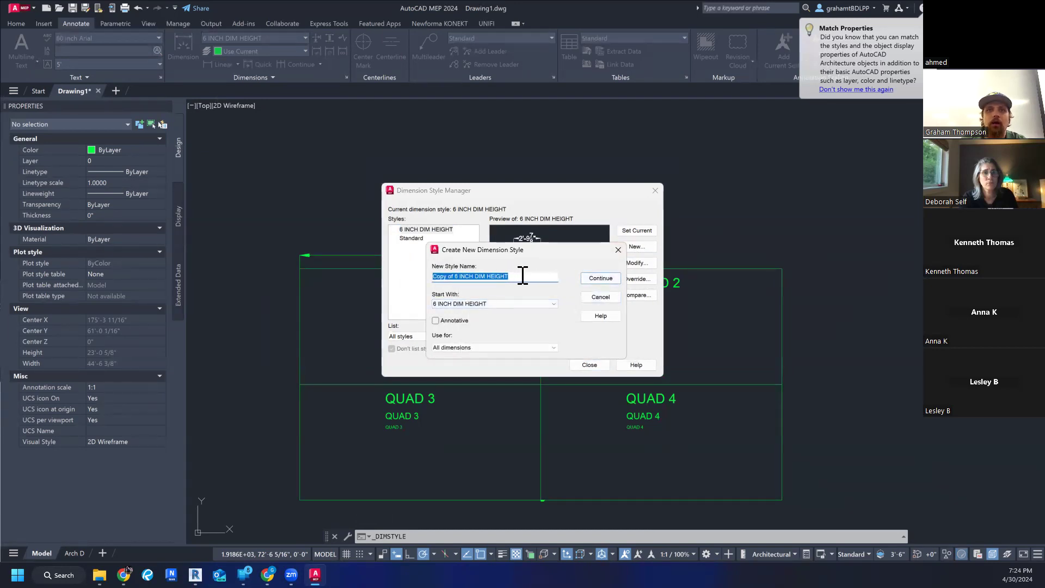
{"action": "left_click_drag", "start_coordinate": [457, 278], "coordinate": [414, 278]}
{"action": "type", "text": "4"}
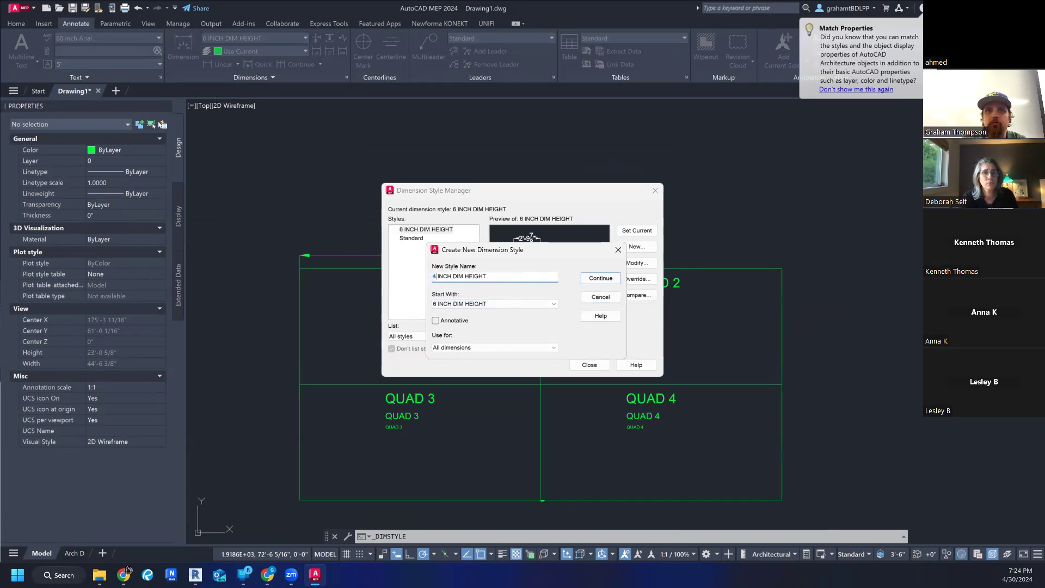
{"action": "left_click", "coordinate": [518, 304]}
{"action": "left_click", "coordinate": [520, 307]}
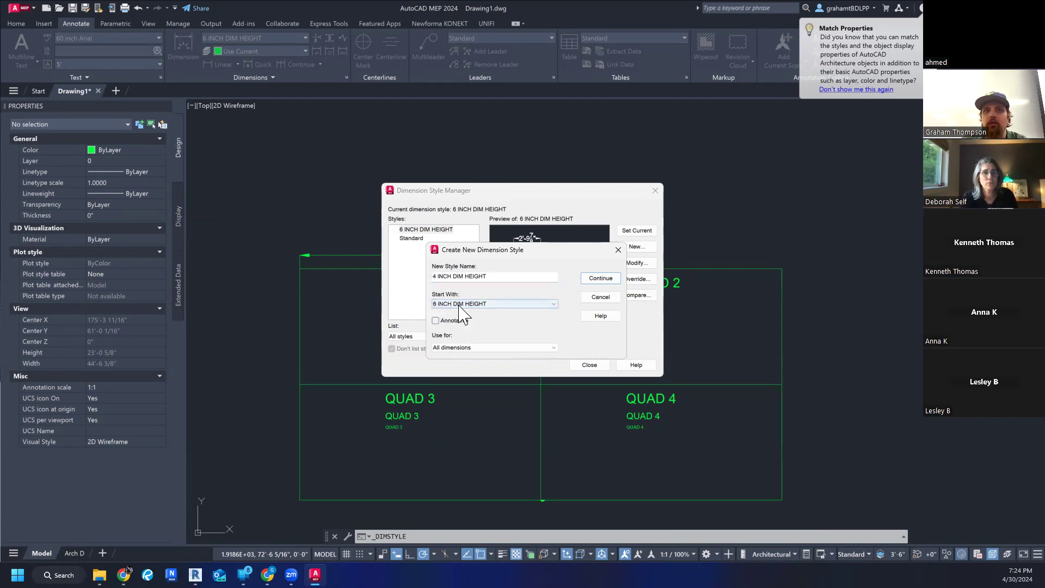
{"action": "left_click", "coordinate": [601, 279]}
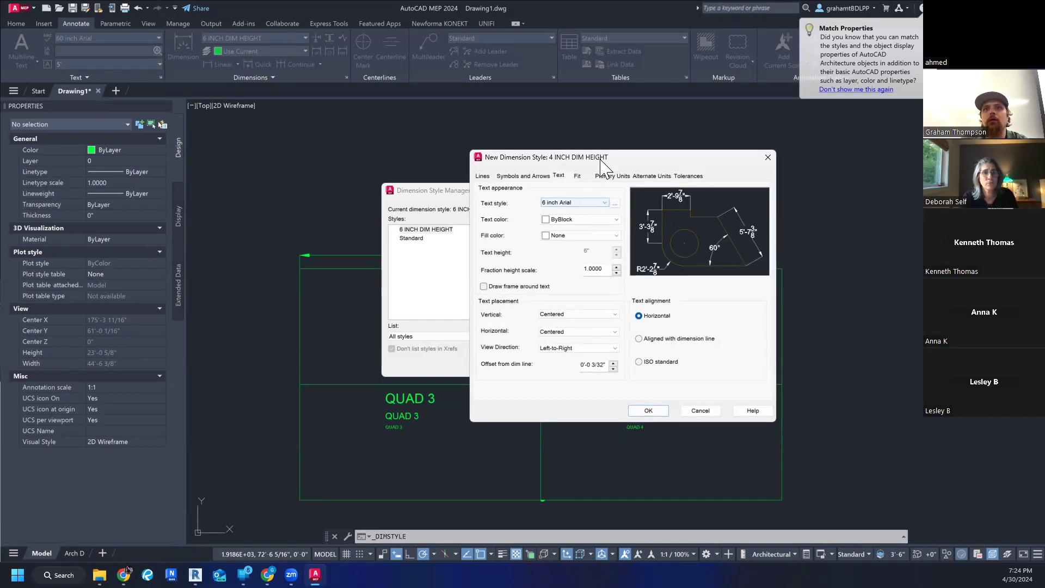
- Assign the 4 inch Arial text style to the new dimension style and set its arrow size to 4"
{"action": "left_click_drag", "start_coordinate": [605, 161], "coordinate": [556, 174]}
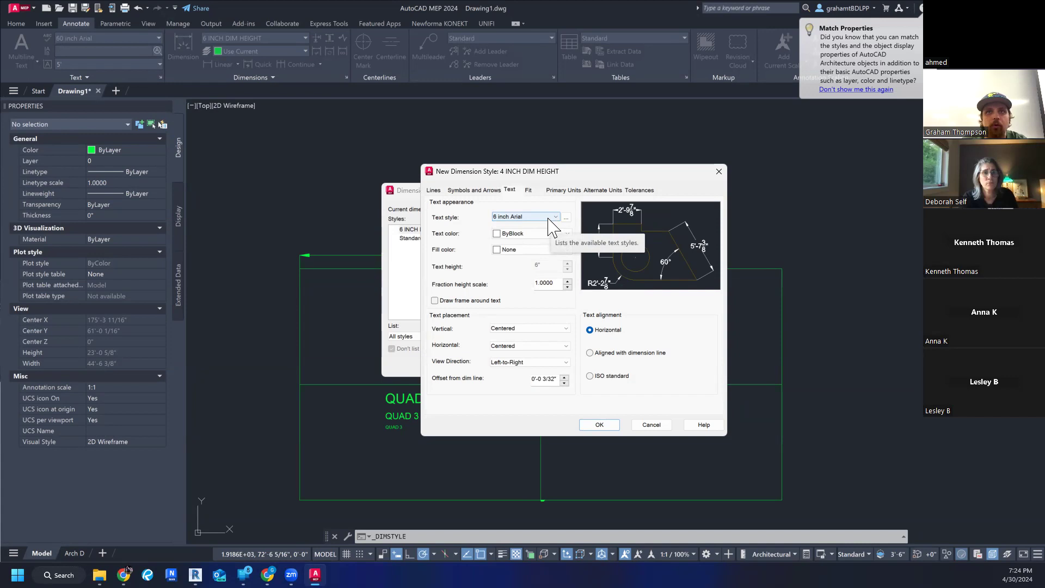
{"action": "left_click", "coordinate": [548, 218]}
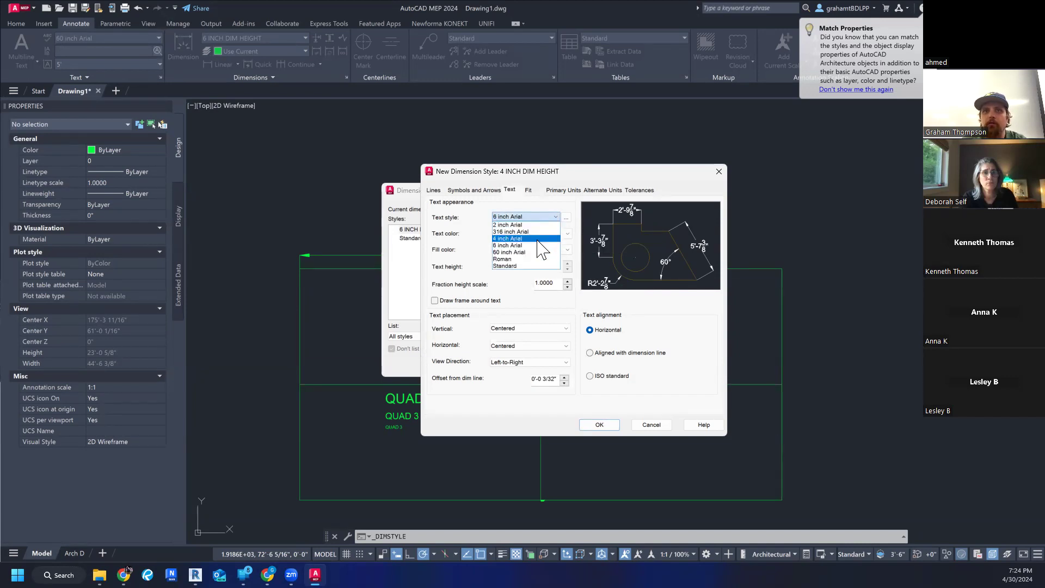
{"action": "left_click", "coordinate": [537, 240]}
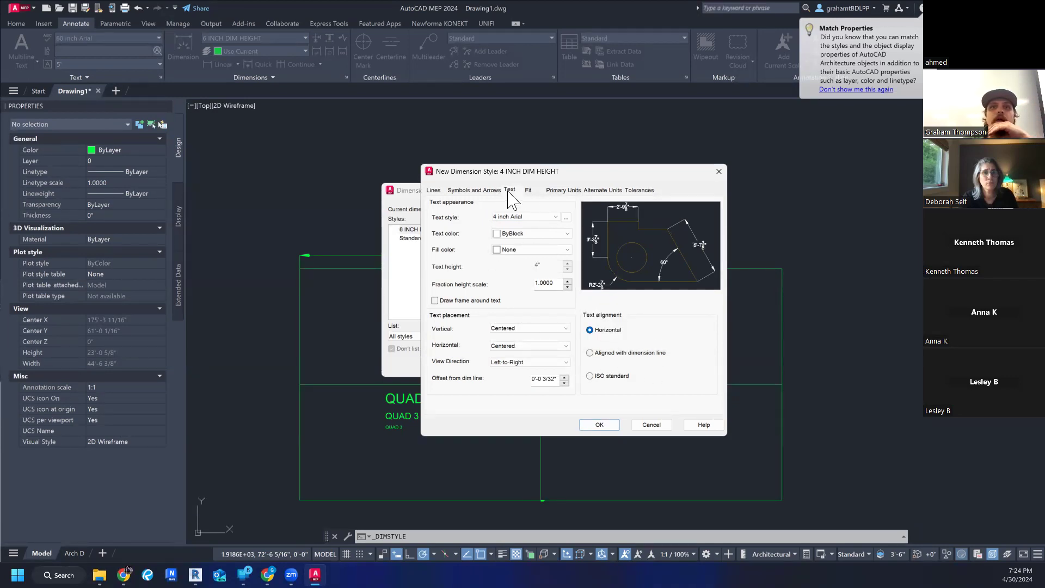
{"action": "left_click", "coordinate": [474, 190]}
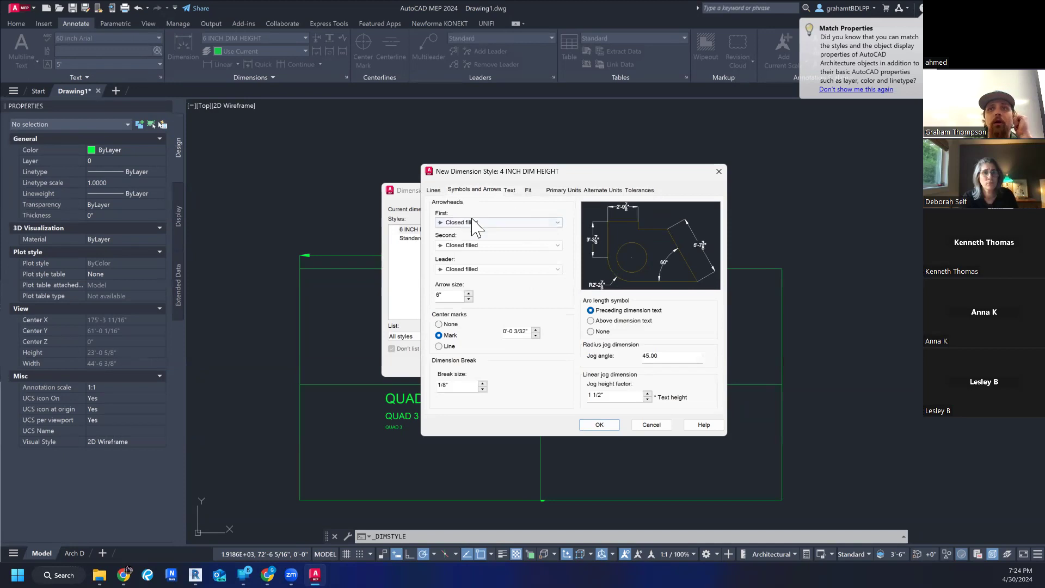
{"action": "left_click", "coordinate": [469, 300]}
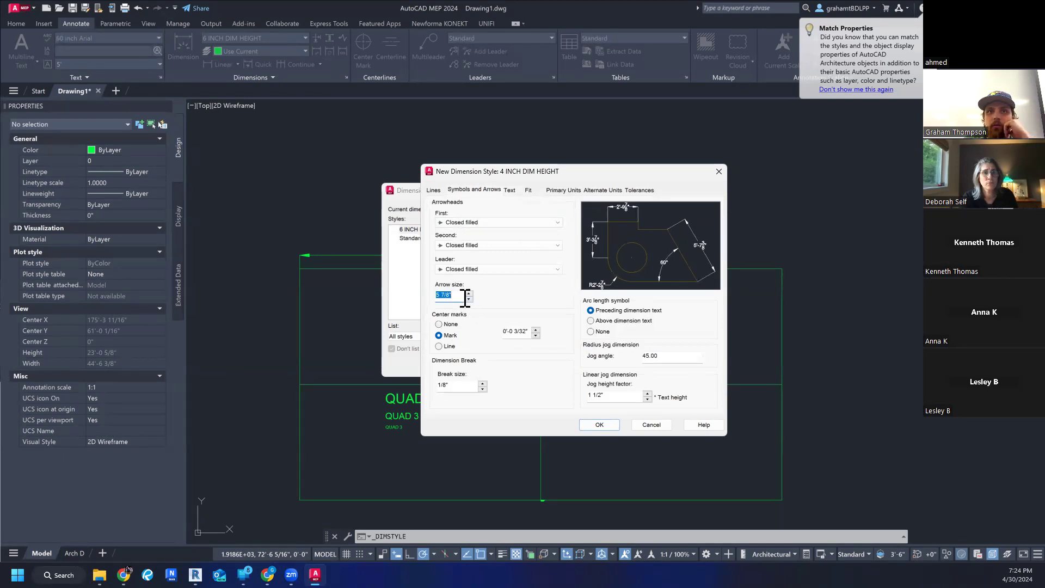
{"action": "type", "text": "4"}
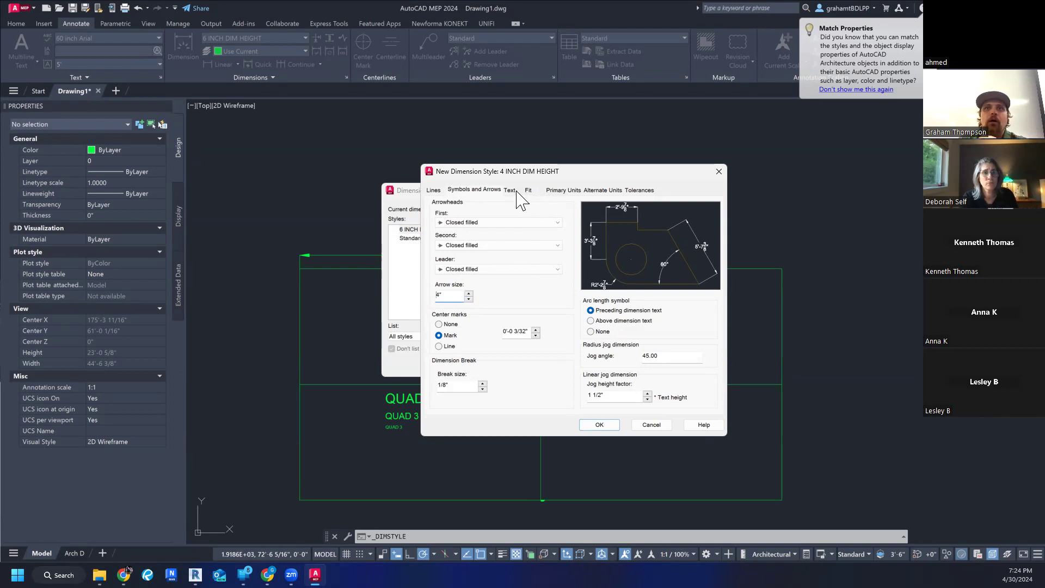
- Review the angular unit and precision options, keeping Decimal Degrees and 0, and save the 4 INCH DIM HEIGHT style, closing the Dimension Style Manager
{"action": "left_click", "coordinate": [561, 190]}
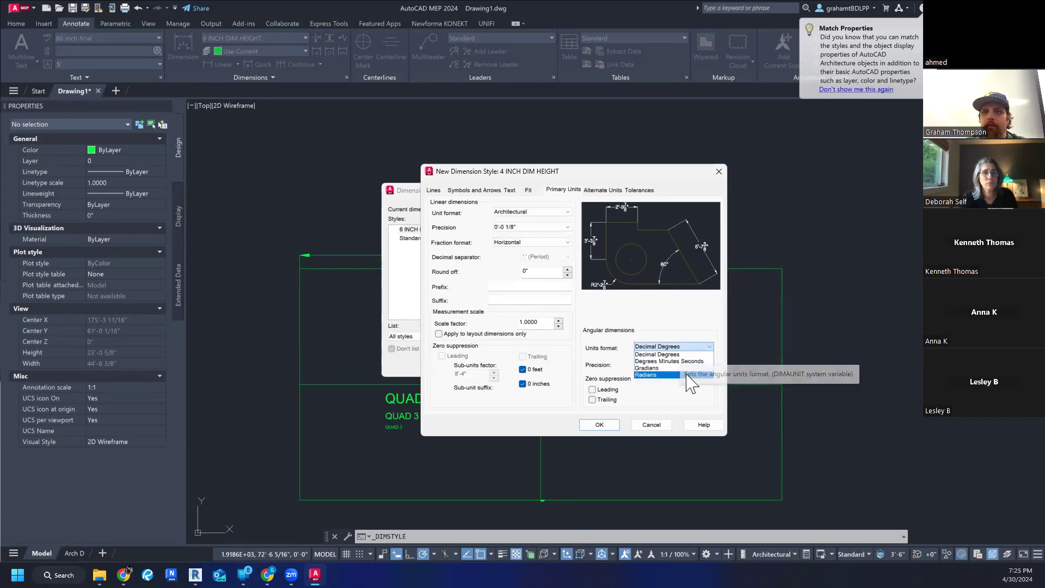
{"action": "left_click", "coordinate": [653, 354]}
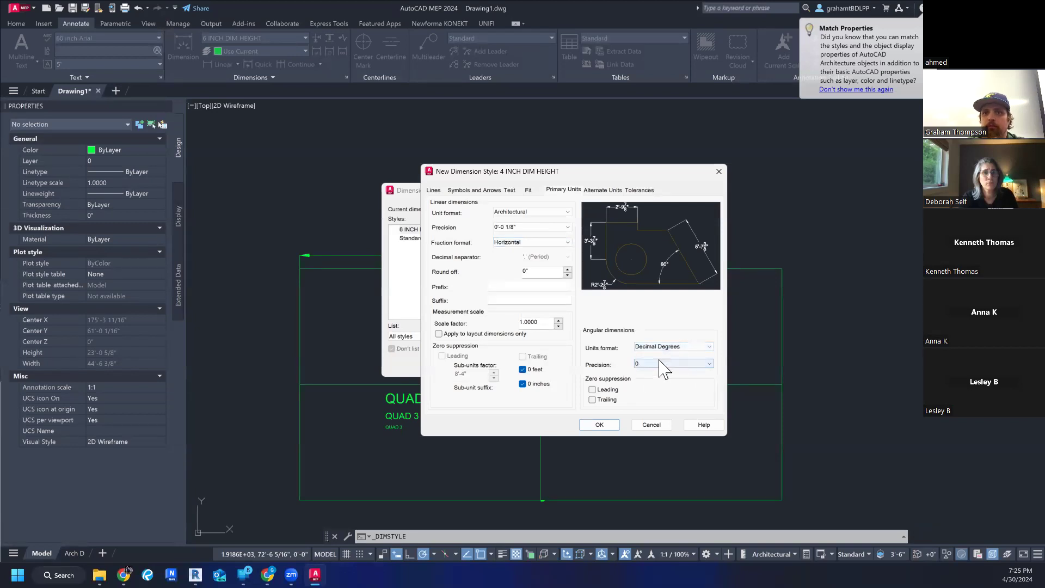
{"action": "left_click", "coordinate": [680, 366]}
{"action": "left_click", "coordinate": [680, 373]}
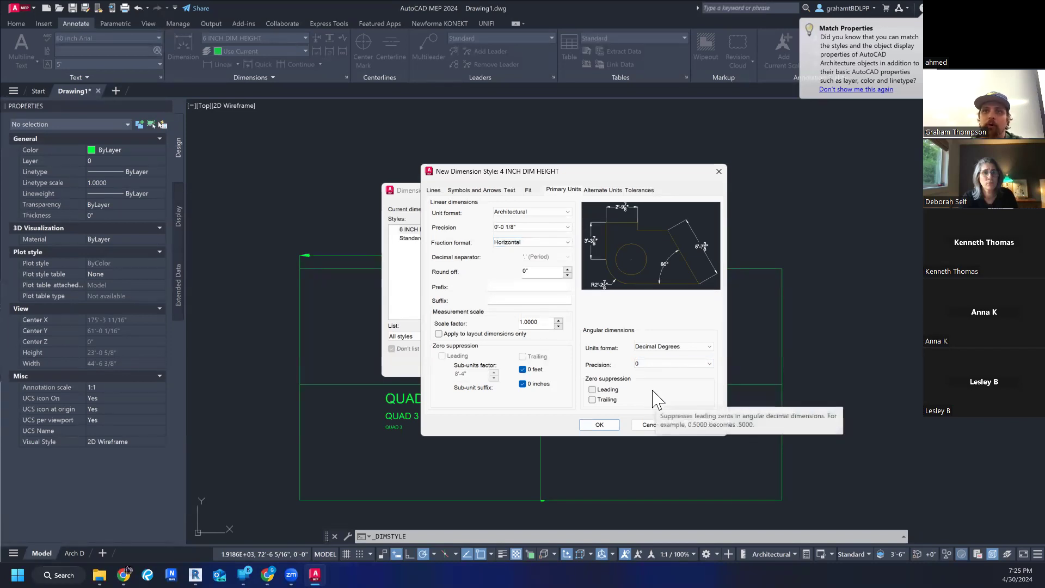
{"action": "left_click", "coordinate": [657, 365]}
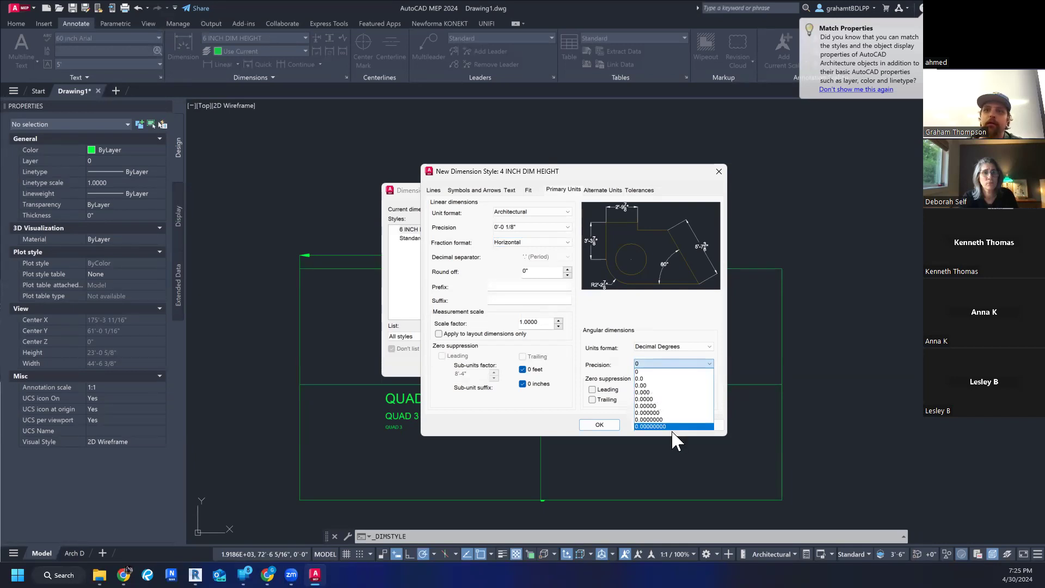
{"action": "left_click", "coordinate": [652, 366]}
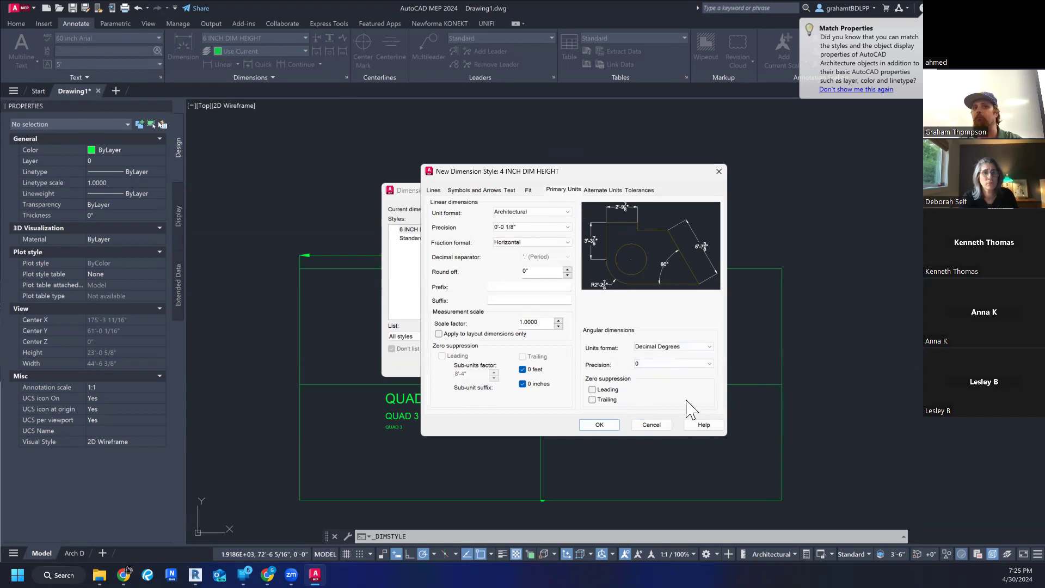
{"action": "left_click", "coordinate": [604, 425]}
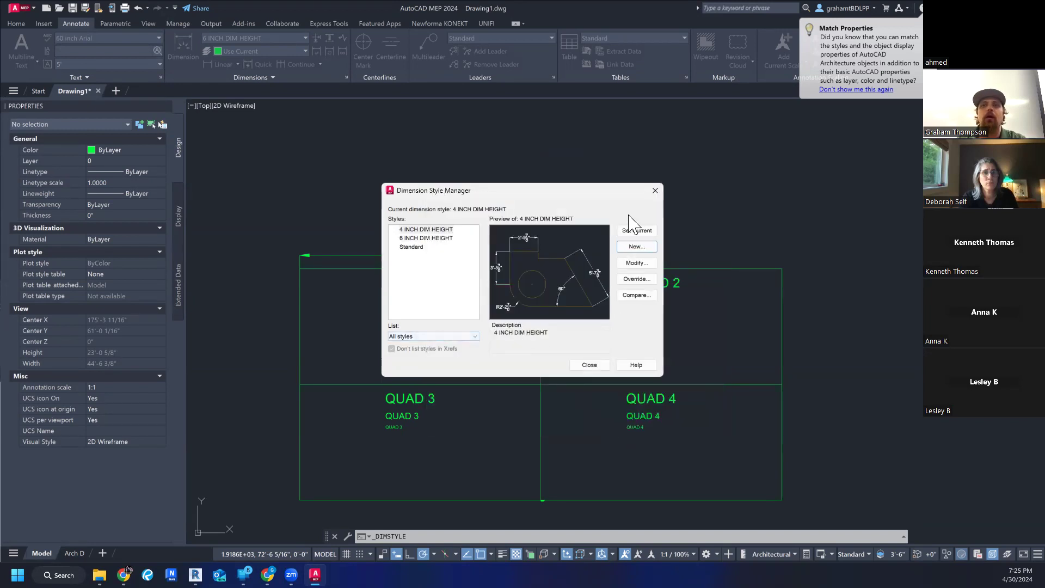
{"action": "left_click", "coordinate": [589, 366]}
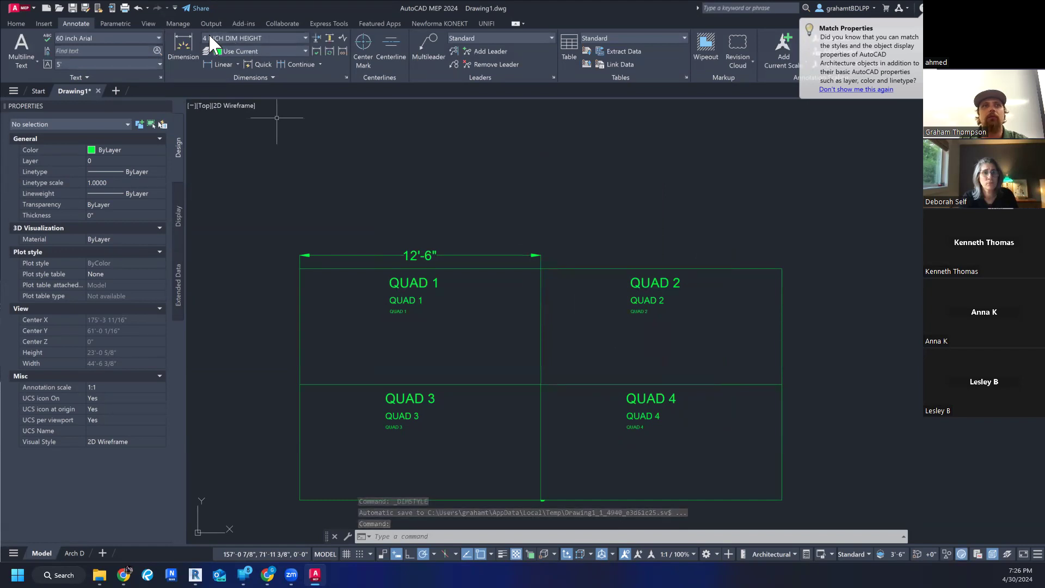
- Dimension the upper edge of the QUAD 2 rectangle, aligning the dimension line with the arrow tip of the dimension above QUAD 1
{"action": "left_click", "coordinate": [182, 43]}
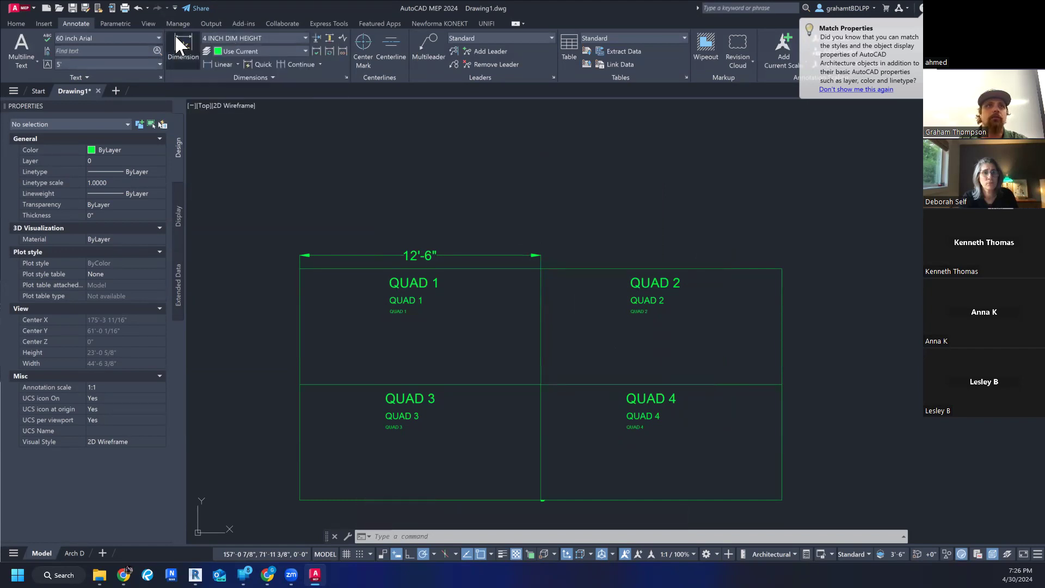
{"action": "left_click", "coordinate": [541, 268]}
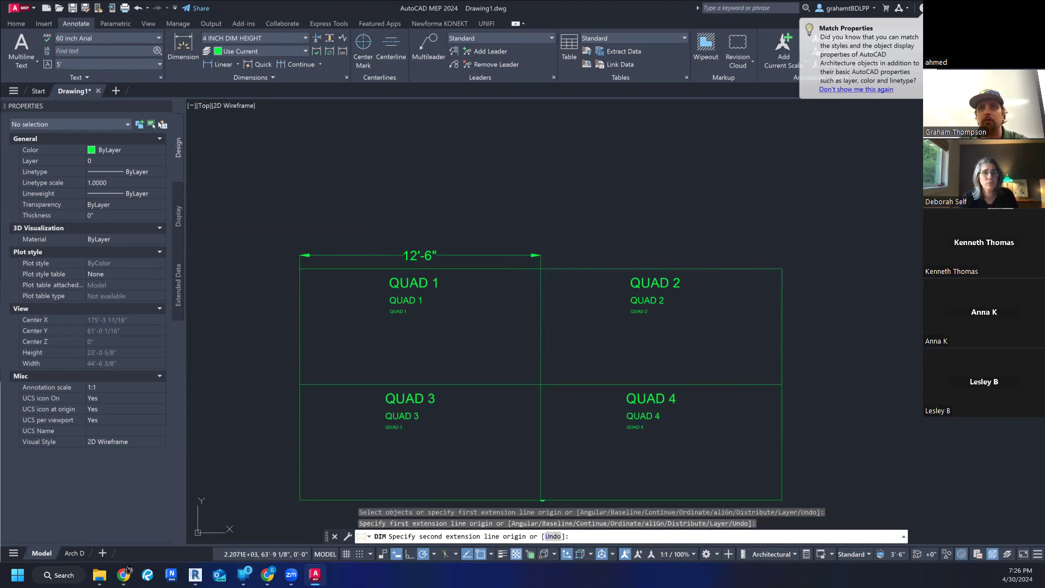
{"action": "left_click", "coordinate": [782, 268]}
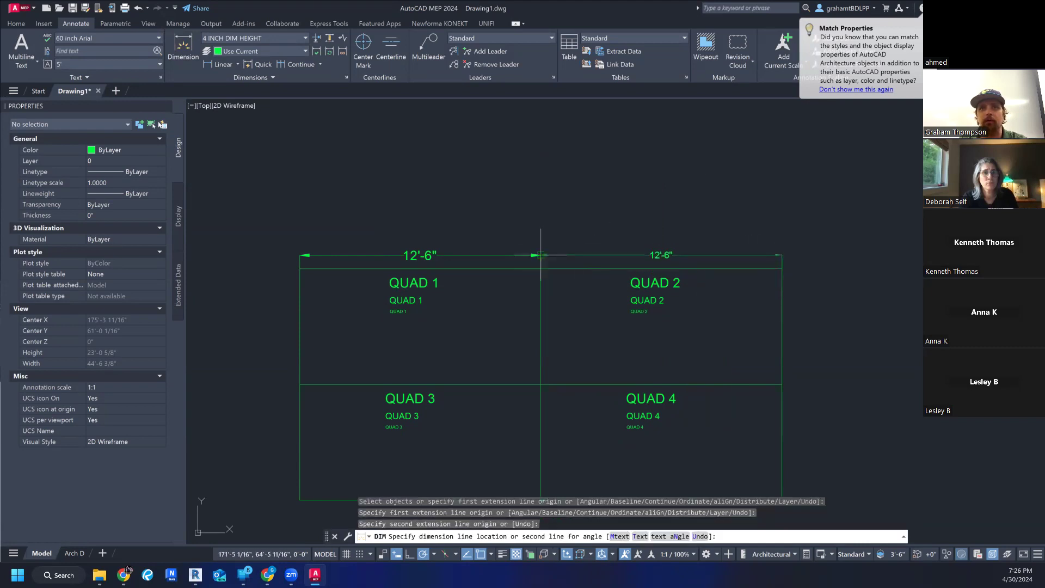
{"action": "scroll", "coordinate": [541, 255], "scroll_direction": "up", "scroll_amount": 8}
{"action": "middle_click_drag", "start_coordinate": [548, 215], "coordinate": [551, 389]}
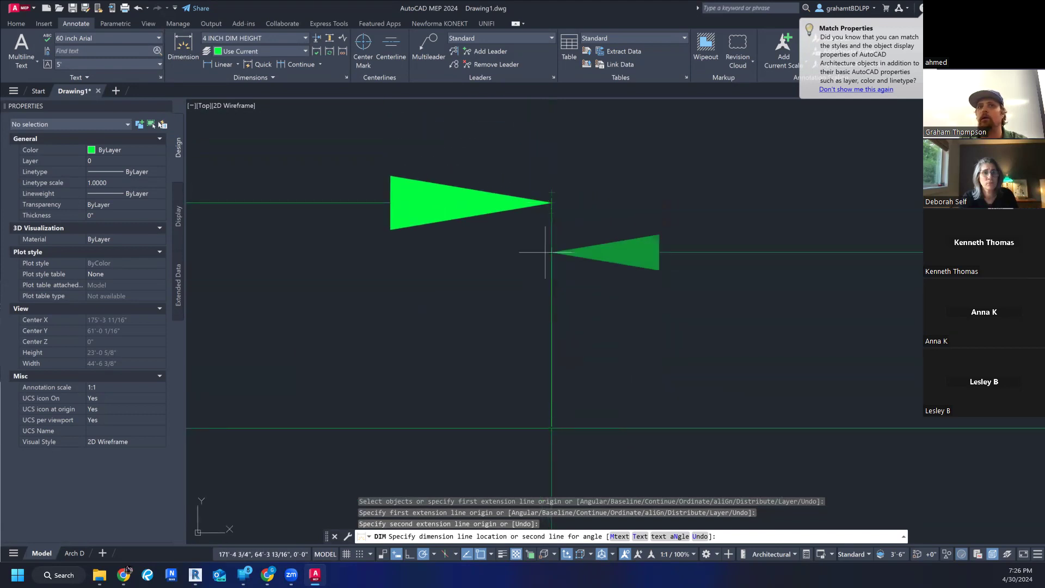
{"action": "left_click", "coordinate": [552, 203]}
{"action": "scroll", "coordinate": [553, 297], "scroll_direction": "down", "scroll_amount": 5}
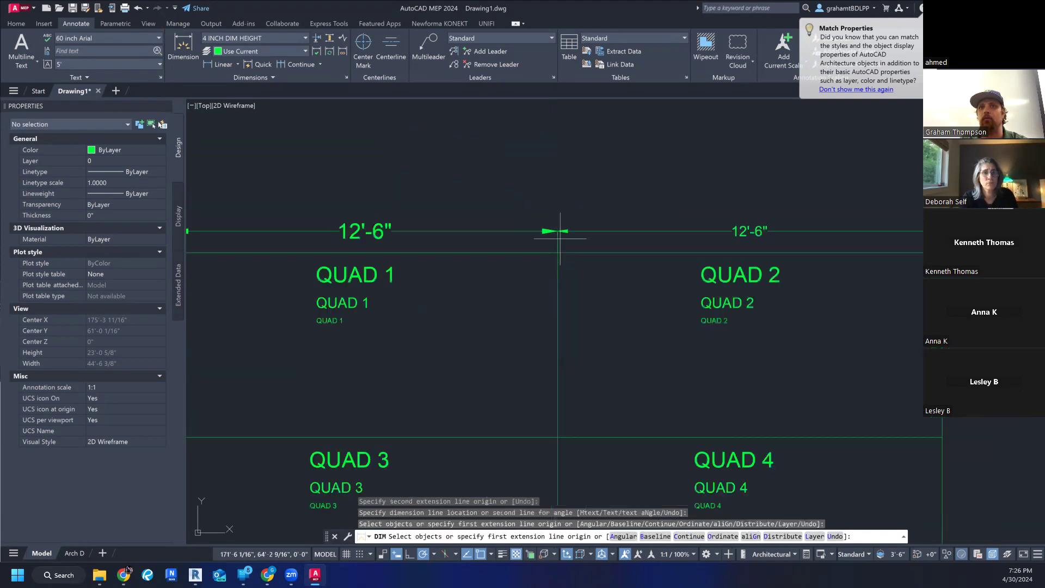
{"action": "scroll", "coordinate": [609, 311], "scroll_direction": "up", "scroll_amount": 2}
{"action": "scroll", "coordinate": [568, 297], "scroll_direction": "down", "scroll_amount": 2}
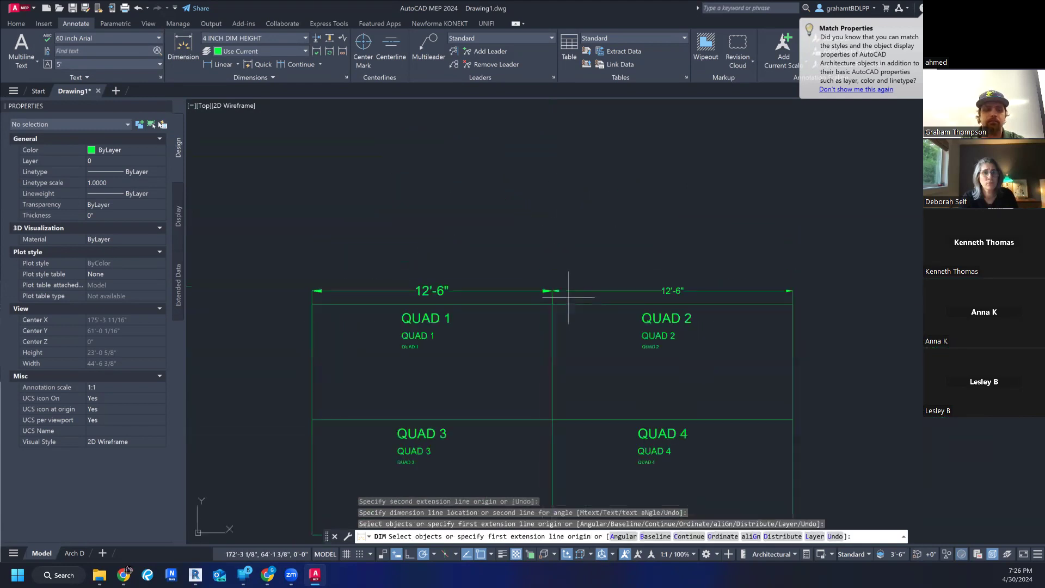
{"action": "key", "text": "Escape"}
{"action": "key", "text": "Escape"}
- Compare the text and arrowhead sizes of the dimensions above QUAD 1 and QUAD 2
{"action": "scroll", "coordinate": [572, 288], "scroll_direction": "up", "scroll_amount": 1}
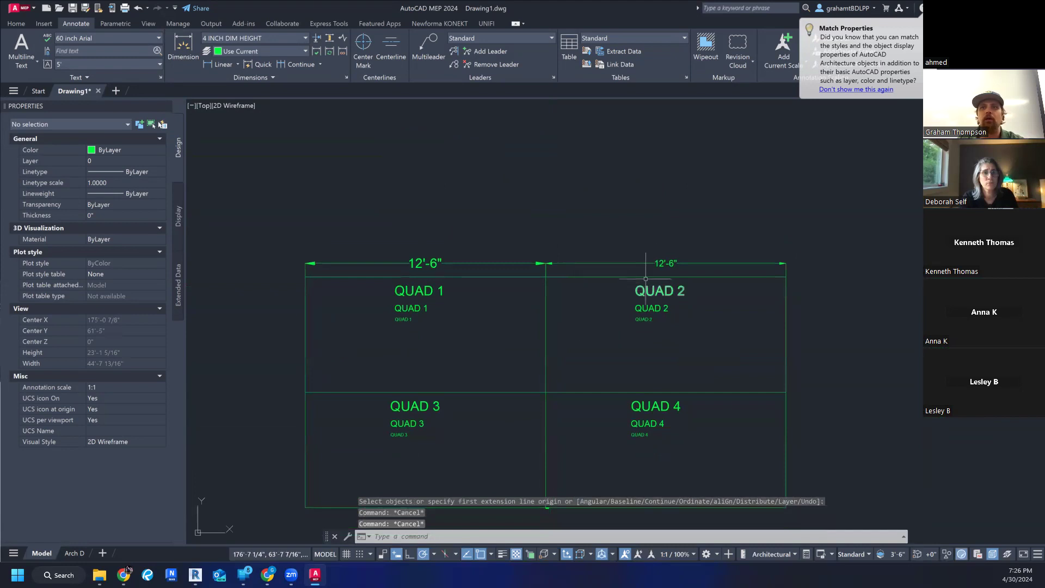
{"action": "scroll", "coordinate": [556, 265], "scroll_direction": "up", "scroll_amount": 4}
{"action": "scroll", "coordinate": [679, 273], "scroll_direction": "down", "scroll_amount": 4}
{"action": "middle_click_drag", "start_coordinate": [687, 260], "coordinate": [709, 244]}
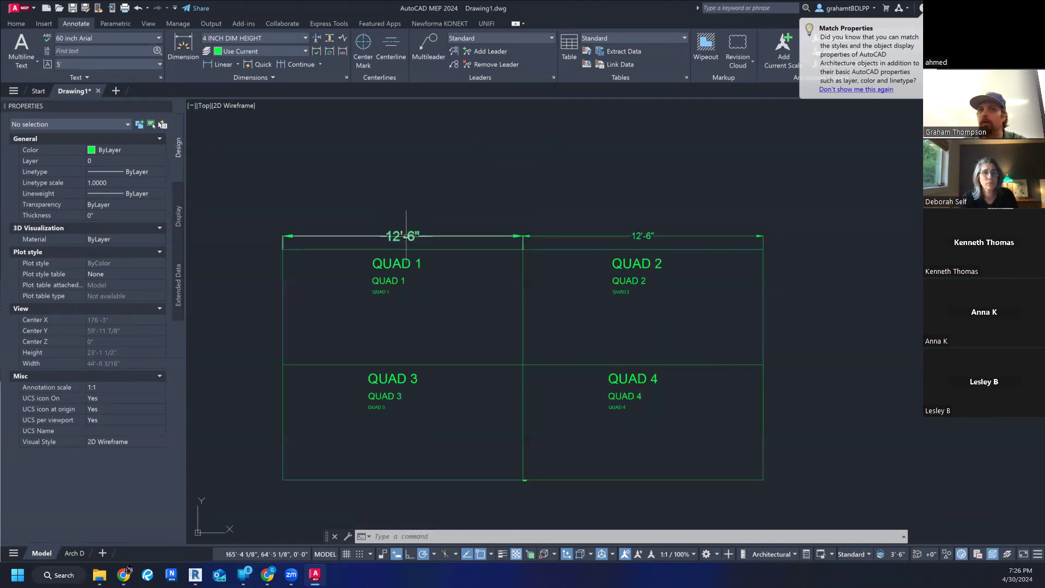
{"action": "scroll", "coordinate": [681, 233], "scroll_direction": "up", "scroll_amount": 1}
{"action": "scroll", "coordinate": [686, 234], "scroll_direction": "down", "scroll_amount": 1}
{"action": "middle_click_drag", "start_coordinate": [692, 315], "coordinate": [743, 308]}
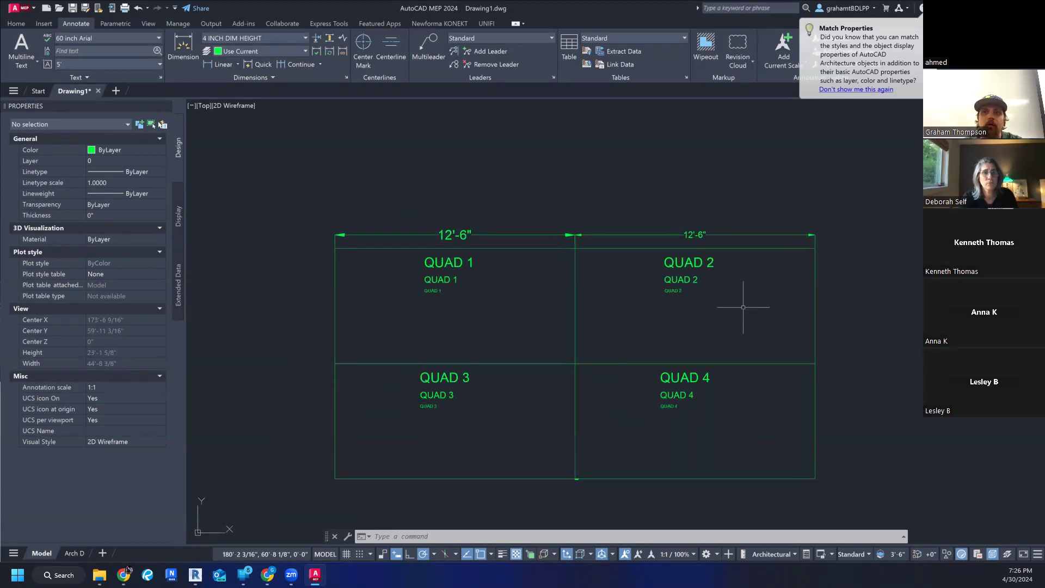
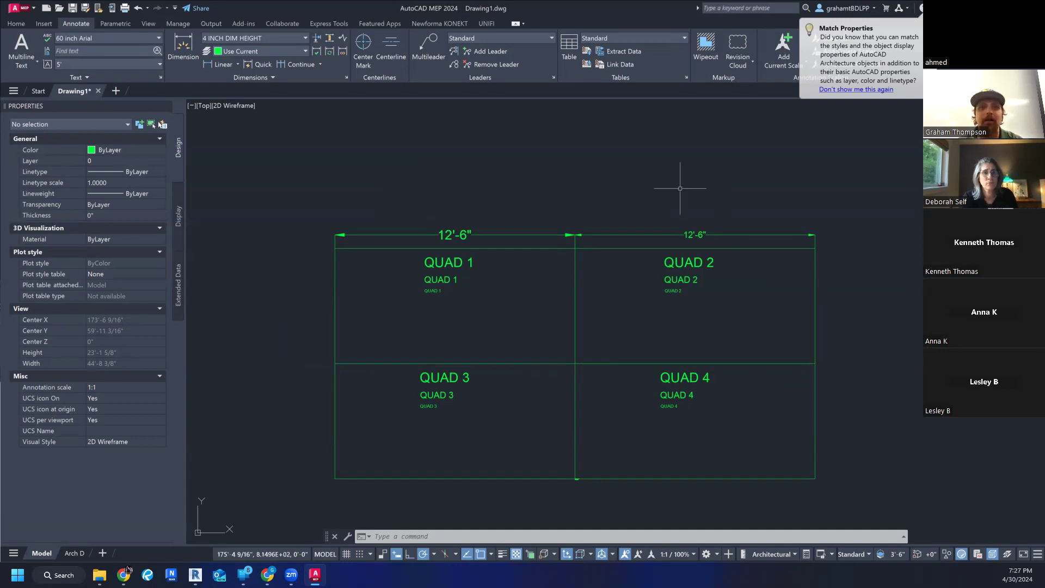
- Examine the two horizontal dimensions above Quad 1 and Quad 2 up close, comparing their text and arrow sizes
{"action": "scroll", "coordinate": [400, 204], "scroll_direction": "up", "scroll_amount": 6}
{"action": "middle_click_drag", "start_coordinate": [685, 373], "coordinate": [497, 338]}
{"action": "scroll", "coordinate": [501, 338], "scroll_direction": "down", "scroll_amount": 2}
{"action": "scroll", "coordinate": [514, 345], "scroll_direction": "up", "scroll_amount": 20}
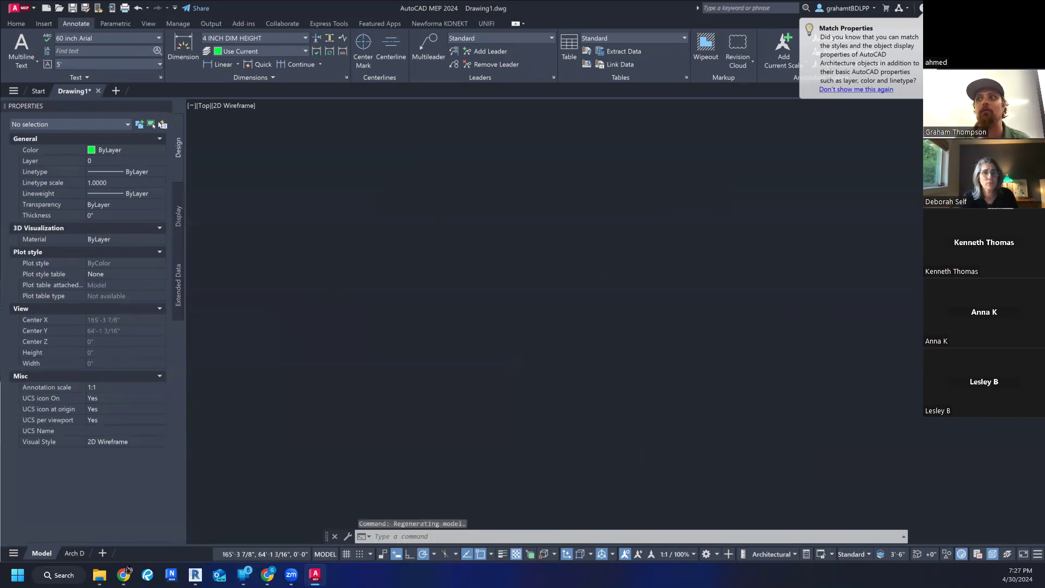
{"action": "scroll", "coordinate": [515, 345], "scroll_direction": "down", "scroll_amount": 10}
{"action": "scroll", "coordinate": [520, 358], "scroll_direction": "up", "scroll_amount": 5}
{"action": "scroll", "coordinate": [520, 358], "scroll_direction": "down", "scroll_amount": 8}
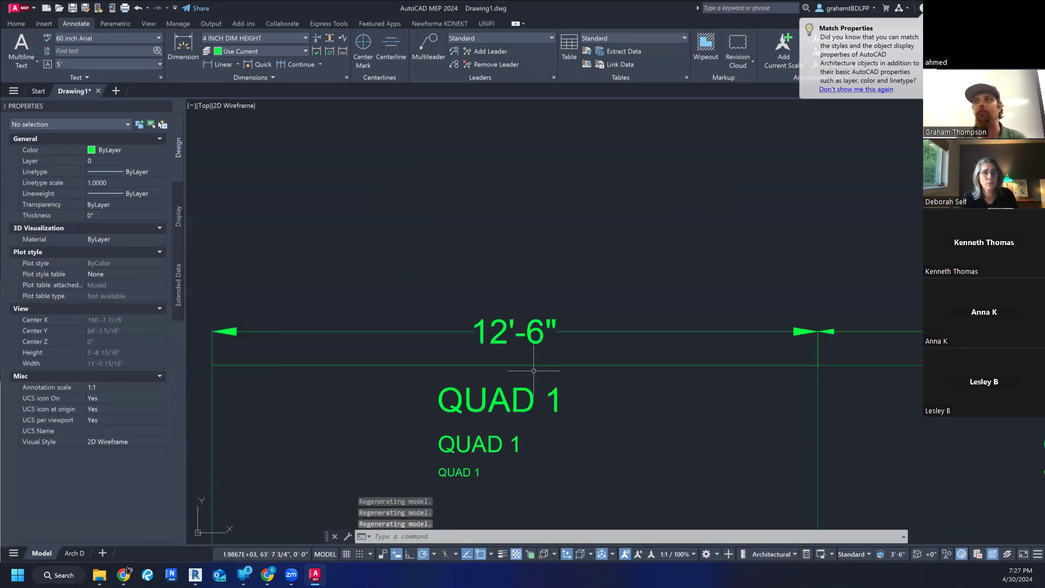
{"action": "middle_click_drag", "start_coordinate": [552, 347], "coordinate": [504, 291]}
{"action": "scroll", "coordinate": [476, 343], "scroll_direction": "up", "scroll_amount": 2}
{"action": "scroll", "coordinate": [478, 329], "scroll_direction": "down", "scroll_amount": 2}
{"action": "middle_click_drag", "start_coordinate": [478, 329], "coordinate": [478, 328]}
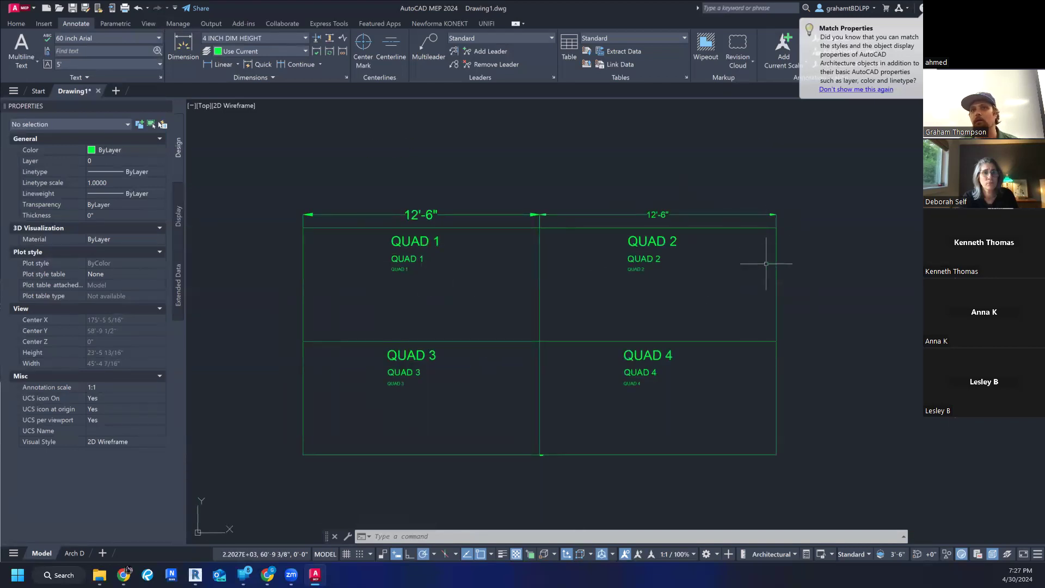
{"action": "middle_click_drag", "start_coordinate": [590, 293], "coordinate": [603, 291]}
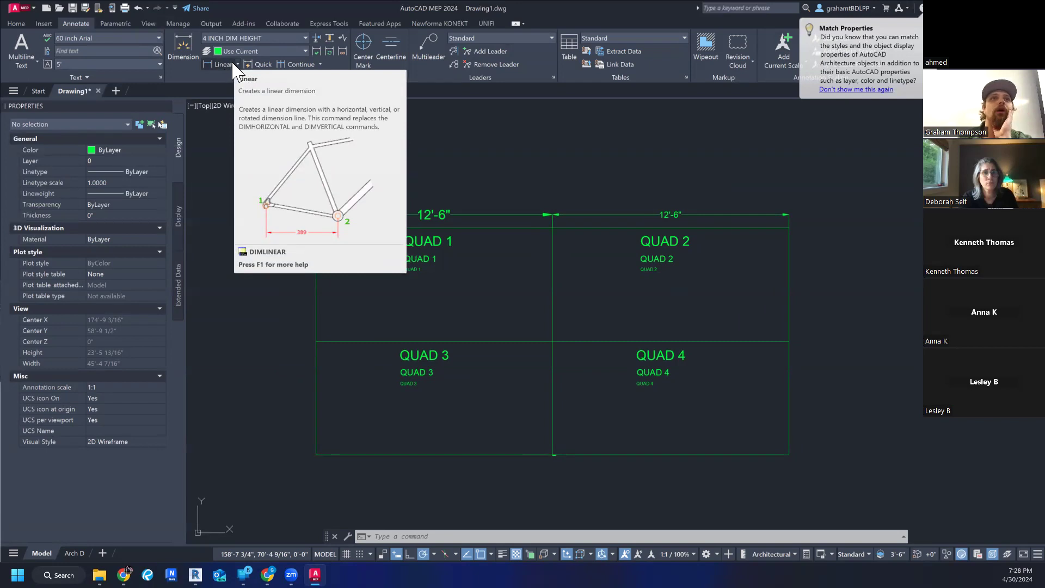
- Create a new dimension style named 2 INCH DIM HEIGHT, based on the 4 INCH DIM HEIGHT style
{"action": "left_click", "coordinate": [302, 38]}
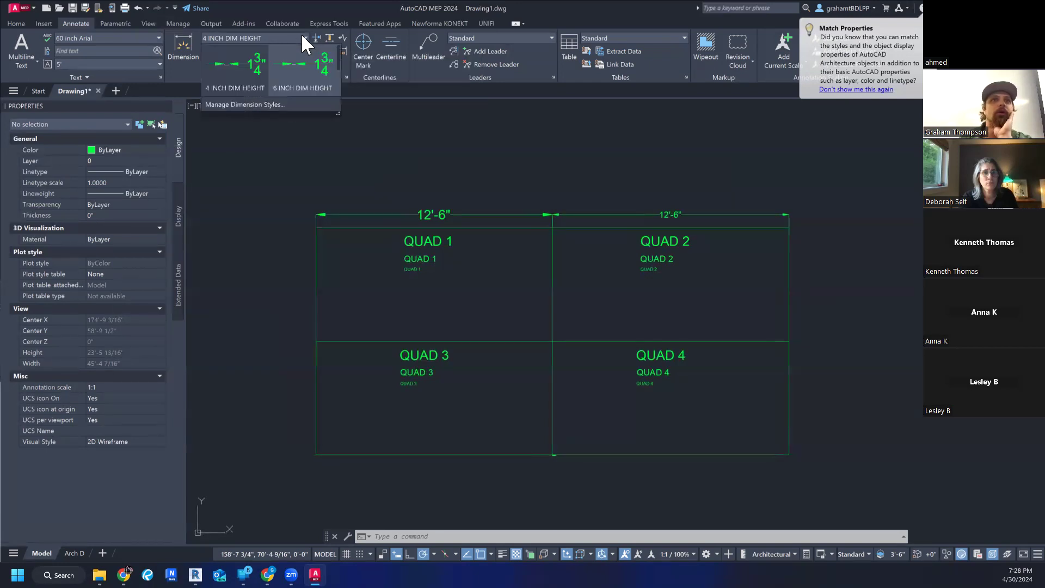
{"action": "left_click", "coordinate": [270, 103]}
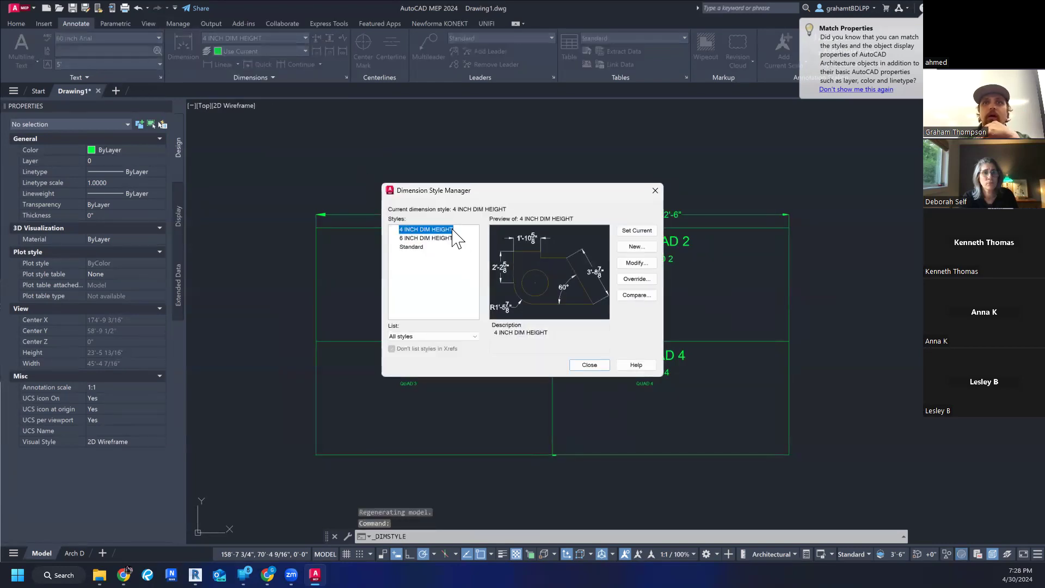
{"action": "left_click", "coordinate": [641, 247]}
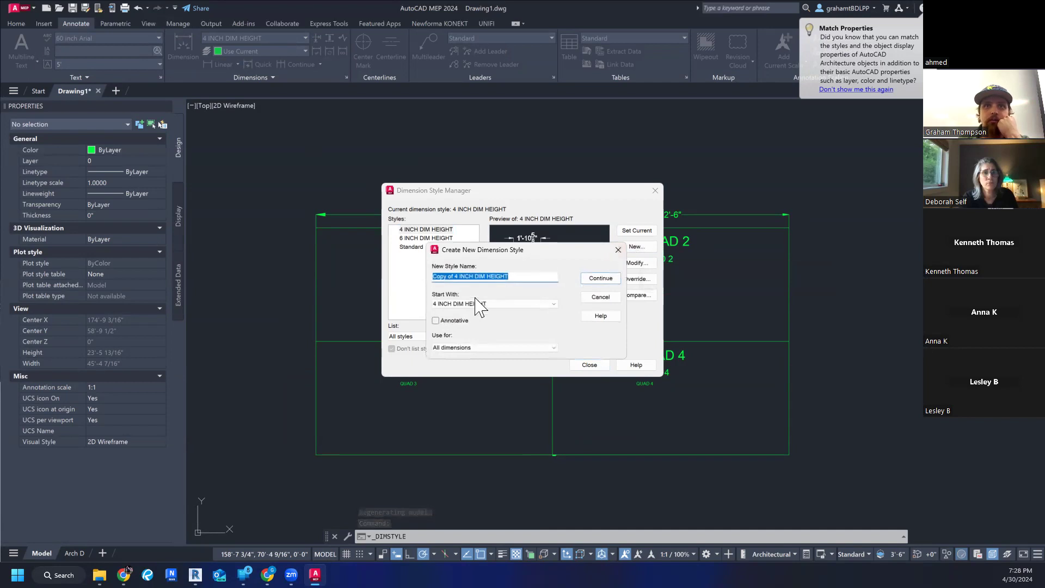
{"action": "left_click", "coordinate": [456, 279]}
{"action": "left_click_drag", "start_coordinate": [457, 278], "coordinate": [342, 276]}
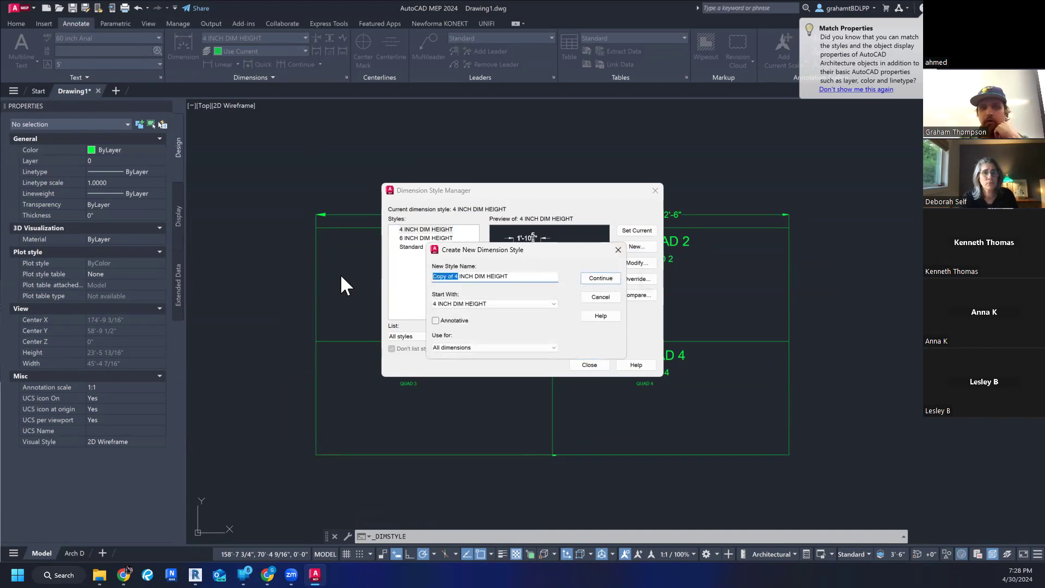
{"action": "type", "text": "2"}
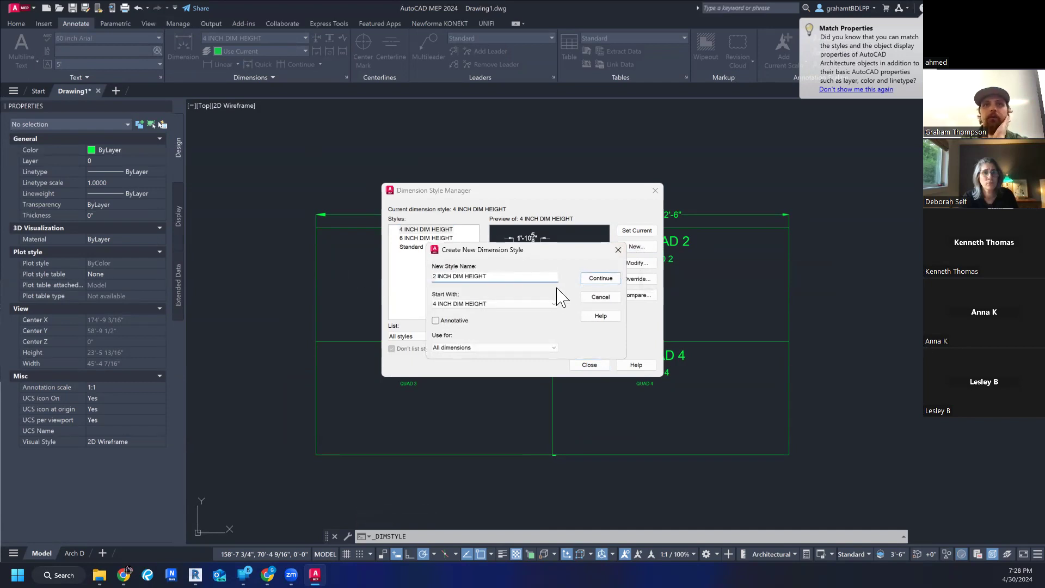
{"action": "left_click", "coordinate": [599, 280]}
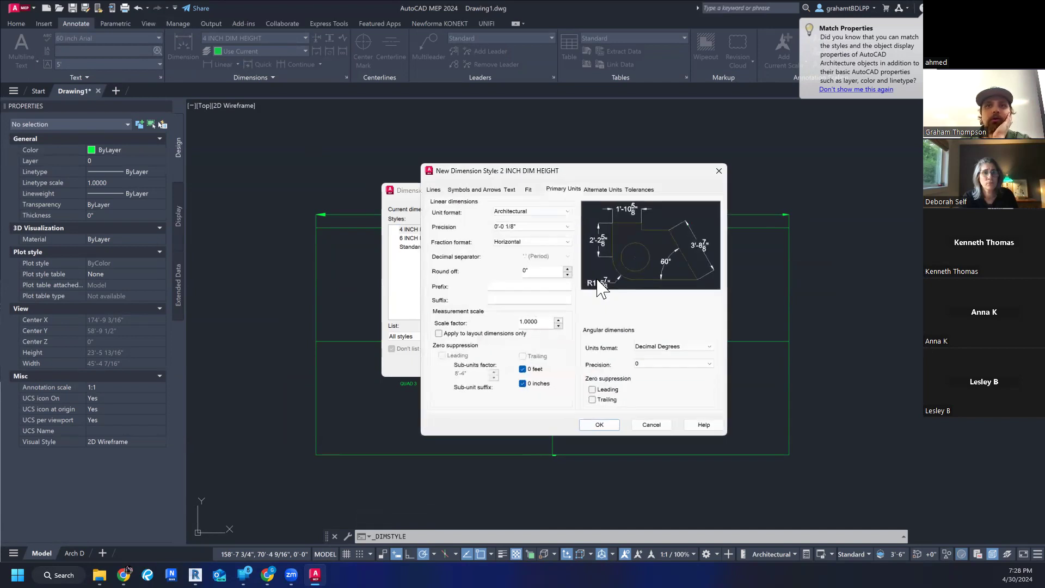
- Set the text style of the new dimension style to 2 inch Arial
{"action": "left_click", "coordinate": [510, 190]}
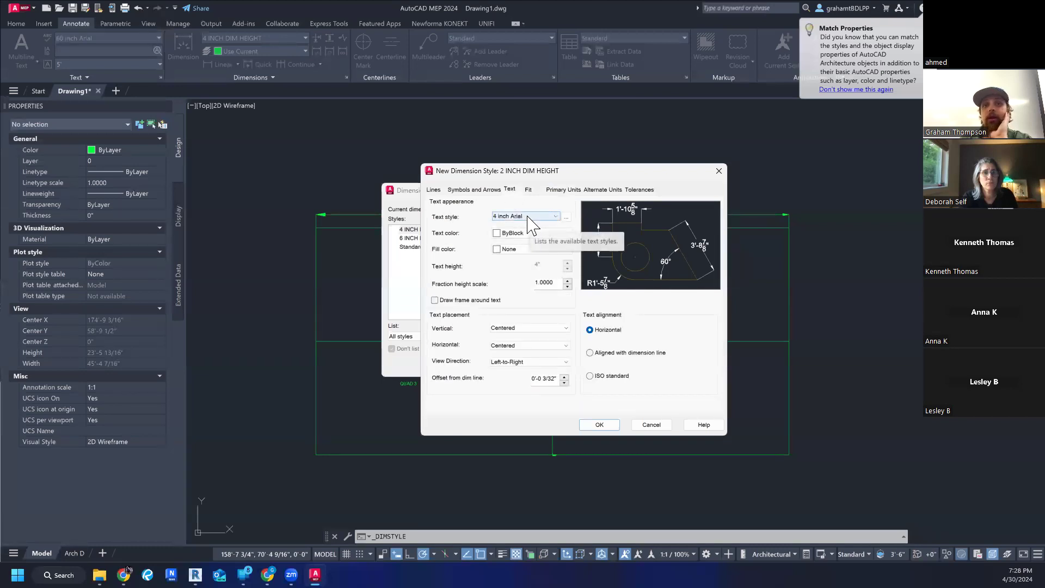
{"action": "left_click", "coordinate": [556, 218]}
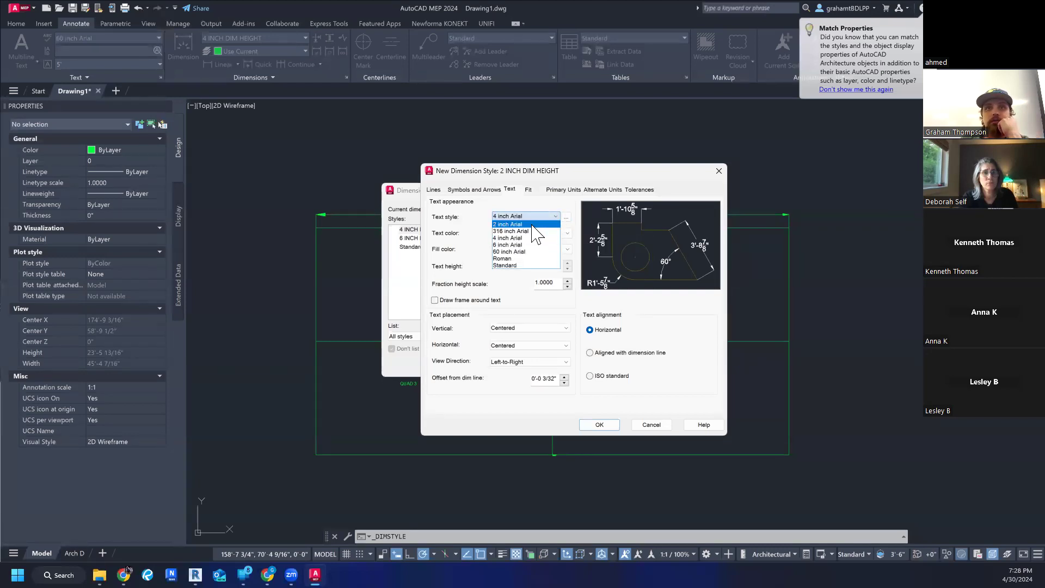
{"action": "left_click", "coordinate": [532, 225]}
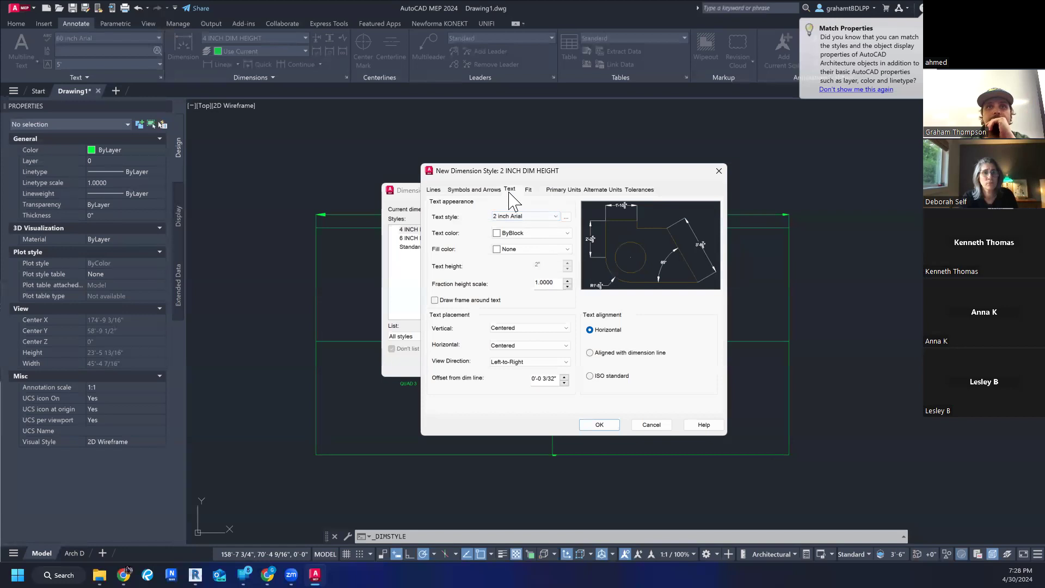
- Set both the arrow size and the center mark size of the 2 INCH DIM HEIGHT style to 2"
{"action": "left_click", "coordinate": [481, 190]}
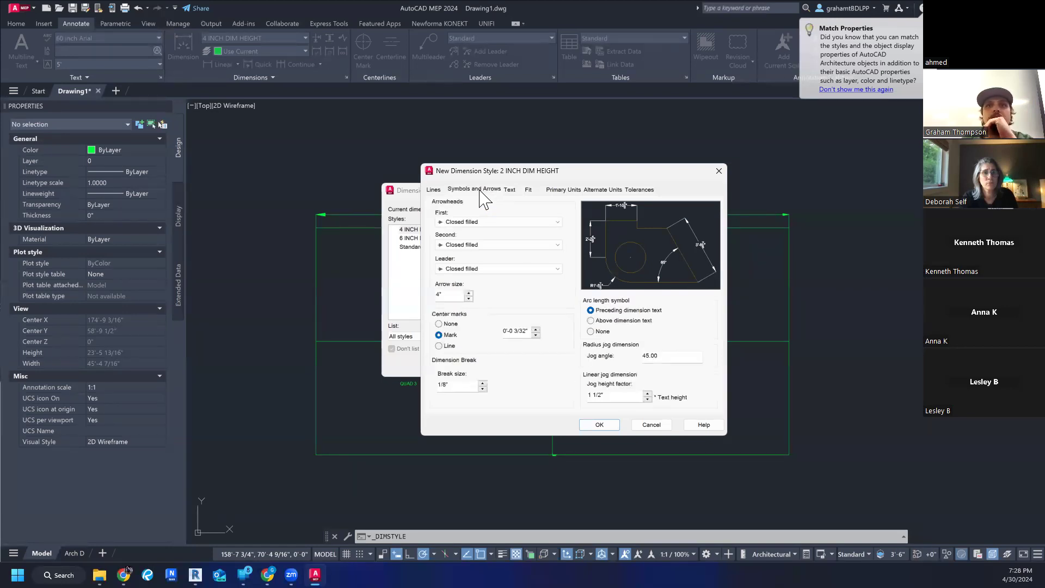
{"action": "double_click", "coordinate": [458, 297]}
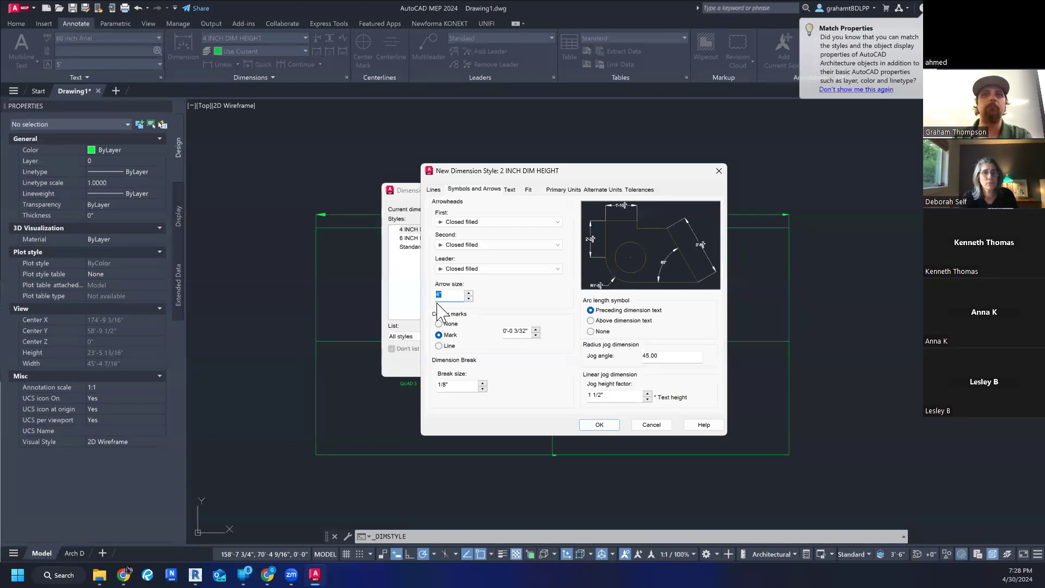
{"action": "type", "text": "2\""}
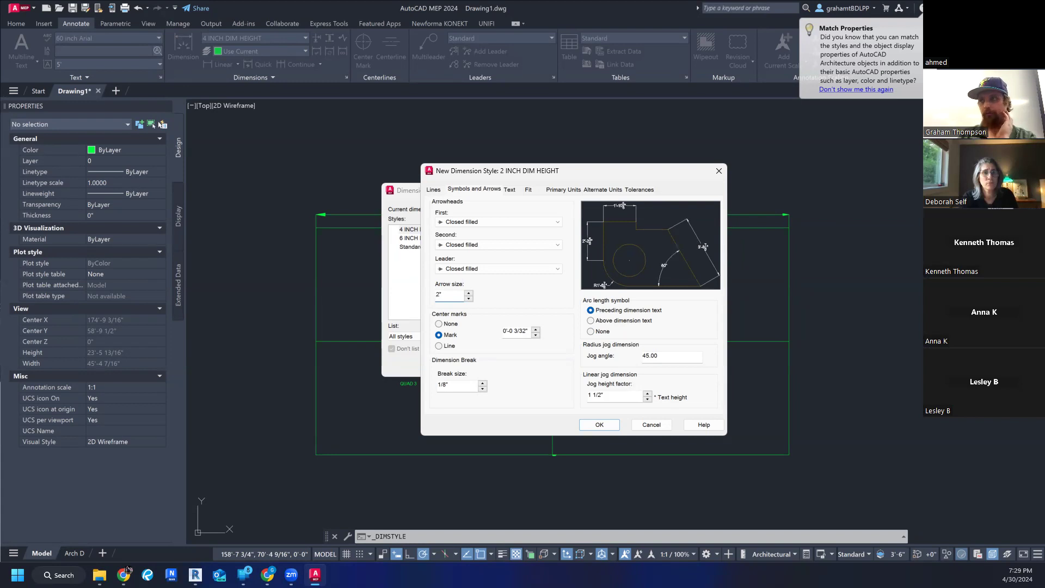
{"action": "double_click", "coordinate": [509, 331]}
{"action": "type", "text": "2"}
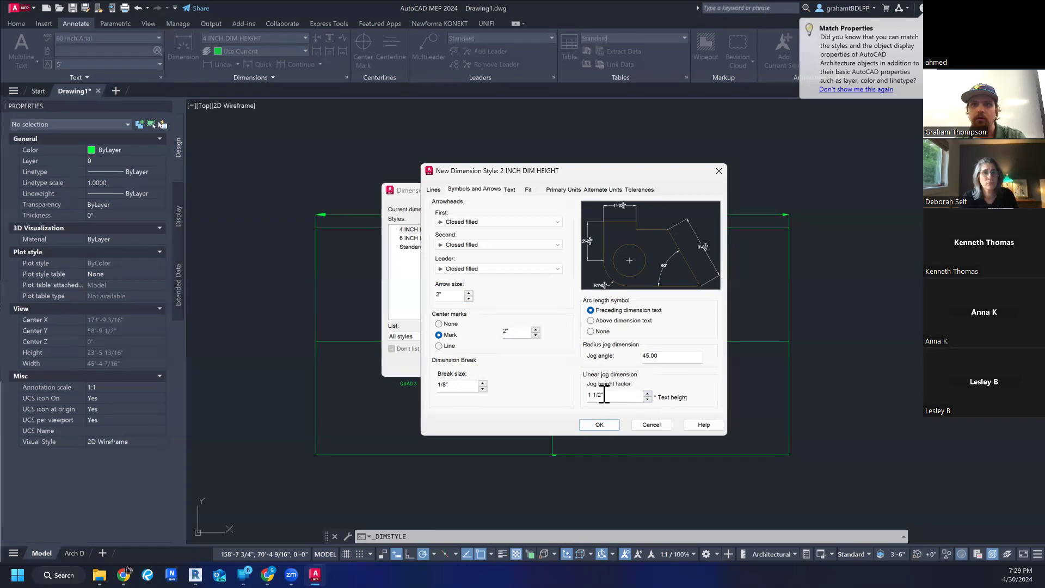
- Set the linear jog height factor to 2", then save the new style and close the Dimension Style Manager
{"action": "left_click", "coordinate": [647, 393]}
{"action": "left_click", "coordinate": [648, 393]}
{"action": "left_click", "coordinate": [648, 394]}
{"action": "left_click", "coordinate": [648, 393]}
{"action": "left_click", "coordinate": [648, 393]}
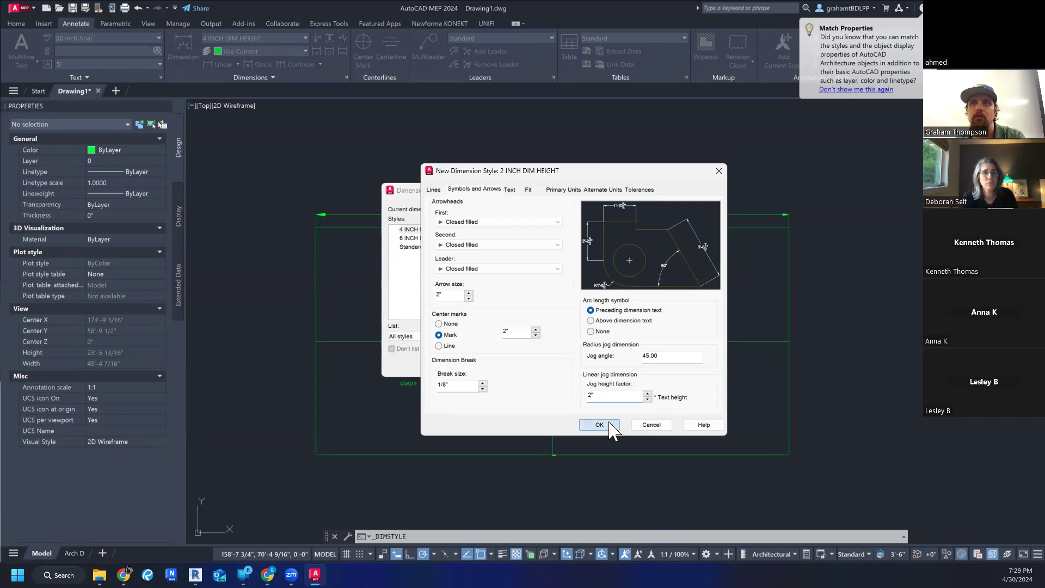
{"action": "left_click", "coordinate": [609, 426]}
{"action": "left_click", "coordinate": [584, 362]}
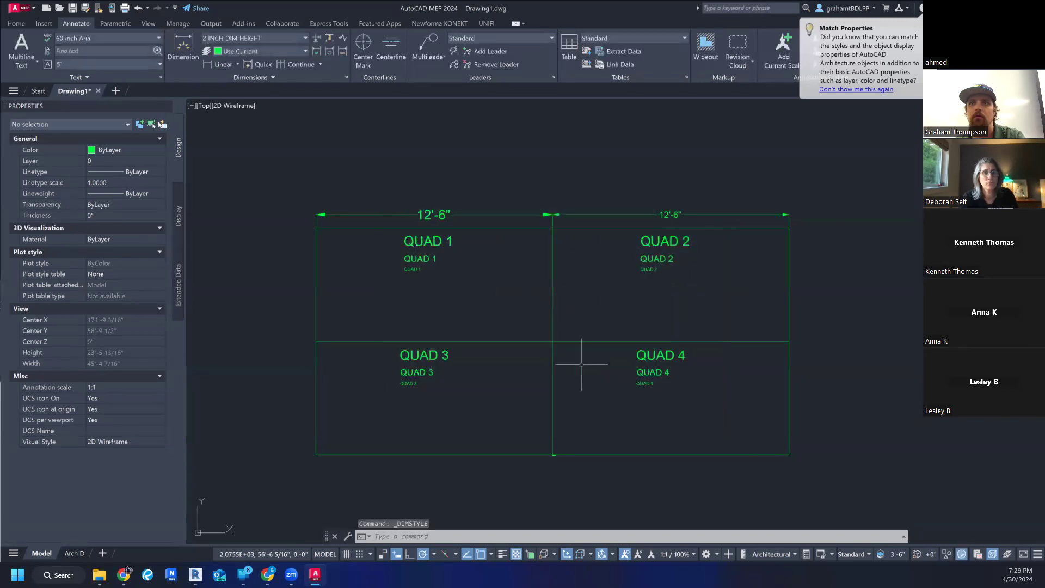
- Dimension the vertical left edge of Quad 1 in the 2 INCH DIM HEIGHT style, placing the dimension line just outside the rectangle
{"action": "left_click", "coordinate": [276, 146]}
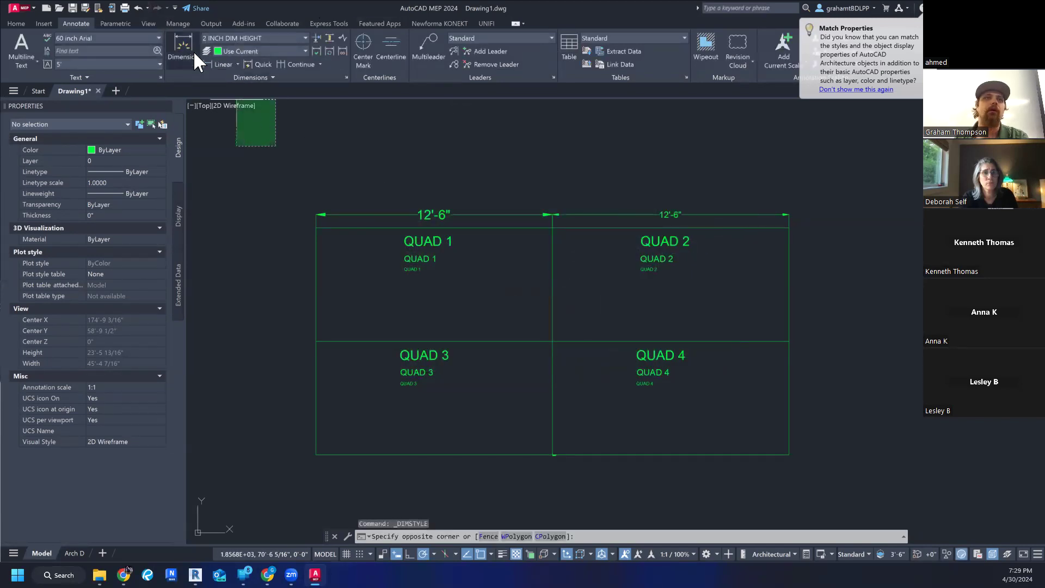
{"action": "key", "text": "Escape"}
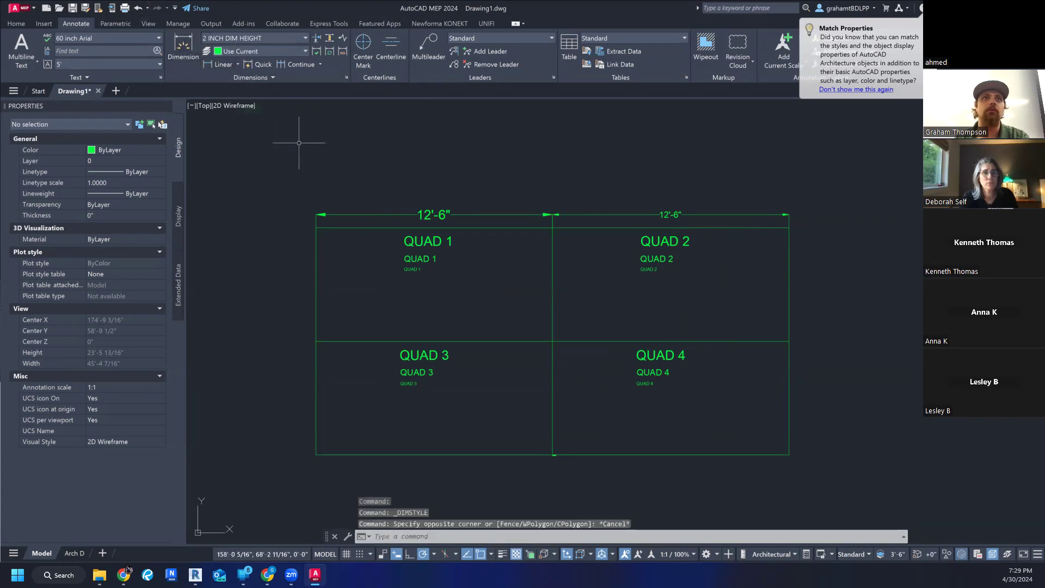
{"action": "left_click", "coordinate": [185, 46]}
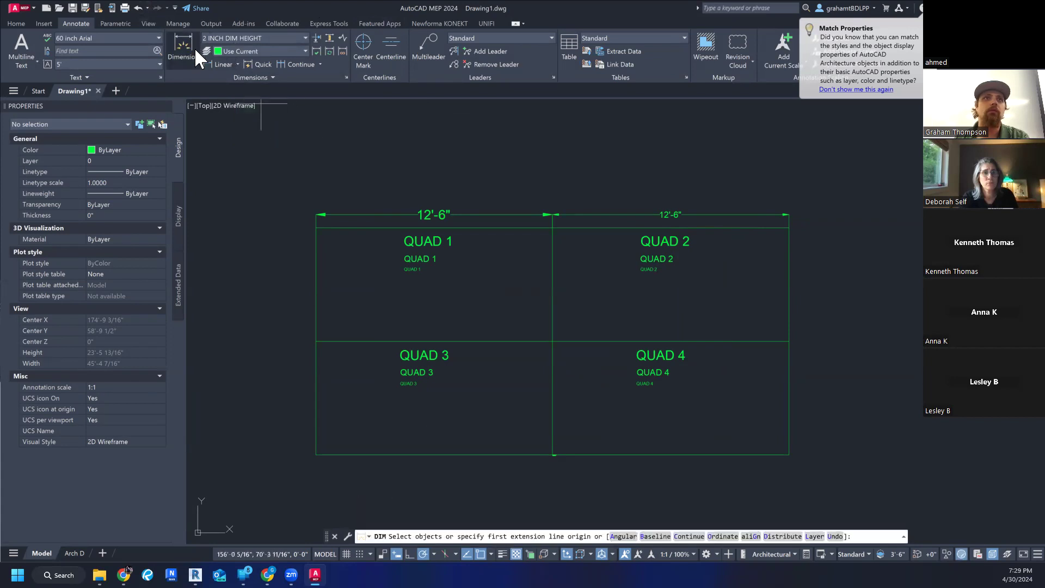
{"action": "left_click", "coordinate": [316, 228]}
{"action": "left_click", "coordinate": [316, 342]}
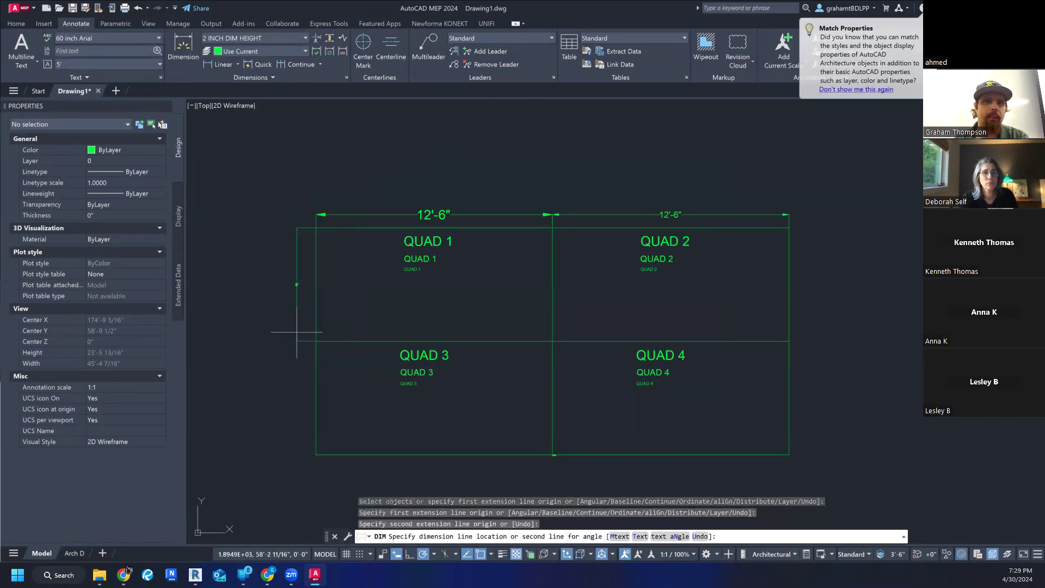
{"action": "left_click", "coordinate": [305, 326]}
{"action": "scroll", "coordinate": [305, 334], "scroll_direction": "up", "scroll_amount": 5}
{"action": "key", "text": "Escape"}
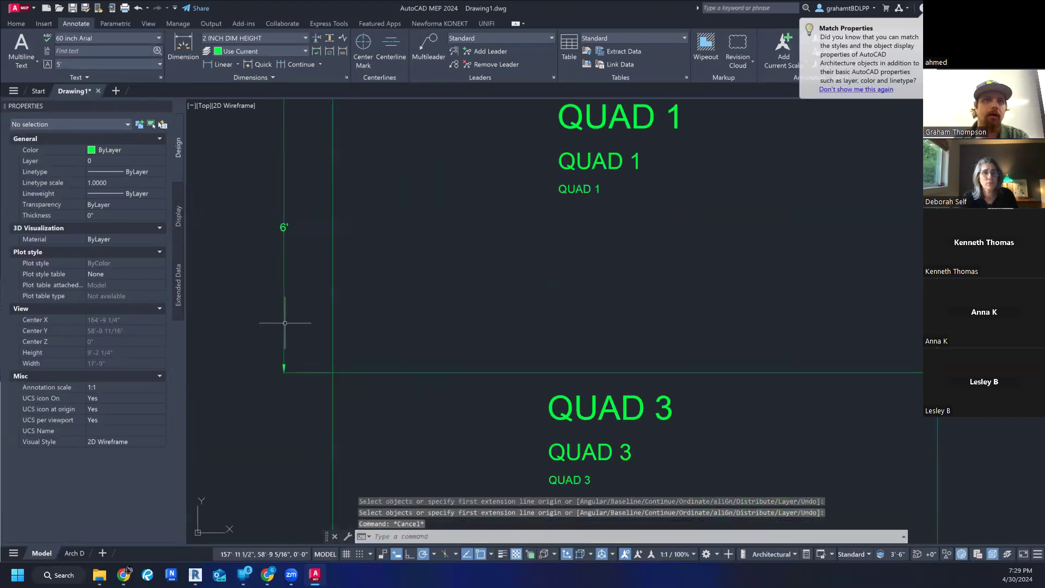
- Select the new vertical dimension beside Quad 1 and open the 2 INCH DIM HEIGHT style for modification
{"action": "scroll", "coordinate": [283, 368], "scroll_direction": "up", "scroll_amount": 6}
{"action": "scroll", "coordinate": [272, 355], "scroll_direction": "down", "scroll_amount": 2}
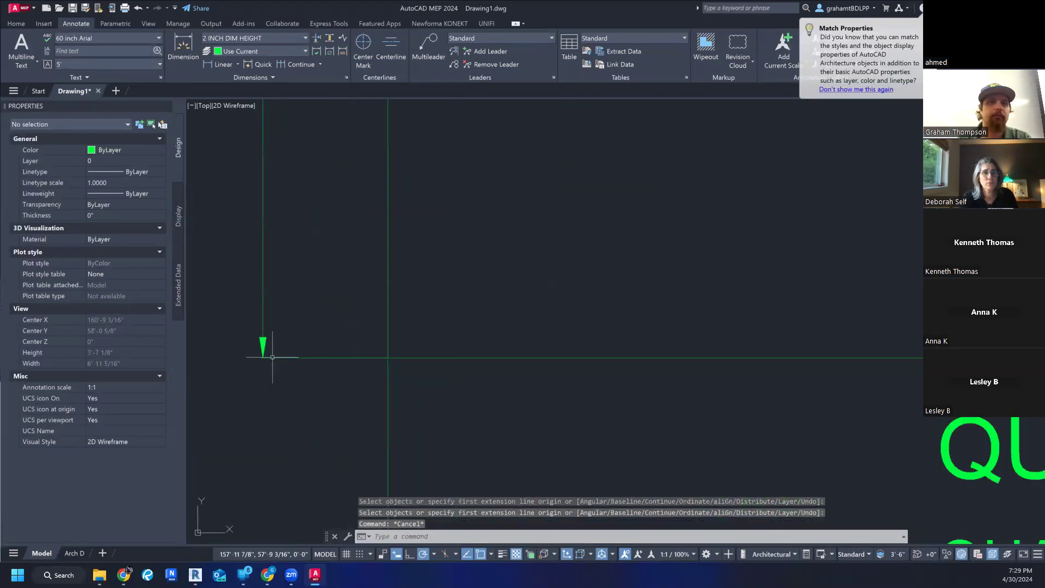
{"action": "left_click", "coordinate": [270, 358]}
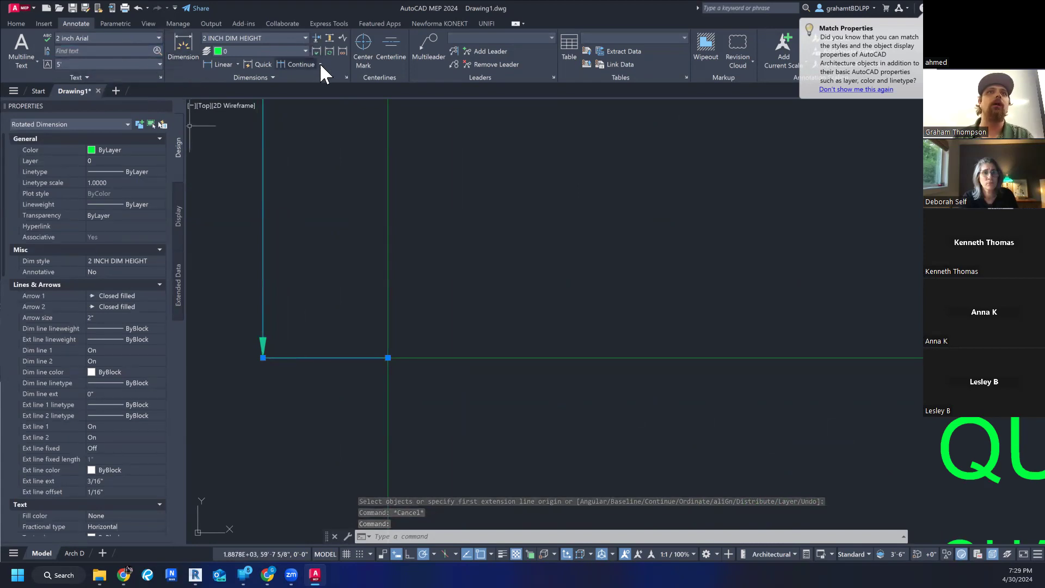
{"action": "left_click", "coordinate": [267, 38]}
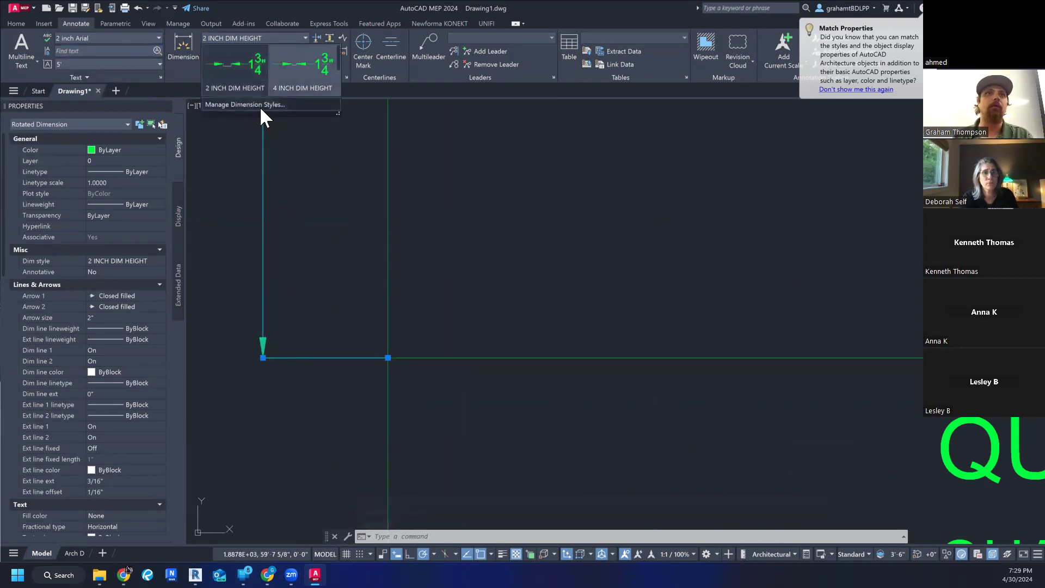
{"action": "left_click", "coordinate": [241, 107]}
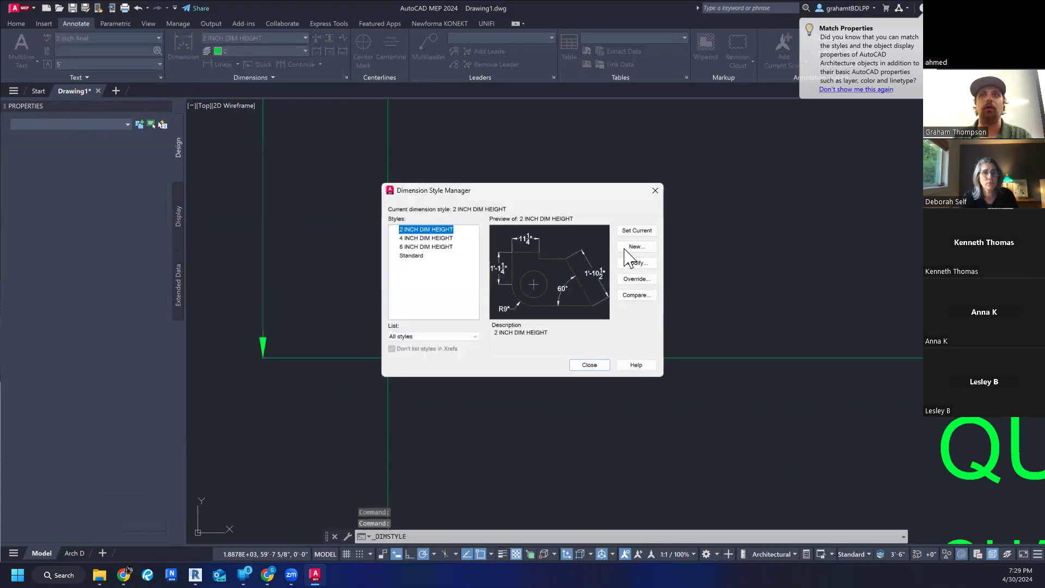
{"action": "left_click", "coordinate": [633, 265]}
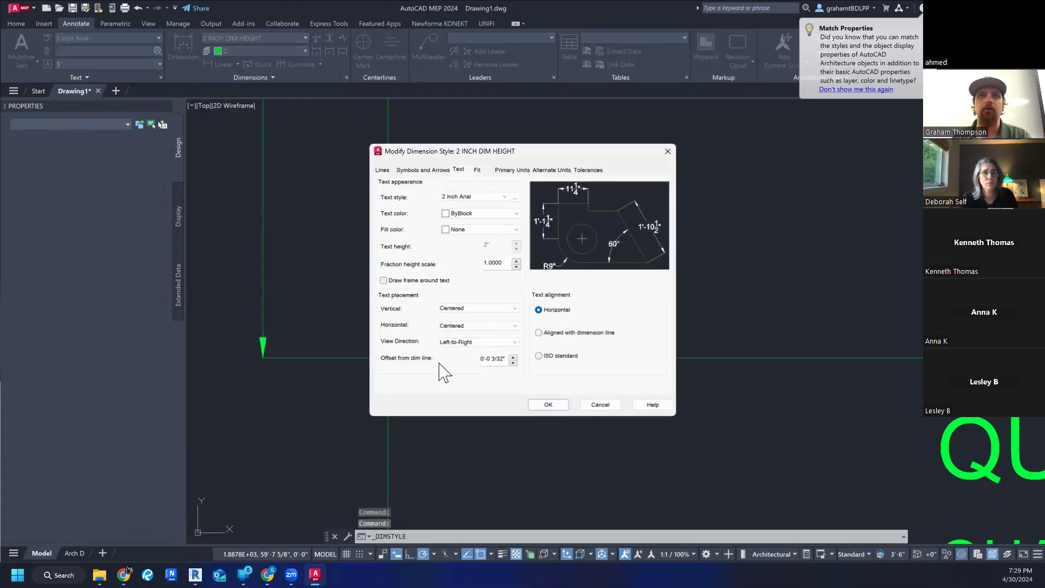
- Review the 2 INCH DIM HEIGHT style's symbol, line, primary unit, alternate unit and tolerance settings, including the available unit formats
{"action": "left_click", "coordinate": [441, 170]}
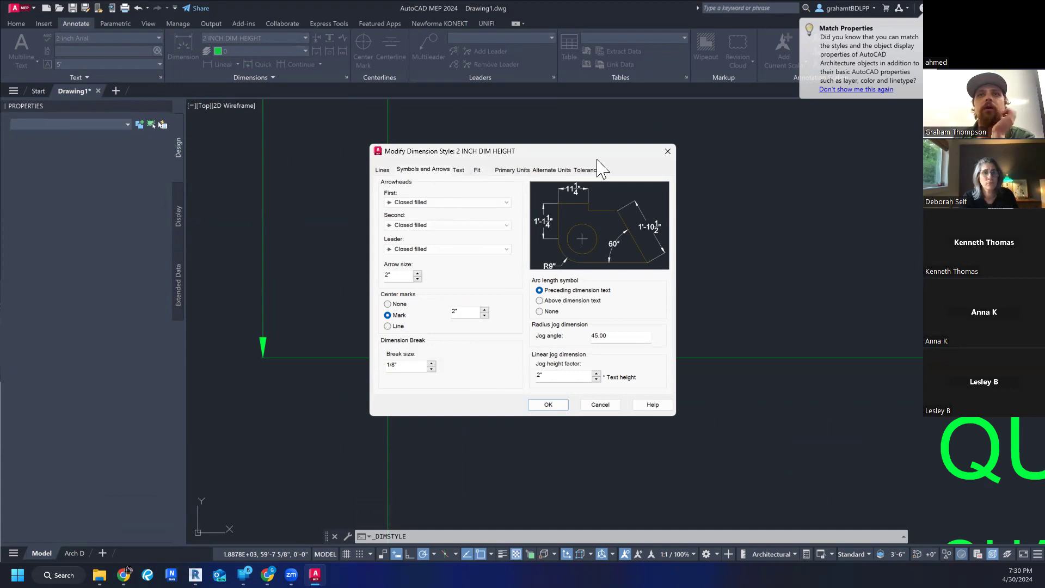
{"action": "left_click", "coordinate": [382, 170]}
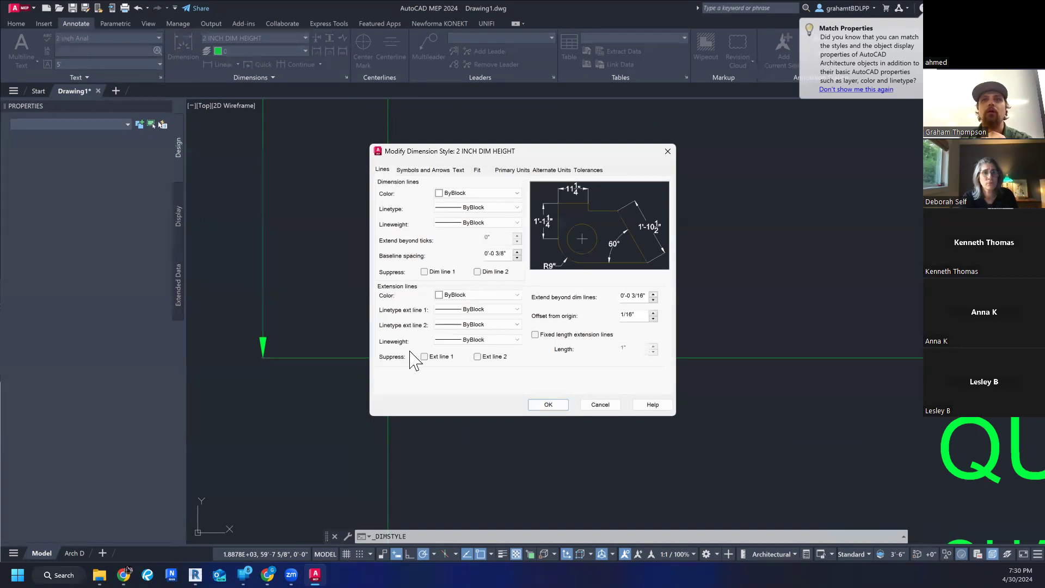
{"action": "left_click", "coordinate": [436, 170]}
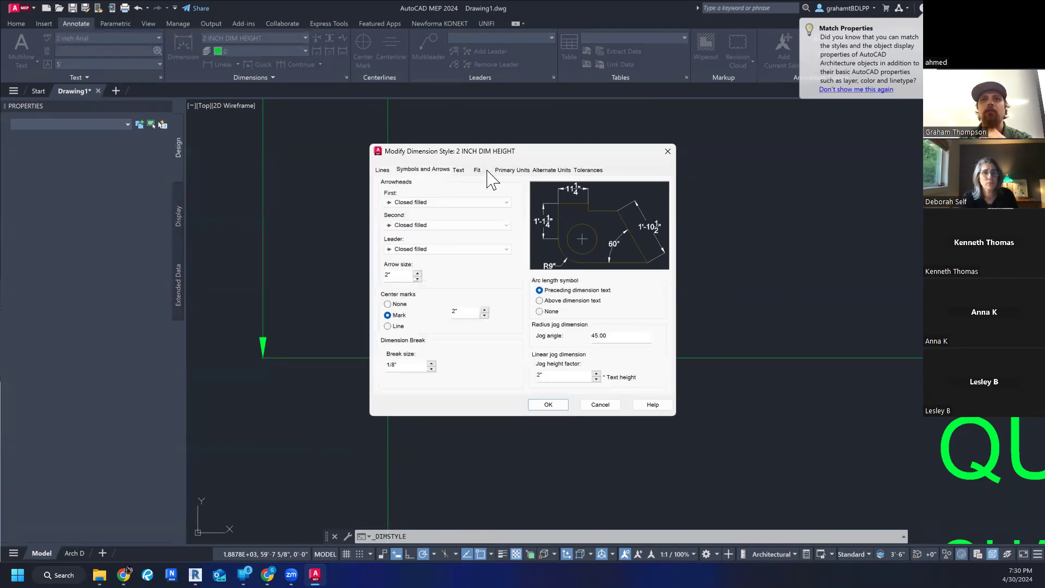
{"action": "left_click", "coordinate": [505, 171]}
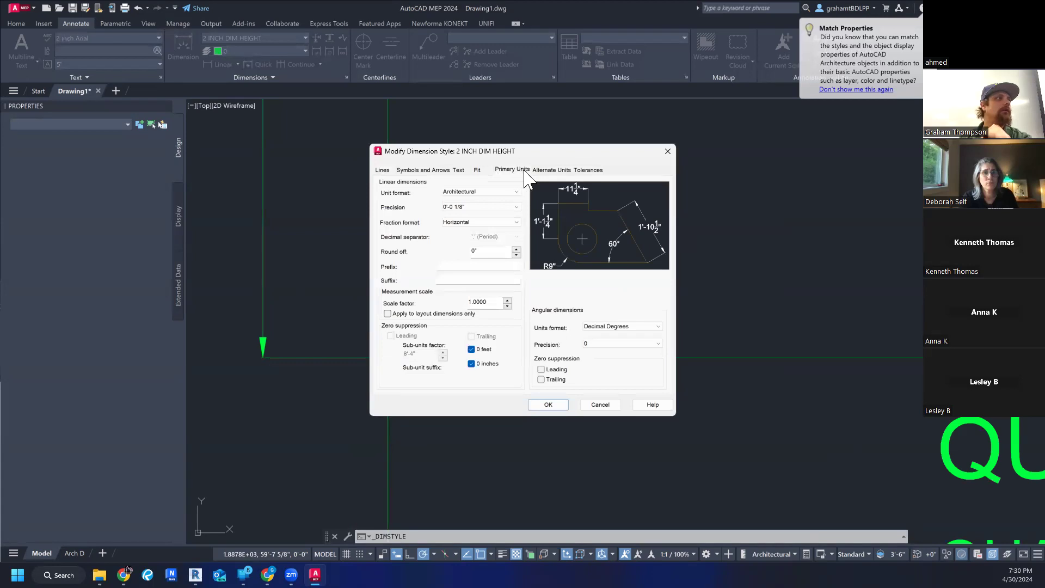
{"action": "left_click", "coordinate": [540, 170]}
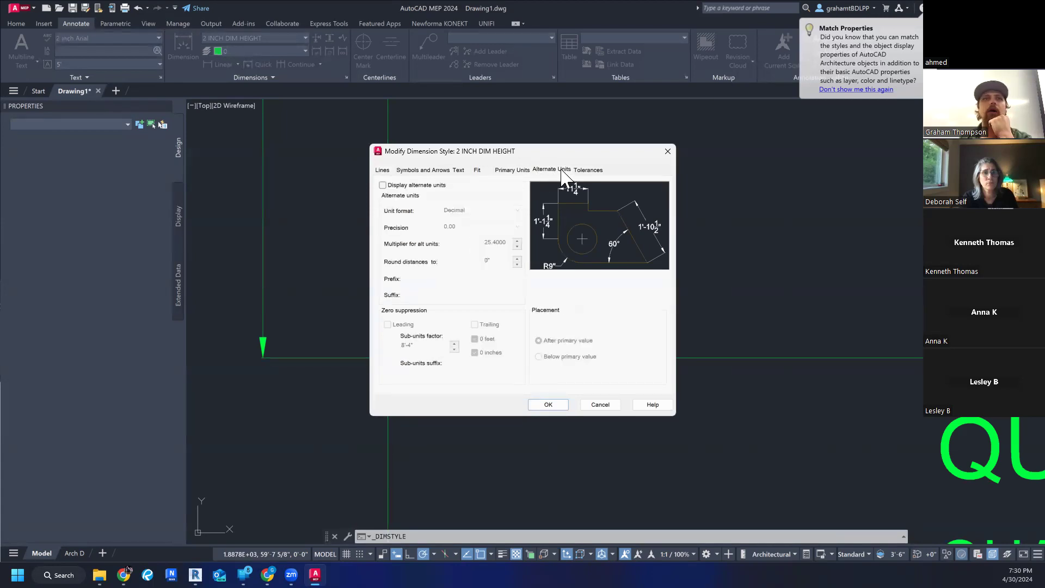
{"action": "left_click", "coordinate": [589, 171]}
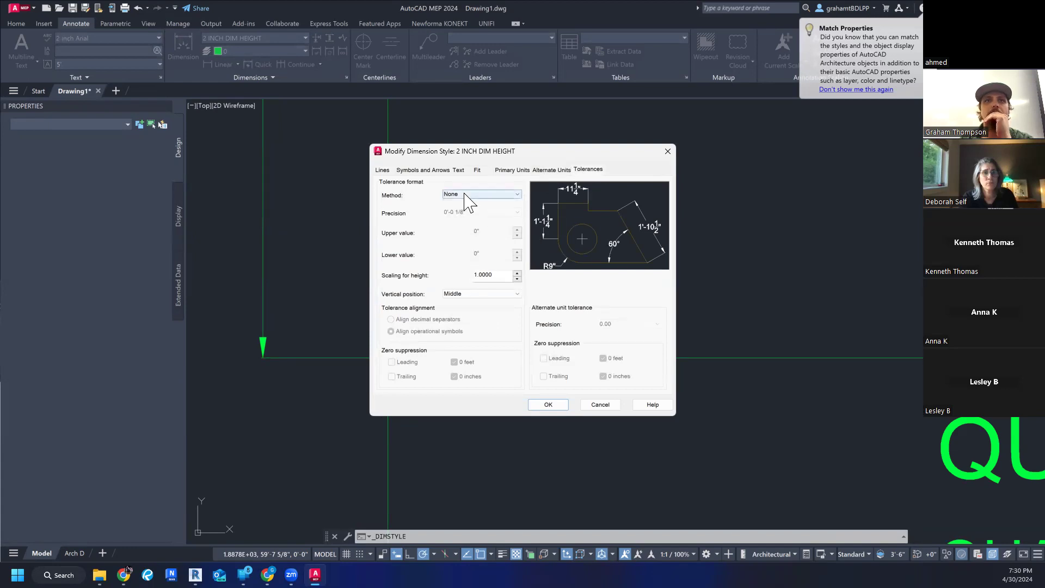
{"action": "left_click", "coordinate": [557, 170]}
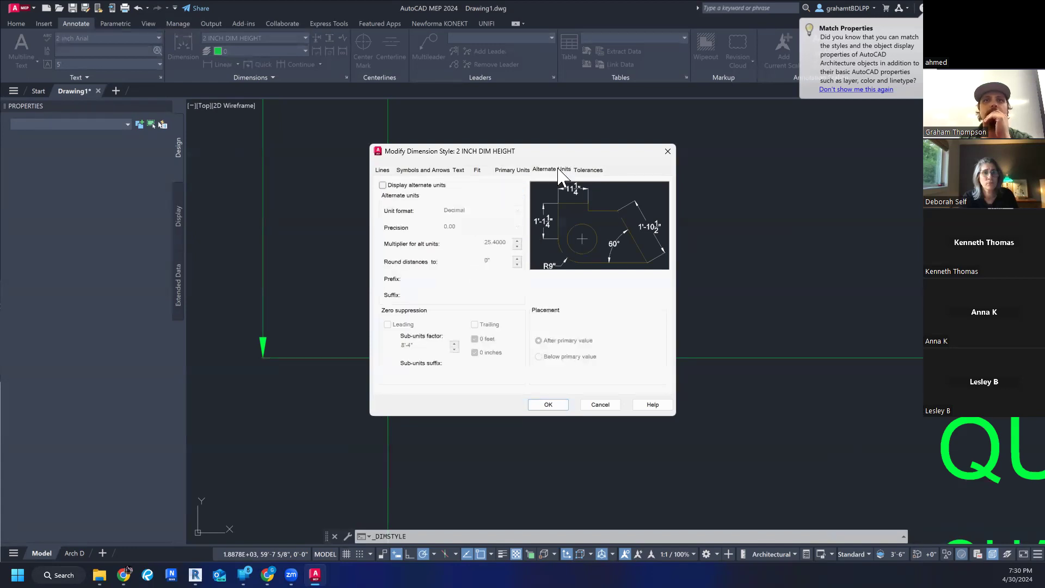
{"action": "left_click", "coordinate": [504, 171]}
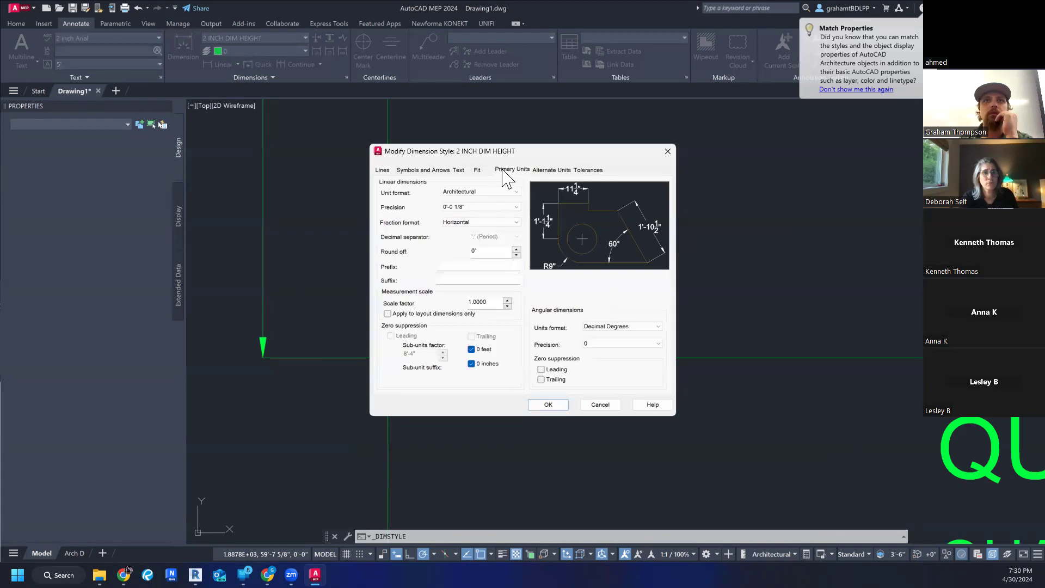
{"action": "left_click", "coordinate": [490, 194]}
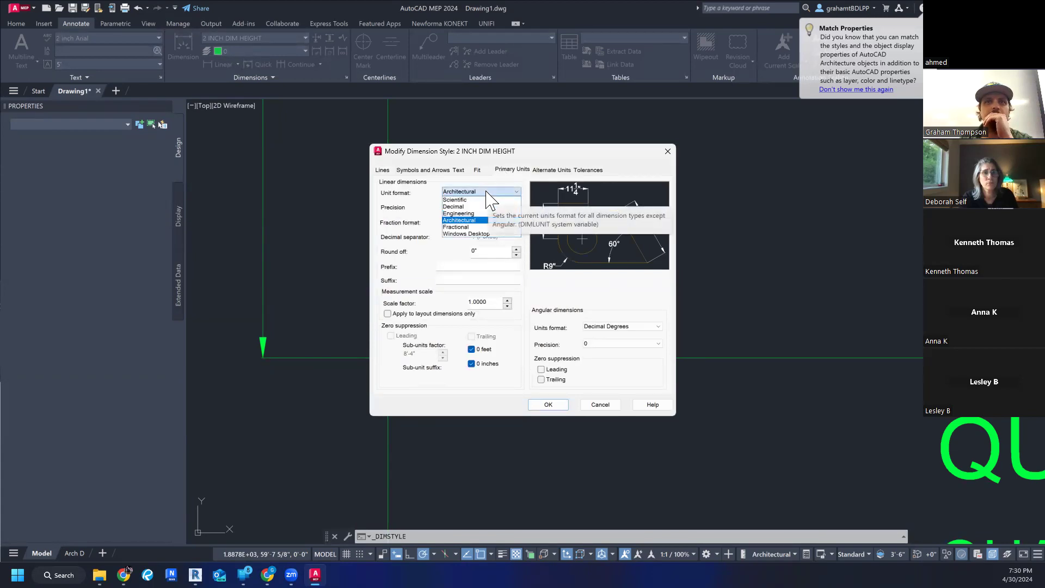
{"action": "left_click", "coordinate": [488, 193]}
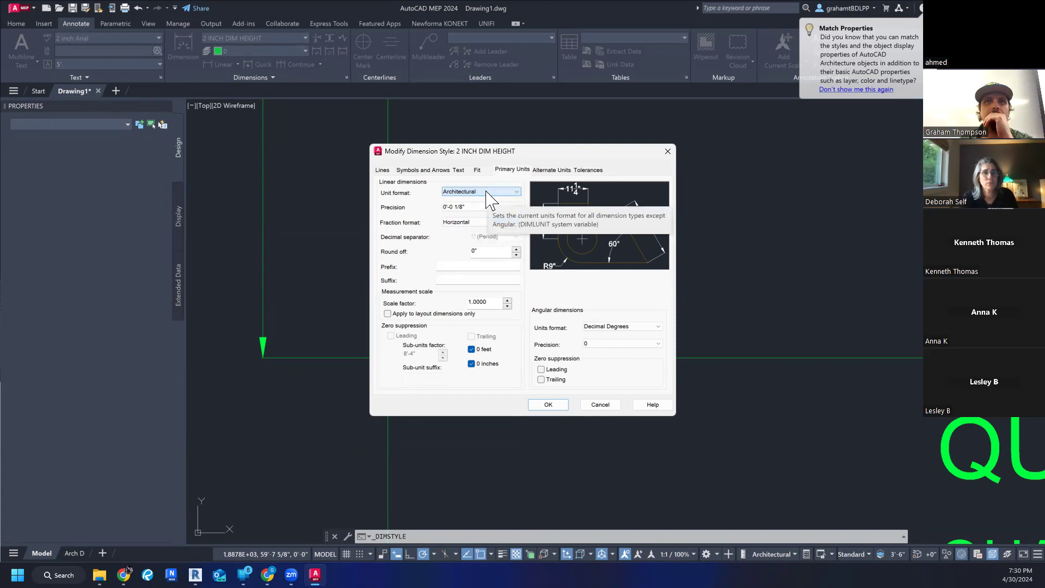
- Examine the style's arrowhead settings and the symbols available for the leader arrowhead
{"action": "left_click", "coordinate": [429, 171]}
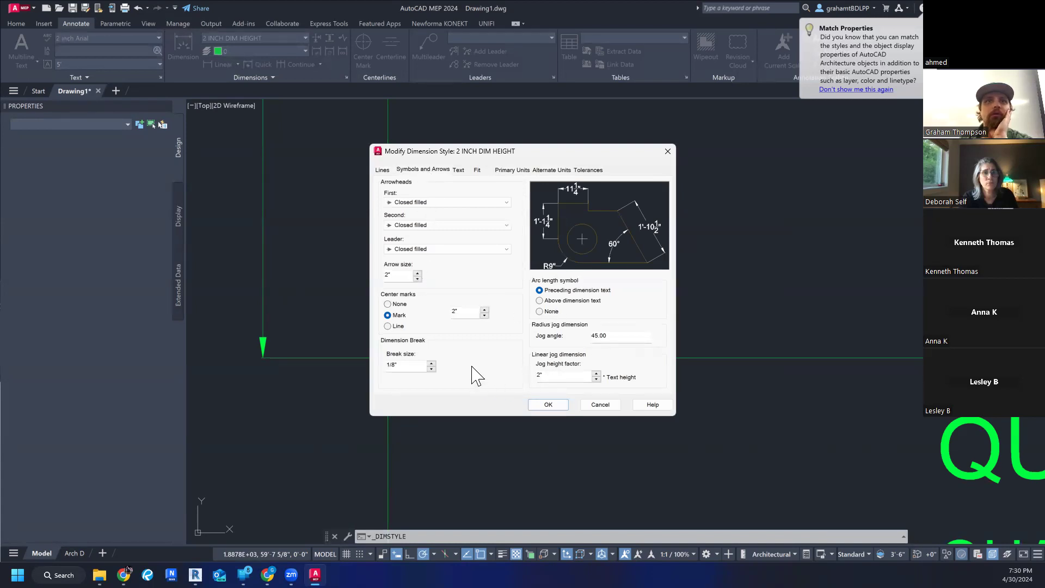
{"action": "left_click", "coordinate": [430, 249]}
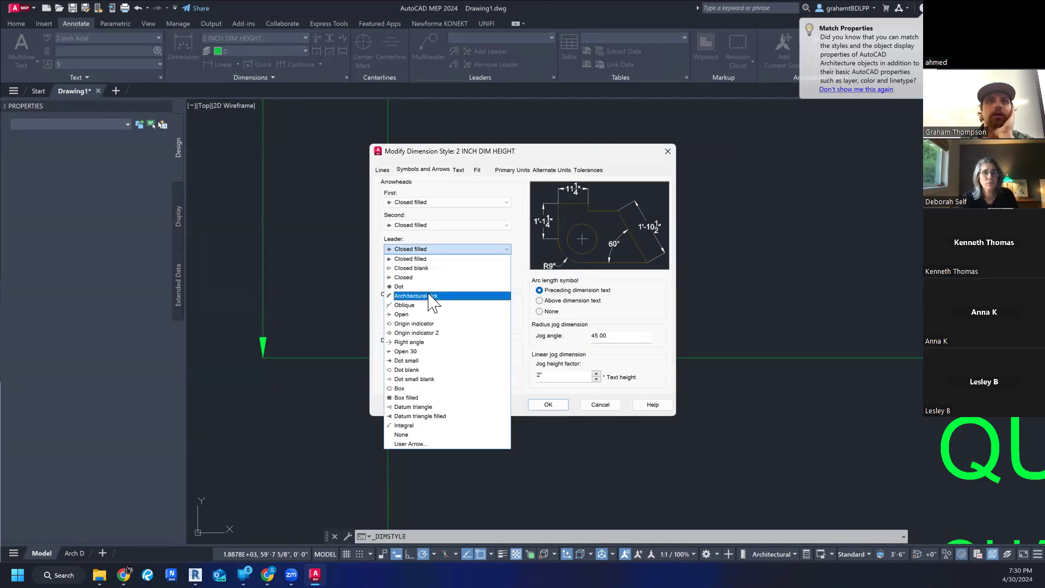
{"action": "left_click", "coordinate": [450, 249]}
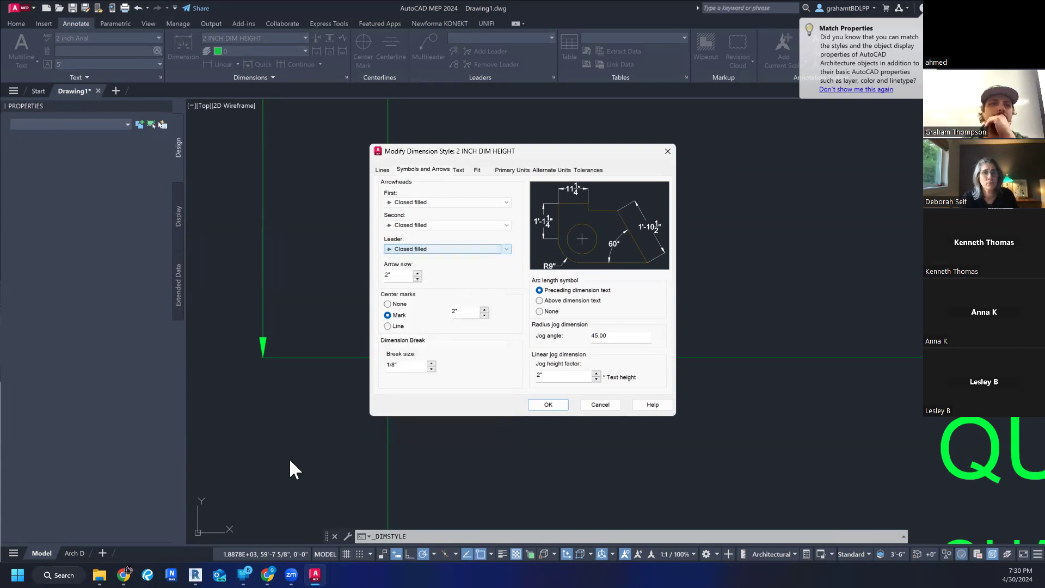
{"action": "left_click", "coordinate": [196, 575]}
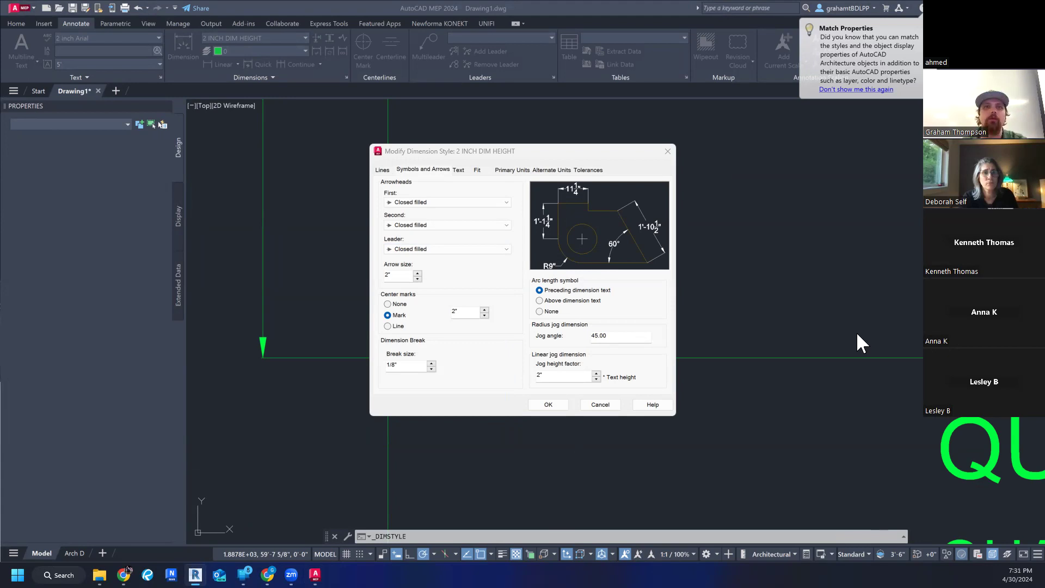
- Set the style's first and second arrowheads to Architectural tick, then save the style and close the Dimension Style Manager
{"action": "left_click", "coordinate": [452, 225]}
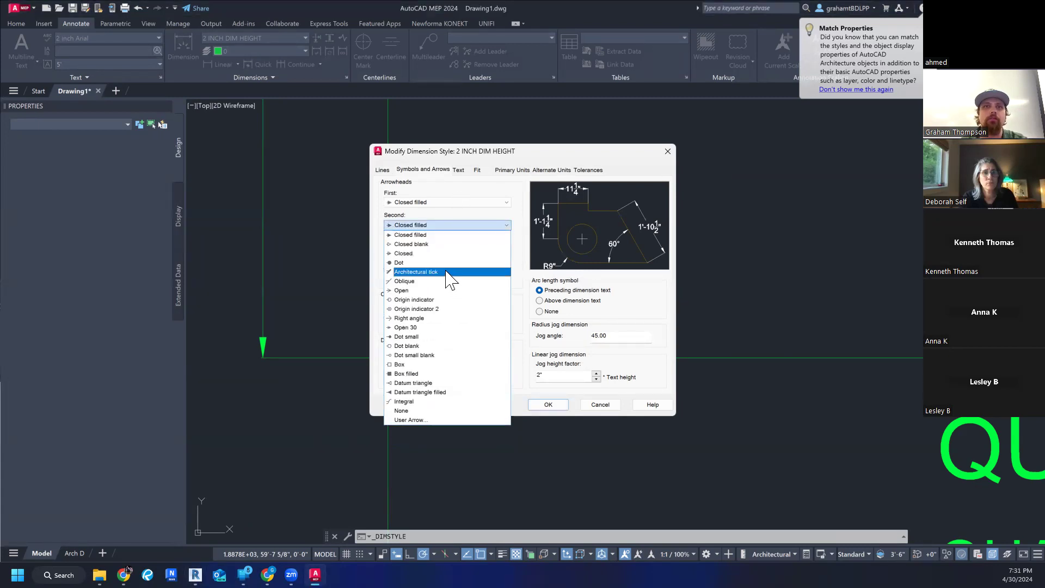
{"action": "left_click", "coordinate": [447, 271]}
{"action": "left_click", "coordinate": [442, 203]}
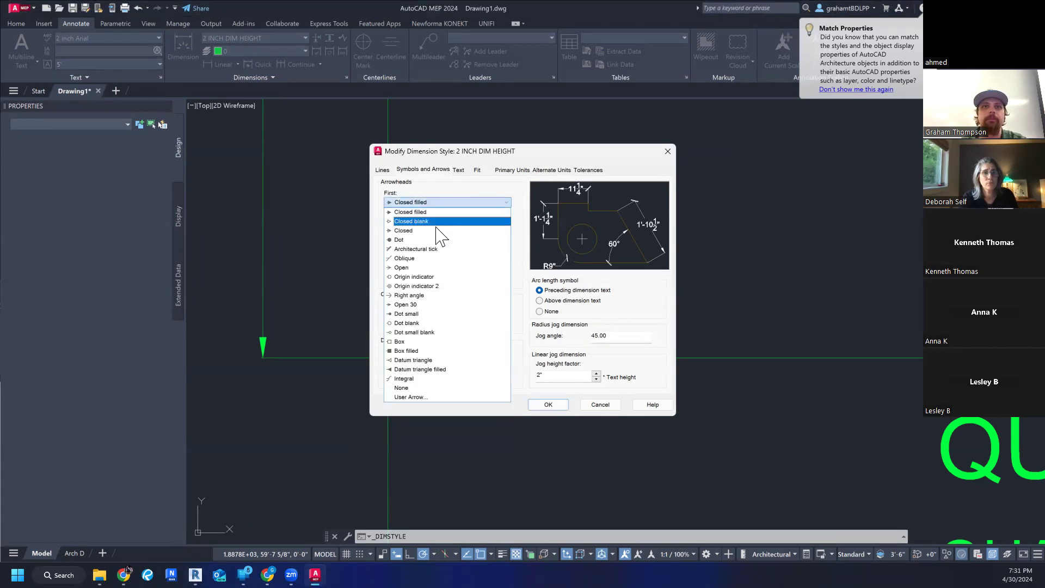
{"action": "left_click", "coordinate": [435, 249]}
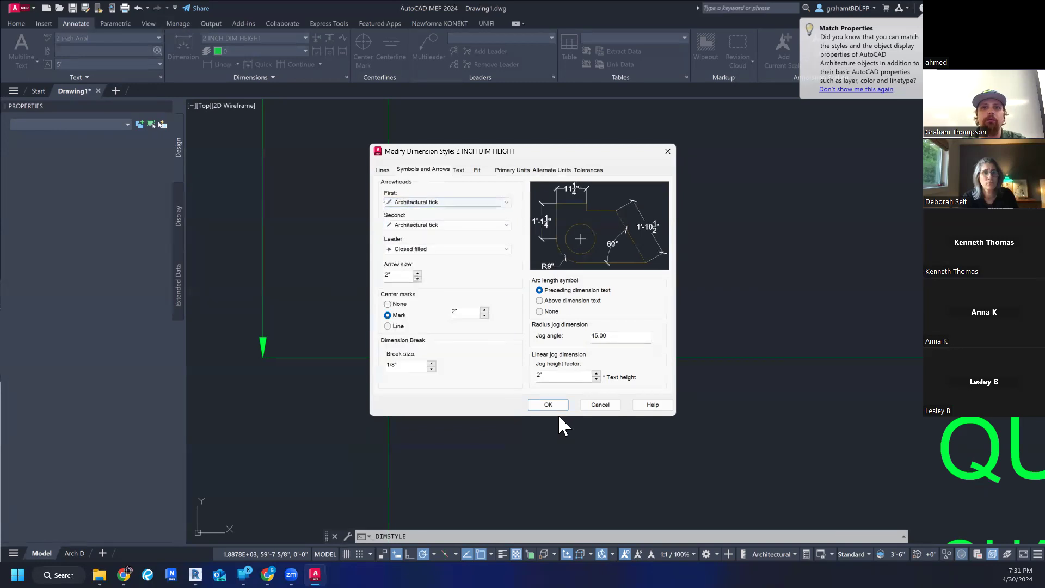
{"action": "left_click", "coordinate": [553, 407]}
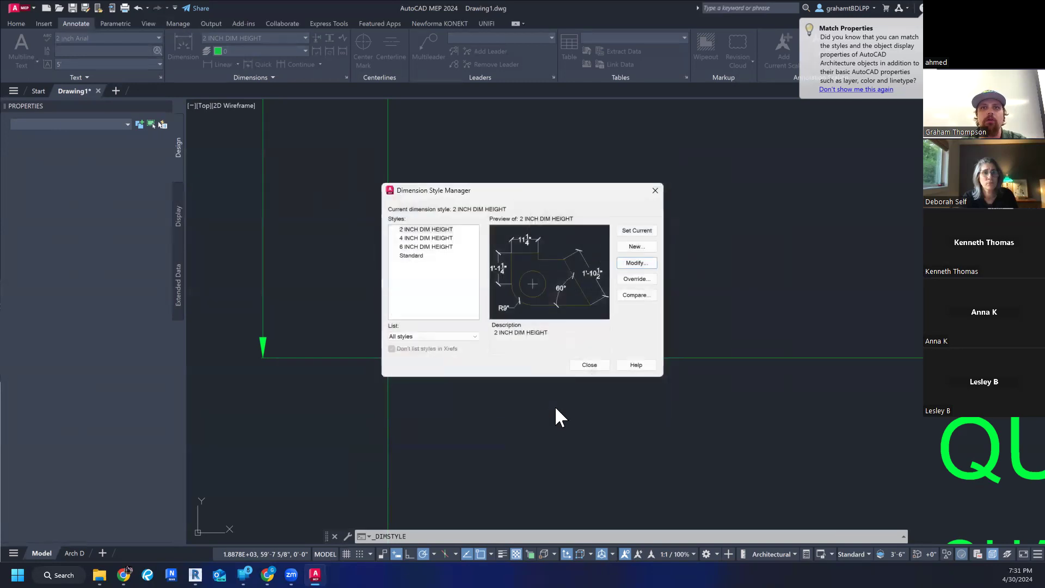
{"action": "left_click", "coordinate": [589, 365]}
{"action": "scroll", "coordinate": [336, 378], "scroll_direction": "down", "scroll_amount": 5}
{"action": "scroll", "coordinate": [334, 384], "scroll_direction": "up", "scroll_amount": 5}
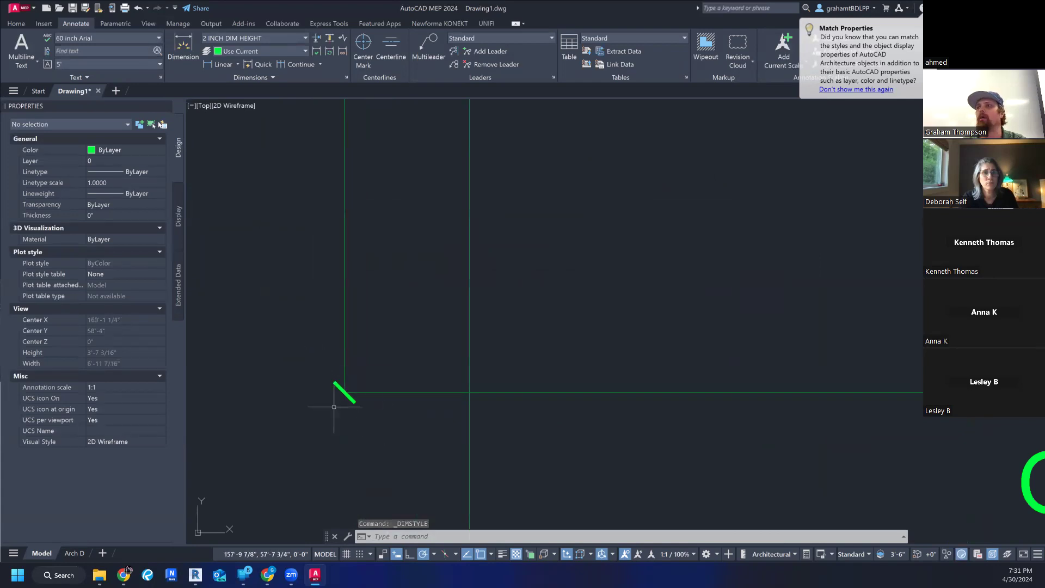
{"action": "scroll", "coordinate": [334, 406], "scroll_direction": "down", "scroll_amount": 4}
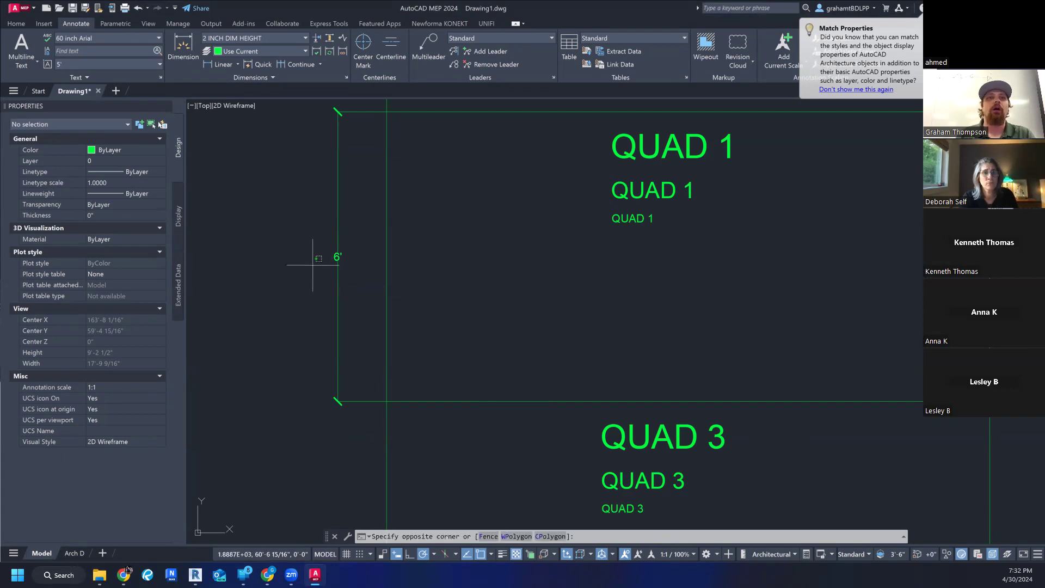
- Select the vertical dimension beside Quad 1 to inspect its tick marks and properties, then clear the selection
{"action": "left_click", "coordinate": [334, 268]}
{"action": "middle_click_drag", "start_coordinate": [339, 273], "coordinate": [327, 367]}
{"action": "scroll", "coordinate": [323, 395], "scroll_direction": "down", "scroll_amount": 4}
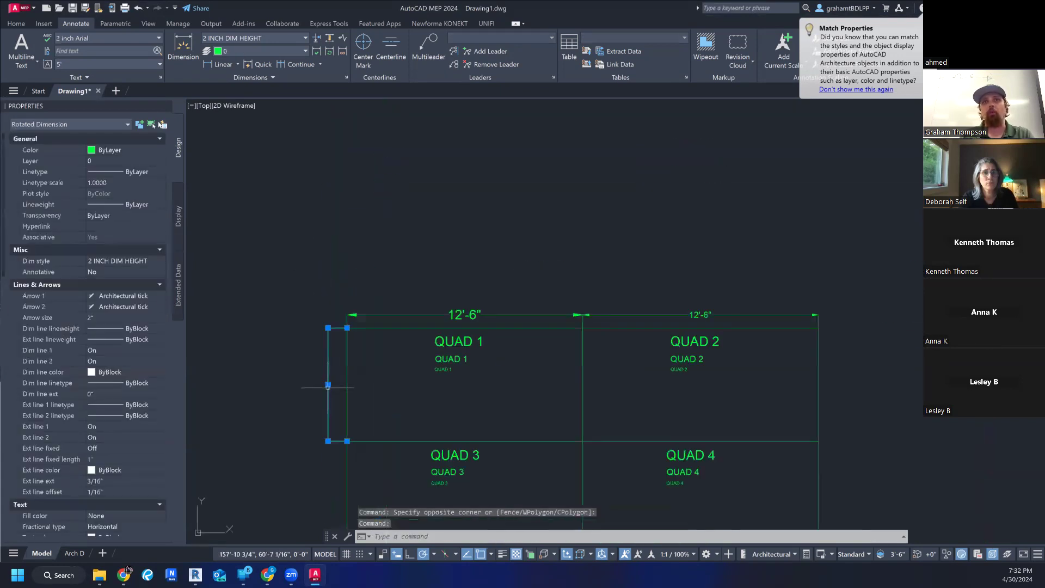
{"action": "scroll", "coordinate": [324, 404], "scroll_direction": "up", "scroll_amount": 4}
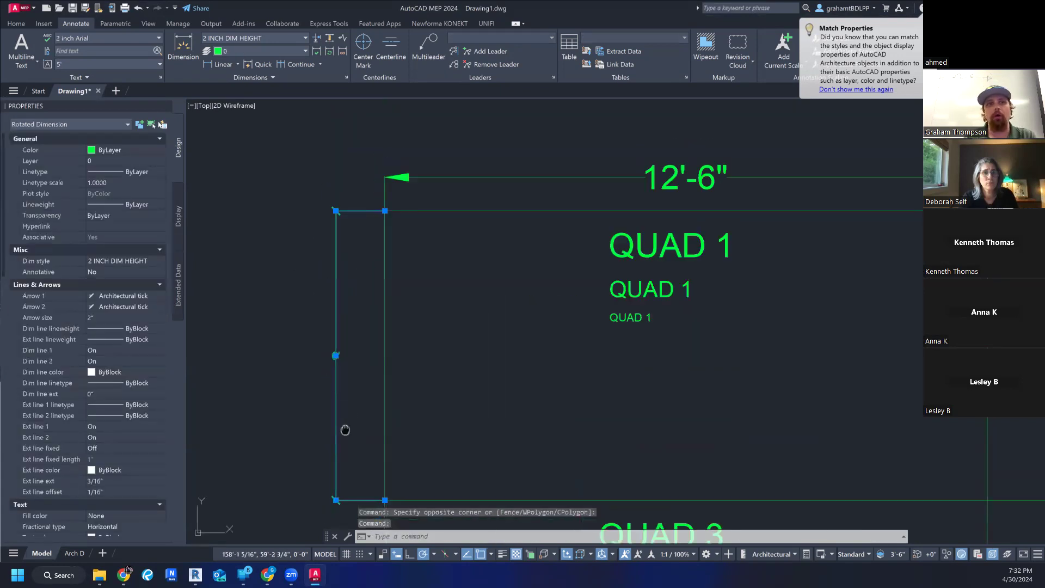
{"action": "middle_click_drag", "start_coordinate": [345, 427], "coordinate": [349, 411]}
{"action": "key", "text": "Escape"}
{"action": "key", "text": "Escape"}
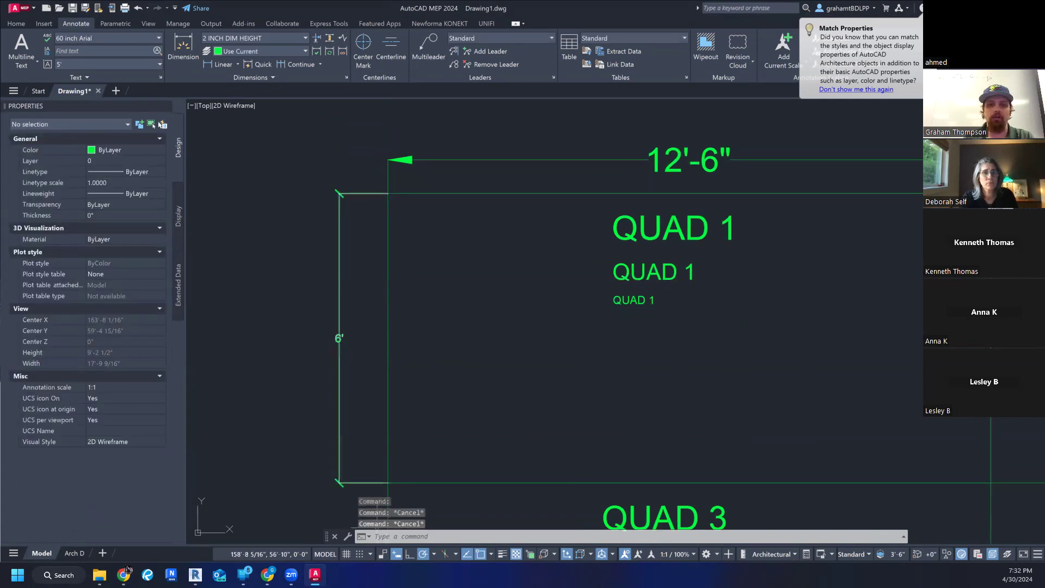
- Switch to Revit and inspect the tick marks and style of the linear dimension on the LEVEL 05 (GMT) floor plan
{"action": "left_click", "coordinate": [124, 573]}
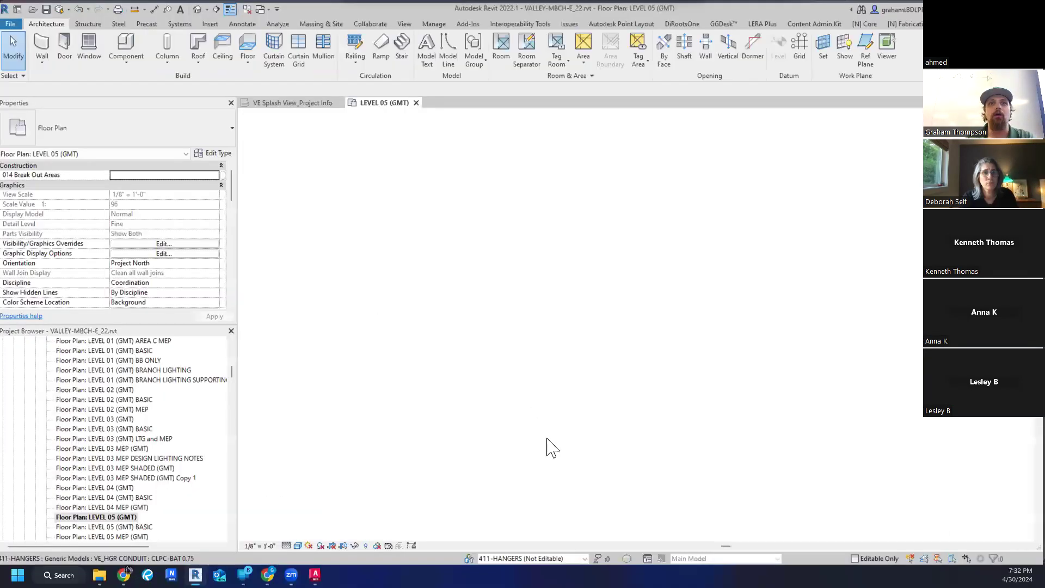
{"action": "scroll", "coordinate": [368, 346], "scroll_direction": "up", "scroll_amount": 1}
{"action": "middle_click_drag", "start_coordinate": [371, 350], "coordinate": [541, 360]}
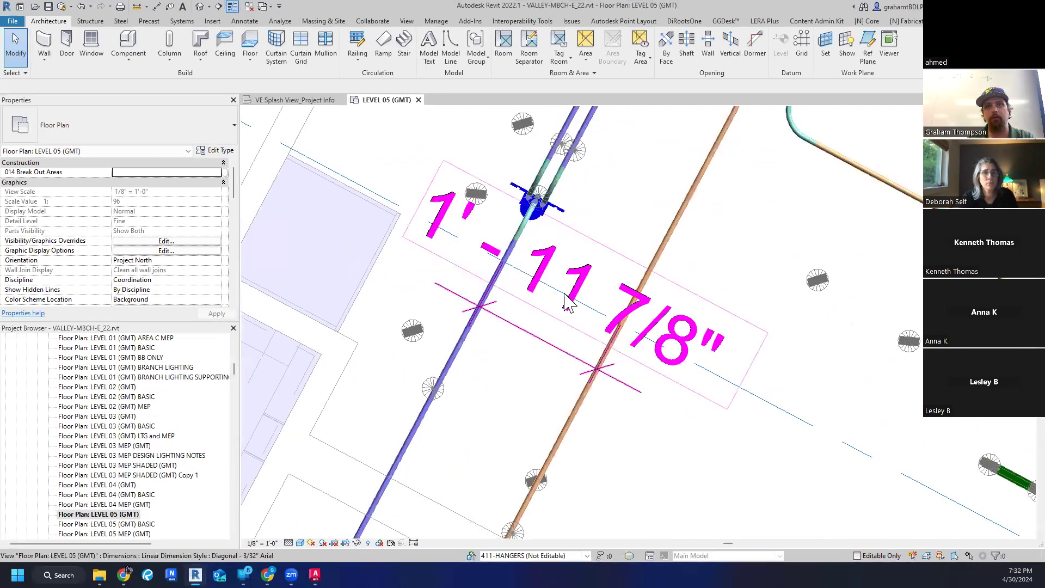
{"action": "left_click", "coordinate": [555, 358]}
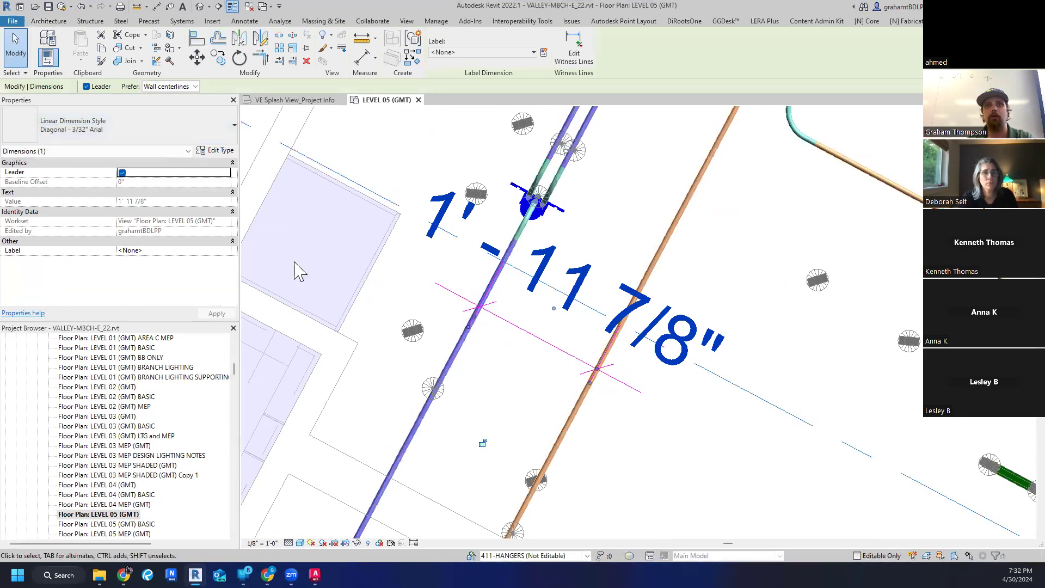
{"action": "scroll", "coordinate": [554, 415], "scroll_direction": "down", "scroll_amount": 3}
{"action": "scroll", "coordinate": [562, 342], "scroll_direction": "down", "scroll_amount": 2}
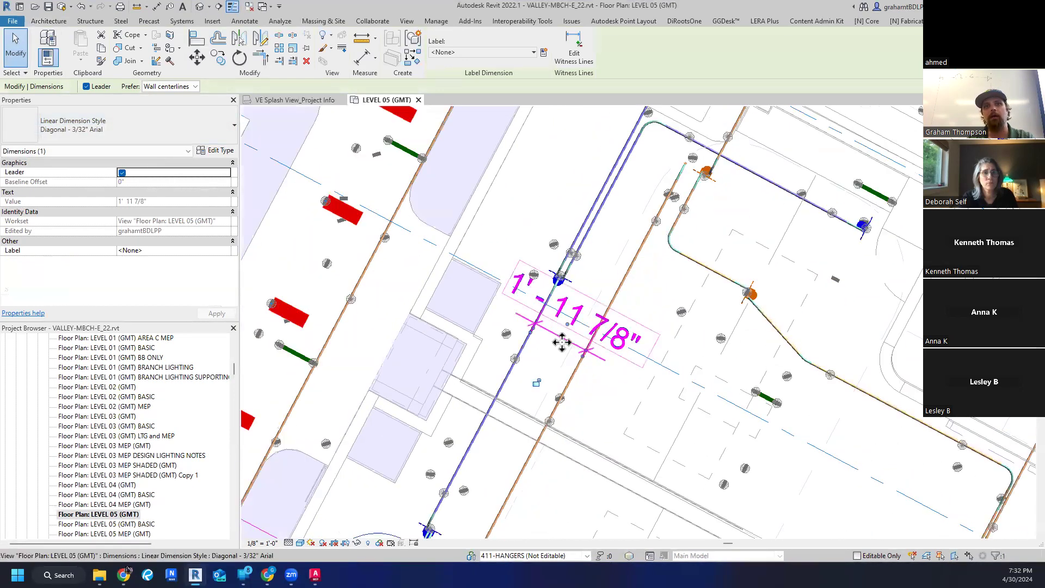
{"action": "middle_click_drag", "start_coordinate": [564, 373], "coordinate": [550, 389]}
{"action": "left_click", "coordinate": [549, 387]}
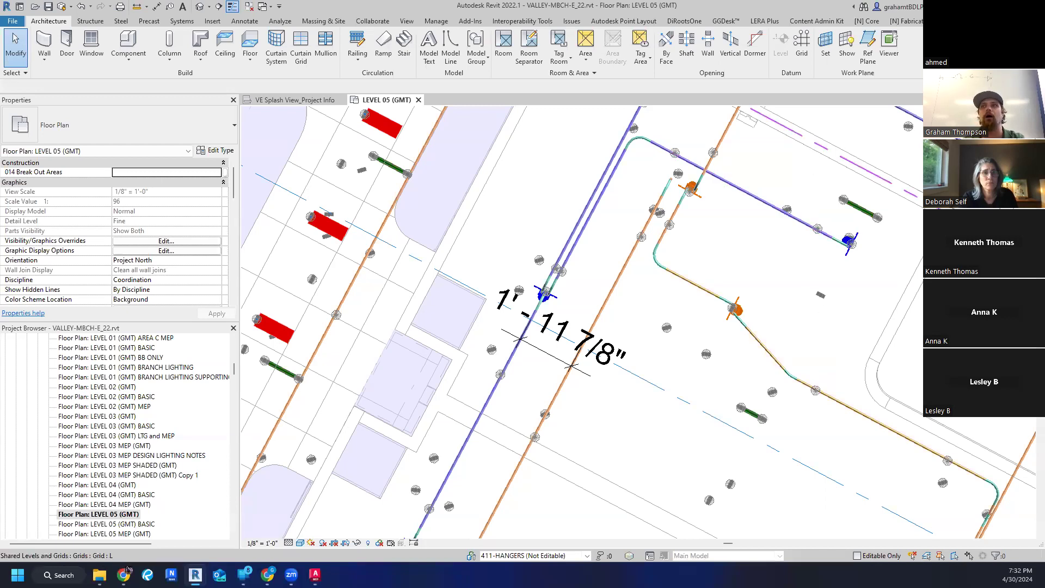
- Switch back to the AutoCAD drawing, check the vertical dimension beside Quad 1 and clear the selection
{"action": "left_click", "coordinate": [980, 6]}
{"action": "left_click", "coordinate": [279, 260]}
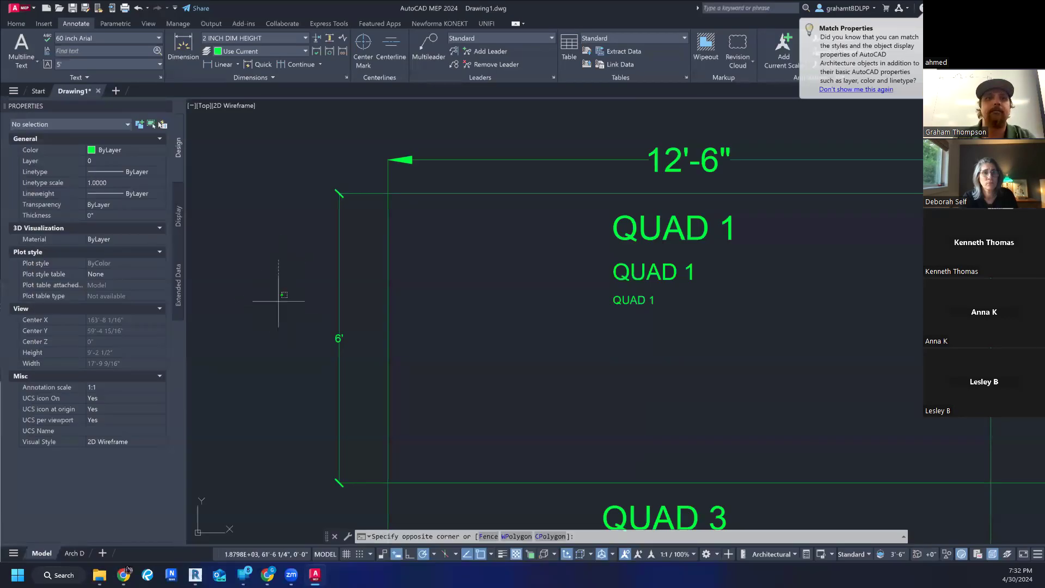
{"action": "key", "text": "Escape"}
{"action": "scroll", "coordinate": [276, 288], "scroll_direction": "down", "scroll_amount": 2}
{"action": "middle_click_drag", "start_coordinate": [416, 353], "coordinate": [423, 315]}
{"action": "key", "text": "Escape"}
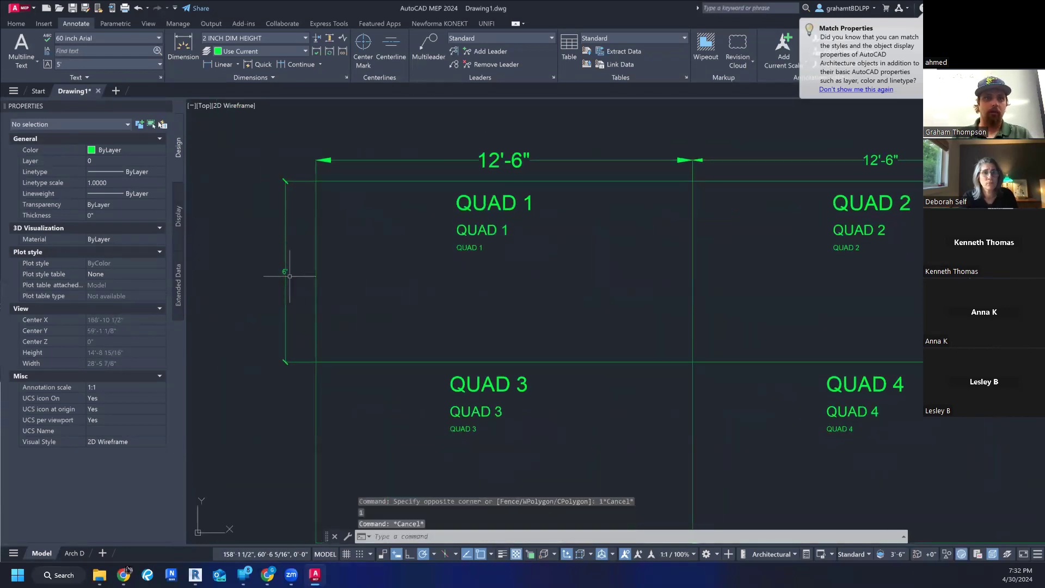
{"action": "scroll", "coordinate": [279, 256], "scroll_direction": "down", "scroll_amount": 2}
{"action": "left_click", "coordinate": [283, 225]}
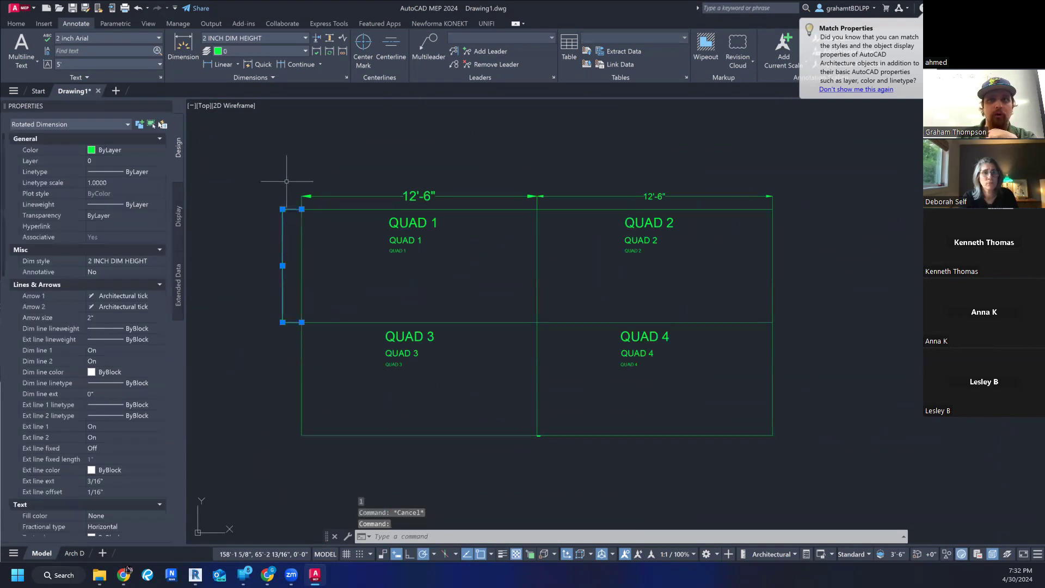
{"action": "left_click", "coordinate": [260, 196]}
{"action": "key", "text": "Escape"}
{"action": "key", "text": "Escape"}
{"action": "scroll", "coordinate": [280, 256], "scroll_direction": "up", "scroll_amount": 2}
{"action": "scroll", "coordinate": [280, 256], "scroll_direction": "down", "scroll_amount": 4}
{"action": "scroll", "coordinate": [280, 262], "scroll_direction": "up", "scroll_amount": 4}
- Override Arrow 1 of the vertical dimension beside Quad 1 with Closed filled
{"action": "left_click", "coordinate": [283, 265]}
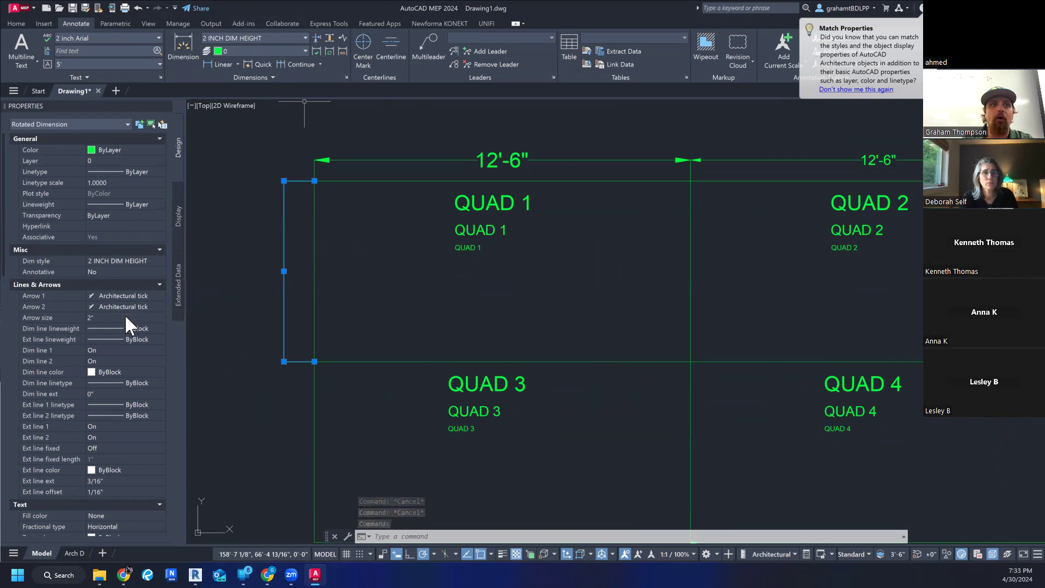
{"action": "left_click", "coordinate": [158, 294]}
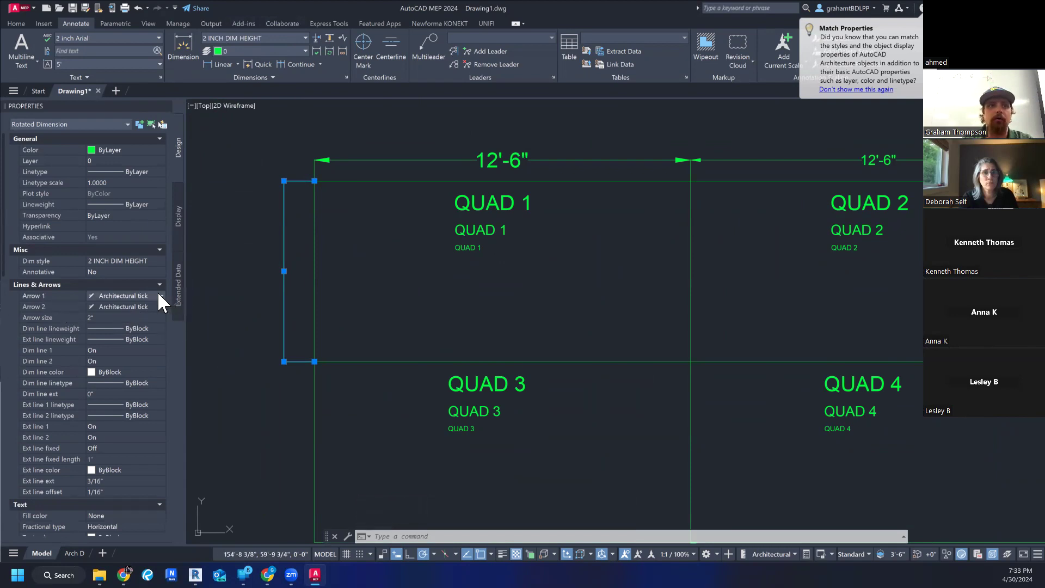
{"action": "left_click", "coordinate": [160, 296]}
{"action": "scroll", "coordinate": [135, 315], "scroll_direction": "up", "scroll_amount": 2}
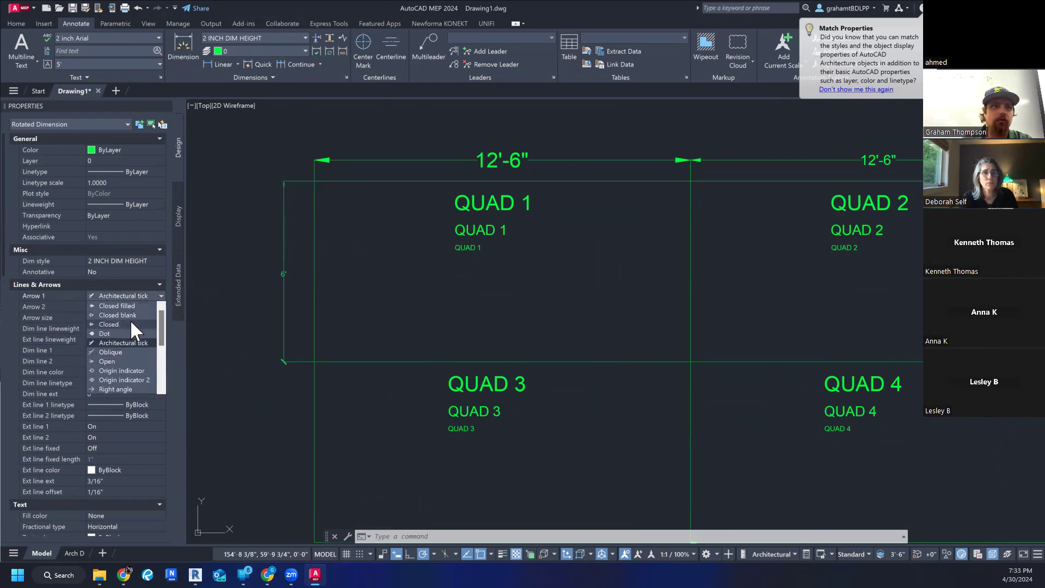
{"action": "left_click", "coordinate": [126, 306]}
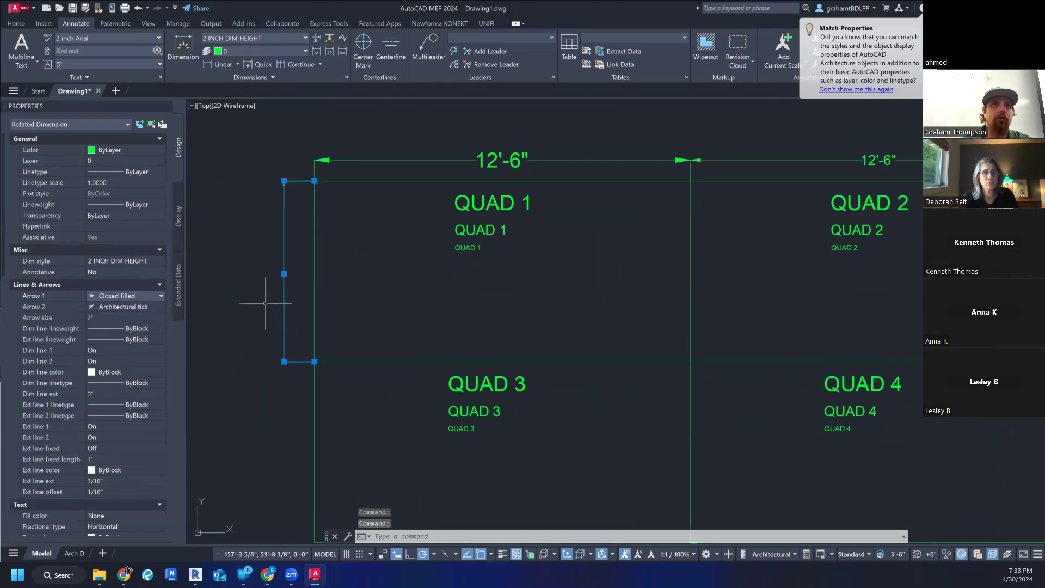
- Reselect the vertical dimension beside Quad 1 to examine its differing arrowheads, and clear the selection
{"action": "scroll", "coordinate": [260, 289], "scroll_direction": "down", "scroll_amount": 2}
{"action": "left_click", "coordinate": [234, 290]}
{"action": "key", "text": "Escape"}
{"action": "key", "text": "Escape"}
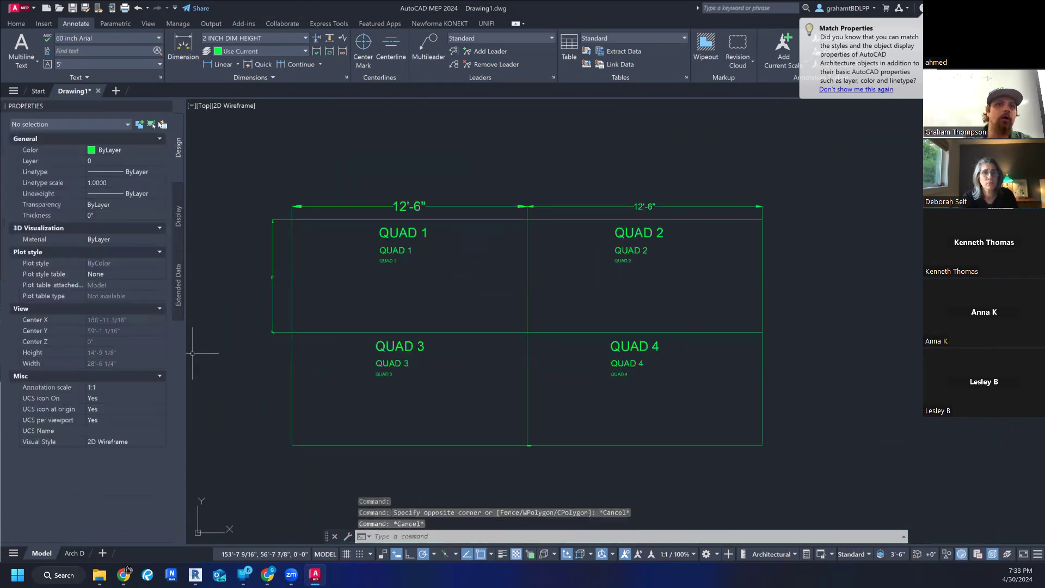
{"action": "left_click", "coordinate": [274, 298]}
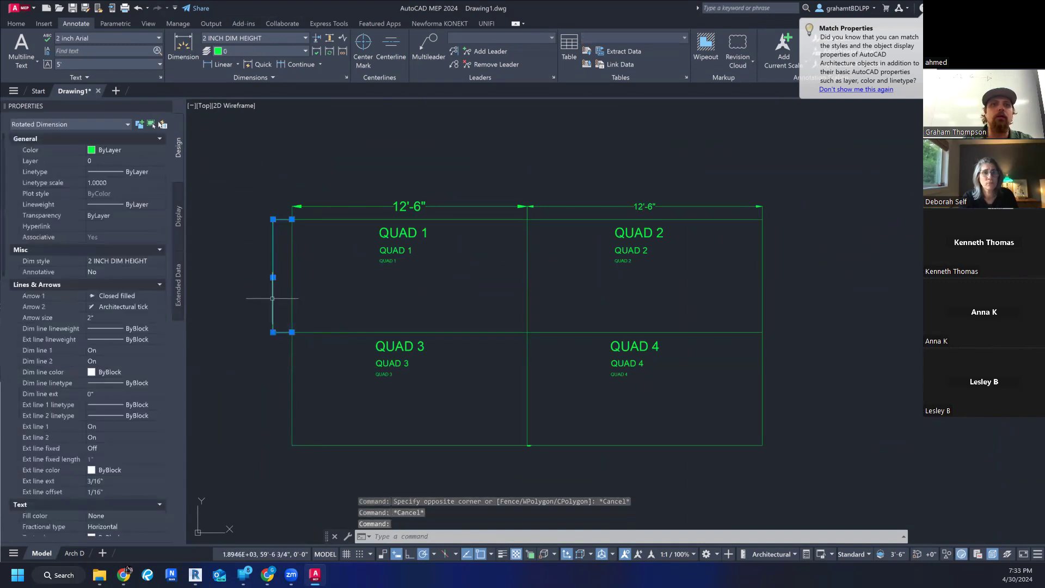
{"action": "scroll", "coordinate": [272, 298], "scroll_direction": "up", "scroll_amount": 5}
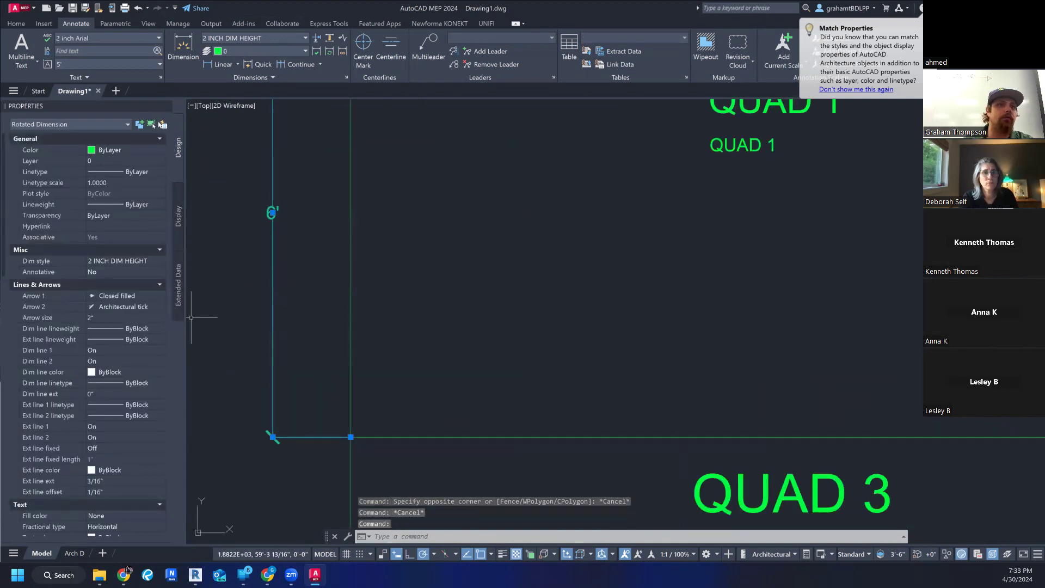
{"action": "key", "text": "Escape"}
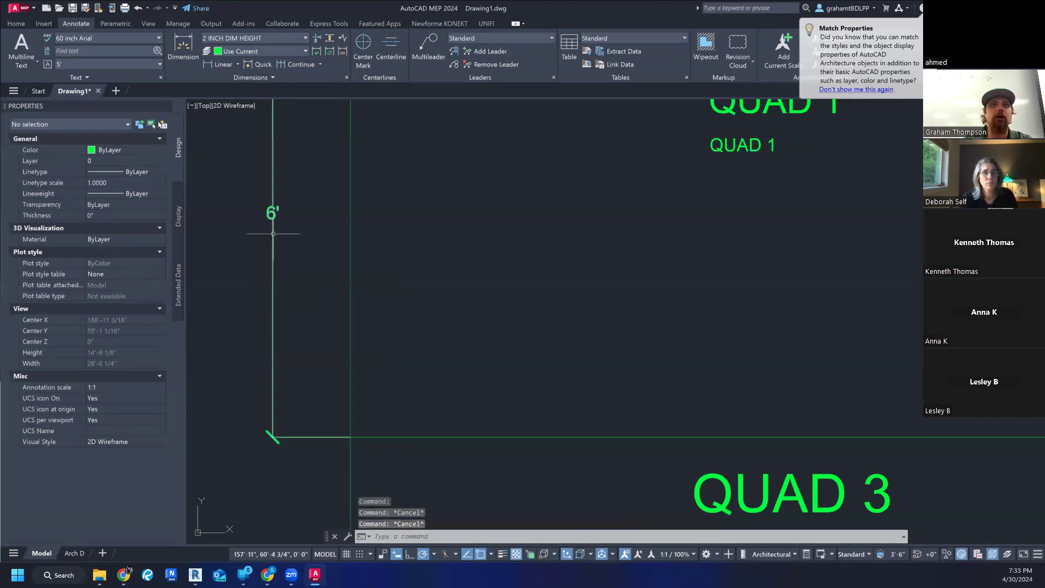
{"action": "middle_click_drag", "start_coordinate": [269, 169], "coordinate": [339, 208]}
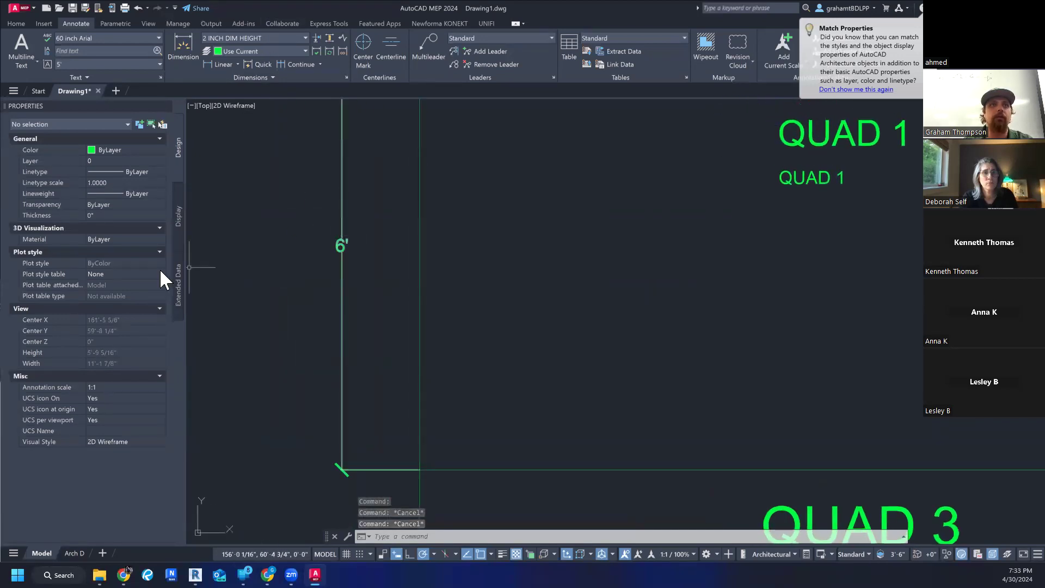
- Modify the 2 INCH DIM HEIGHT dimension style to use Closed filled for both the first and second arrowheads
{"action": "left_click", "coordinate": [253, 37]}
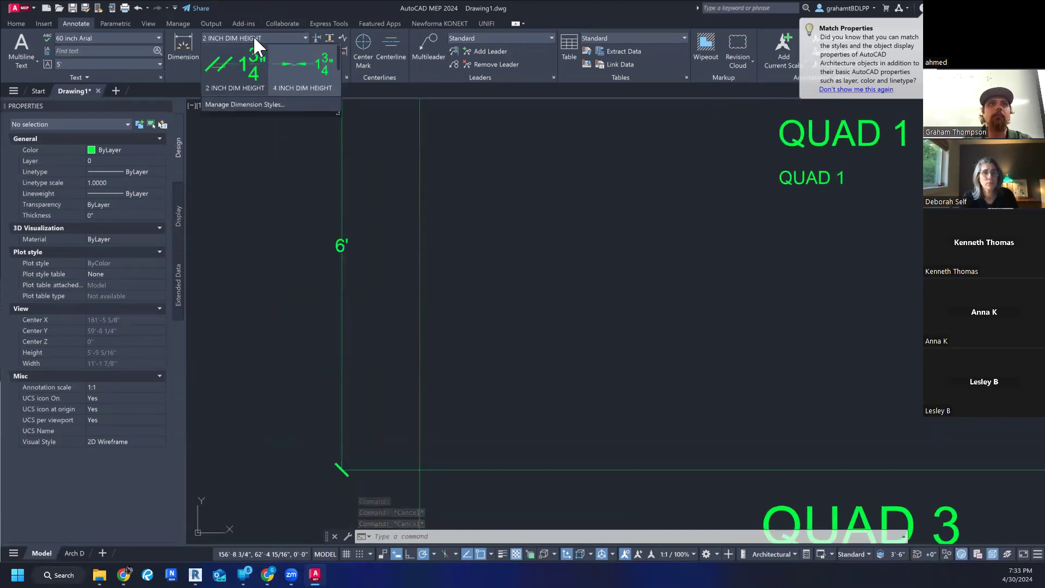
{"action": "left_click", "coordinate": [260, 103]}
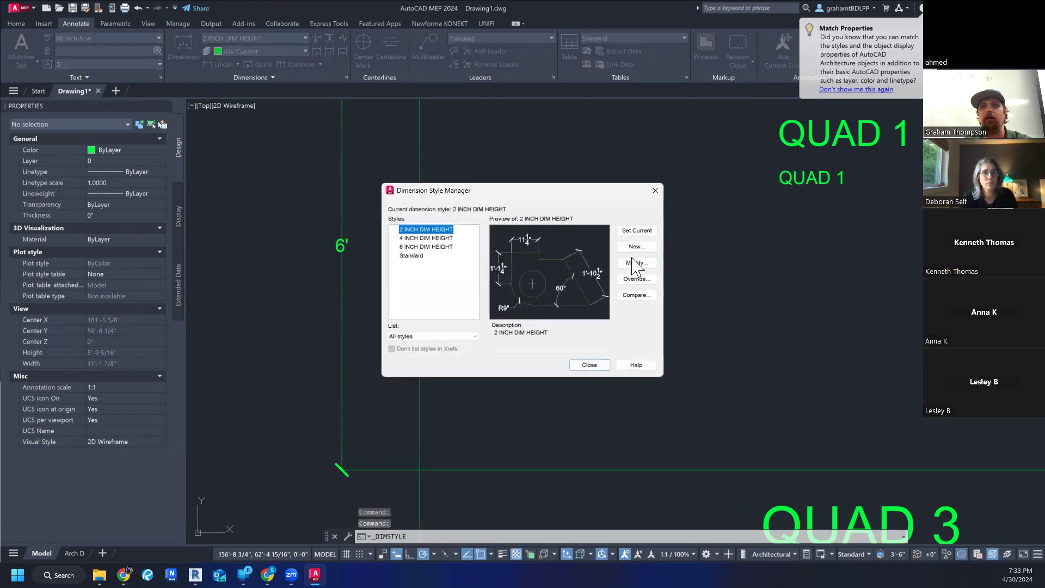
{"action": "left_click", "coordinate": [635, 263]}
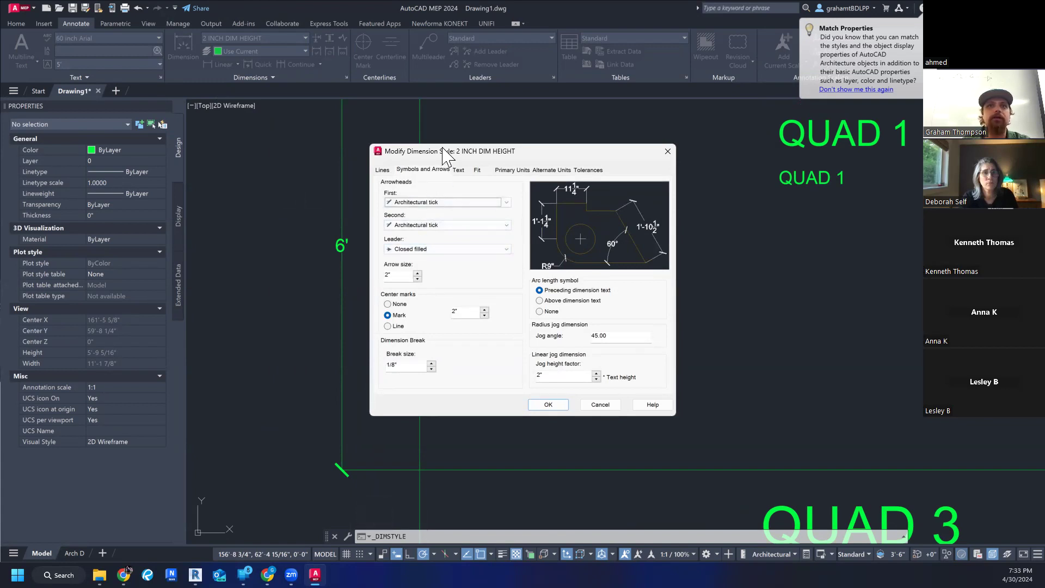
{"action": "left_click_drag", "start_coordinate": [443, 150], "coordinate": [464, 182]}
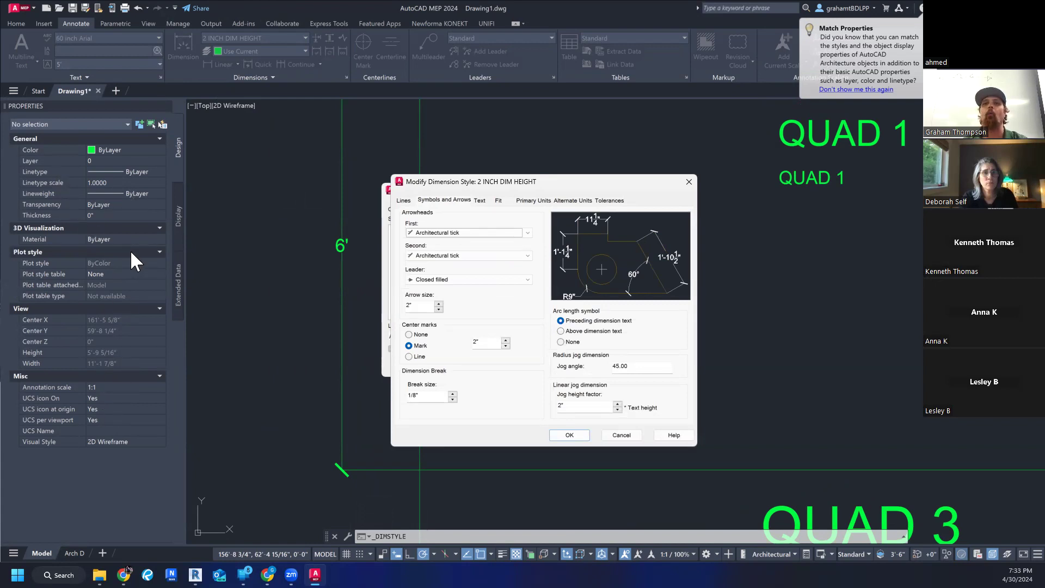
{"action": "left_click", "coordinate": [455, 233]}
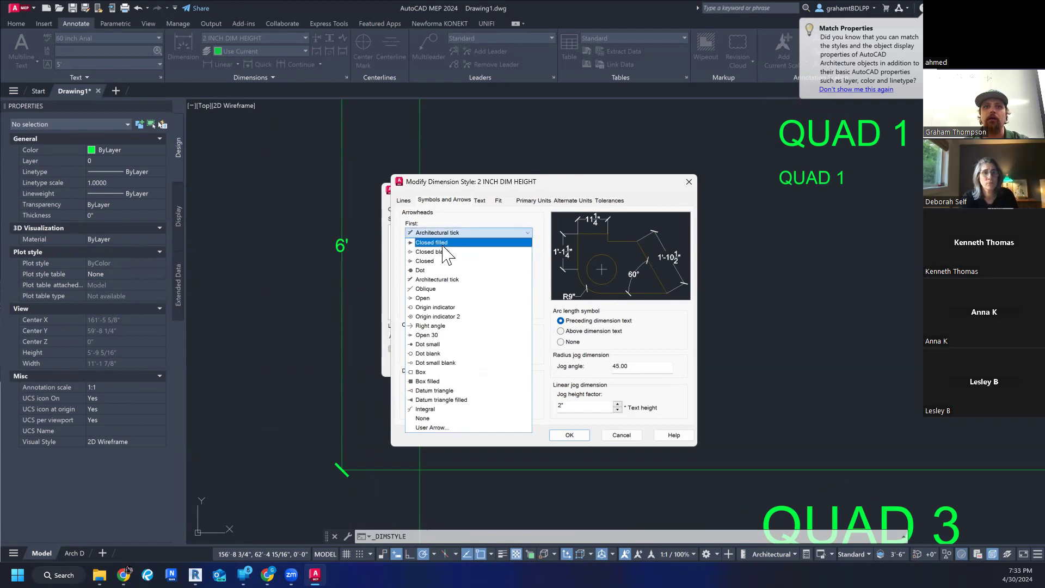
{"action": "left_click", "coordinate": [444, 252]}
{"action": "left_click", "coordinate": [446, 256]}
{"action": "left_click", "coordinate": [448, 266]}
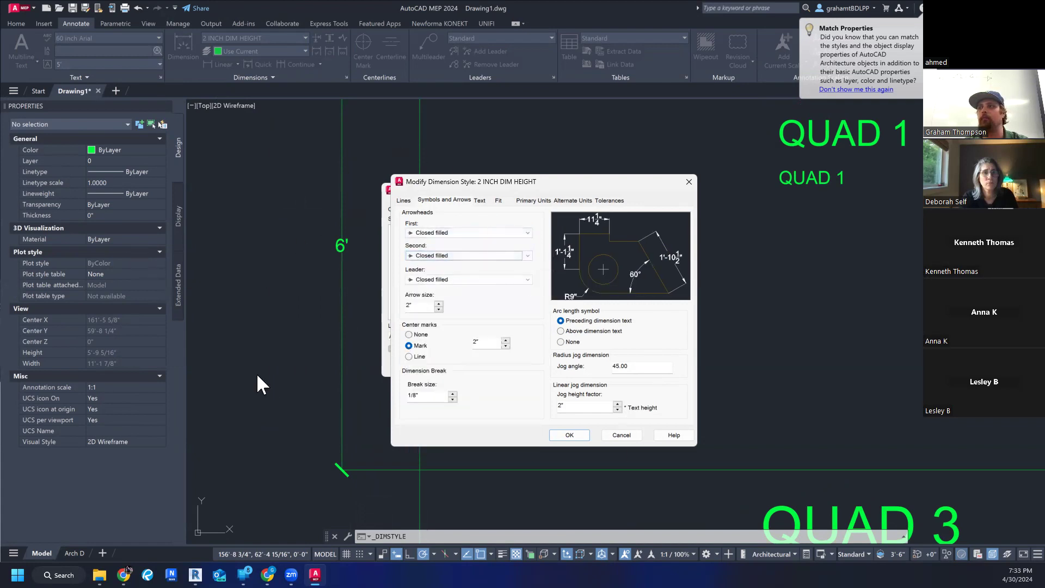
{"action": "left_click", "coordinate": [570, 435]}
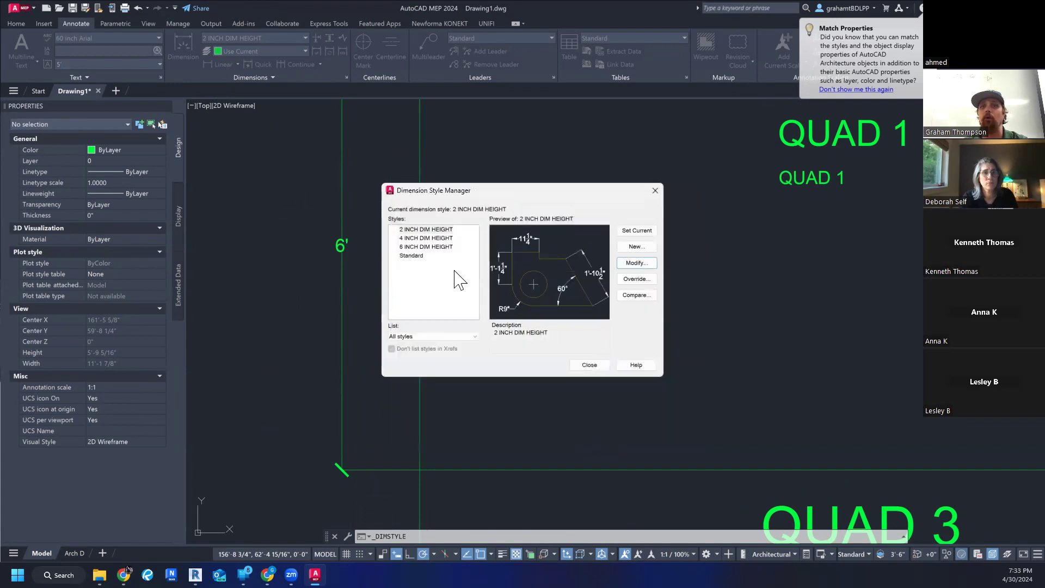
{"action": "left_click", "coordinate": [593, 365]}
- Override Arrow 2 of the vertical dimension beside Quad 1 with Closed filled and clear the selection
{"action": "scroll", "coordinate": [350, 374], "scroll_direction": "down", "scroll_amount": 4}
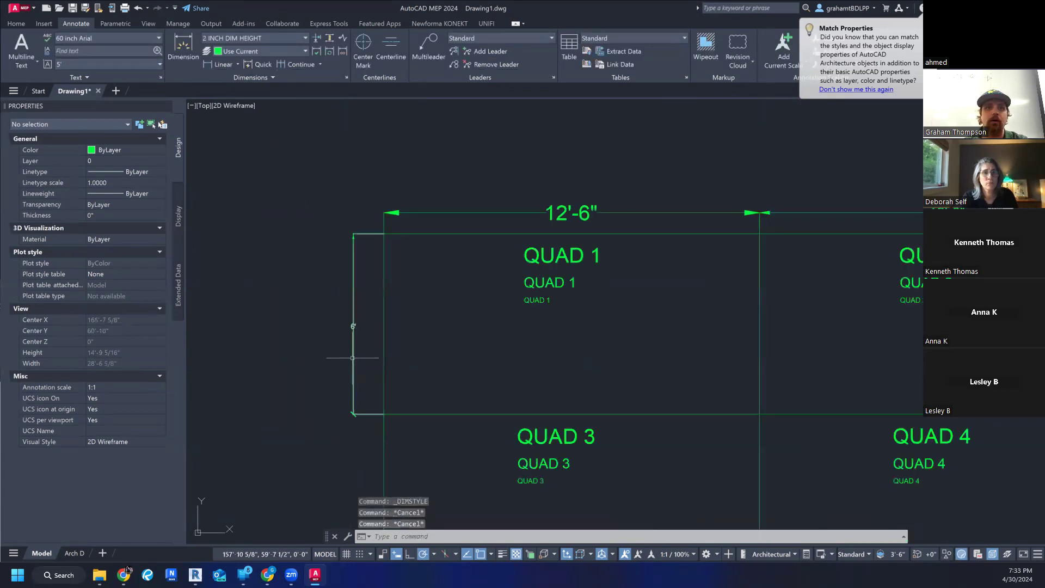
{"action": "left_click", "coordinate": [353, 358]}
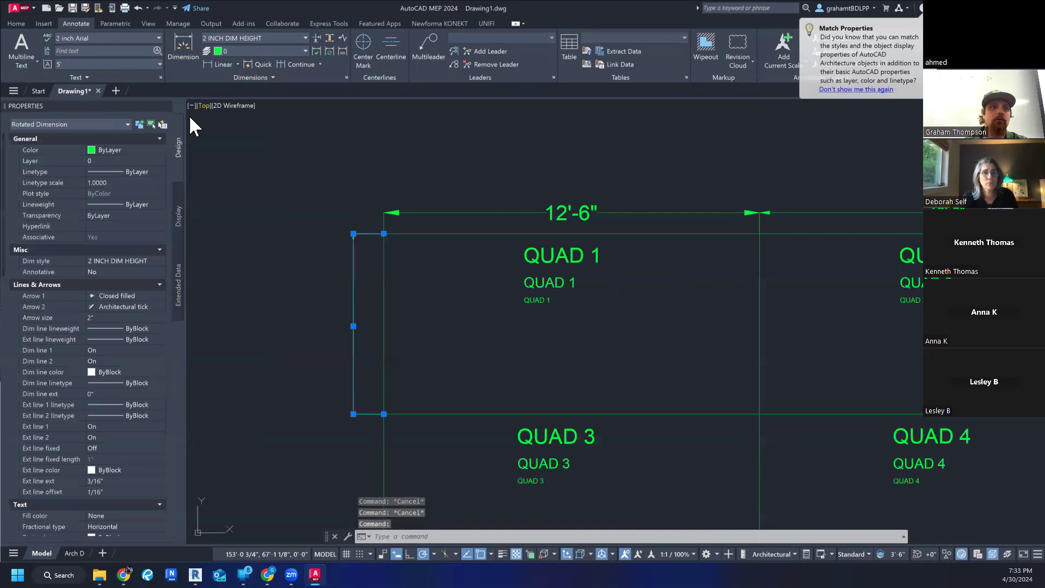
{"action": "left_click", "coordinate": [133, 306]}
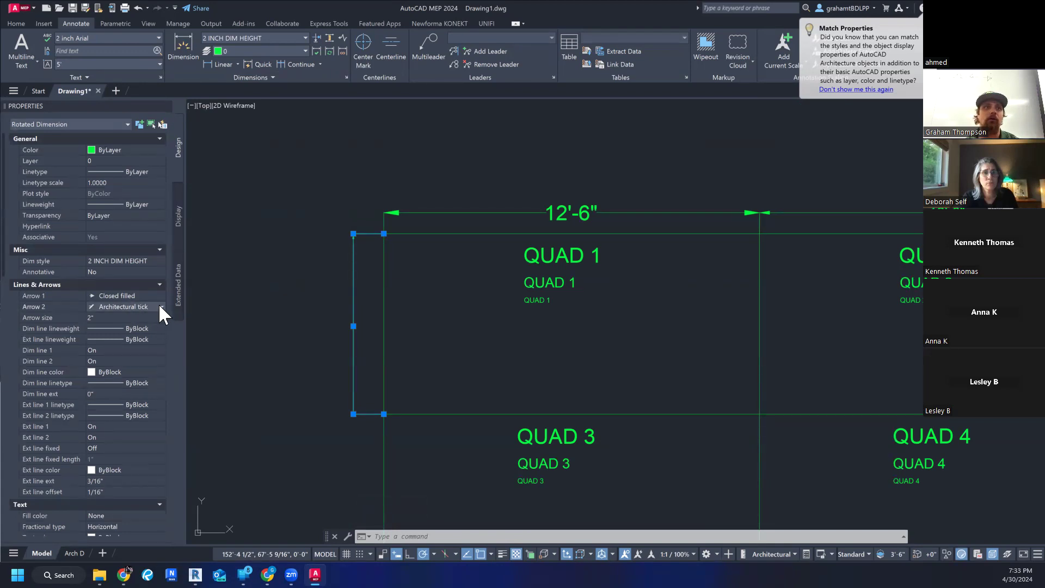
{"action": "left_click", "coordinate": [159, 307]}
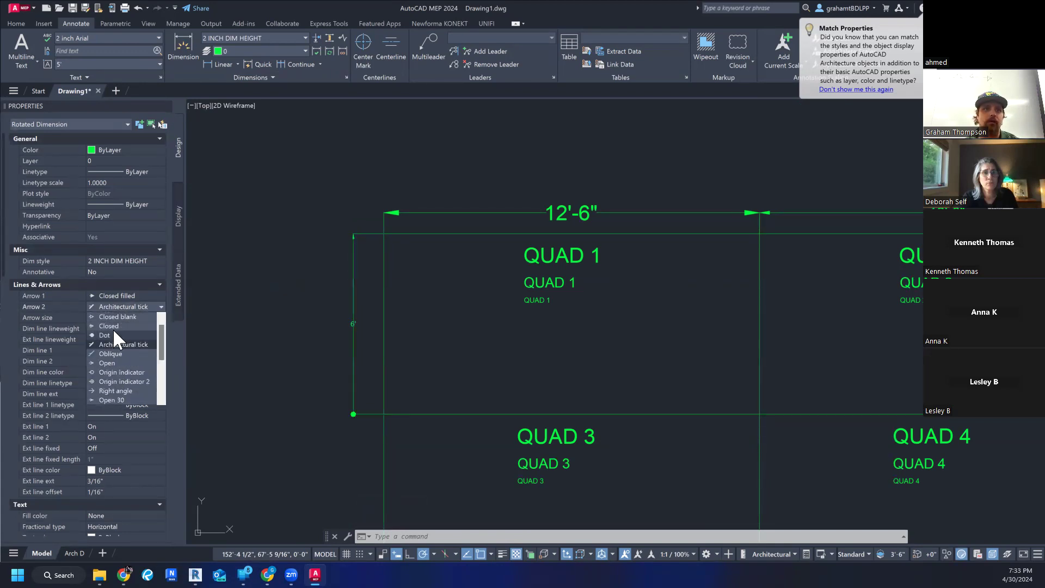
{"action": "scroll", "coordinate": [117, 318], "scroll_direction": "up", "scroll_amount": 1}
{"action": "left_click", "coordinate": [120, 317]}
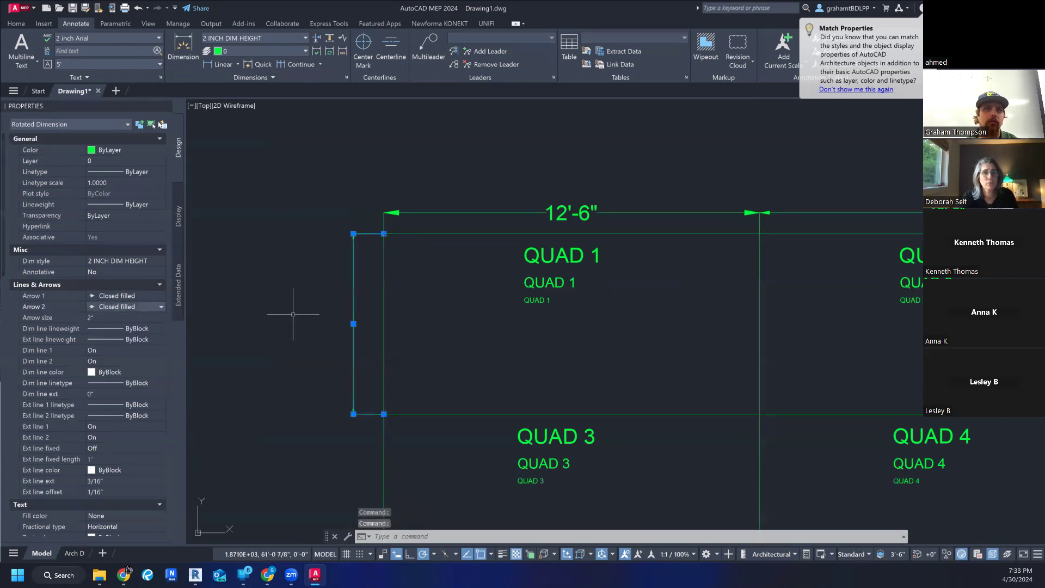
{"action": "left_click", "coordinate": [294, 314]}
{"action": "key", "text": "Escape"}
{"action": "key", "text": "Escape"}
{"action": "key", "text": "Escape"}
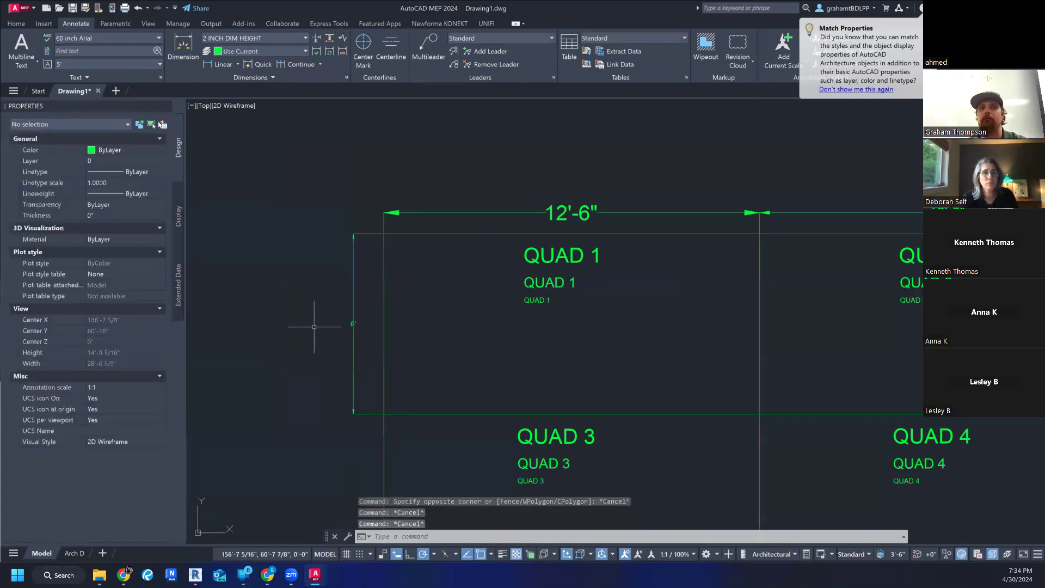
- Review the line, arrow and text properties of the vertical dimension beside Quad 1, and clear the selection
{"action": "scroll", "coordinate": [310, 321], "scroll_direction": "down", "scroll_amount": 2}
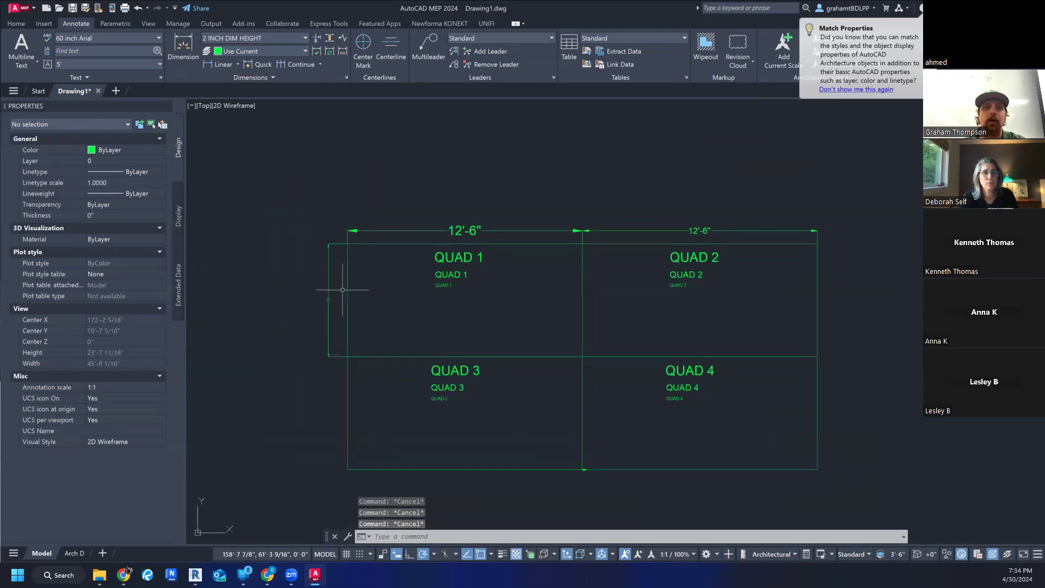
{"action": "scroll", "coordinate": [349, 327], "scroll_direction": "up", "scroll_amount": 2}
{"action": "left_click", "coordinate": [330, 280]}
{"action": "left_click", "coordinate": [321, 281]}
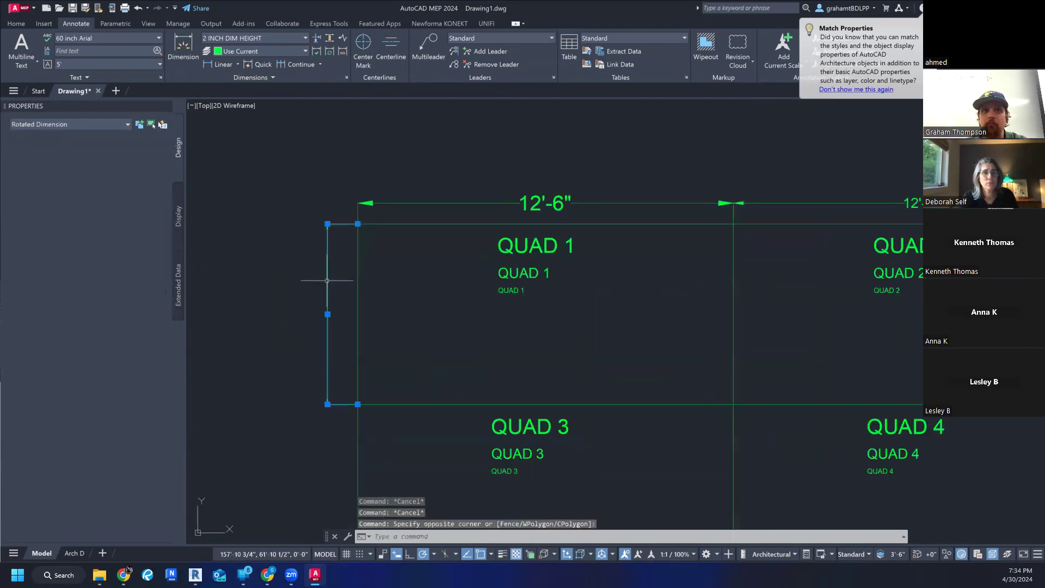
{"action": "scroll", "coordinate": [107, 347], "scroll_direction": "down", "scroll_amount": 3}
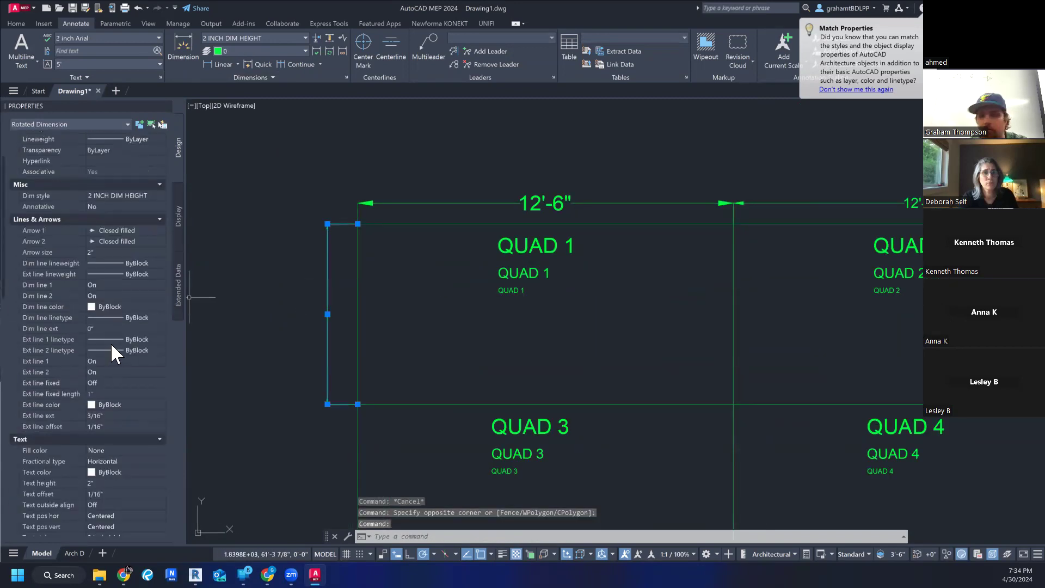
{"action": "scroll", "coordinate": [126, 349], "scroll_direction": "down", "scroll_amount": 2}
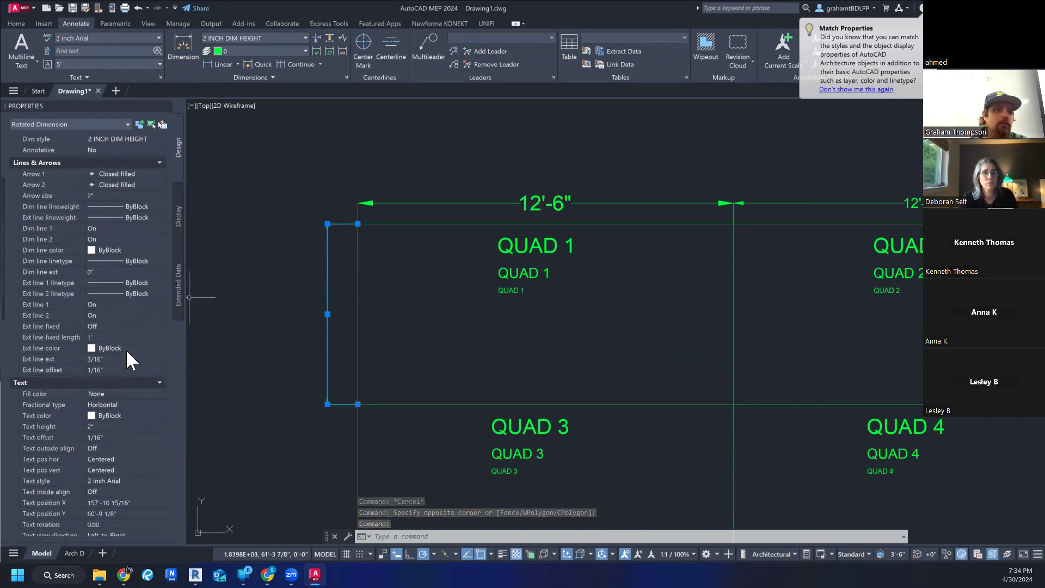
{"action": "middle_click_drag", "start_coordinate": [277, 384], "coordinate": [306, 303]}
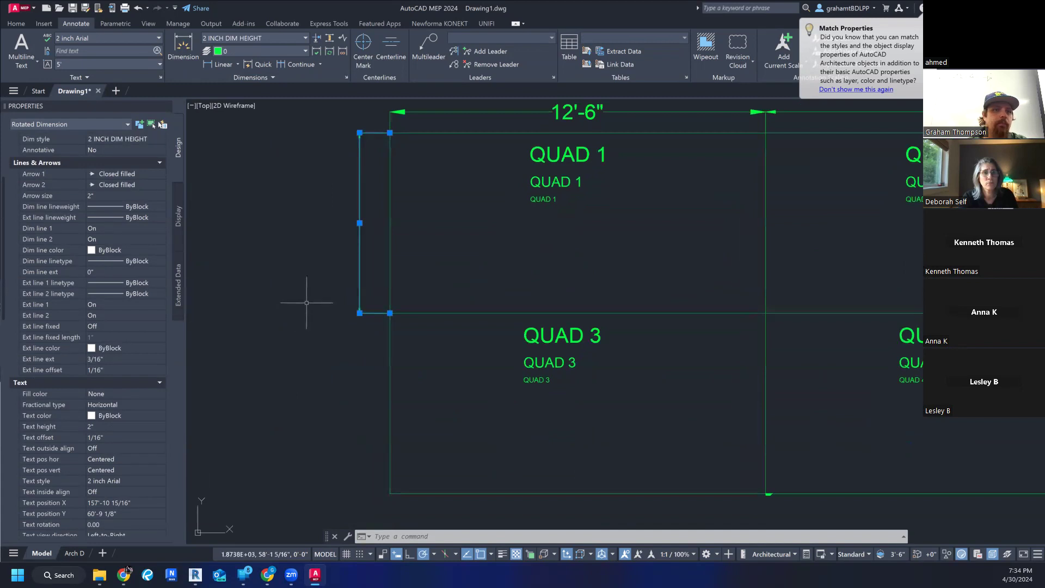
{"action": "key", "text": "Escape"}
{"action": "key", "text": "Escape"}
- Open the Dimension Style Manager to review the available dimension styles and the 2 INCH DIM HEIGHT preview, and close it
{"action": "scroll", "coordinate": [331, 301], "scroll_direction": "down", "scroll_amount": 2}
{"action": "middle_click_drag", "start_coordinate": [533, 353], "coordinate": [481, 361]}
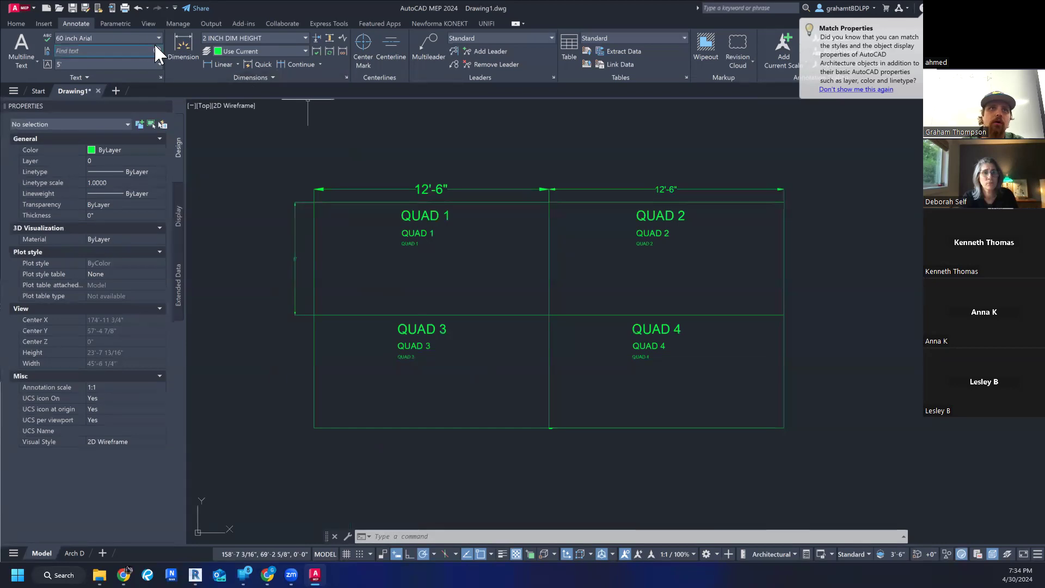
{"action": "left_click", "coordinate": [256, 48]}
{"action": "left_click", "coordinate": [256, 48]}
{"action": "left_click", "coordinate": [254, 76]}
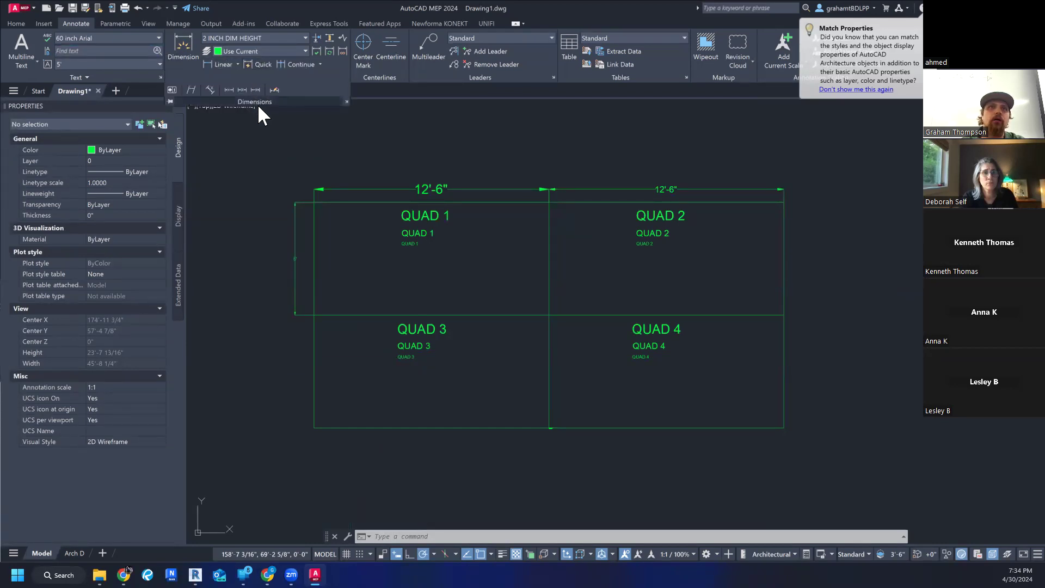
{"action": "left_click", "coordinate": [263, 37]}
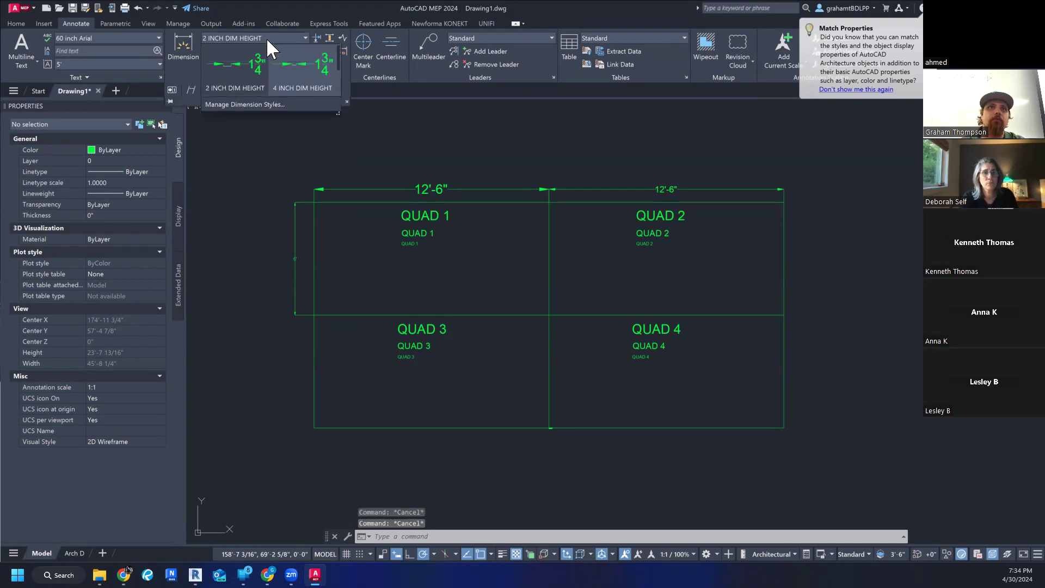
{"action": "left_click", "coordinate": [233, 100]}
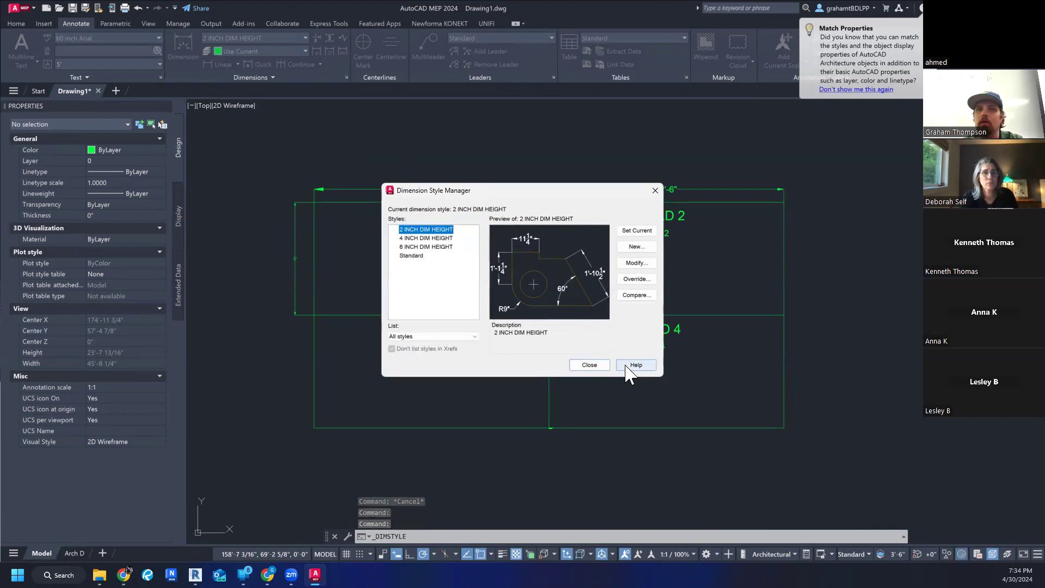
{"action": "left_click", "coordinate": [598, 365]}
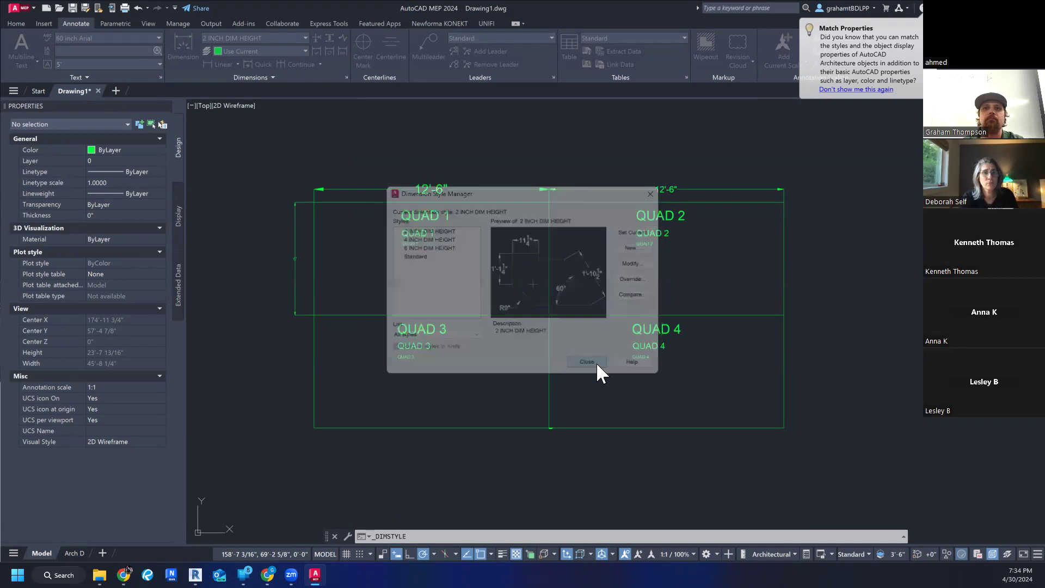
{"action": "scroll", "coordinate": [599, 361], "scroll_direction": "down", "scroll_amount": 2}
{"action": "key", "text": "Escape"}
{"action": "key", "text": "Escape"}
{"action": "key", "text": "Escape"}
{"action": "scroll", "coordinate": [536, 375], "scroll_direction": "up", "scroll_amount": 3}
{"action": "middle_click_drag", "start_coordinate": [533, 367], "coordinate": [542, 400]}
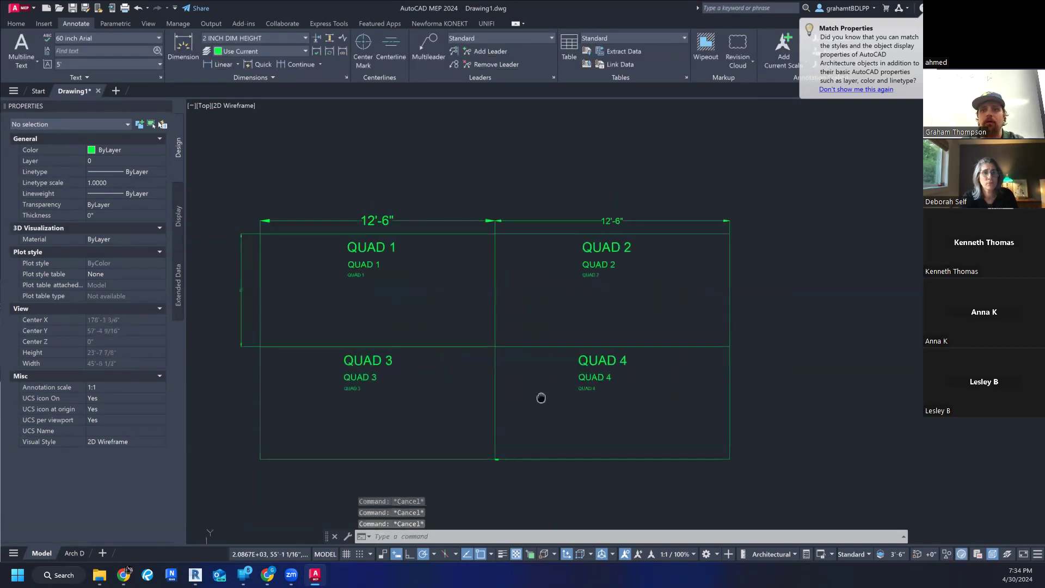
{"action": "middle_click_drag", "start_coordinate": [446, 210], "coordinate": [426, 198]}
{"action": "scroll", "coordinate": [422, 184], "scroll_direction": "down", "scroll_amount": 2}
{"action": "mouse_move", "coordinate": [456, 249]}
{"action": "middle_mouse_down"}
{"action": "mouse_move", "coordinate": [434, 243]}
{"action": "mouse_move", "coordinate": [423, 261]}
{"action": "mouse_move", "coordinate": [425, 277]}
{"action": "mouse_move", "coordinate": [442, 281]}
{"action": "middle_mouse_up"}
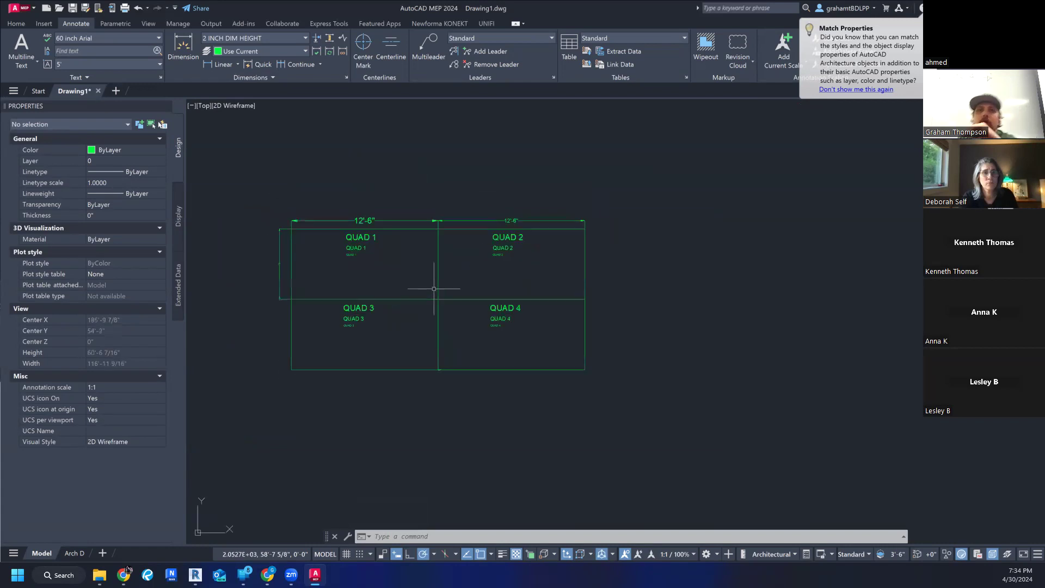
{"action": "scroll", "coordinate": [430, 289], "scroll_direction": "up", "scroll_amount": 2}
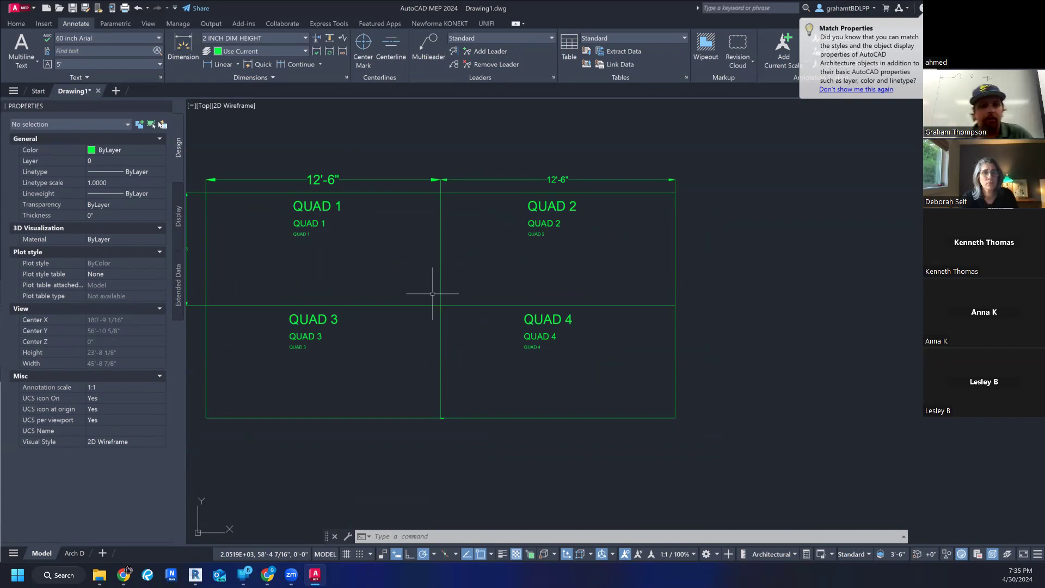
{"action": "key", "text": "Escape"}
{"action": "key", "text": "Escape"}
{"action": "key", "text": "Escape"}
{"action": "scroll", "coordinate": [720, 381], "scroll_direction": "down", "scroll_amount": 3}
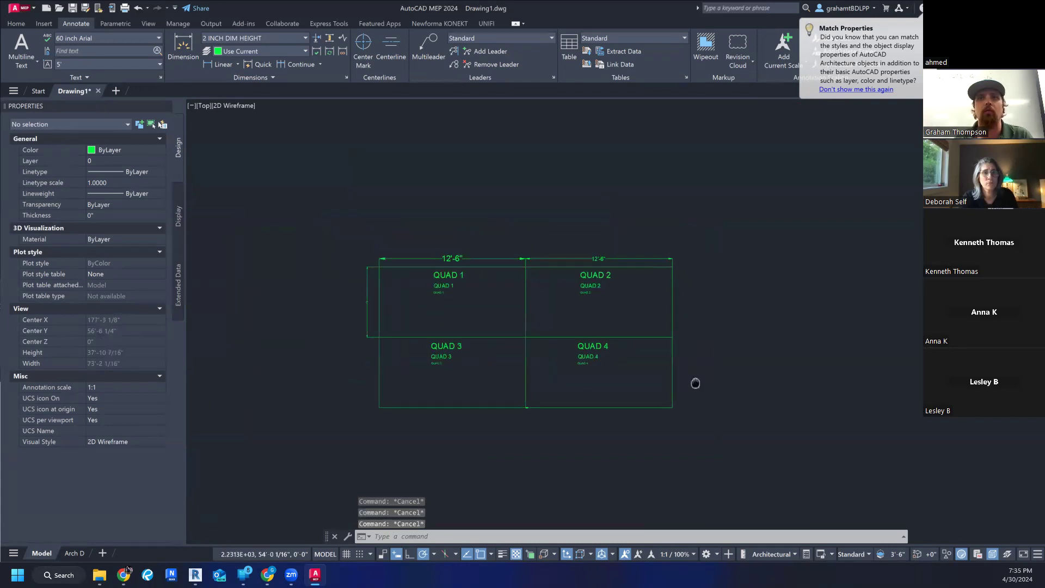
{"action": "middle_click_drag", "start_coordinate": [698, 389], "coordinate": [657, 389]}
{"action": "mouse_move", "coordinate": [610, 385]}
{"action": "middle_mouse_down"}
{"action": "mouse_move", "coordinate": [598, 311]}
{"action": "mouse_move", "coordinate": [598, 404]}
{"action": "middle_mouse_up"}
{"action": "middle_click_drag", "start_coordinate": [526, 277], "coordinate": [542, 317]}
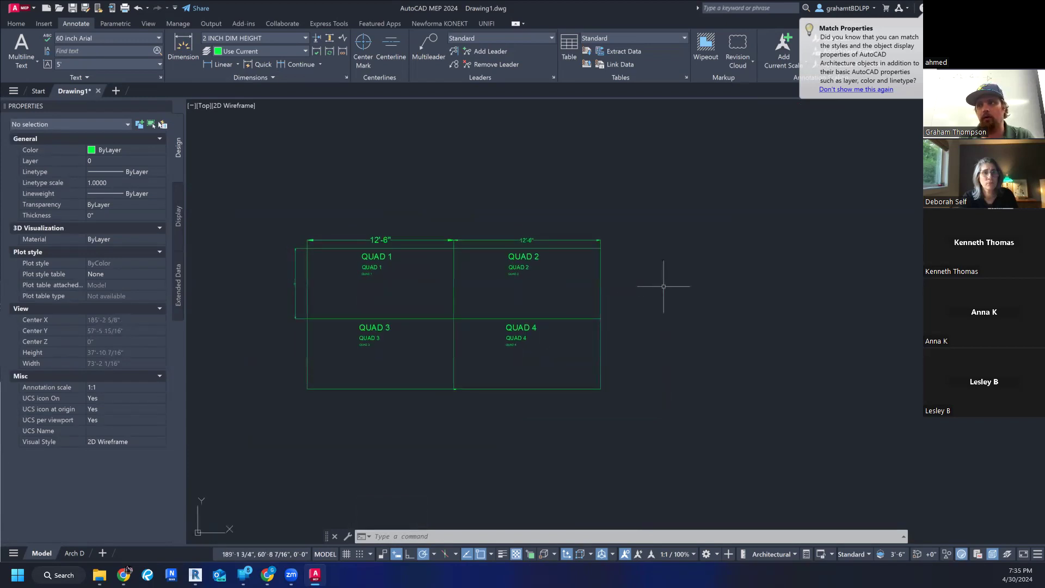
{"action": "mouse_move", "coordinate": [538, 240]}
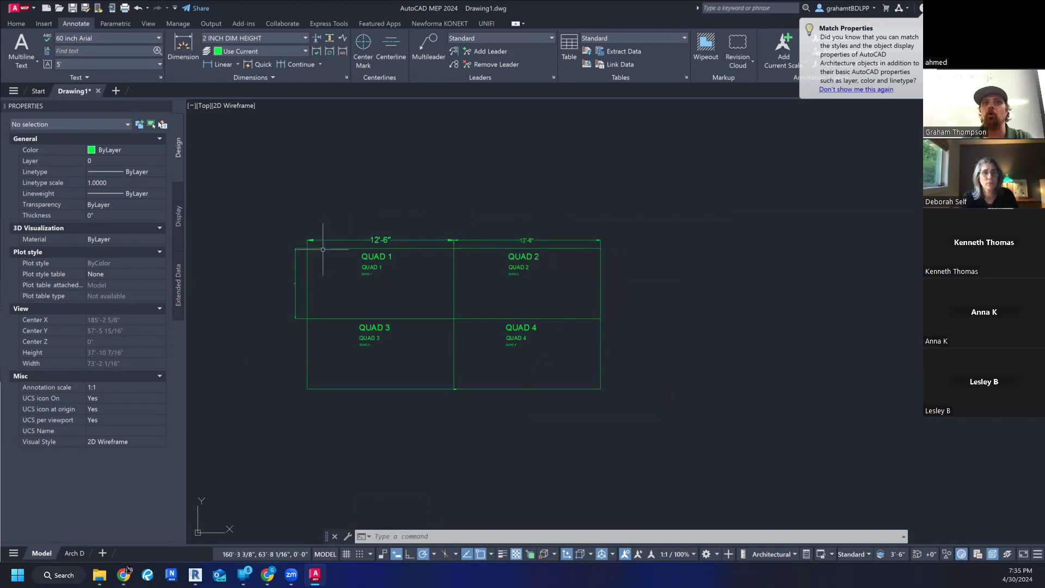
{"action": "middle_click_drag", "start_coordinate": [418, 349], "coordinate": [409, 338]}
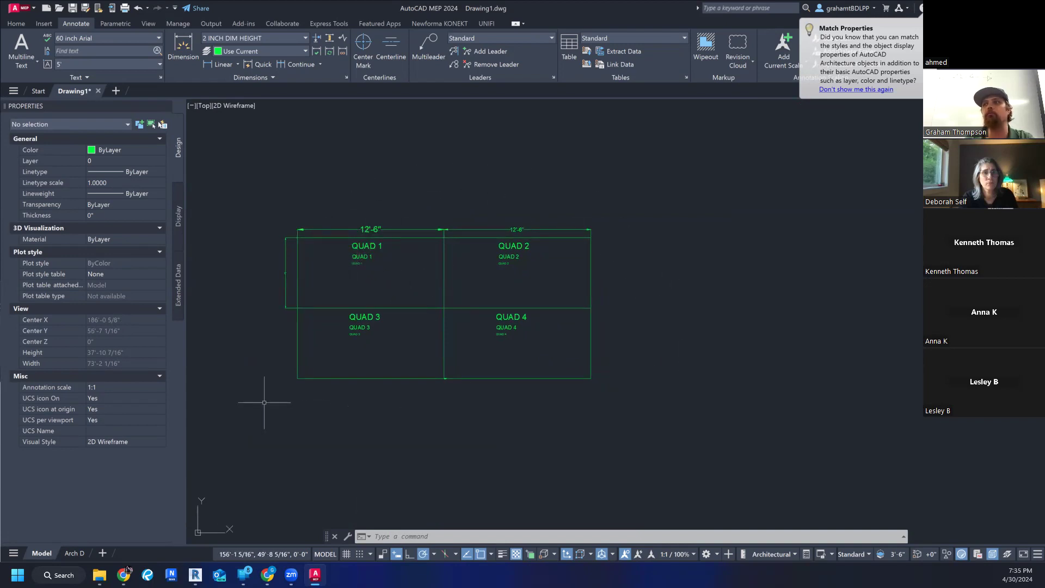
- Compare the style and arrow properties of the dimensions above Quad 1 and Quad 2, and clear the selection
{"action": "scroll", "coordinate": [333, 251], "scroll_direction": "up", "scroll_amount": 2}
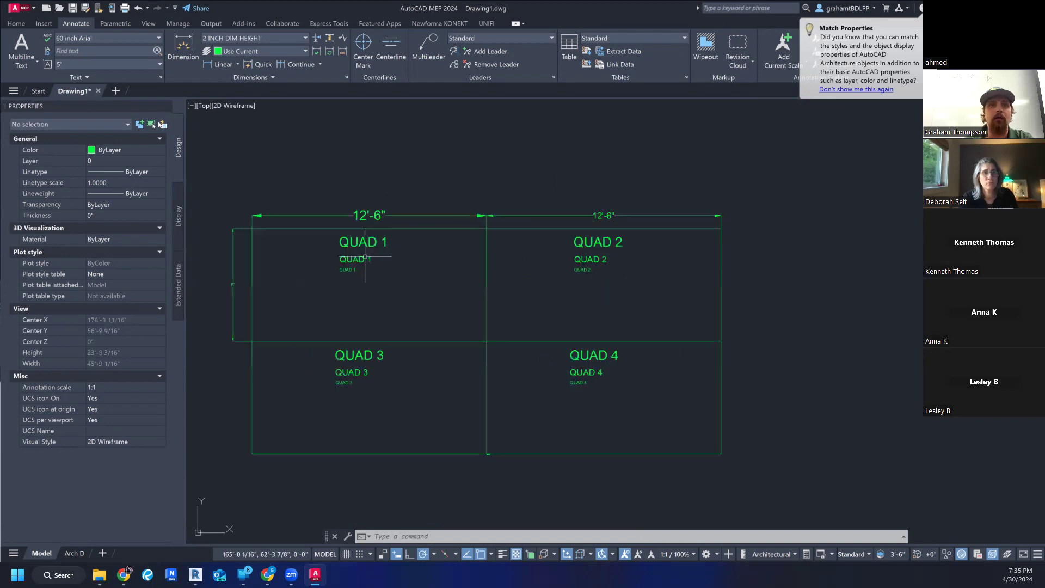
{"action": "left_click", "coordinate": [374, 215]}
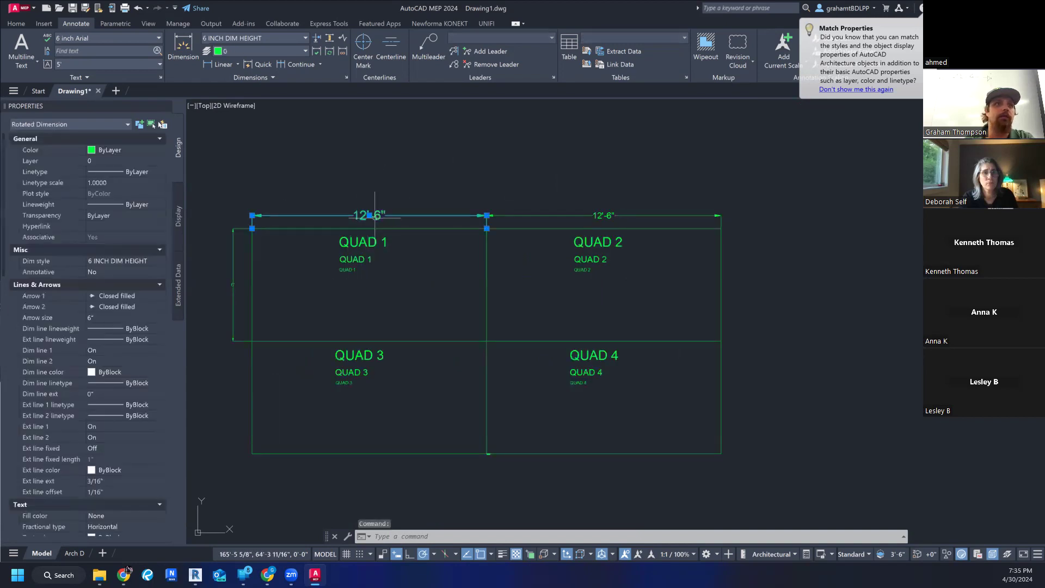
{"action": "left_click", "coordinate": [541, 216]}
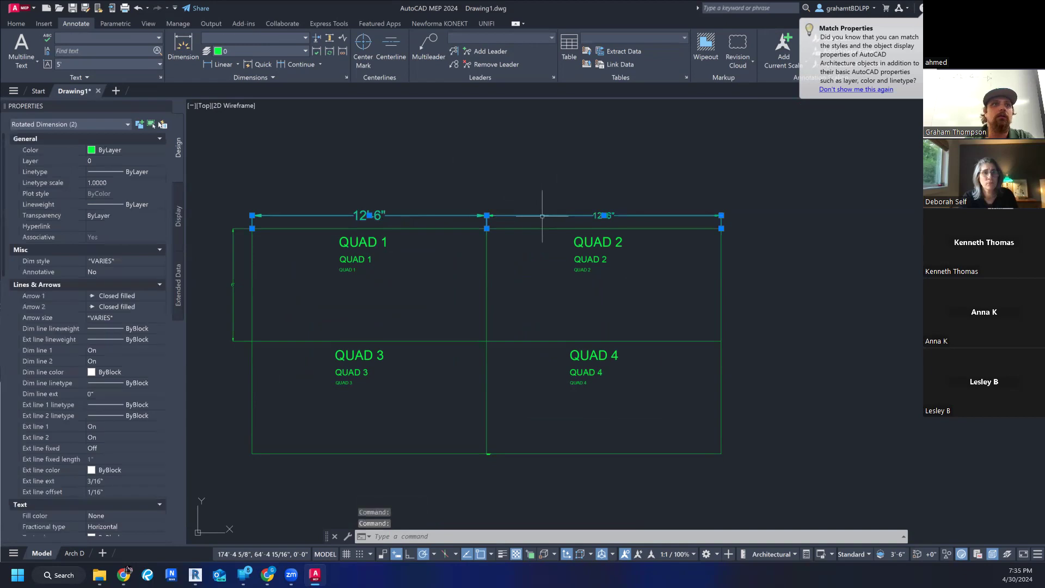
{"action": "key", "text": "Escape"}
{"action": "key", "text": "Escape"}
{"action": "left_click", "coordinate": [607, 215]}
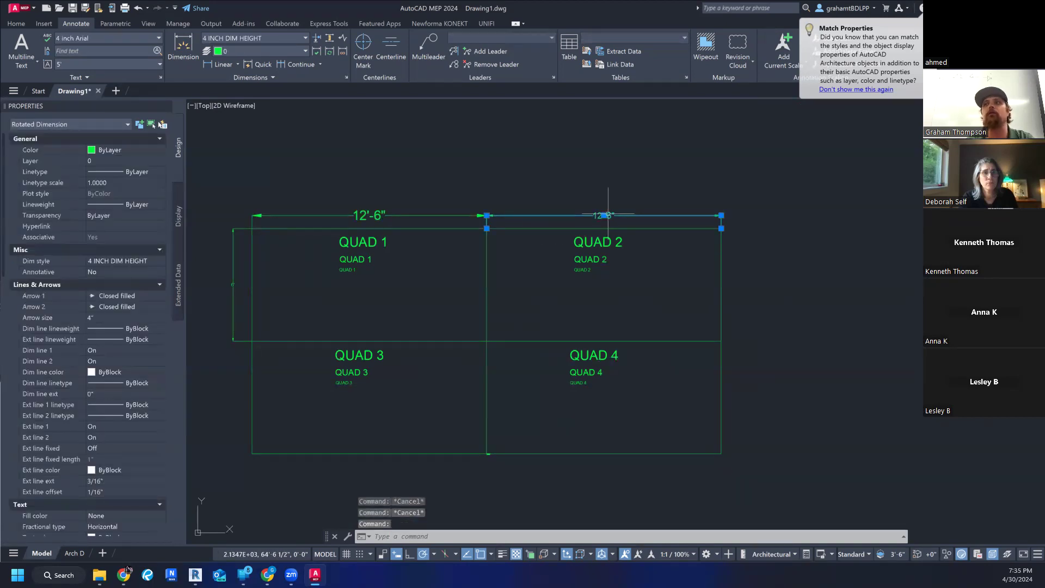
{"action": "key", "text": "Escape"}
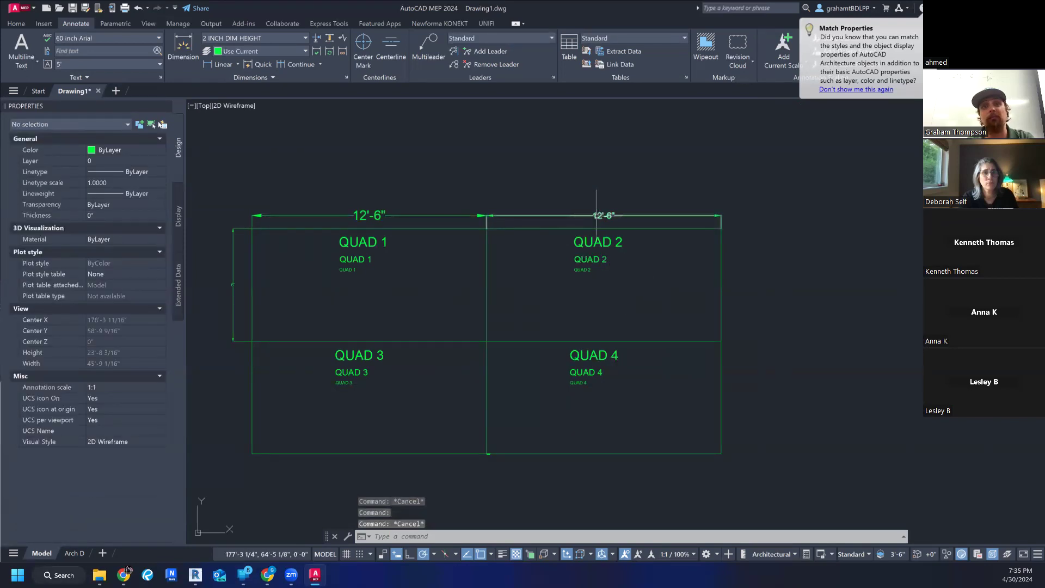
{"action": "key", "text": "Escape"}
{"action": "key", "text": "Escape"}
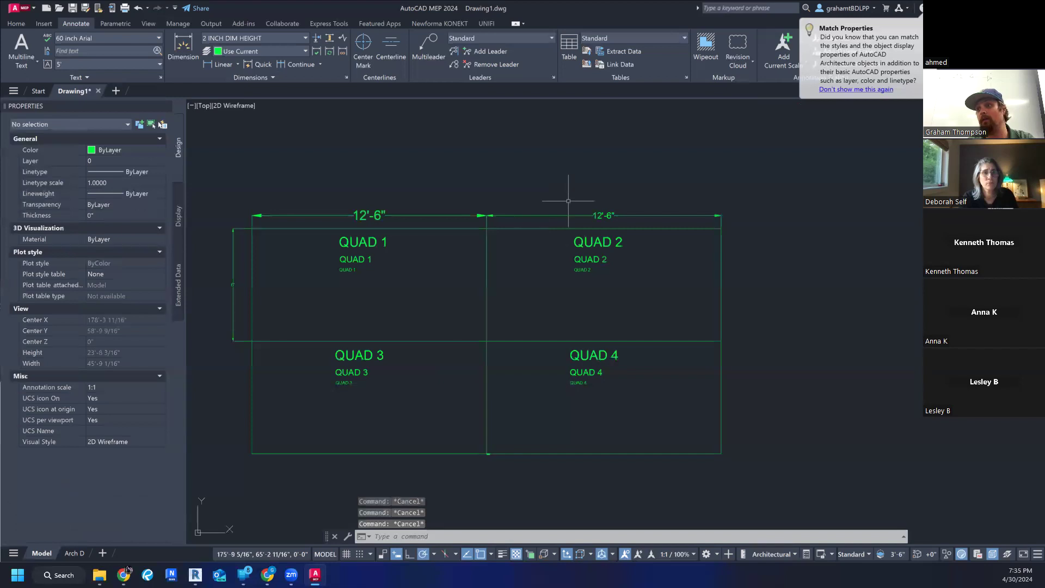
{"action": "scroll", "coordinate": [565, 210], "scroll_direction": "down", "scroll_amount": 3}
{"action": "left_click", "coordinate": [545, 227]}
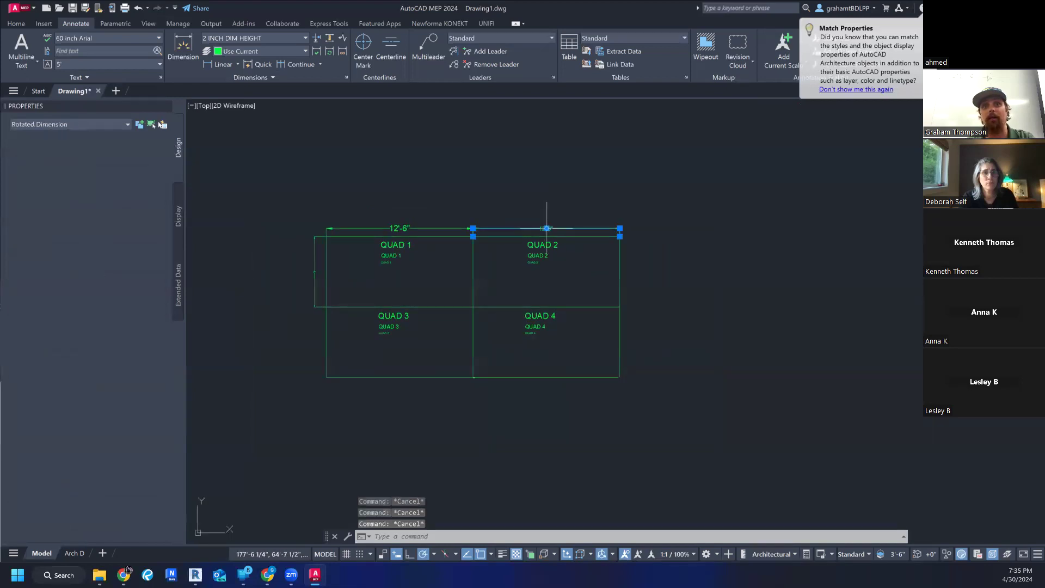
{"action": "left_click", "coordinate": [569, 222]}
{"action": "key", "text": "Escape"}
{"action": "key", "text": "Escape"}
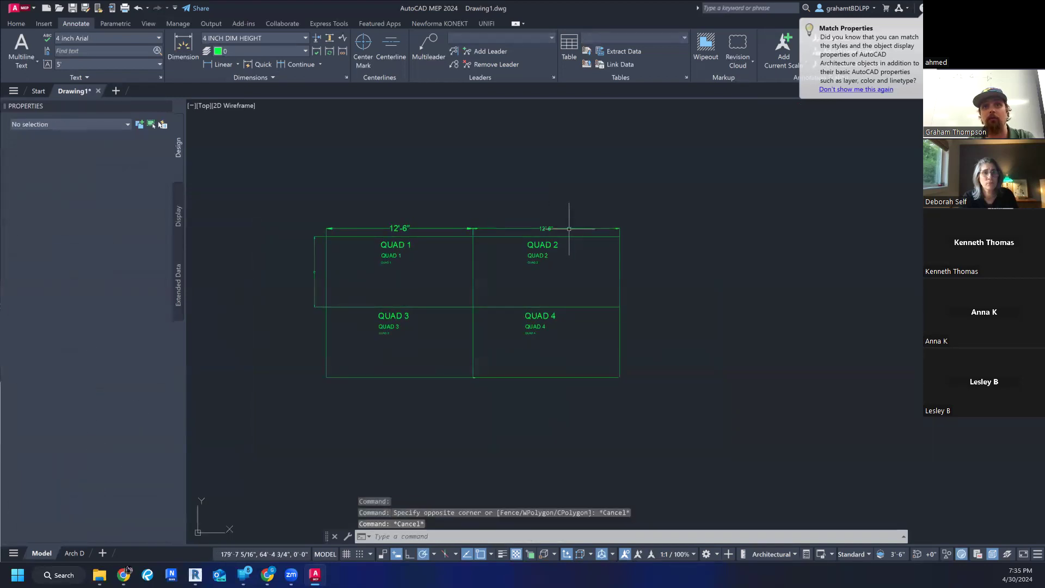
- Select all dimensions similar to the one above Quad 1, apply the 4 INCH DIM HEIGHT style to them and clear the selection
{"action": "left_click", "coordinate": [446, 228]}
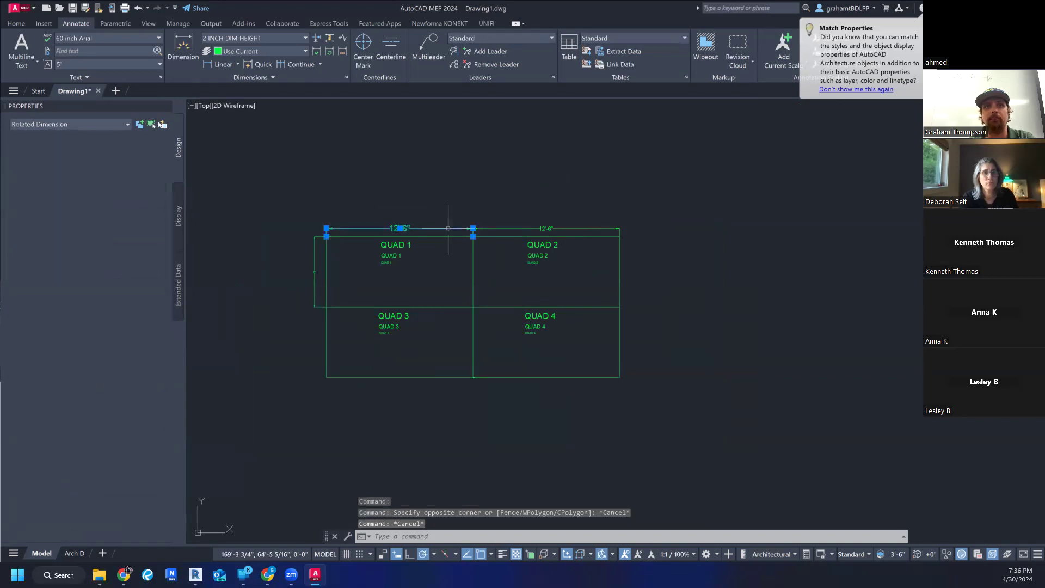
{"action": "right_click", "coordinate": [447, 228]}
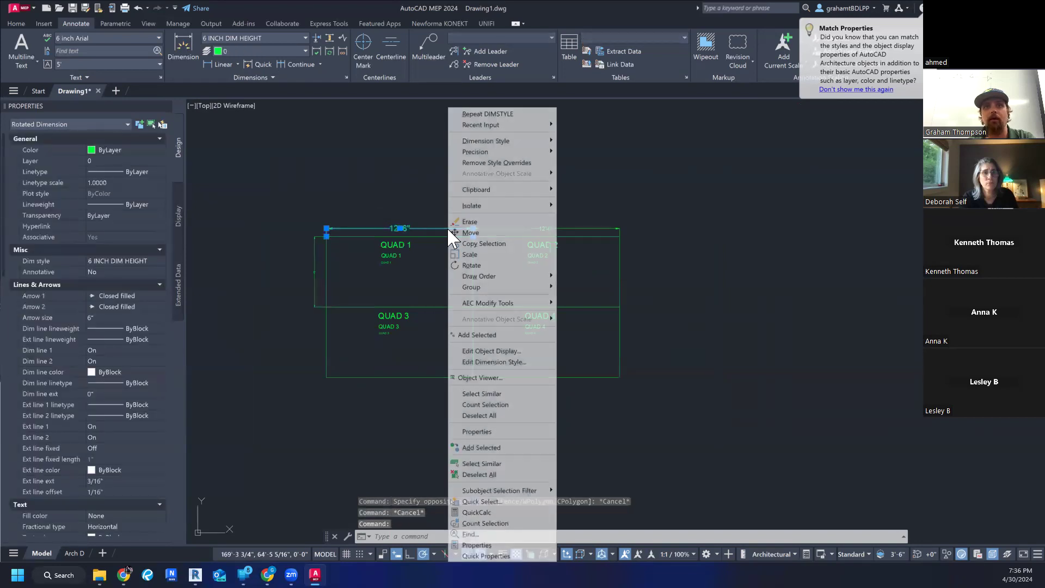
{"action": "left_click", "coordinate": [524, 464]}
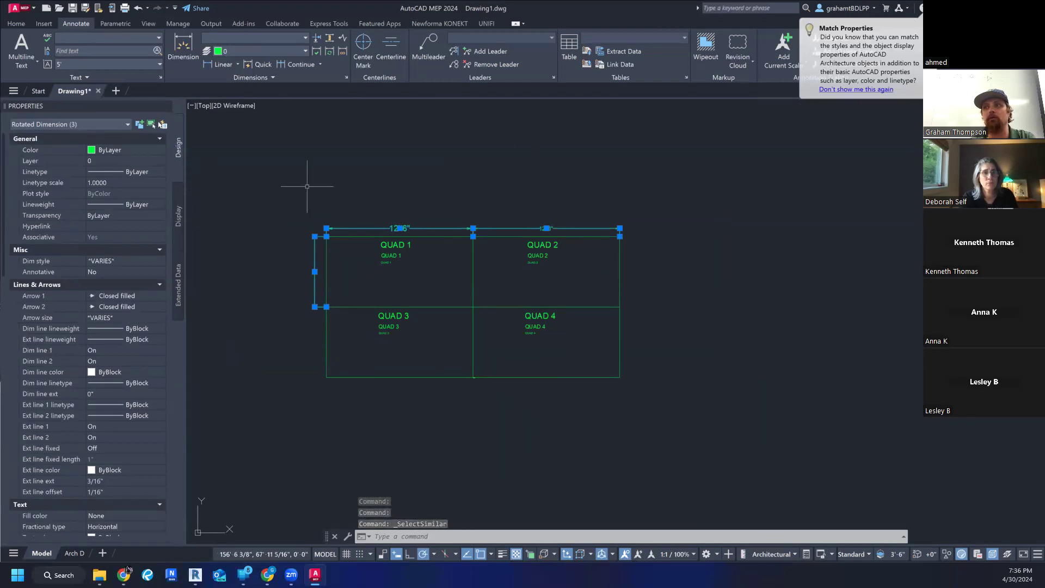
{"action": "left_click", "coordinate": [290, 34]}
{"action": "scroll", "coordinate": [254, 69], "scroll_direction": "up", "scroll_amount": 2}
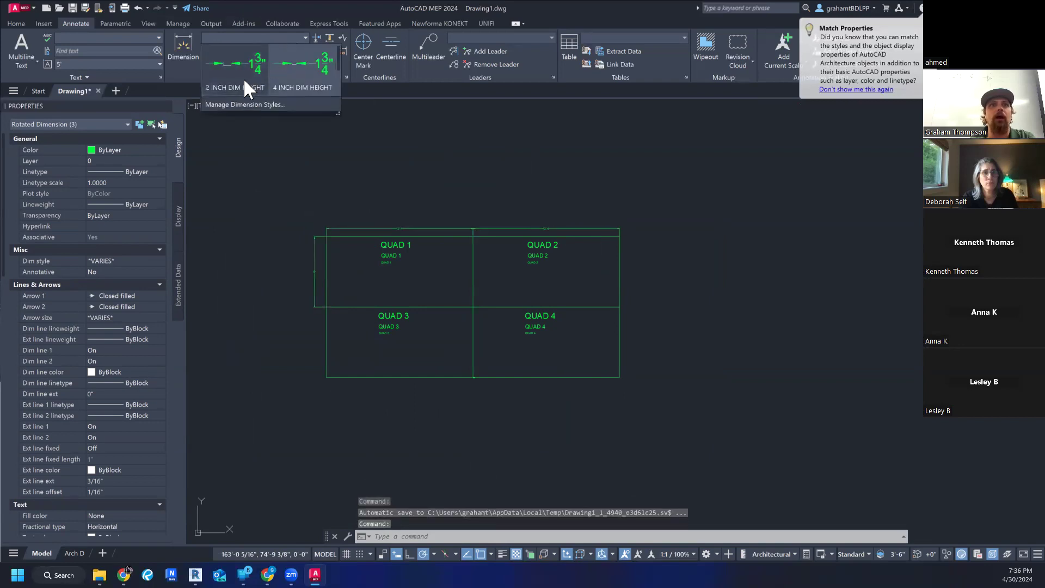
{"action": "left_click", "coordinate": [292, 76]}
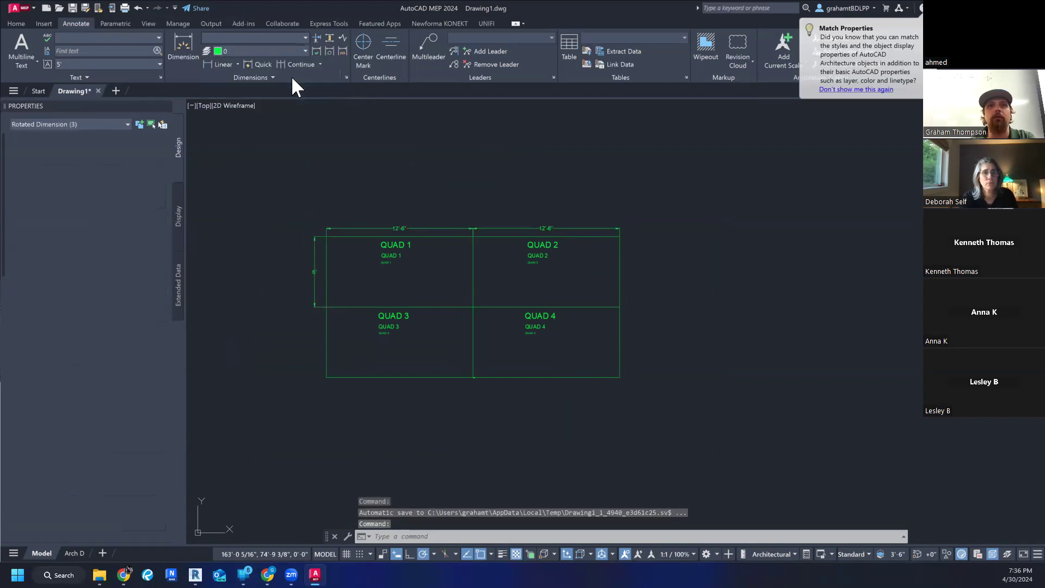
{"action": "scroll", "coordinate": [346, 227], "scroll_direction": "up", "scroll_amount": 2}
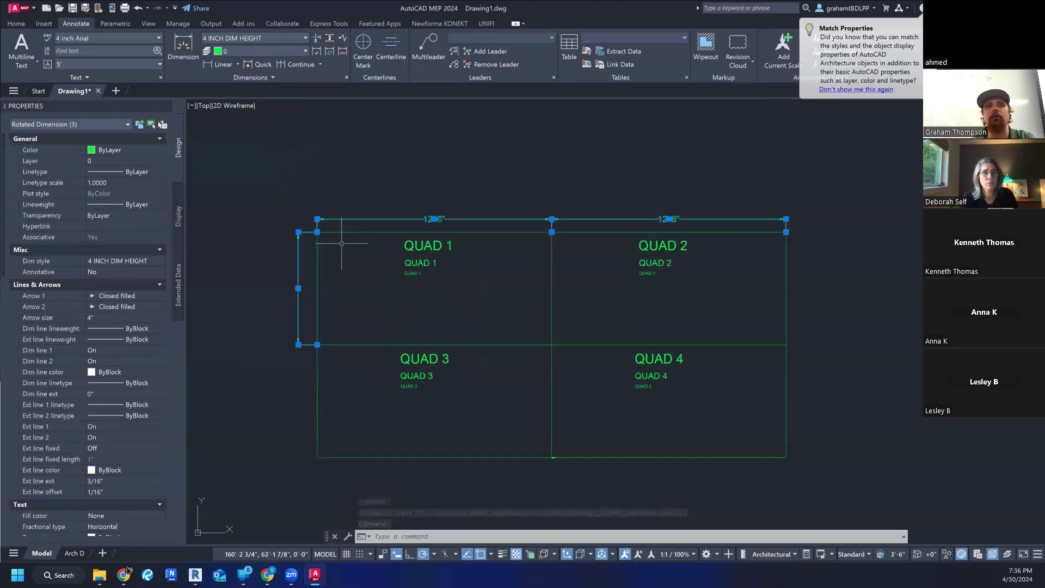
{"action": "scroll", "coordinate": [342, 219], "scroll_direction": "up", "scroll_amount": 2}
{"action": "scroll", "coordinate": [388, 192], "scroll_direction": "down", "scroll_amount": 2}
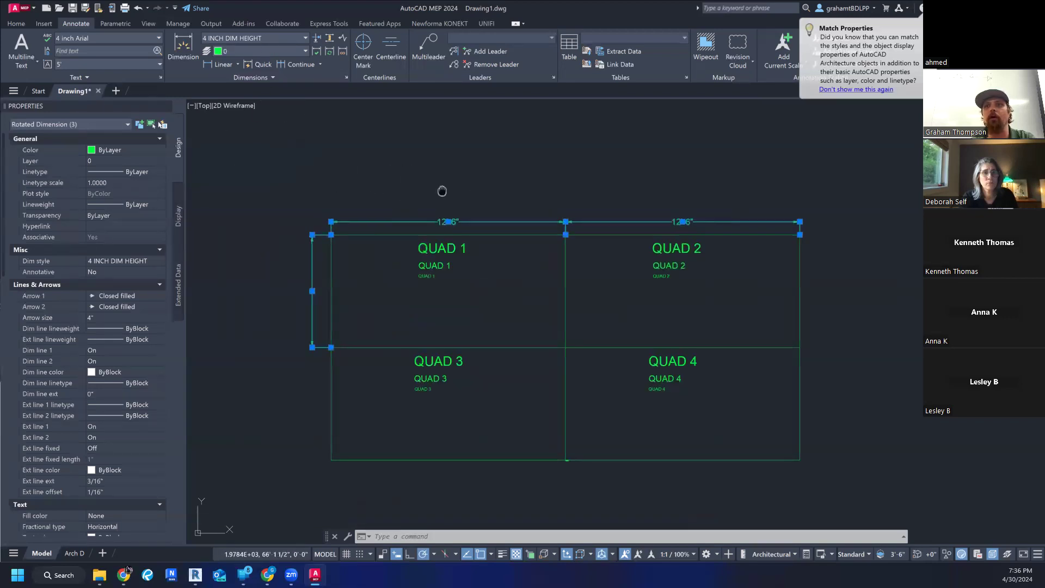
{"action": "middle_click_drag", "start_coordinate": [441, 191], "coordinate": [404, 187]}
{"action": "key", "text": "Escape"}
{"action": "key", "text": "Escape"}
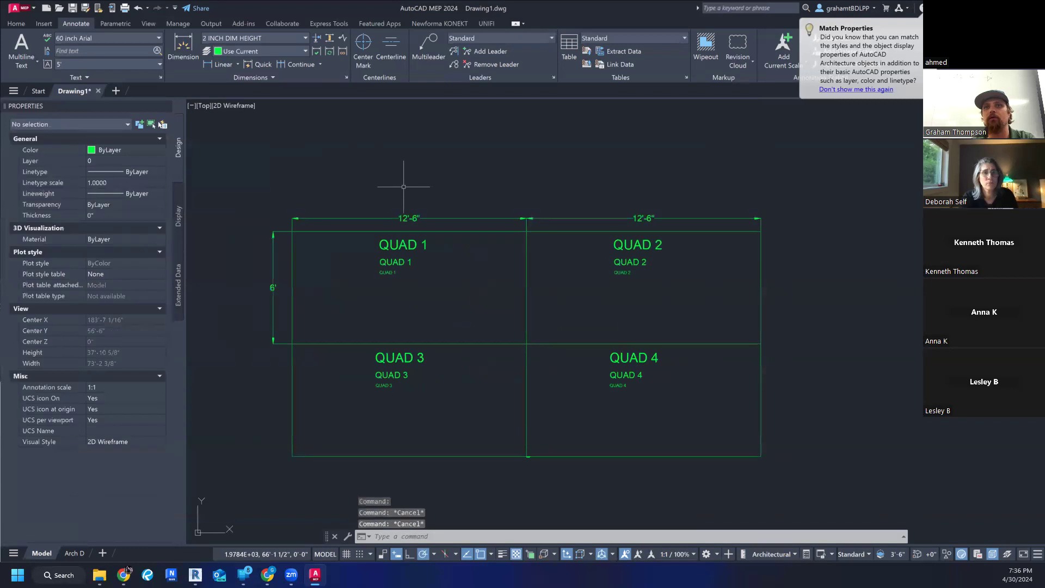
- Review the text properties of the largest QUAD 1 label and clear the selection
{"action": "left_click", "coordinate": [405, 247]}
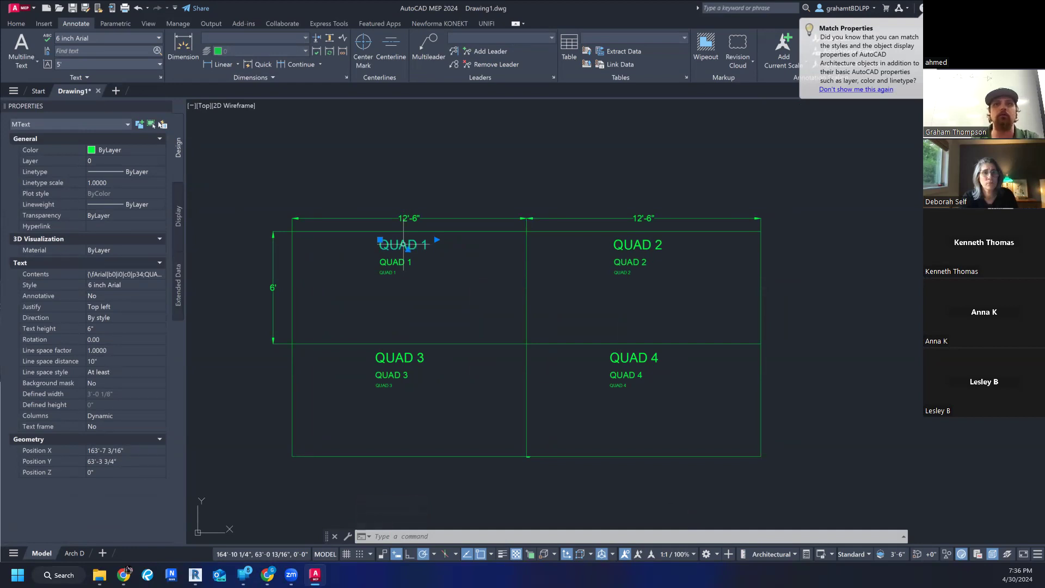
{"action": "left_click", "coordinate": [399, 301]}
{"action": "key", "text": "Escape"}
{"action": "key", "text": "Escape"}
{"action": "key", "text": "Escape"}
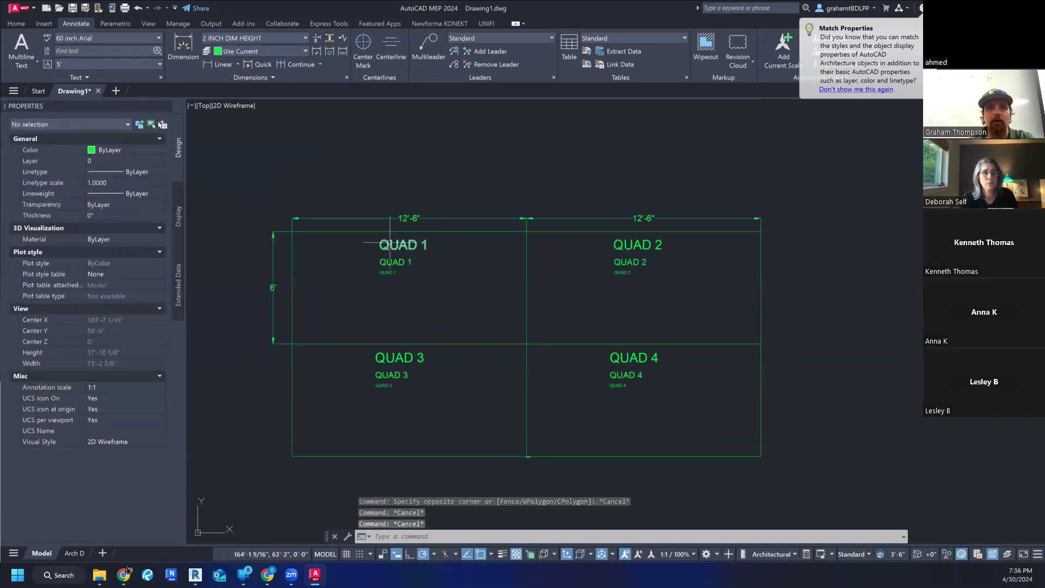
{"action": "left_click", "coordinate": [387, 245]}
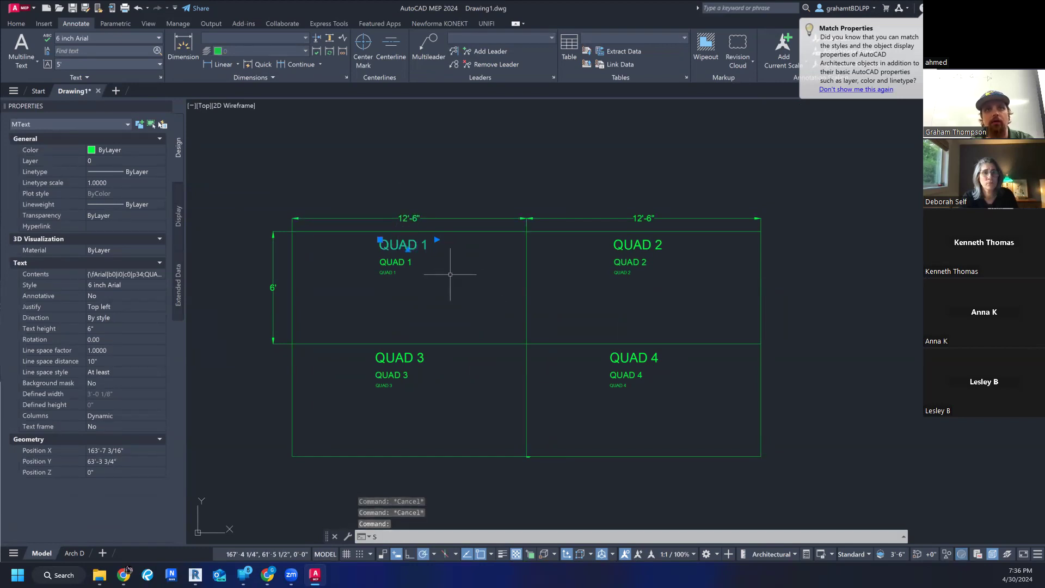
{"action": "key", "text": "Escape"}
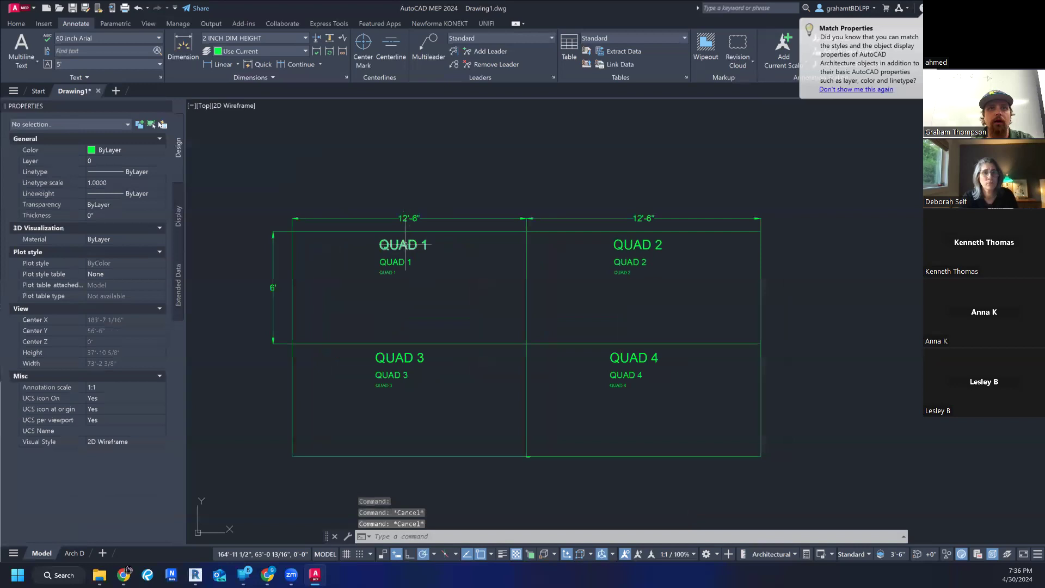
- Select all text similar to the largest QUAD 1 label using Select Similar, and clear the selection
{"action": "right_click", "coordinate": [406, 245]}
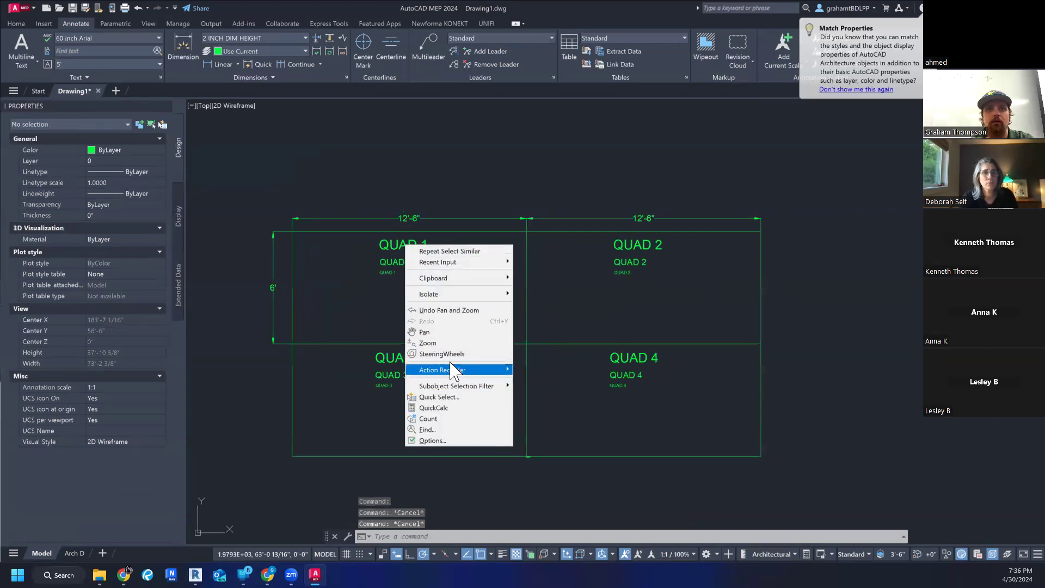
{"action": "left_click", "coordinate": [393, 242]}
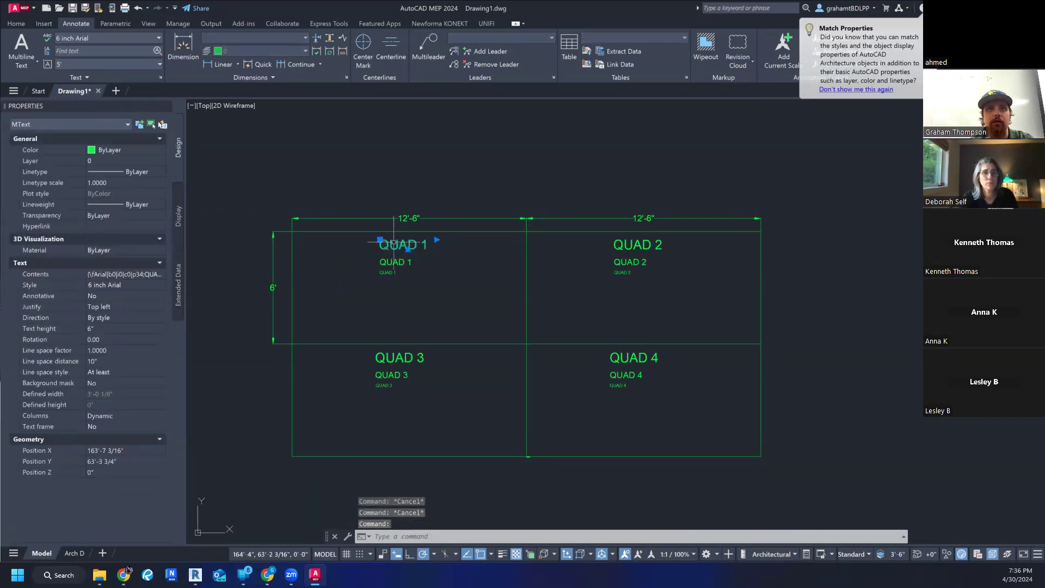
{"action": "right_click", "coordinate": [393, 242]}
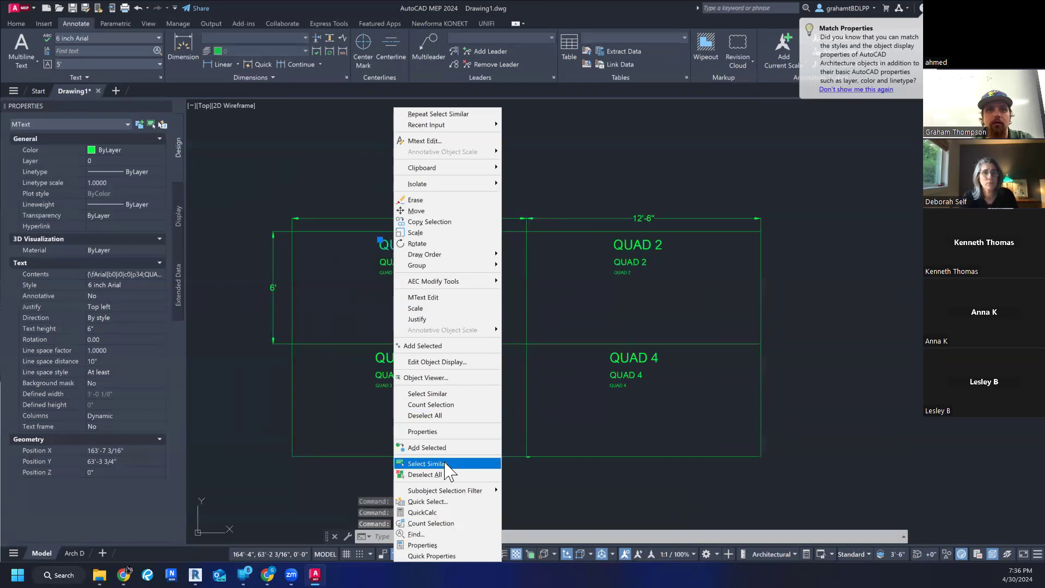
{"action": "left_click", "coordinate": [427, 464]}
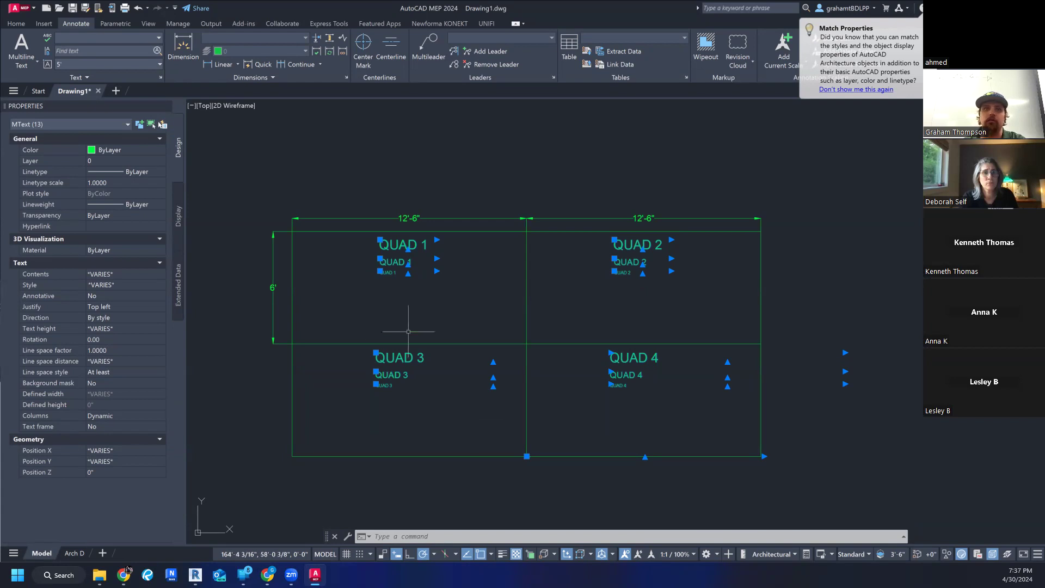
{"action": "key", "text": "Escape"}
{"action": "key", "text": "Escape"}
{"action": "key", "text": "Escape"}
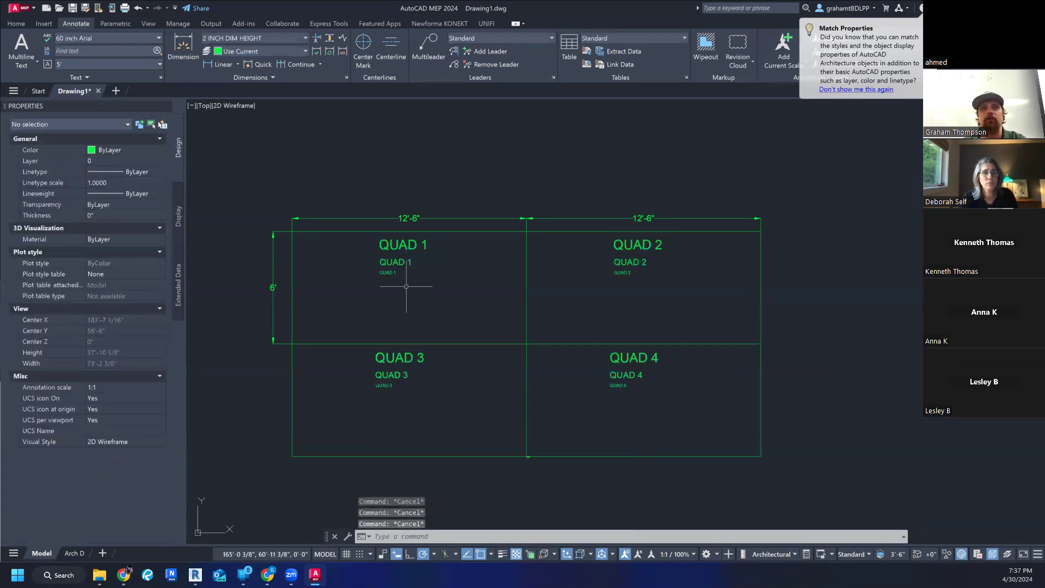
- Apply the 4 inch Arial text style to the largest label in each of the four quads, and clear the selection
{"action": "left_click", "coordinate": [410, 245]}
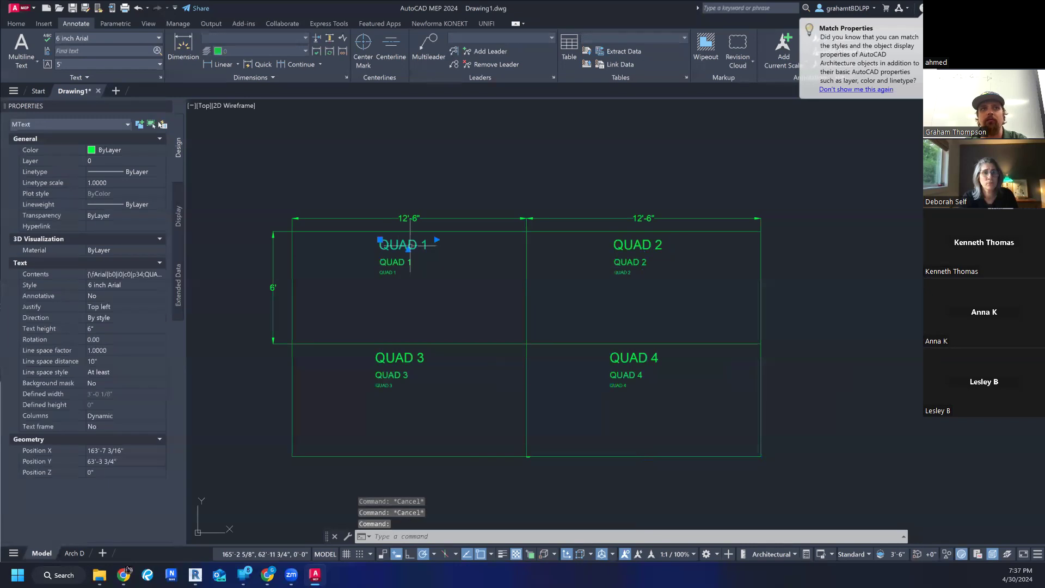
{"action": "left_click", "coordinate": [630, 239]}
{"action": "left_click", "coordinate": [634, 357]}
{"action": "left_click", "coordinate": [422, 356]}
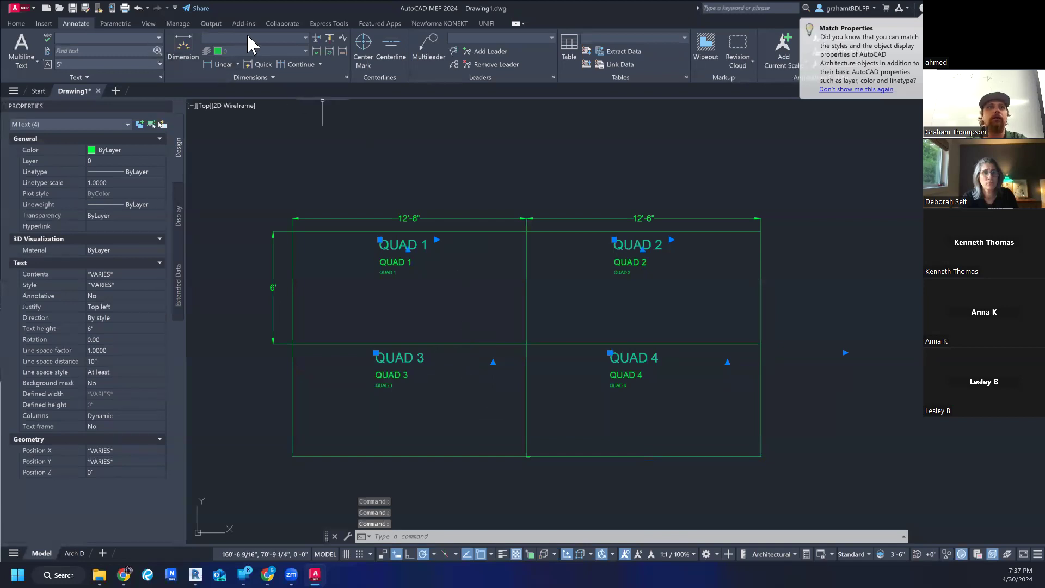
{"action": "left_click", "coordinate": [107, 36]}
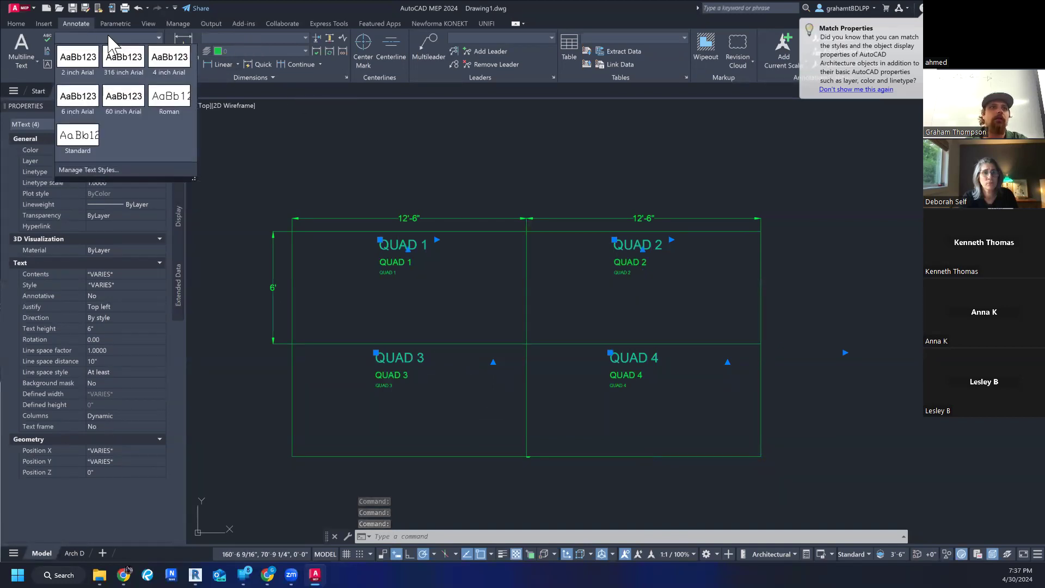
{"action": "left_click", "coordinate": [166, 61]}
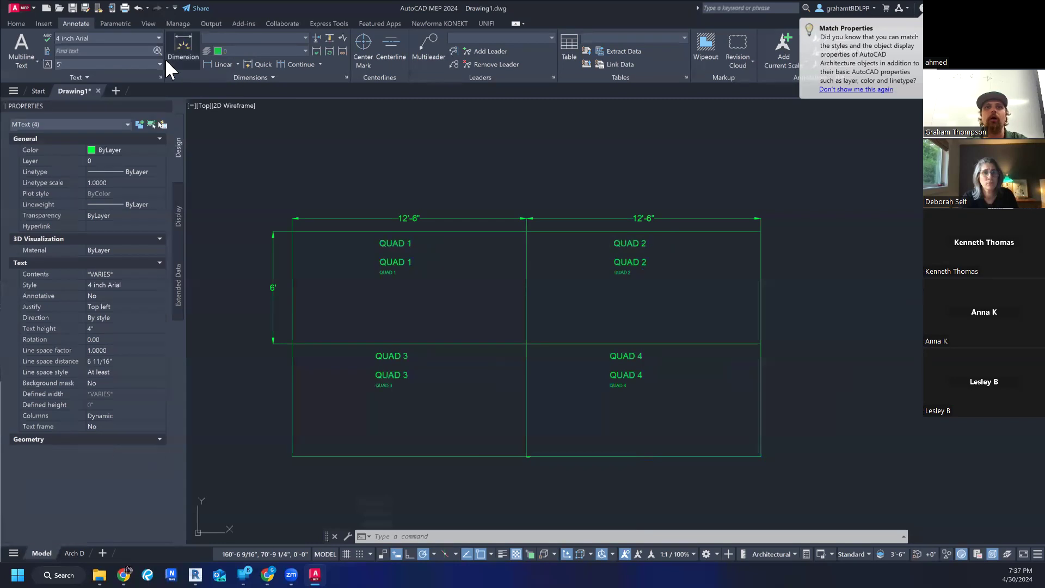
{"action": "left_click", "coordinate": [409, 159]}
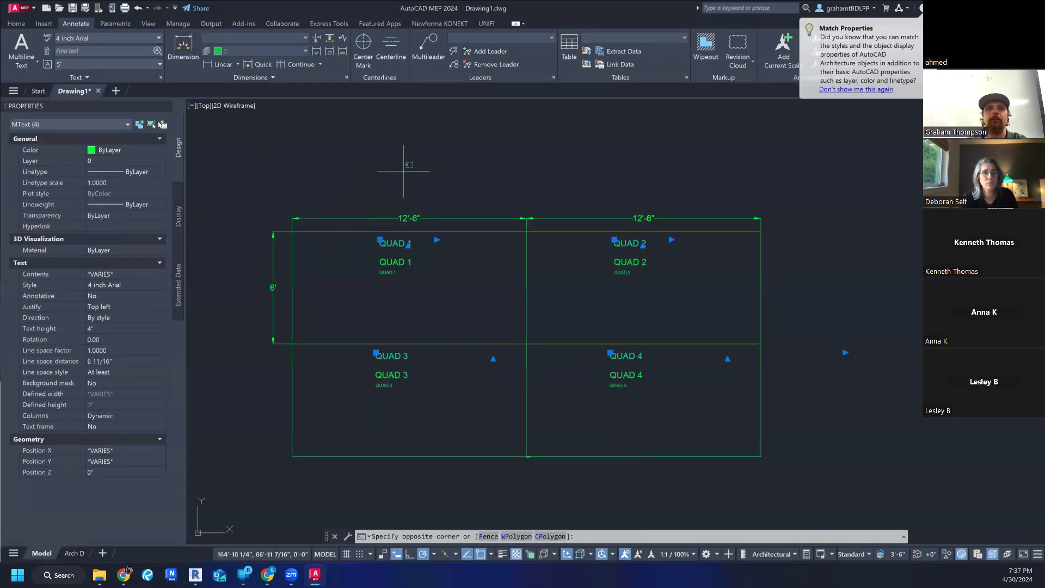
{"action": "key", "text": "Escape"}
{"action": "key", "text": "Escape"}
{"action": "key", "text": "Escape"}
{"action": "left_click", "coordinate": [272, 305]}
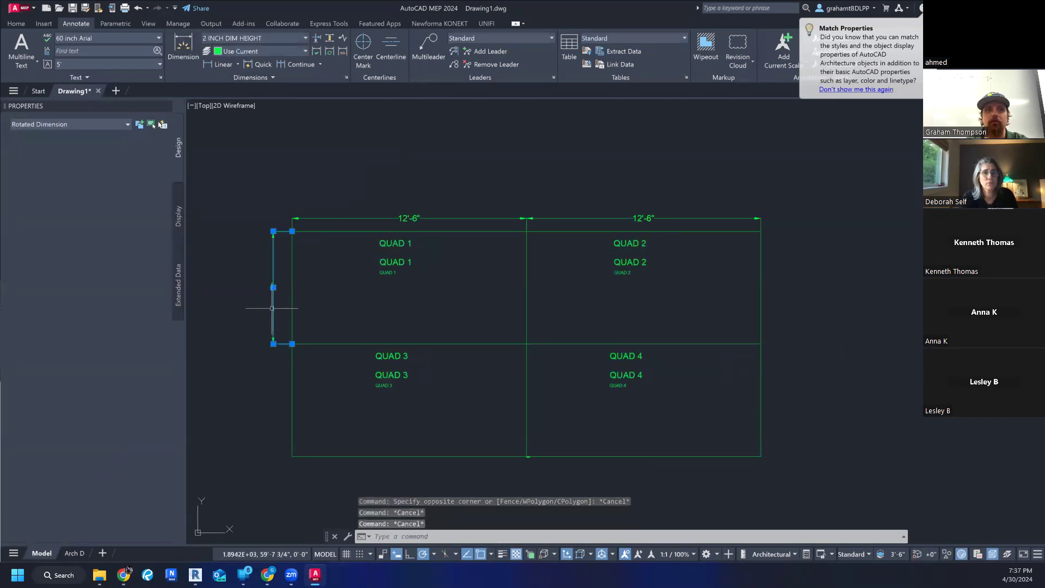
{"action": "key", "text": "Escape"}
{"action": "mouse_move", "coordinate": [467, 240]}
{"action": "middle_mouse_down"}
{"action": "mouse_move", "coordinate": [508, 260]}
{"action": "mouse_move", "coordinate": [444, 257]}
{"action": "middle_mouse_up"}
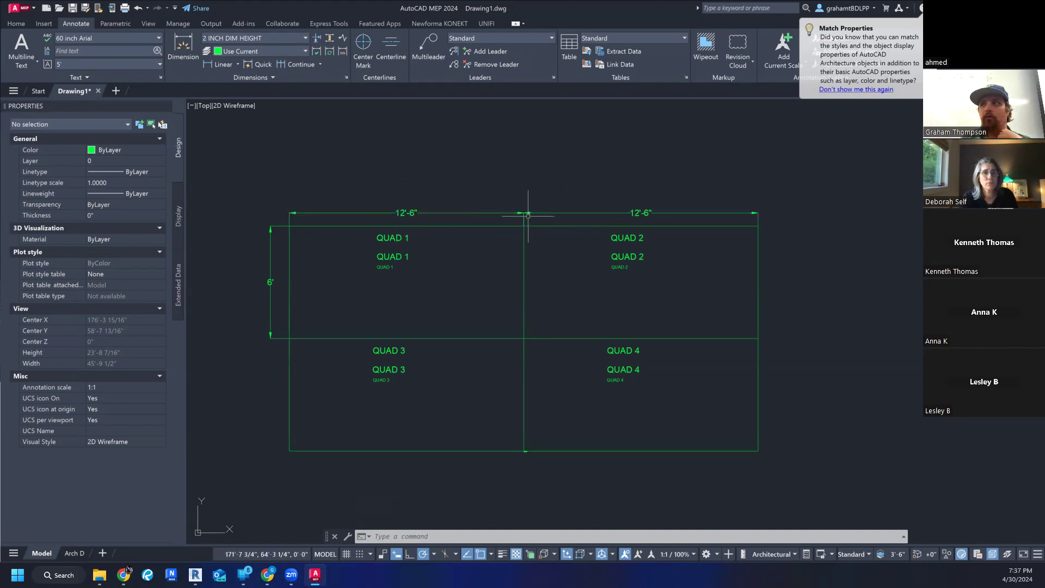
- Examine the dimension style, line, arrow and text properties of the dimension above Quad 1
{"action": "scroll", "coordinate": [393, 213], "scroll_direction": "up", "scroll_amount": 2}
{"action": "left_click", "coordinate": [395, 213]}
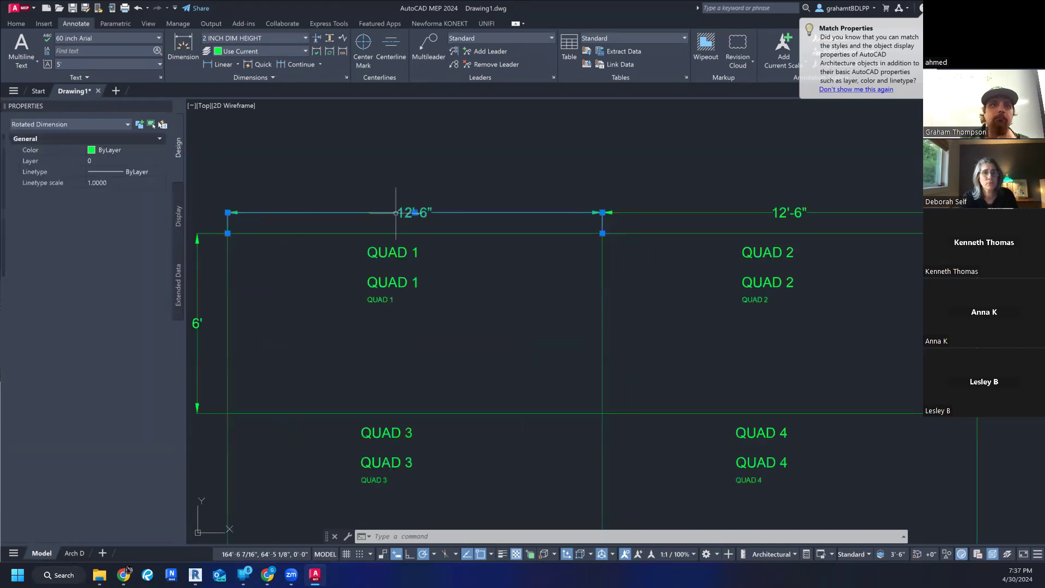
{"action": "middle_click_drag", "start_coordinate": [326, 314], "coordinate": [360, 255]}
{"action": "scroll", "coordinate": [87, 364], "scroll_direction": "down", "scroll_amount": 3}
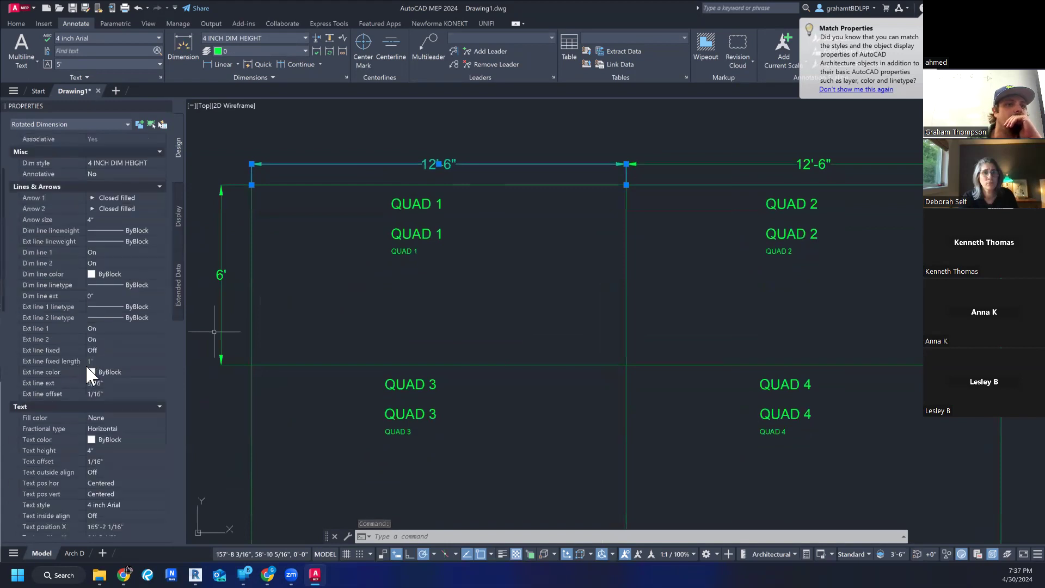
{"action": "scroll", "coordinate": [111, 359], "scroll_direction": "down", "scroll_amount": 1}
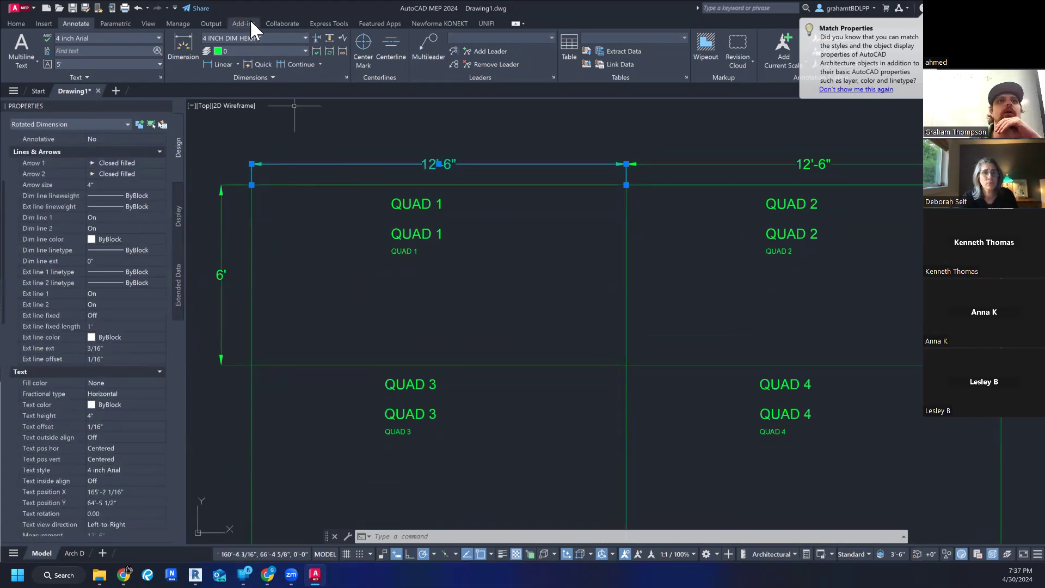
- Examine the dimension line settings and color options of the 4 INCH DIM HEIGHT style, close the style manager, and clear the selection
{"action": "left_click", "coordinate": [271, 37]}
{"action": "left_click", "coordinate": [269, 106]}
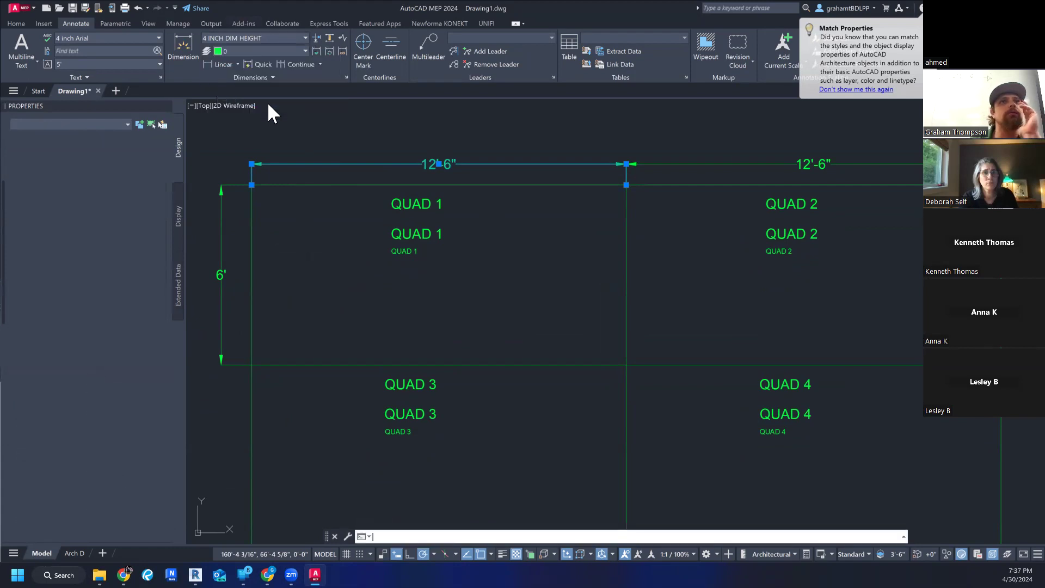
{"action": "left_click", "coordinate": [452, 239]}
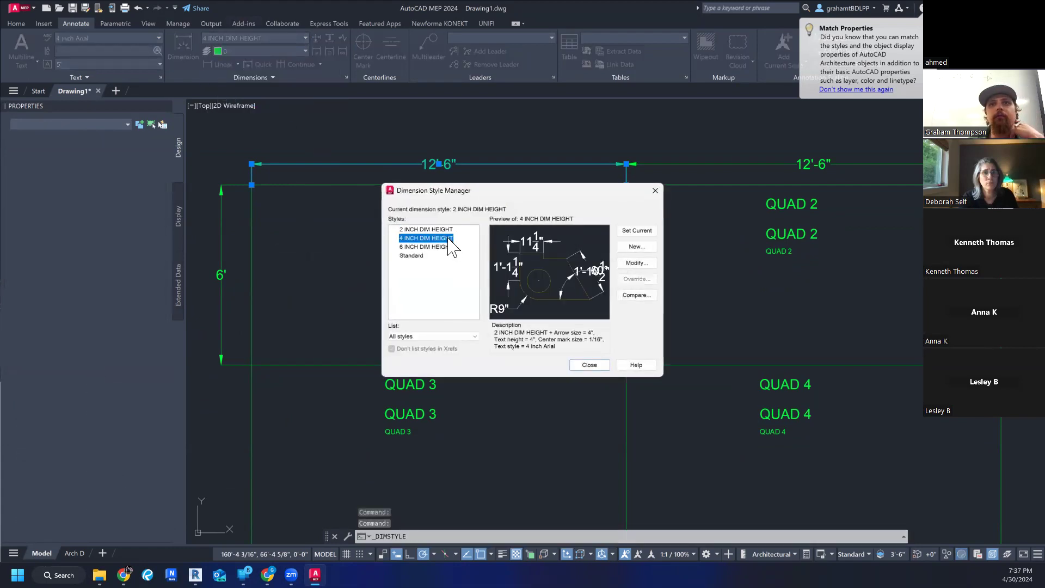
{"action": "left_click", "coordinate": [636, 263]}
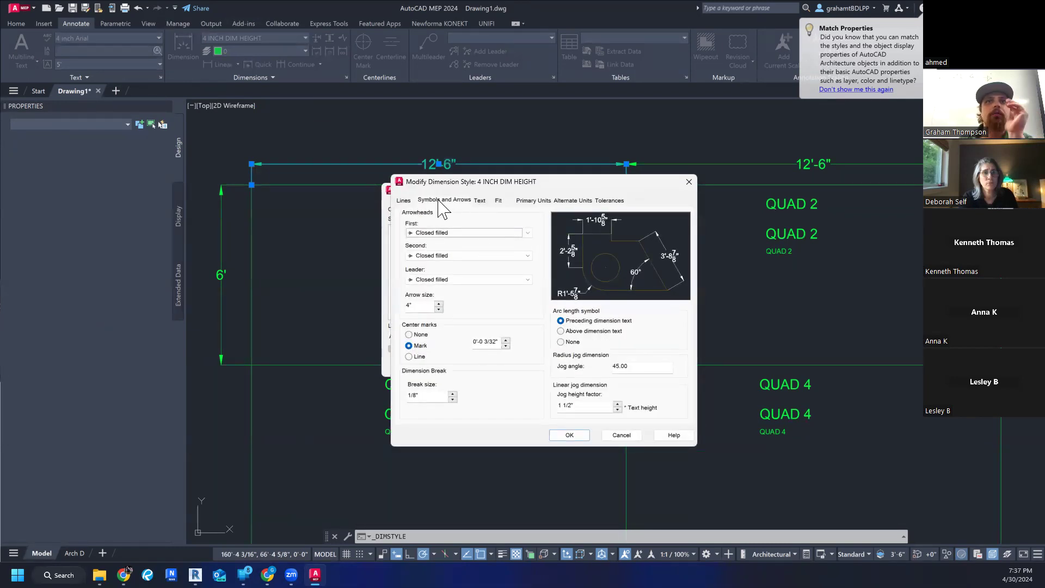
{"action": "left_click", "coordinate": [405, 200]}
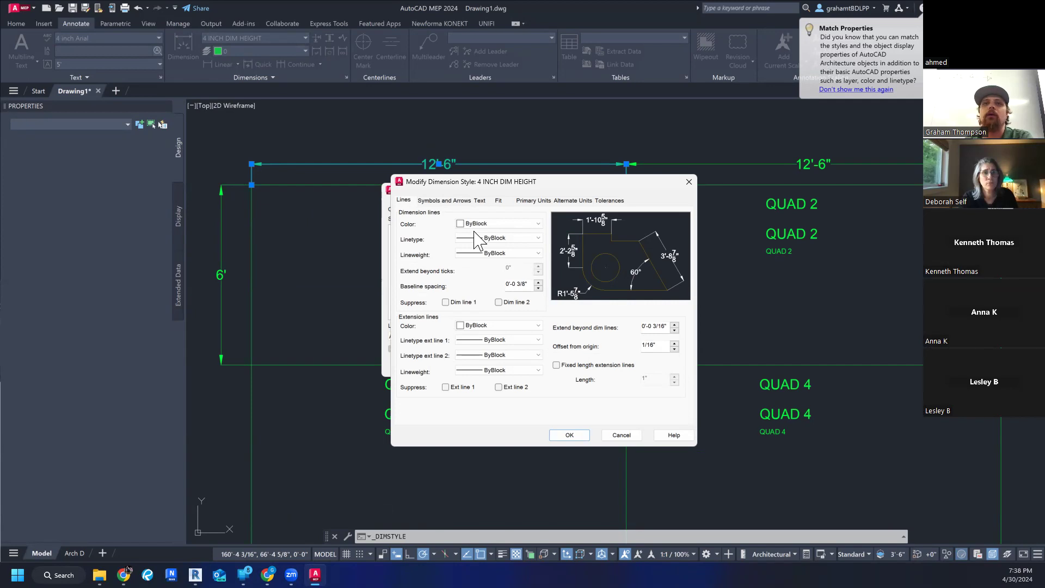
{"action": "left_click", "coordinate": [495, 224]}
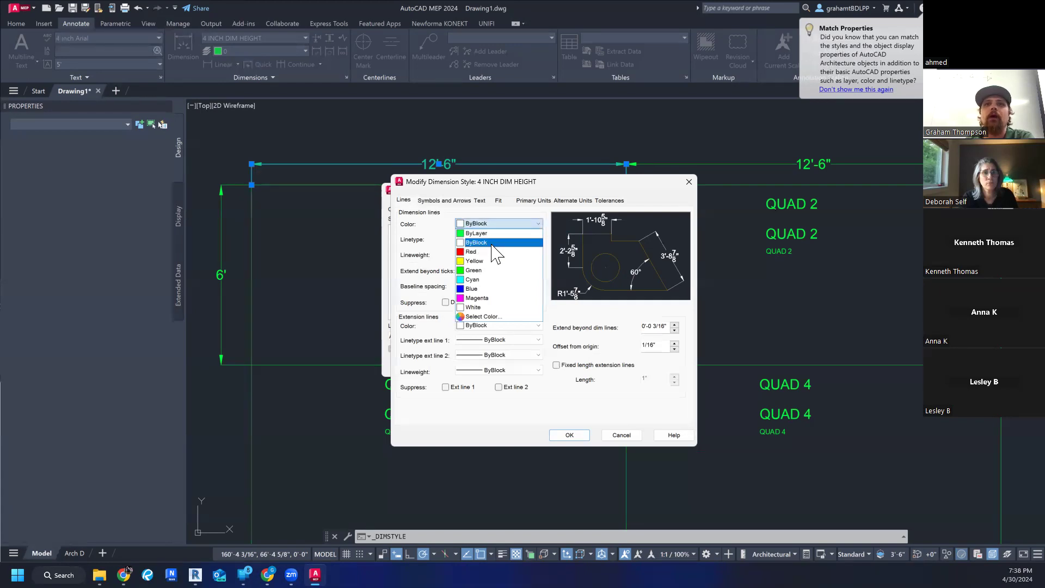
{"action": "left_click", "coordinate": [507, 222]}
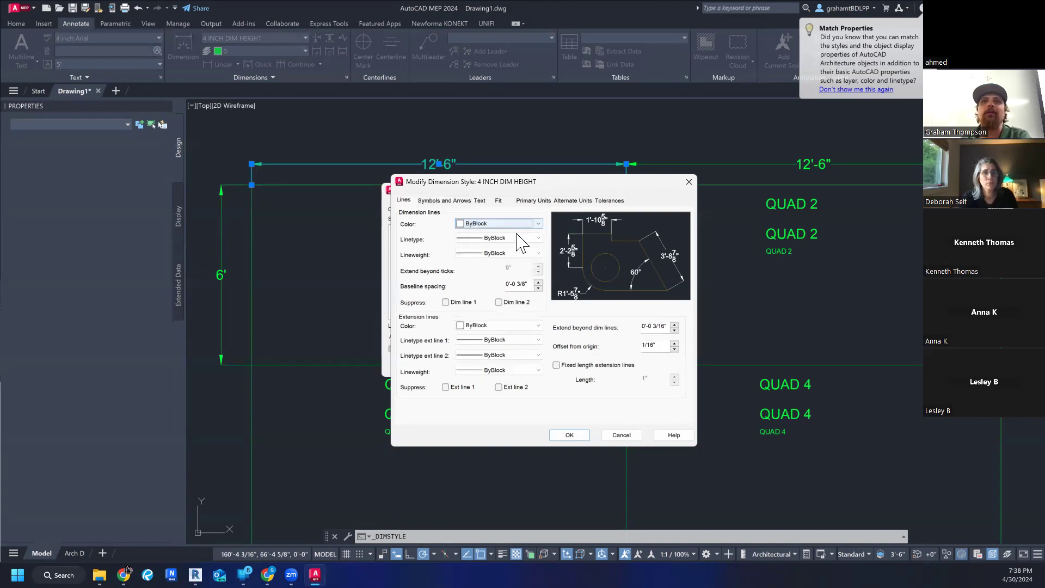
{"action": "left_click", "coordinate": [508, 222]}
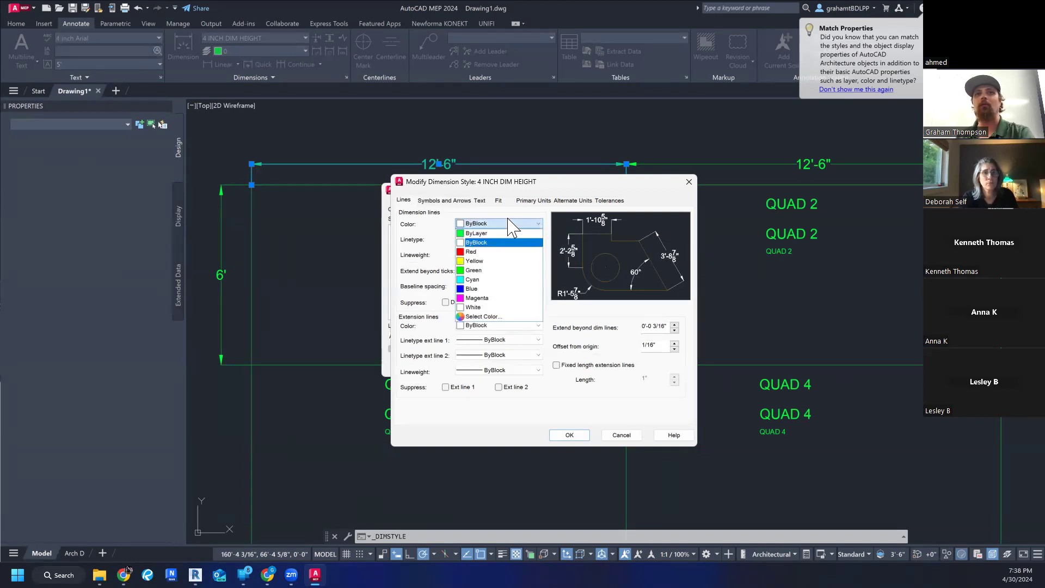
{"action": "left_click", "coordinate": [508, 223]}
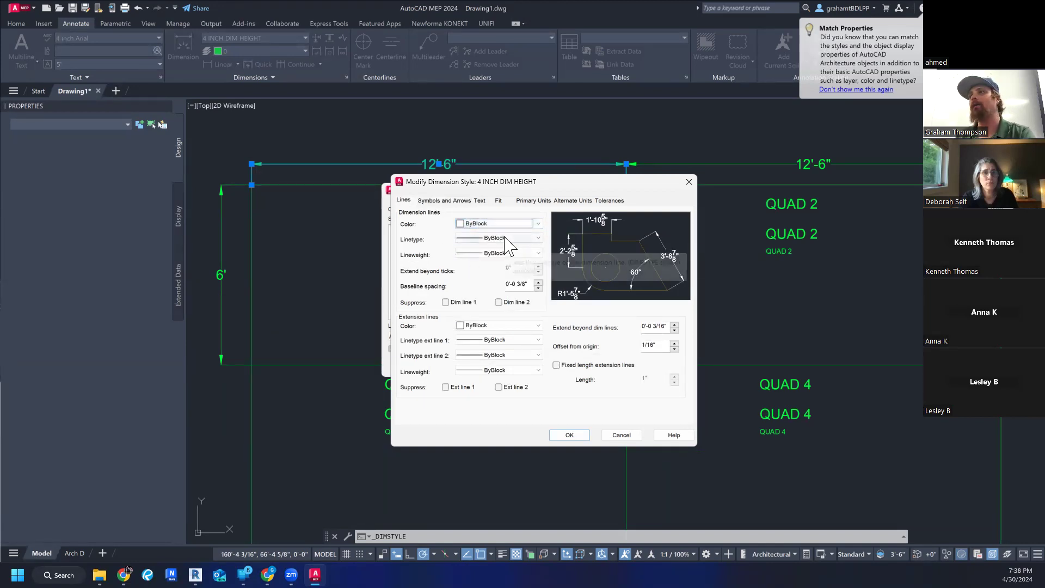
{"action": "left_click", "coordinate": [574, 432]}
{"action": "left_click", "coordinate": [587, 365]}
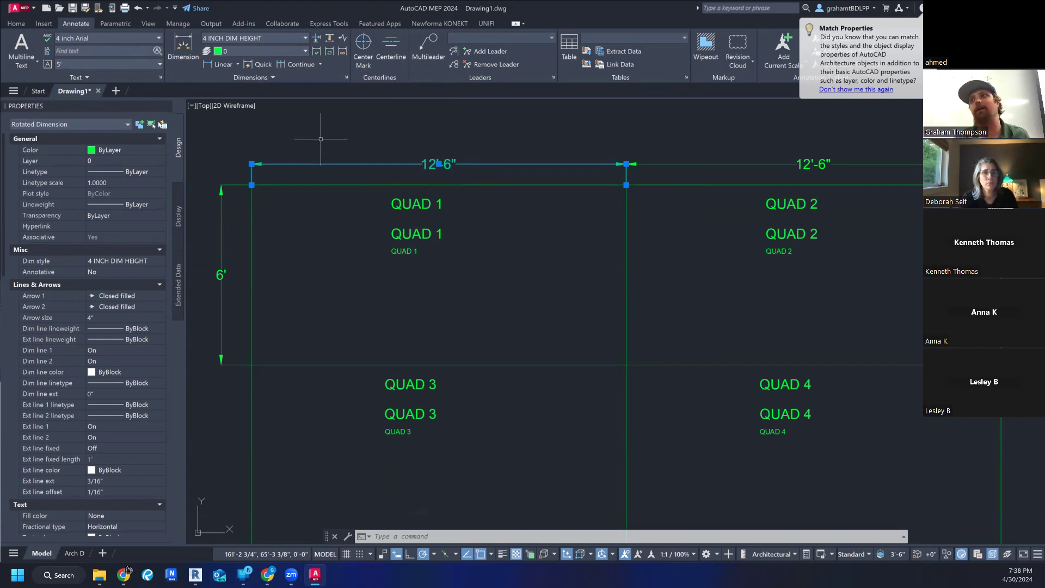
{"action": "key", "text": "Escape"}
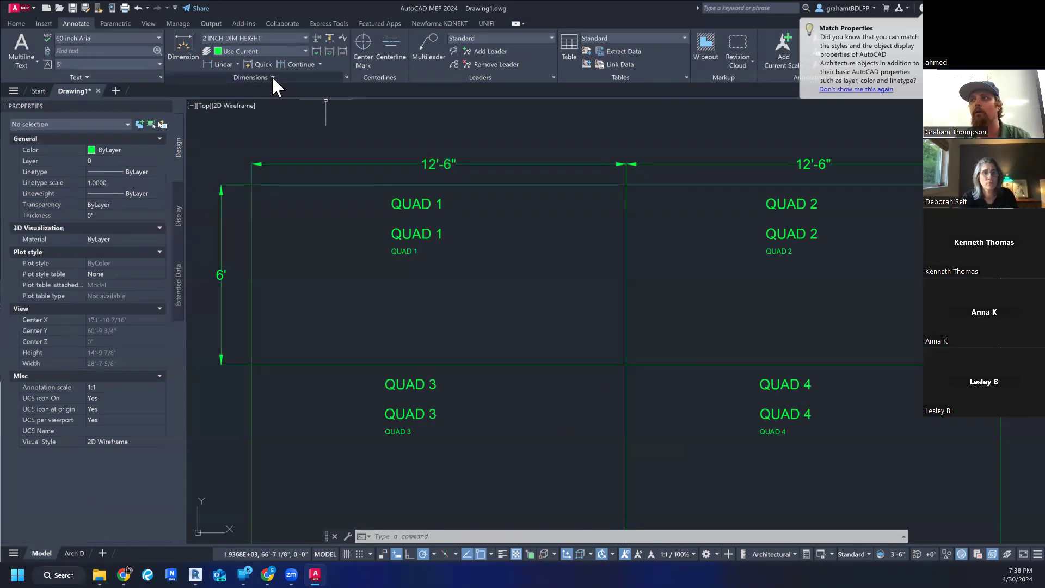
- Open the 4 INCH DIM HEIGHT dimension style for modification and choose ByBlock as its dimension line color
{"action": "left_click", "coordinate": [280, 39]}
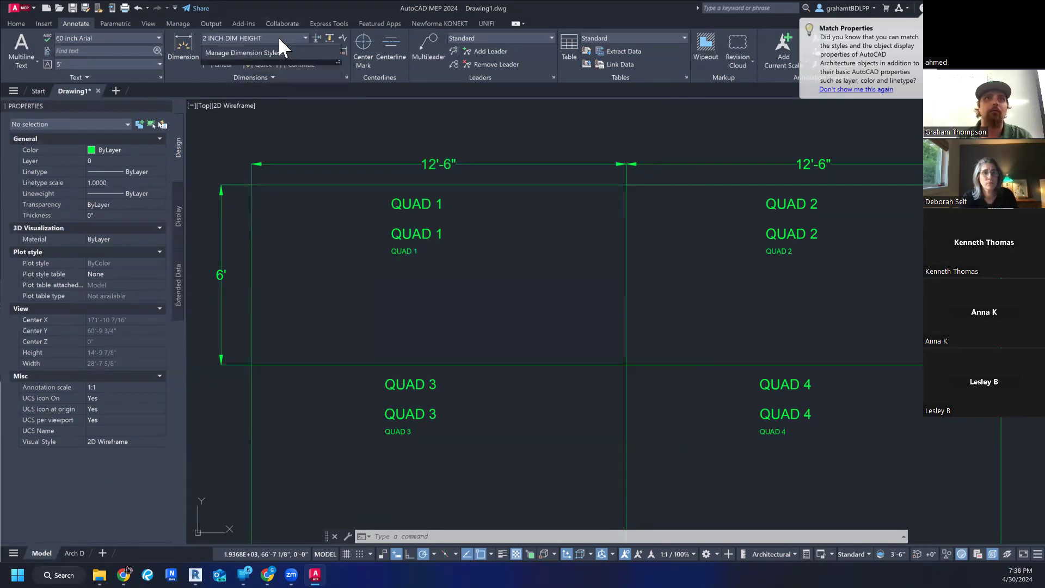
{"action": "left_click", "coordinate": [267, 101]}
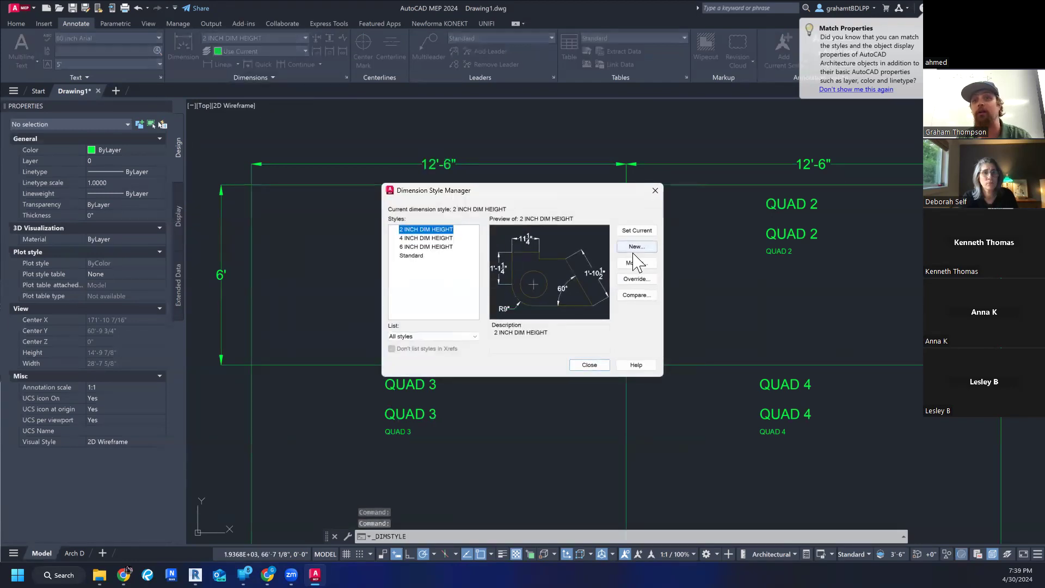
{"action": "left_click", "coordinate": [640, 264]}
{"action": "key", "text": "Escape"}
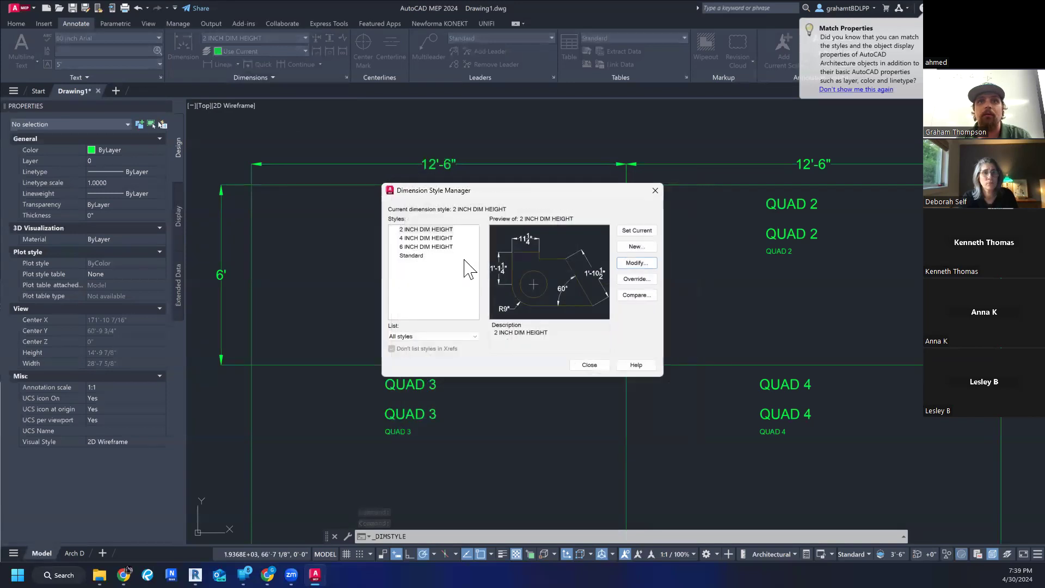
{"action": "left_click", "coordinate": [429, 238]}
{"action": "left_click", "coordinate": [629, 263]}
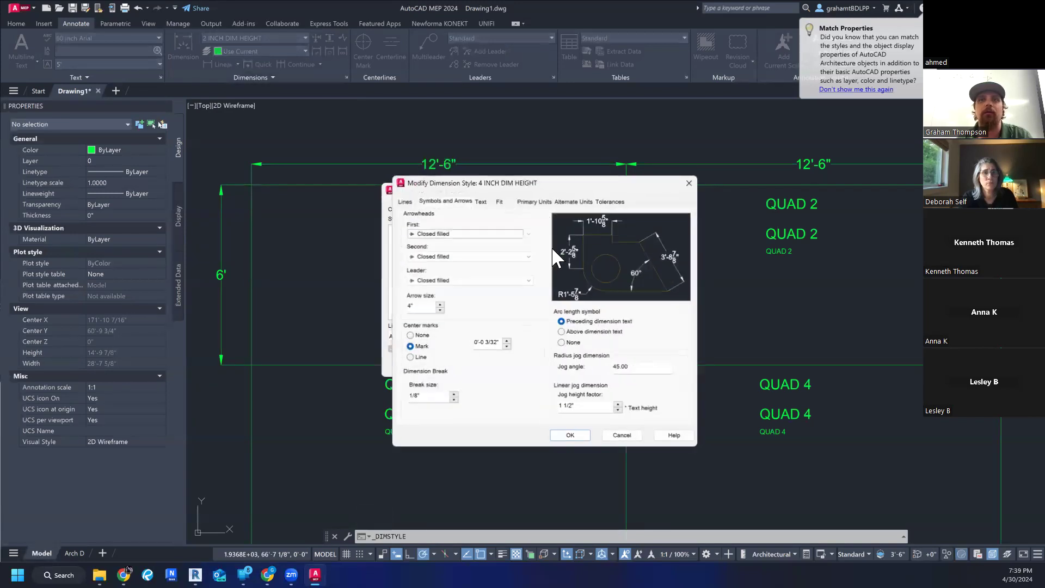
{"action": "left_click", "coordinate": [408, 201]}
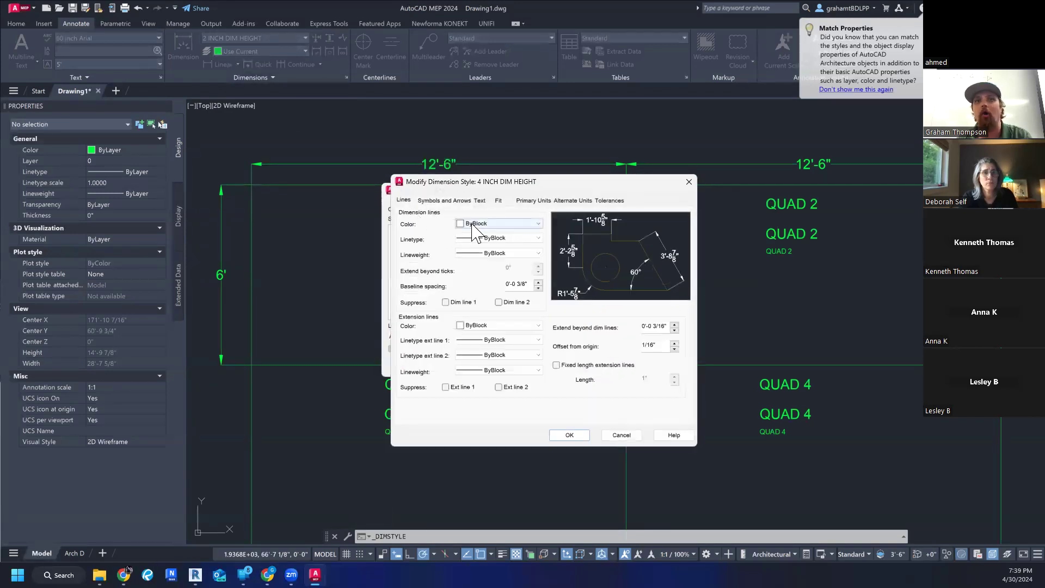
{"action": "left_click", "coordinate": [471, 225]}
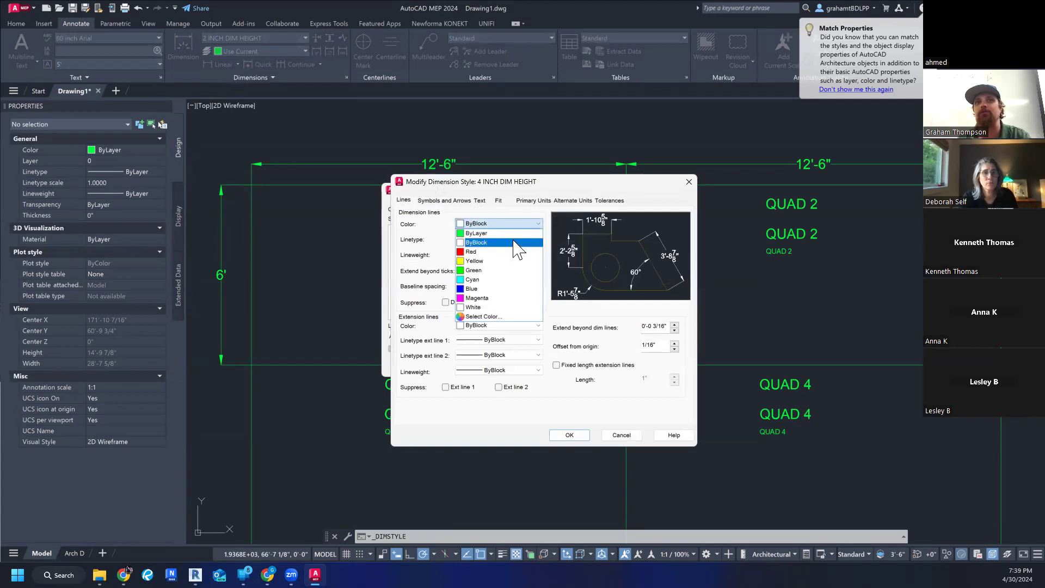
{"action": "left_click", "coordinate": [513, 243]}
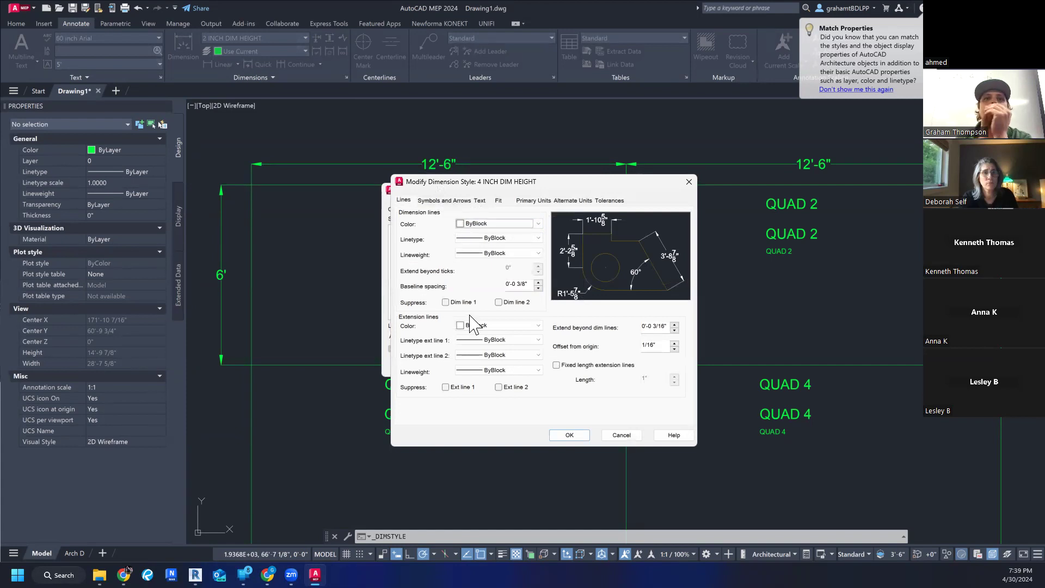
- Set the style's dimension line linetype to HIDDEN and its lineweight to 0.50 mm, and save the style changes
{"action": "left_click", "coordinate": [530, 254]}
{"action": "left_click", "coordinate": [531, 261]}
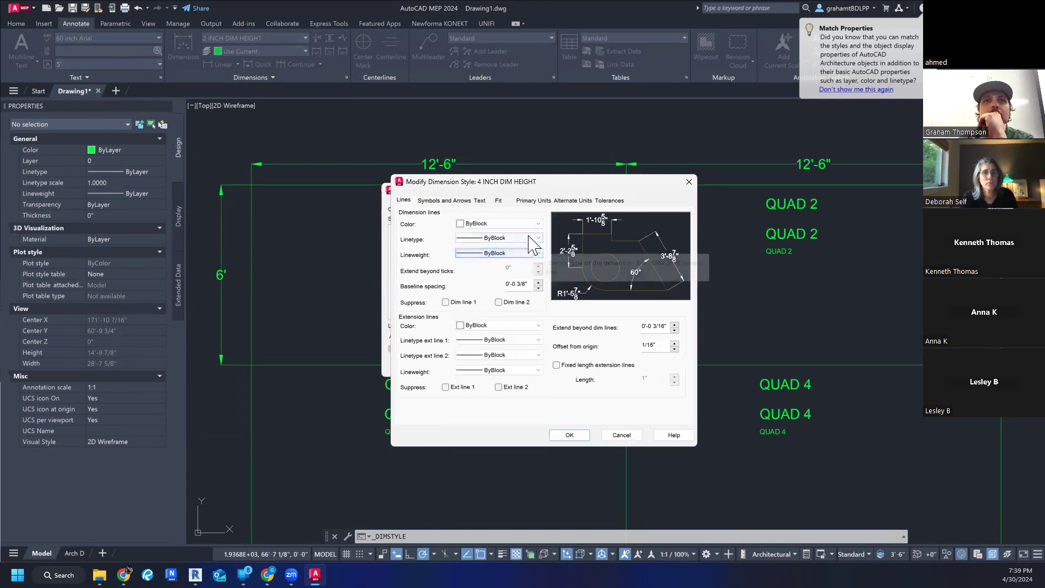
{"action": "left_click", "coordinate": [534, 240]}
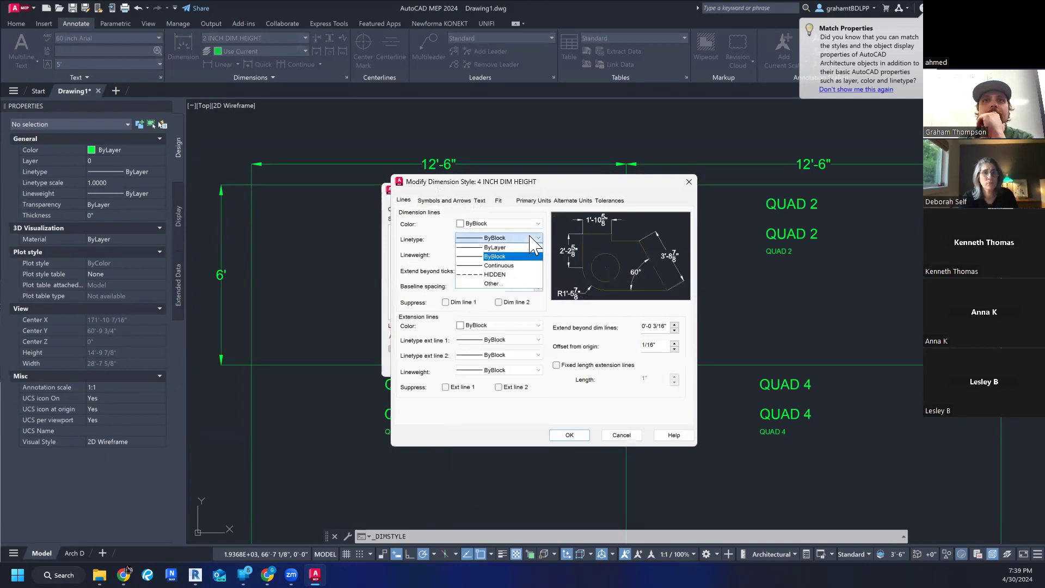
{"action": "left_click", "coordinate": [519, 275]}
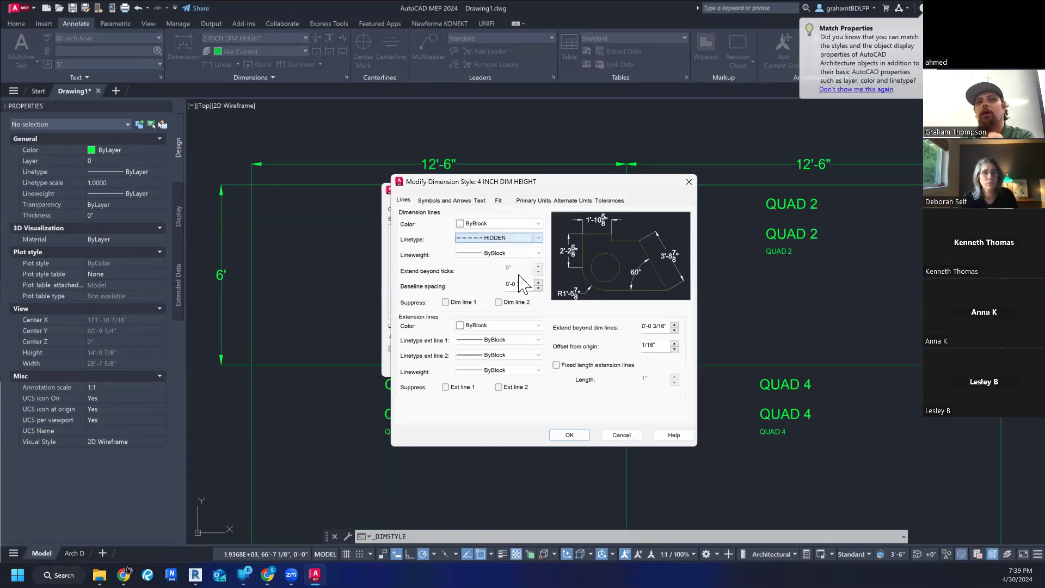
{"action": "left_click", "coordinate": [523, 254]}
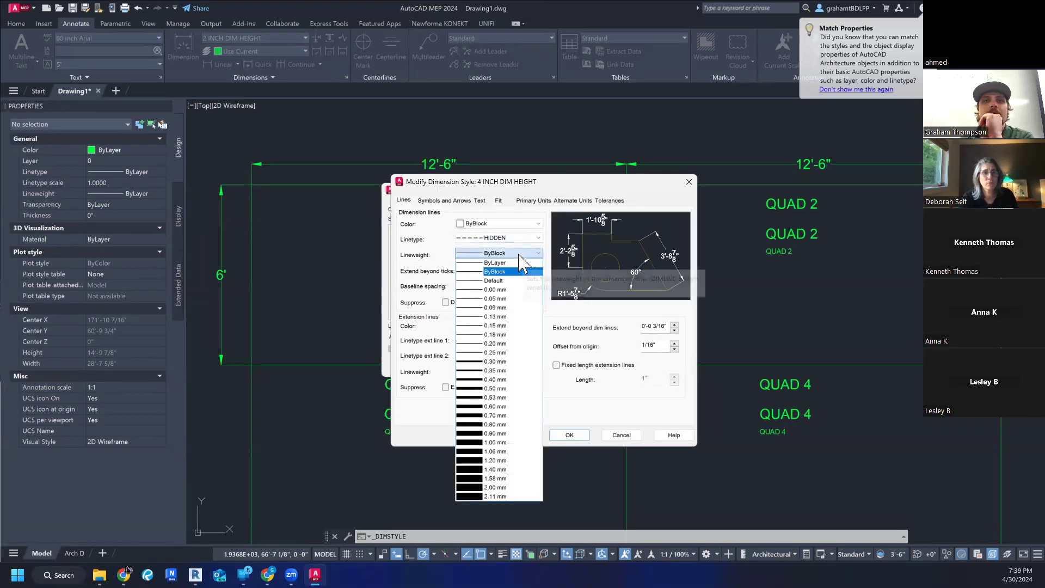
{"action": "left_click", "coordinate": [508, 389]}
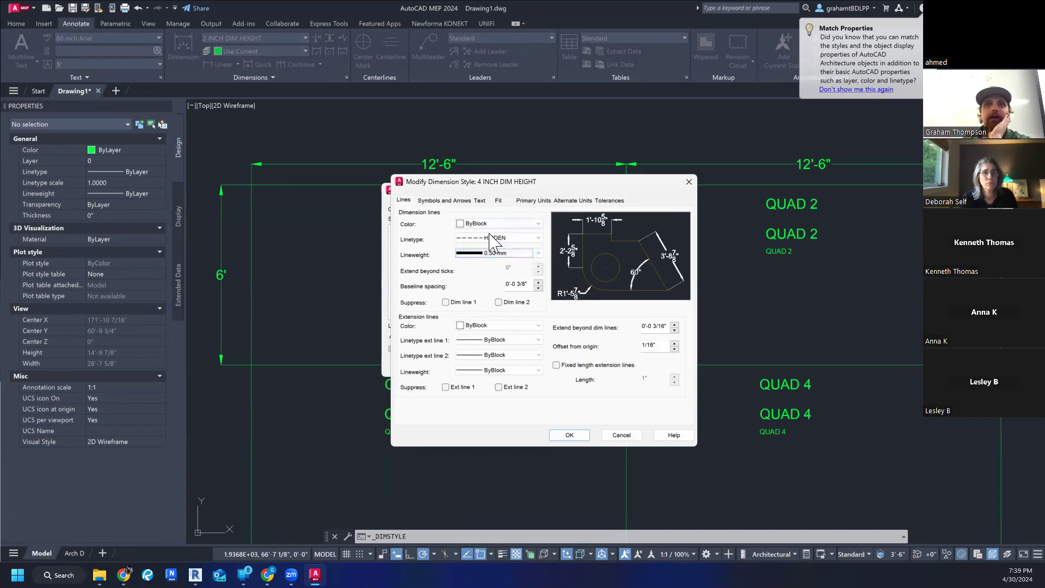
{"action": "left_click", "coordinate": [569, 436]}
{"action": "left_click", "coordinate": [588, 366]}
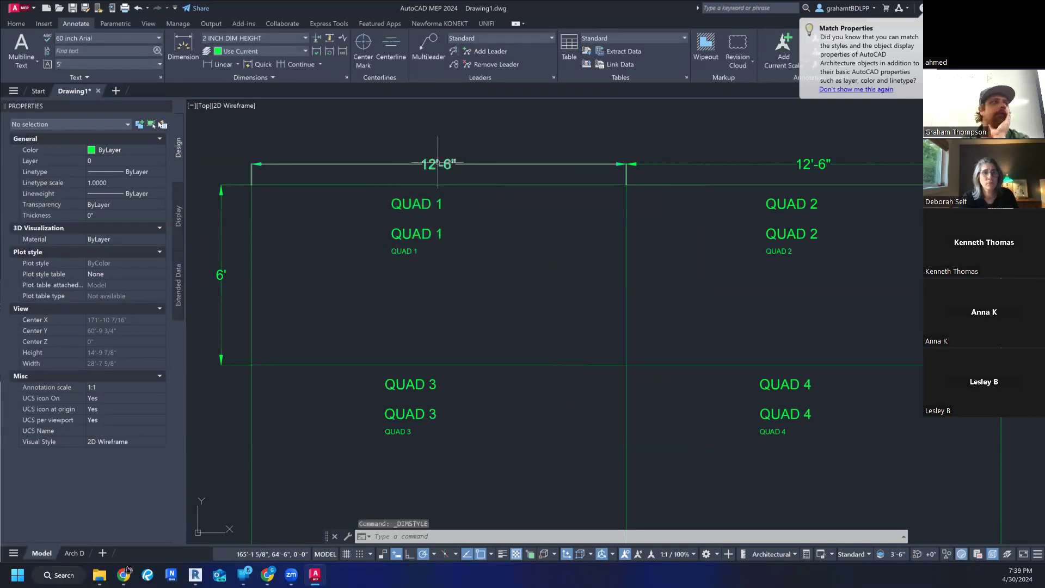
- Inspect the dimension line and properties of the dimension above Quad 1
{"action": "scroll", "coordinate": [436, 162], "scroll_direction": "up", "scroll_amount": 5}
{"action": "scroll", "coordinate": [563, 194], "scroll_direction": "down", "scroll_amount": 4}
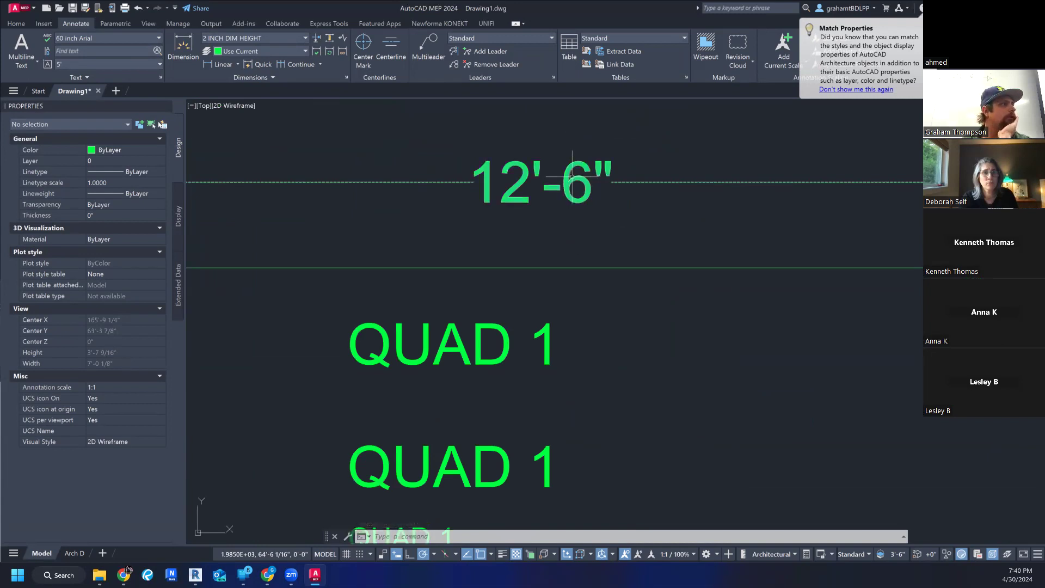
{"action": "left_click", "coordinate": [571, 177]}
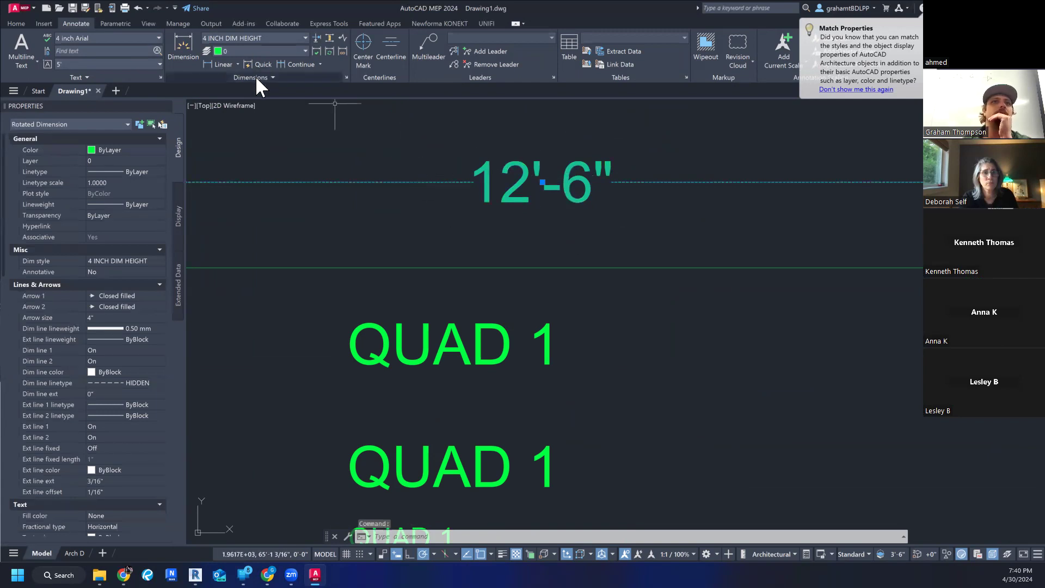
- Open the 4 INCH DIM HEIGHT dimension style for modification and set its dimension line linetype to Continuous
{"action": "left_click", "coordinate": [282, 37]}
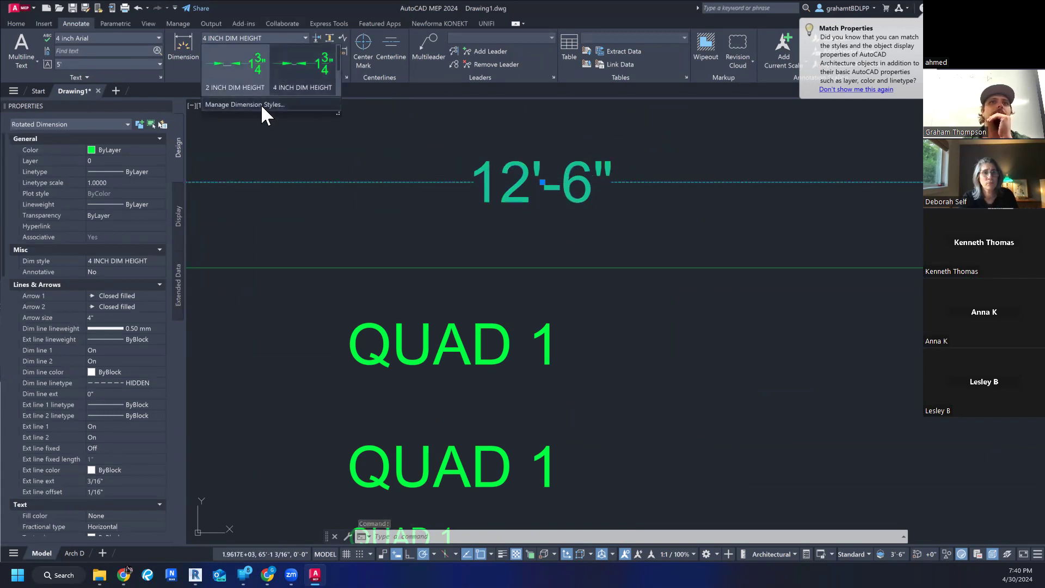
{"action": "left_click", "coordinate": [261, 104]}
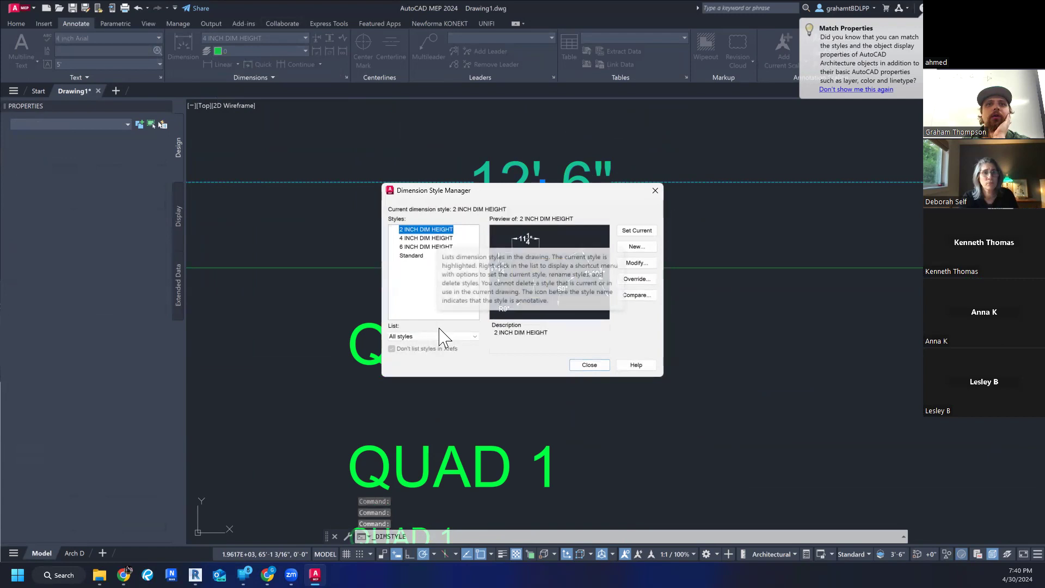
{"action": "left_click", "coordinate": [426, 238]}
{"action": "left_click", "coordinate": [638, 263]}
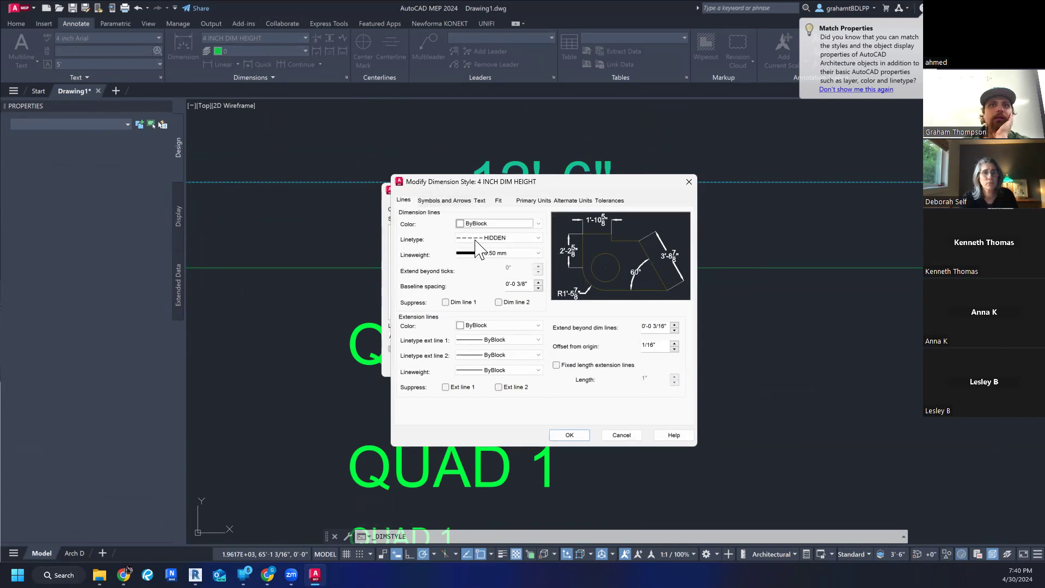
{"action": "left_click", "coordinate": [479, 240]}
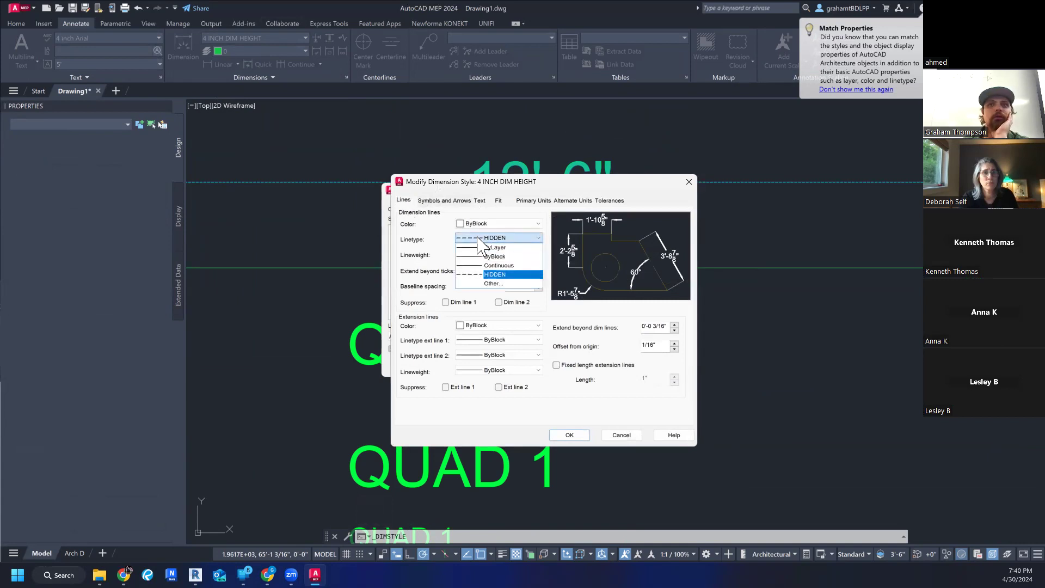
{"action": "left_click", "coordinate": [494, 283]}
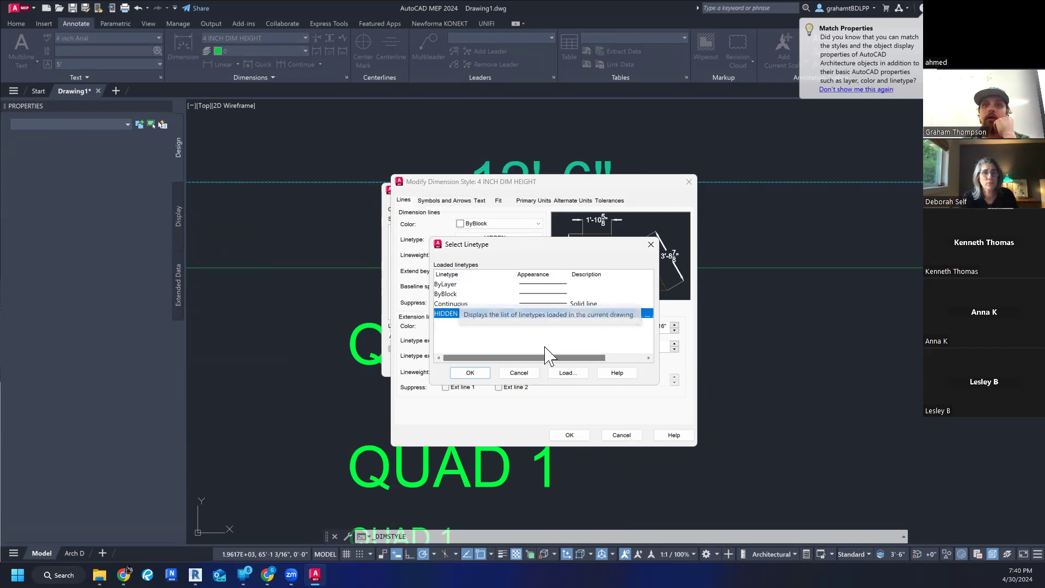
{"action": "left_click", "coordinate": [524, 334]}
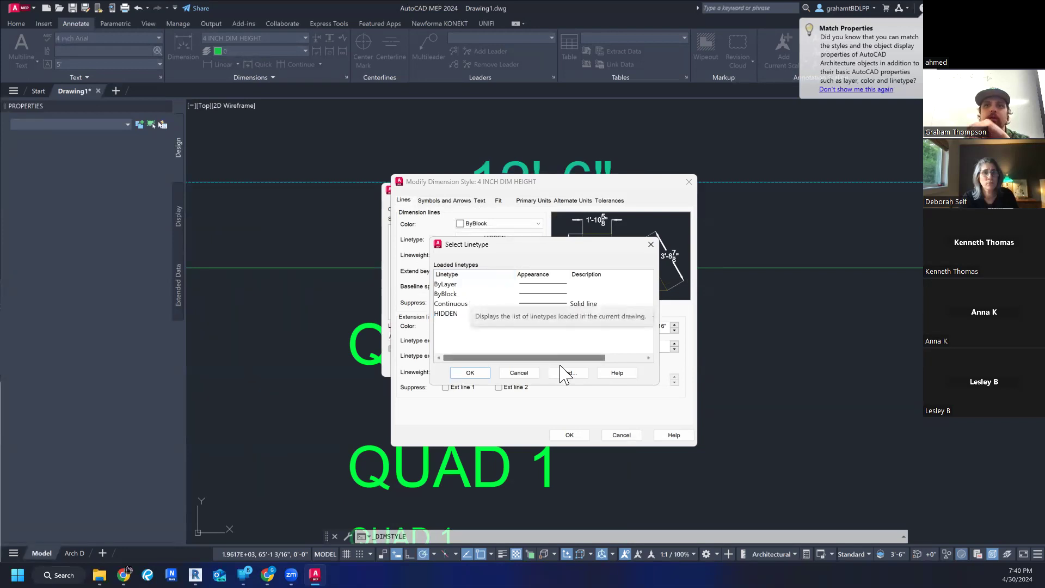
{"action": "left_click", "coordinate": [462, 294]}
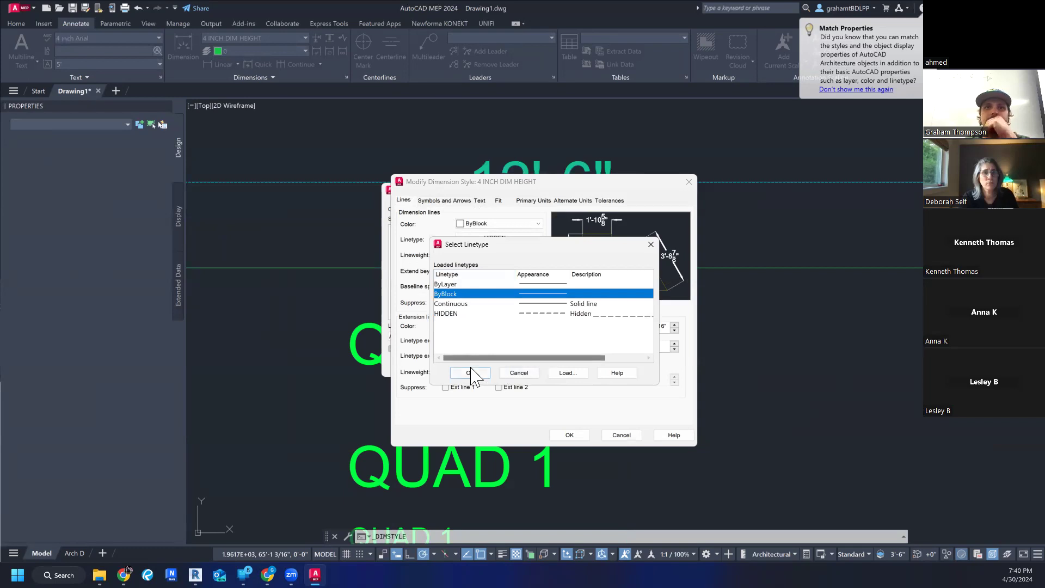
{"action": "left_click", "coordinate": [469, 305]}
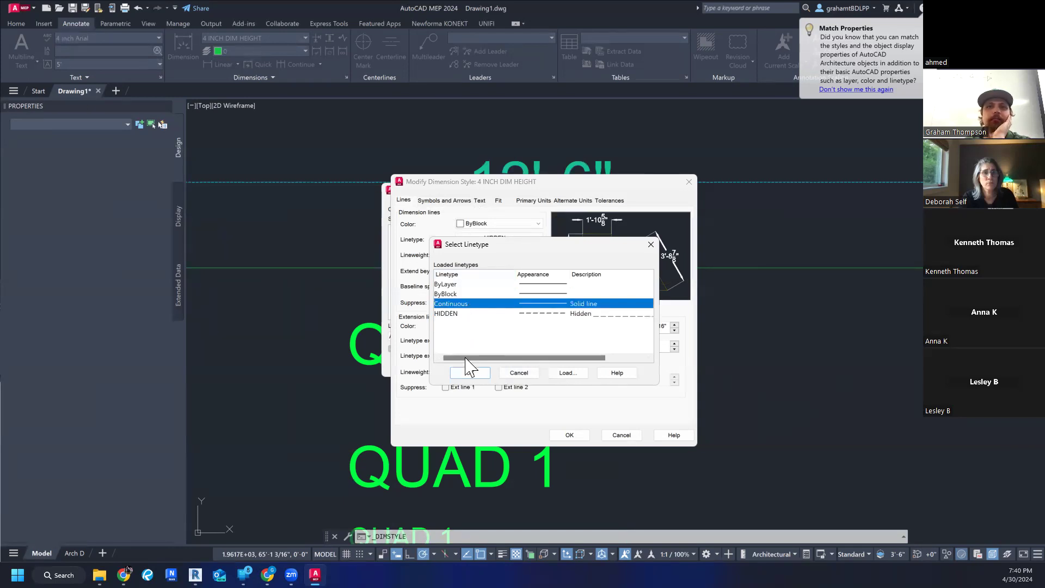
{"action": "left_click", "coordinate": [470, 374]}
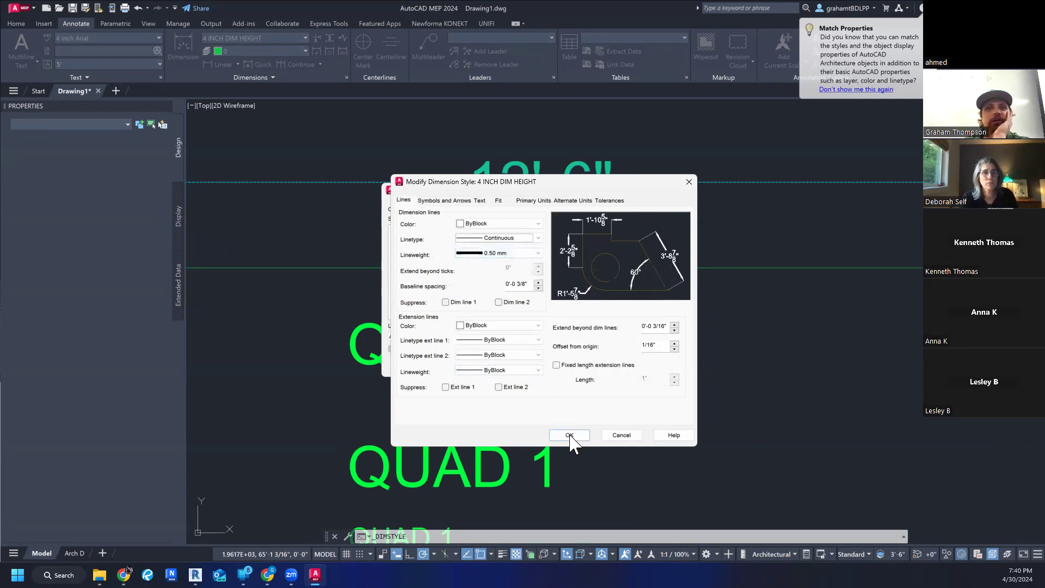
- Set the style's dimension line lineweight to 2.11 mm, save the changes, and close the Dimension Style Manager
{"action": "left_click", "coordinate": [539, 253]}
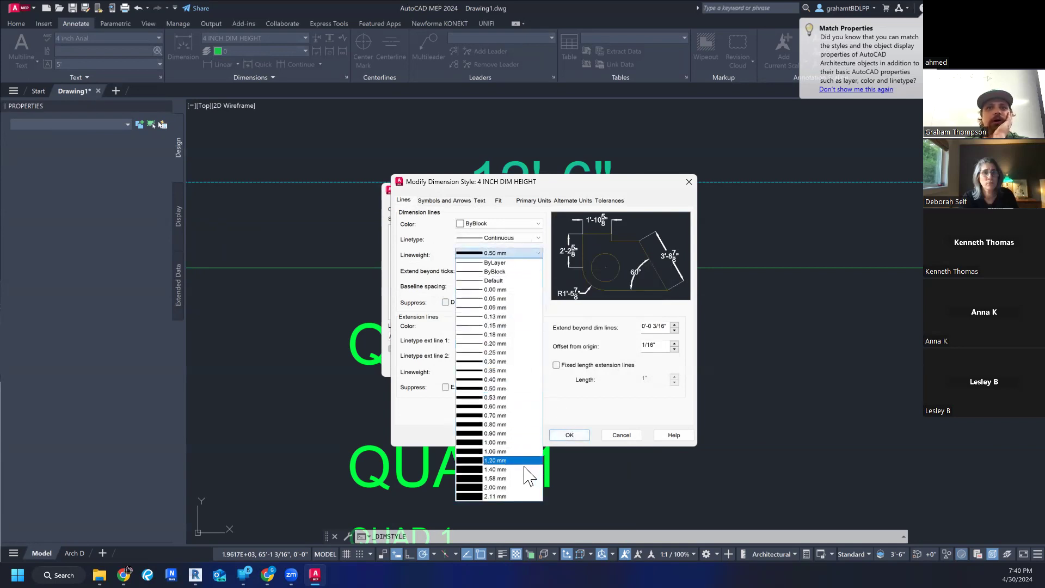
{"action": "left_click", "coordinate": [511, 497]}
{"action": "left_click", "coordinate": [569, 435]}
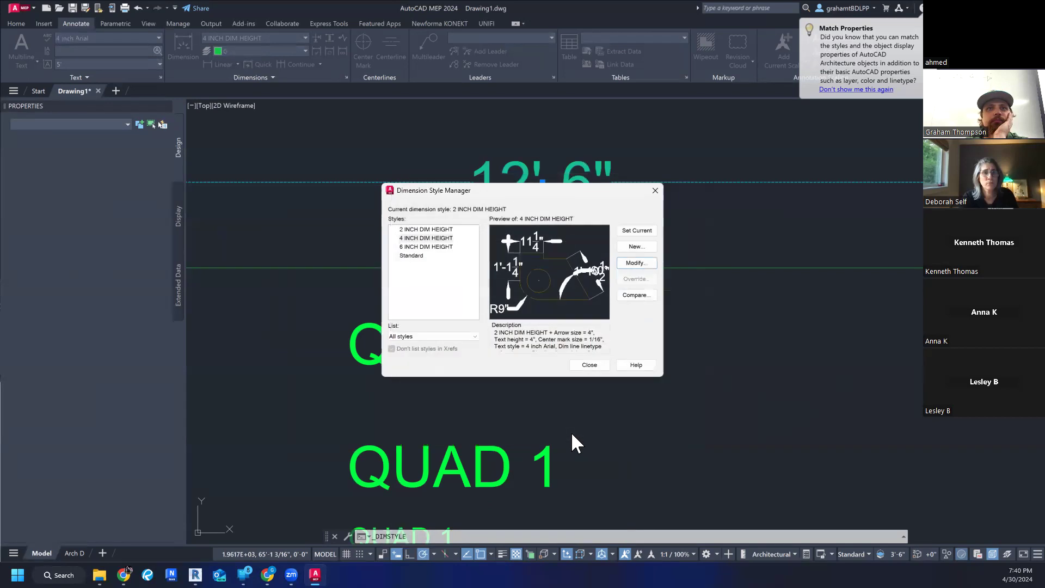
{"action": "left_click", "coordinate": [585, 365]}
- Examine the dimensions around the quads in model space and the properties of the dimension above Quad 1
{"action": "scroll", "coordinate": [599, 362], "scroll_direction": "down", "scroll_amount": 3}
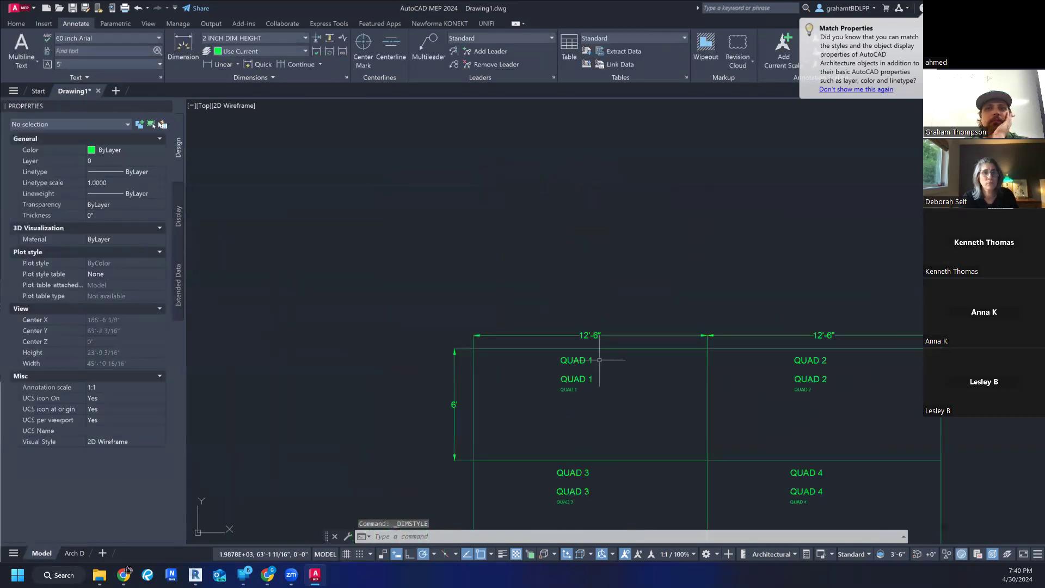
{"action": "scroll", "coordinate": [552, 337], "scroll_direction": "up", "scroll_amount": 2}
{"action": "scroll", "coordinate": [670, 294], "scroll_direction": "down", "scroll_amount": 2}
{"action": "middle_click_drag", "start_coordinate": [732, 327], "coordinate": [577, 296]}
{"action": "scroll", "coordinate": [577, 295], "scroll_direction": "down", "scroll_amount": 2}
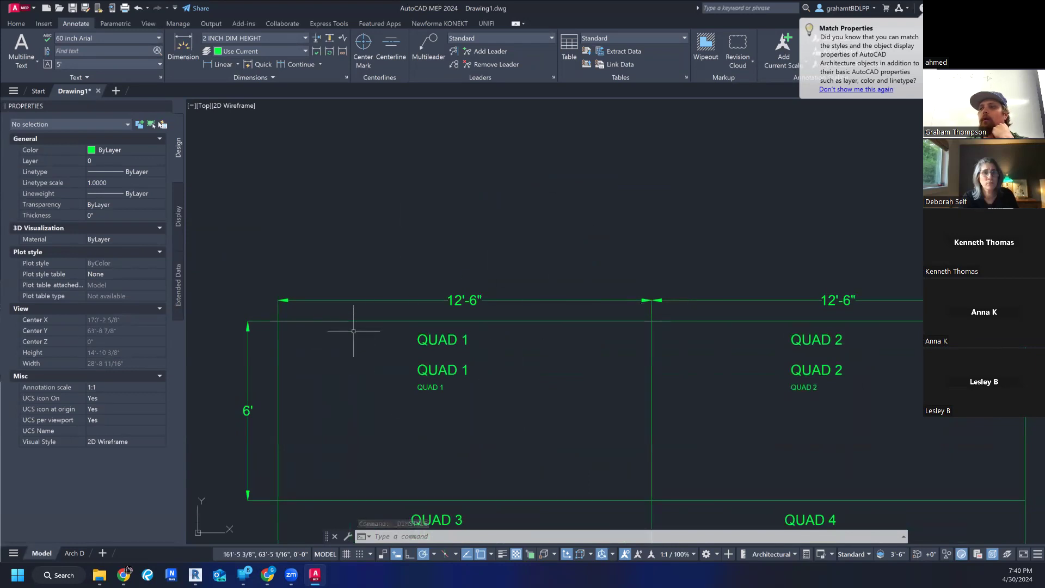
{"action": "scroll", "coordinate": [377, 331], "scroll_direction": "up", "scroll_amount": 4}
{"action": "scroll", "coordinate": [377, 331], "scroll_direction": "down", "scroll_amount": 3}
{"action": "mouse_move", "coordinate": [373, 327]}
{"action": "middle_mouse_down"}
{"action": "mouse_move", "coordinate": [443, 331]}
{"action": "mouse_move", "coordinate": [435, 276]}
{"action": "middle_mouse_up"}
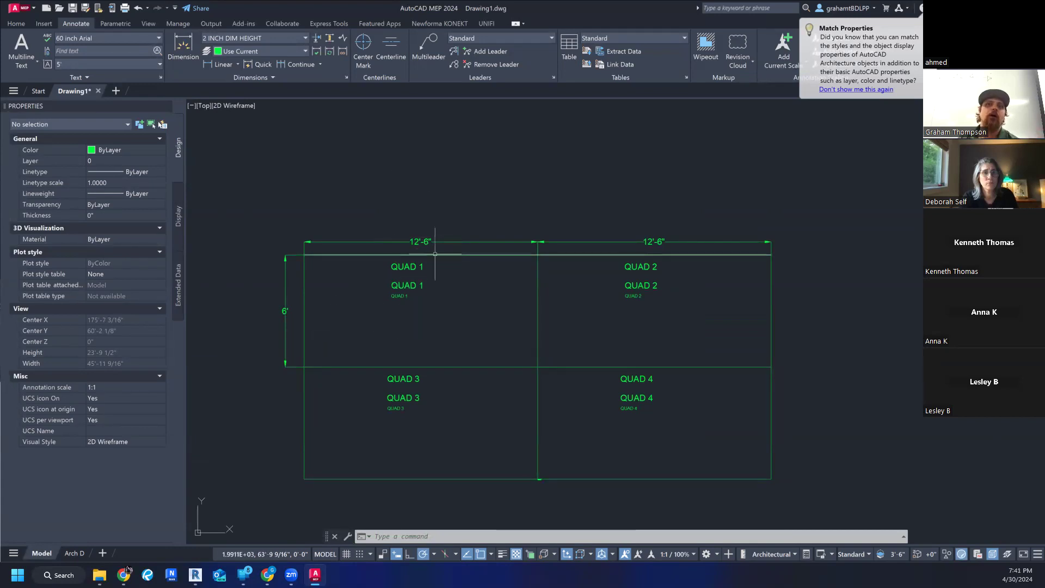
{"action": "left_click", "coordinate": [402, 242]}
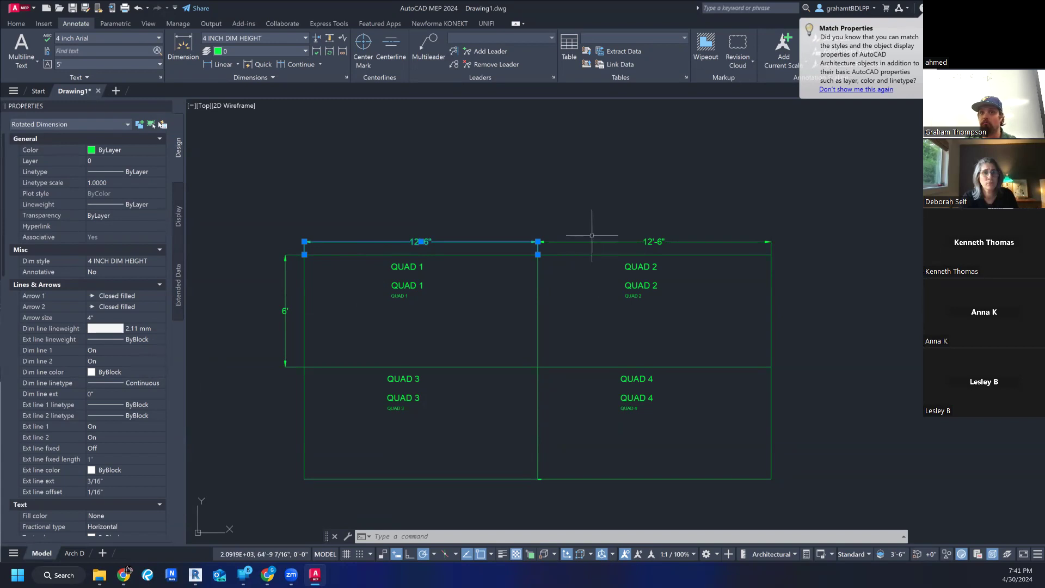
{"action": "scroll", "coordinate": [509, 230], "scroll_direction": "up", "scroll_amount": 5}
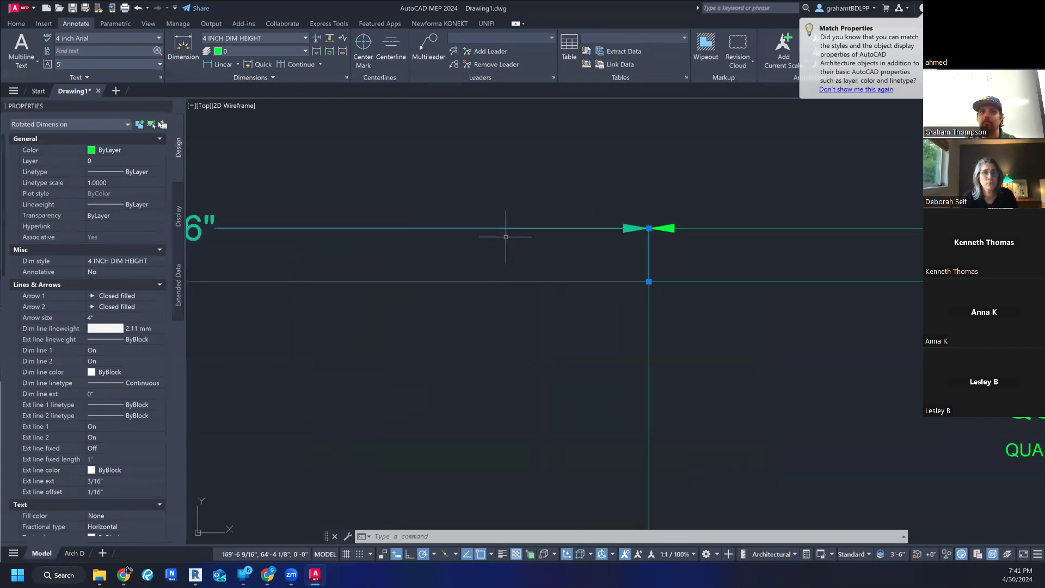
{"action": "scroll", "coordinate": [509, 228], "scroll_direction": "down", "scroll_amount": 5}
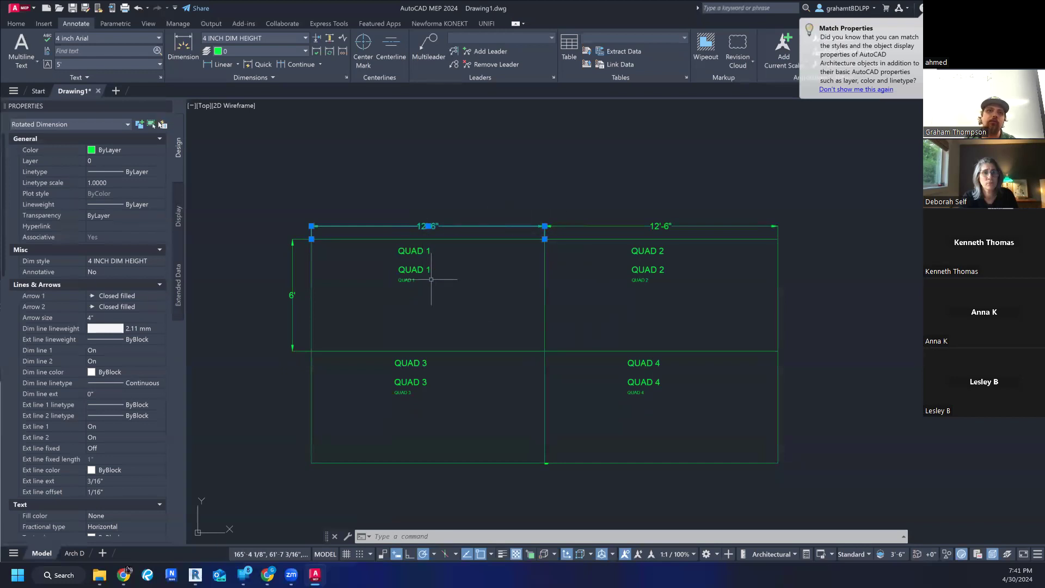
{"action": "scroll", "coordinate": [332, 235], "scroll_direction": "up", "scroll_amount": 2}
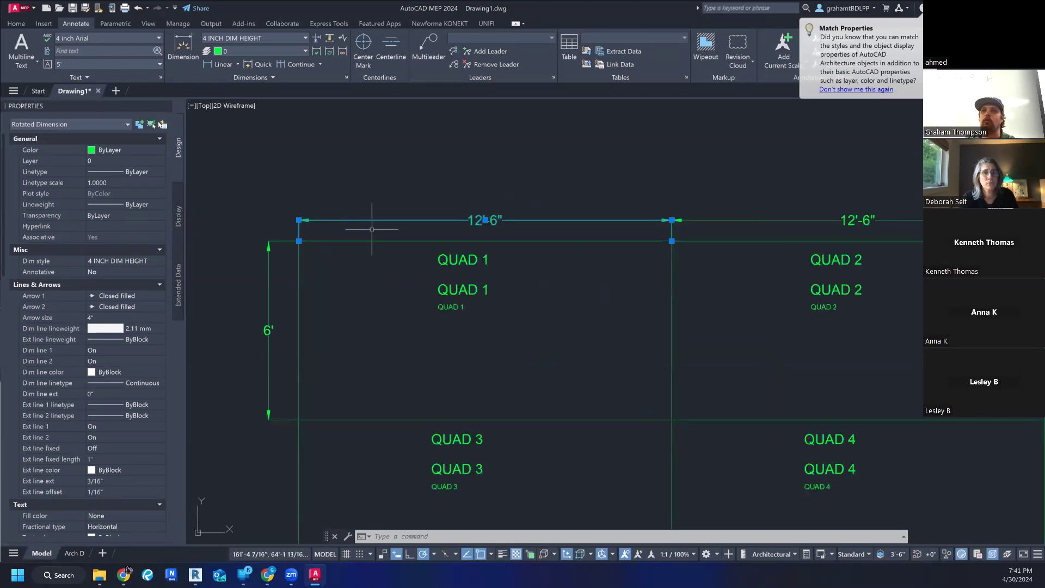
- Switch to the Arch D layout and examine how the quad drawing and its dimensions display on the sheet
{"action": "left_click", "coordinate": [75, 554]}
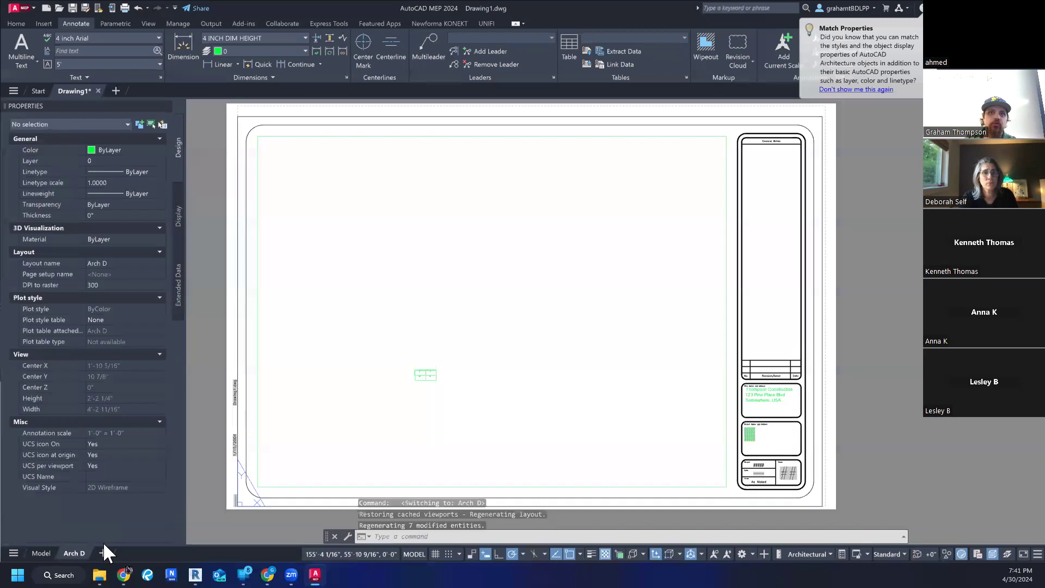
{"action": "scroll", "coordinate": [431, 367], "scroll_direction": "up", "scroll_amount": 15}
{"action": "scroll", "coordinate": [392, 198], "scroll_direction": "down", "scroll_amount": 8}
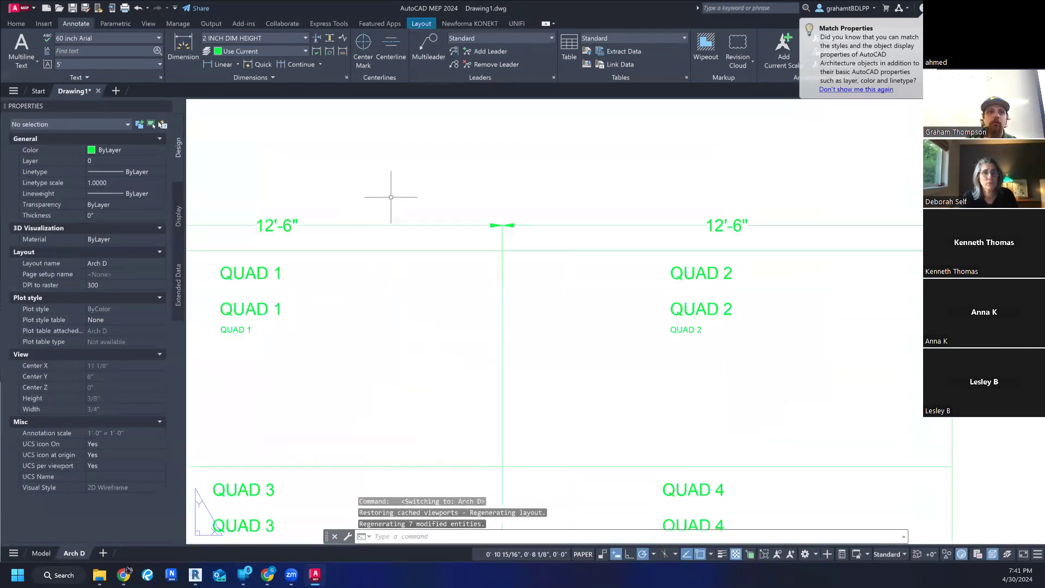
{"action": "scroll", "coordinate": [604, 321], "scroll_direction": "down", "scroll_amount": 8}
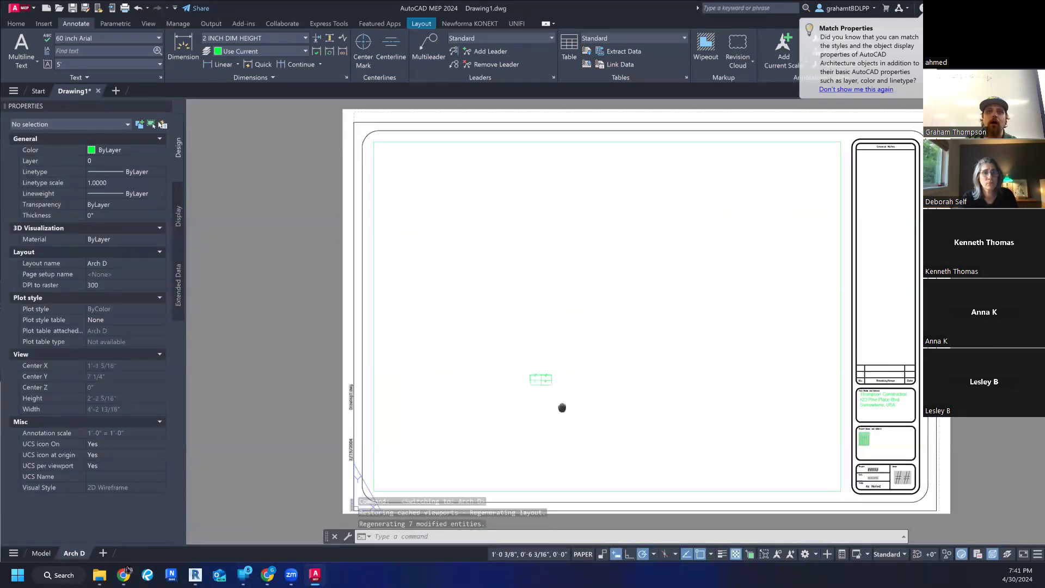
{"action": "scroll", "coordinate": [608, 386], "scroll_direction": "up", "scroll_amount": 2}
{"action": "middle_click_drag", "start_coordinate": [609, 390], "coordinate": [588, 367]}
{"action": "scroll", "coordinate": [594, 327], "scroll_direction": "down", "scroll_amount": 2}
{"action": "scroll", "coordinate": [620, 354], "scroll_direction": "down", "scroll_amount": 2}
{"action": "middle_click_drag", "start_coordinate": [639, 345], "coordinate": [629, 352]}
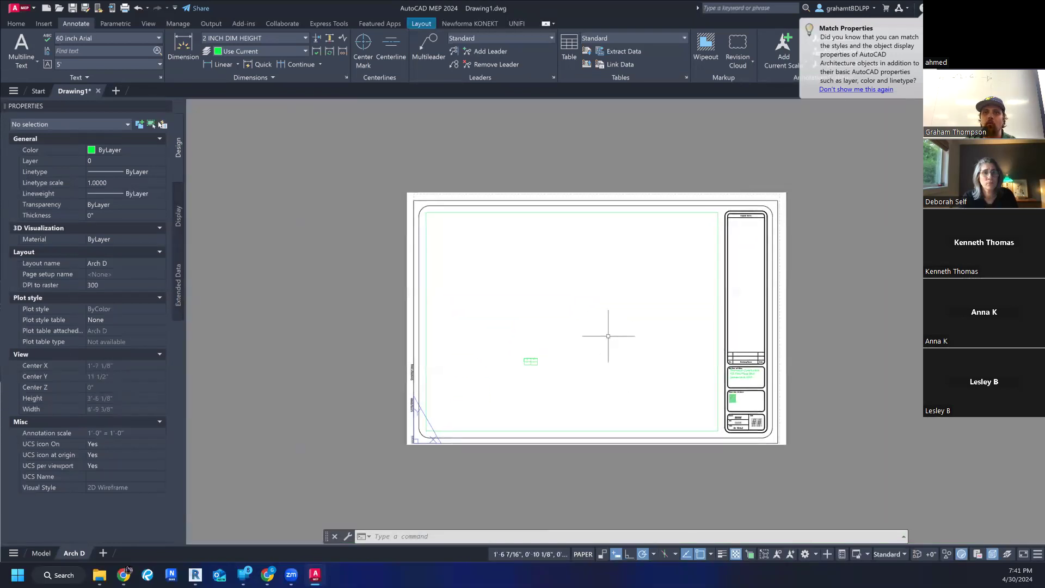
{"action": "scroll", "coordinate": [565, 318], "scroll_direction": "up", "scroll_amount": 2}
{"action": "left_click", "coordinate": [566, 323]}
{"action": "scroll", "coordinate": [566, 323], "scroll_direction": "up", "scroll_amount": 2}
{"action": "scroll", "coordinate": [536, 359], "scroll_direction": "down", "scroll_amount": 4}
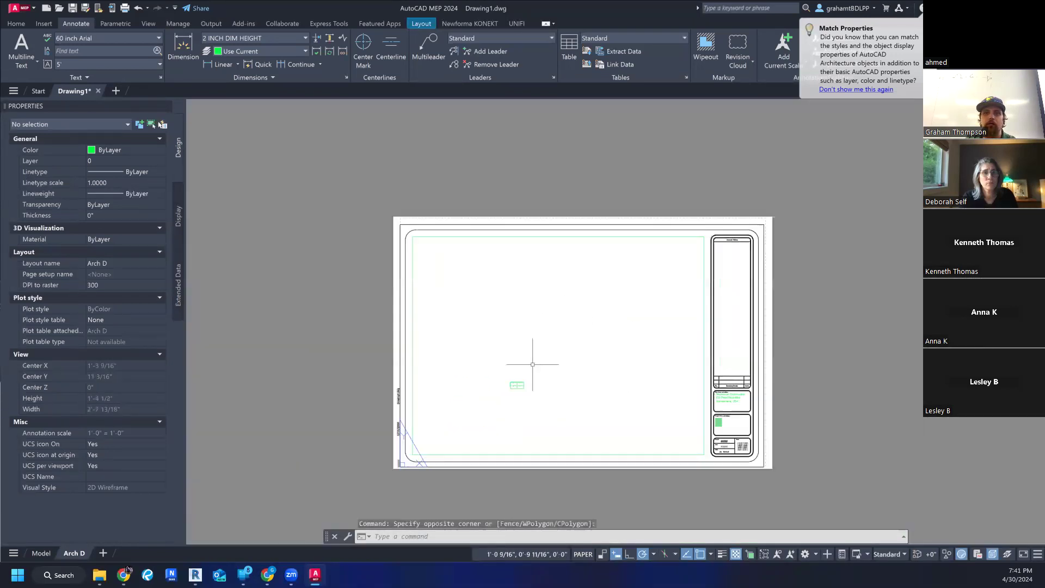
{"action": "key", "text": "Escape"}
- Activate the Arch D layout's viewport and enlarge the quad drawing to fill it
{"action": "double_click", "coordinate": [536, 381]}
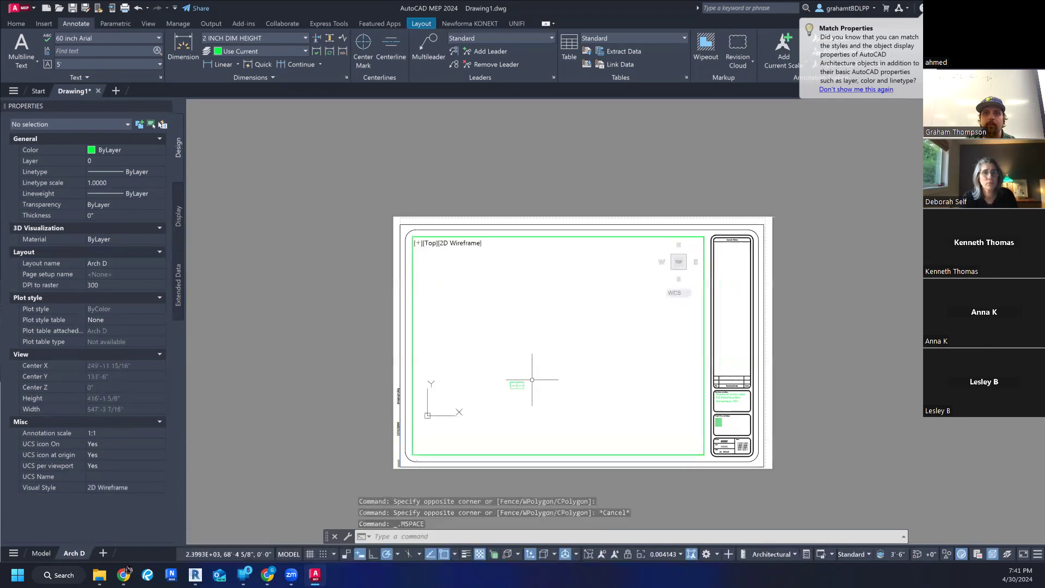
{"action": "scroll", "coordinate": [512, 398], "scroll_direction": "up", "scroll_amount": 1}
{"action": "middle_click_drag", "start_coordinate": [511, 398], "coordinate": [599, 332]}
{"action": "scroll", "coordinate": [531, 322], "scroll_direction": "up", "scroll_amount": 2}
{"action": "middle_click_drag", "start_coordinate": [535, 323], "coordinate": [547, 348]}
{"action": "scroll", "coordinate": [546, 348], "scroll_direction": "up", "scroll_amount": 2}
{"action": "scroll", "coordinate": [571, 353], "scroll_direction": "down", "scroll_amount": 3}
{"action": "scroll", "coordinate": [561, 343], "scroll_direction": "up", "scroll_amount": 4}
{"action": "left_click", "coordinate": [567, 348]}
{"action": "key", "text": "Escape"}
{"action": "key", "text": "Escape"}
- Select the dimension above Quad 1, reapply the 2.11 mm dimension line lineweight in the 4 INCH DIM HEIGHT style, and save it
{"action": "left_click", "coordinate": [512, 284]}
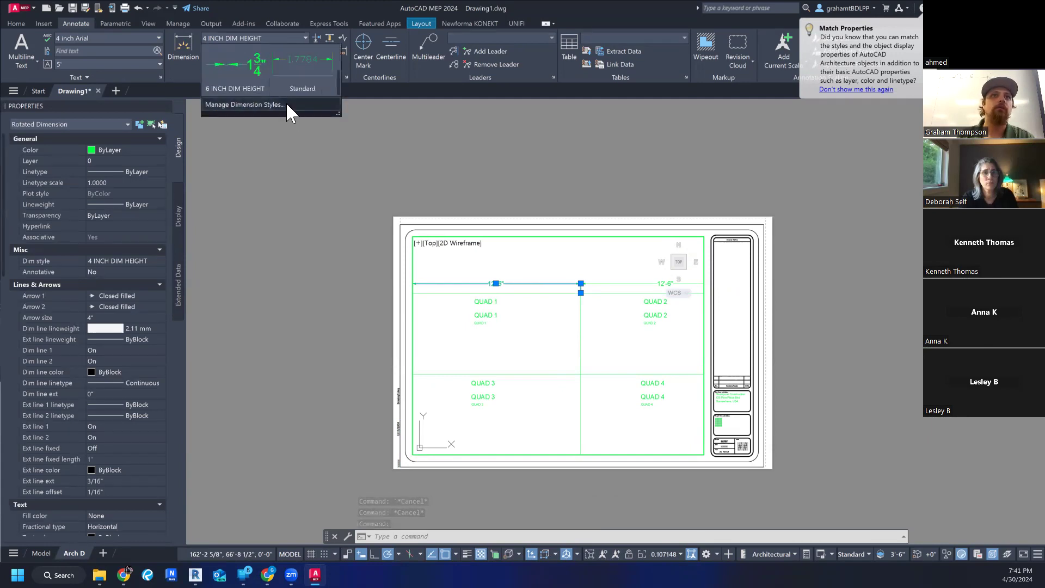
{"action": "left_click", "coordinate": [286, 104]}
{"action": "left_click", "coordinate": [454, 237]}
{"action": "left_click", "coordinate": [636, 263]}
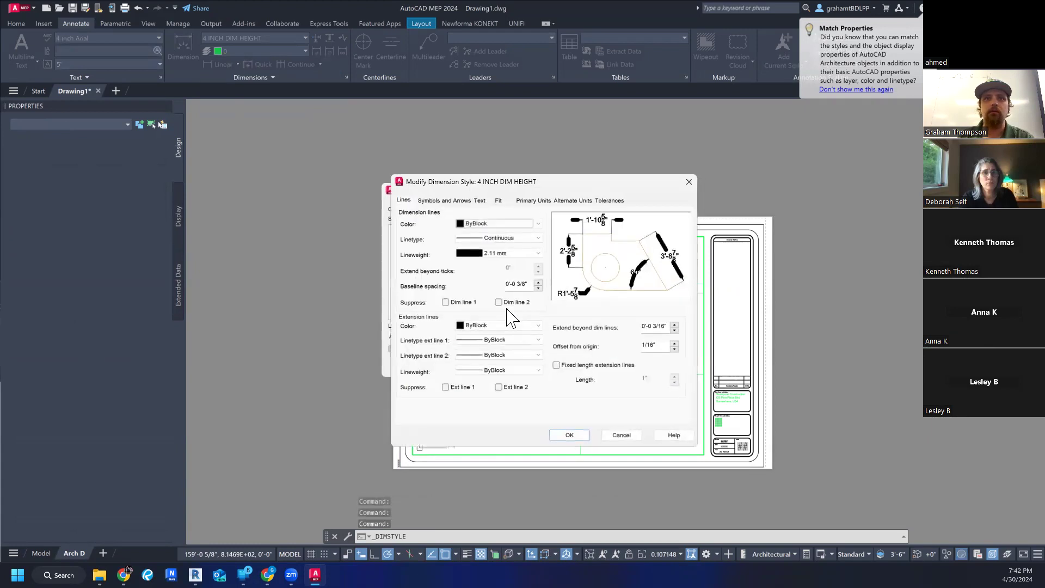
{"action": "left_click", "coordinate": [520, 254]}
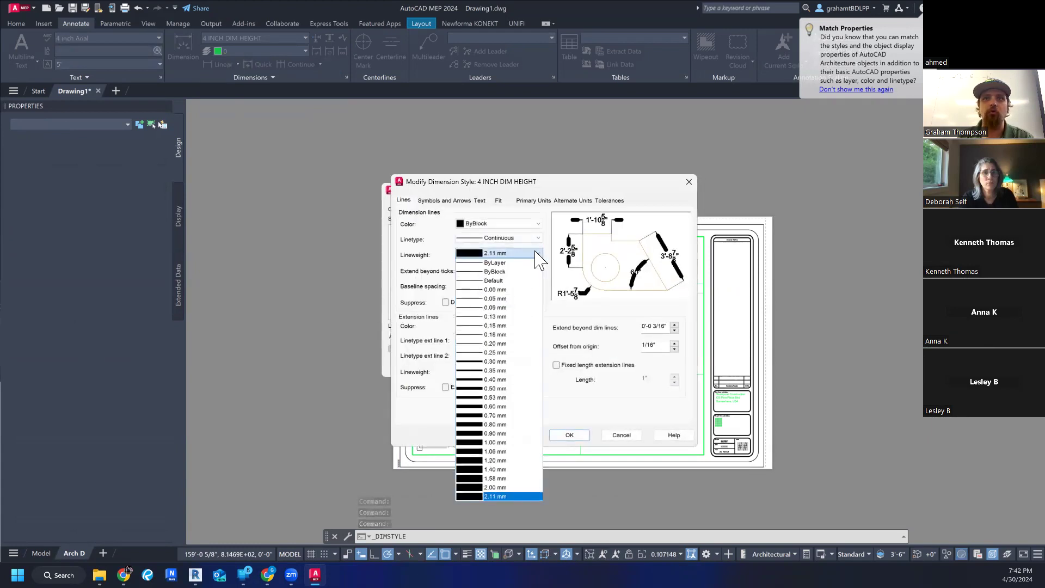
{"action": "left_click", "coordinate": [506, 496]}
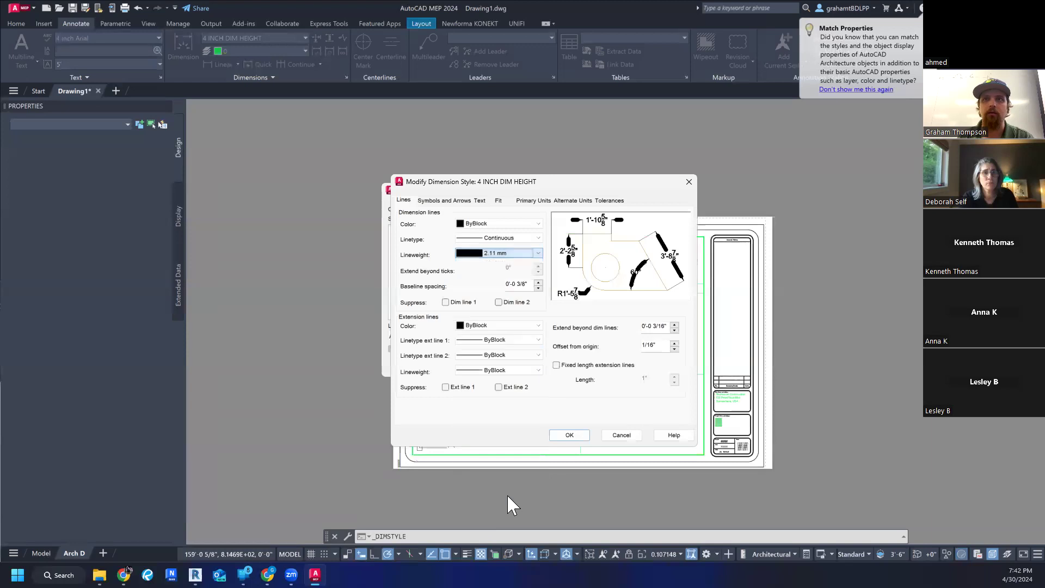
{"action": "left_click", "coordinate": [571, 436]}
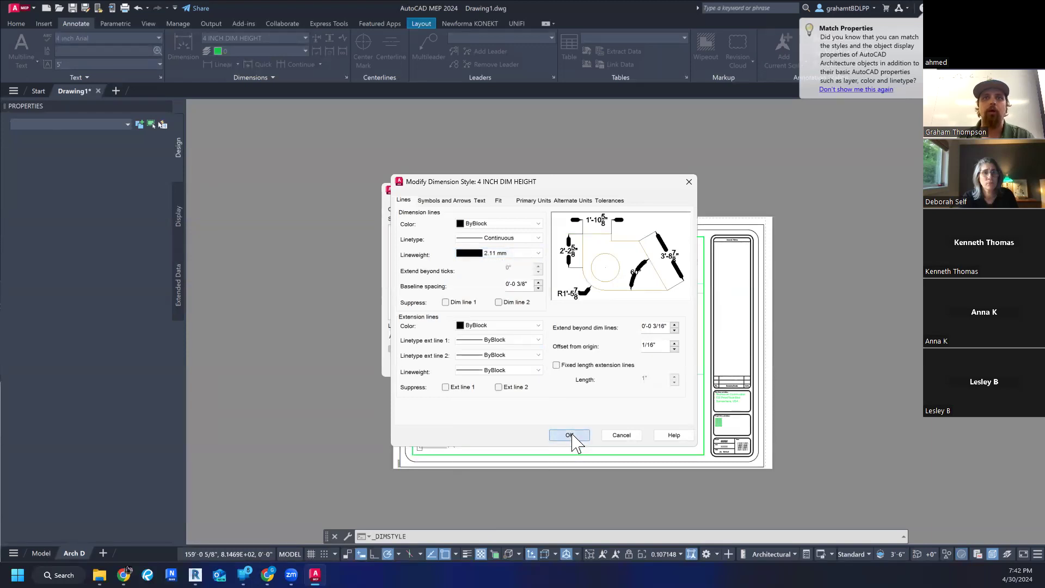
{"action": "left_click", "coordinate": [588, 365]}
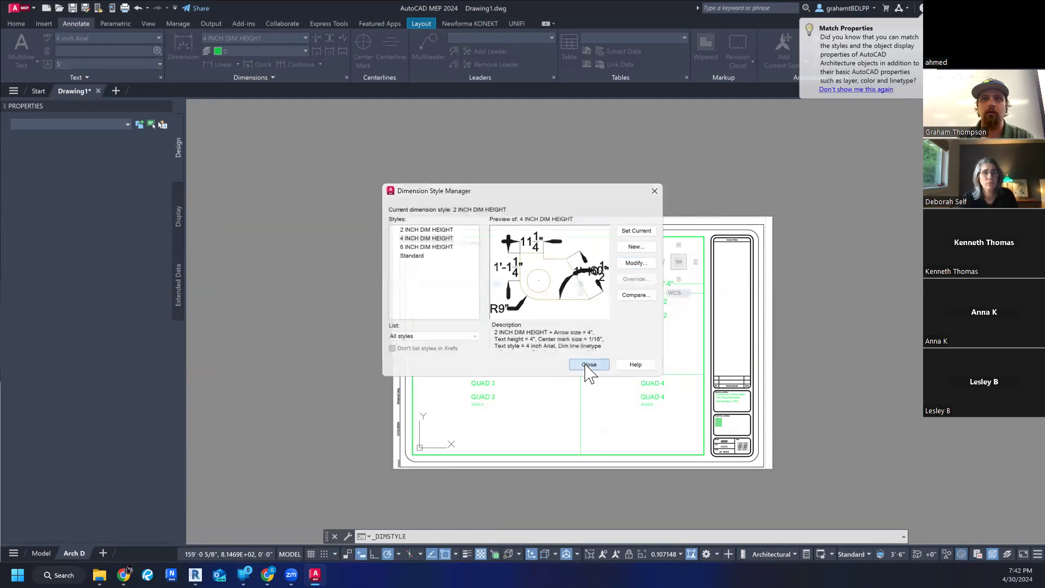
- Inspect the dimension line above Quad 1 and the overall quad drawing inside the layout viewport
{"action": "scroll", "coordinate": [472, 297], "scroll_direction": "up", "scroll_amount": 8}
{"action": "middle_click_drag", "start_coordinate": [507, 288], "coordinate": [488, 379]}
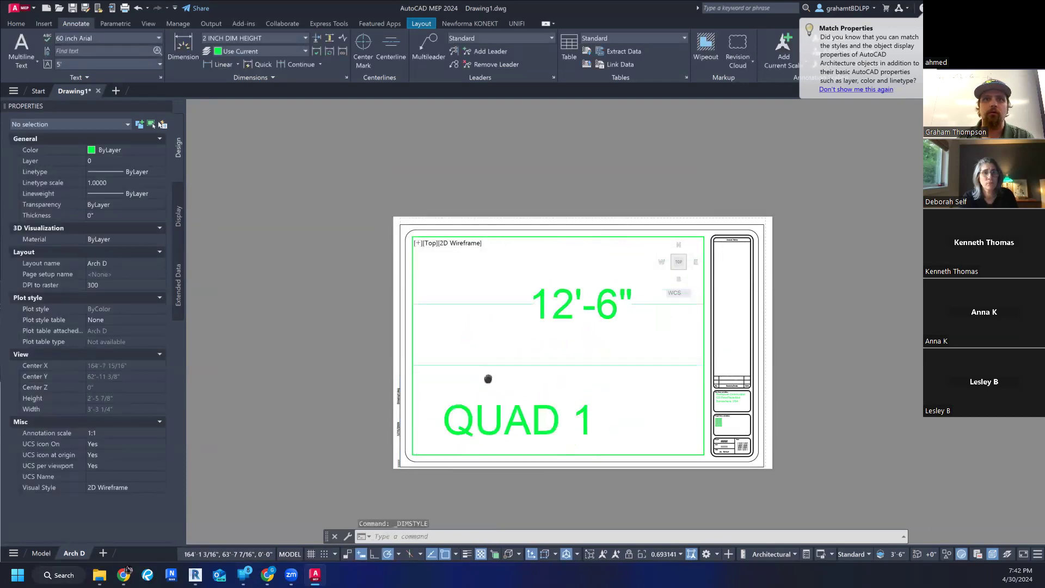
{"action": "scroll", "coordinate": [560, 315], "scroll_direction": "down", "scroll_amount": 5}
{"action": "mouse_move", "coordinate": [561, 315]}
{"action": "middle_mouse_down"}
{"action": "mouse_move", "coordinate": [561, 357]}
{"action": "mouse_move", "coordinate": [554, 304]}
{"action": "mouse_move", "coordinate": [554, 329]}
{"action": "middle_mouse_up"}
{"action": "scroll", "coordinate": [558, 303], "scroll_direction": "down", "scroll_amount": 3}
{"action": "scroll", "coordinate": [554, 329], "scroll_direction": "up", "scroll_amount": 3}
{"action": "scroll", "coordinate": [553, 329], "scroll_direction": "down", "scroll_amount": 3}
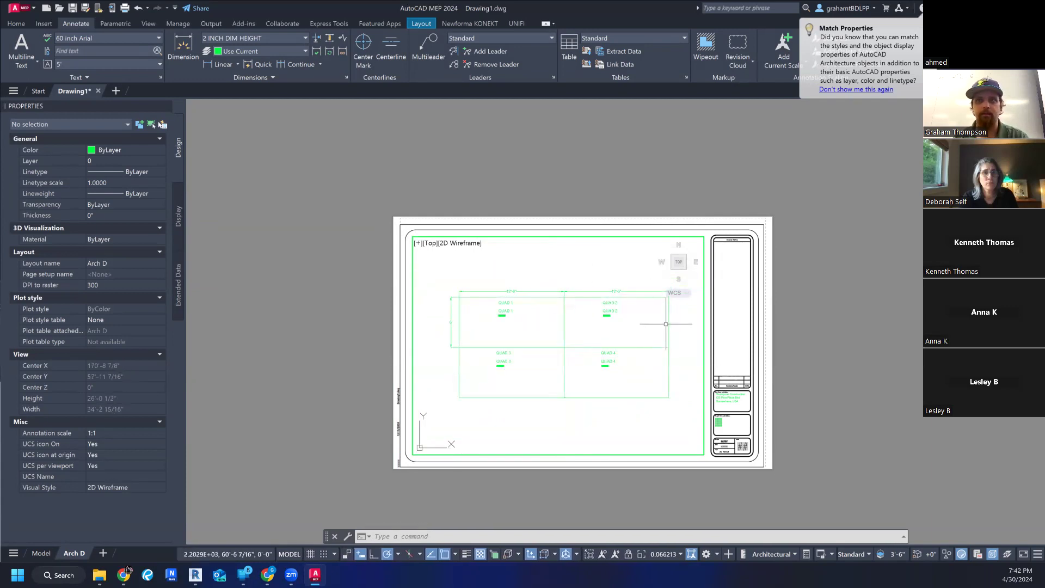
- Zoom the viewport to a window enclosing the four quads and their dimensions
{"action": "type", "text": "ZOOM"}
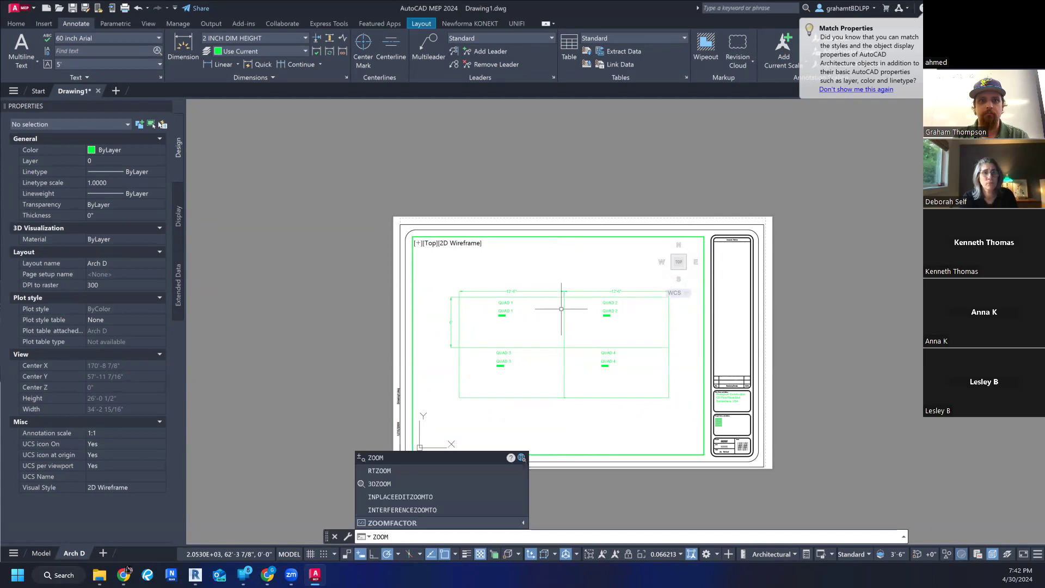
{"action": "key", "text": "Return"}
{"action": "left_click", "coordinate": [444, 280]}
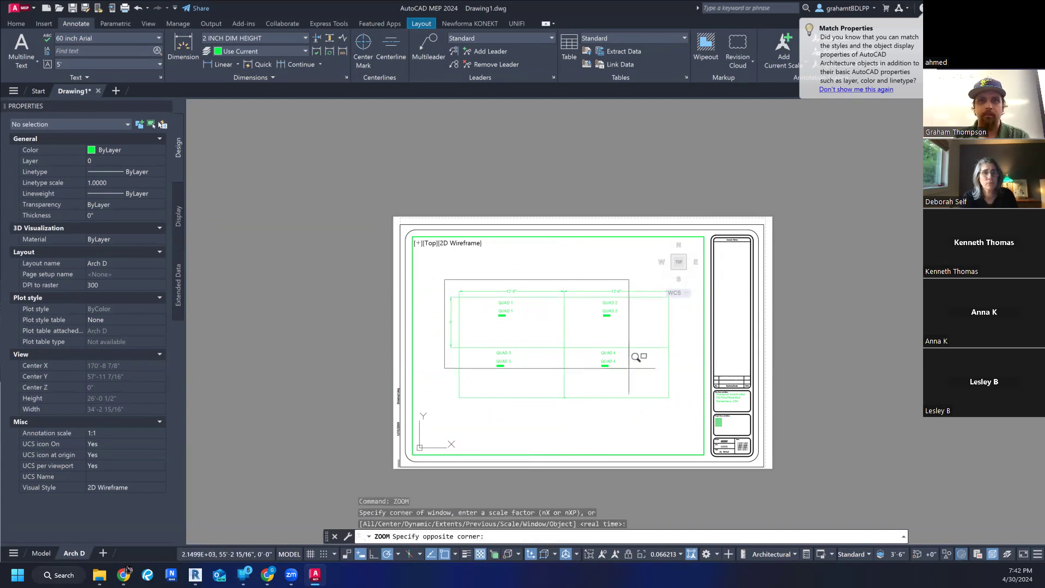
{"action": "left_click", "coordinate": [683, 396]}
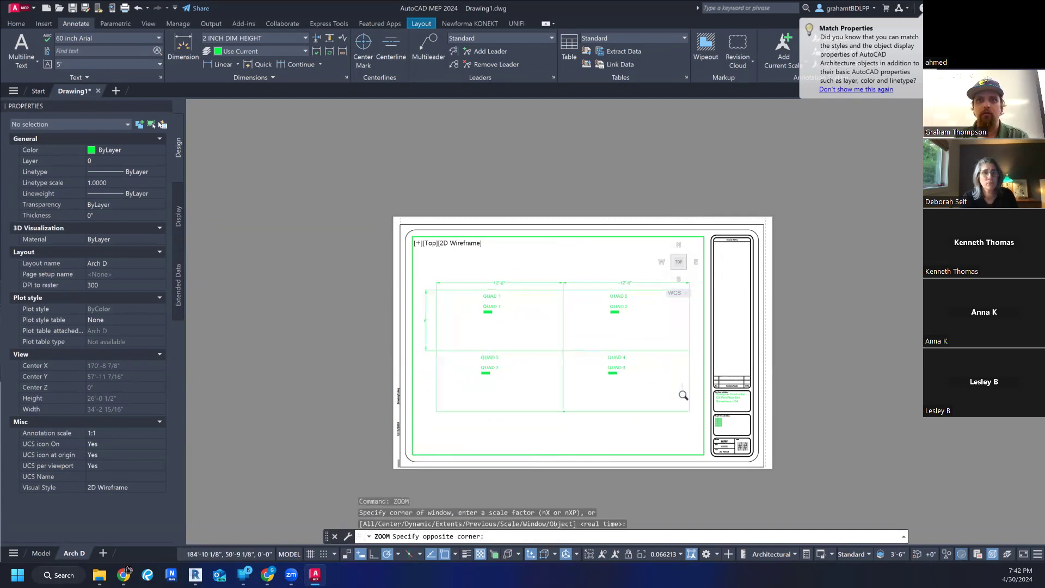
- Plot the Arch D layout with the Bluebeam PDF printer, leaving the page setup at None
{"action": "key", "text": "ctrl+p"}
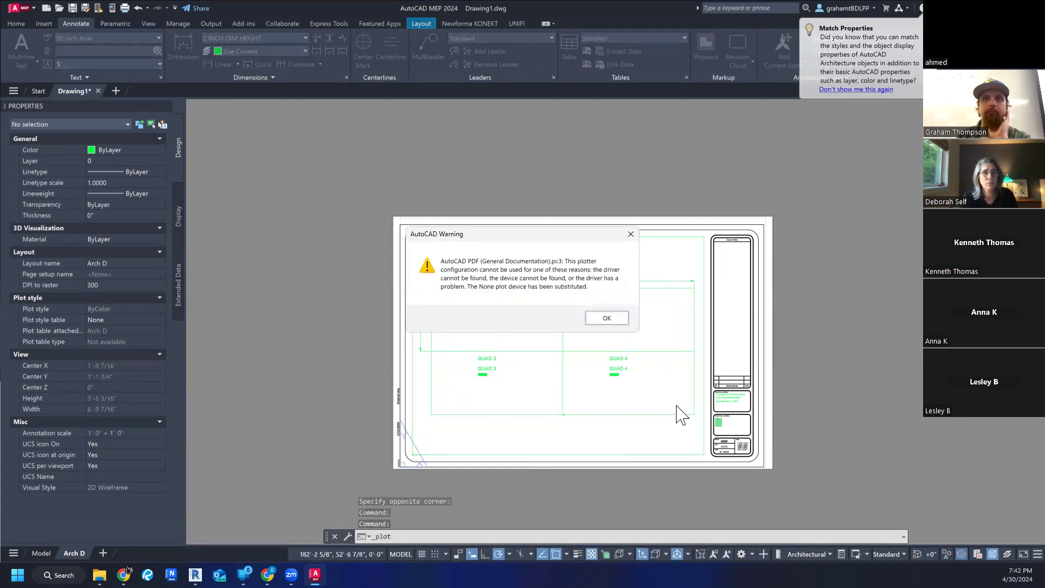
{"action": "left_click", "coordinate": [612, 322]}
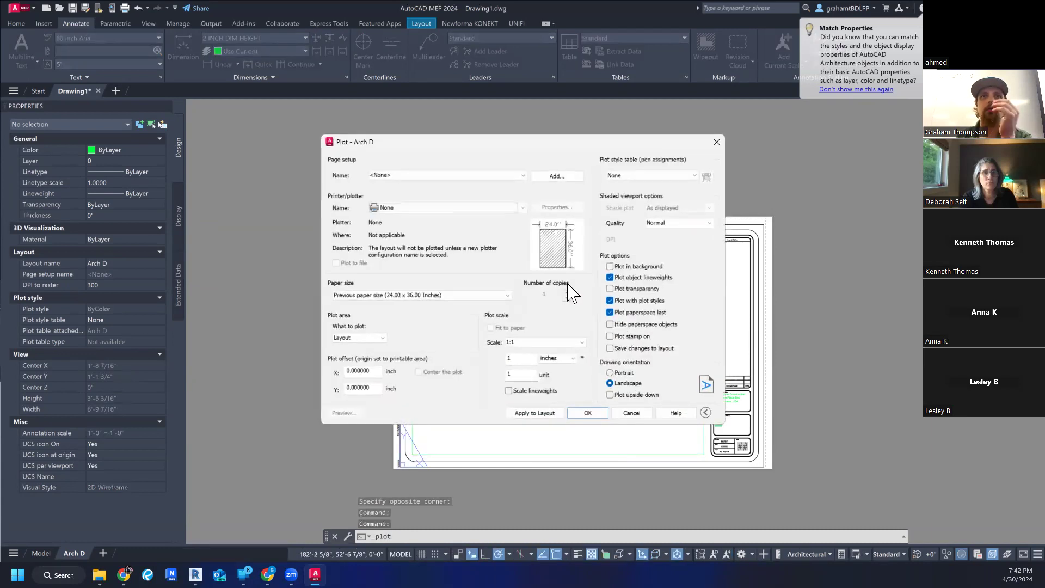
{"action": "left_click", "coordinate": [414, 175]}
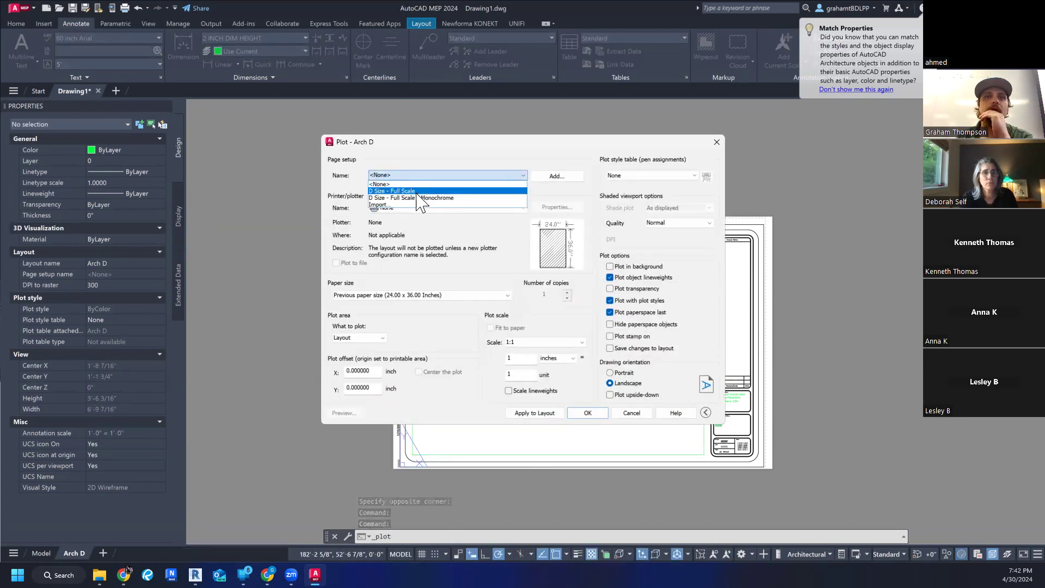
{"action": "left_click", "coordinate": [419, 184]}
{"action": "left_click", "coordinate": [422, 207]}
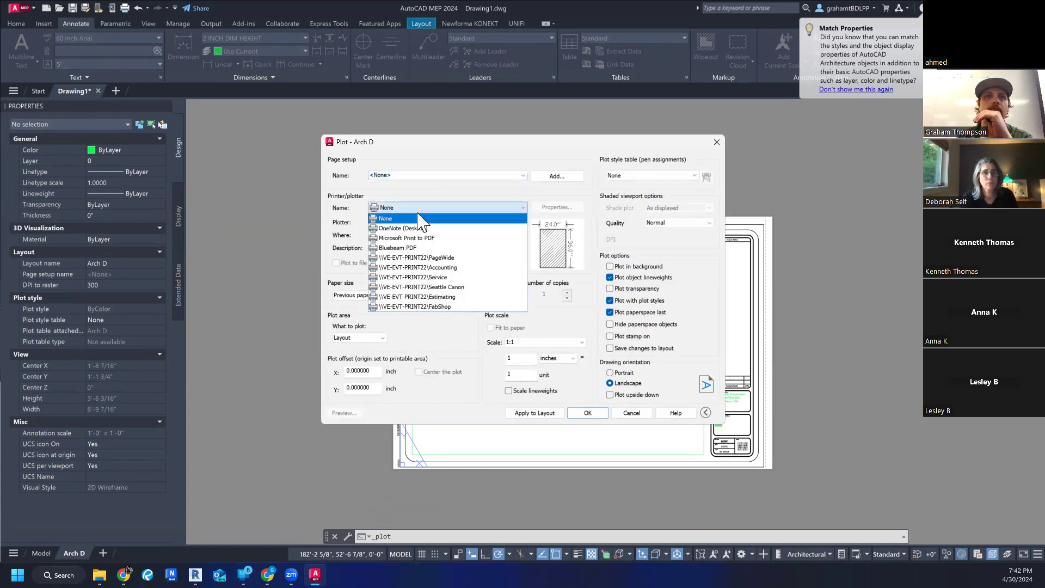
{"action": "left_click", "coordinate": [428, 249]}
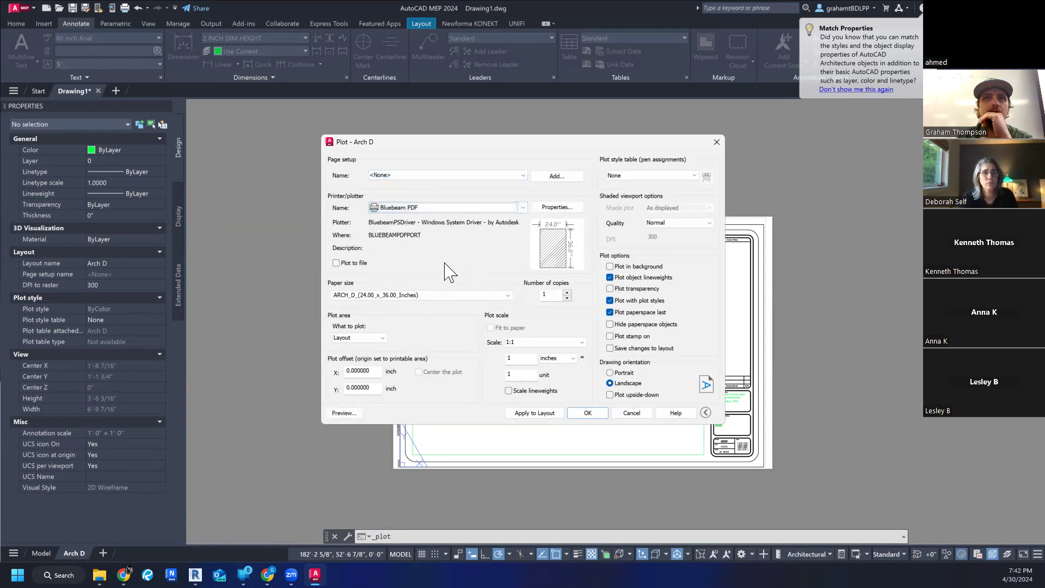
{"action": "left_click", "coordinate": [589, 416]}
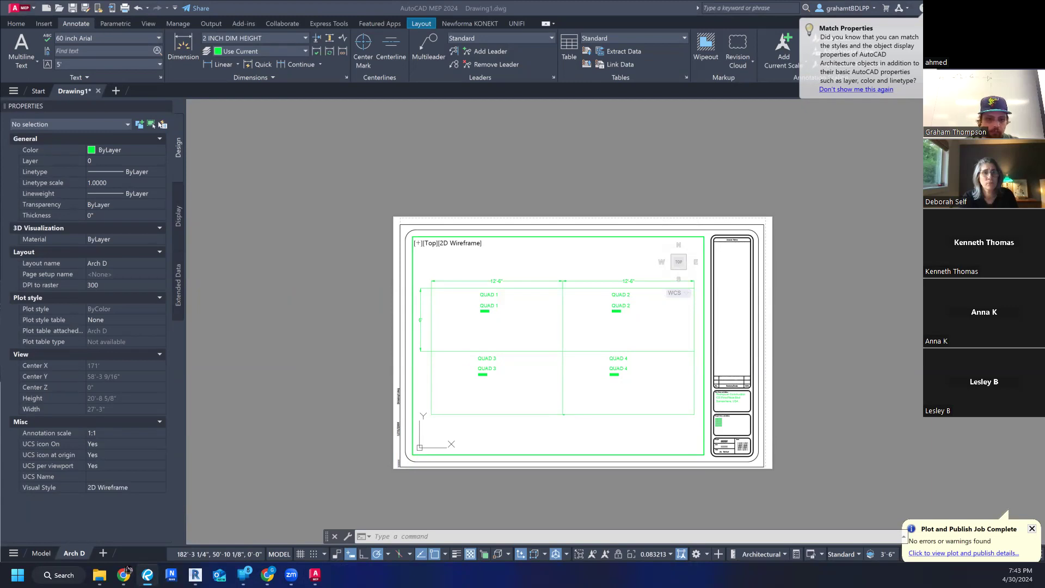
- Switch to Revit and toggle Thin Lines in the LEVEL 05 (GMT) floor plan to compare how lineweights display
{"action": "left_click", "coordinate": [195, 575]}
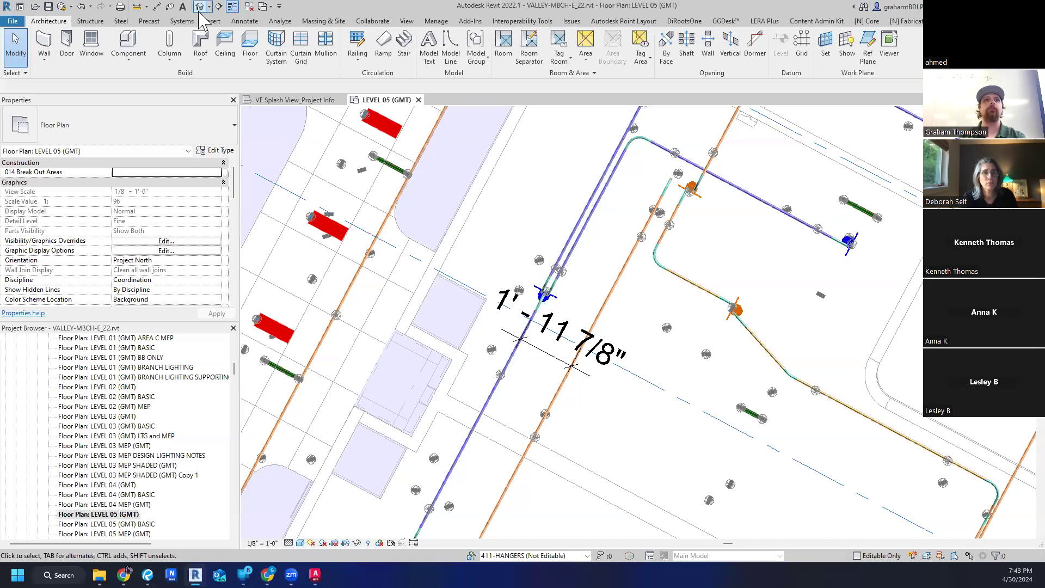
{"action": "left_click", "coordinate": [232, 8]}
{"action": "left_click", "coordinate": [233, 8]}
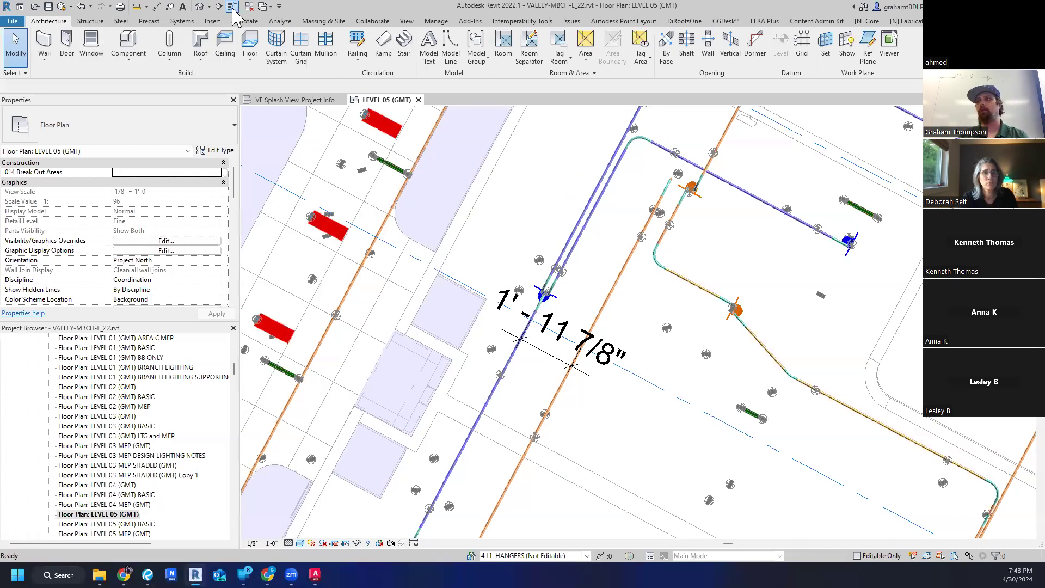
{"action": "left_click", "coordinate": [233, 8]}
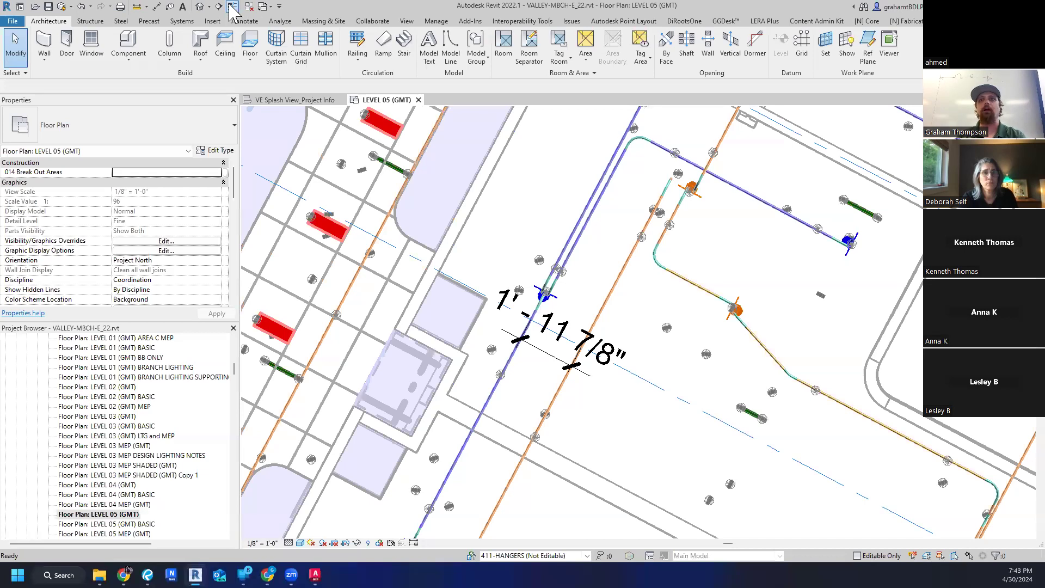
{"action": "left_click", "coordinate": [232, 9]}
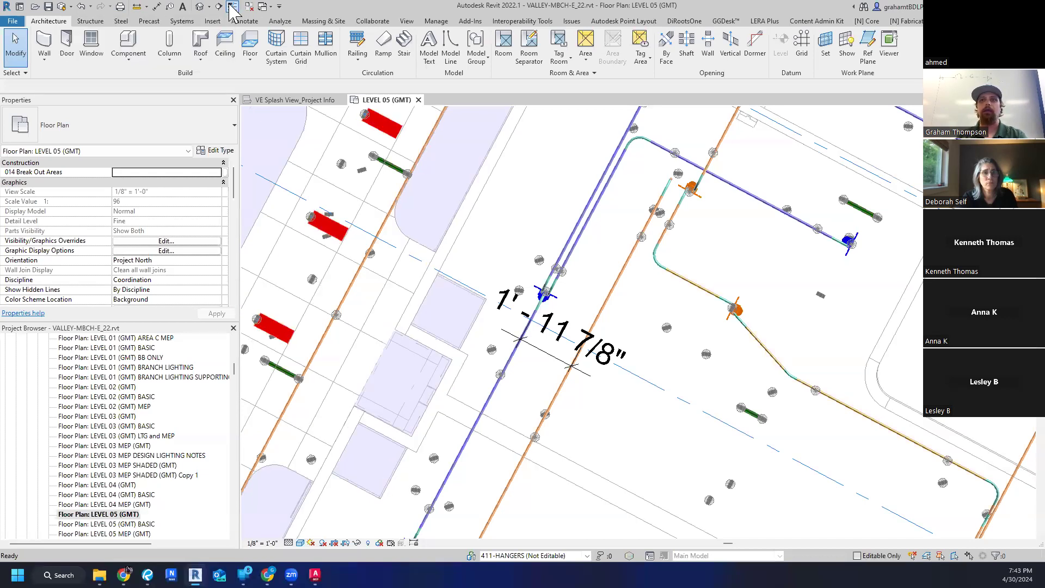
{"action": "left_click", "coordinate": [233, 9]}
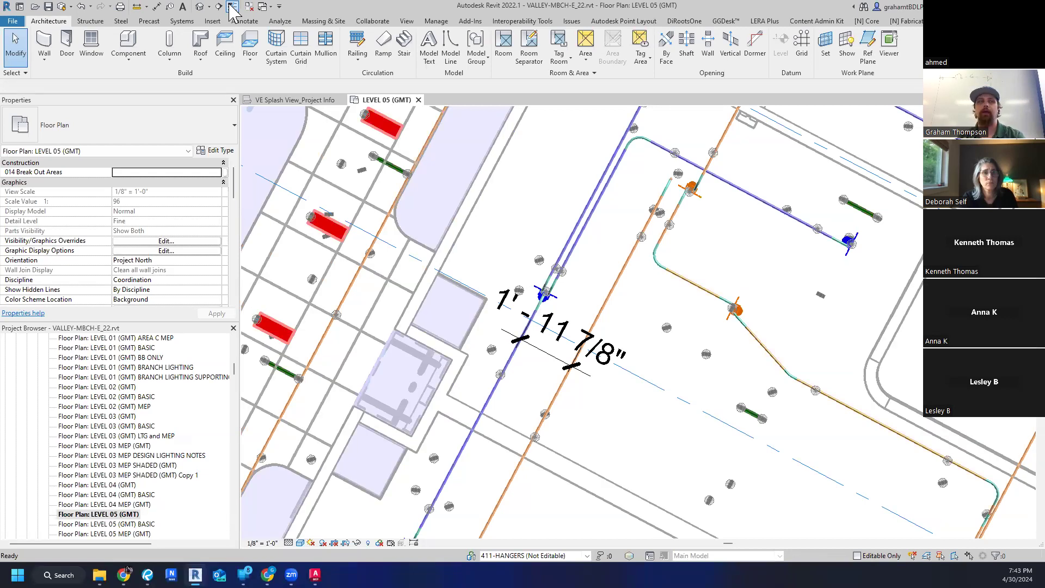
{"action": "left_click", "coordinate": [233, 9]}
{"action": "scroll", "coordinate": [403, 164], "scroll_direction": "down", "scroll_amount": 2}
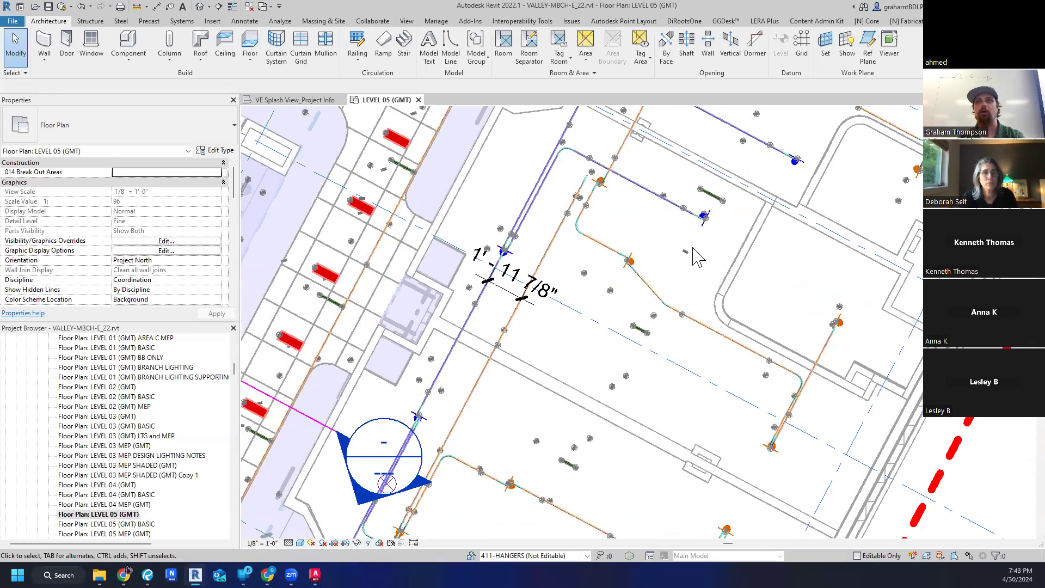
{"action": "middle_click_drag", "start_coordinate": [722, 261], "coordinate": [591, 345]}
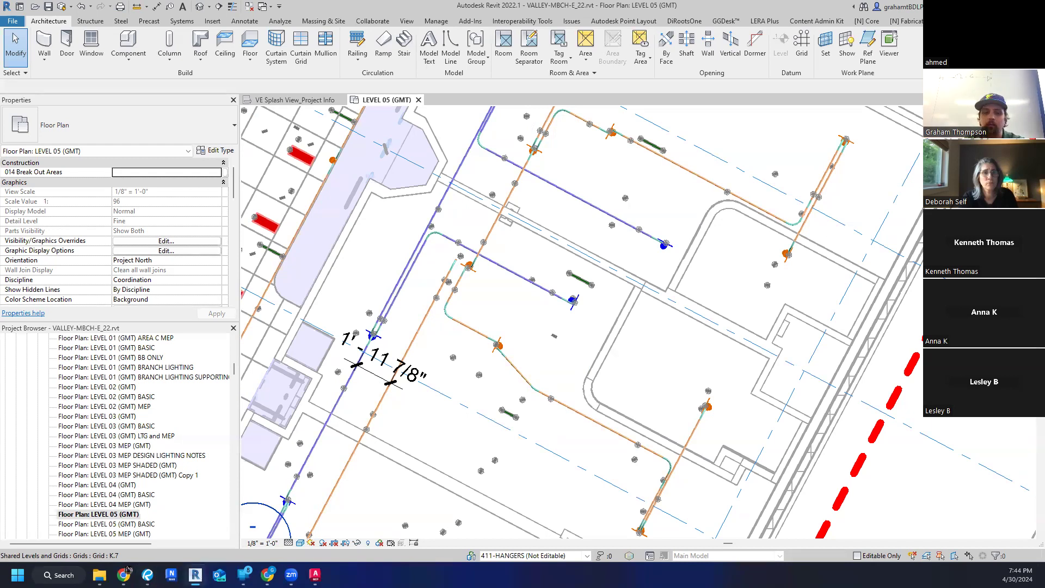
- Switch back to AutoCAD and return the Arch D layout from the active viewport to paper space
{"action": "key", "text": "alt+Tab"}
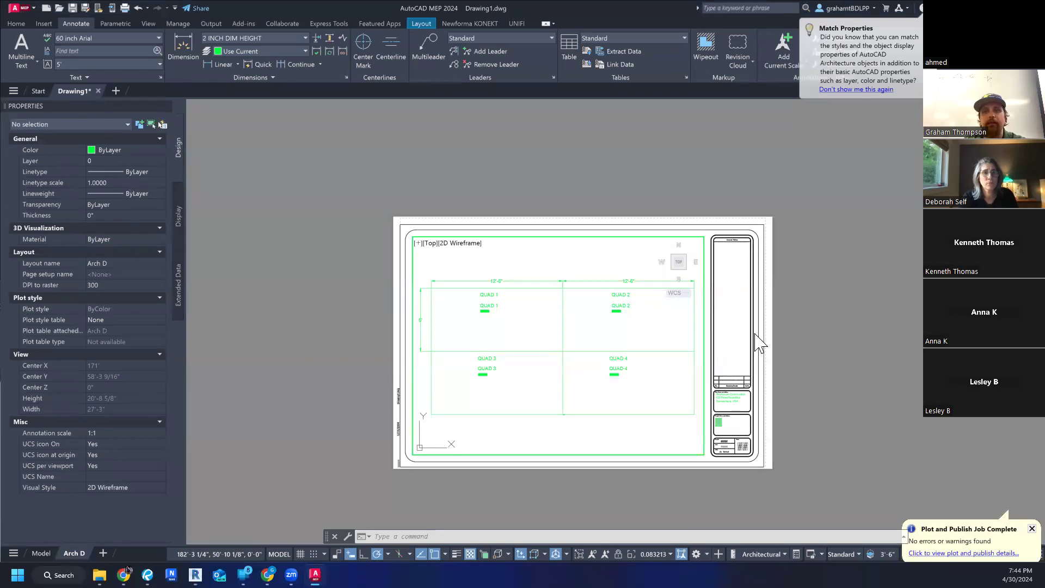
{"action": "scroll", "coordinate": [625, 413], "scroll_direction": "up", "scroll_amount": 3}
{"action": "scroll", "coordinate": [625, 413], "scroll_direction": "down", "scroll_amount": 3}
{"action": "double_click", "coordinate": [829, 341]}
{"action": "key", "text": "Escape"}
{"action": "key", "text": "Escape"}
{"action": "scroll", "coordinate": [560, 392], "scroll_direction": "up", "scroll_amount": 6}
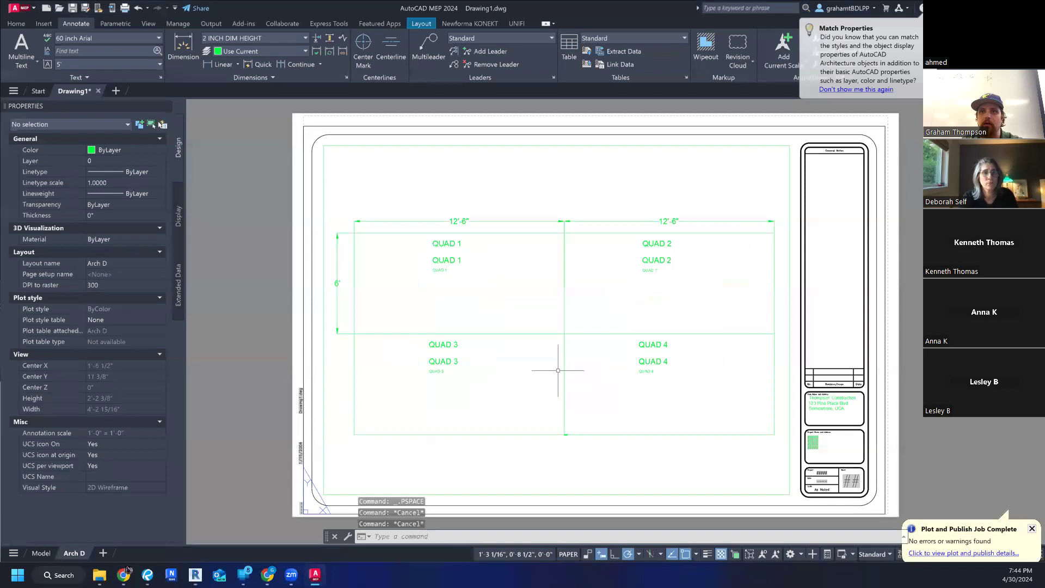
{"action": "scroll", "coordinate": [580, 348], "scroll_direction": "down", "scroll_amount": 6}
{"action": "middle_click_drag", "start_coordinate": [580, 349], "coordinate": [552, 388]}
{"action": "left_click", "coordinate": [265, 265]}
{"action": "key", "text": "Escape"}
{"action": "key", "text": "Escape"}
{"action": "key", "text": "Escape"}
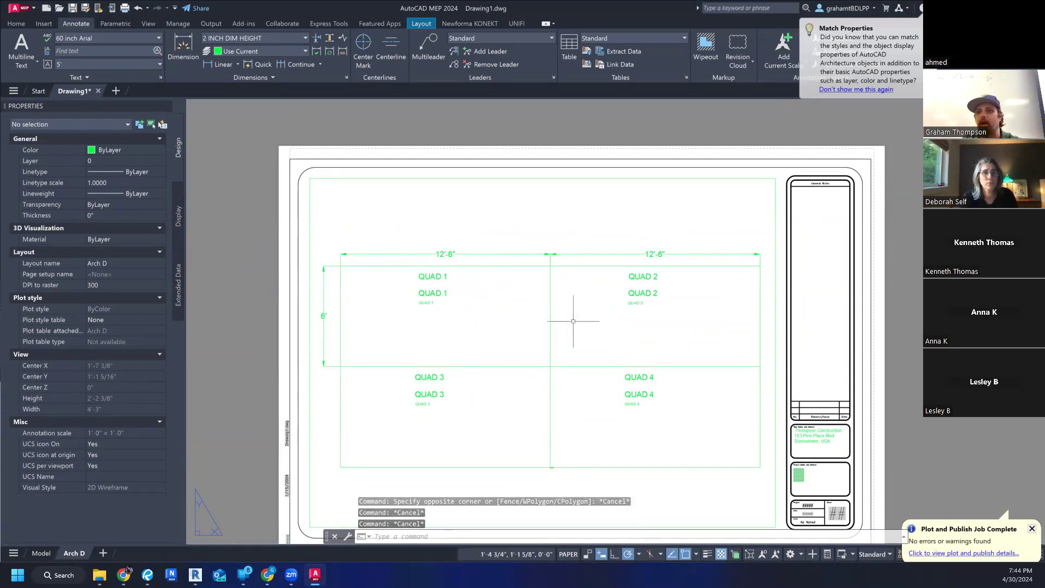
- Dismiss the plot and publish notification and cancel the display configuration selection for viewports
{"action": "left_click", "coordinate": [874, 554]}
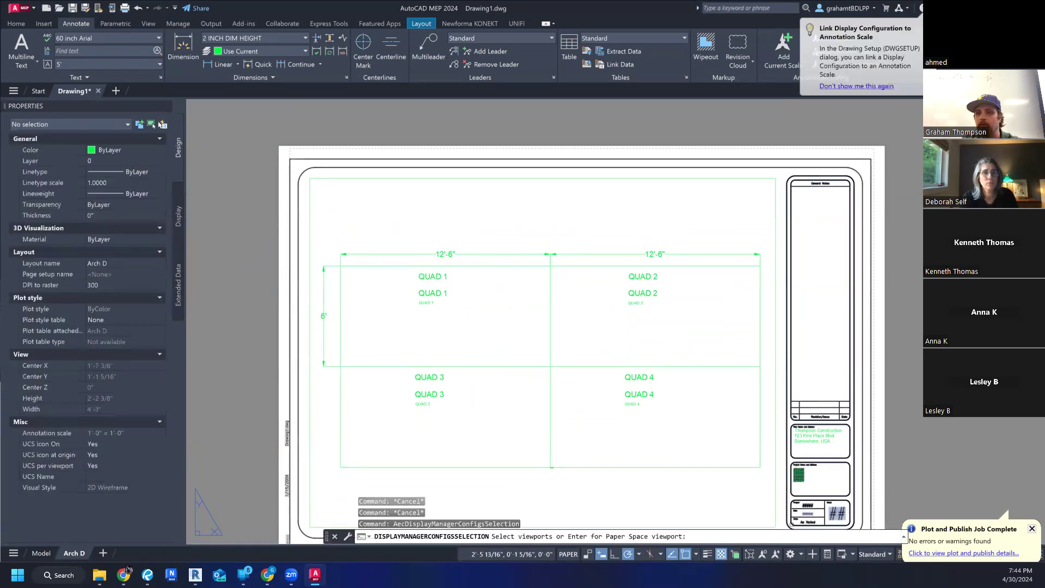
{"action": "key", "text": "Escape"}
{"action": "key", "text": "Escape"}
{"action": "left_click", "coordinate": [928, 466]}
{"action": "left_click", "coordinate": [1032, 528]}
{"action": "key", "text": "Escape"}
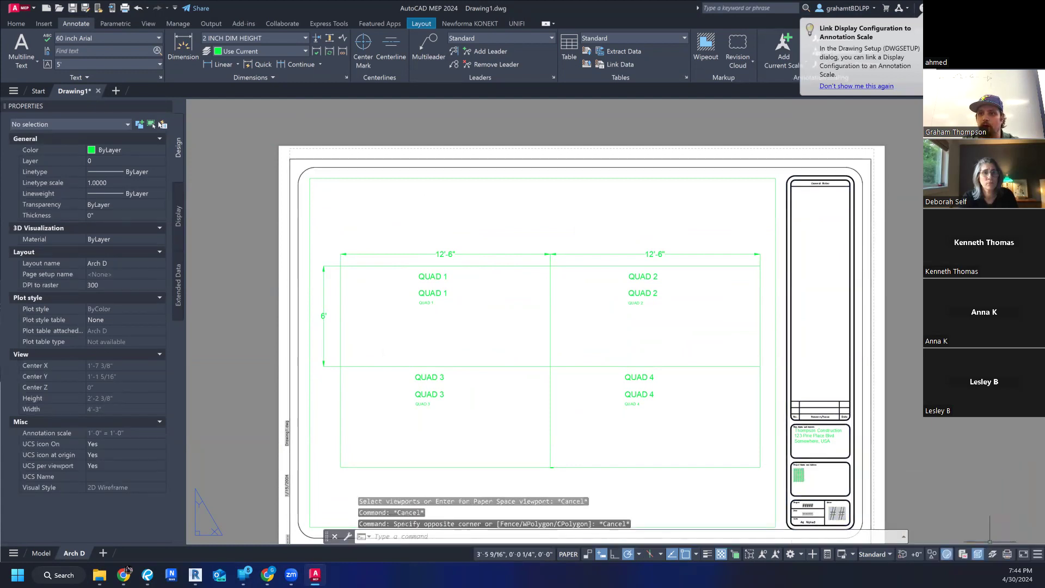
{"action": "left_click", "coordinate": [875, 554]}
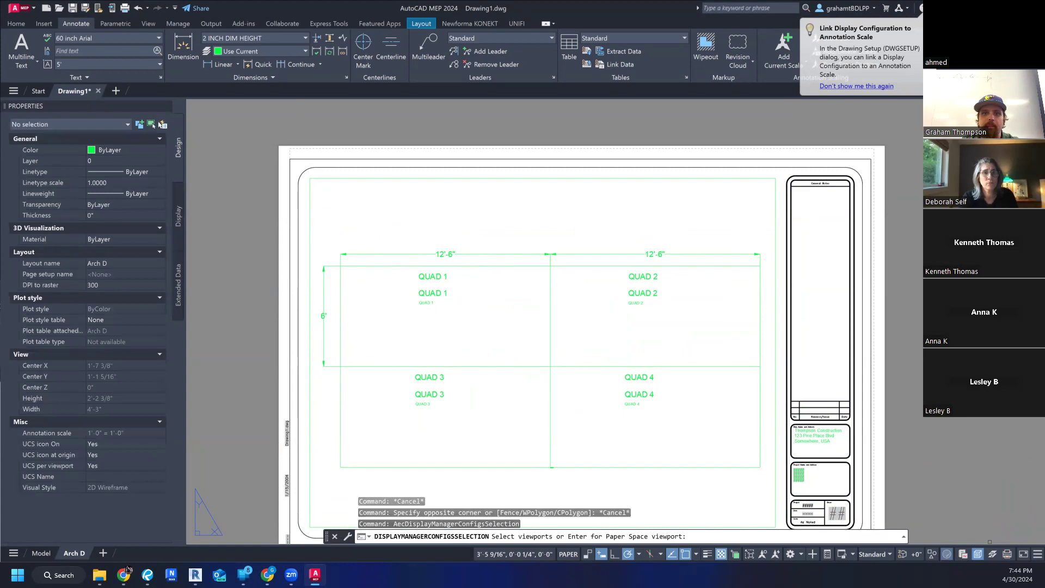
{"action": "key", "text": "Escape"}
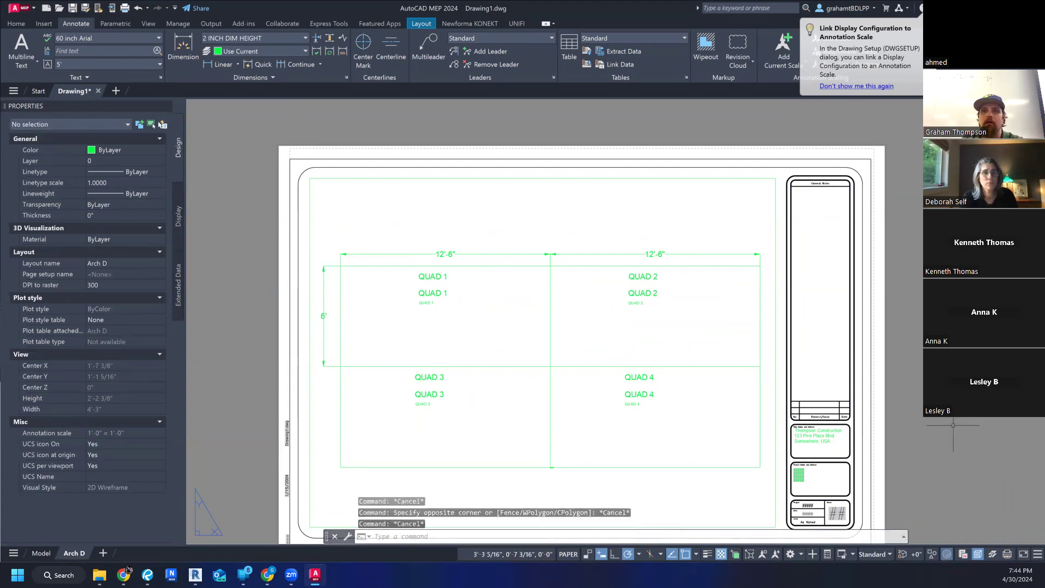
{"action": "scroll", "coordinate": [949, 422], "scroll_direction": "down", "scroll_amount": 2}
{"action": "middle_click_drag", "start_coordinate": [815, 407], "coordinate": [735, 380]}
{"action": "scroll", "coordinate": [735, 379], "scroll_direction": "up", "scroll_amount": 2}
{"action": "scroll", "coordinate": [735, 380], "scroll_direction": "down", "scroll_amount": 1}
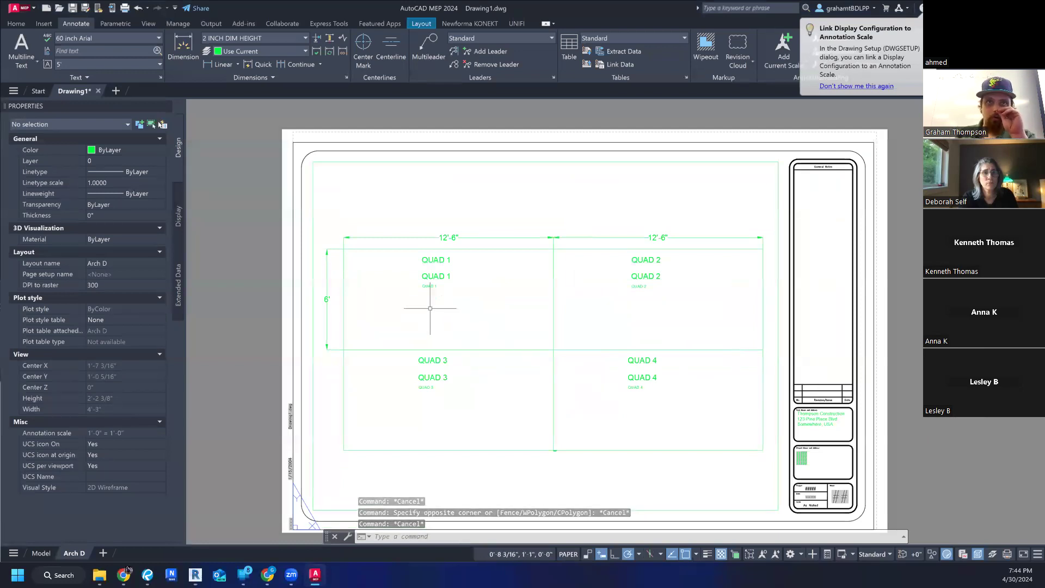
{"action": "left_click", "coordinate": [380, 334]}
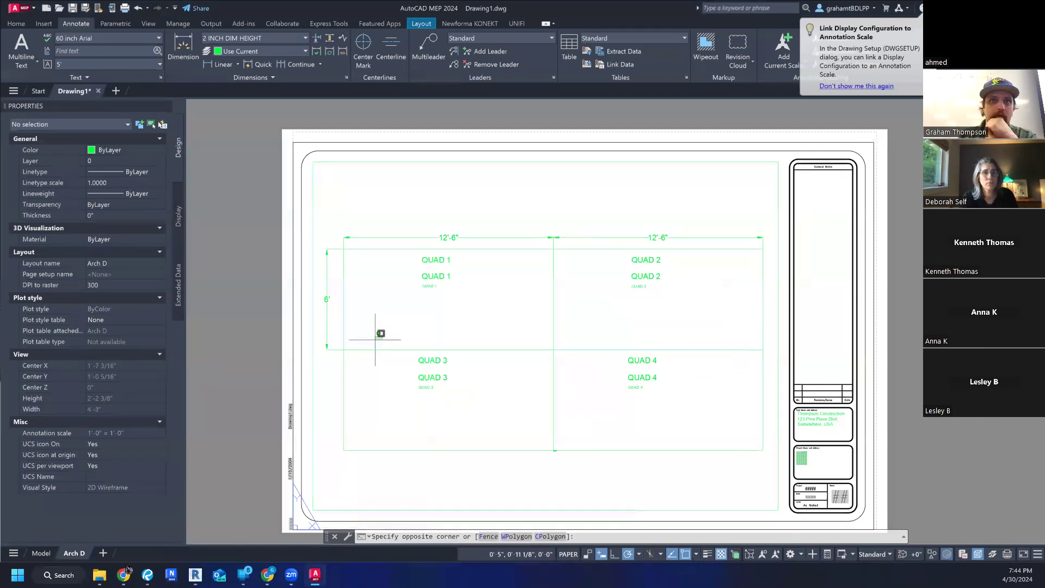
{"action": "key", "text": "Escape"}
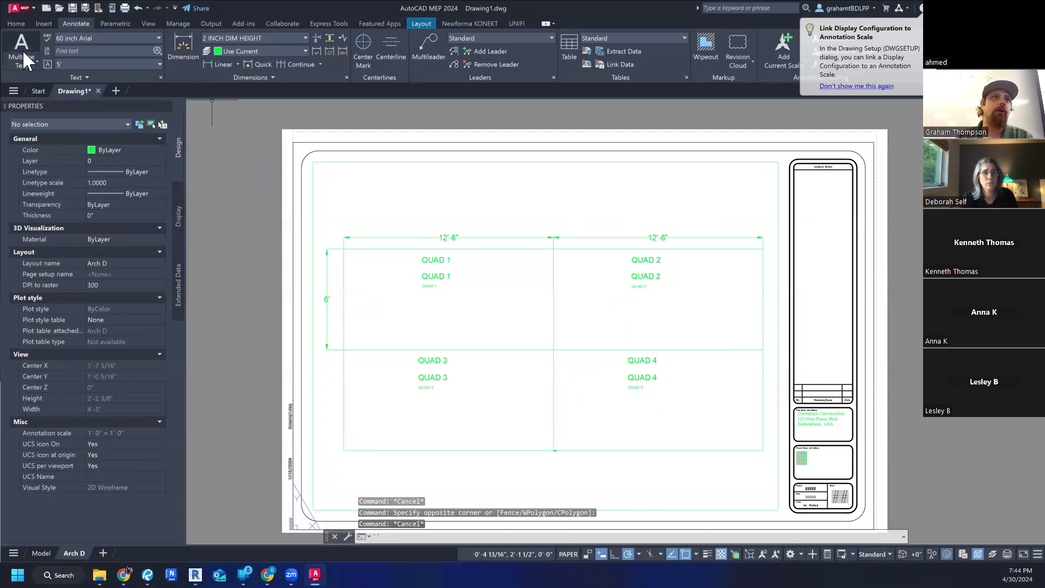
- Review the settings of the 6 inch Arial and 2 inch Arial text styles, and close the style manager without changes
{"action": "left_click", "coordinate": [89, 76]}
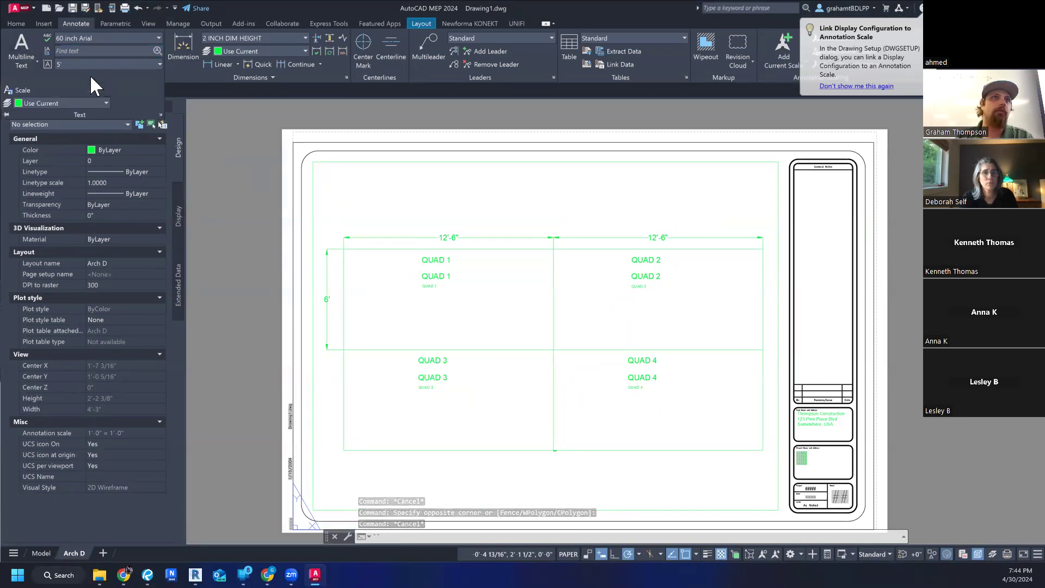
{"action": "left_click", "coordinate": [101, 35]}
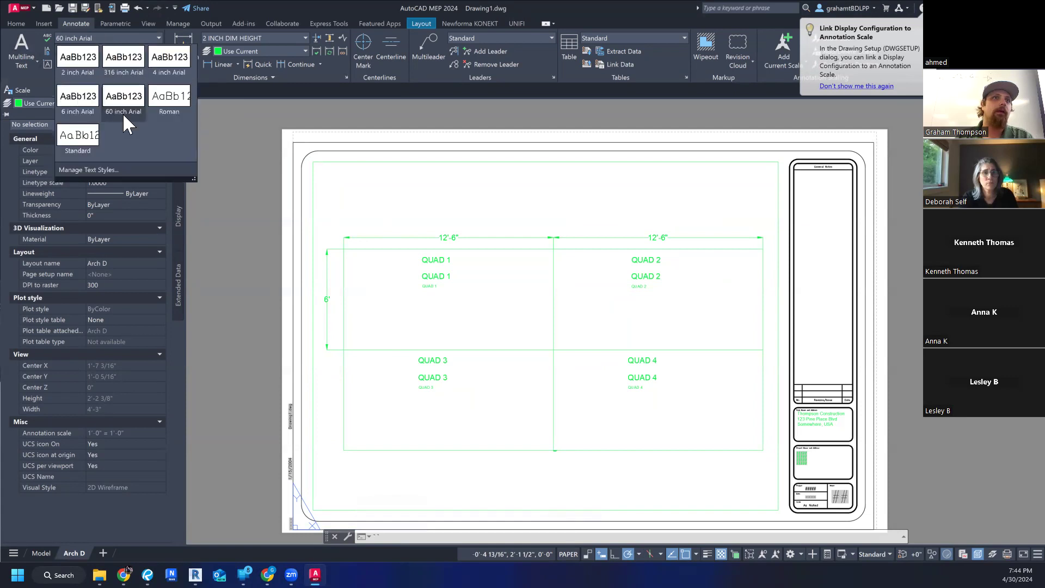
{"action": "left_click", "coordinate": [111, 168]}
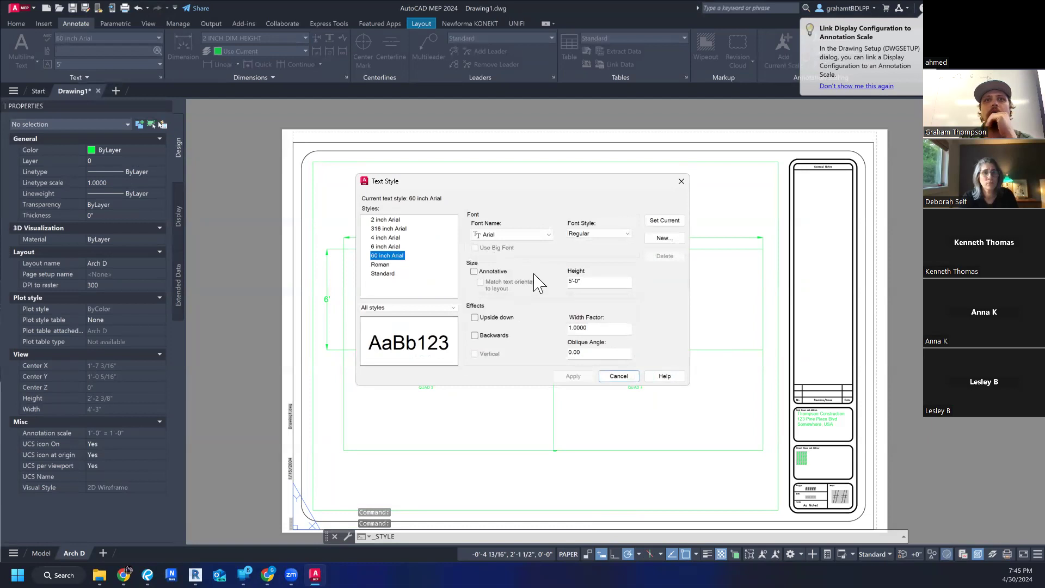
{"action": "left_click", "coordinate": [388, 248]}
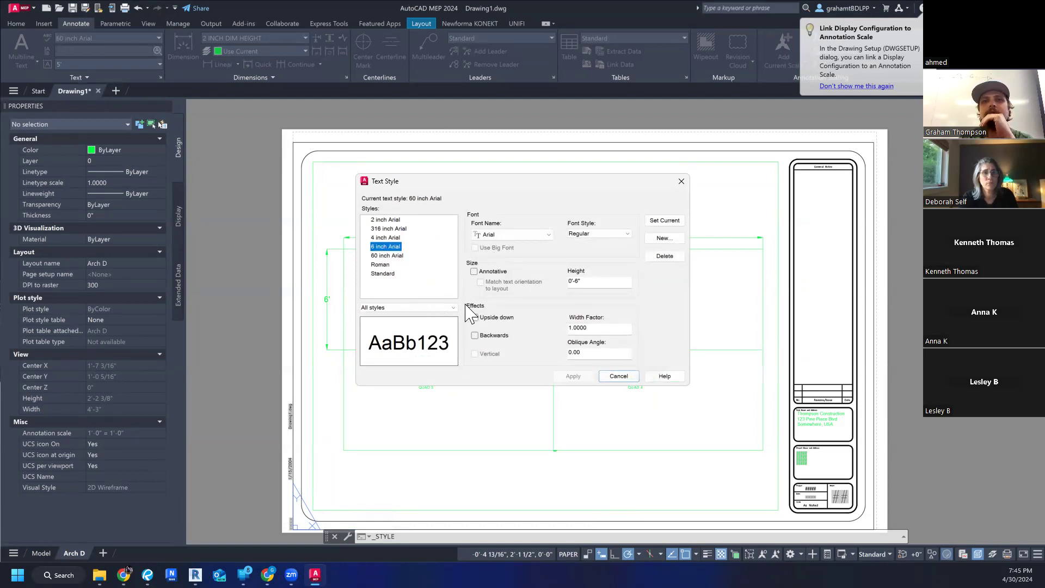
{"action": "left_click", "coordinate": [385, 220]}
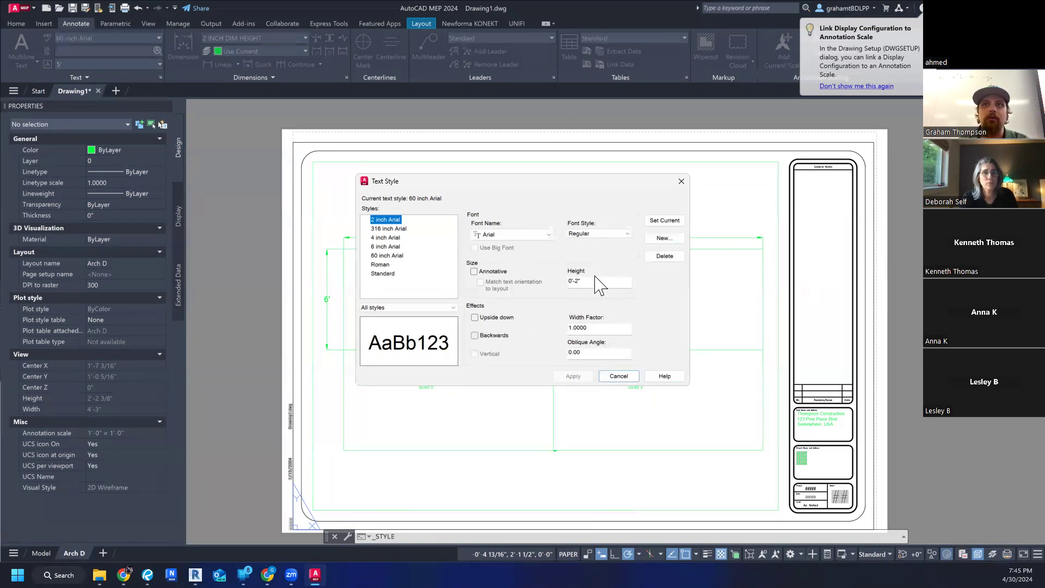
{"action": "key", "text": "Escape"}
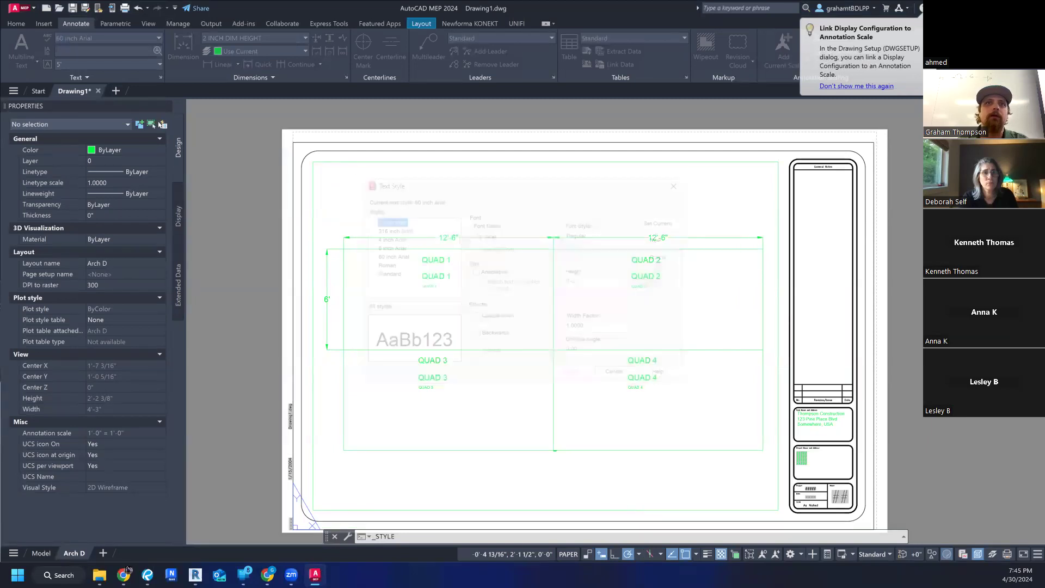
{"action": "left_click", "coordinate": [372, 249]}
{"action": "key", "text": "Escape"}
{"action": "key", "text": "Escape"}
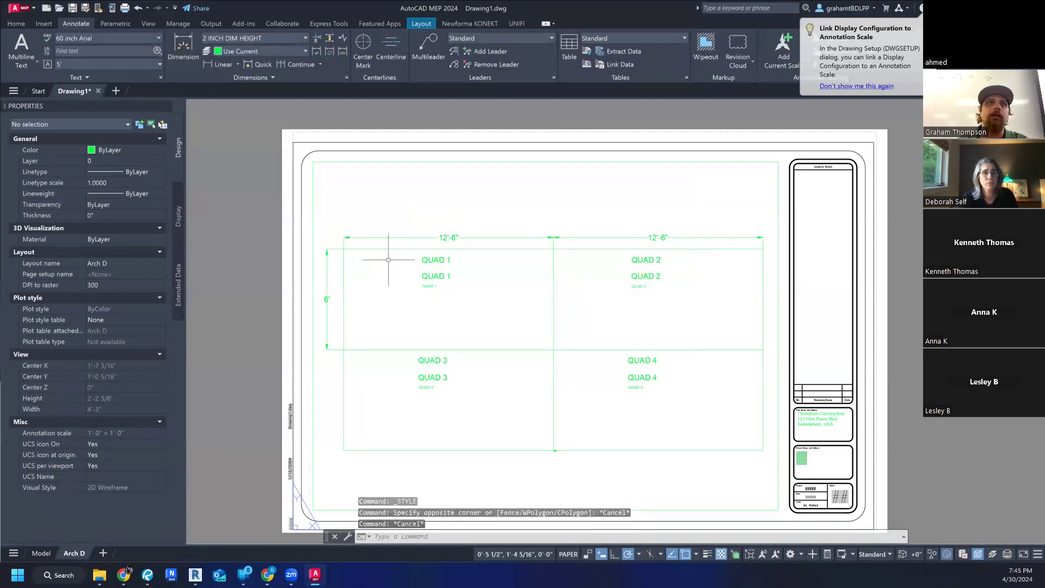
- Draw a horizontal line about 3 15/16" long in paper space below the Quad 3 rectangle
{"action": "left_click", "coordinate": [16, 23]}
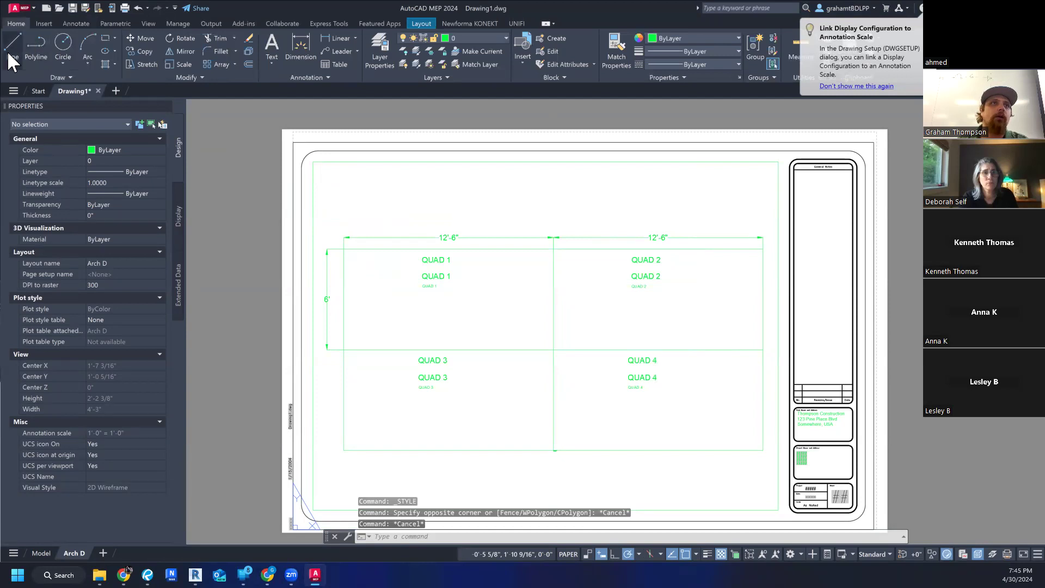
{"action": "left_click", "coordinate": [11, 54]}
{"action": "left_click", "coordinate": [418, 481]}
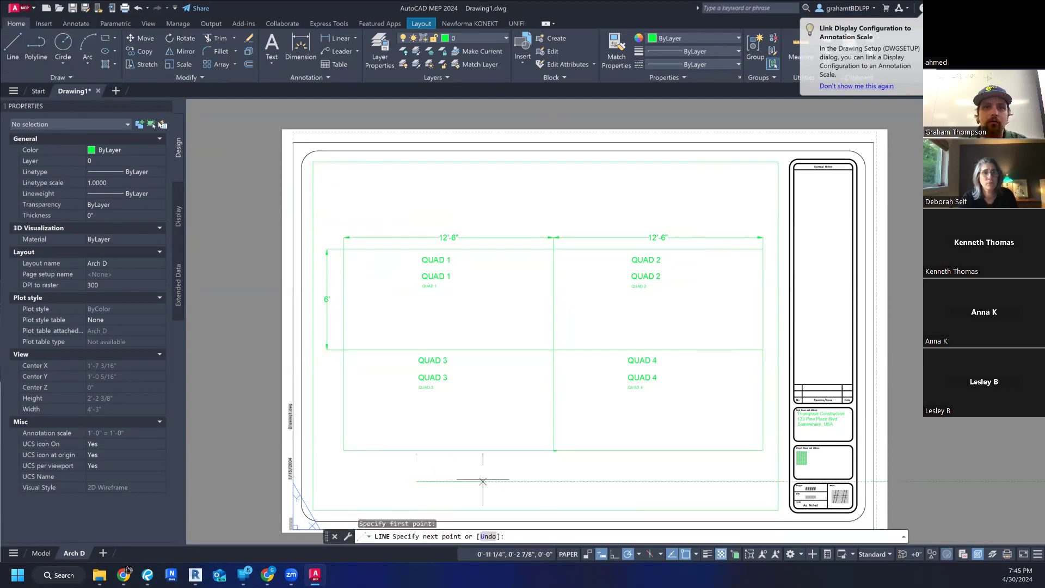
{"action": "left_click", "coordinate": [483, 481]}
{"action": "key", "text": "Escape"}
{"action": "key", "text": "Escape"}
- Select the horizontal line below the Quad 3 rectangle and examine its layer, linetype and lineweight properties
{"action": "scroll", "coordinate": [472, 481], "scroll_direction": "up", "scroll_amount": 6}
{"action": "left_click", "coordinate": [469, 482]}
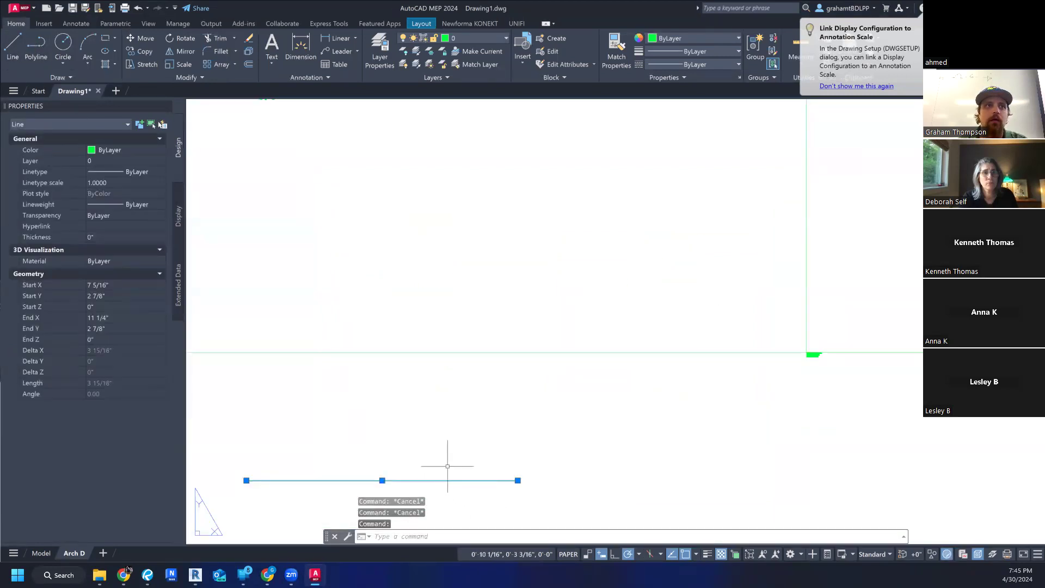
{"action": "middle_click_drag", "start_coordinate": [415, 448], "coordinate": [497, 372]}
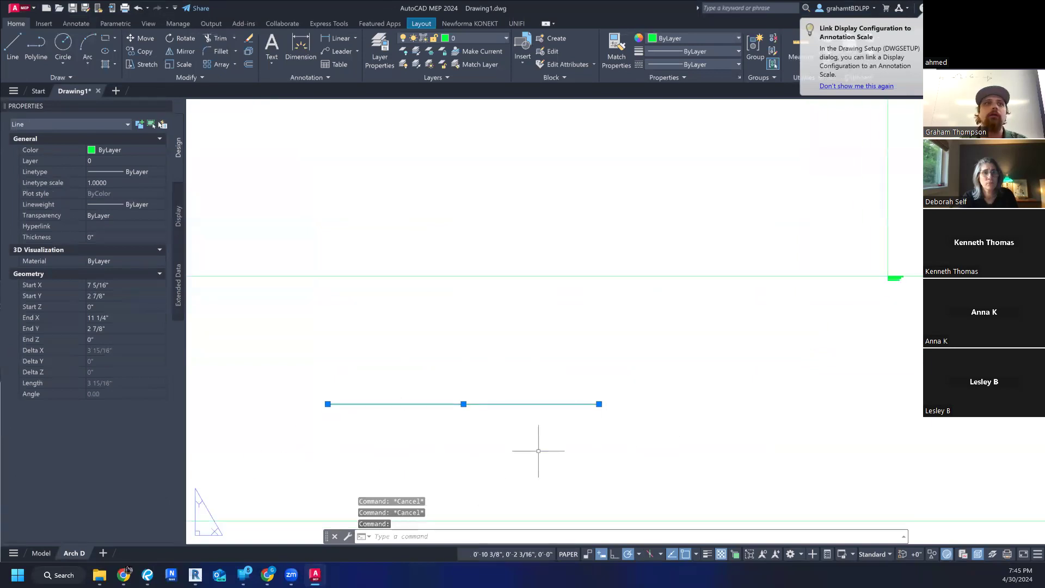
{"action": "left_click", "coordinate": [148, 170]}
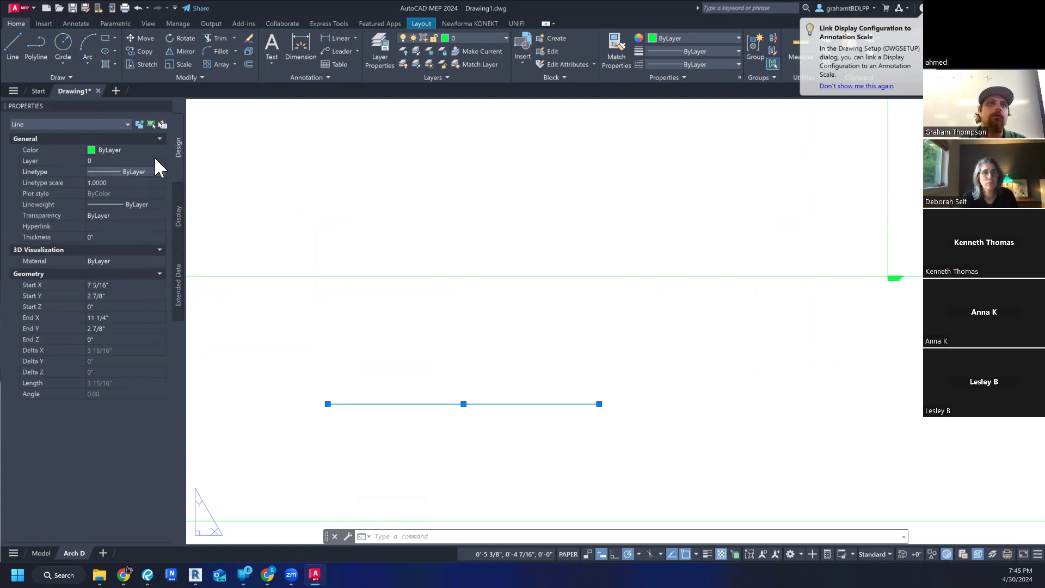
{"action": "left_click", "coordinate": [155, 160]}
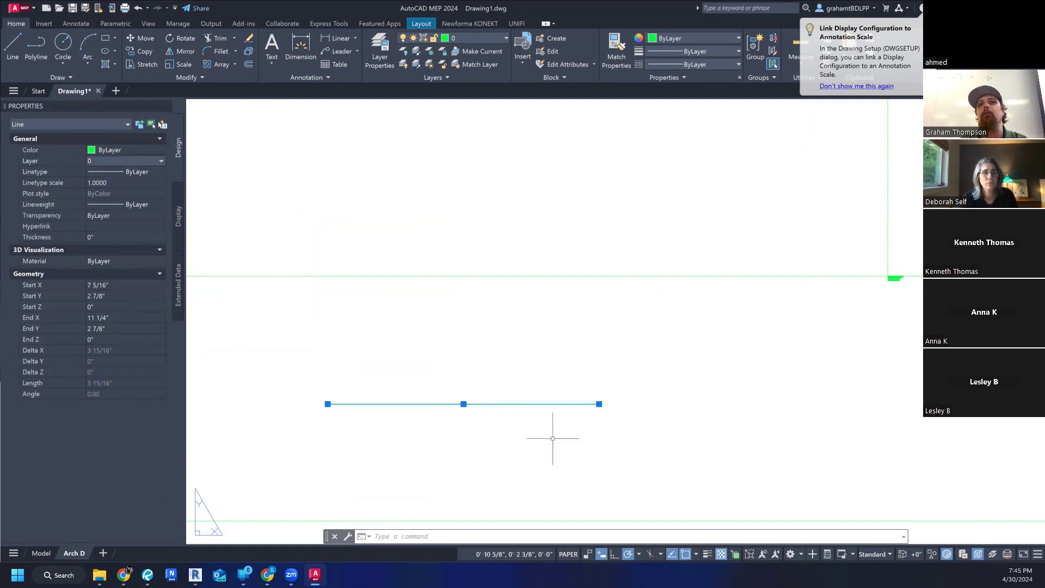
{"action": "key", "text": "Escape"}
{"action": "key", "text": "Escape"}
{"action": "scroll", "coordinate": [555, 428], "scroll_direction": "down", "scroll_amount": 3}
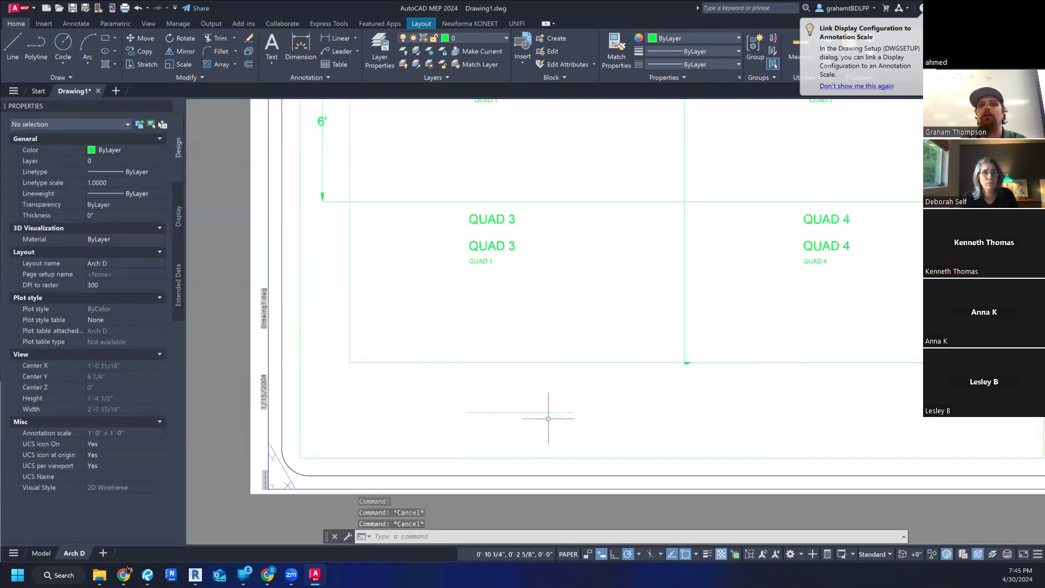
{"action": "left_click", "coordinate": [531, 412]}
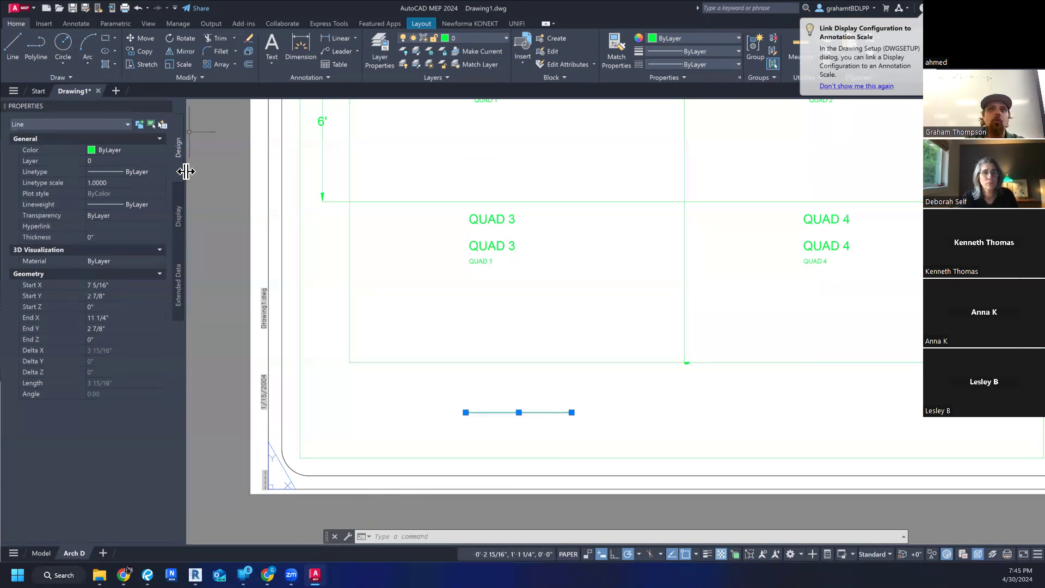
- Open the Layer Properties Manager, dock it beside the Properties palette, and widen it to show the linetype and lineweight columns
{"action": "left_click", "coordinate": [376, 51]}
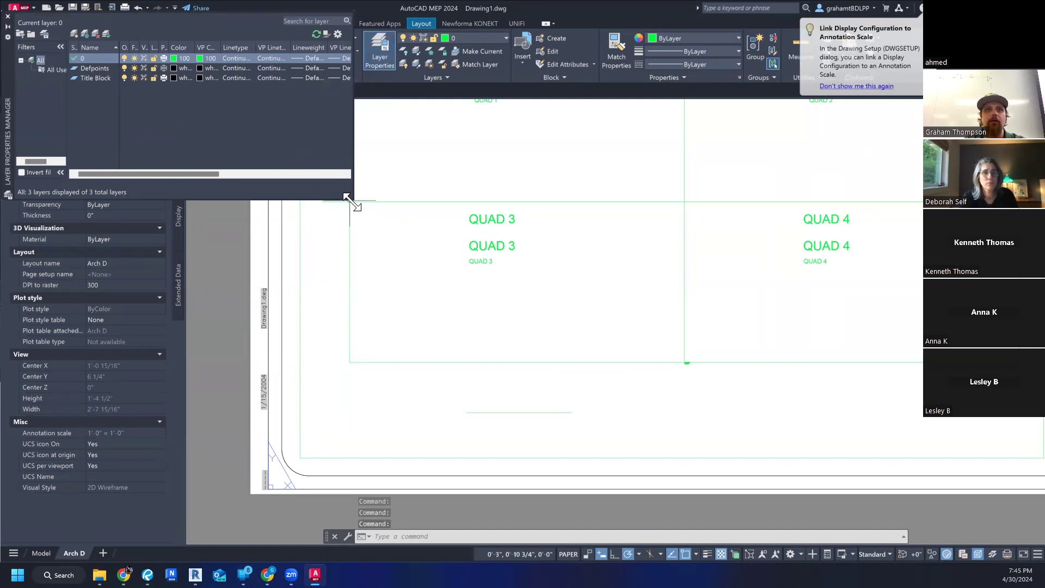
{"action": "left_click_drag", "start_coordinate": [346, 197], "coordinate": [602, 344]}
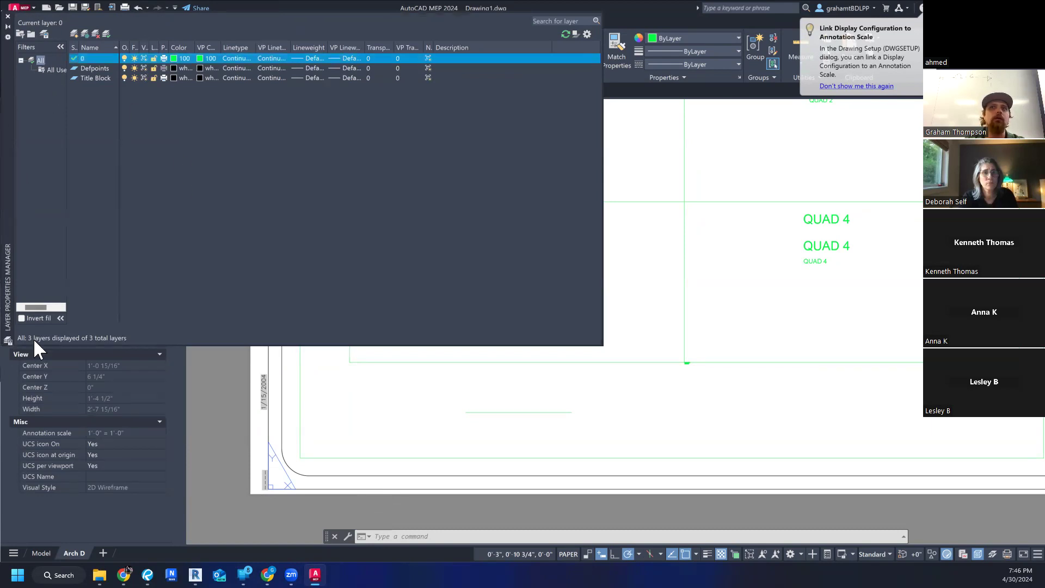
{"action": "left_click_drag", "start_coordinate": [159, 387], "coordinate": [159, 387]}
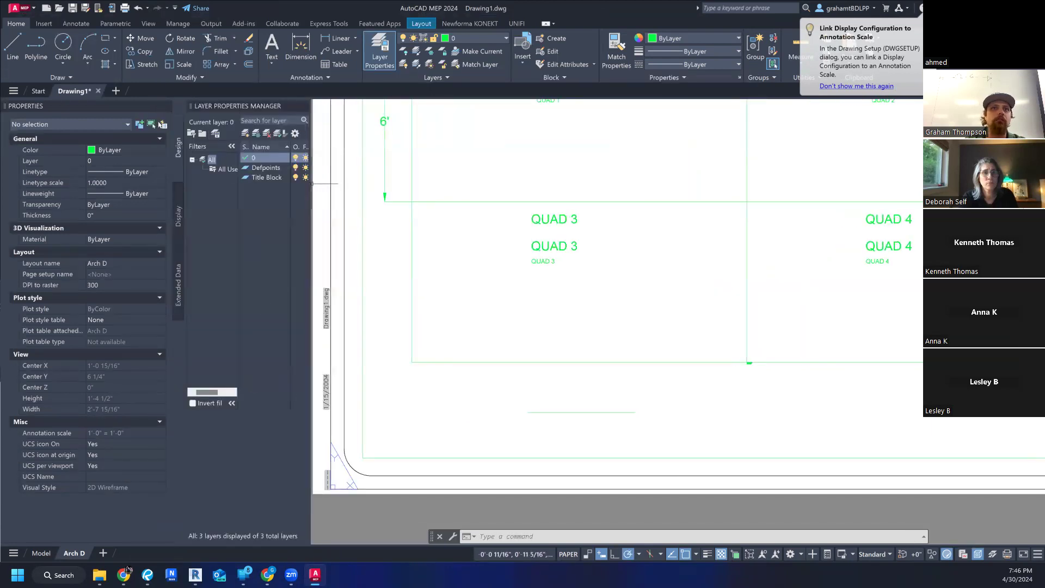
{"action": "left_click_drag", "start_coordinate": [320, 199], "coordinate": [591, 224]}
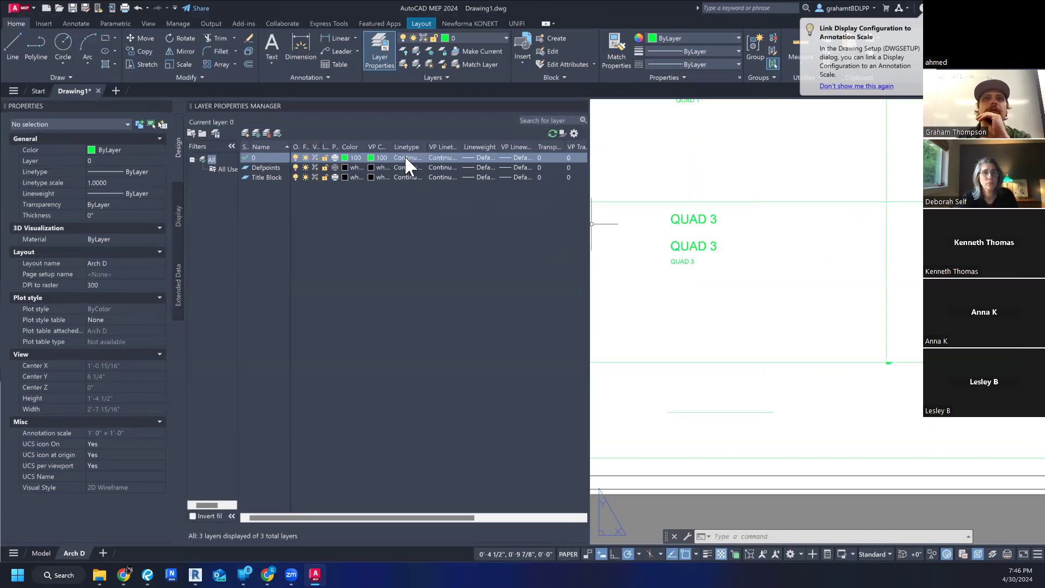
- Set the lineweight of layer 0 to 0.30 mm and clear the pending selection on the layout
{"action": "left_click", "coordinate": [483, 158]}
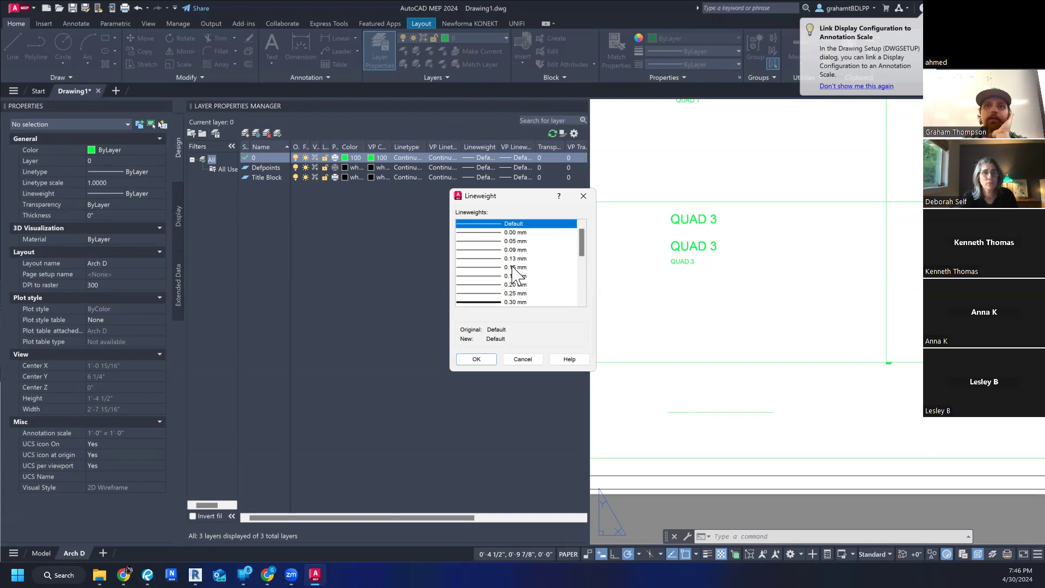
{"action": "scroll", "coordinate": [516, 272], "scroll_direction": "down", "scroll_amount": 5}
{"action": "scroll", "coordinate": [518, 277], "scroll_direction": "up", "scroll_amount": 5}
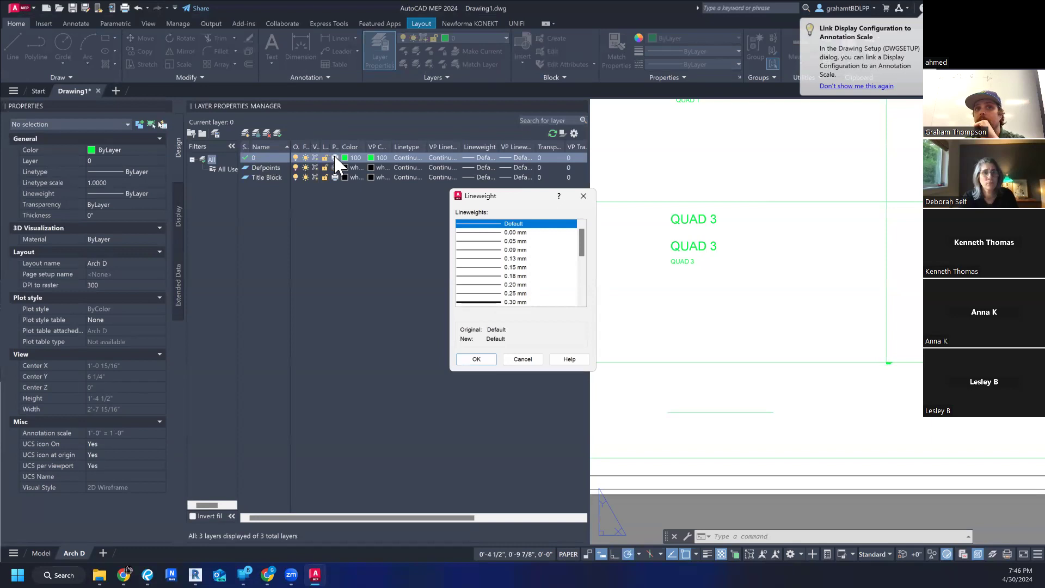
{"action": "left_click", "coordinate": [487, 303]}
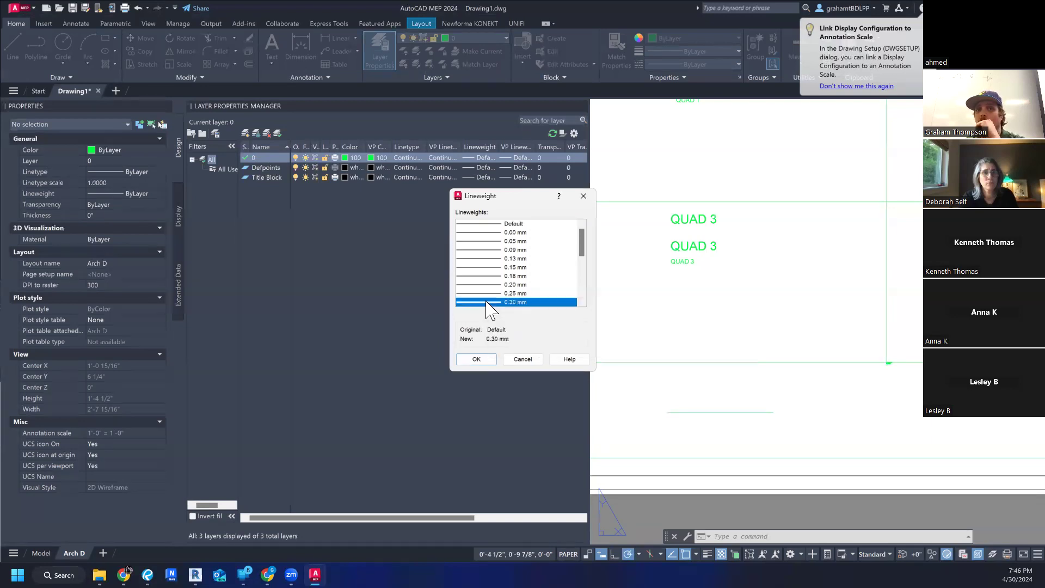
{"action": "left_click", "coordinate": [476, 359]}
{"action": "left_click", "coordinate": [665, 379]}
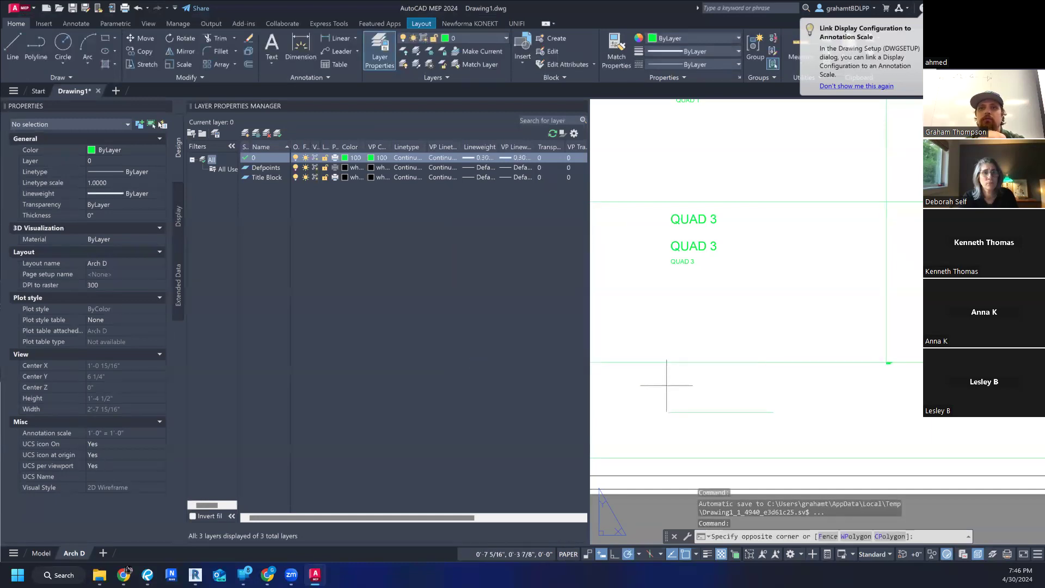
{"action": "key", "text": "Escape"}
{"action": "key", "text": "Escape"}
{"action": "key", "text": "Escape"}
{"action": "scroll", "coordinate": [663, 381], "scroll_direction": "down", "scroll_amount": 5}
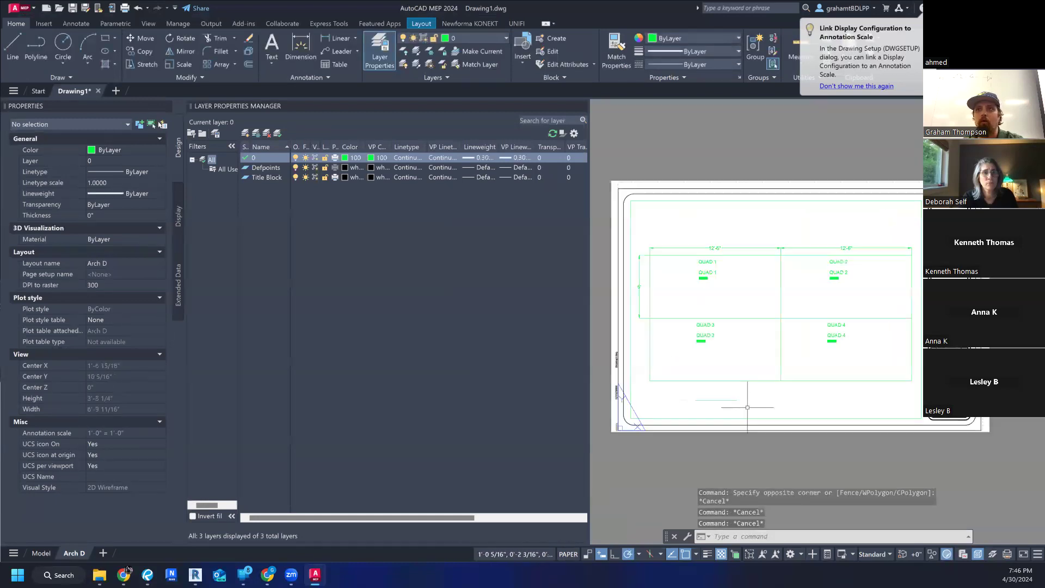
- Plot the Arch D layout at 1:1 with the Bluebeam PDF plotter on ARCH_D (24.00 x 36.00 inches) paper
{"action": "left_click", "coordinate": [955, 469]}
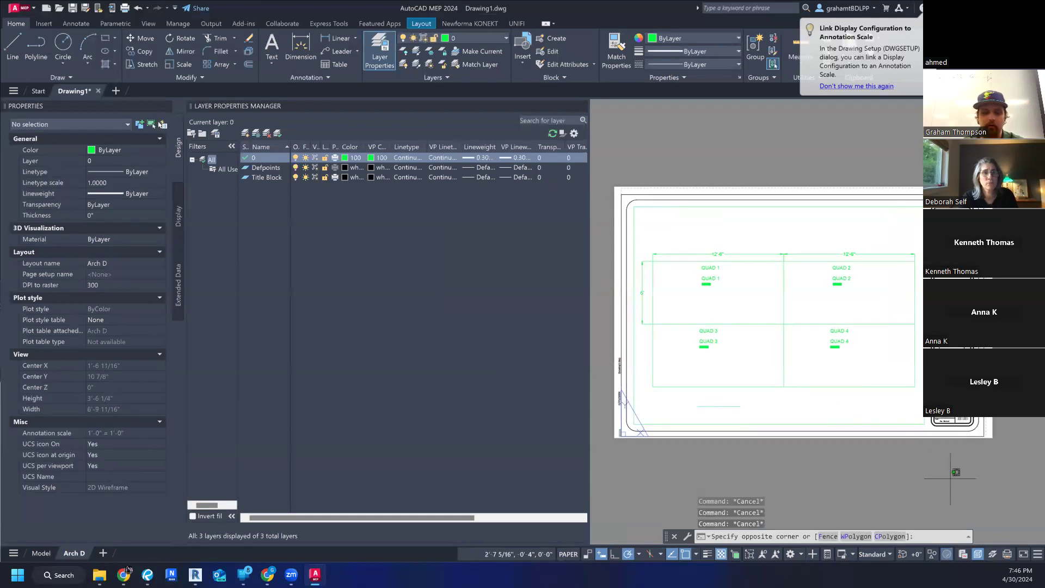
{"action": "key", "text": "ctrl+p"}
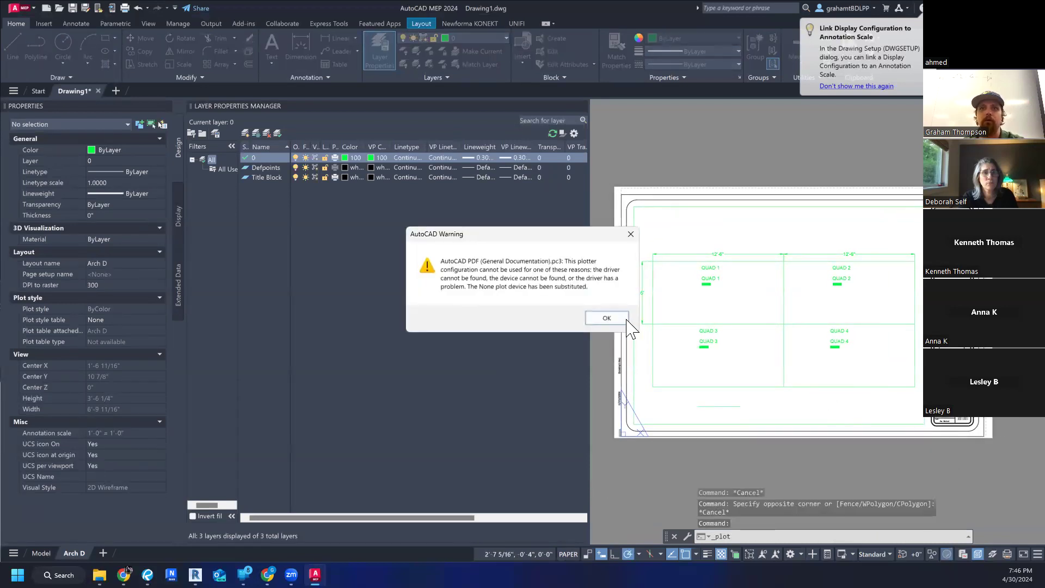
{"action": "left_click", "coordinate": [610, 319]}
{"action": "left_click", "coordinate": [456, 209]}
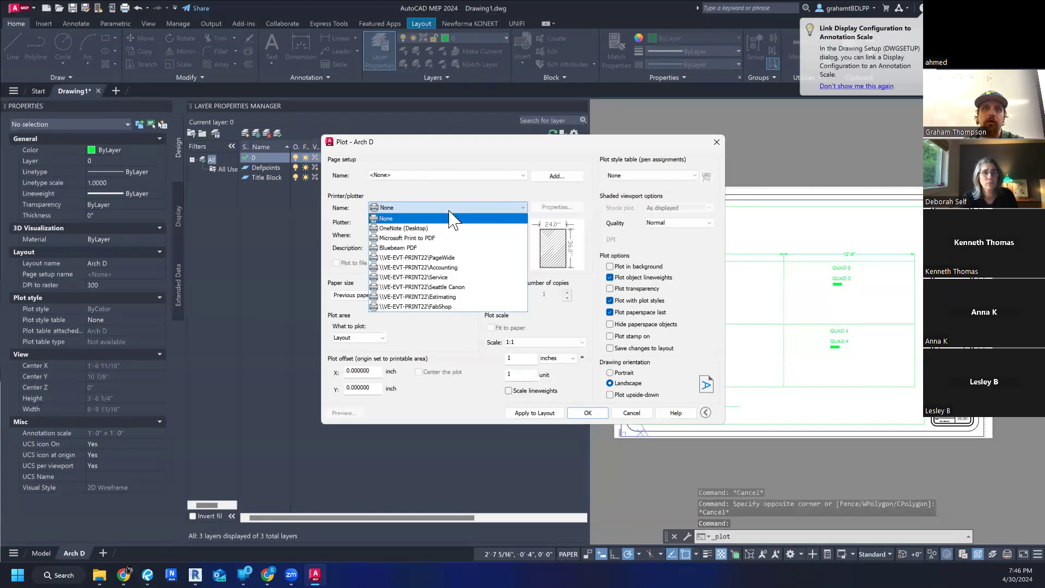
{"action": "left_click", "coordinate": [439, 244]}
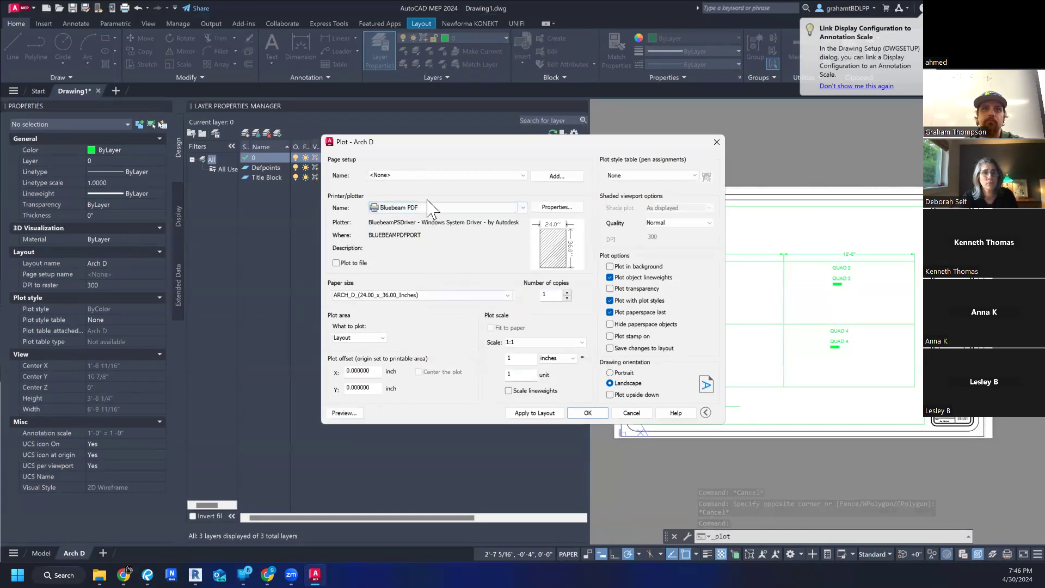
{"action": "left_click", "coordinate": [580, 415]}
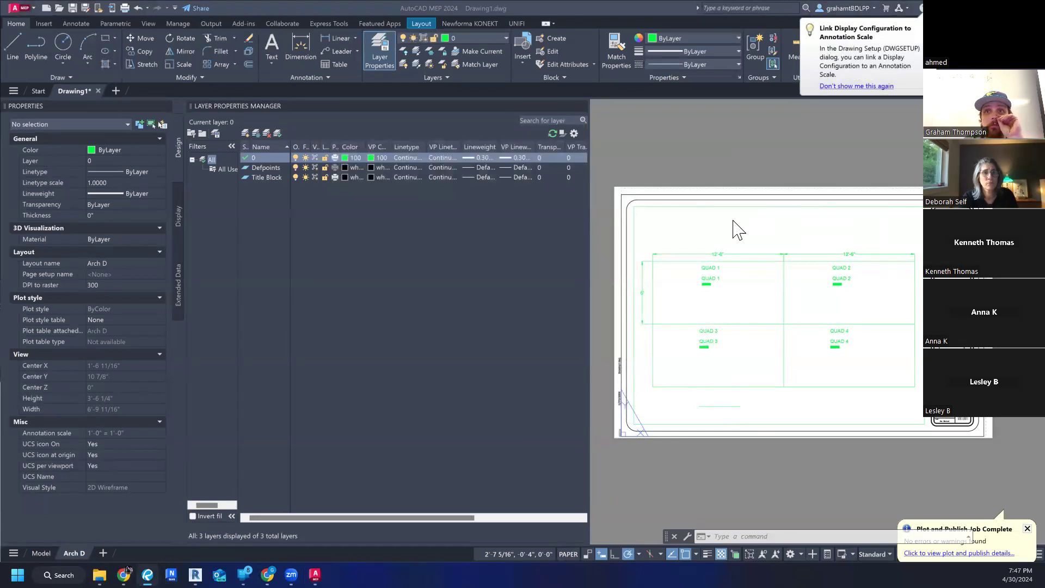
- Activate the layout viewport and check the properties of the upper line of the quad rectangle, then deselect it
{"action": "left_click", "coordinate": [676, 256]}
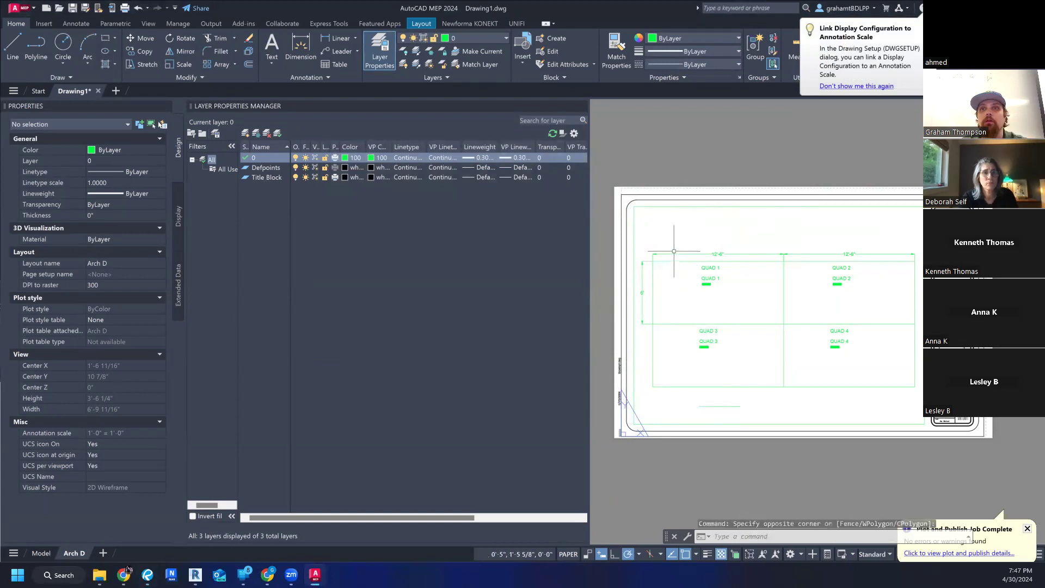
{"action": "double_click", "coordinate": [674, 253]}
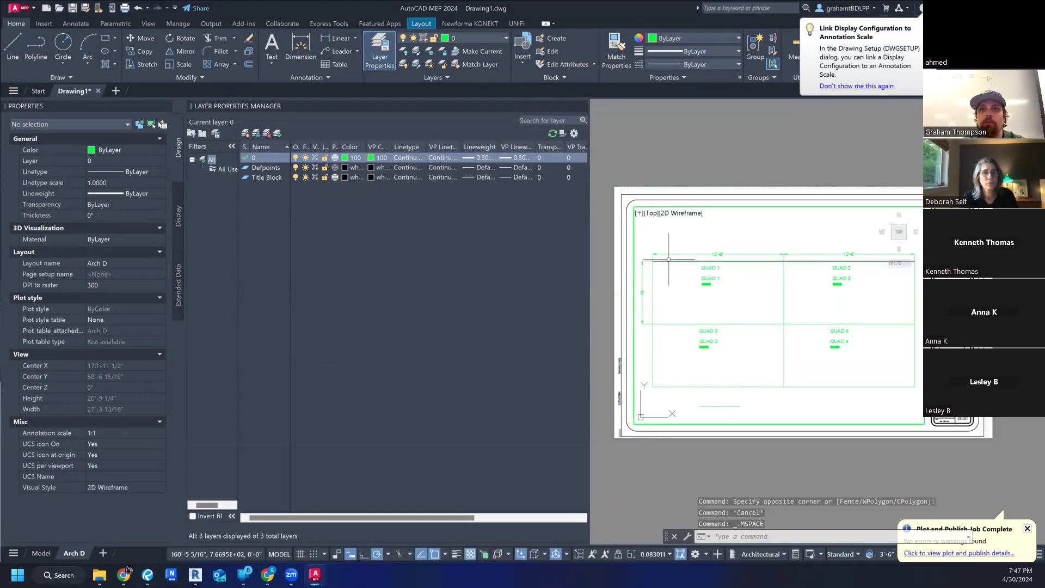
{"action": "left_click", "coordinate": [669, 261]}
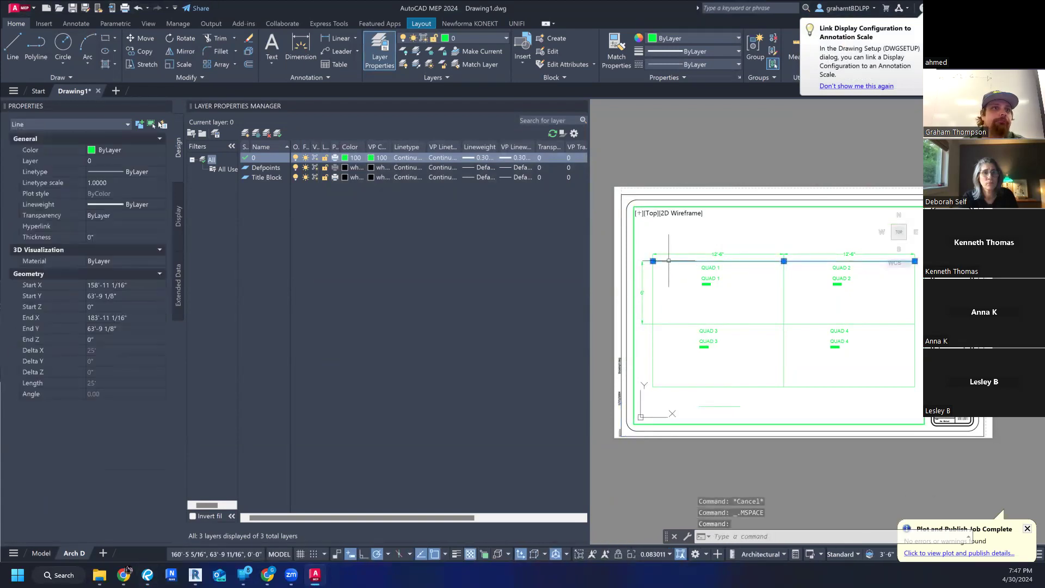
{"action": "key", "text": "Escape"}
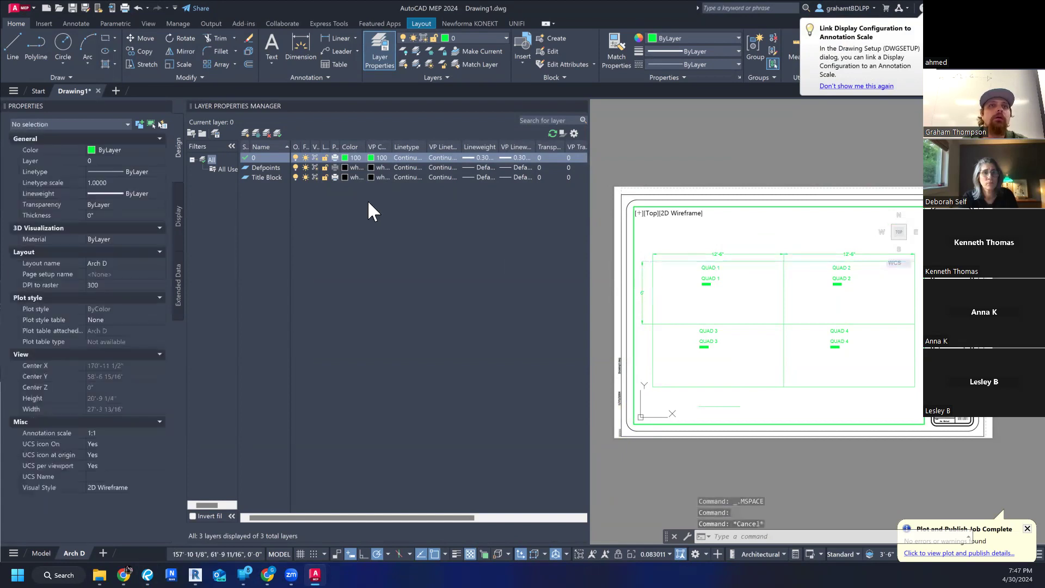
- Set the lineweight of layer 0 to 1.00 mm
{"action": "left_click", "coordinate": [489, 158]}
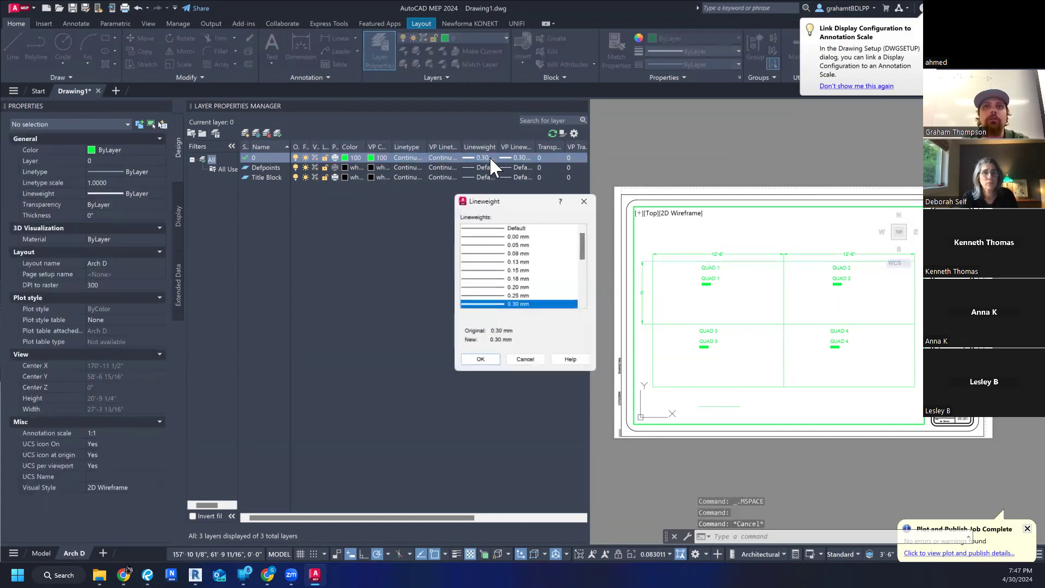
{"action": "scroll", "coordinate": [561, 275], "scroll_direction": "down", "scroll_amount": 4}
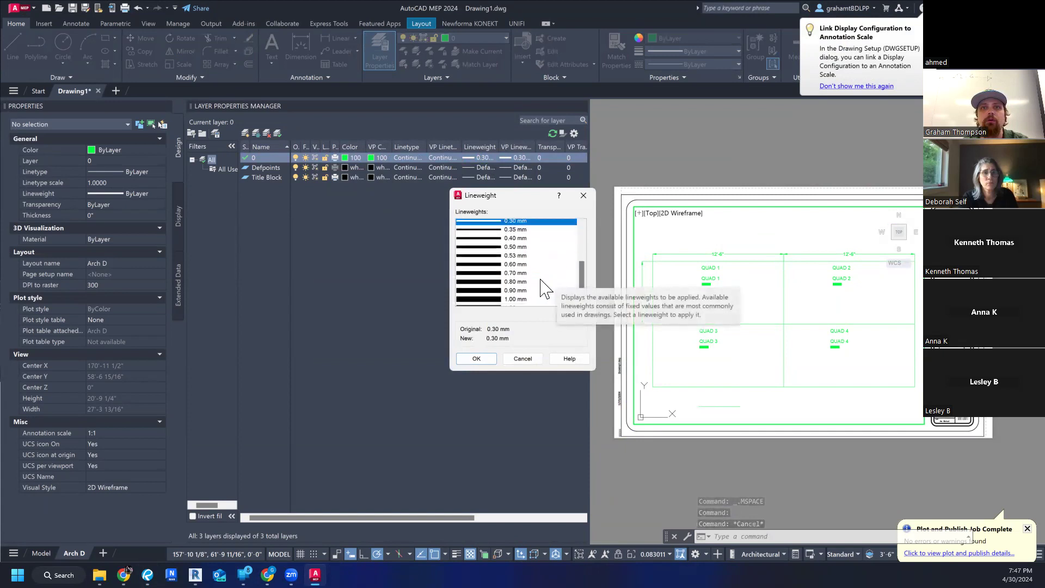
{"action": "left_click", "coordinate": [514, 276]}
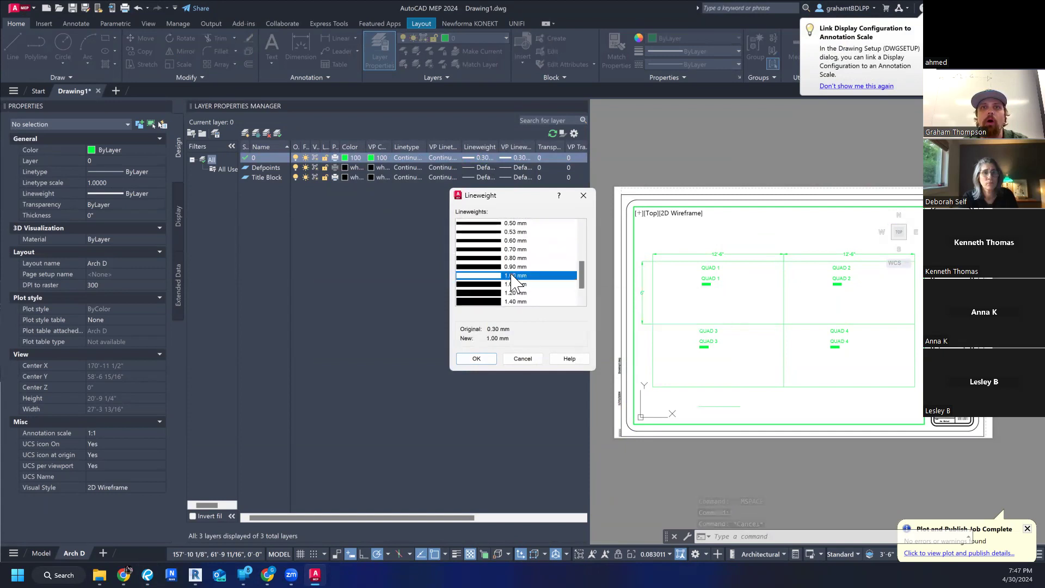
{"action": "left_click", "coordinate": [477, 358]}
- Return to paper space and plot the Arch D layout again at 1:1 with the Bluebeam PDF plotter
{"action": "double_click", "coordinate": [714, 462]}
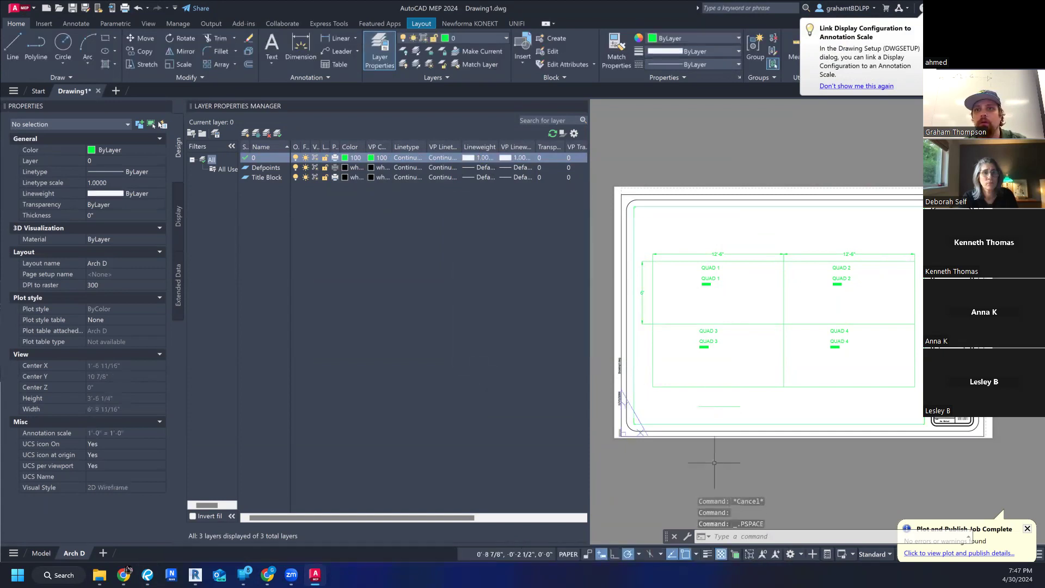
{"action": "key", "text": "ctrl+p"}
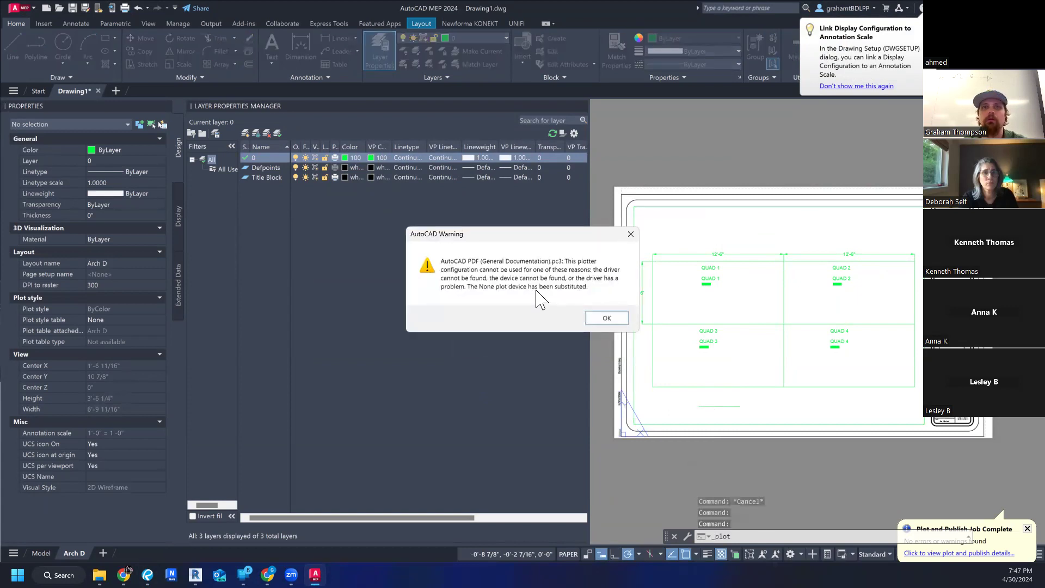
{"action": "left_click", "coordinate": [602, 320]}
{"action": "left_click", "coordinate": [429, 207]}
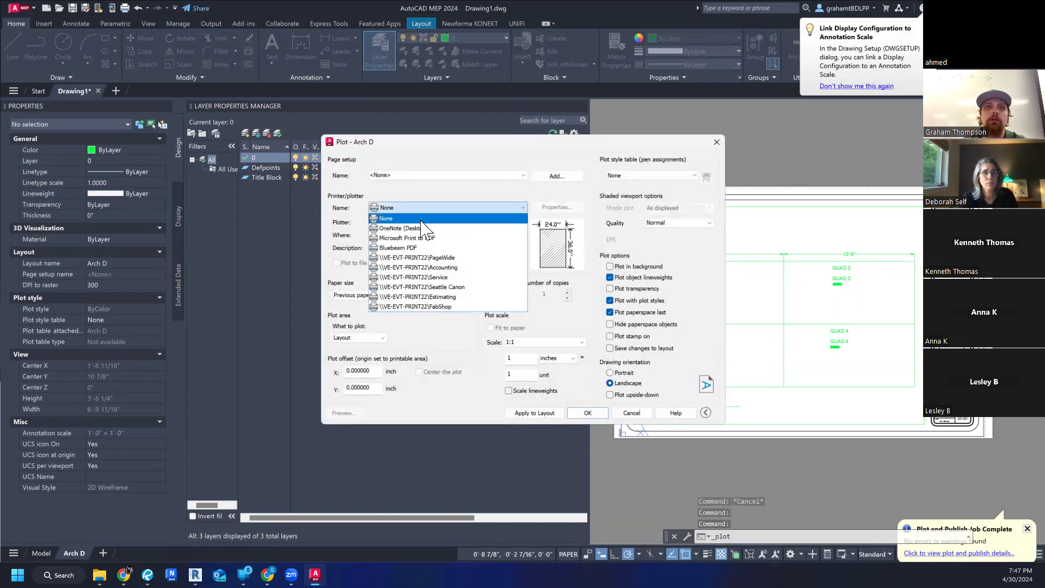
{"action": "left_click", "coordinate": [433, 265]}
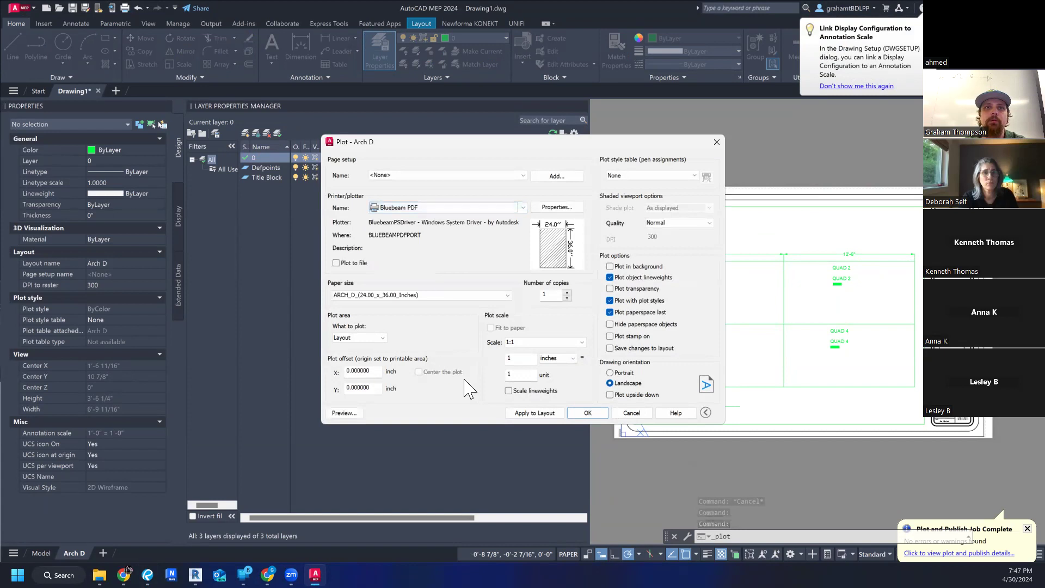
{"action": "left_click", "coordinate": [587, 413]}
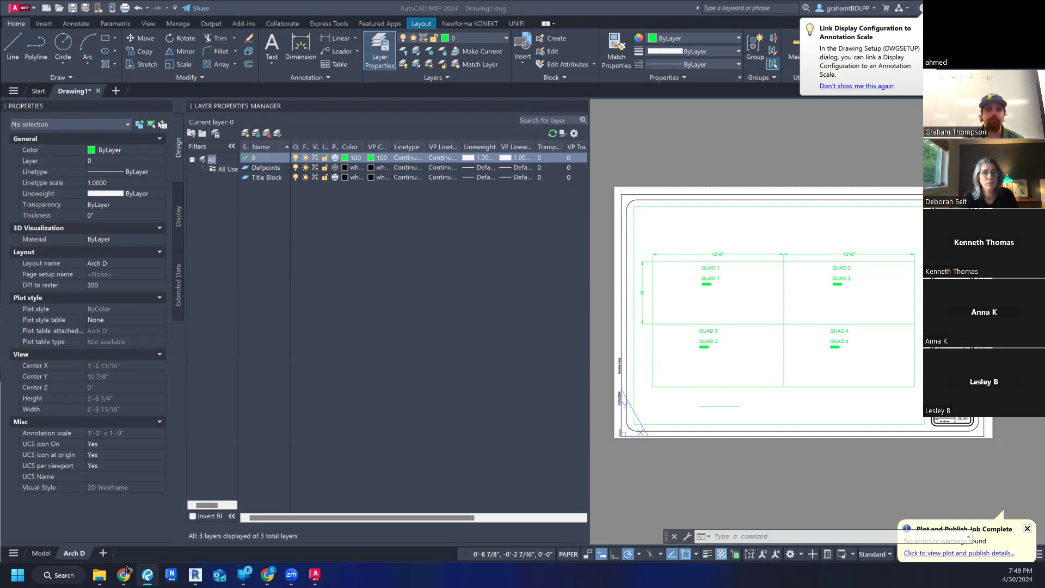
- Save the drawing as a drawing template named "Const 241 Spring 2024 v2" in the Template folder, with English measurement and all layers unreconciled
{"action": "type", "text": "11"}
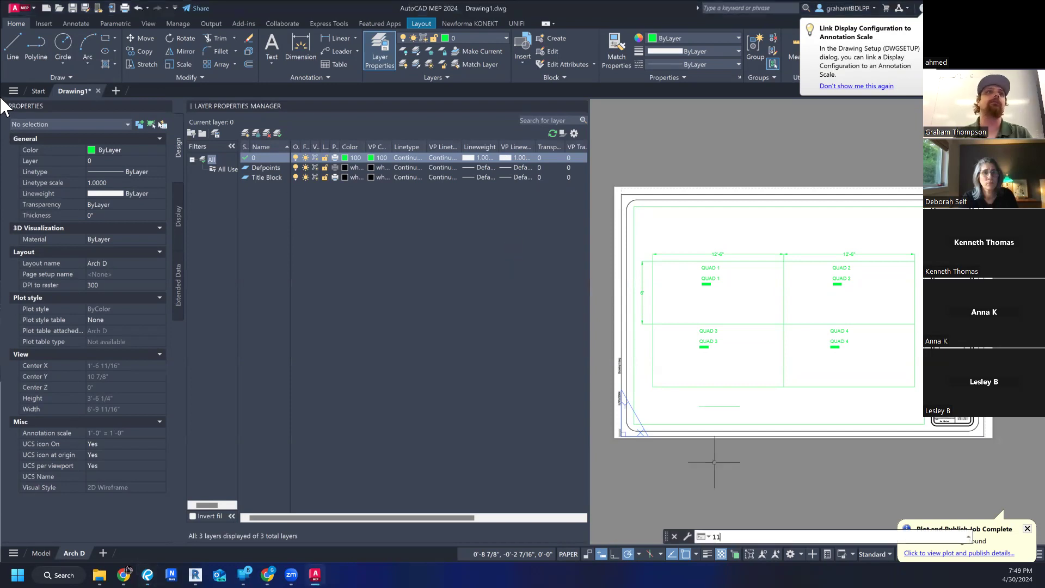
{"action": "left_click", "coordinate": [25, 8]}
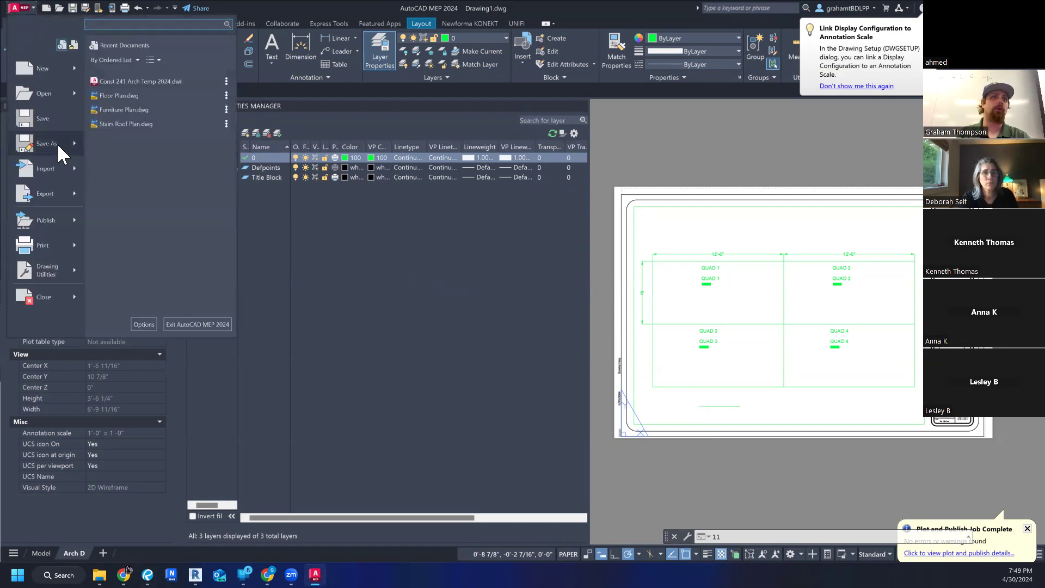
{"action": "mouse_move", "coordinate": [57, 143]}
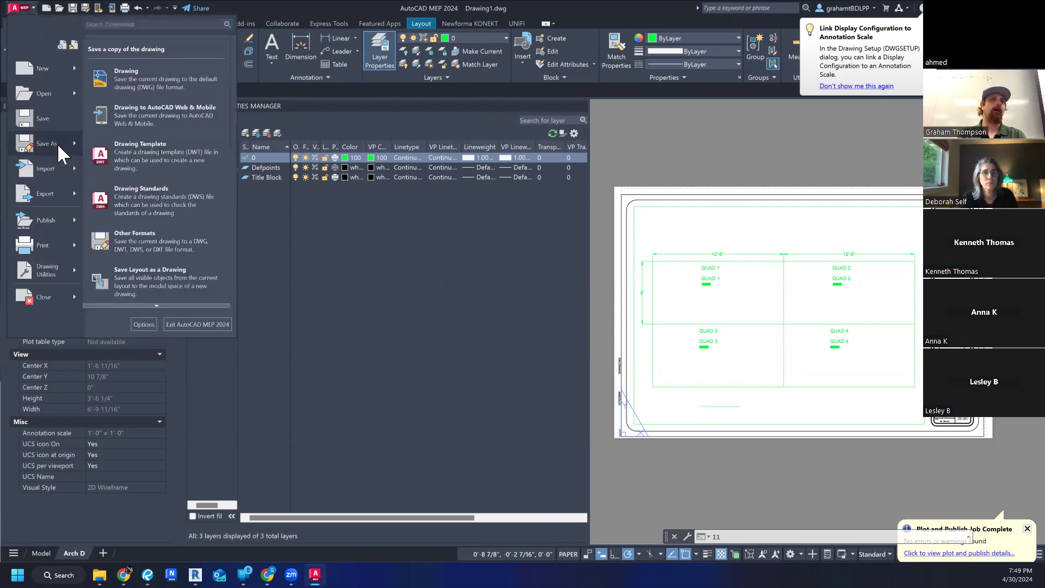
{"action": "left_click", "coordinate": [200, 156]}
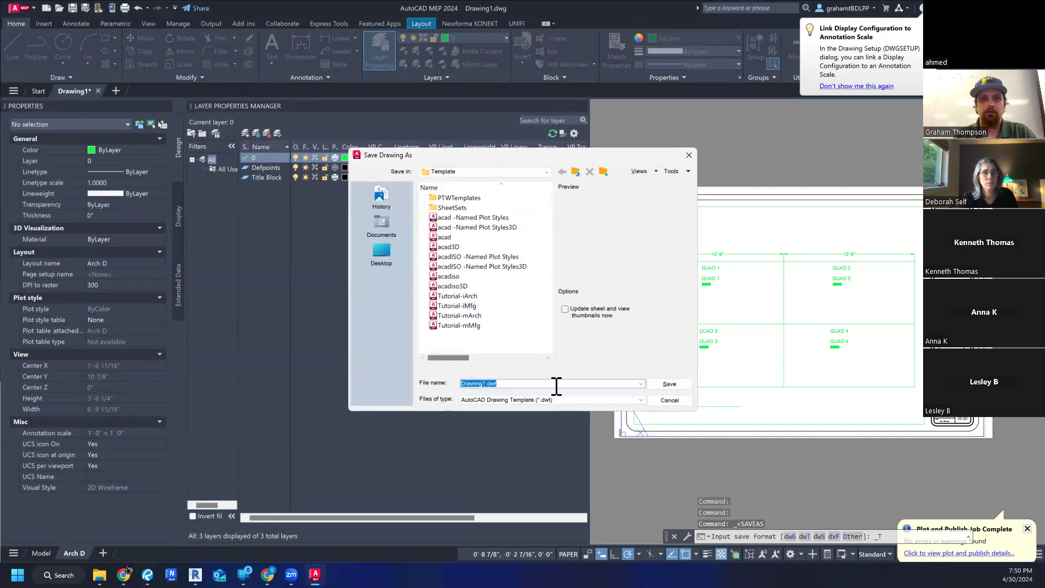
{"action": "type", "text": "Const"}
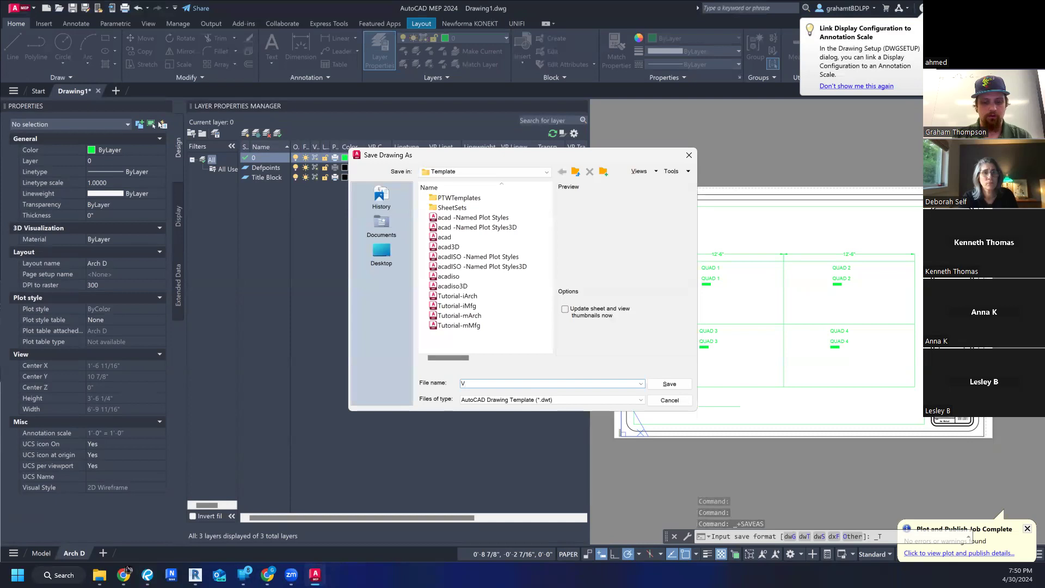
{"action": "type", "text": " 24.1"}
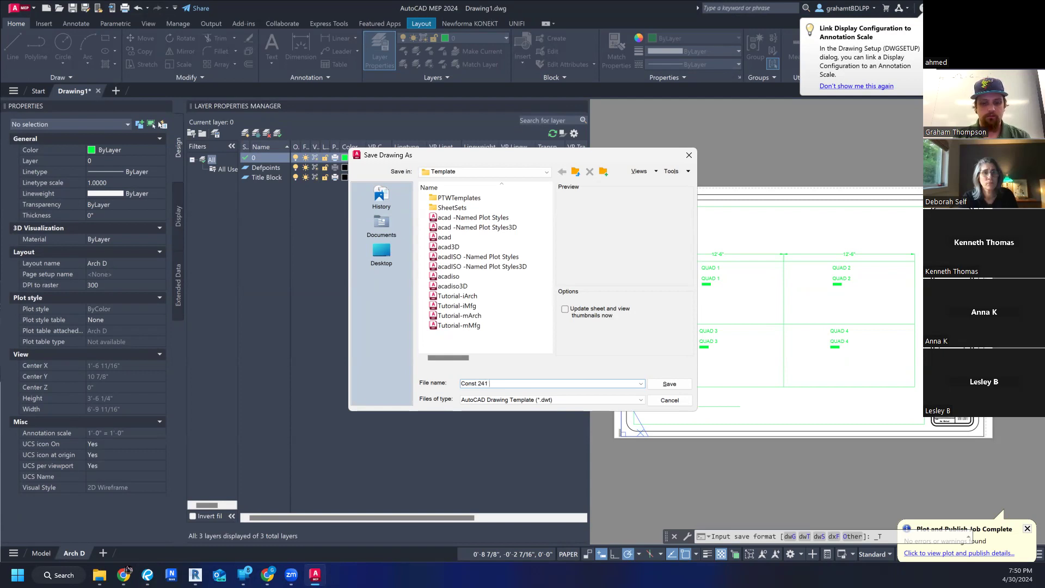
{"action": "type", "text": " Spring 20"}
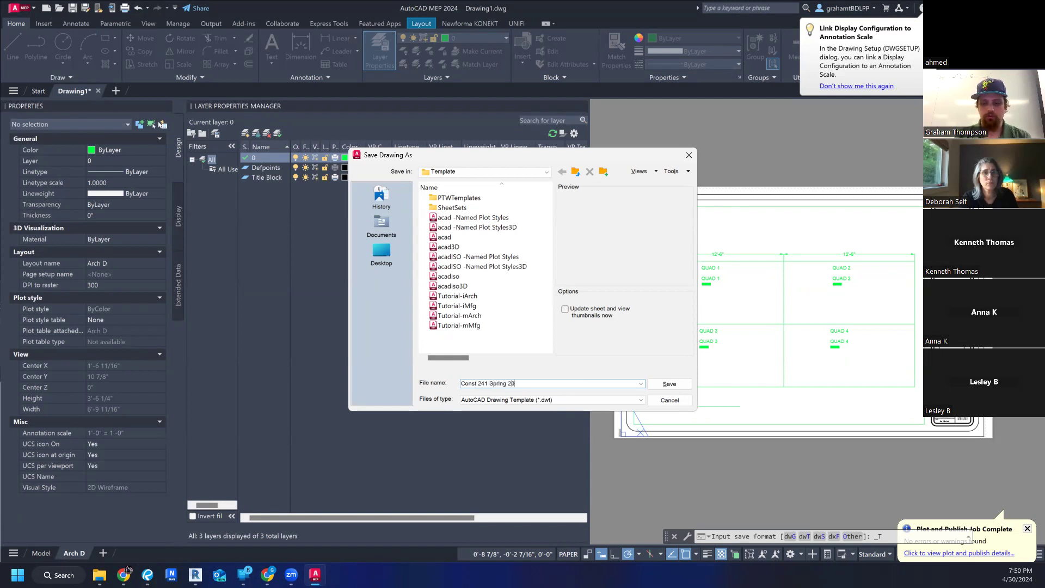
{"action": "type", "text": "24 v2"}
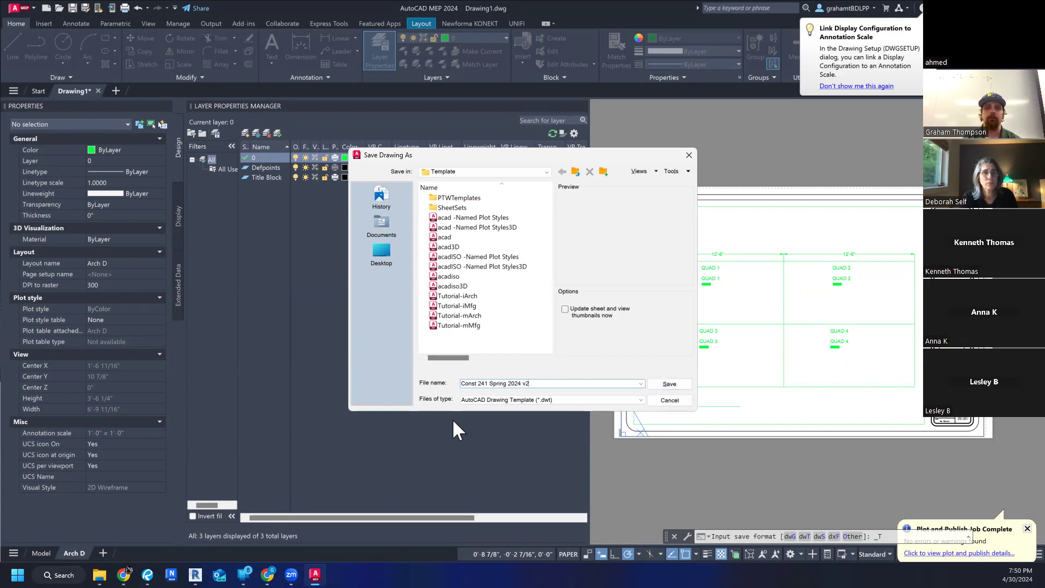
{"action": "left_click", "coordinate": [663, 384]}
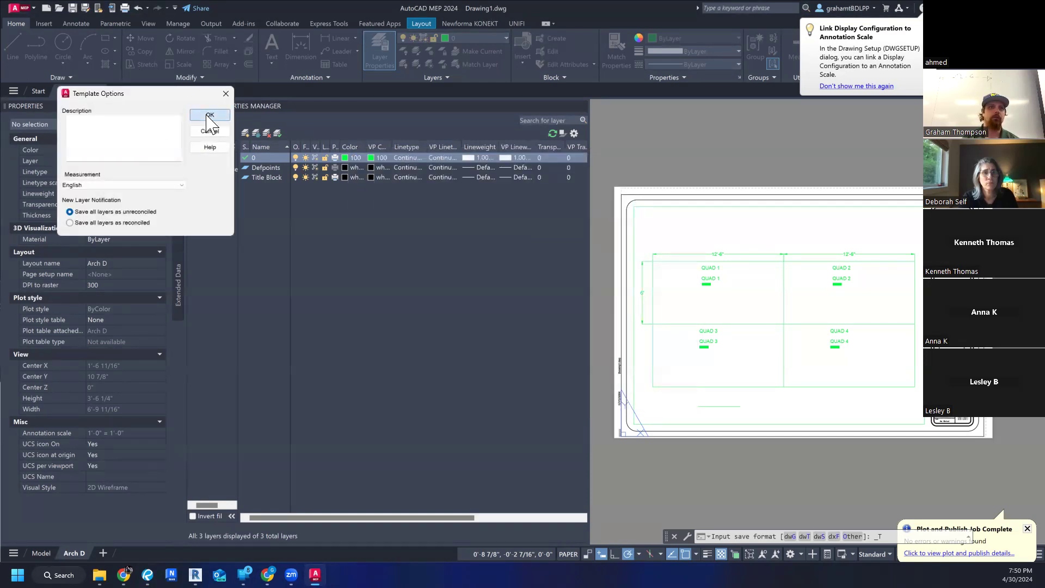
{"action": "left_click", "coordinate": [208, 116]}
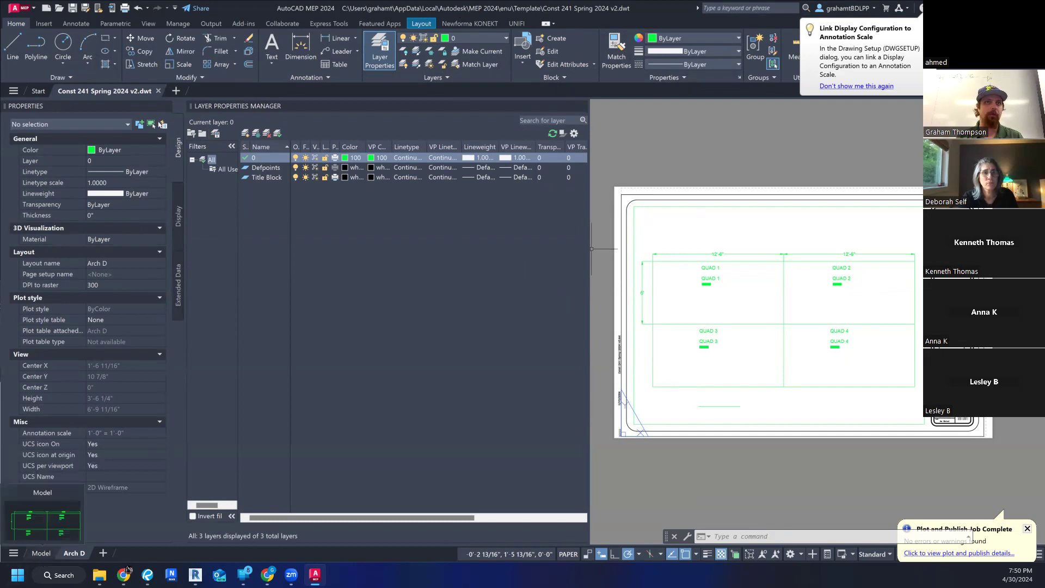
- Switch to model space and capture a screen snip of the dimensioned four-quad drawing
{"action": "left_click", "coordinate": [42, 553]}
{"action": "scroll", "coordinate": [771, 345], "scroll_direction": "down", "scroll_amount": 5}
{"action": "mouse_move", "coordinate": [769, 359]}
{"action": "middle_mouse_down"}
{"action": "mouse_move", "coordinate": [715, 322]}
{"action": "mouse_move", "coordinate": [752, 308]}
{"action": "mouse_move", "coordinate": [754, 327]}
{"action": "mouse_move", "coordinate": [745, 322]}
{"action": "middle_mouse_up"}
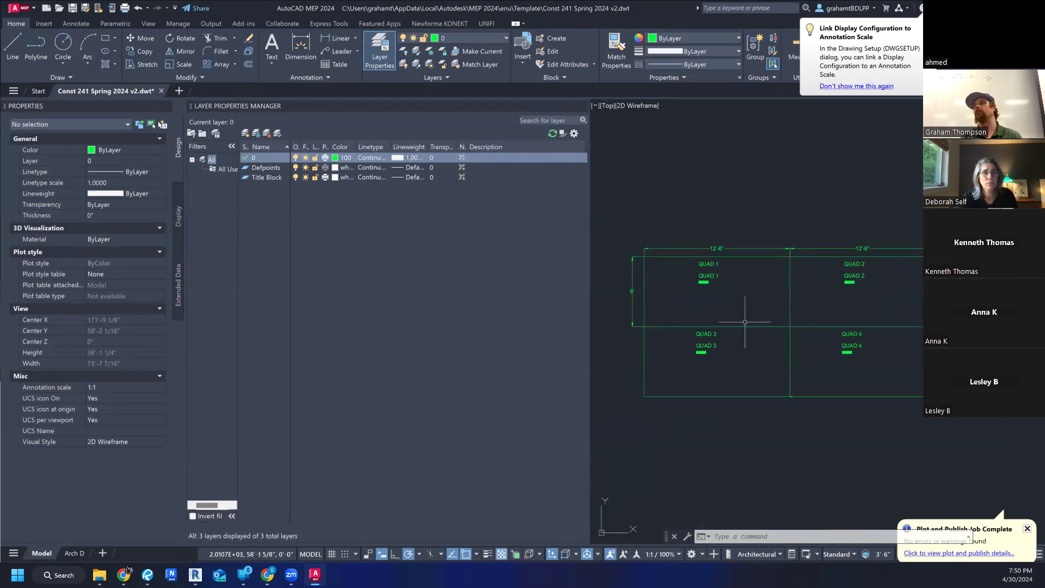
{"action": "scroll", "coordinate": [745, 323], "scroll_direction": "down", "scroll_amount": 2}
{"action": "scroll", "coordinate": [746, 323], "scroll_direction": "up", "scroll_amount": 2}
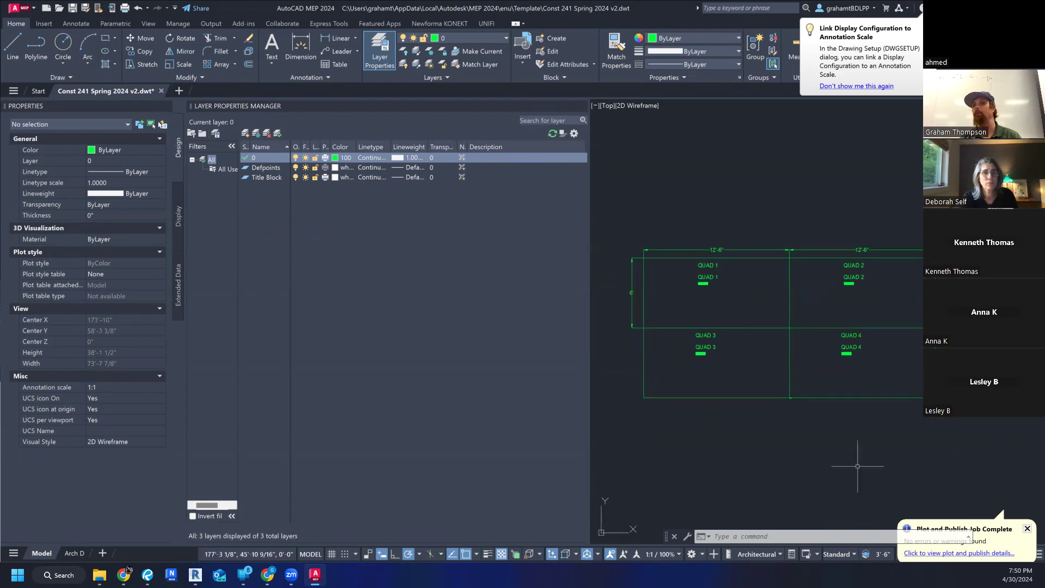
{"action": "middle_click_drag", "start_coordinate": [931, 422], "coordinate": [898, 413]}
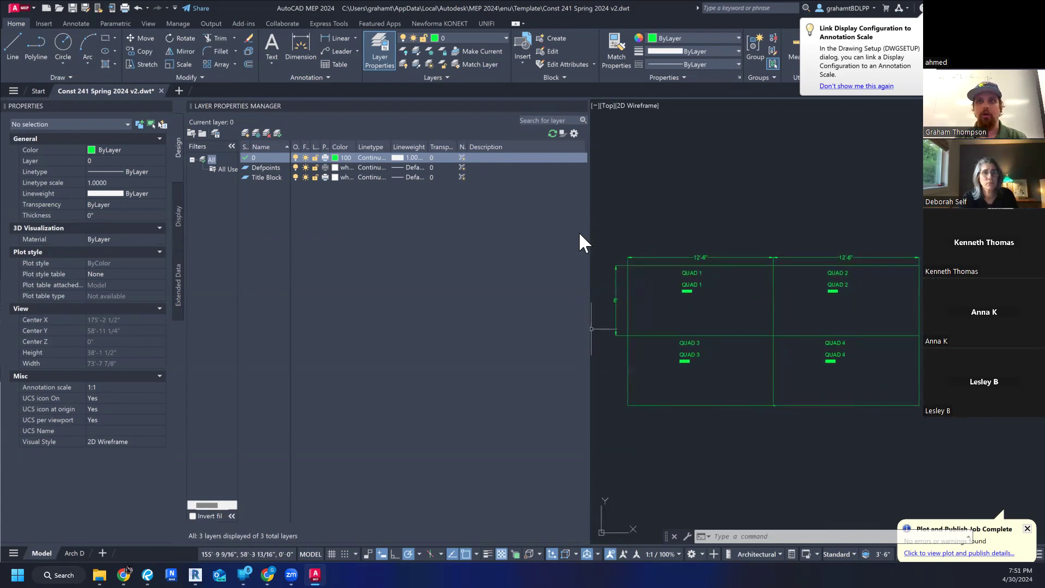
{"action": "key", "text": "super+shift+s"}
{"action": "mouse_move", "coordinate": [606, 238]}
{"action": "left_mouse_down"}
{"action": "mouse_move", "coordinate": [824, 365]}
{"action": "mouse_move", "coordinate": [881, 452]}
{"action": "mouse_move", "coordinate": [937, 421]}
{"action": "left_mouse_up"}
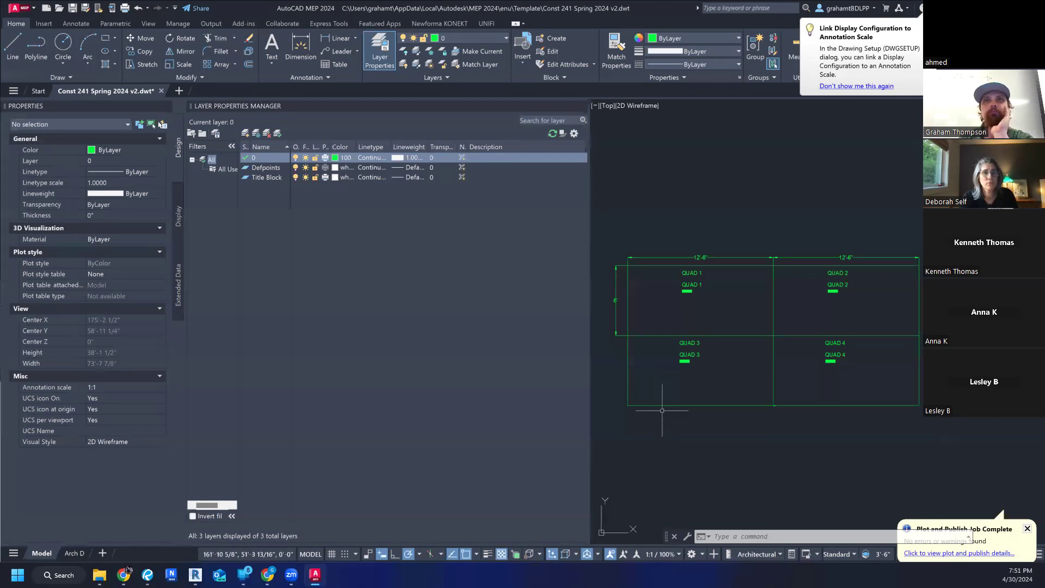
- Delete the entire quad drawing, including its texts and dimensions, from model space
{"action": "scroll", "coordinate": [674, 234], "scroll_direction": "down", "scroll_amount": 3}
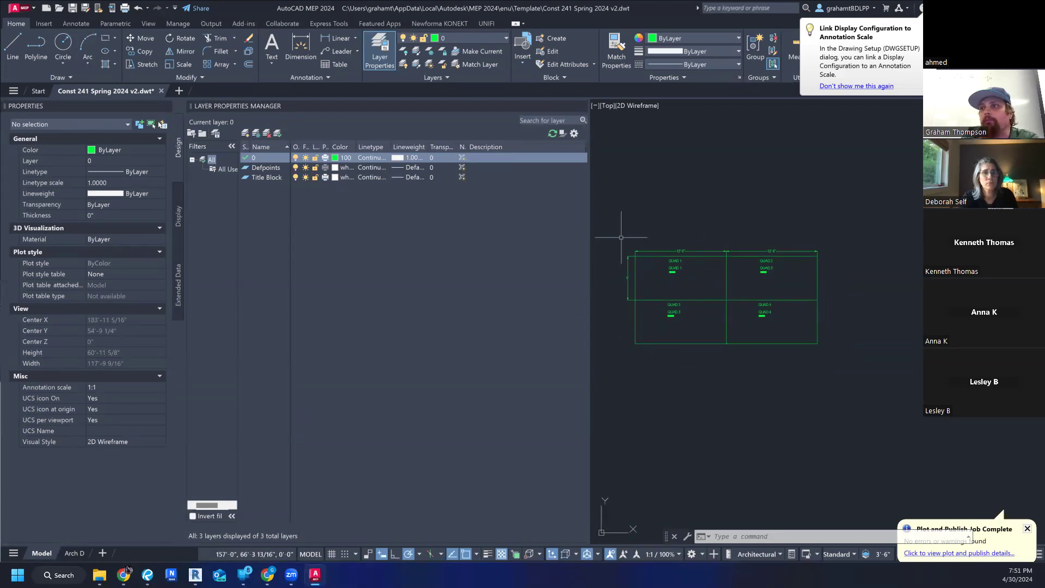
{"action": "scroll", "coordinate": [621, 238], "scroll_direction": "down", "scroll_amount": 3}
{"action": "middle_click_drag", "start_coordinate": [648, 239], "coordinate": [716, 240]}
{"action": "left_click", "coordinate": [659, 193]}
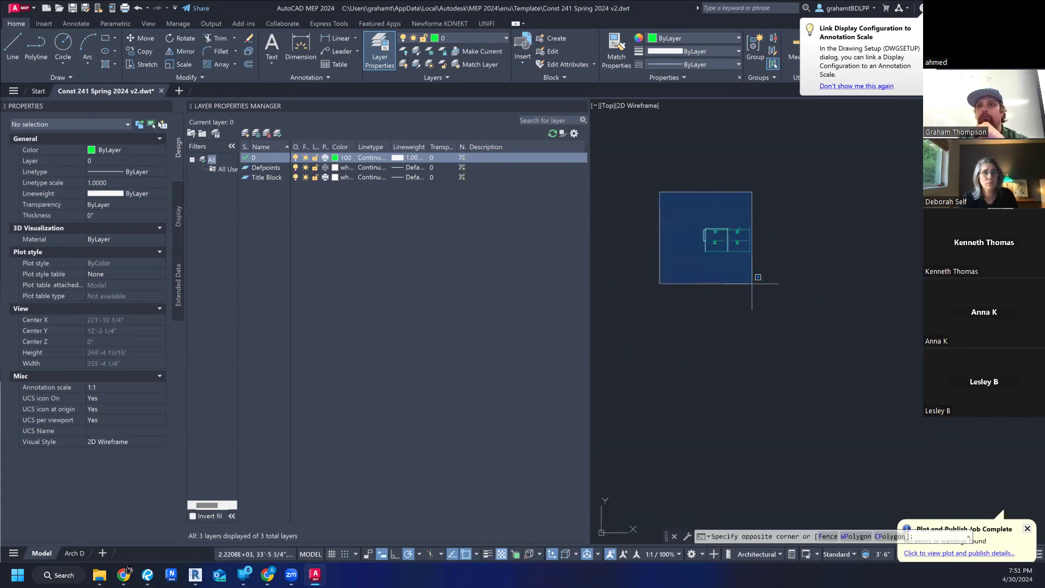
{"action": "left_click", "coordinate": [791, 299]}
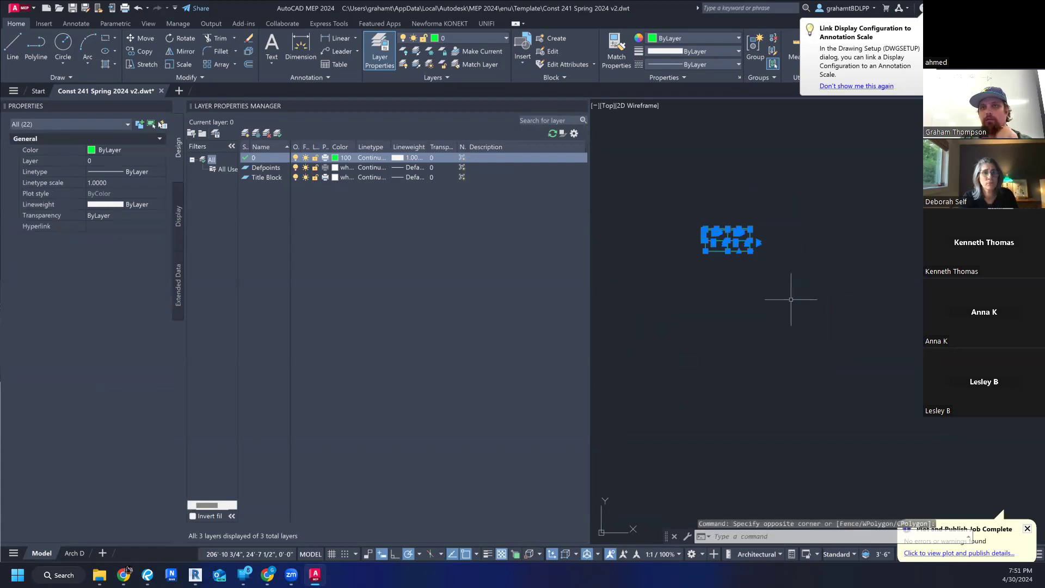
{"action": "key", "text": "Delete"}
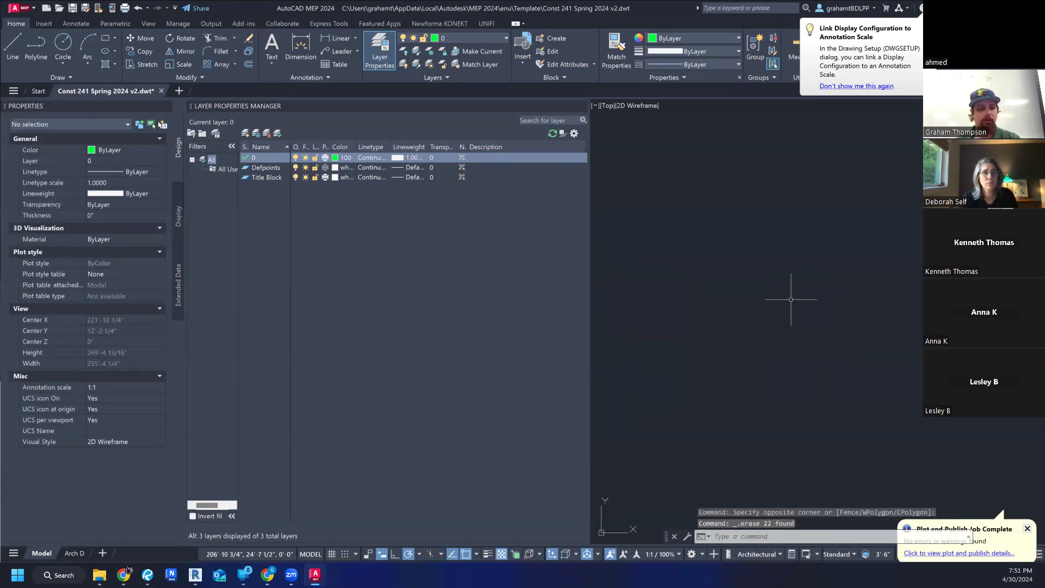
- Save the emptied drawing as a drawing template again, replacing the existing "Const 241 Spring 2024 v2.dwt" and accepting the template options
{"action": "key", "text": "ctrl+s"}
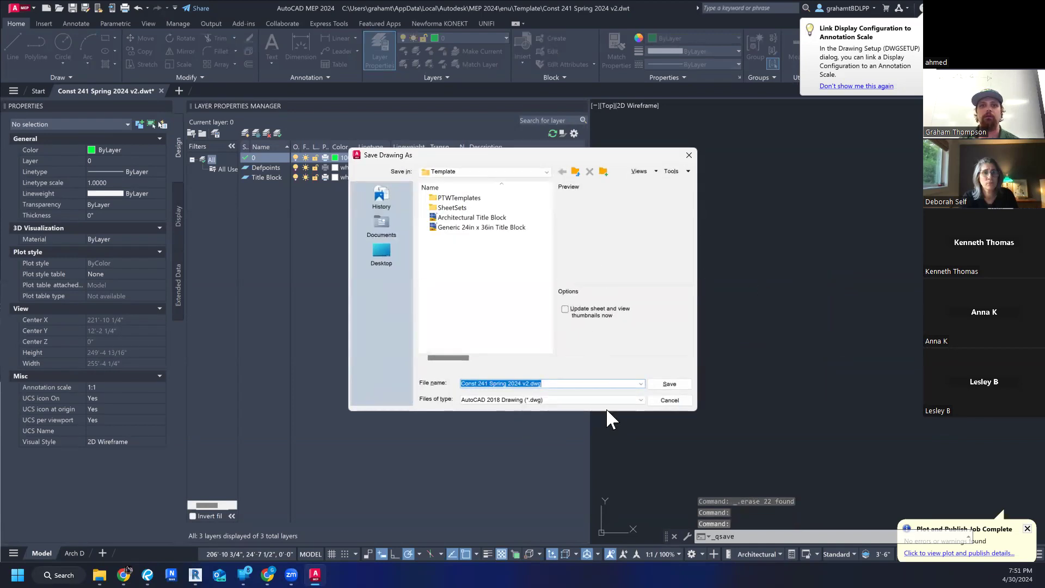
{"action": "left_click", "coordinate": [672, 401]}
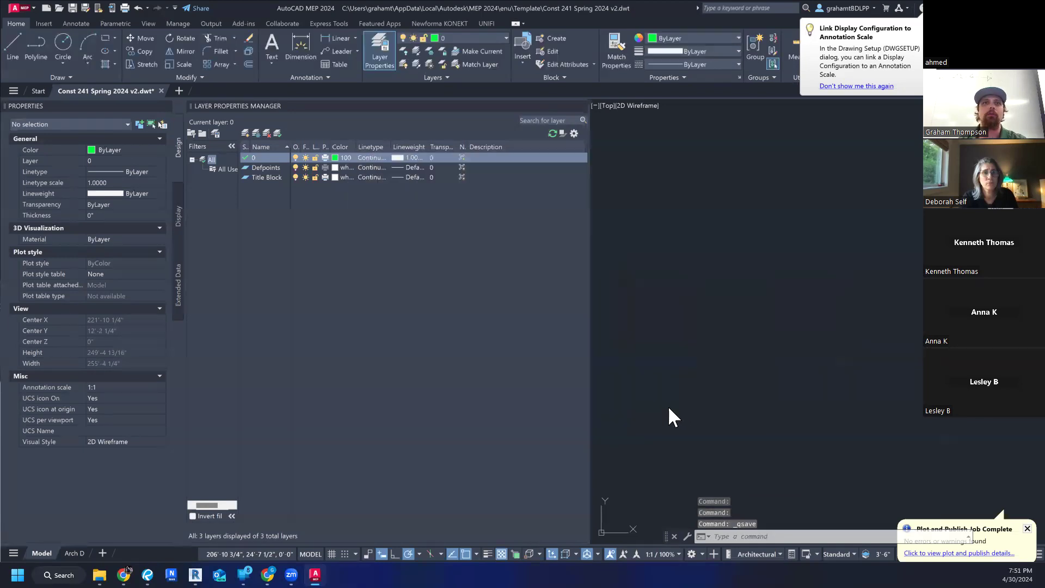
{"action": "left_click", "coordinate": [18, 8]}
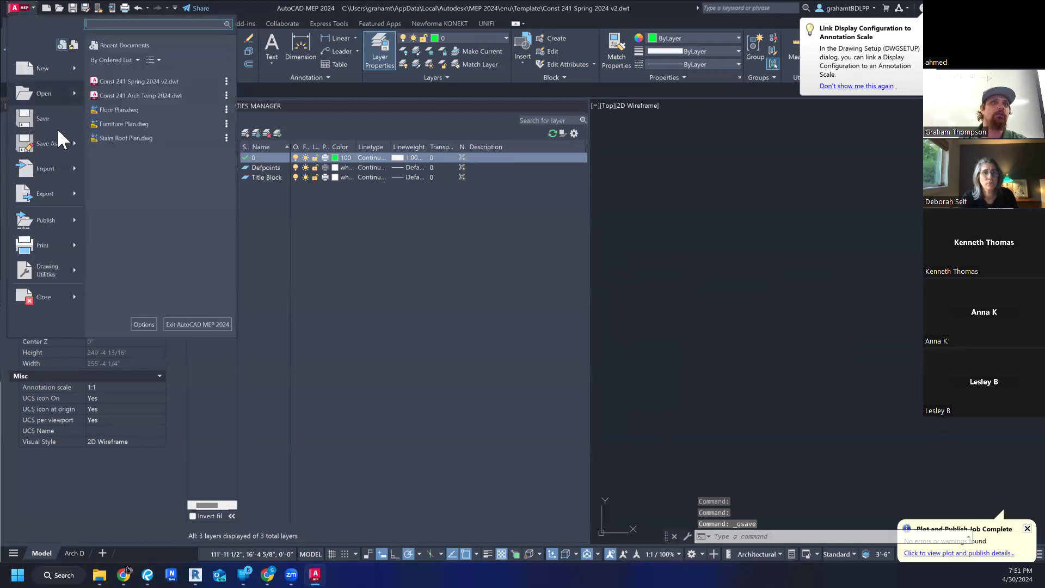
{"action": "mouse_move", "coordinate": [73, 142]}
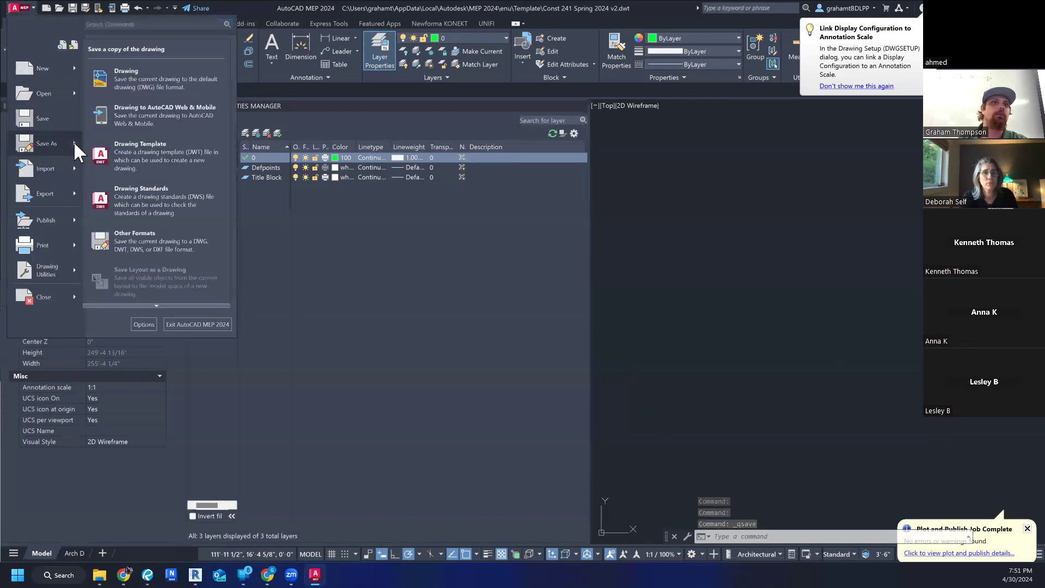
{"action": "left_click", "coordinate": [163, 159]}
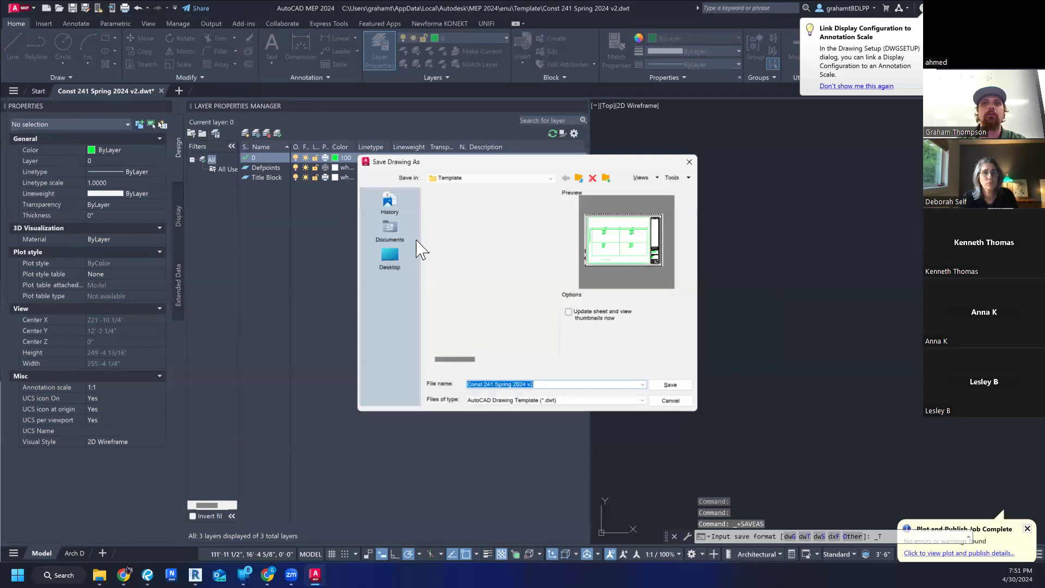
{"action": "left_click", "coordinate": [670, 384]}
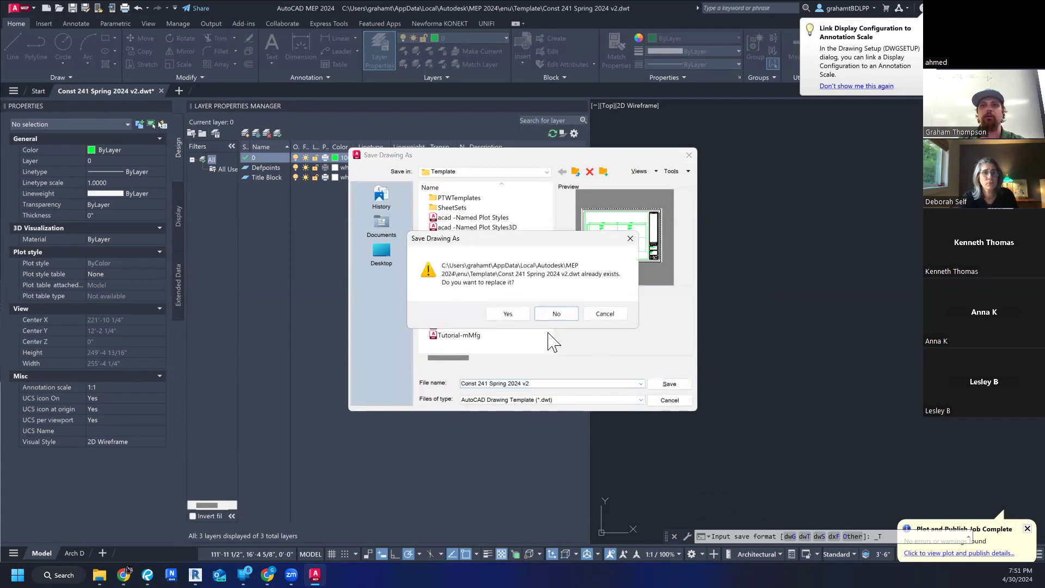
{"action": "left_click", "coordinate": [518, 316]}
{"action": "left_click", "coordinate": [210, 116]}
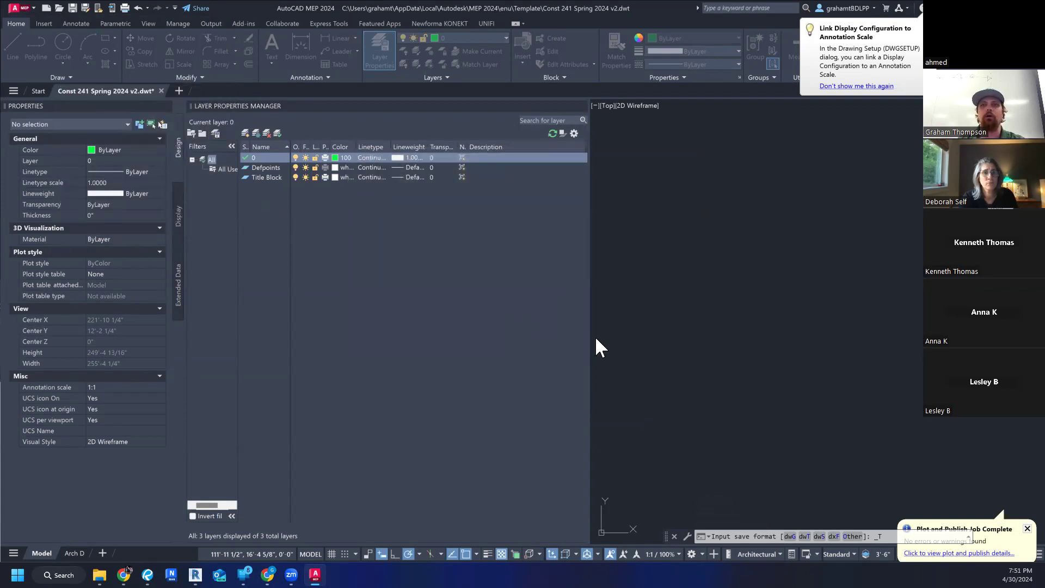